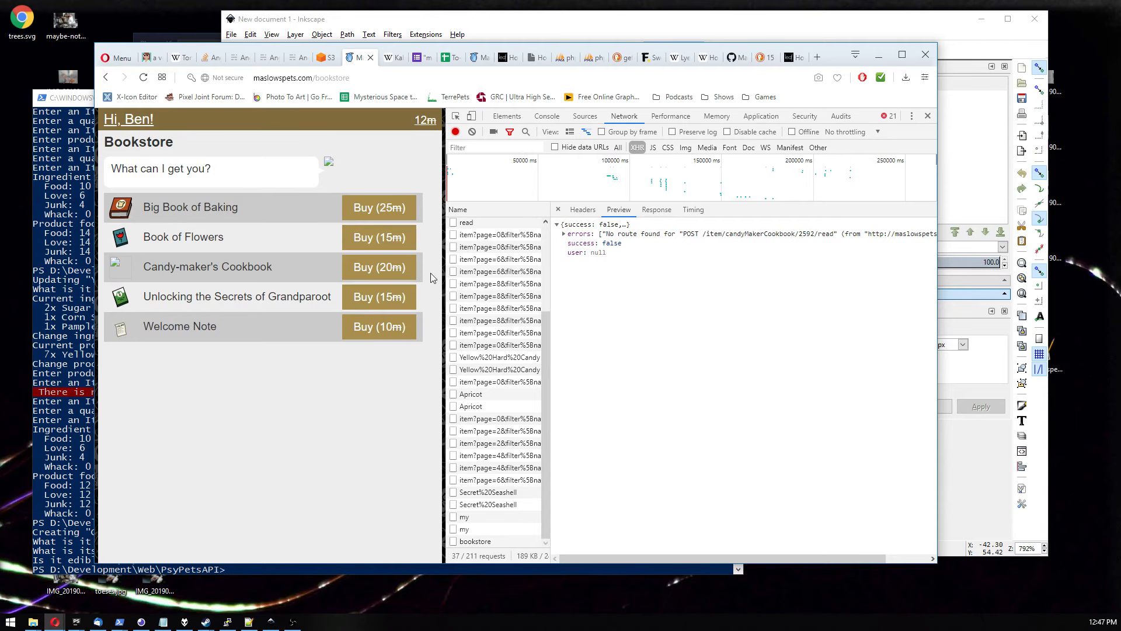
Compare the live bookstore page with the local development home page across the browser tabs.
drag(445, 274, 650, 273)
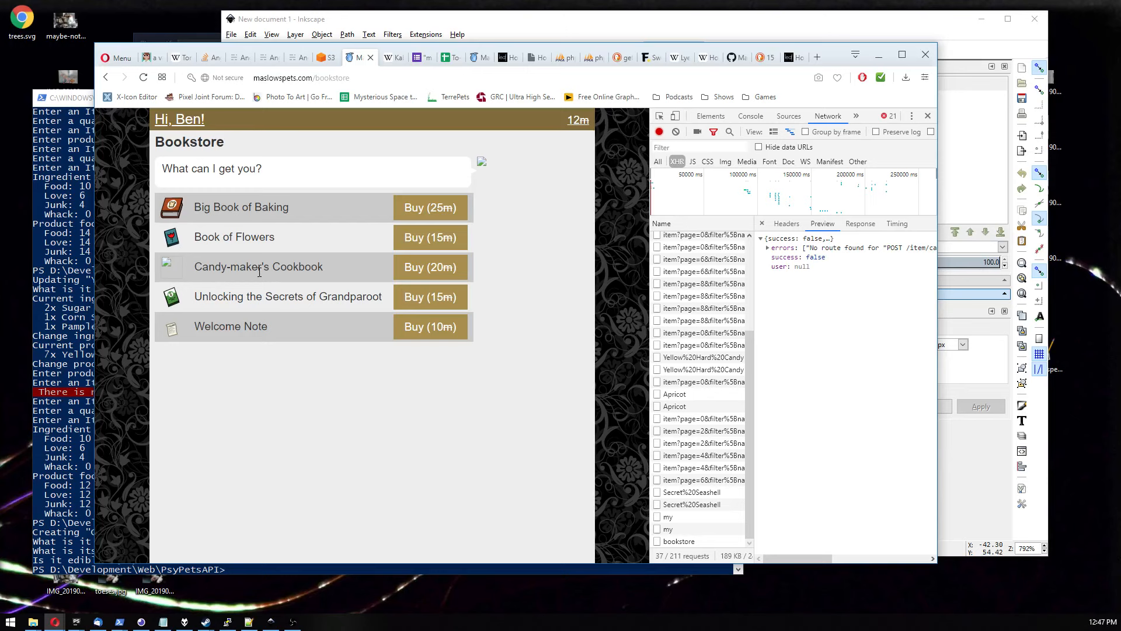
click(474, 57)
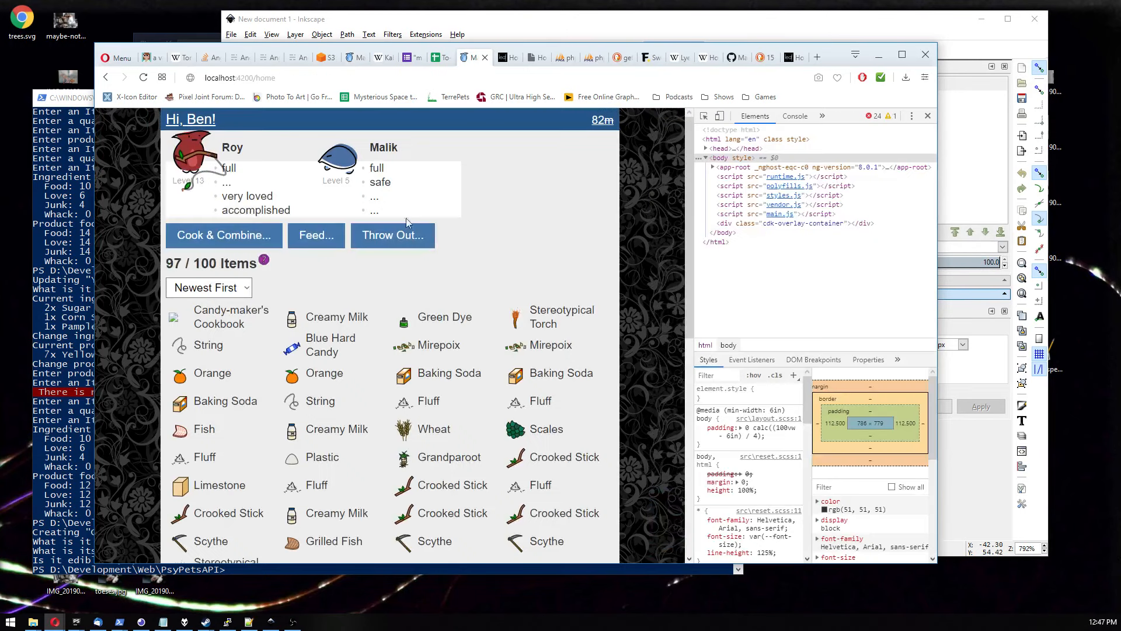
click(319, 75)
click(320, 76)
click(357, 58)
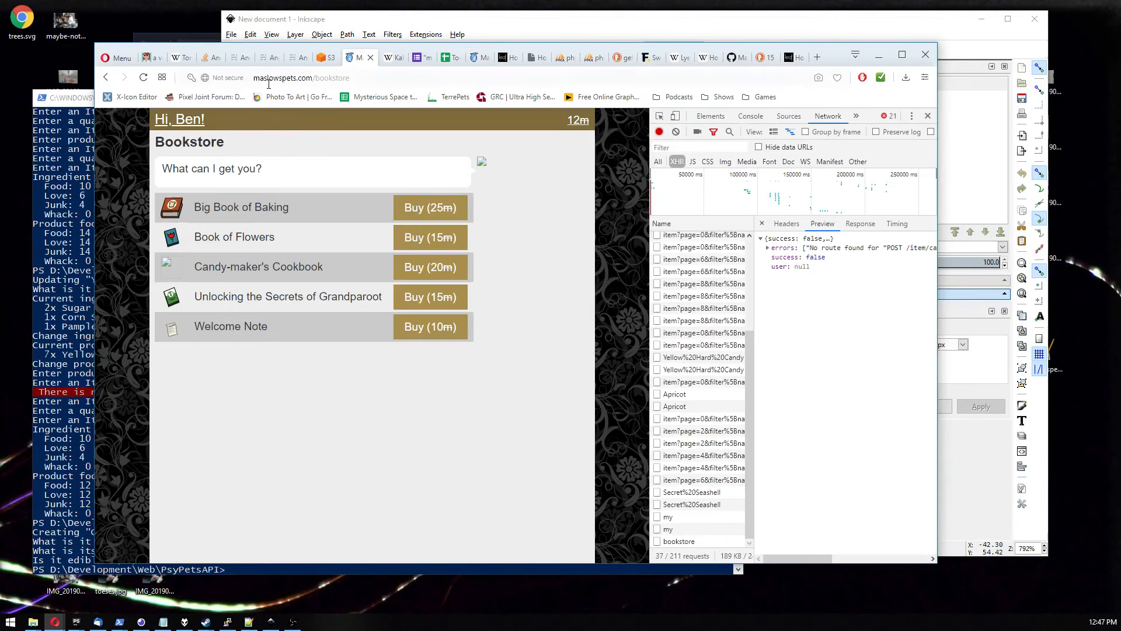
drag(260, 78, 409, 80)
click(476, 58)
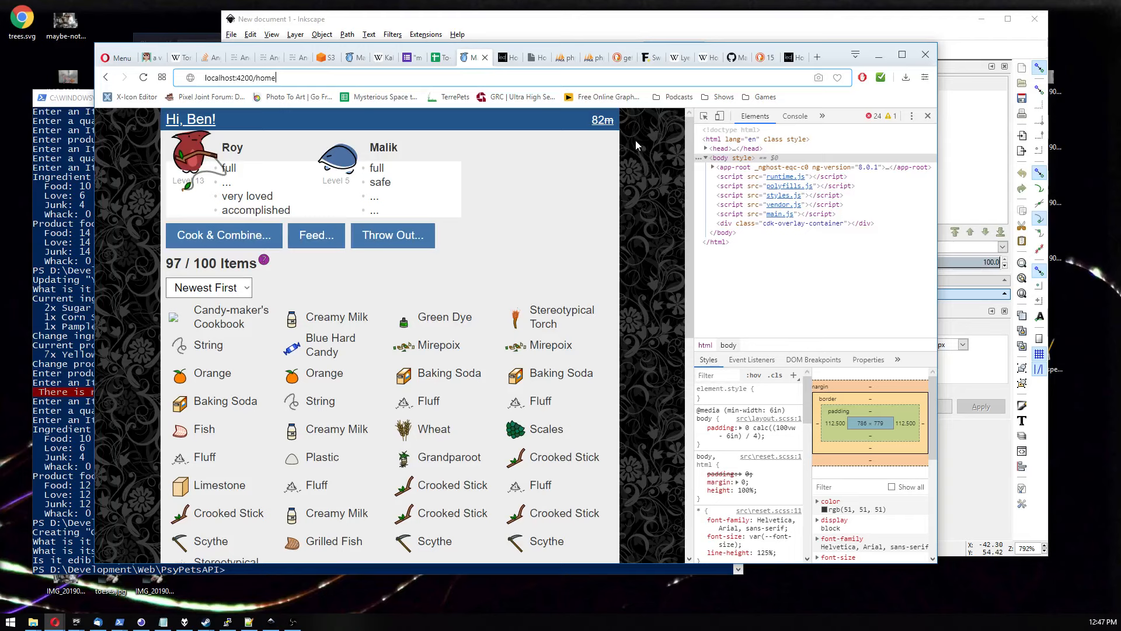
click(572, 32)
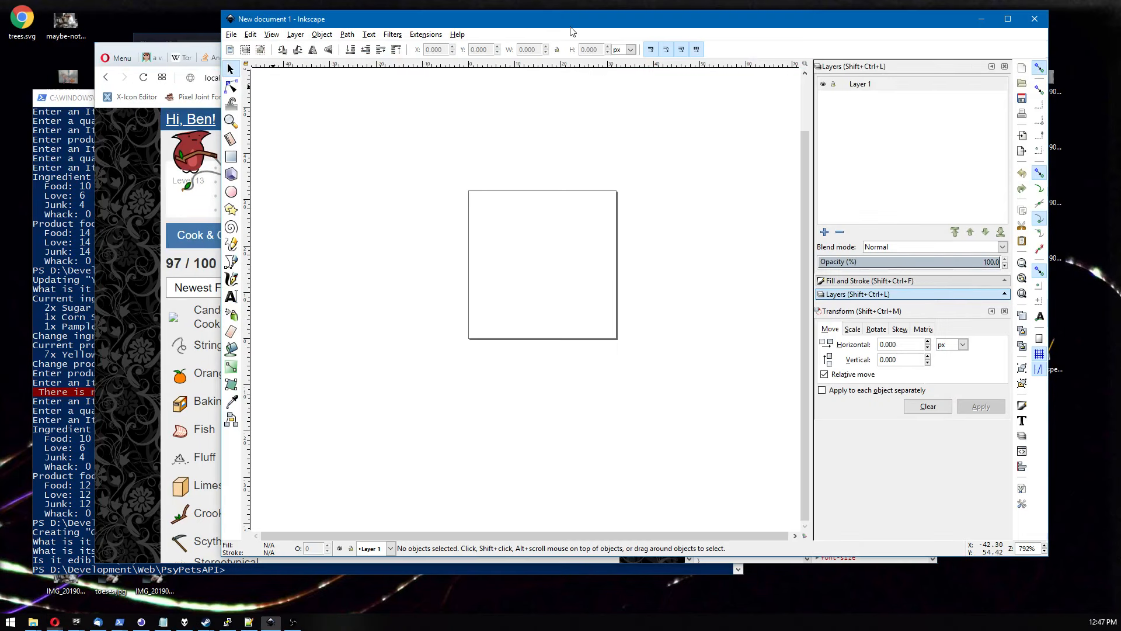
drag(500, 31, 434, 44)
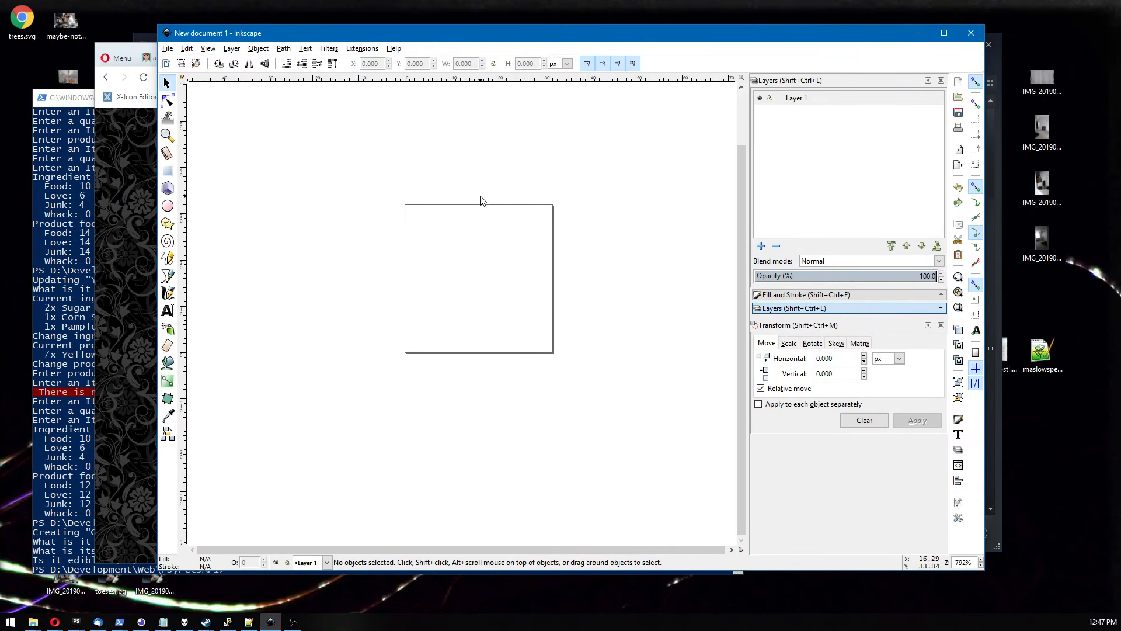
drag(464, 181, 468, 197)
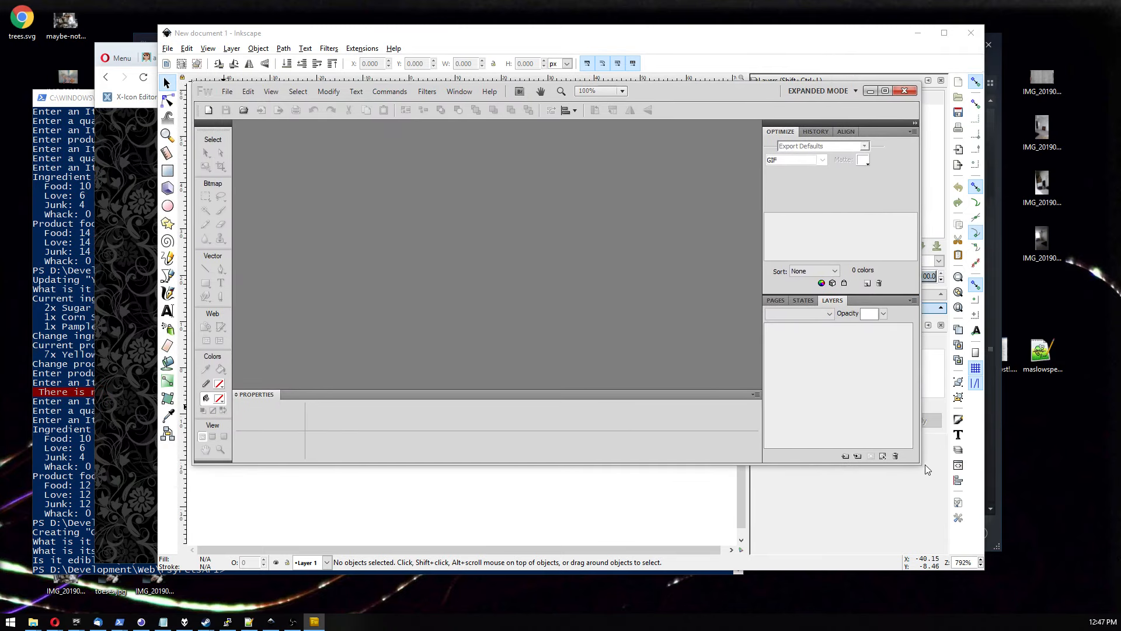
Create a new 207 by 244 pixel document at 72 pixels/inch with a white canvas.
drag(915, 462, 1038, 603)
drag(658, 93, 724, 82)
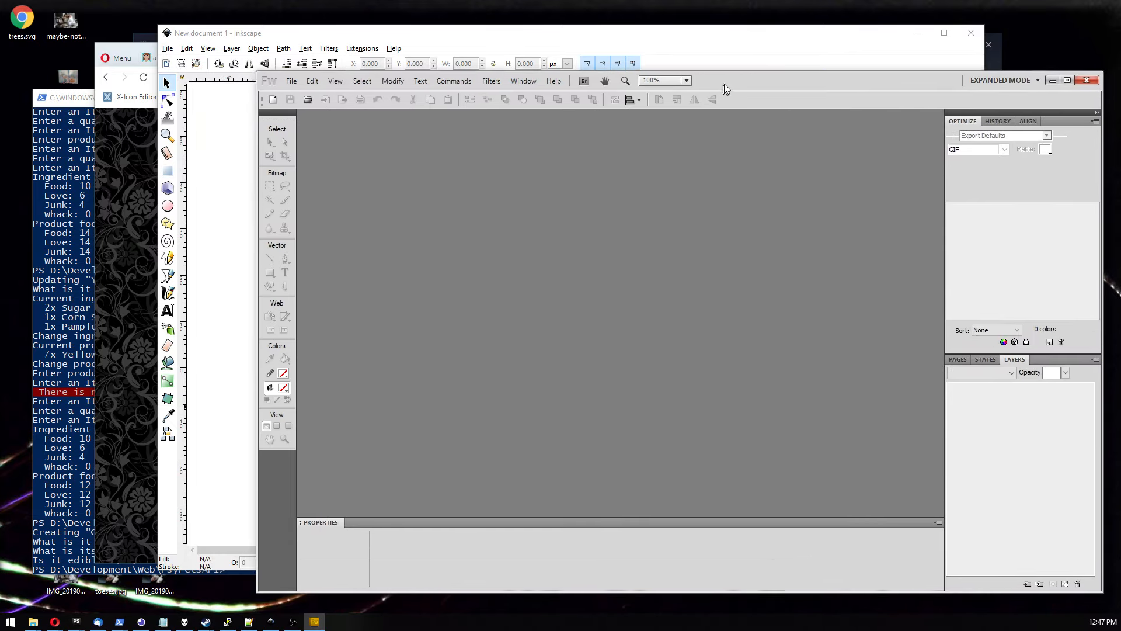
click(292, 80)
click(296, 95)
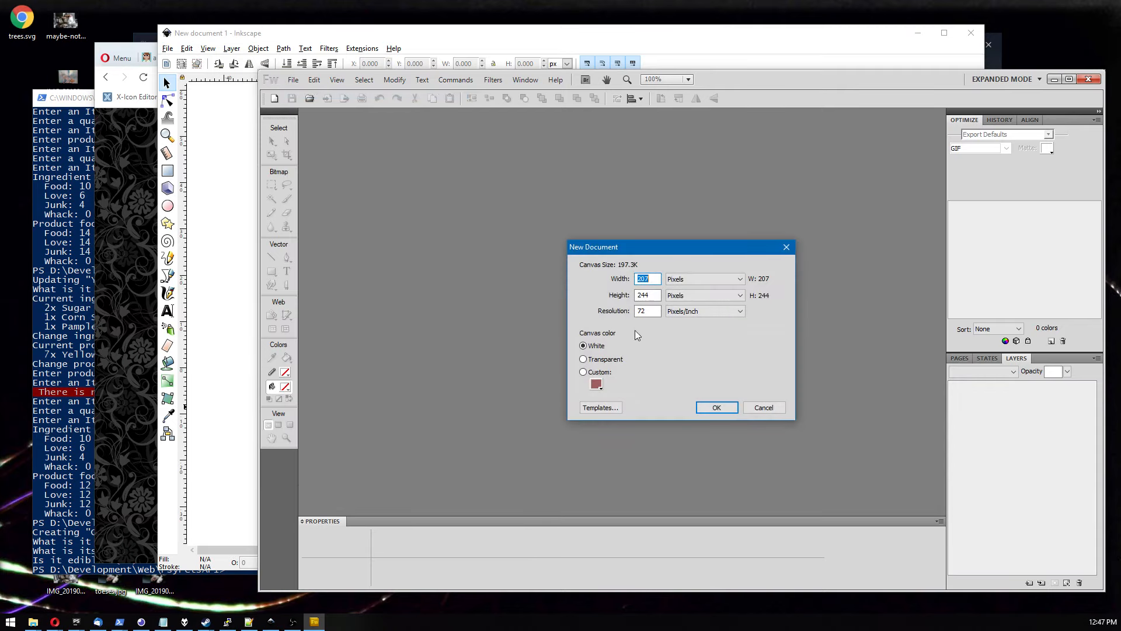
click(718, 408)
Draw a closed S-shaped curved path with the Pen tool in the middle of the canvas.
click(287, 258)
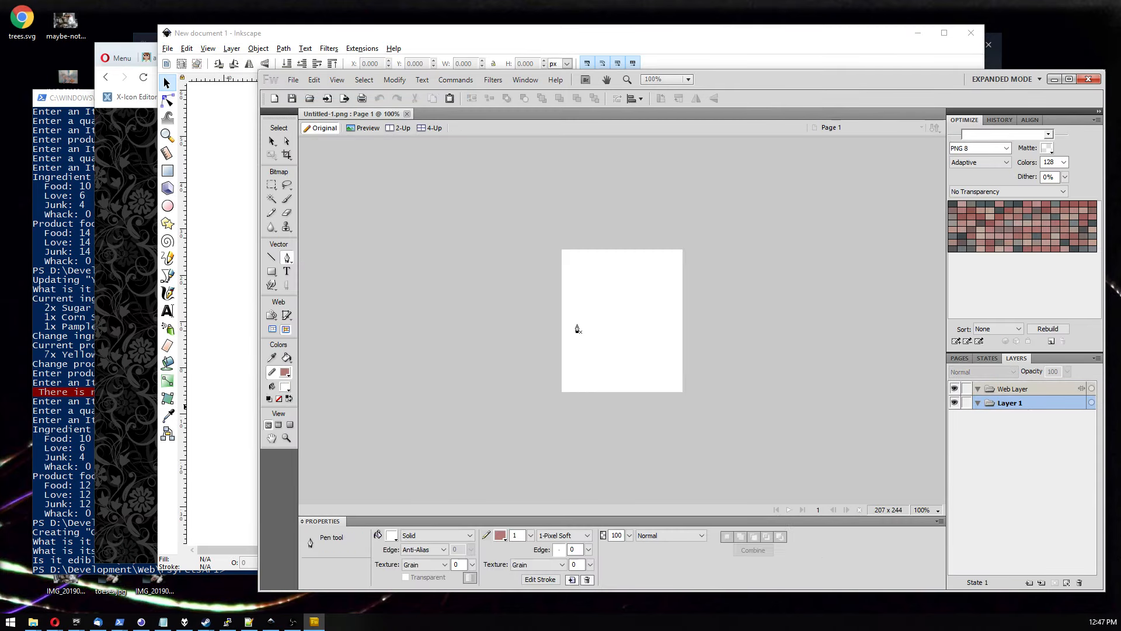
click(577, 324)
drag(621, 292, 638, 318)
drag(617, 363, 659, 368)
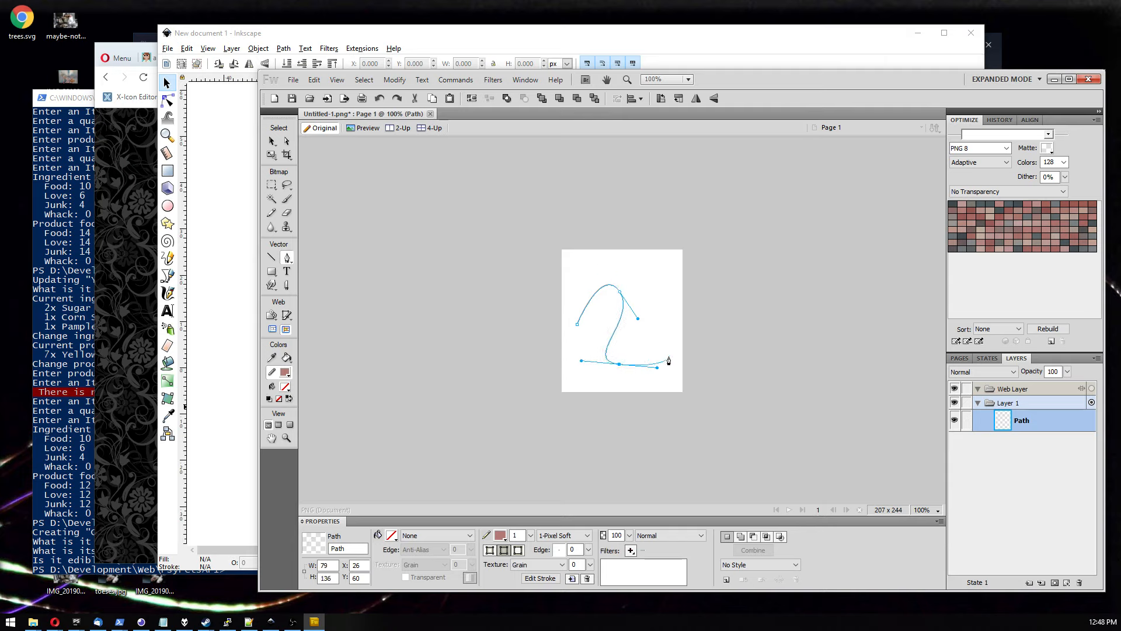
click(670, 329)
click(579, 324)
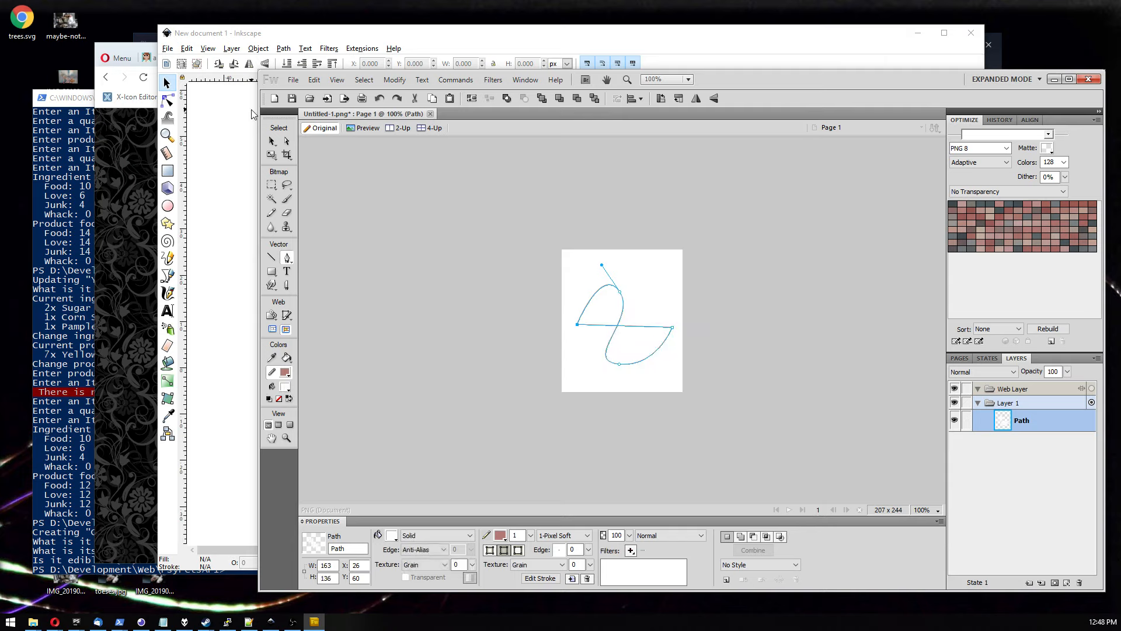
Give the path a solid blue fill and set its stroke to None.
click(287, 141)
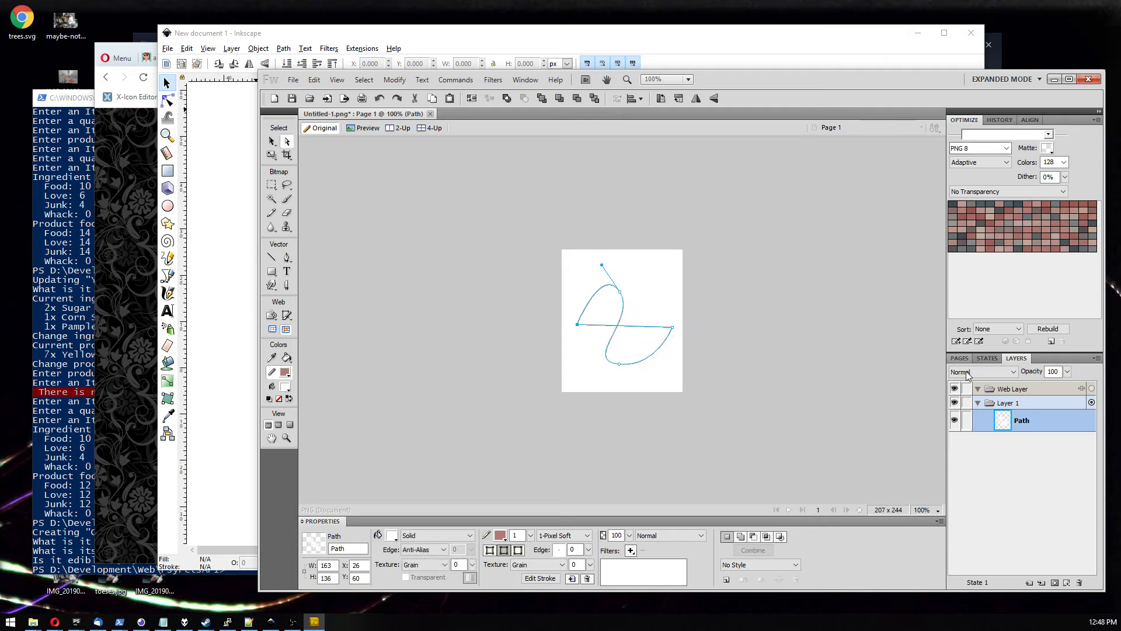
click(392, 536)
click(325, 473)
click(568, 536)
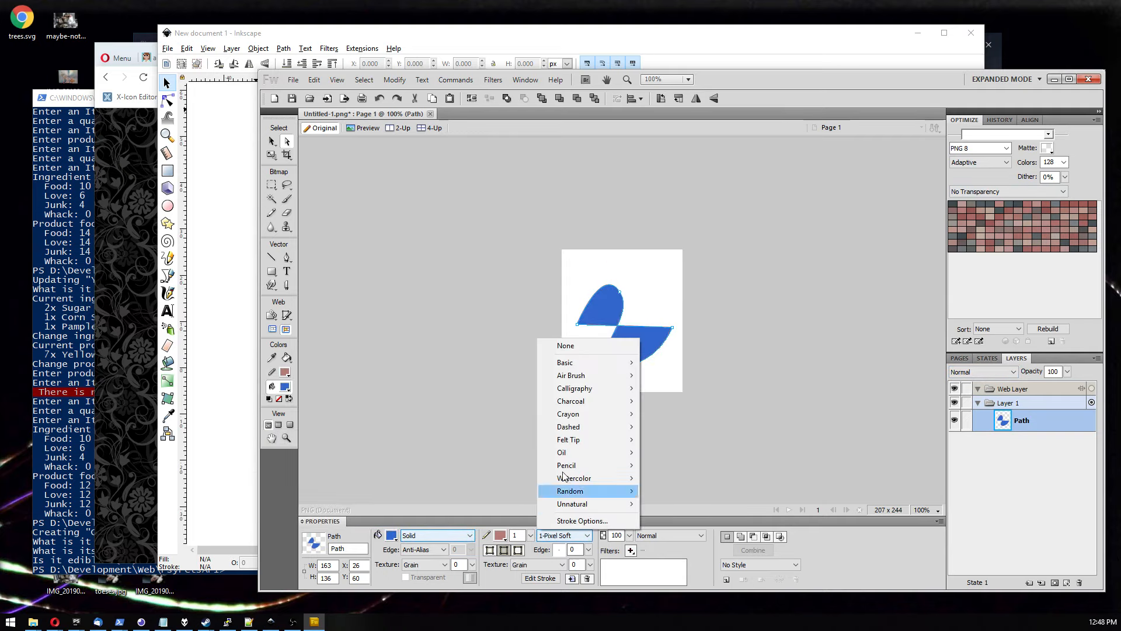
click(562, 344)
Reshape the path by moving its left anchor point upward and adjusting the lower points.
drag(578, 325, 654, 264)
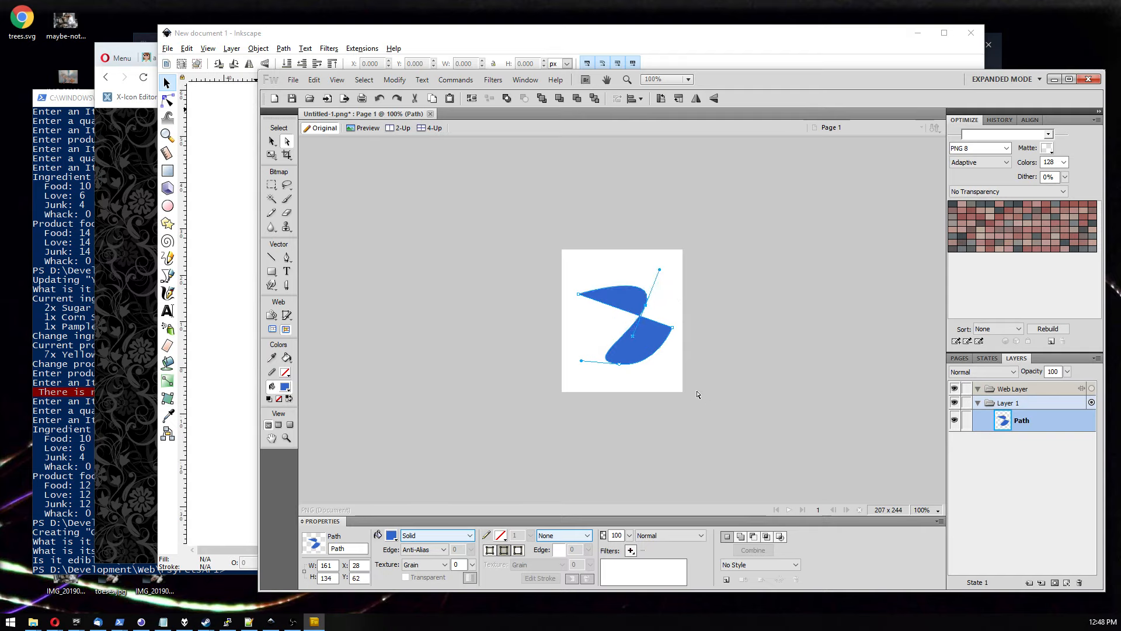
click(623, 365)
mouse_move(624, 367)
mouse_down()
mouse_move(643, 370)
mouse_move(647, 353)
mouse_move(641, 368)
mouse_move(594, 378)
mouse_move(629, 376)
mouse_up()
click(673, 408)
click(657, 368)
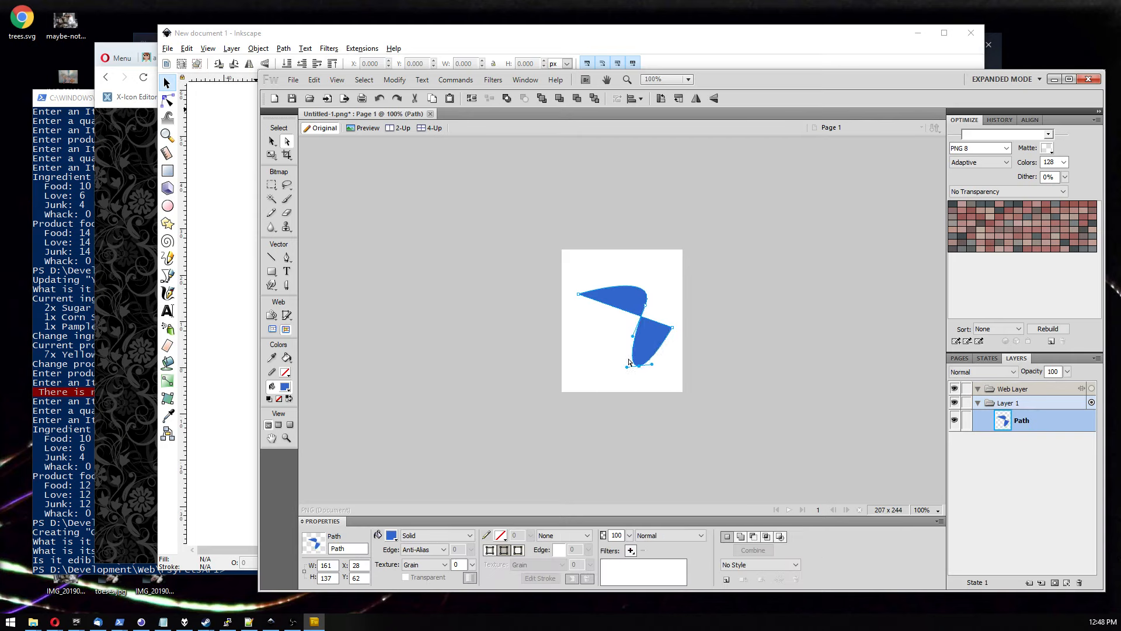
Add an anchor point on the upper edge of the path and drag it down to reshape the shape.
click(287, 258)
click(604, 305)
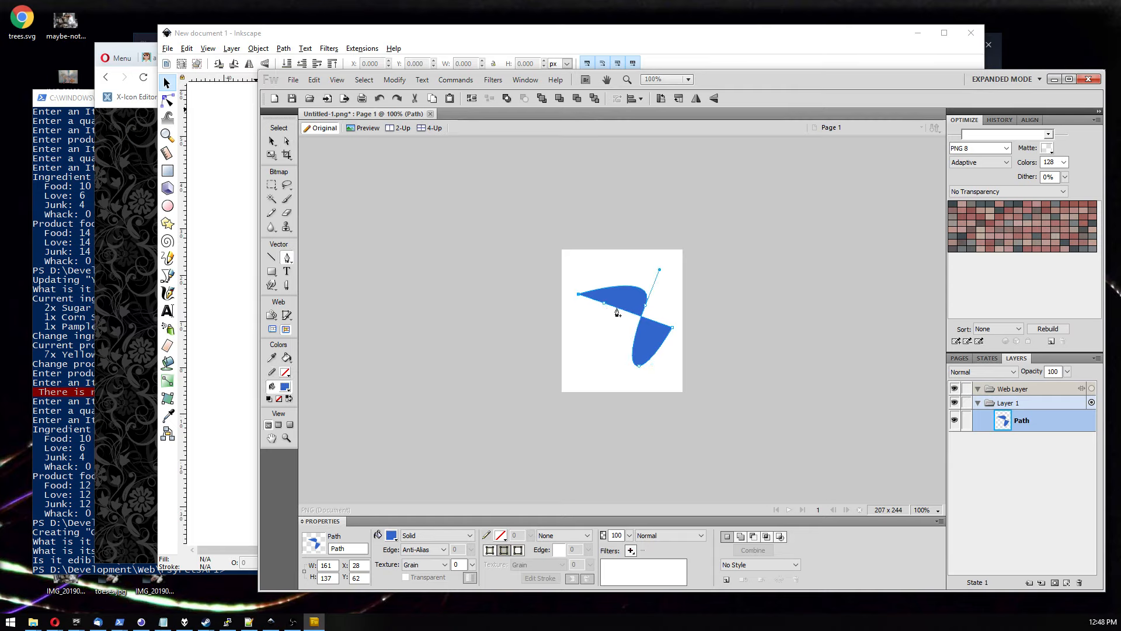
click(623, 309)
click(287, 141)
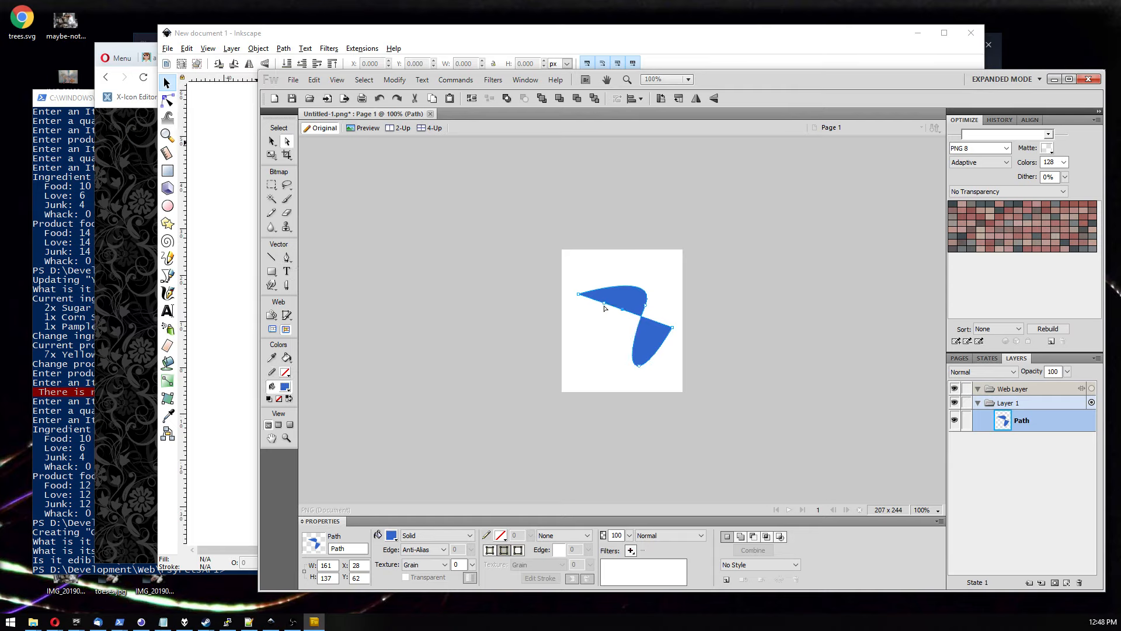
drag(604, 304, 588, 337)
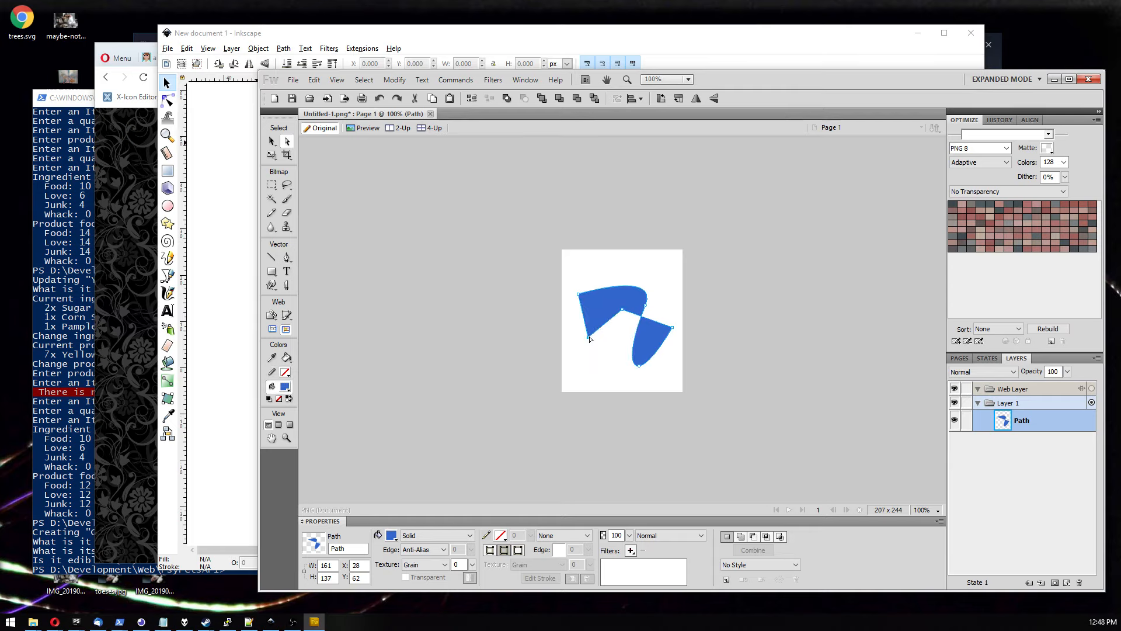
click(604, 367)
click(603, 299)
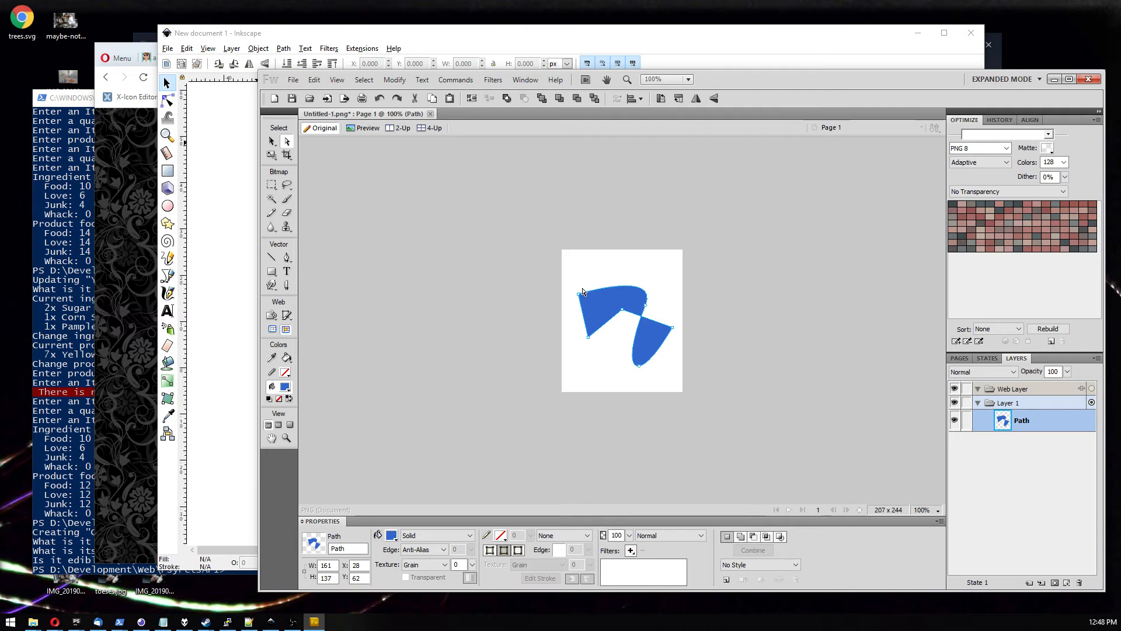
click(563, 275)
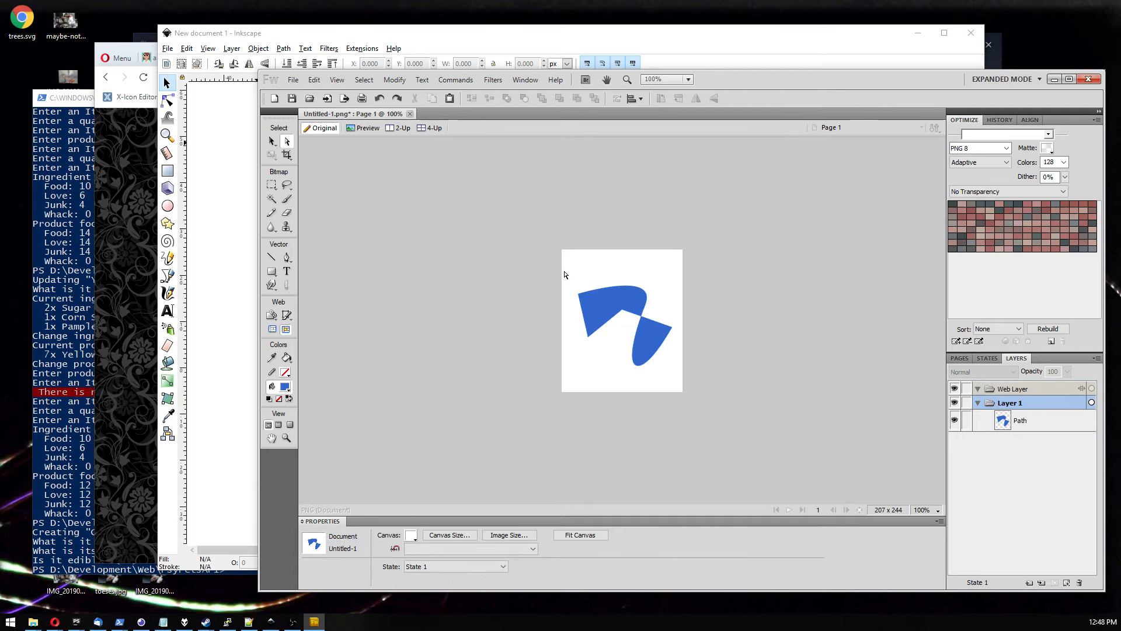
click(611, 311)
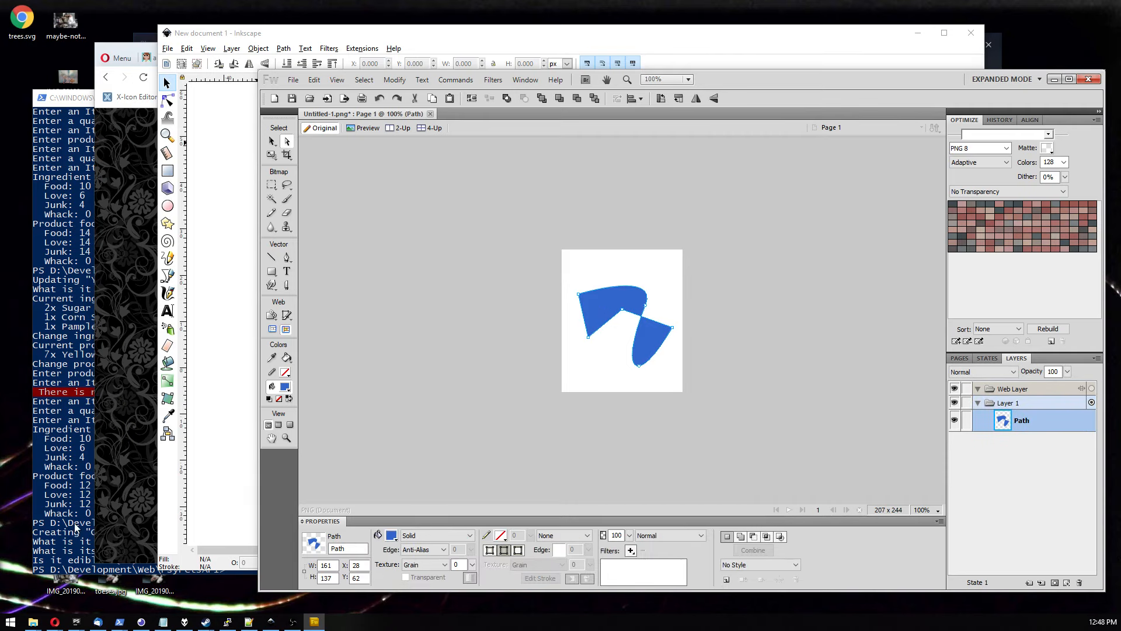
Open the trees.jpg photo in an image viewer and zoom in to examine its pixel edges.
double_click(110, 585)
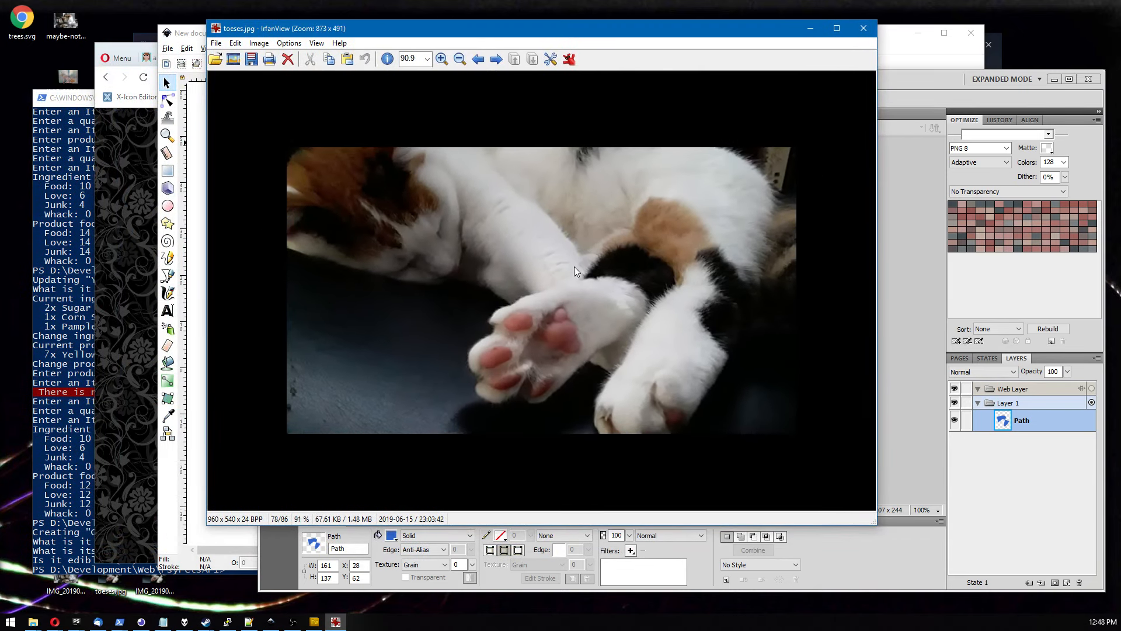
scroll(563, 286, down, 2)
scroll(537, 286, up, 10)
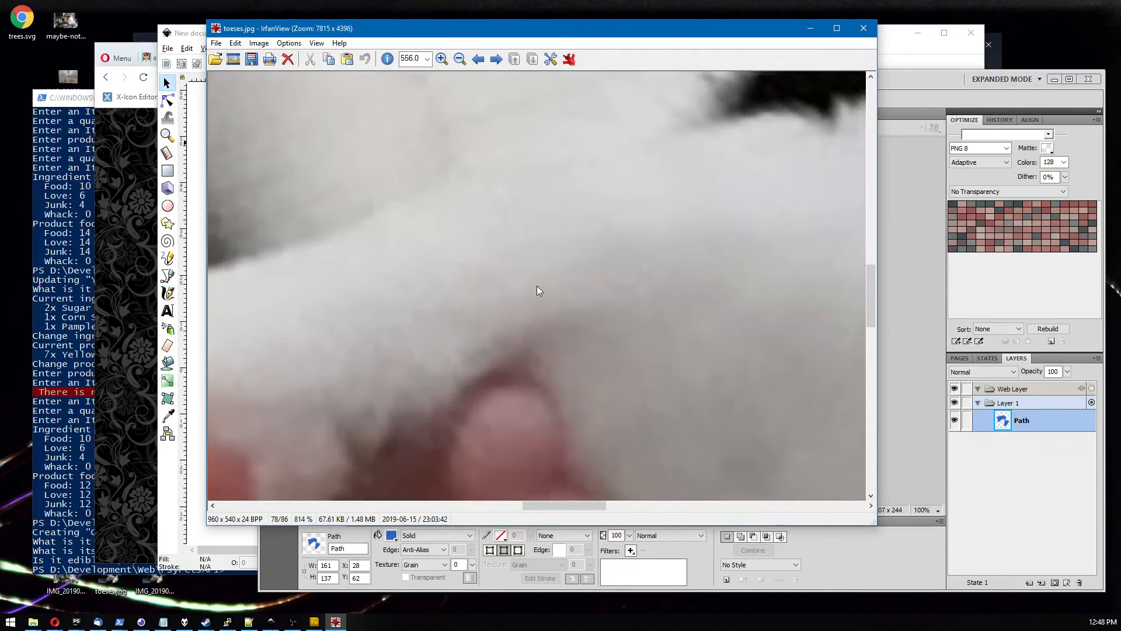
scroll(537, 290, up, 5)
scroll(479, 367, down, 2)
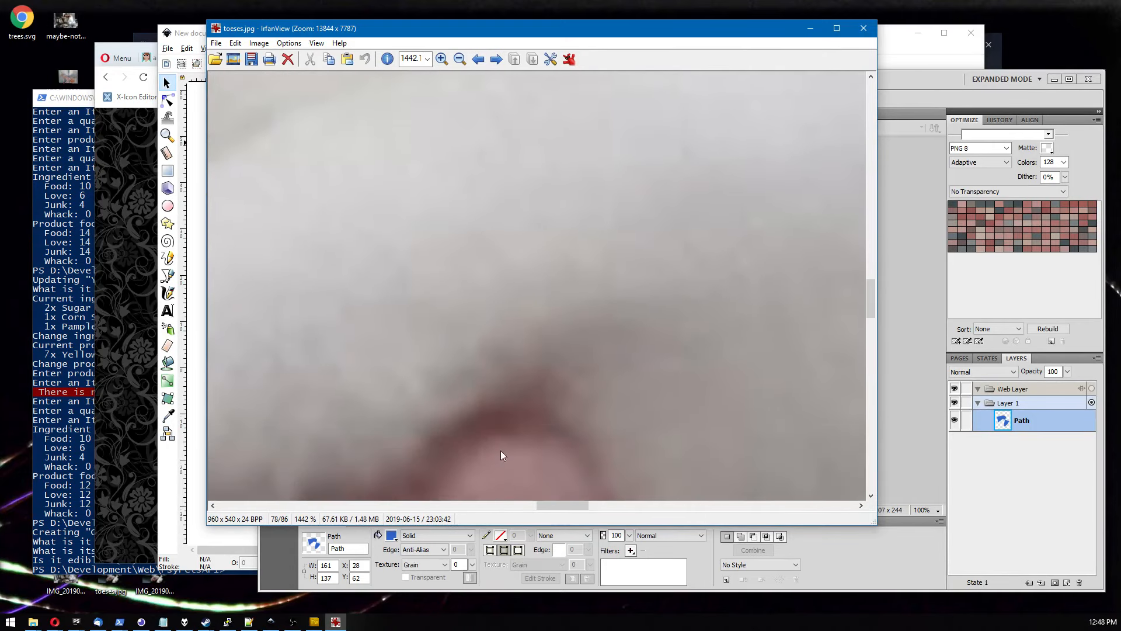
drag(565, 506, 504, 506)
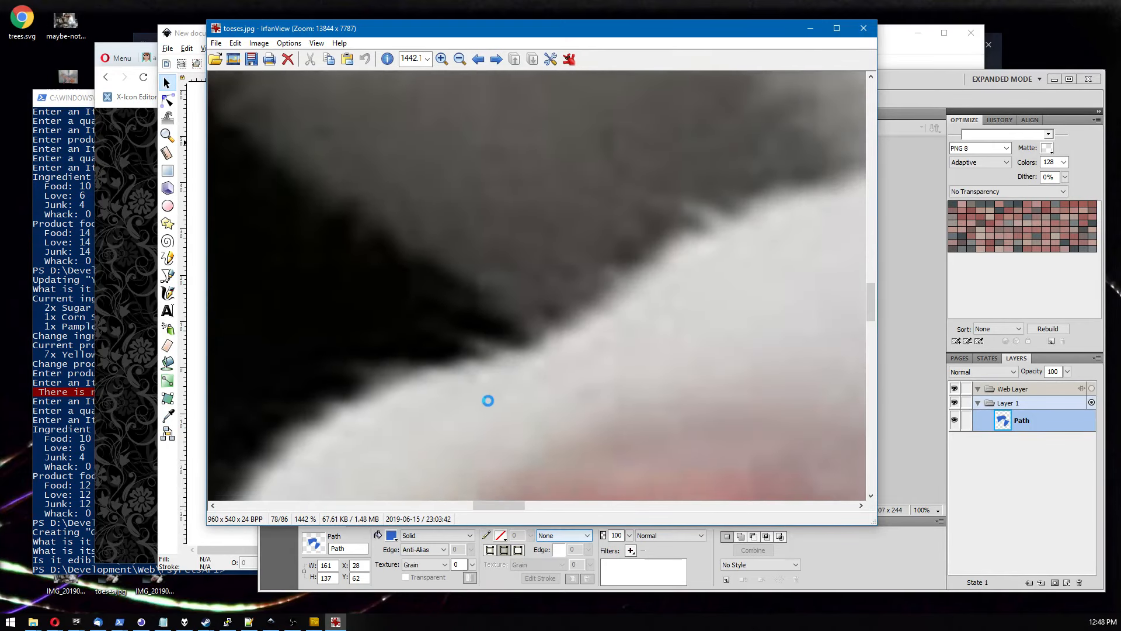
scroll(489, 400, down, 5)
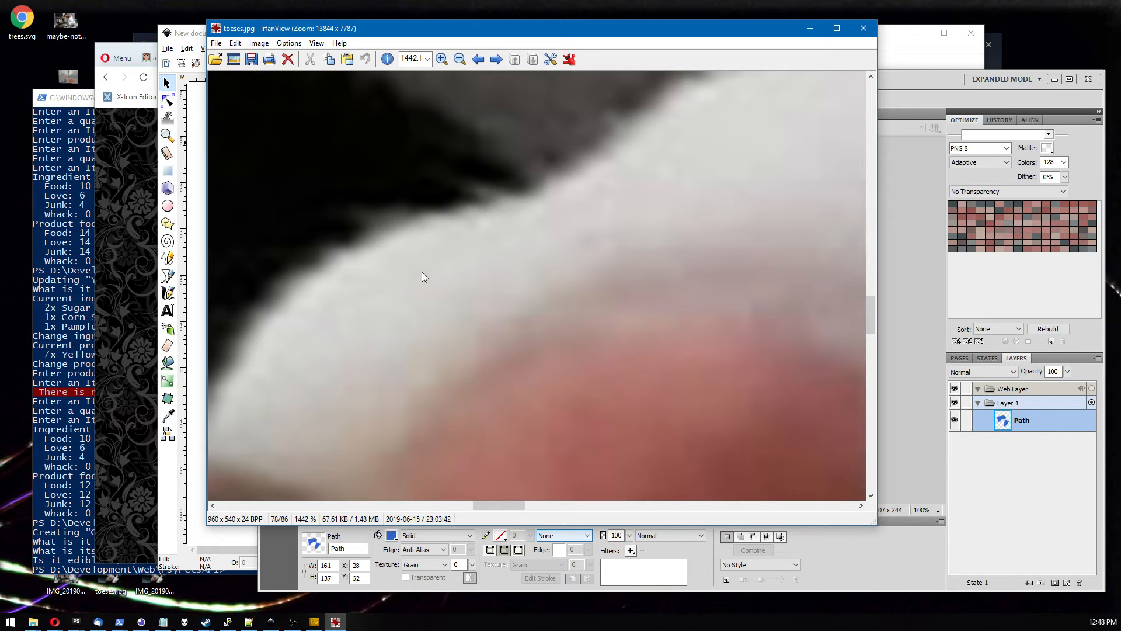
scroll(537, 287, up, 3)
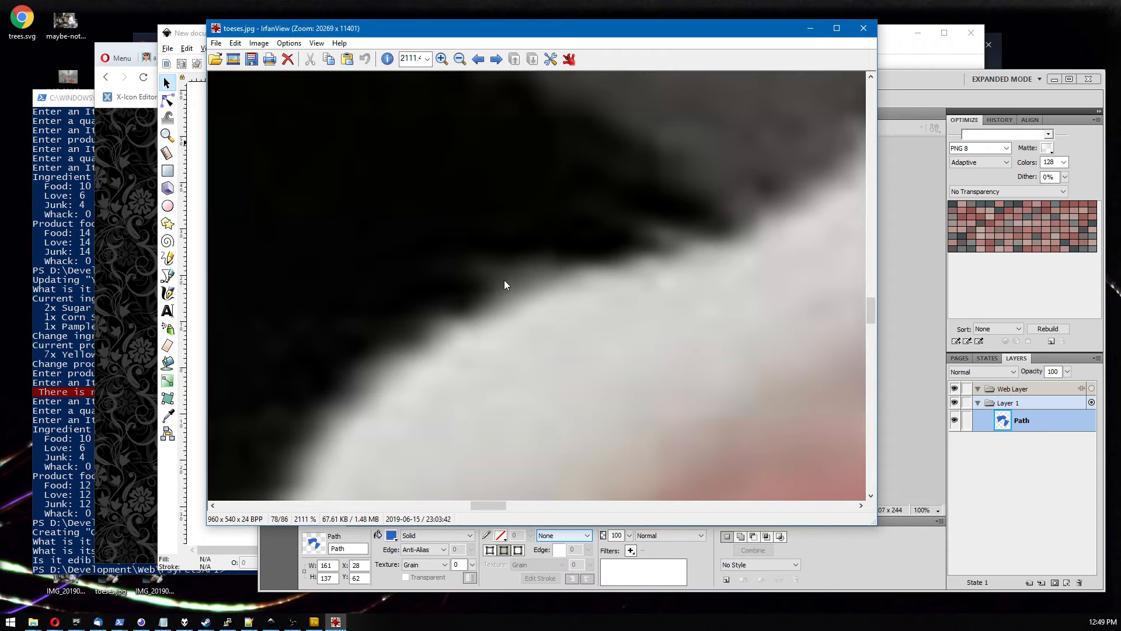
scroll(537, 285, down, 15)
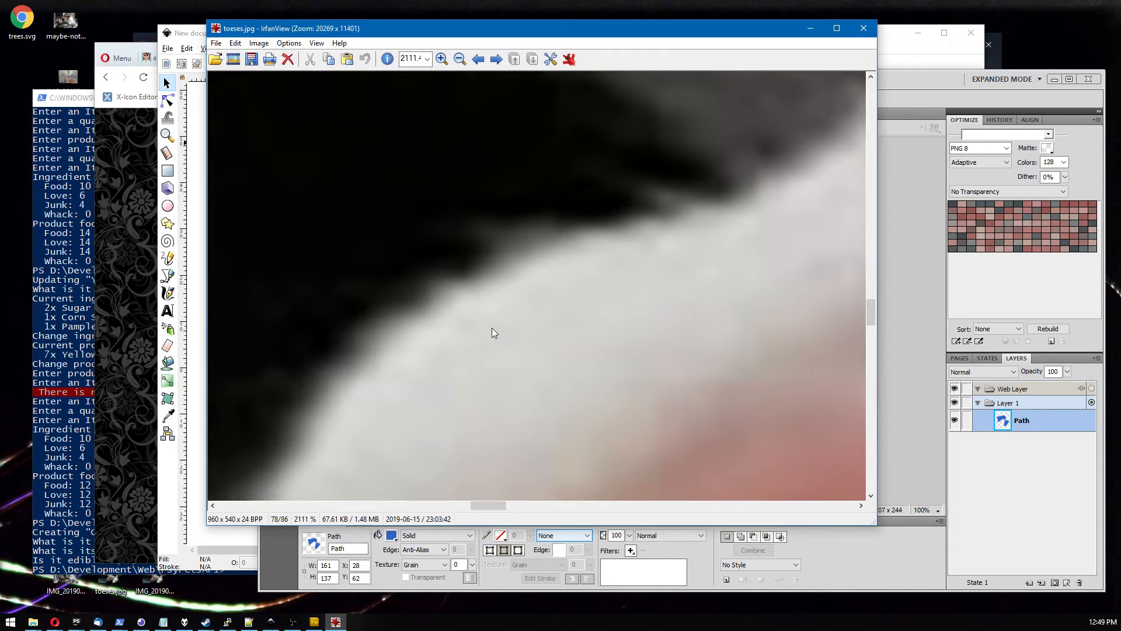
scroll(540, 302, down, 2)
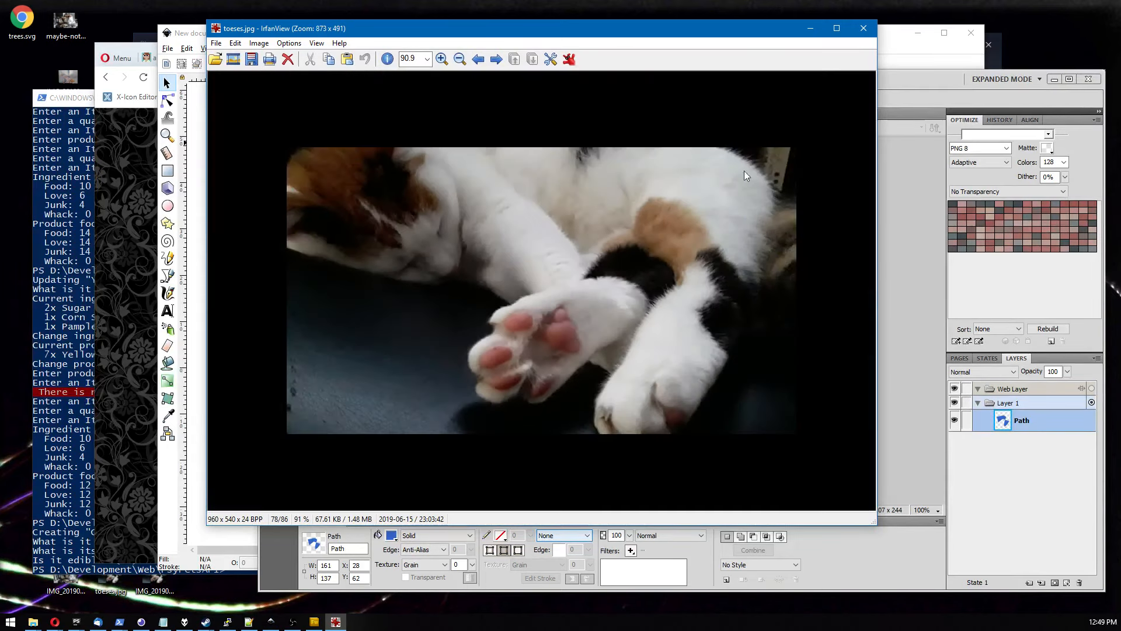
click(861, 33)
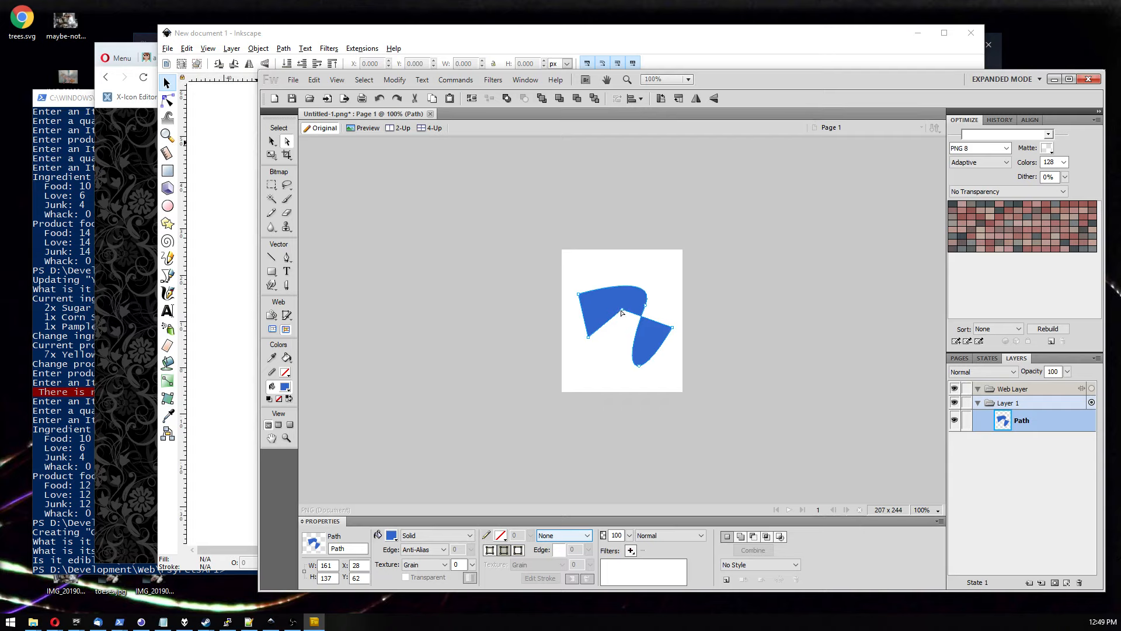
Zoom in closely on the blue shape to inspect its edges, then return to 100% and select the path.
click(570, 259)
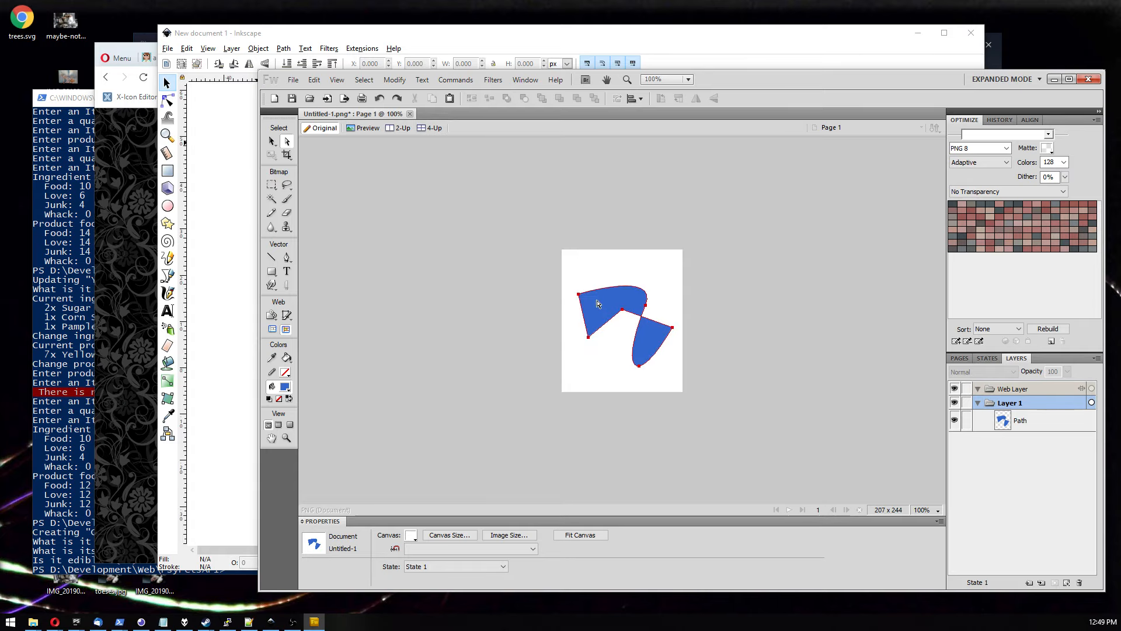
key(ctrl+equal)
key(ctrl+equal)
key(ctrl+equal)
key(ctrl+equal)
key(ctrl+equal)
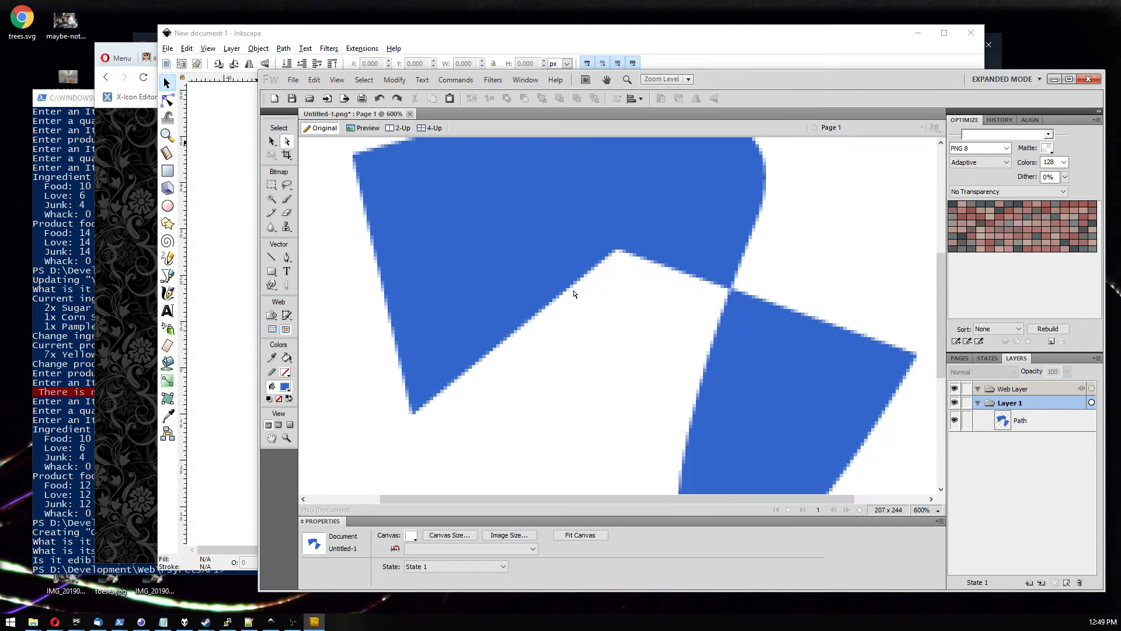
key(ctrl+1)
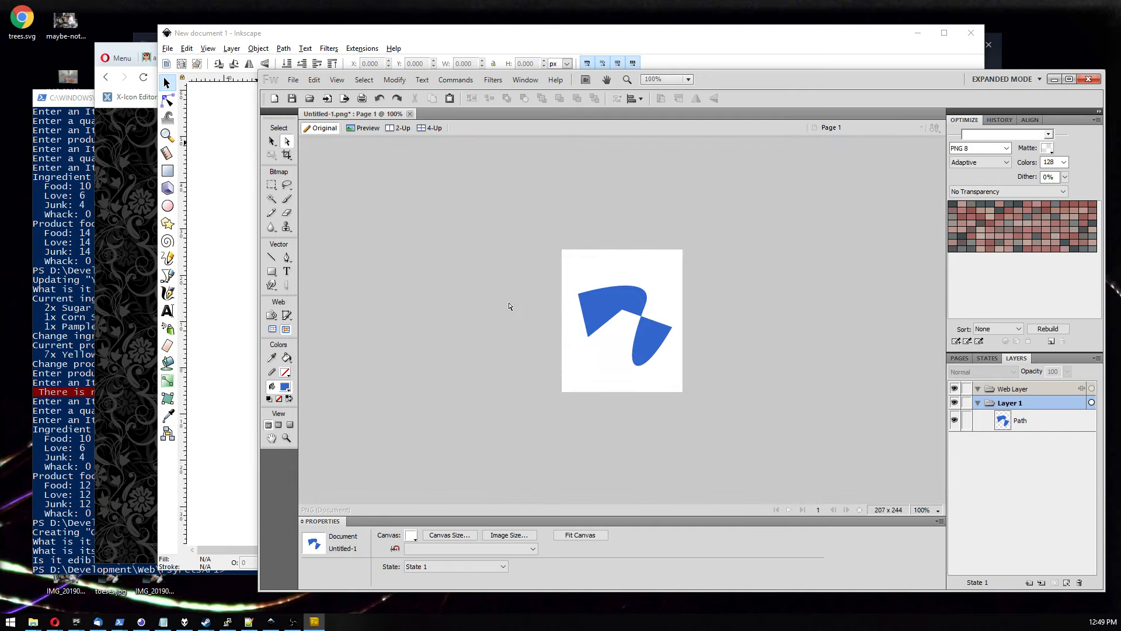
click(583, 305)
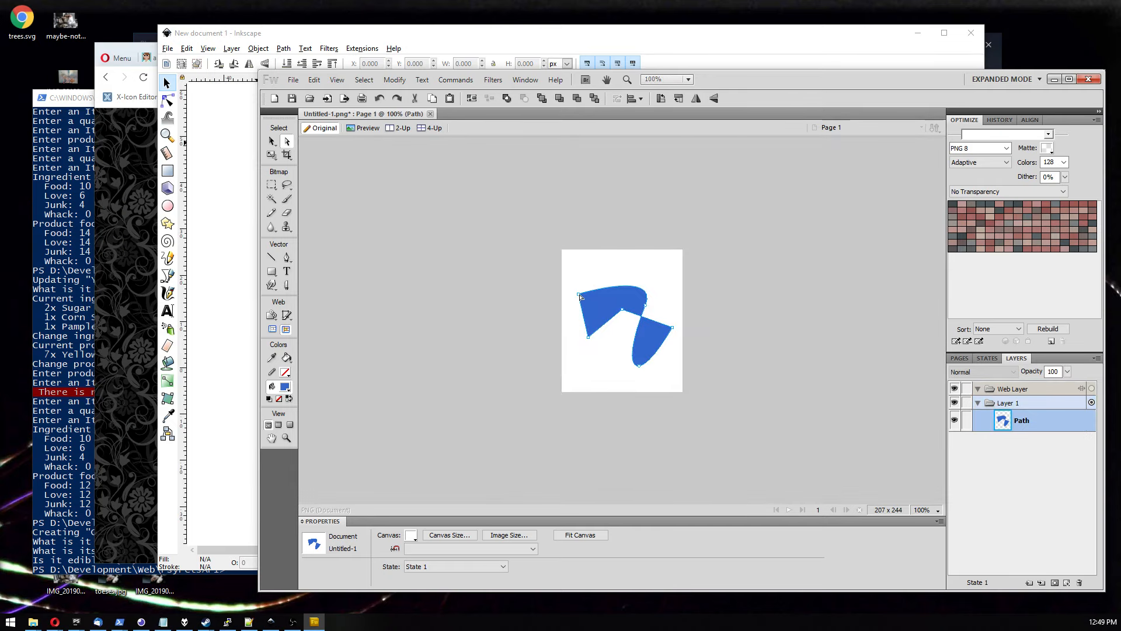
Reshape the lower-right lobe of the path by moving its bottom anchor point slightly right.
click(590, 337)
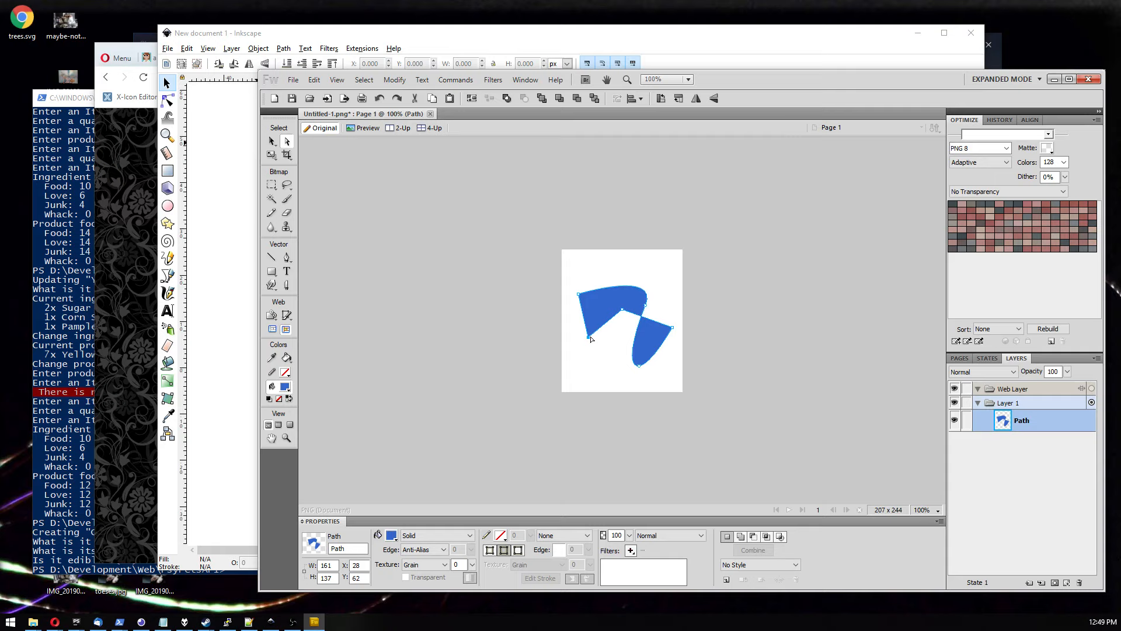
click(647, 306)
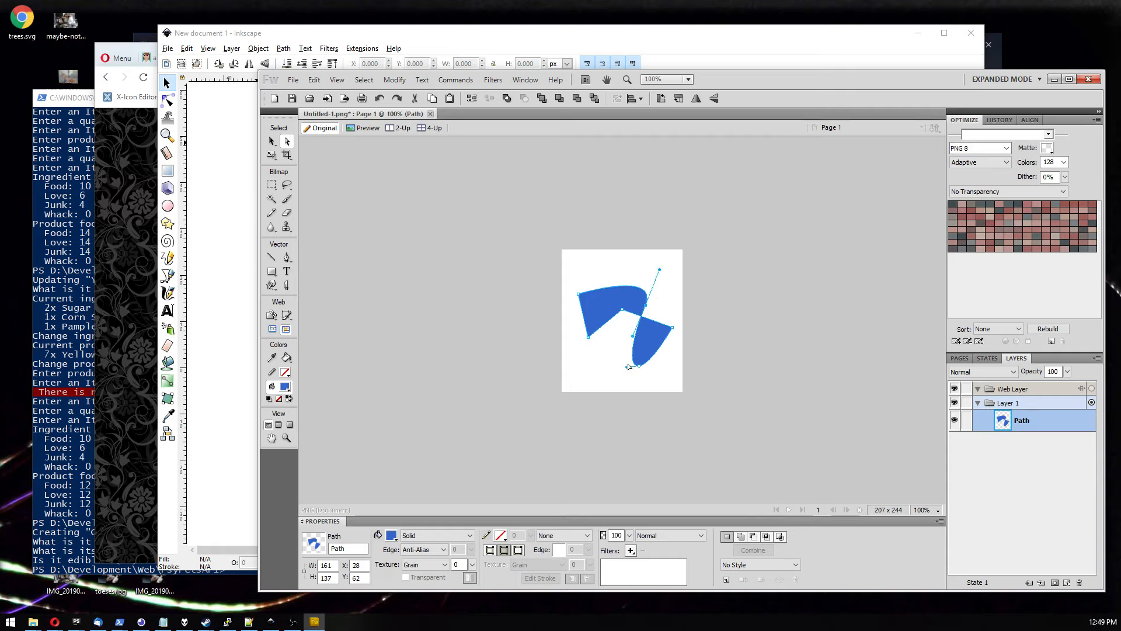
click(636, 315)
click(650, 336)
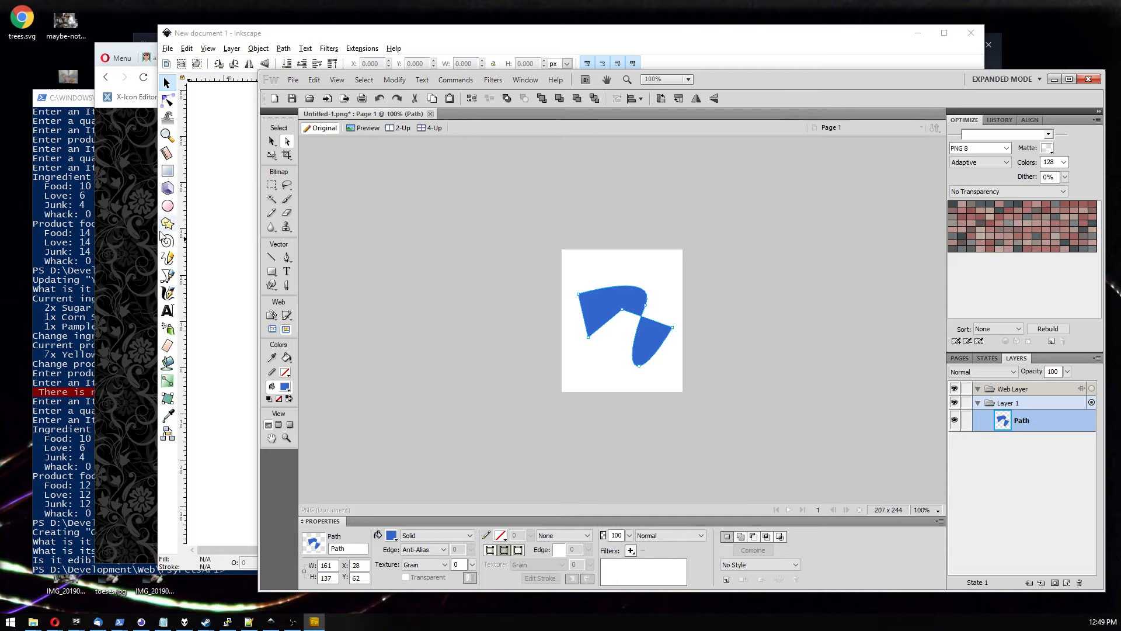
drag(639, 366, 650, 363)
click(666, 388)
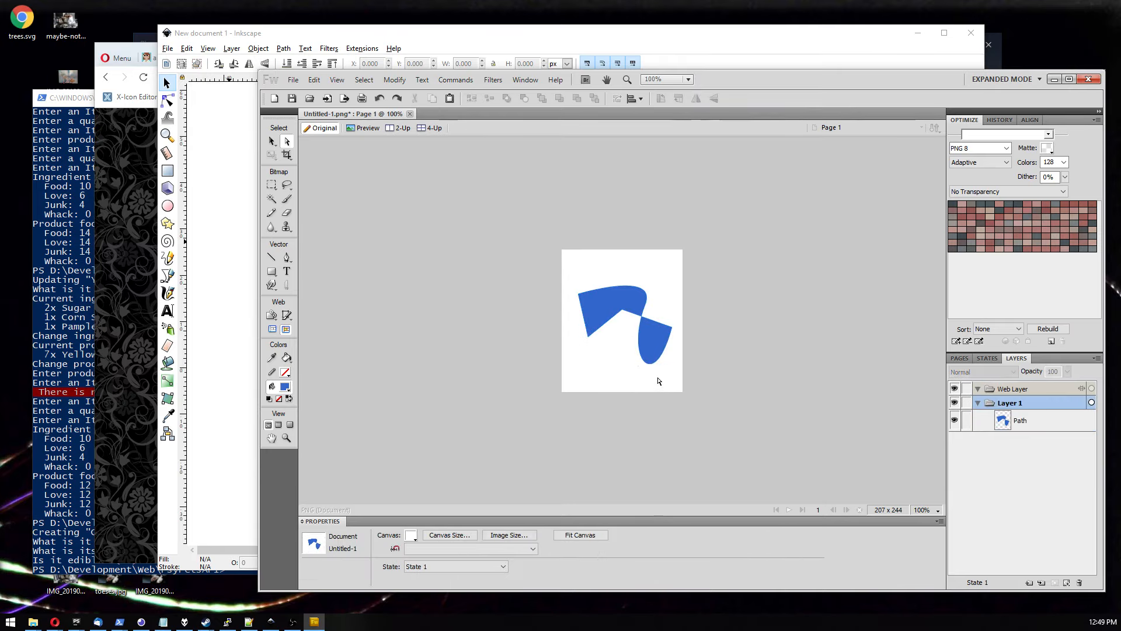
Zoom in on the path and nudge the inner notch anchor point slightly downward.
click(643, 343)
scroll(629, 329, up, 5)
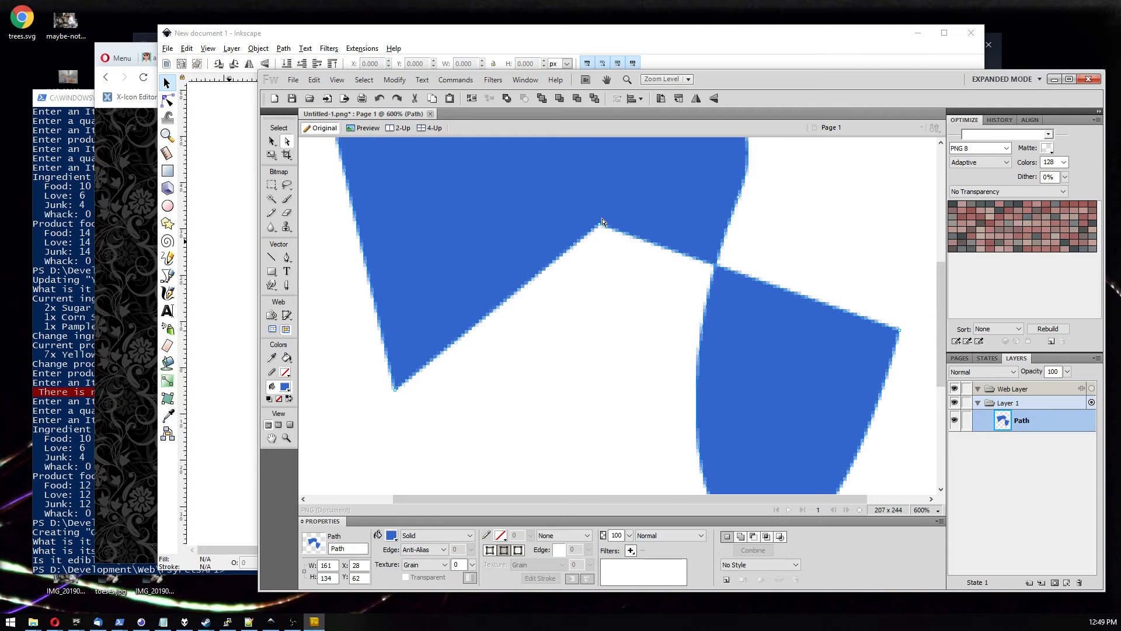
drag(600, 227, 595, 238)
click(581, 263)
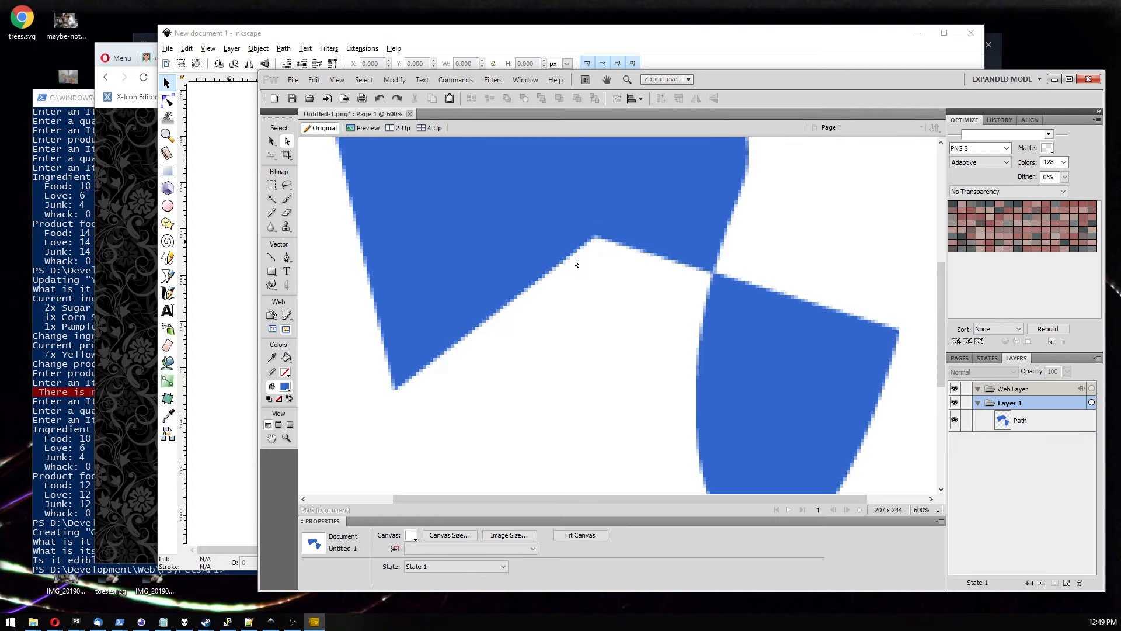
click(590, 251)
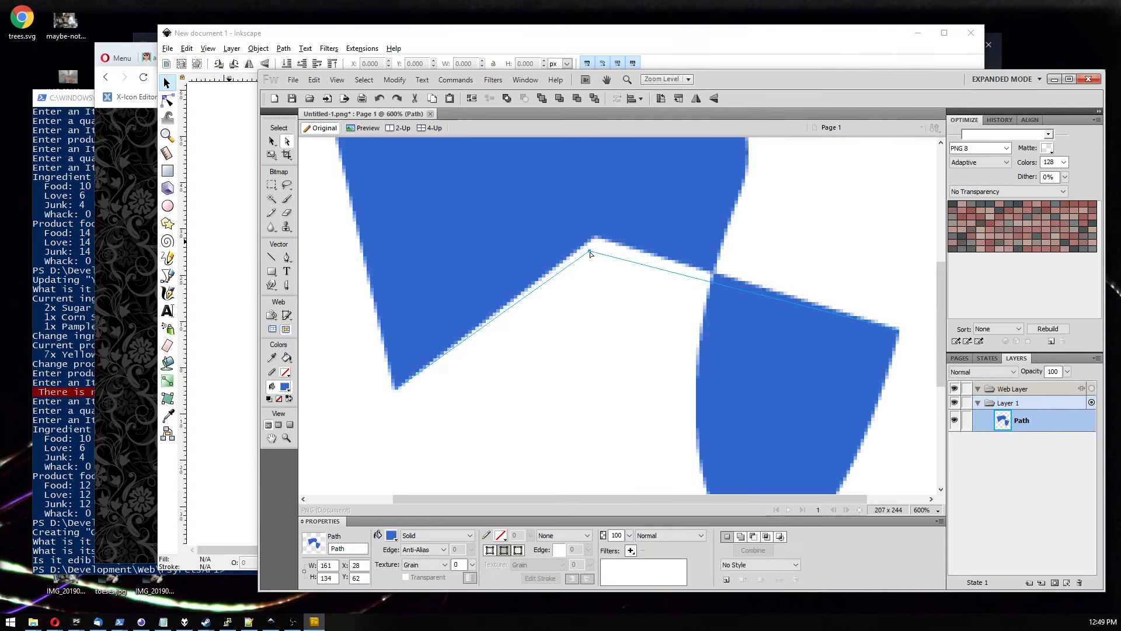
drag(590, 253, 590, 255)
click(591, 304)
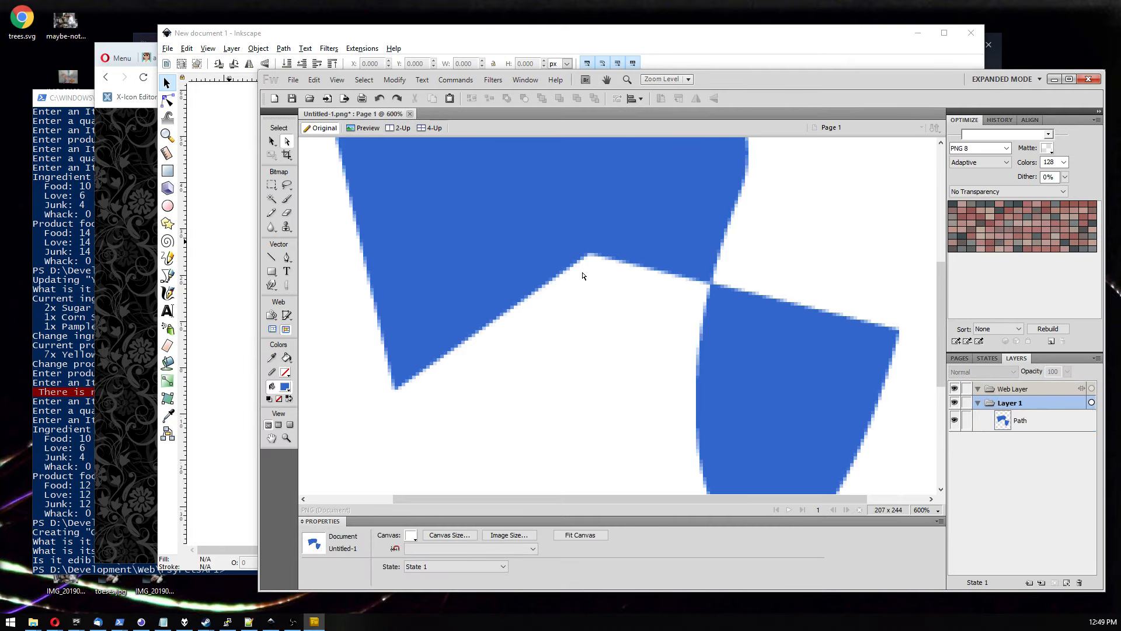
key(ctrl+2)
mouse_move(634, 286)
mouse_down()
mouse_move(596, 268)
mouse_move(629, 283)
mouse_up()
Switch to Inkscape and draw a closed four-node Bezier path forming a similar two-lobed shape.
click(237, 278)
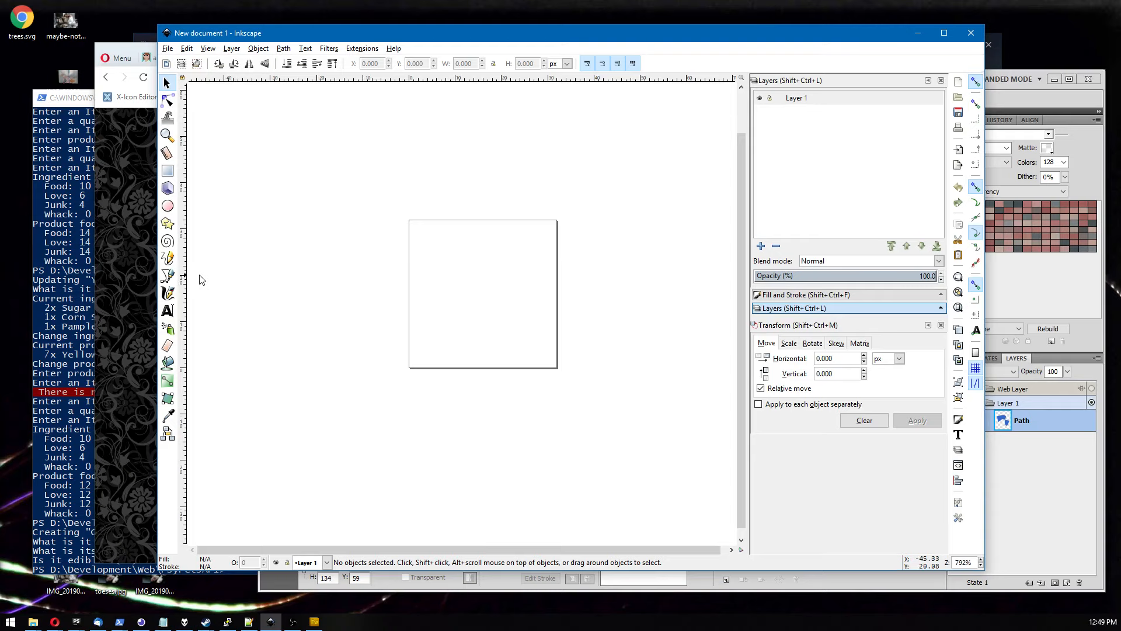
click(168, 276)
click(436, 283)
drag(485, 267, 506, 293)
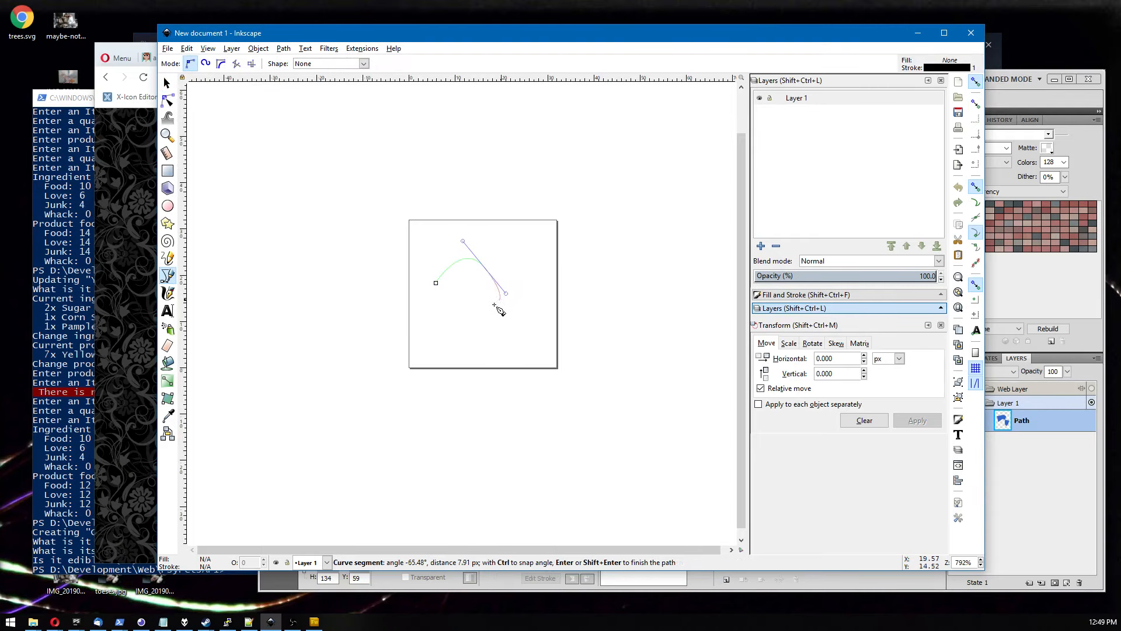
drag(470, 329, 493, 356)
click(519, 301)
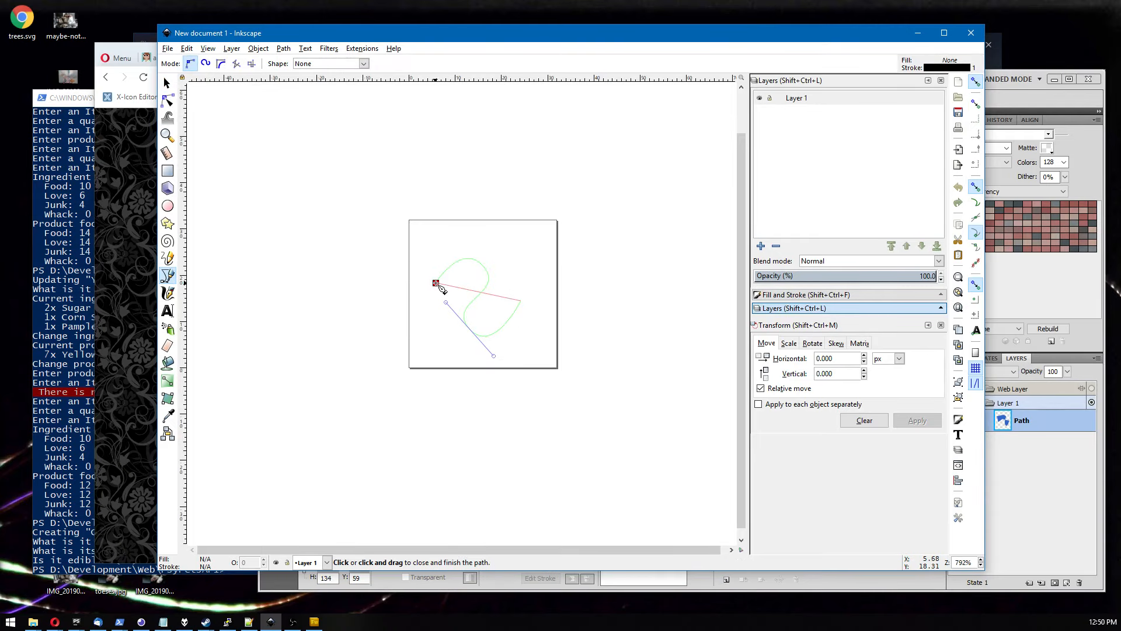
click(436, 282)
click(167, 83)
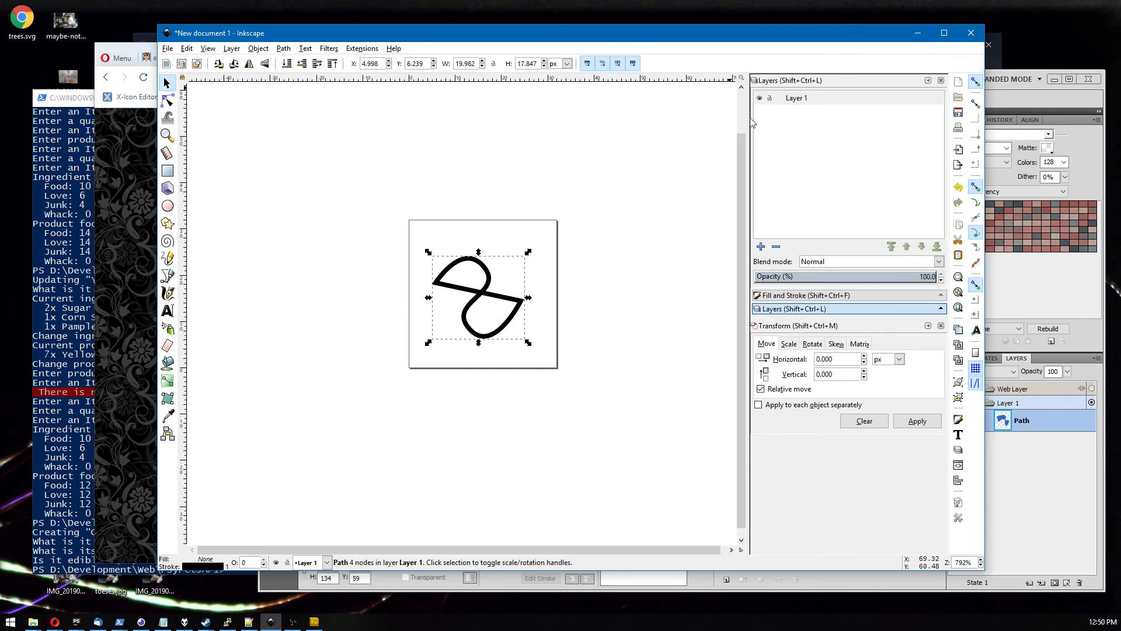
Give the path a flat teal fill with HSL values 123, 159, 137 in Fill and Stroke.
click(782, 296)
click(784, 118)
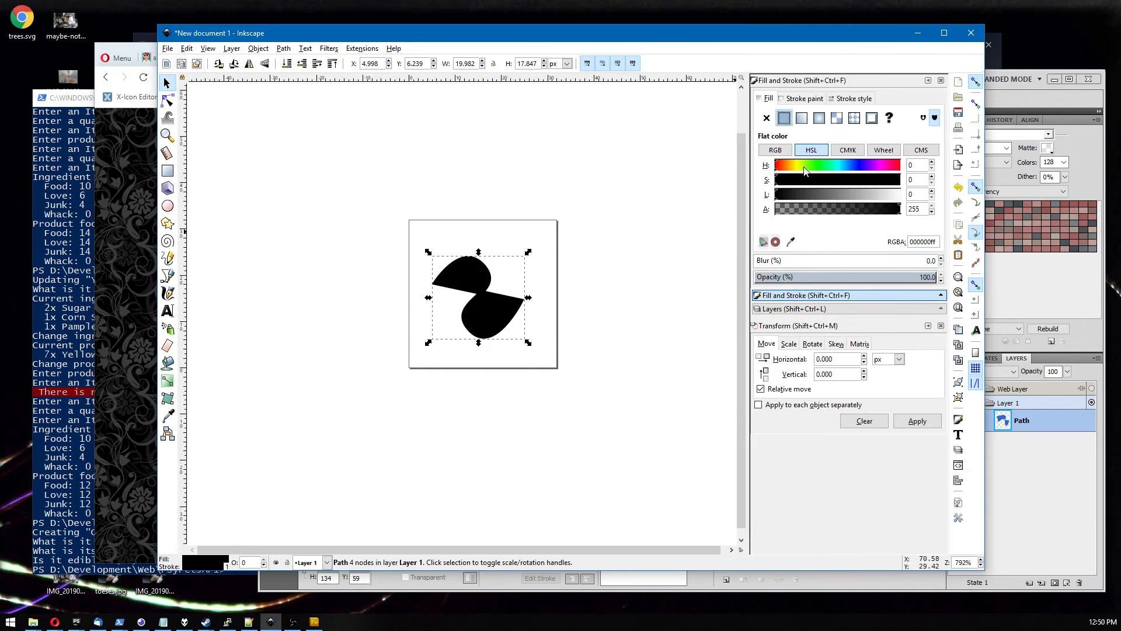
click(836, 166)
click(853, 179)
click(843, 196)
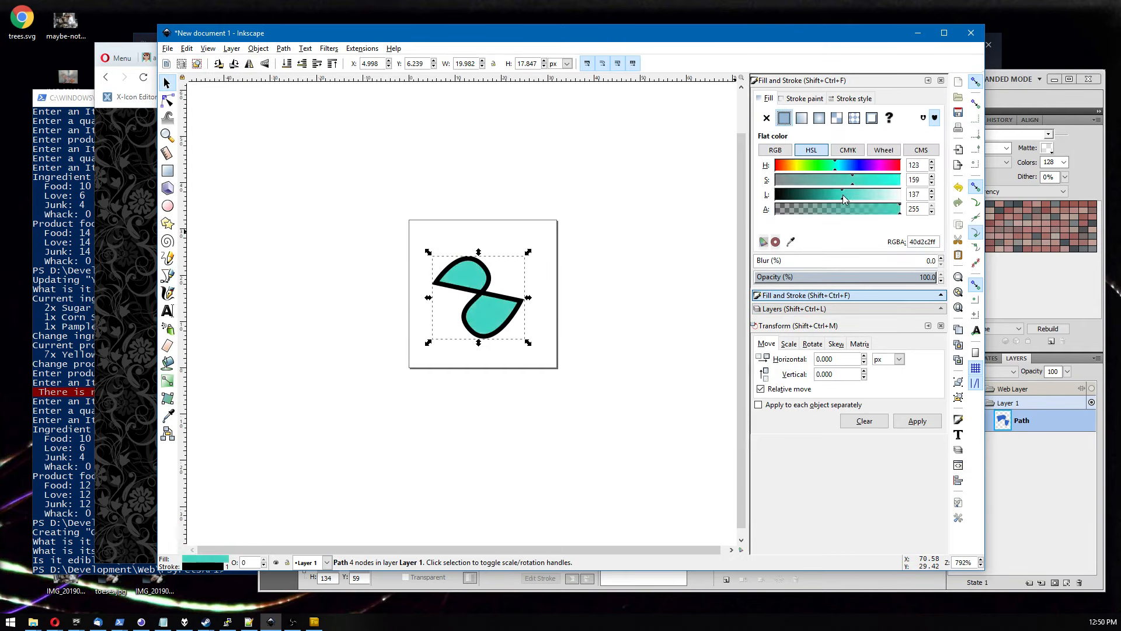
click(449, 185)
Zoom in closely on the teal shape to inspect its stroke and edges.
scroll(461, 282, up, 8)
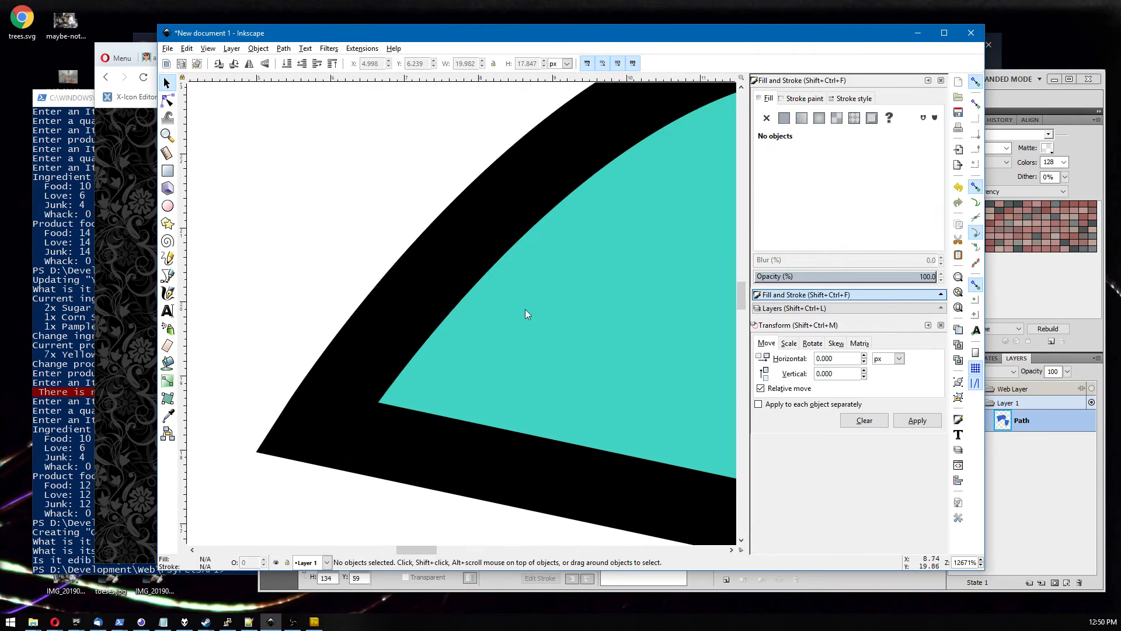
scroll(418, 279, up, 1)
scroll(416, 254, up, 1)
mouse_move(375, 335)
mouse_down()
mouse_move(314, 273)
mouse_move(288, 267)
mouse_up()
mouse_move(553, 318)
mouse_down()
mouse_move(382, 241)
mouse_move(276, 233)
mouse_up()
drag(608, 312, 352, 283)
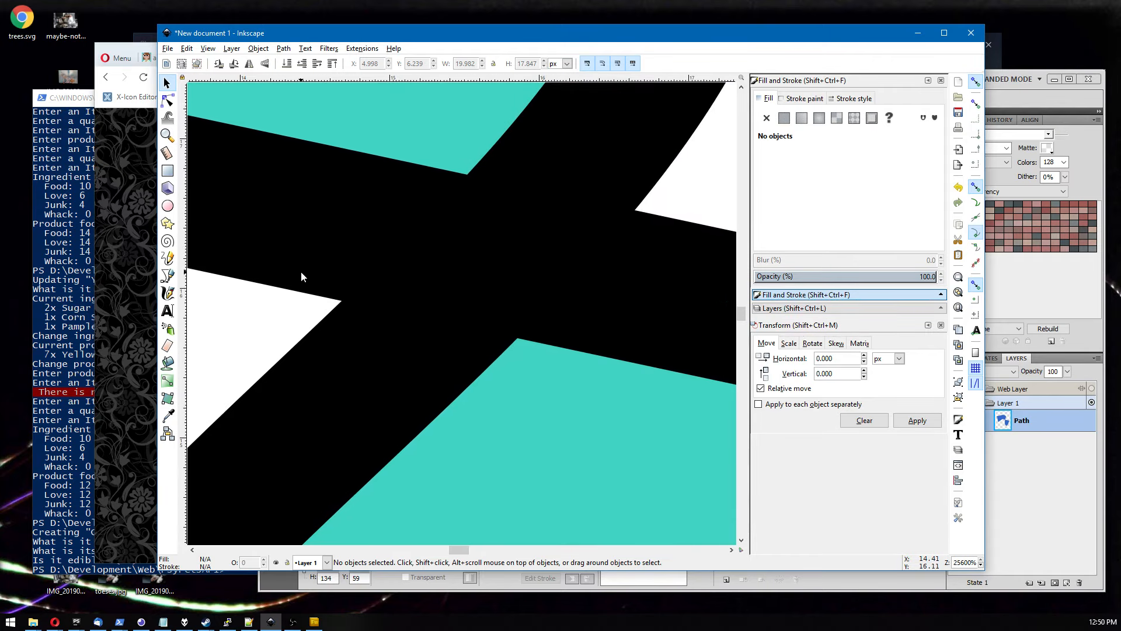
scroll(301, 271, down, 6)
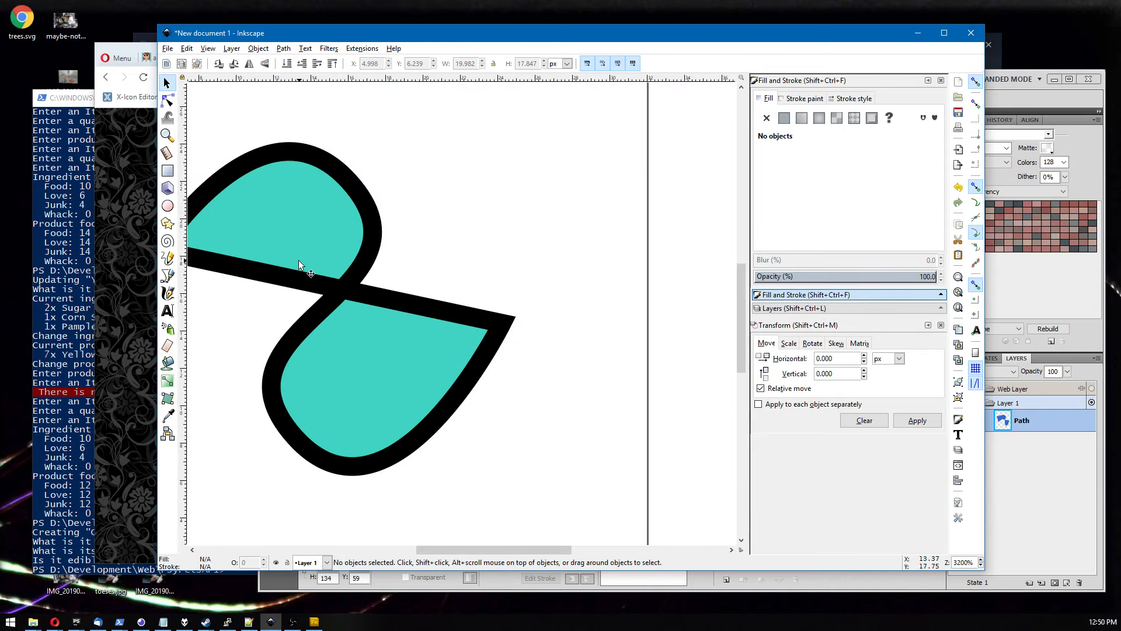
scroll(368, 288, down, 3)
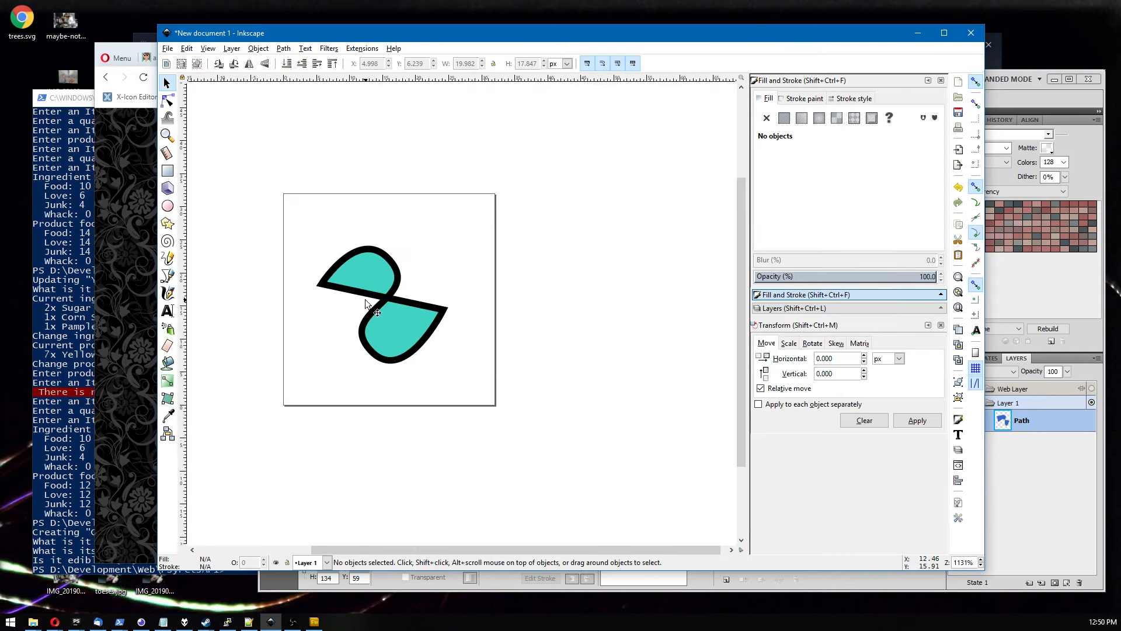
scroll(371, 327, up, 4)
scroll(602, 291, up, 3)
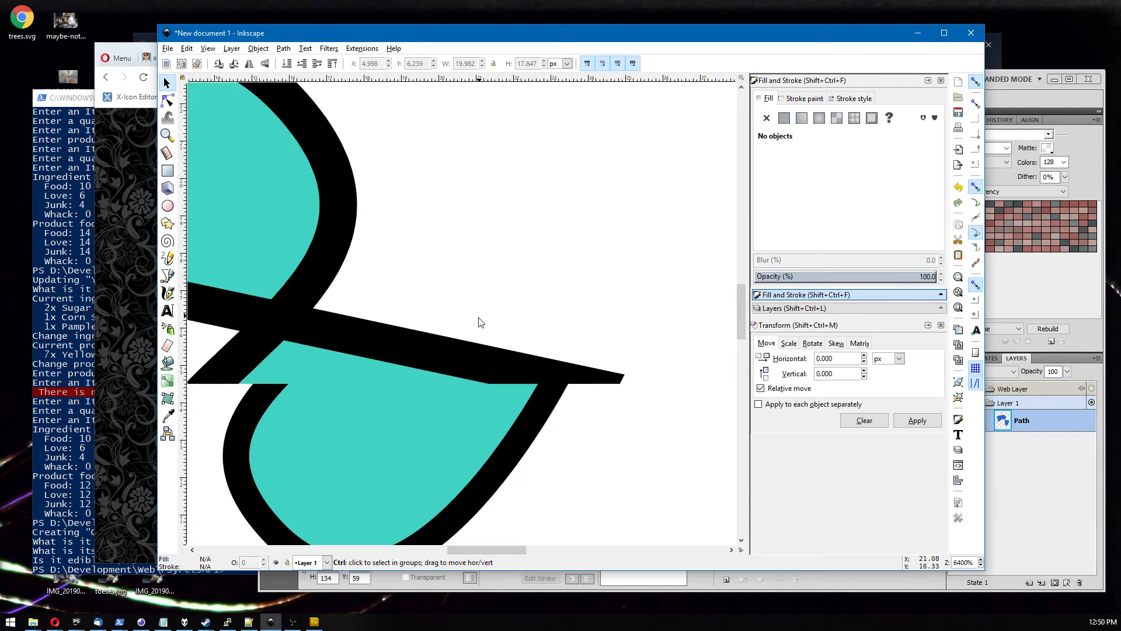
scroll(475, 331, down, 8)
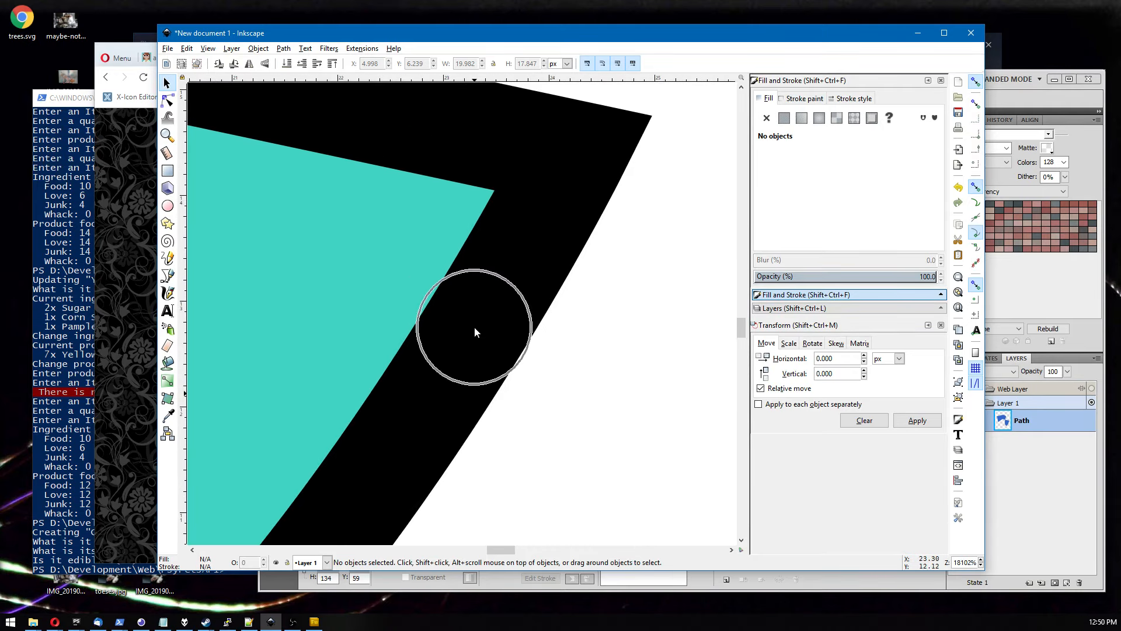
Zoom in and out on the blue path in Fireworks to compare its edges.
click(1063, 149)
scroll(594, 304, up, 3)
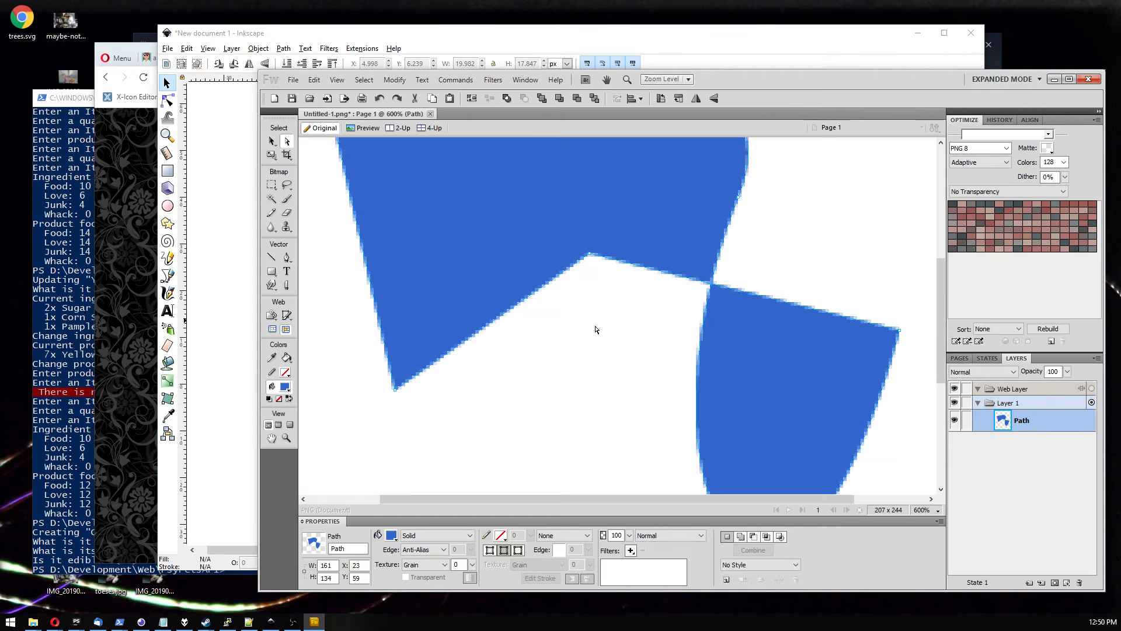
click(591, 316)
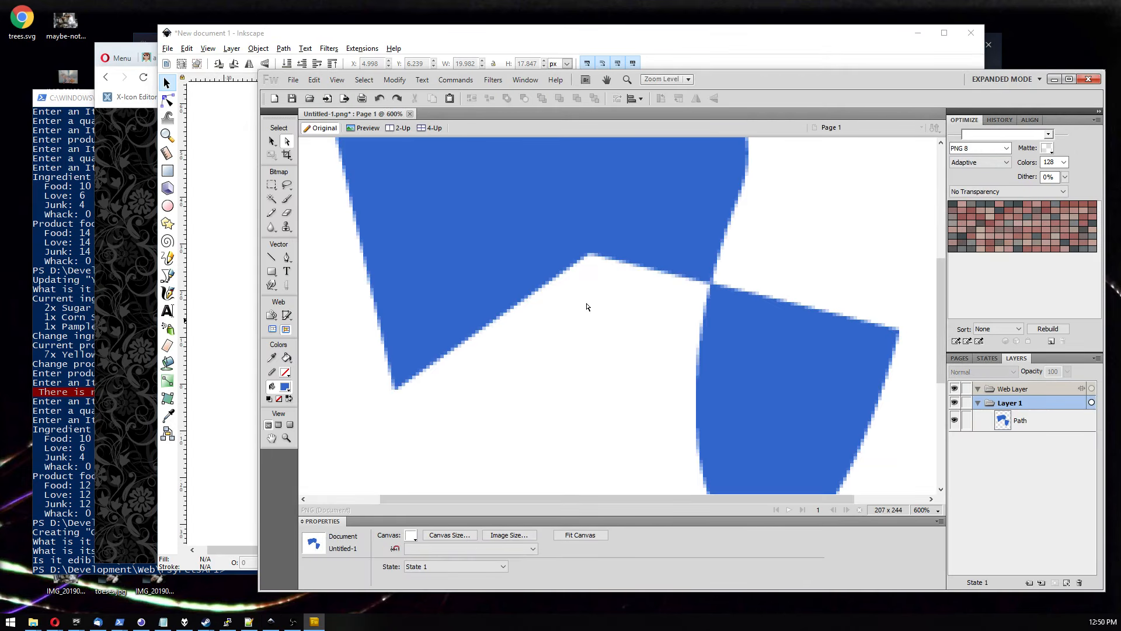
scroll(587, 306, up, 5)
middle_click(560, 254)
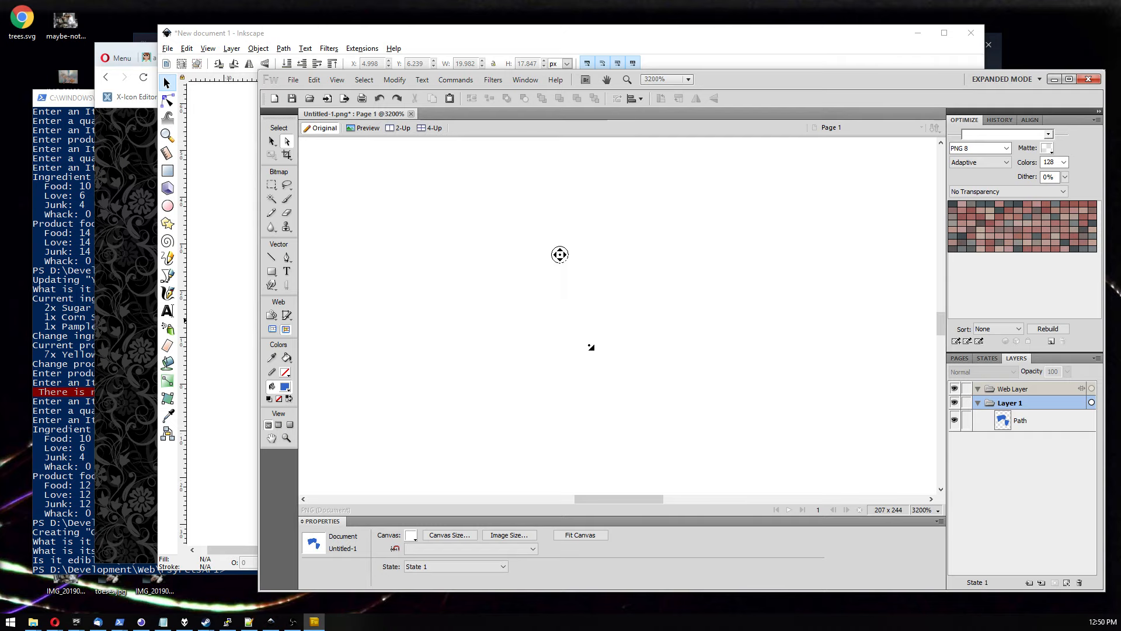
scroll(591, 347, down, 4)
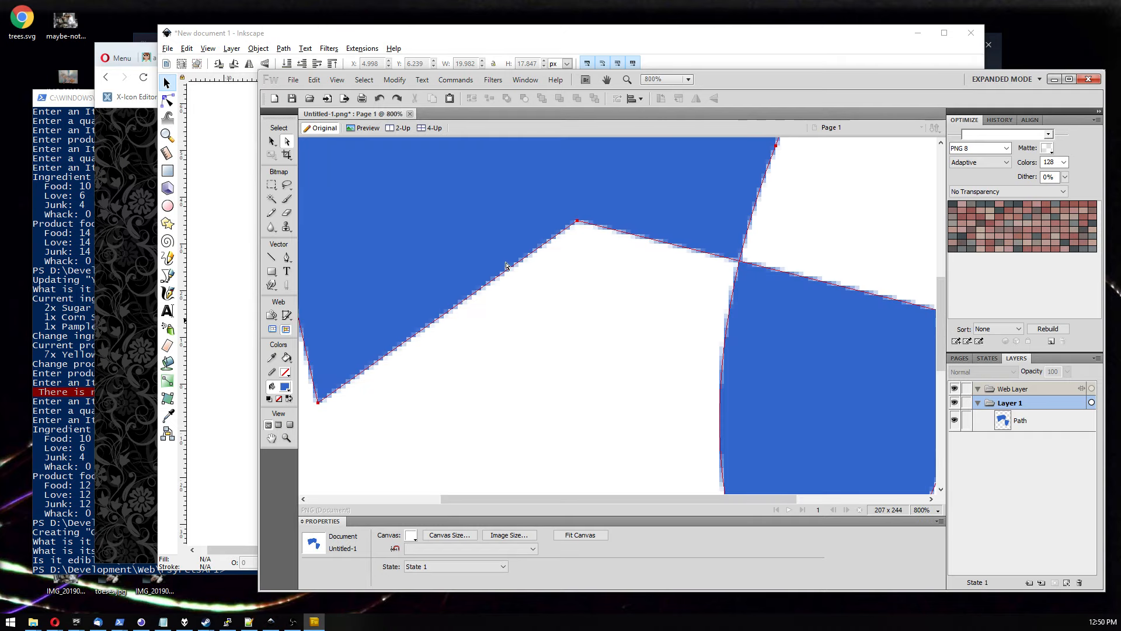
scroll(505, 288, down, 3)
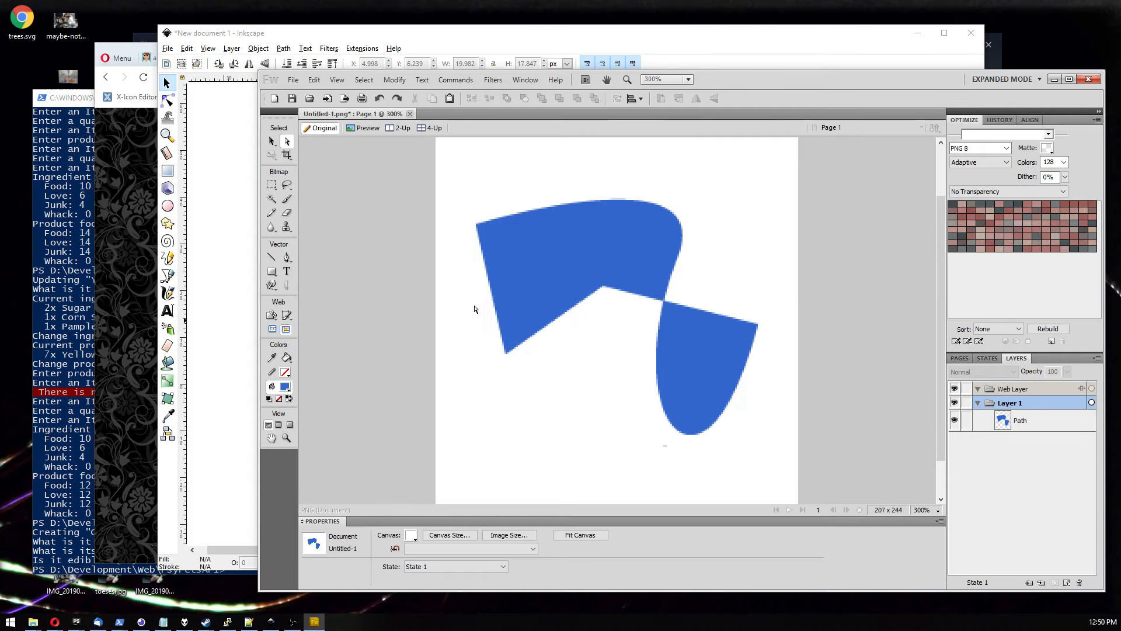
Select the teal path in Inkscape and inspect its nodes with the node tool.
click(222, 297)
click(420, 290)
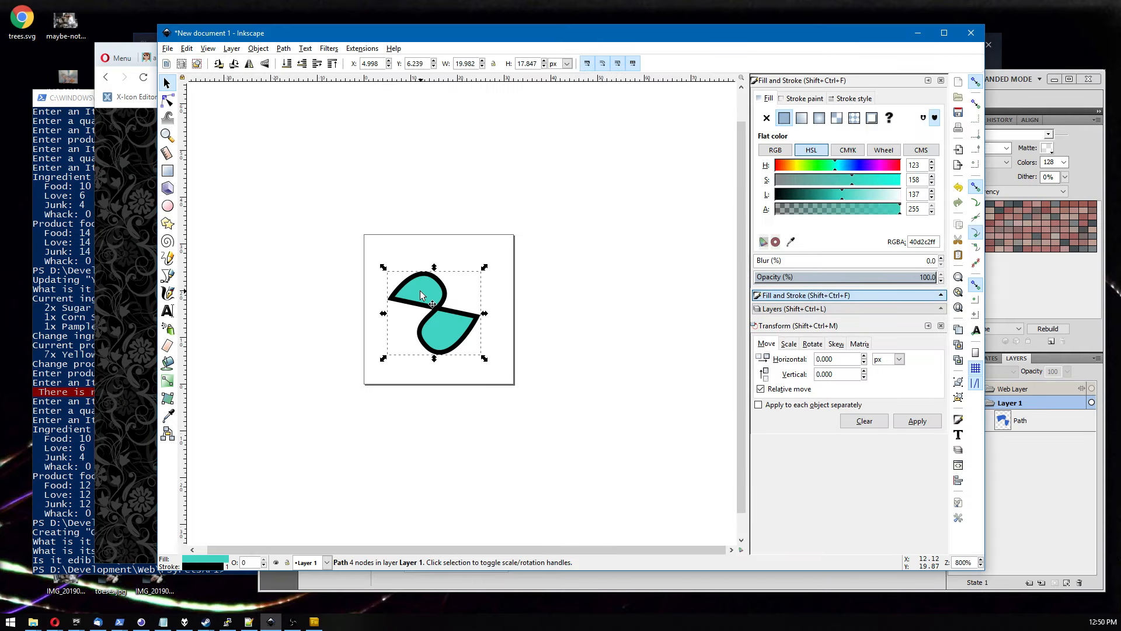
click(168, 101)
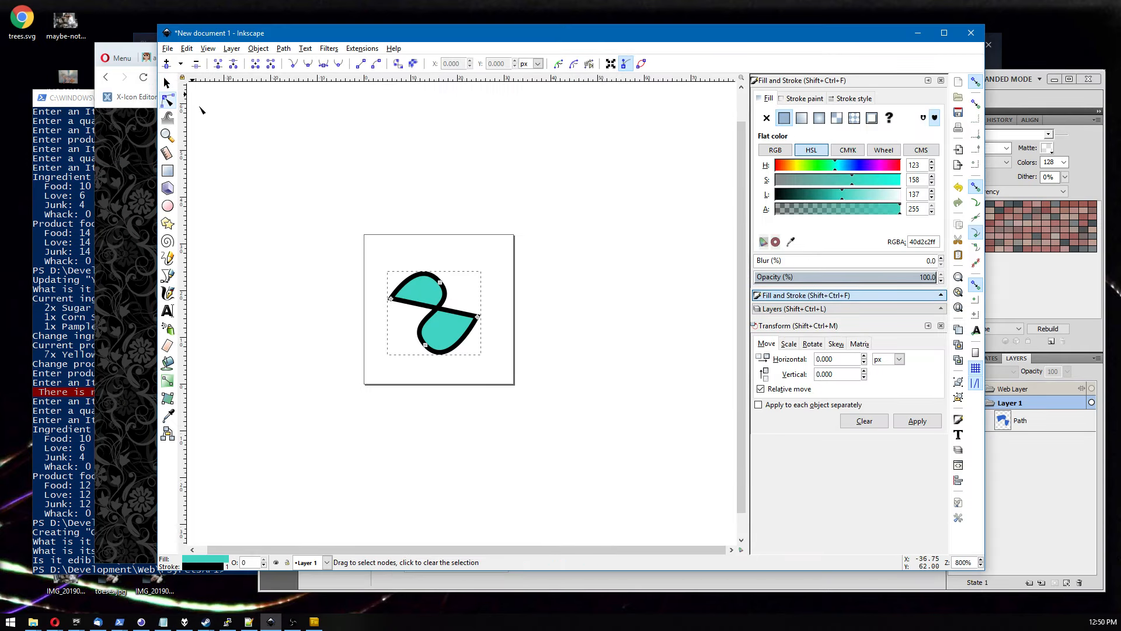
click(440, 282)
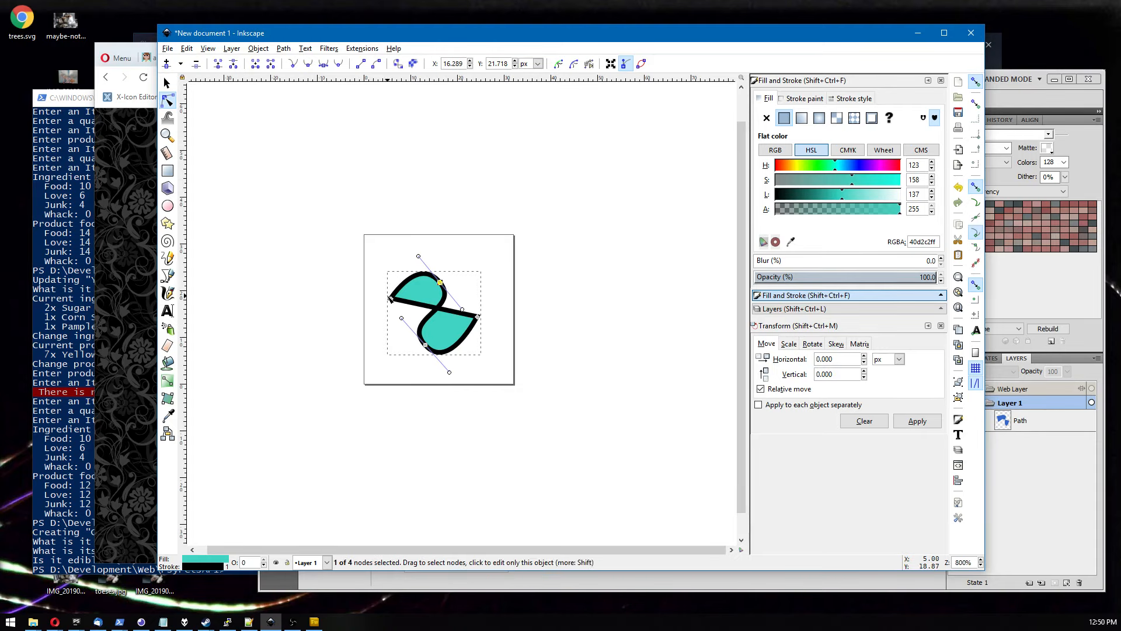
click(500, 333)
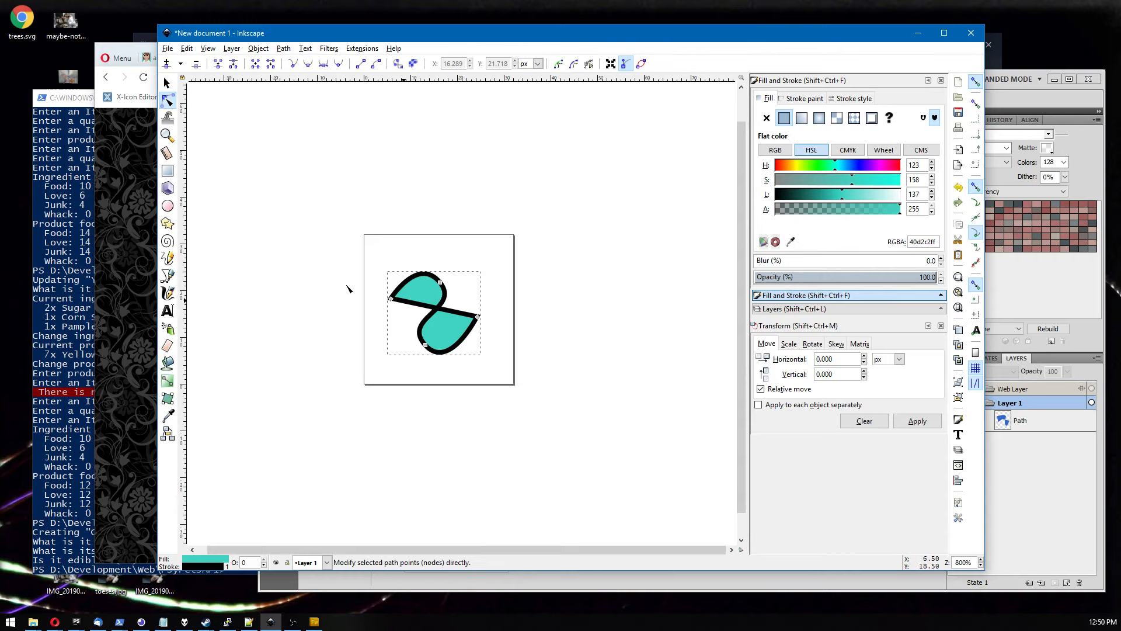
Open a new browser window and load localhost:4200.
click(139, 248)
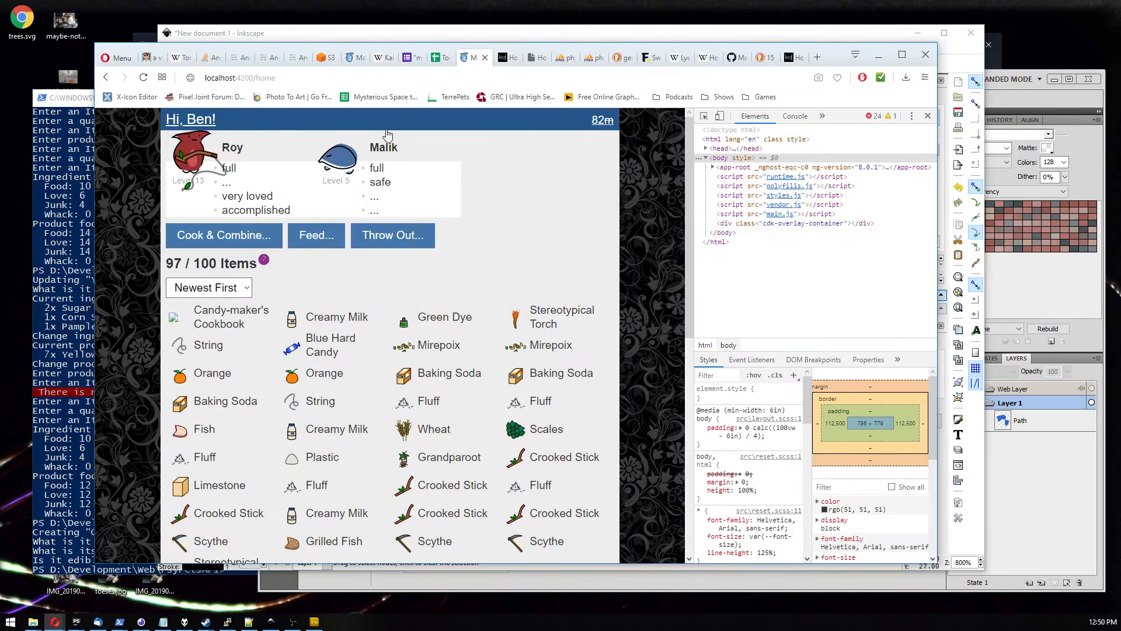
key(ctrl+n)
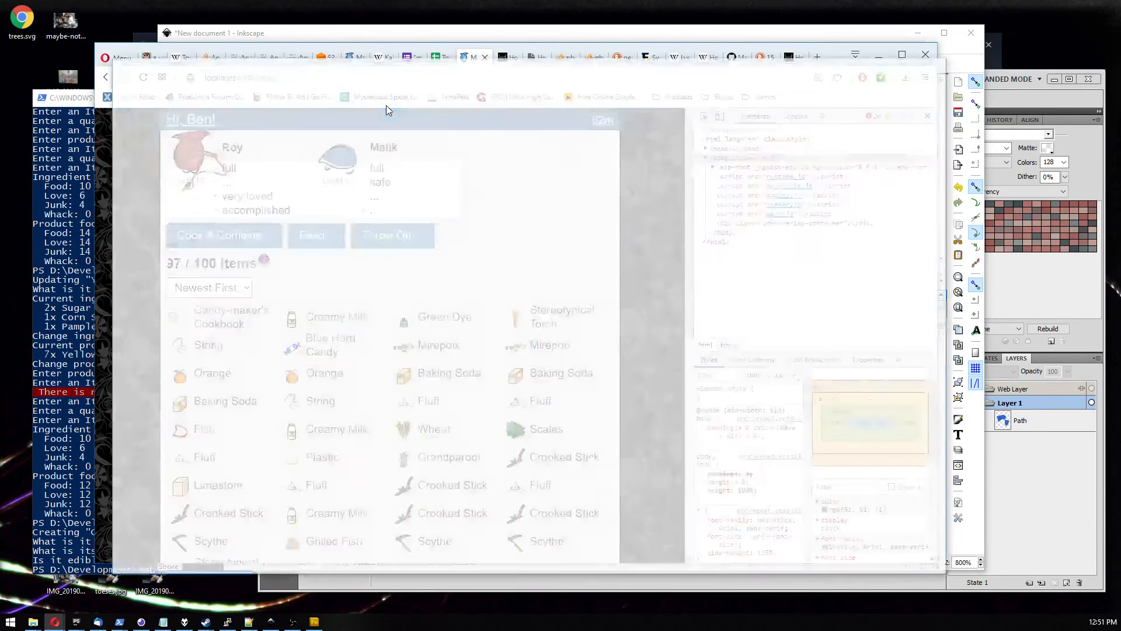
text(localhost:4200)
key(Return)
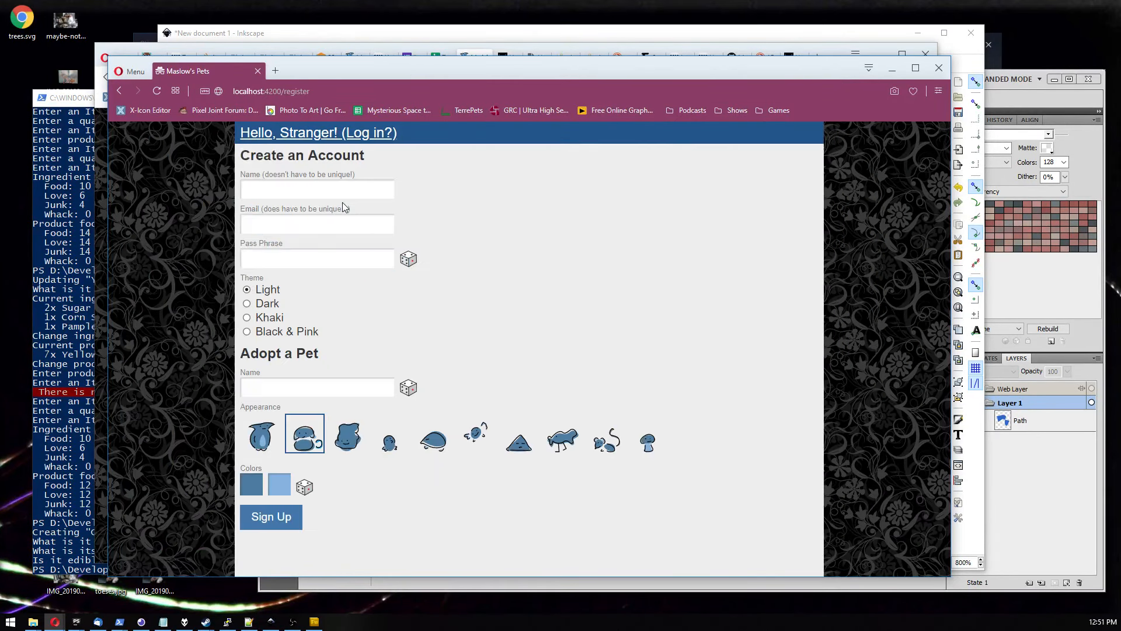
Pick the turtle pet appearance and set its first colour to brown #916635.
click(423, 447)
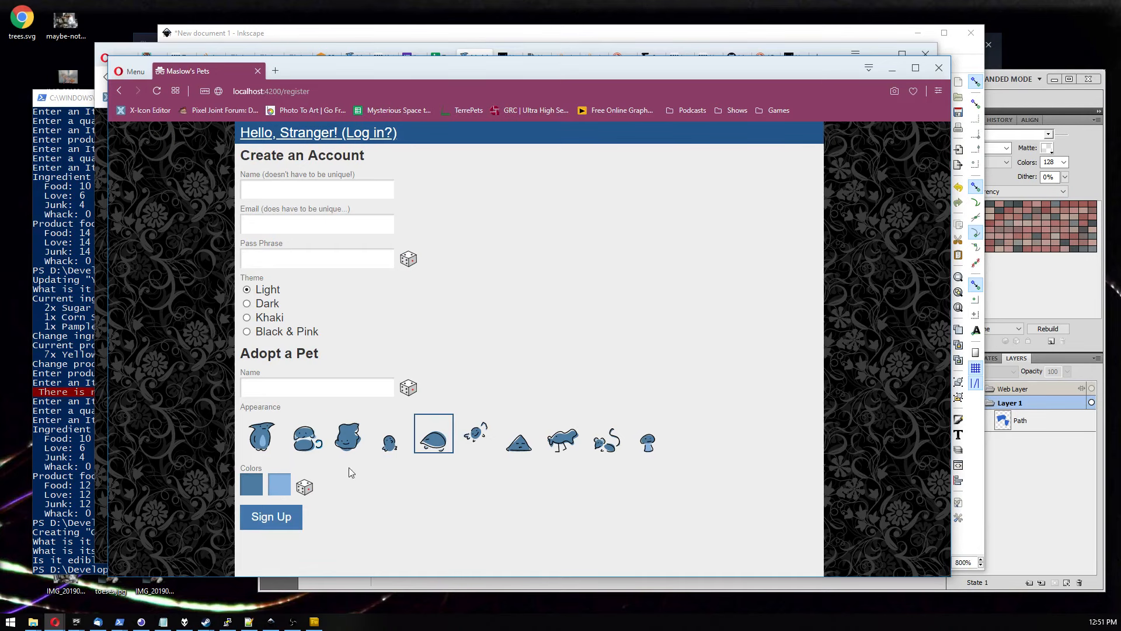
click(250, 497)
drag(328, 500, 346, 525)
scroll(429, 488, down, 1)
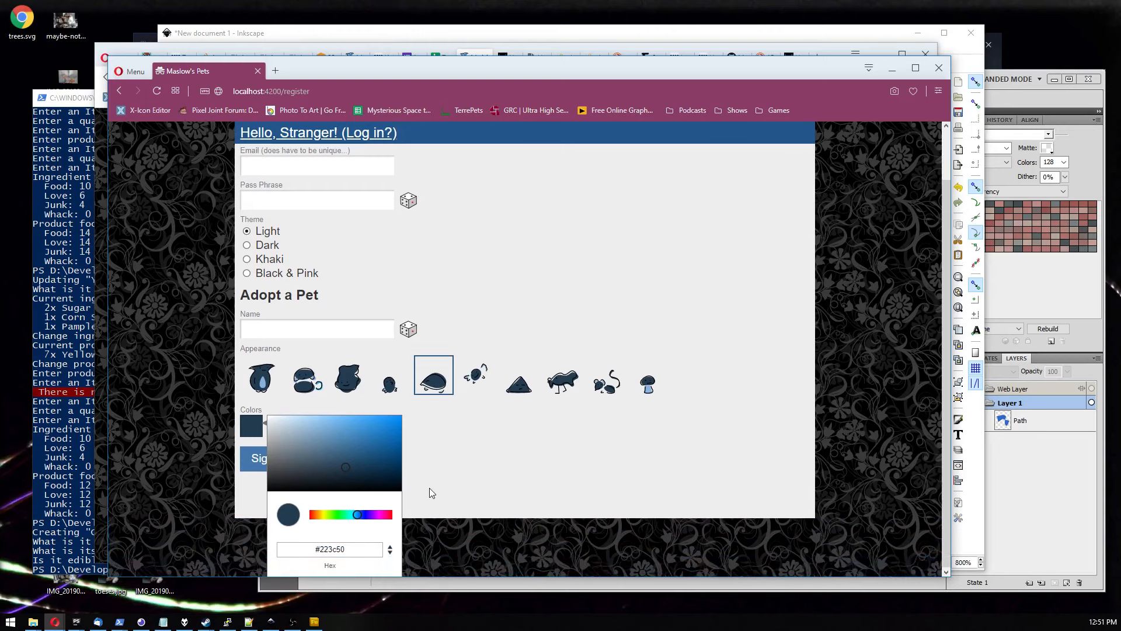
mouse_move(393, 458)
mouse_down()
mouse_move(393, 436)
mouse_move(245, 476)
mouse_move(281, 465)
mouse_move(305, 437)
mouse_up()
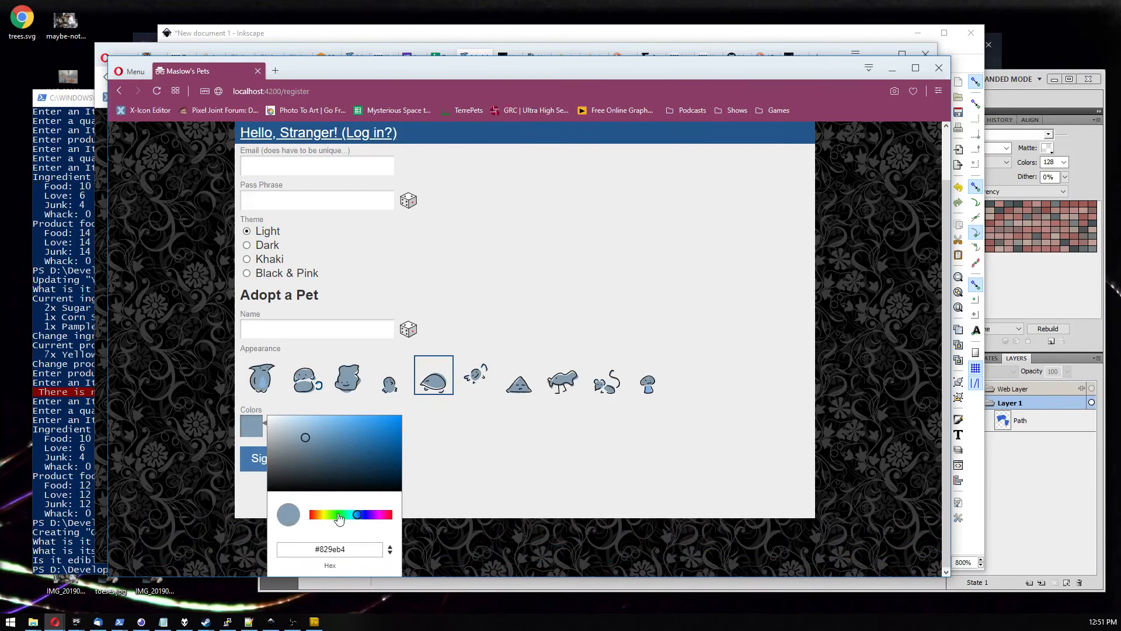
drag(339, 515, 318, 515)
drag(360, 471, 353, 451)
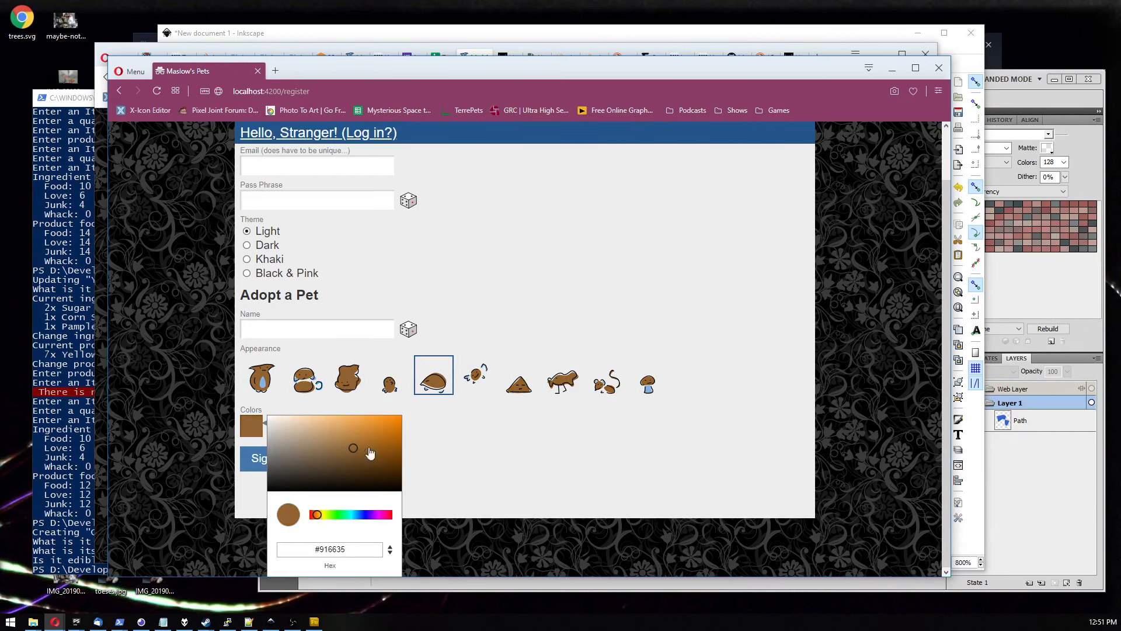
Compare the pet appearance images at several browser zoom levels, then reset the zoom.
click(516, 441)
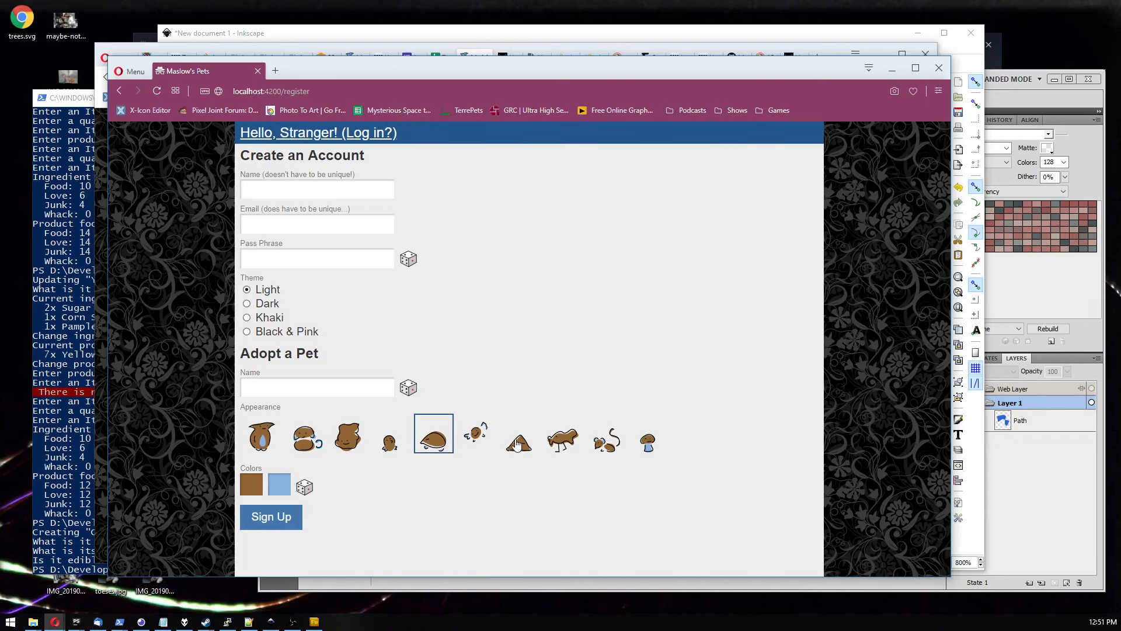
scroll(436, 469, up, 9)
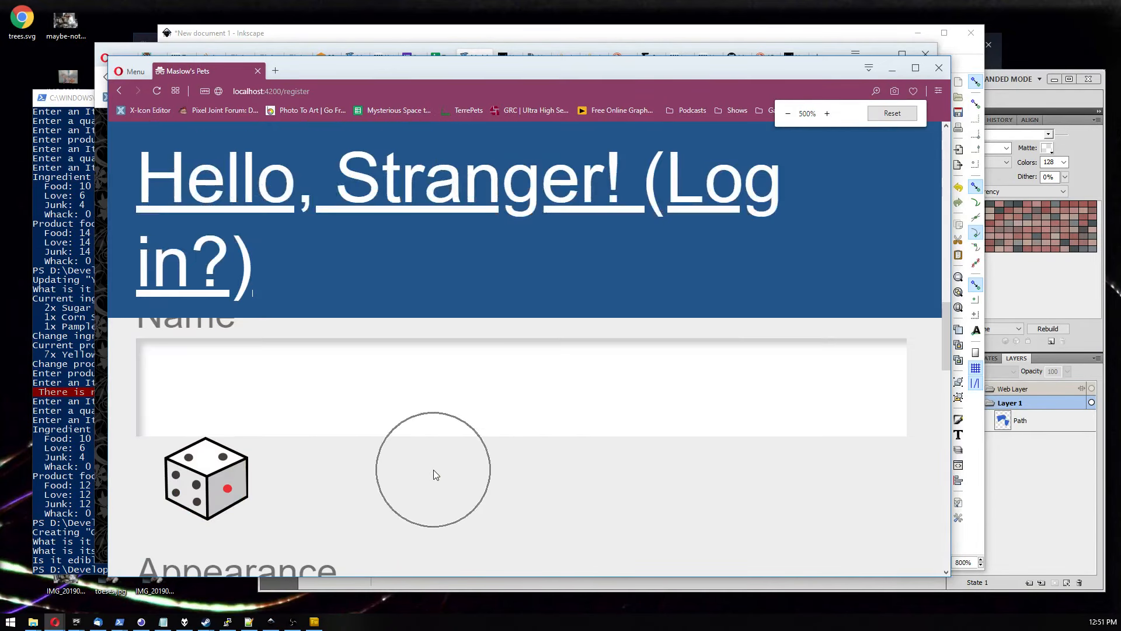
scroll(434, 472, down, 6)
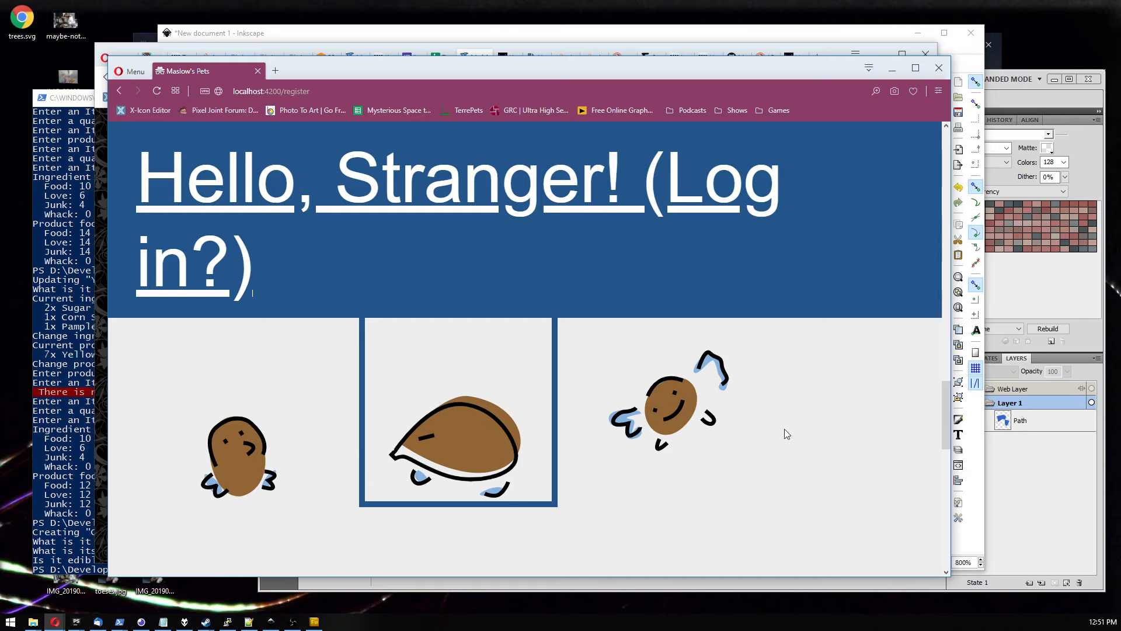
scroll(754, 429, down, 4)
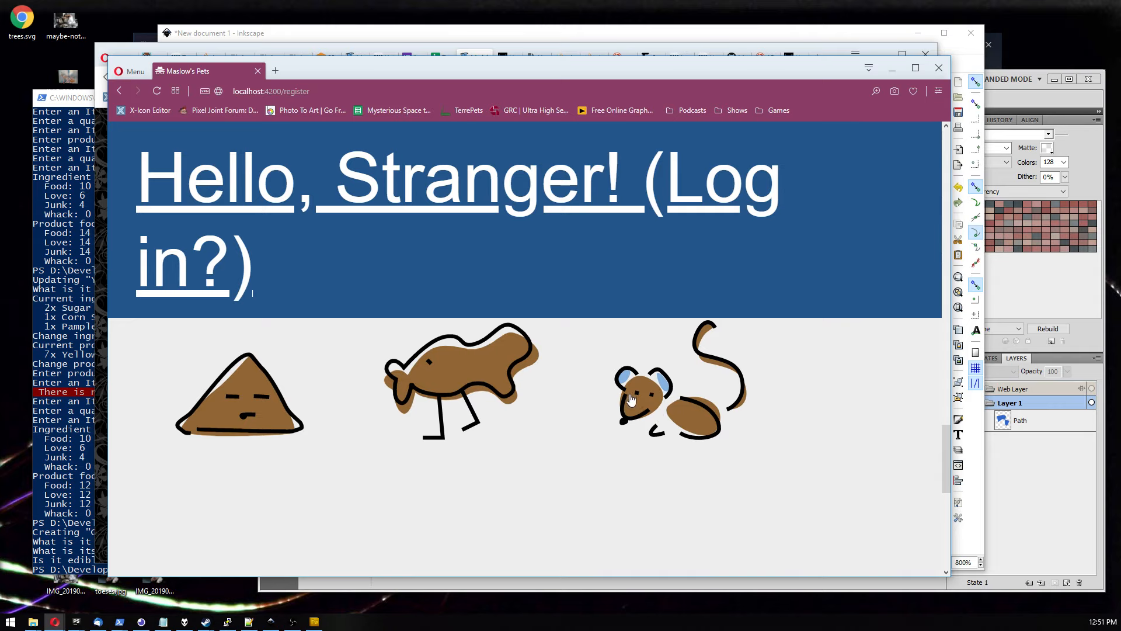
scroll(363, 384, up, 1)
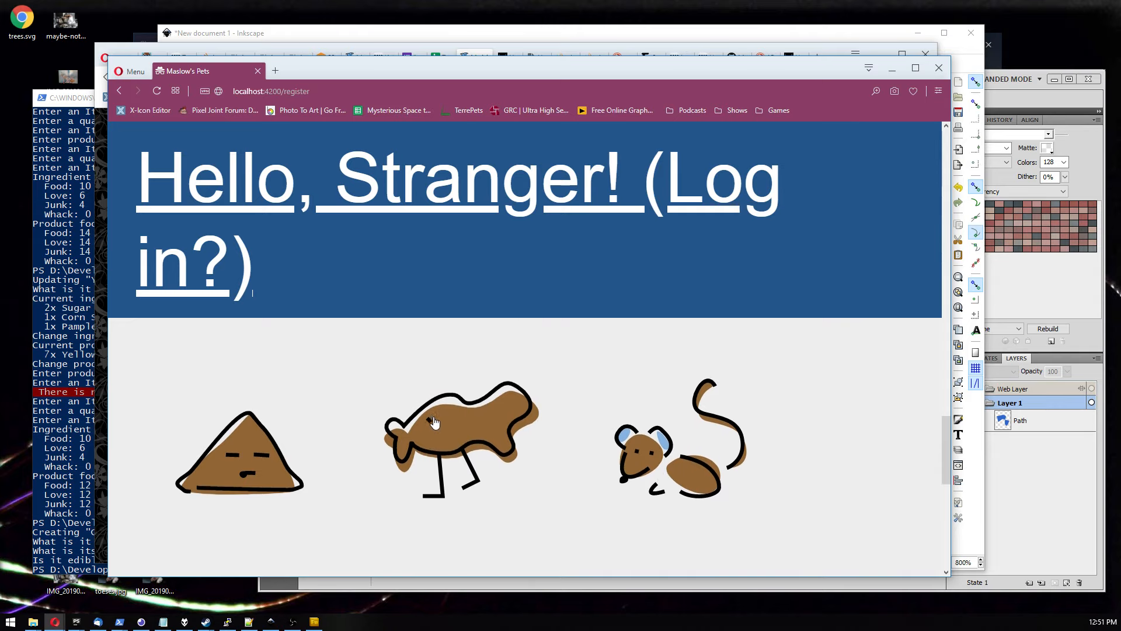
scroll(586, 437, down, 4)
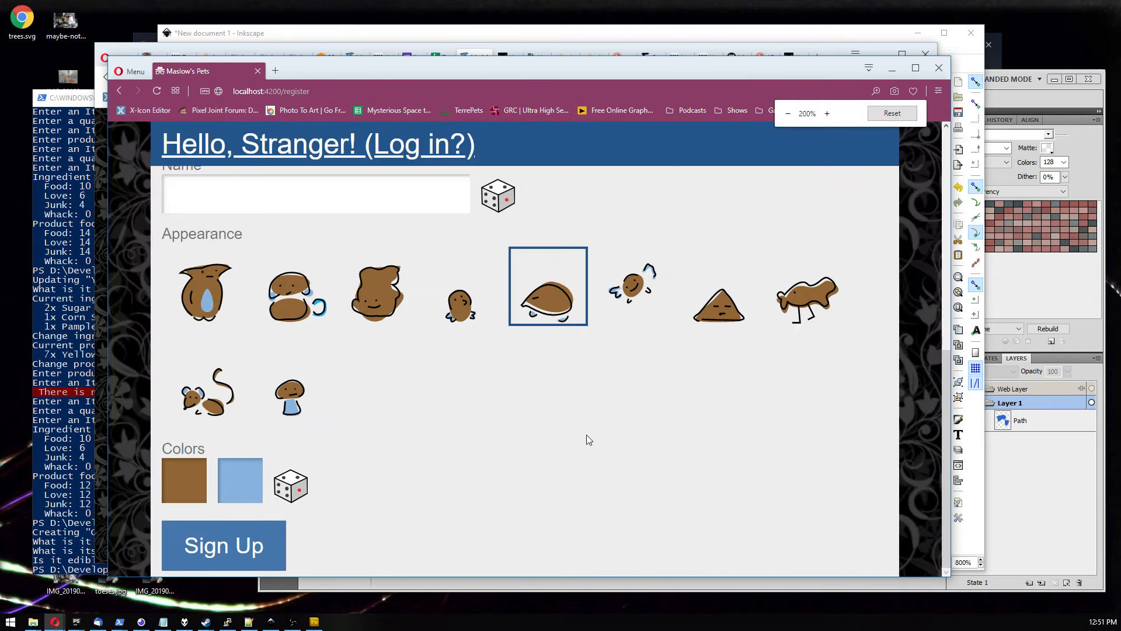
scroll(587, 439, down, 5)
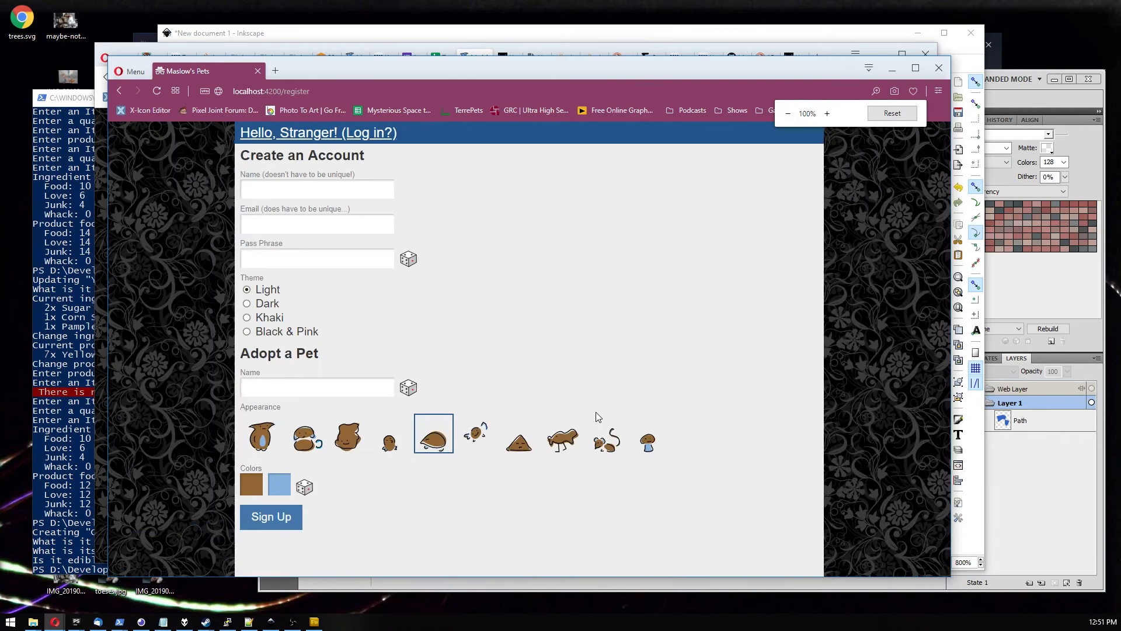
scroll(581, 424, down, 5)
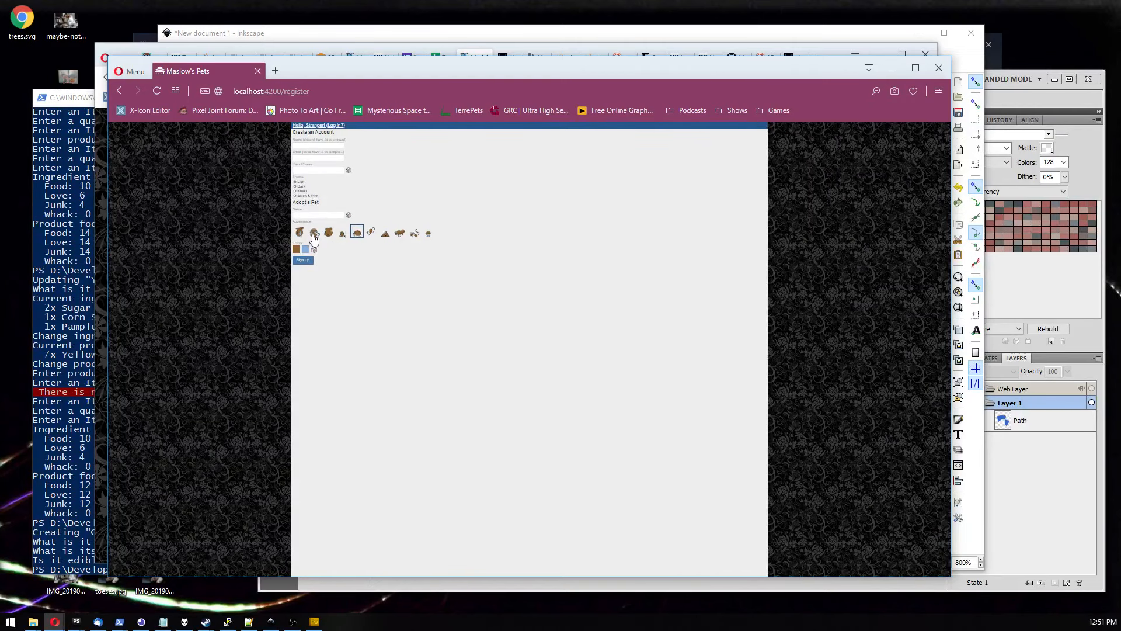
scroll(314, 237, down, 1)
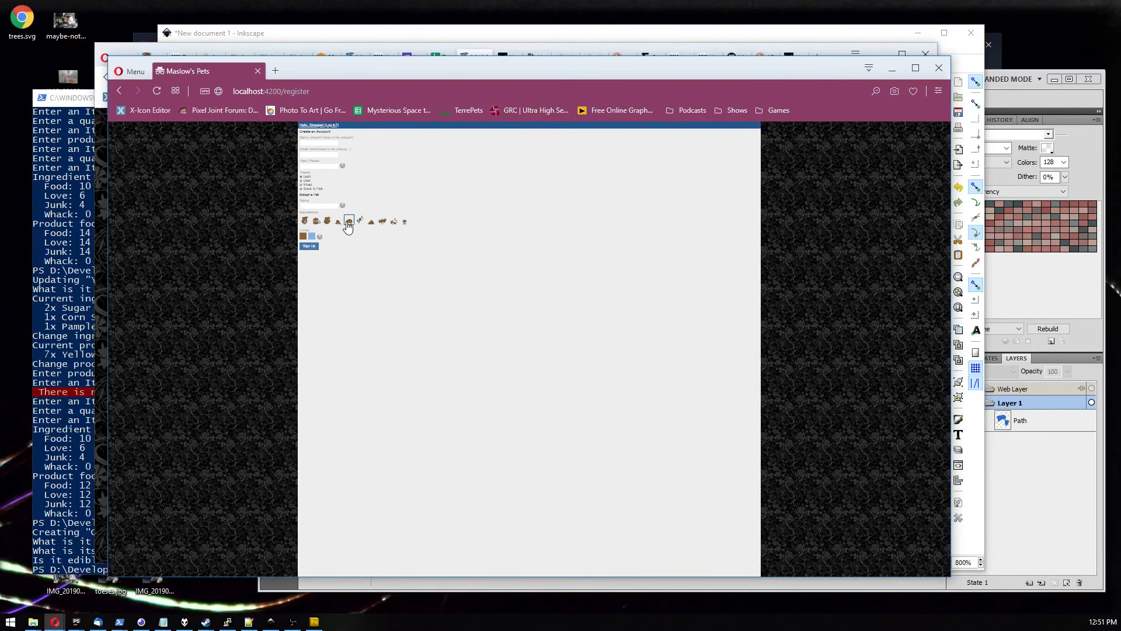
scroll(347, 248, up, 4)
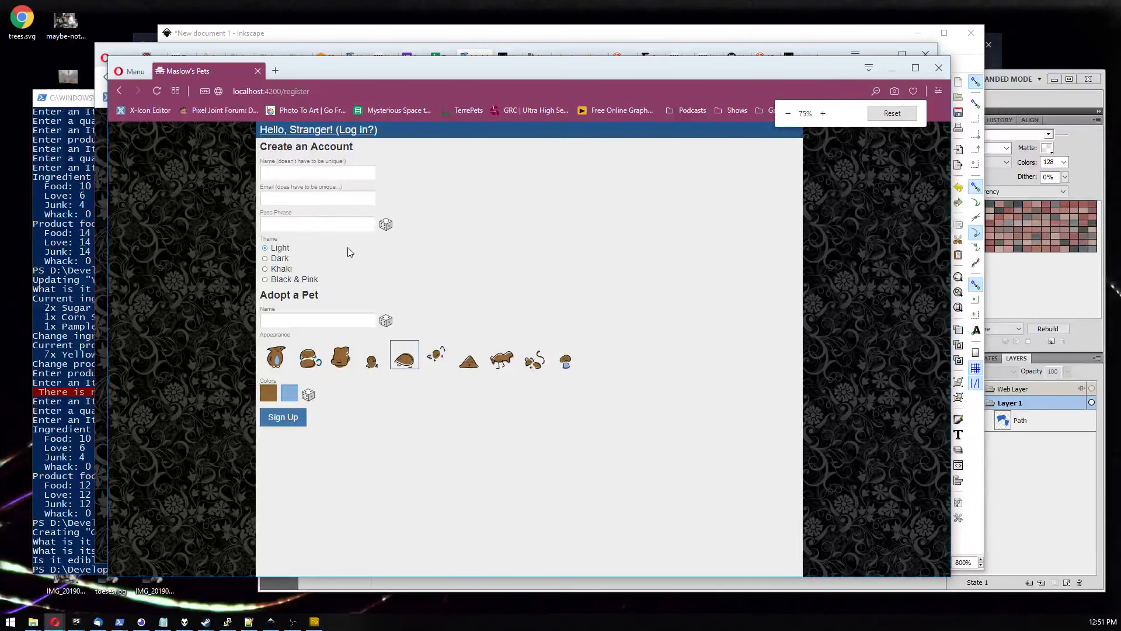
scroll(348, 248, up, 3)
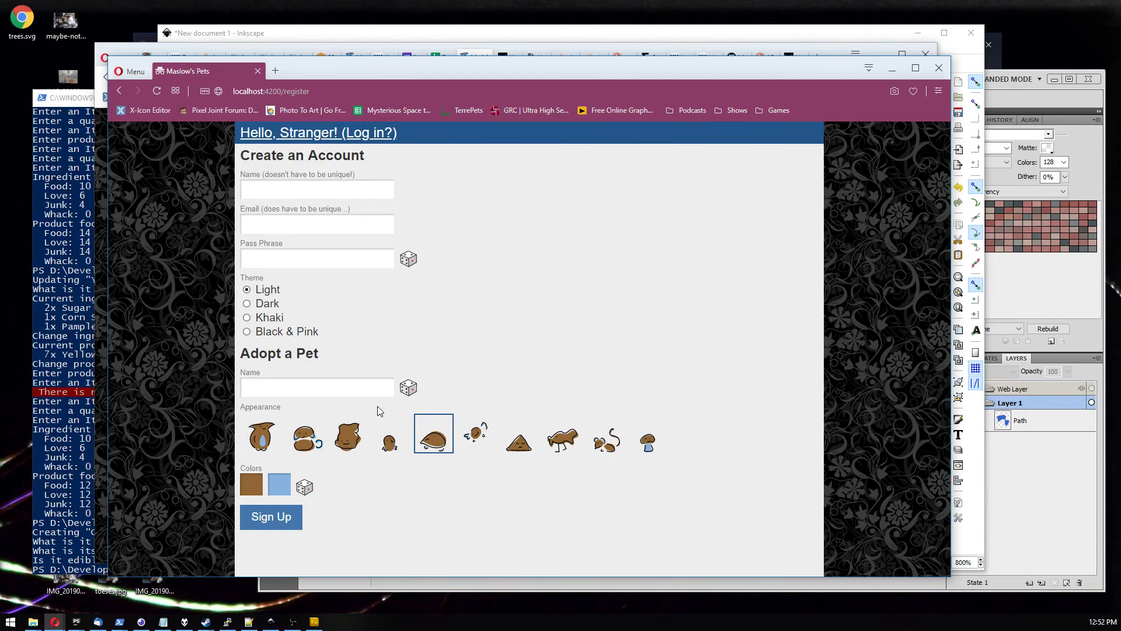
key(ctrl+plus)
key(ctrl+plus)
key(ctrl+plus)
scroll(388, 405, down, 3)
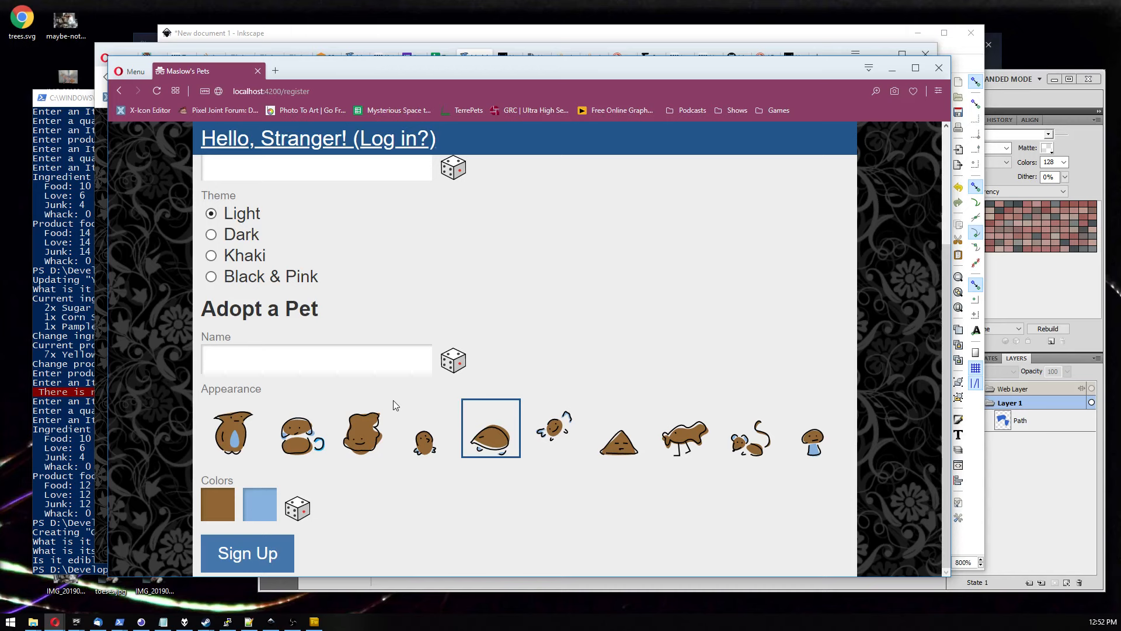
key(ctrl+0)
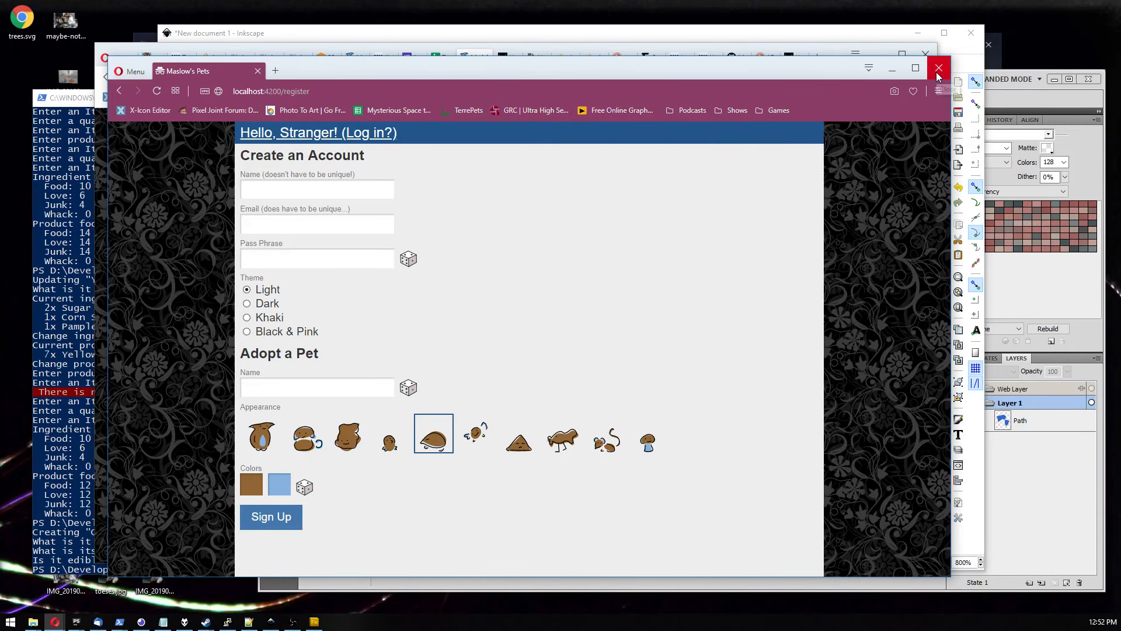
scroll(486, 416, up, 5)
scroll(485, 418, down, 8)
scroll(376, 383, up, 4)
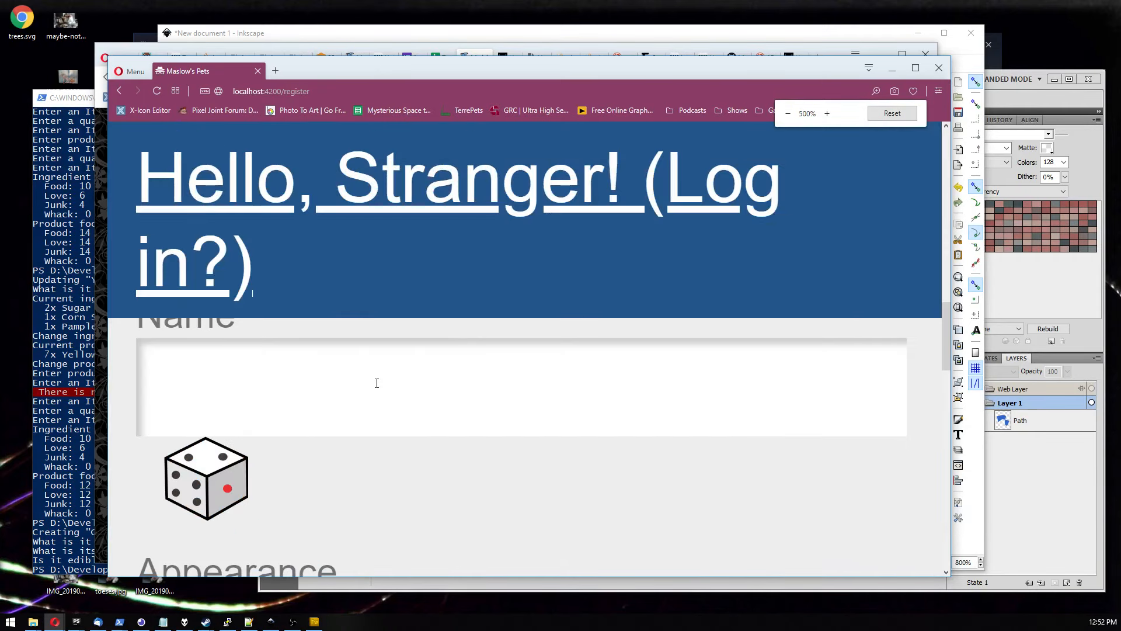
scroll(377, 383, down, 5)
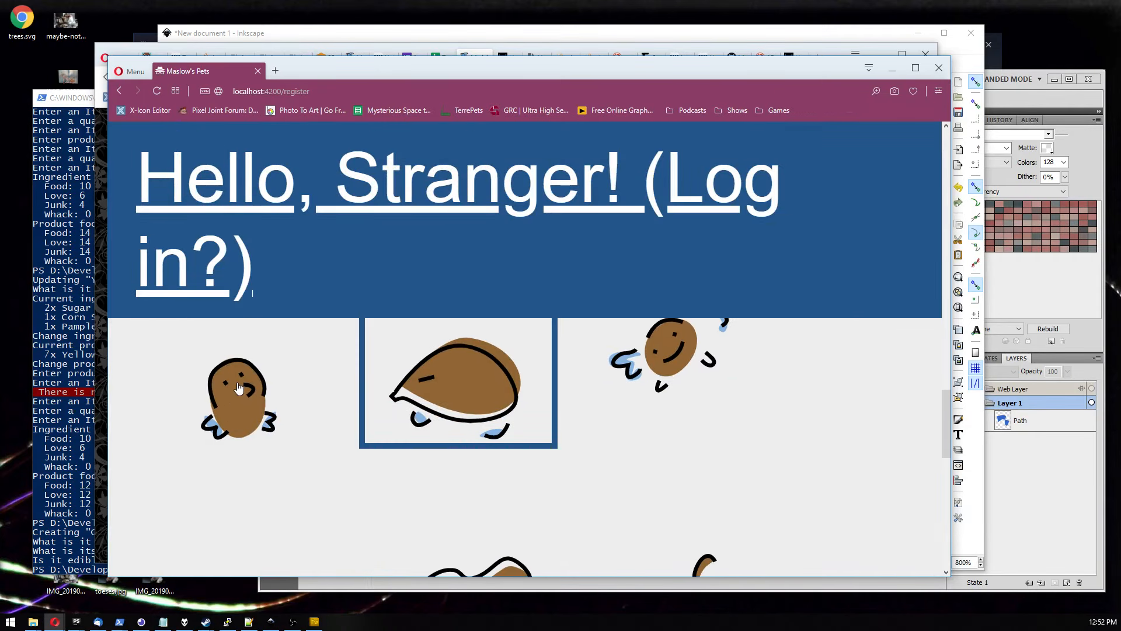
key(ctrl+0)
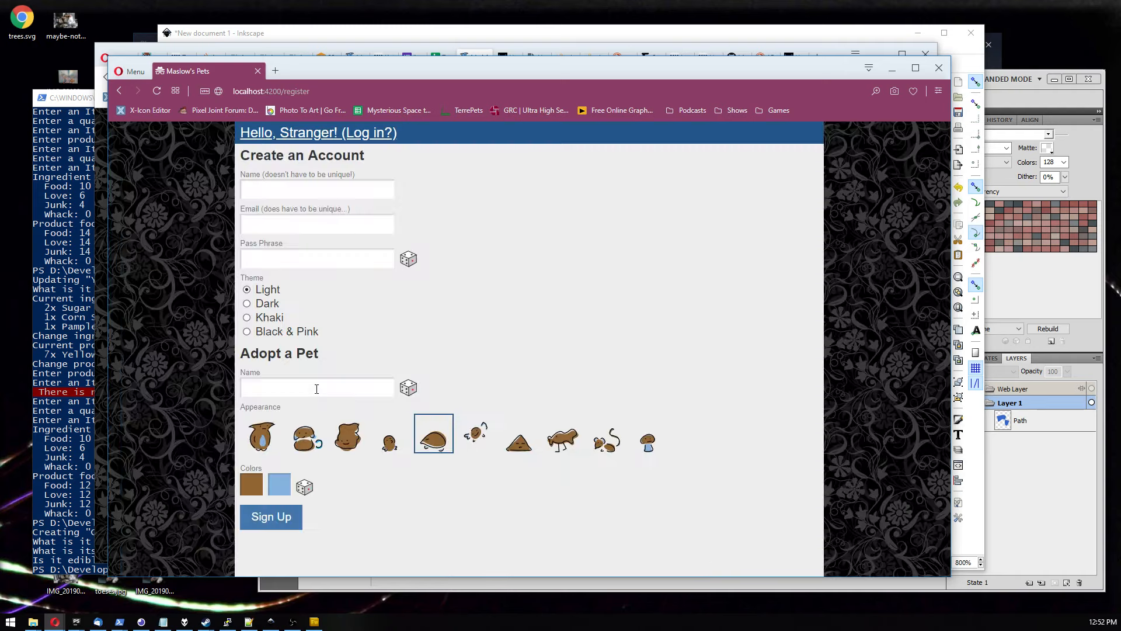
Close the extra browser window and the Fireworks window to return to Inkscape.
click(938, 68)
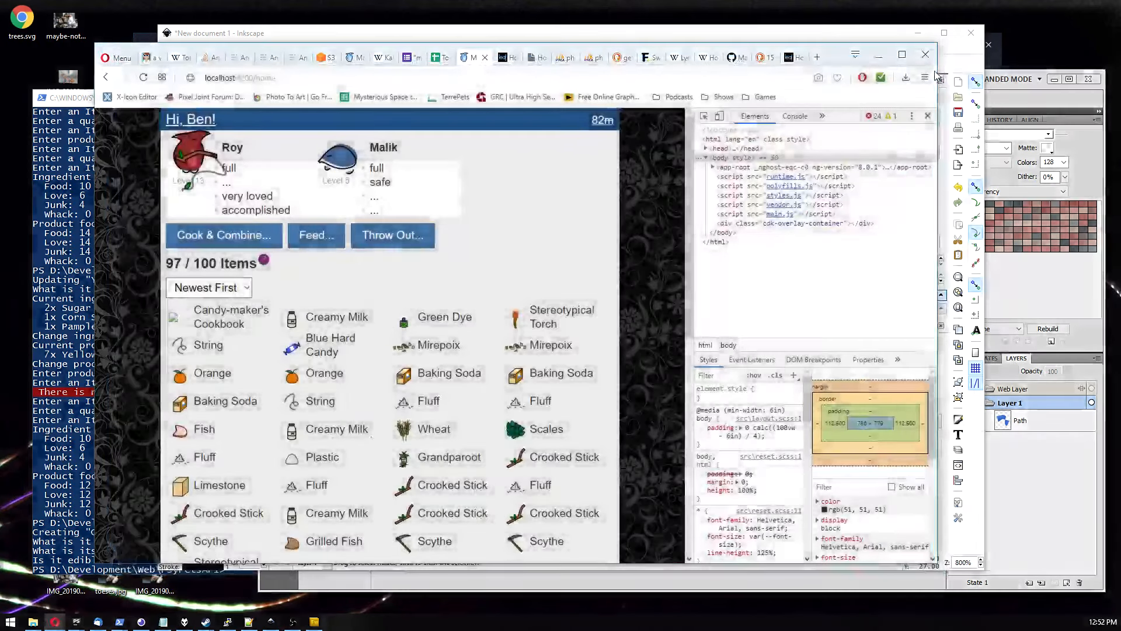
click(962, 66)
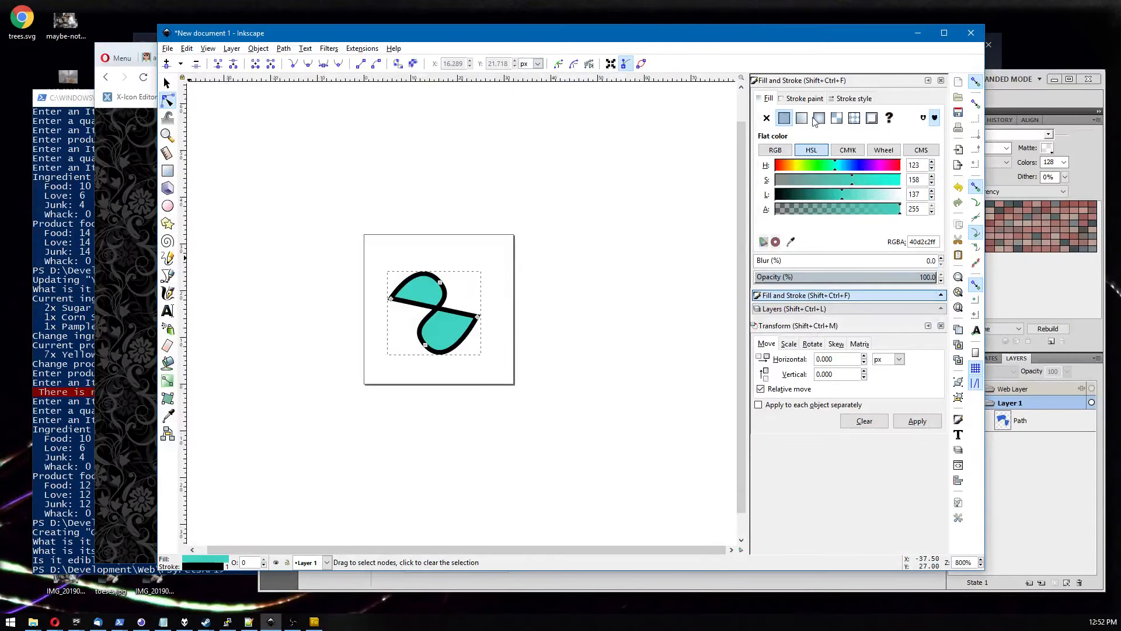
drag(393, 299, 396, 294)
click(1045, 305)
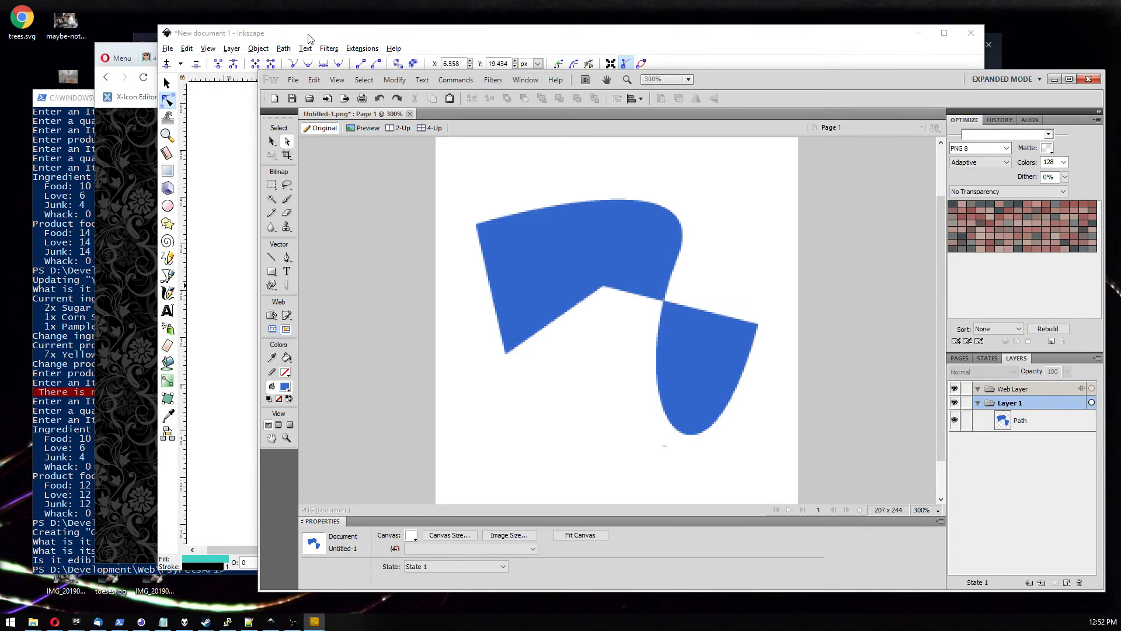
click(1089, 80)
Delete the teal test path from the Inkscape canvas.
click(685, 361)
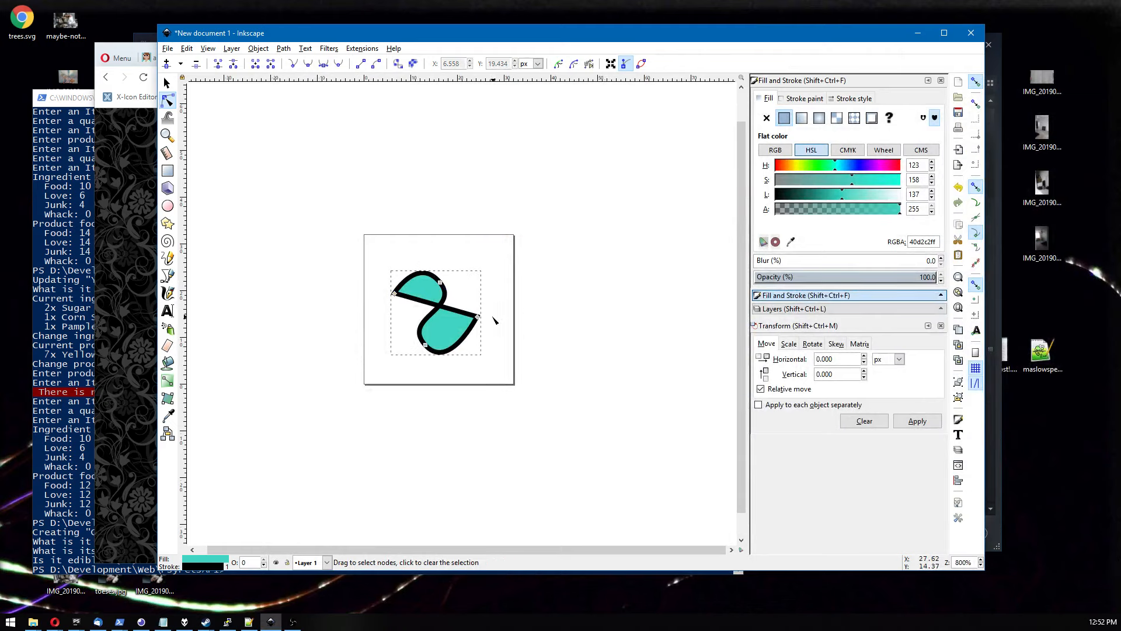
drag(478, 316, 473, 322)
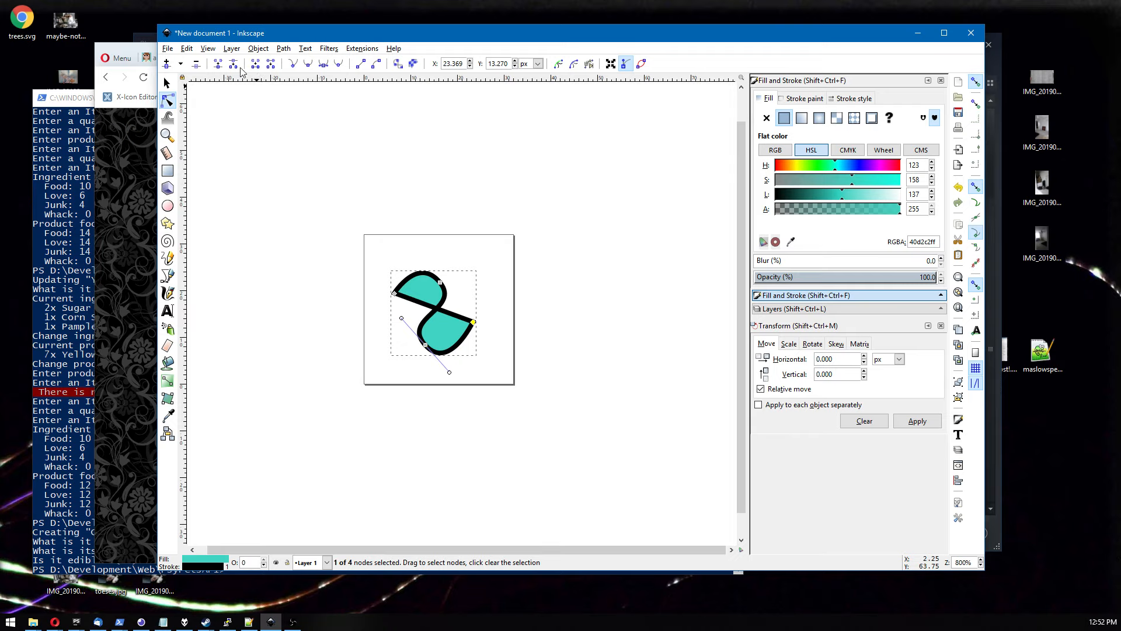
click(499, 219)
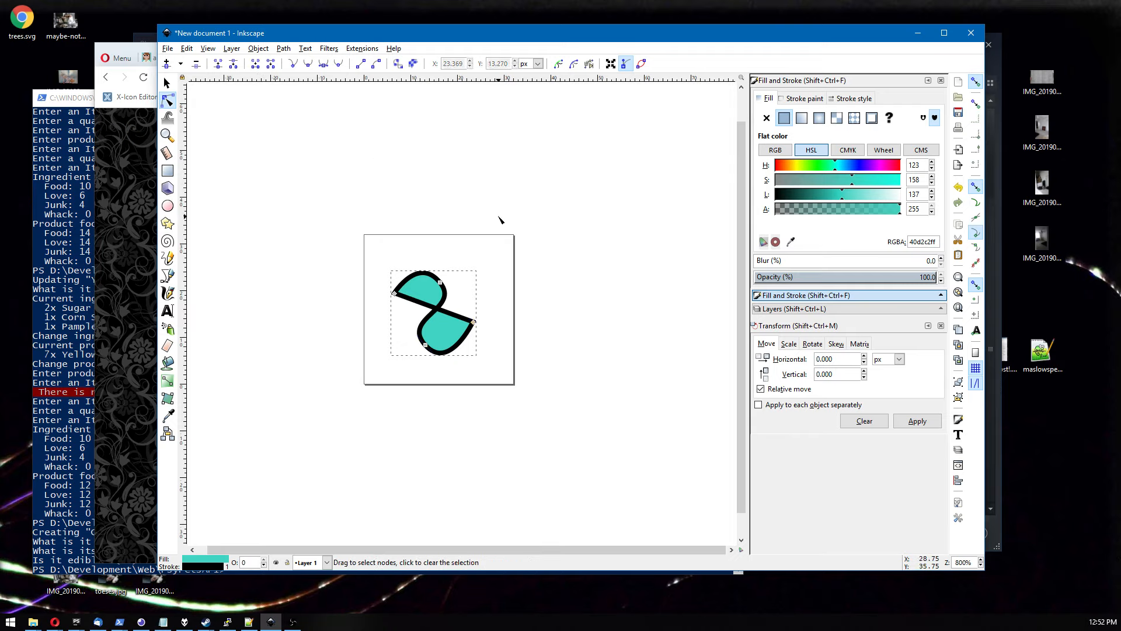
key(s)
key(Delete)
scroll(407, 287, up, 3)
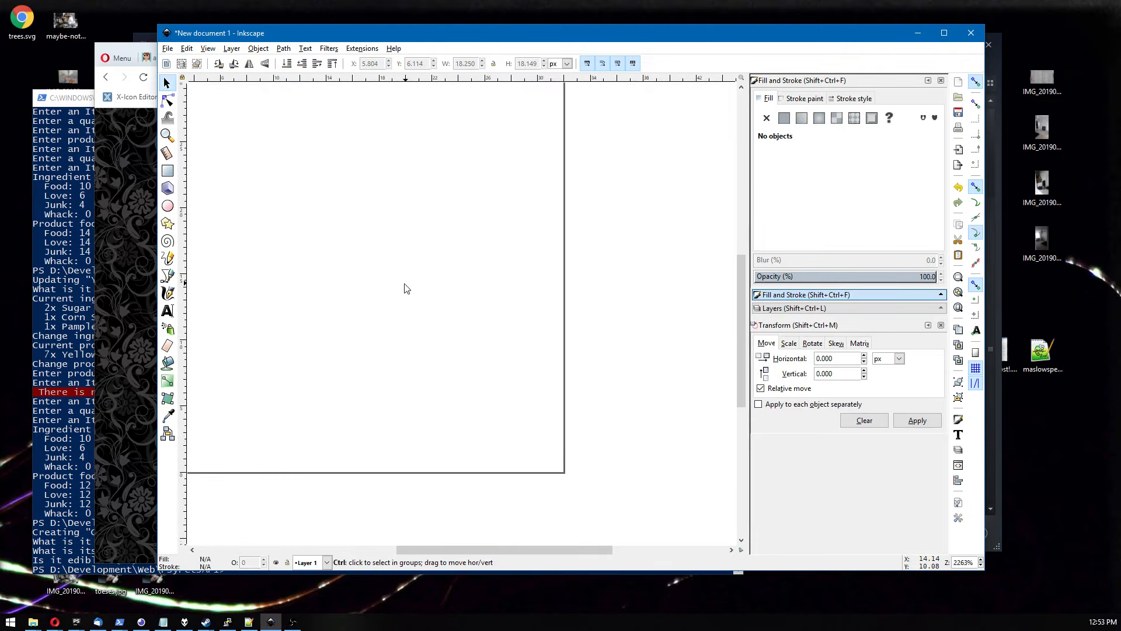
scroll(440, 305, down, 1)
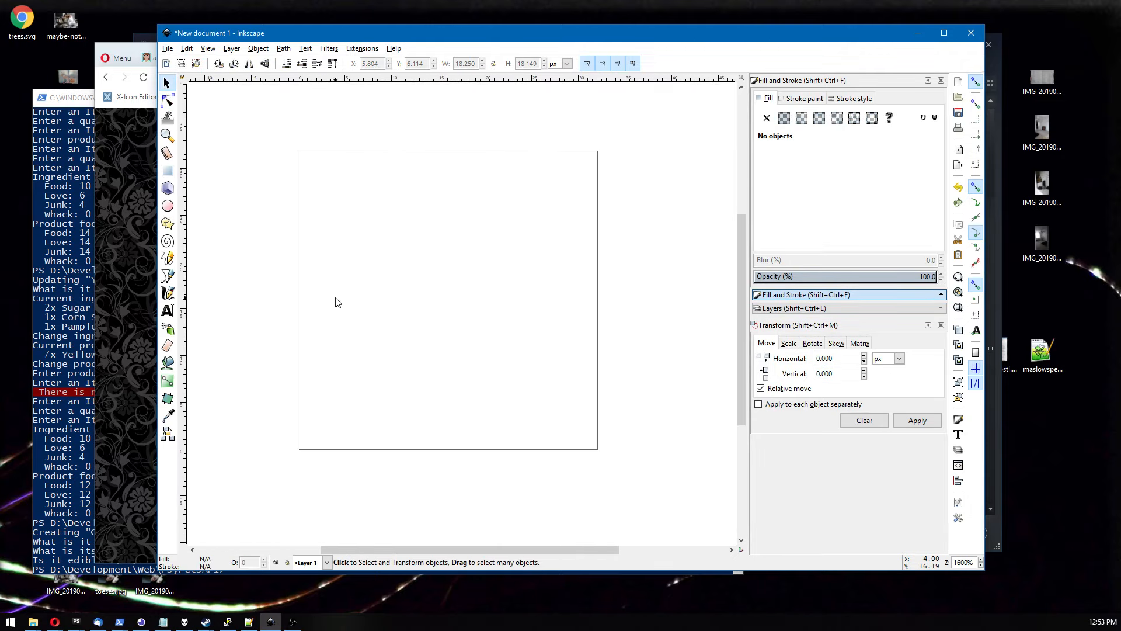
Open grandparoot-secrets.svg from the items folder.
click(168, 49)
click(185, 85)
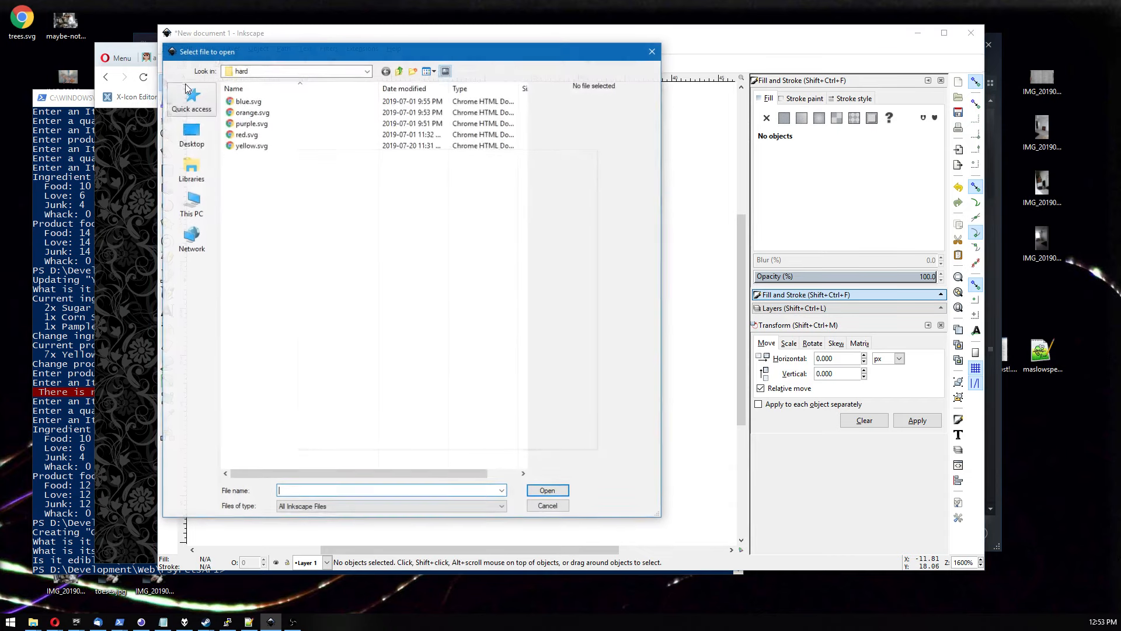
click(267, 189)
key(BackSpace)
key(BackSpace)
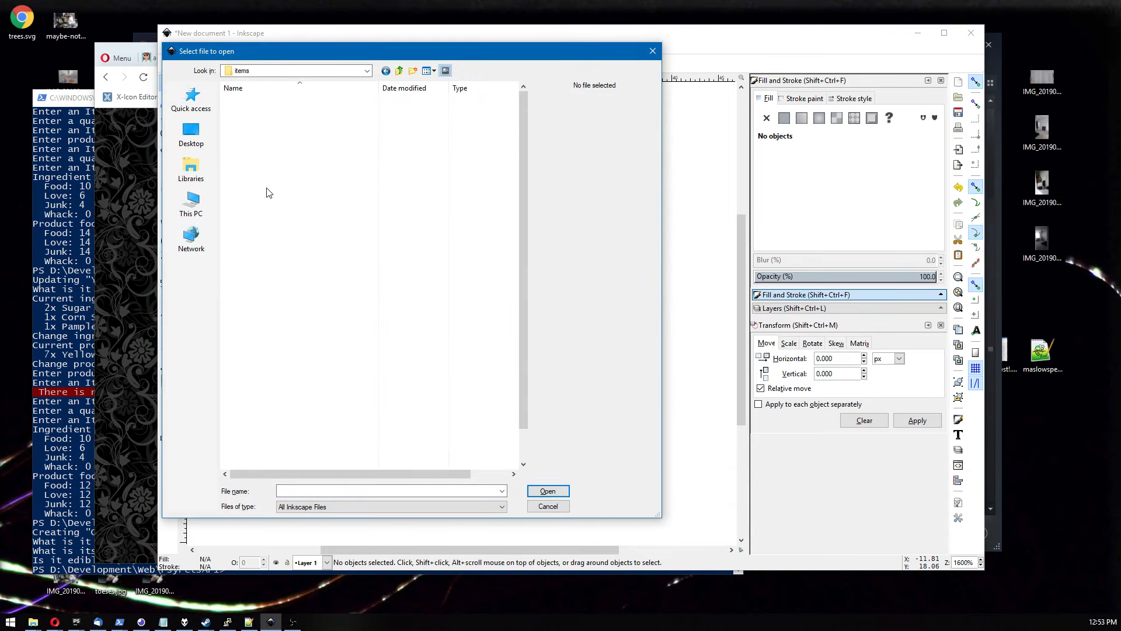
text(book)
key(Return)
double_click(254, 125)
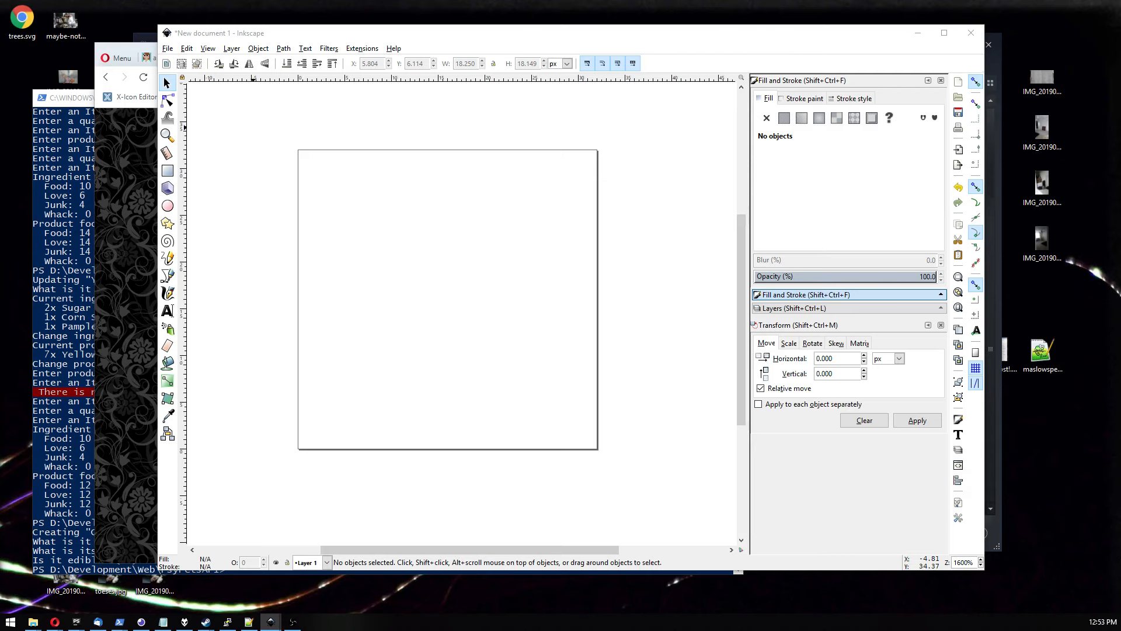
Copy all of the grandparoot-secrets book artwork and paste it into the new document.
mouse_move(664, 371)
mouse_down()
mouse_move(831, 452)
mouse_move(1043, 530)
mouse_up()
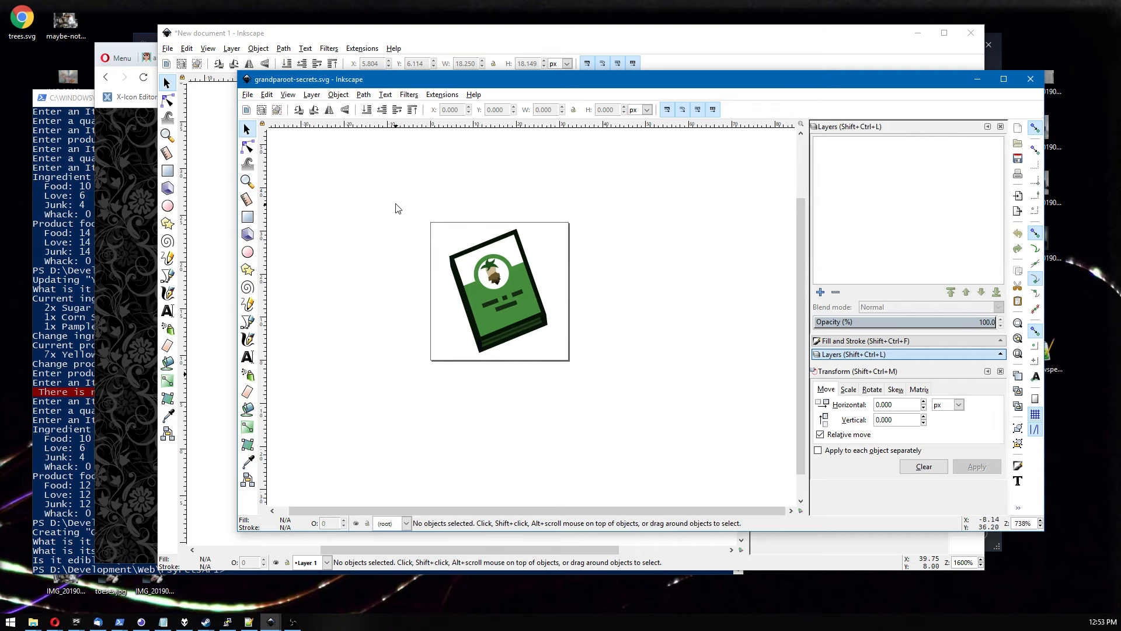
drag(399, 199, 495, 388)
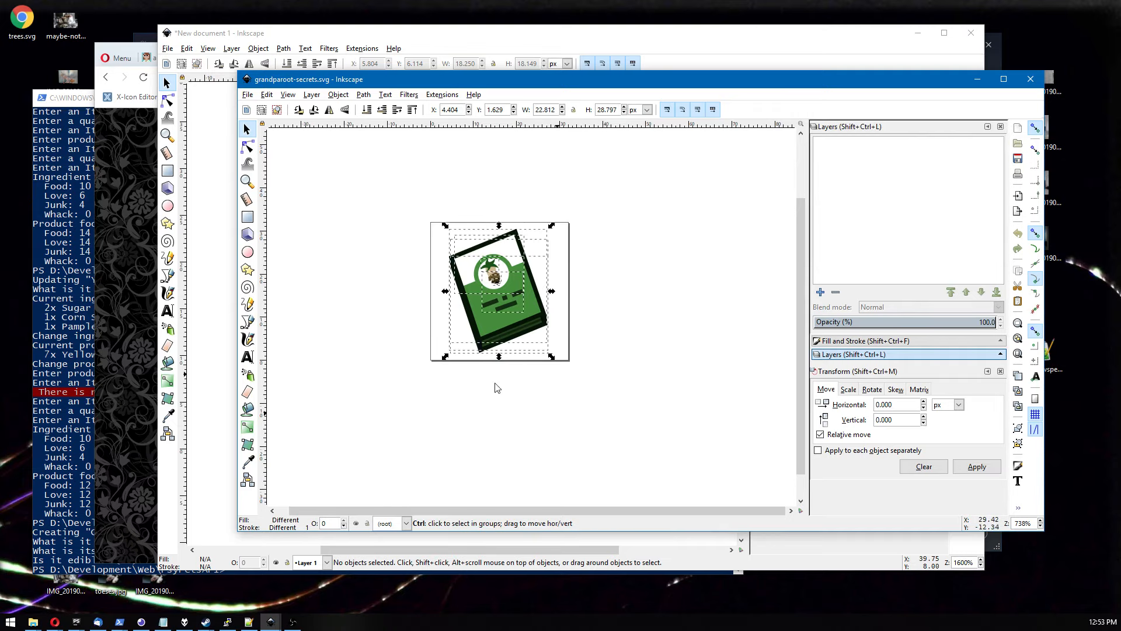
click(206, 307)
key(ctrl+v)
drag(416, 305, 439, 301)
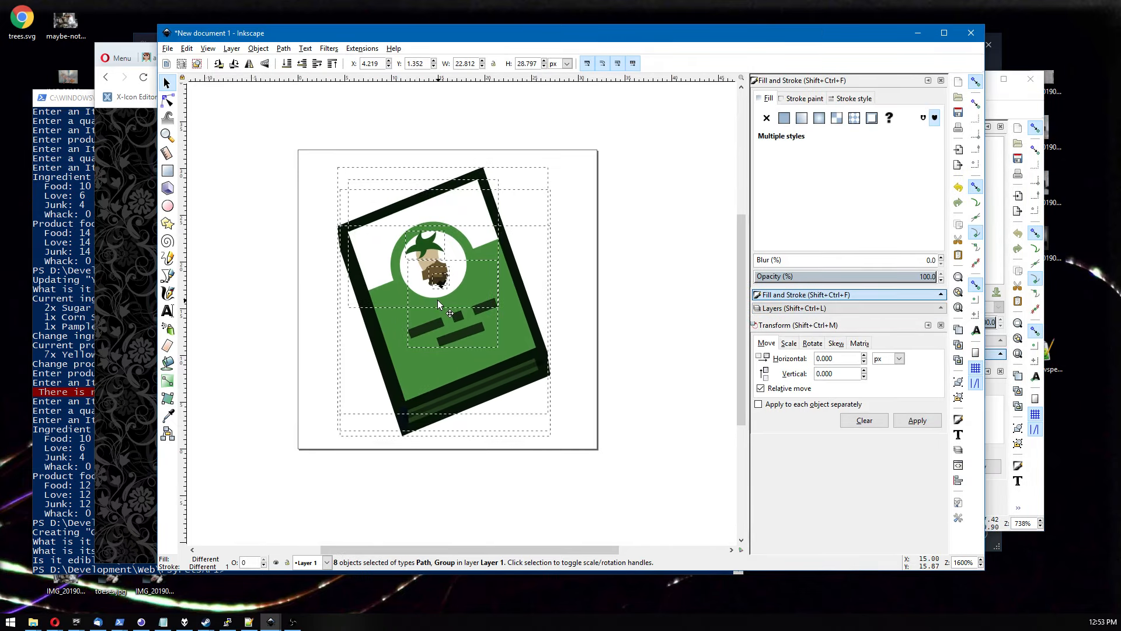
click(254, 301)
click(423, 244)
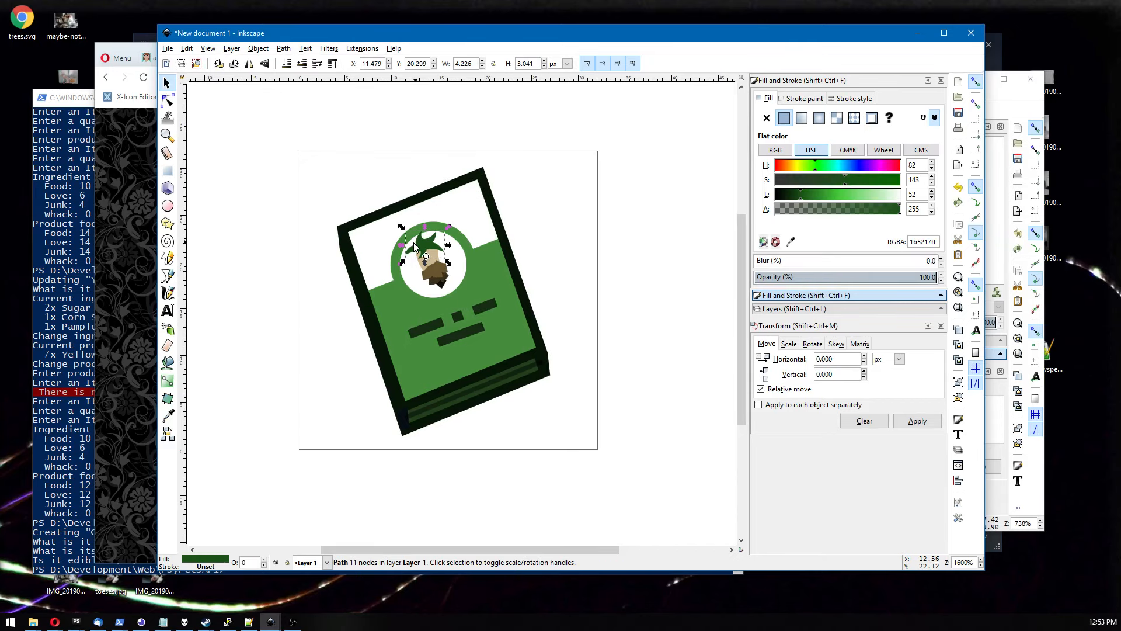
key(Delete)
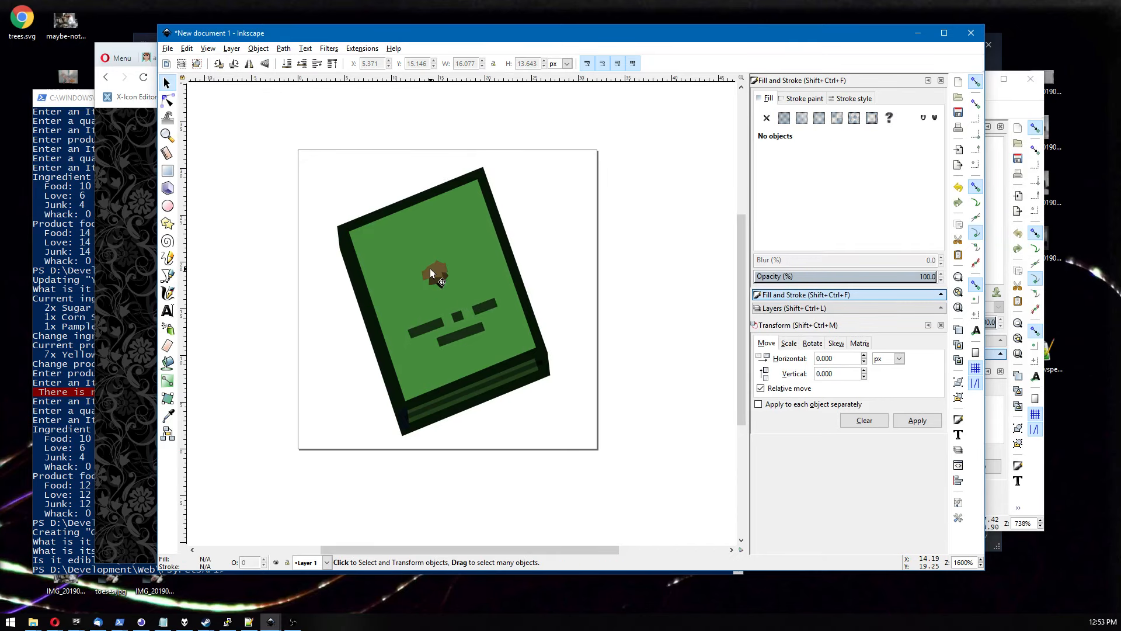
key(ctrl+z)
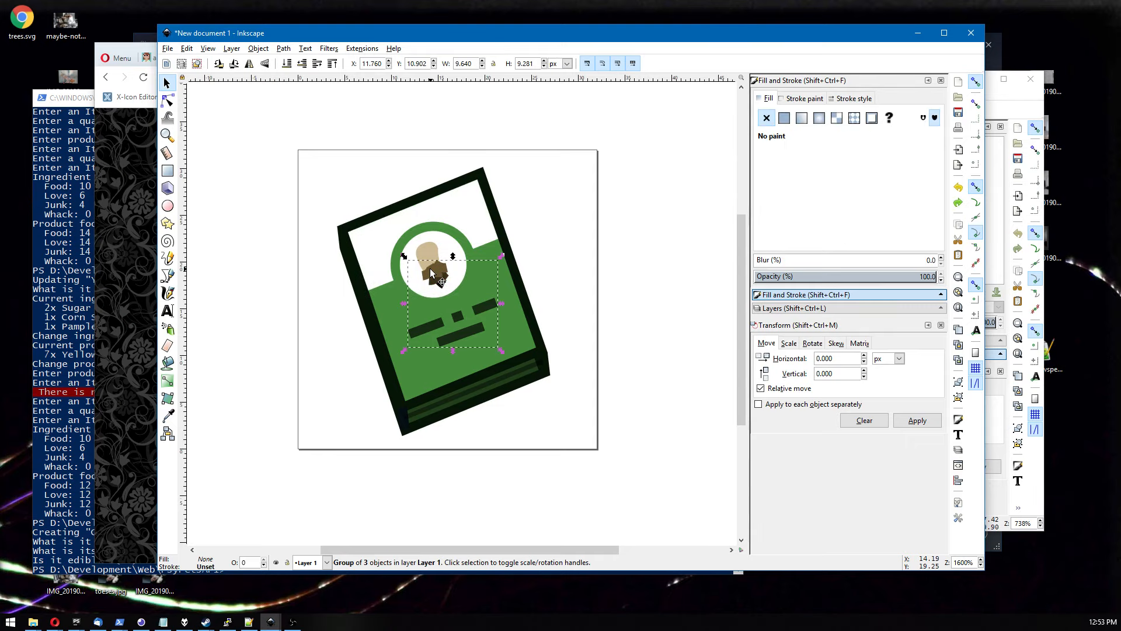
Delete the grandparoot figure, the title bars and the leftover small stroke from the pasted book cover.
click(437, 274)
key(Delete)
click(437, 277)
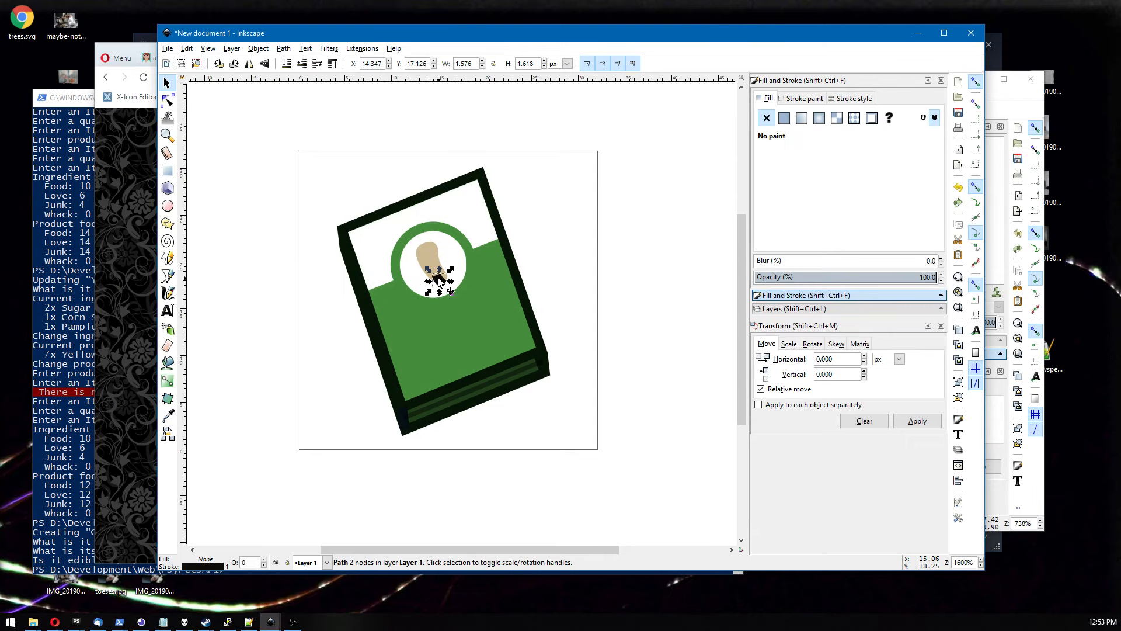
key(Delete)
Ungroup the cover emblem and delete its bean shape and the white circular badge.
click(431, 272)
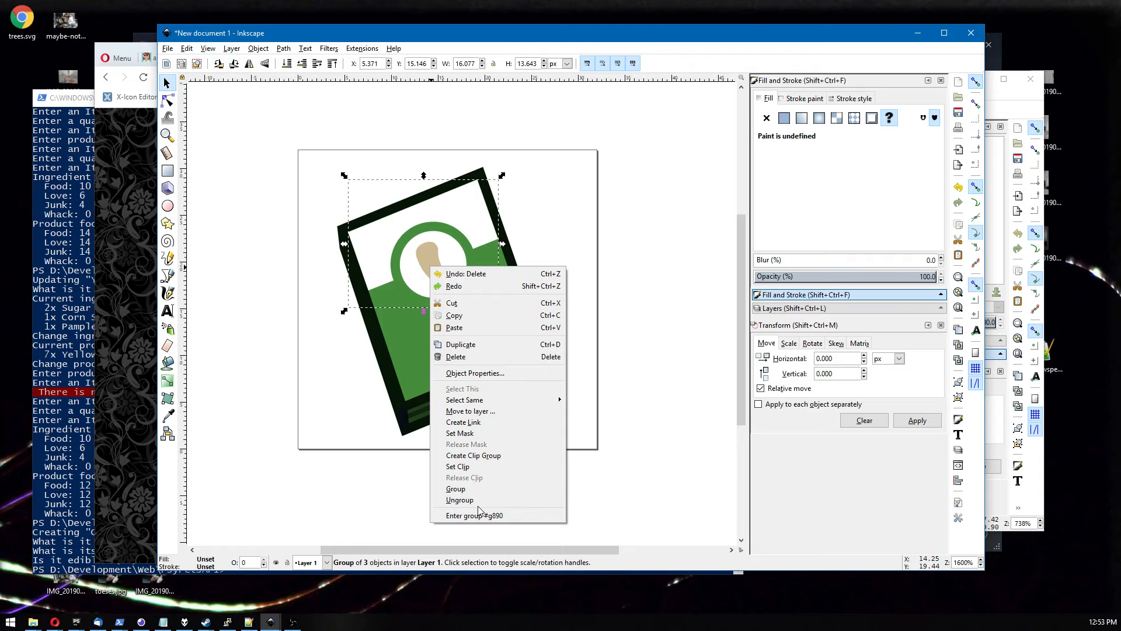
click(474, 501)
click(564, 320)
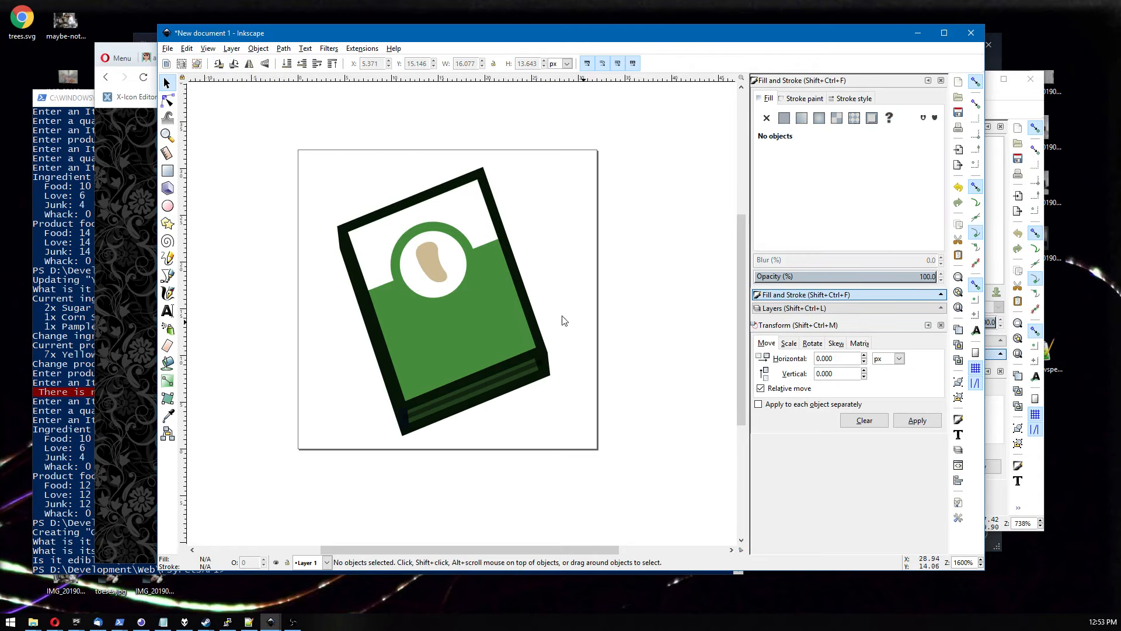
click(438, 258)
key(Delete)
click(445, 253)
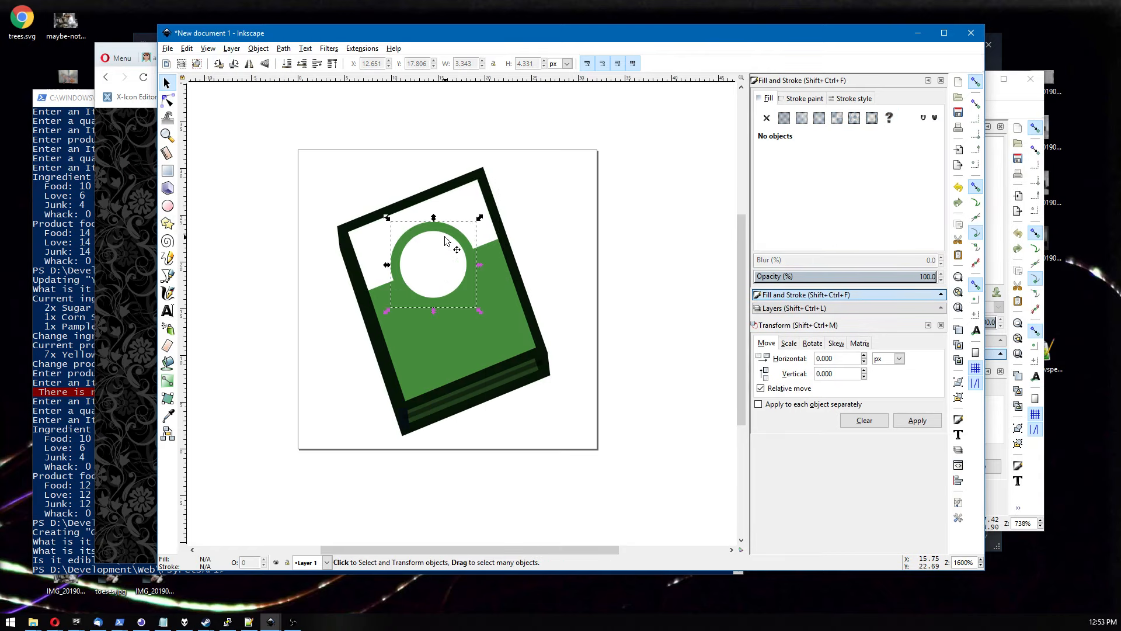
key(Delete)
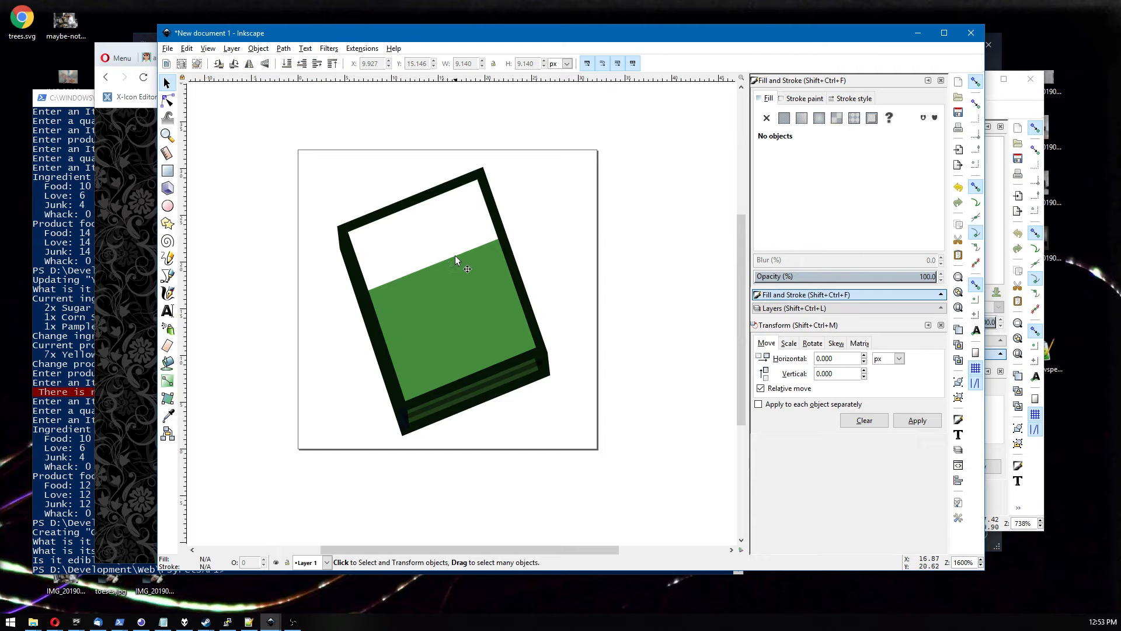
Edit the white cover panel's nodes to extend it downward, shrinking the green area to a lower band.
click(168, 101)
click(425, 322)
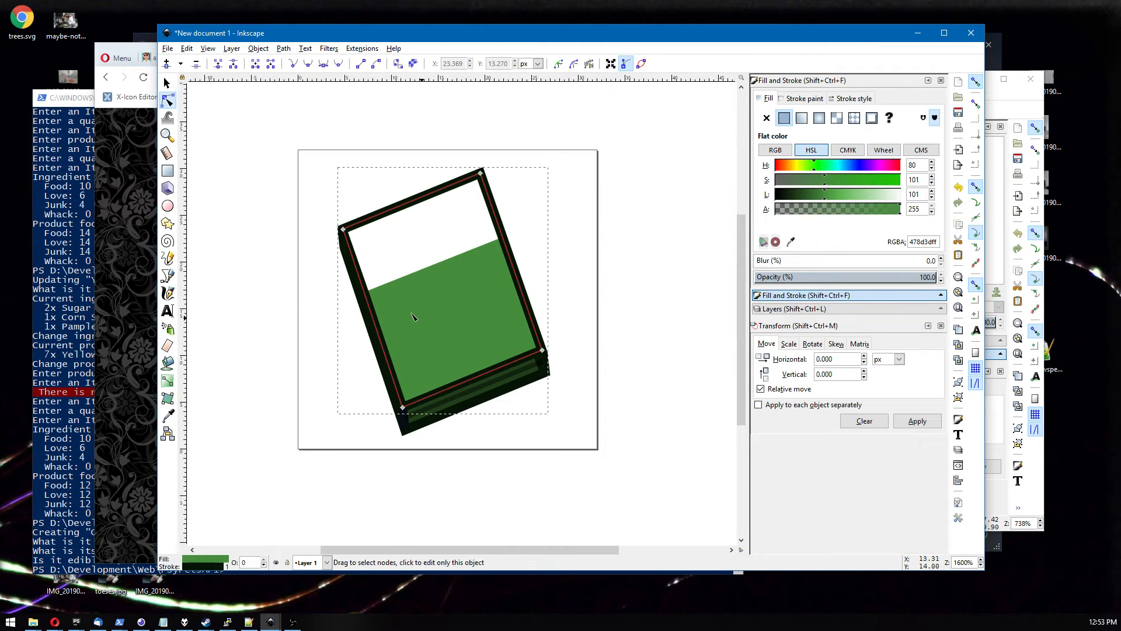
click(455, 255)
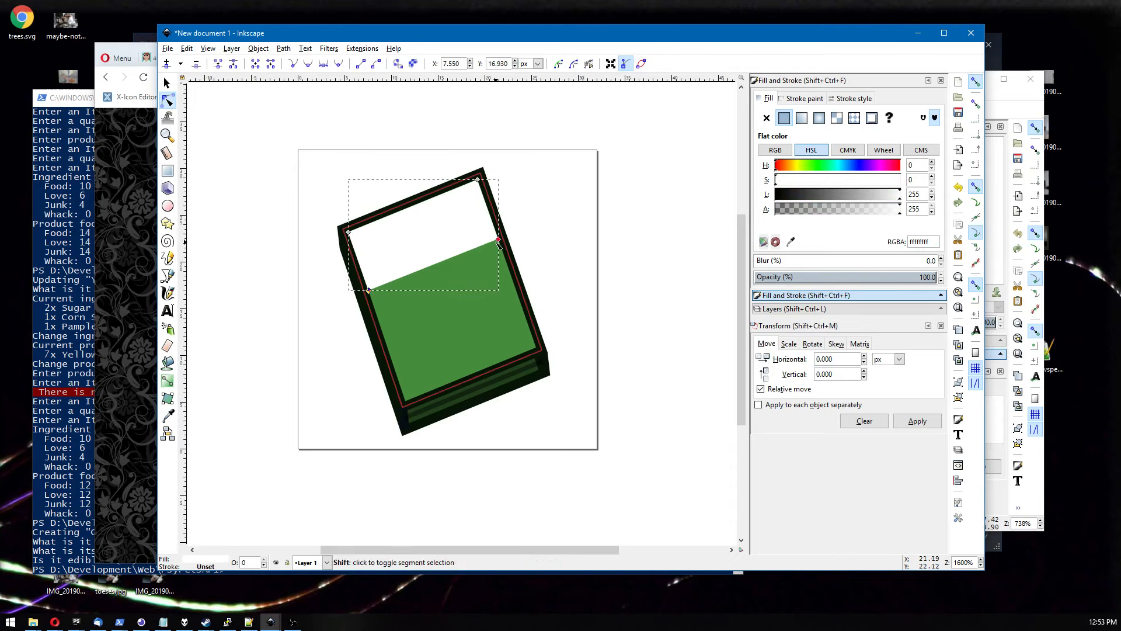
drag(499, 244, 520, 296)
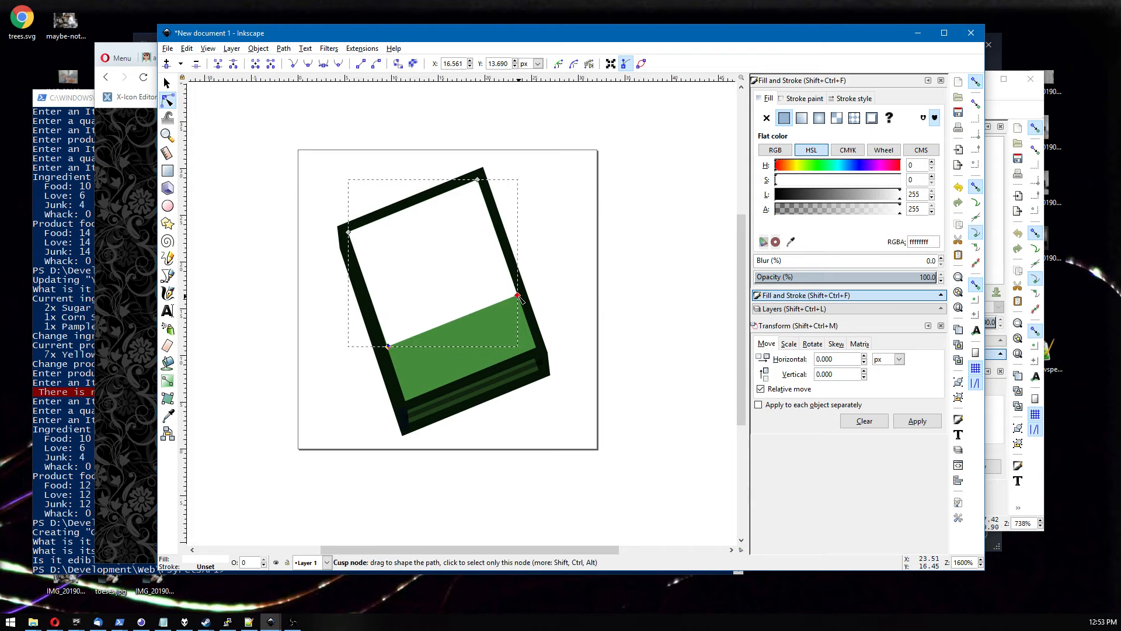
click(575, 273)
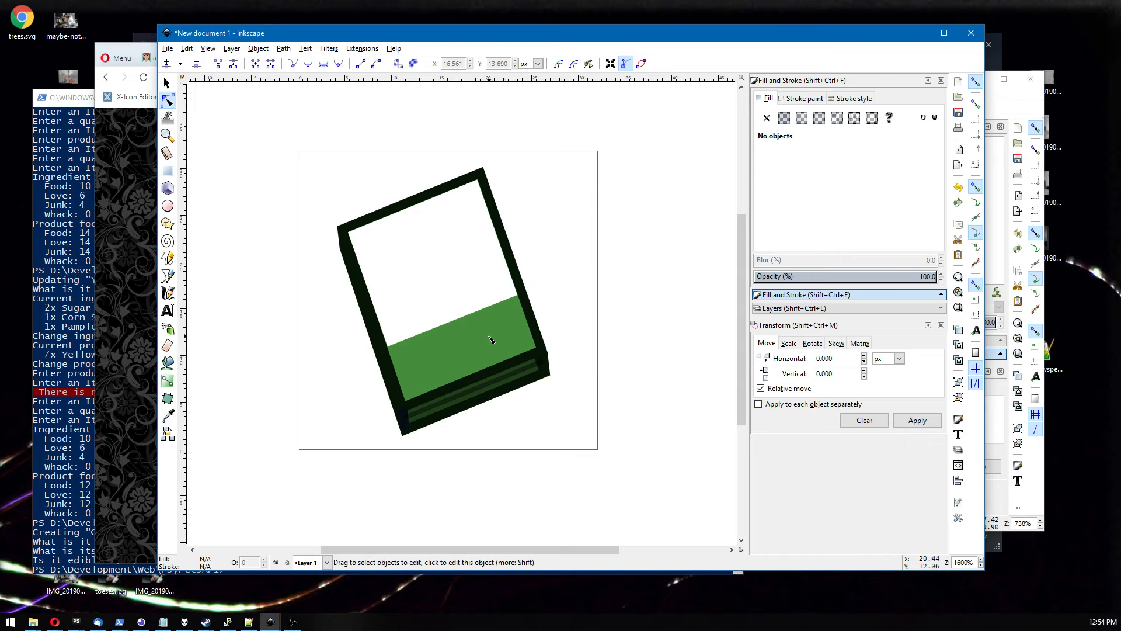
Recolor the green cover band brown by setting its hue to 30.
click(458, 379)
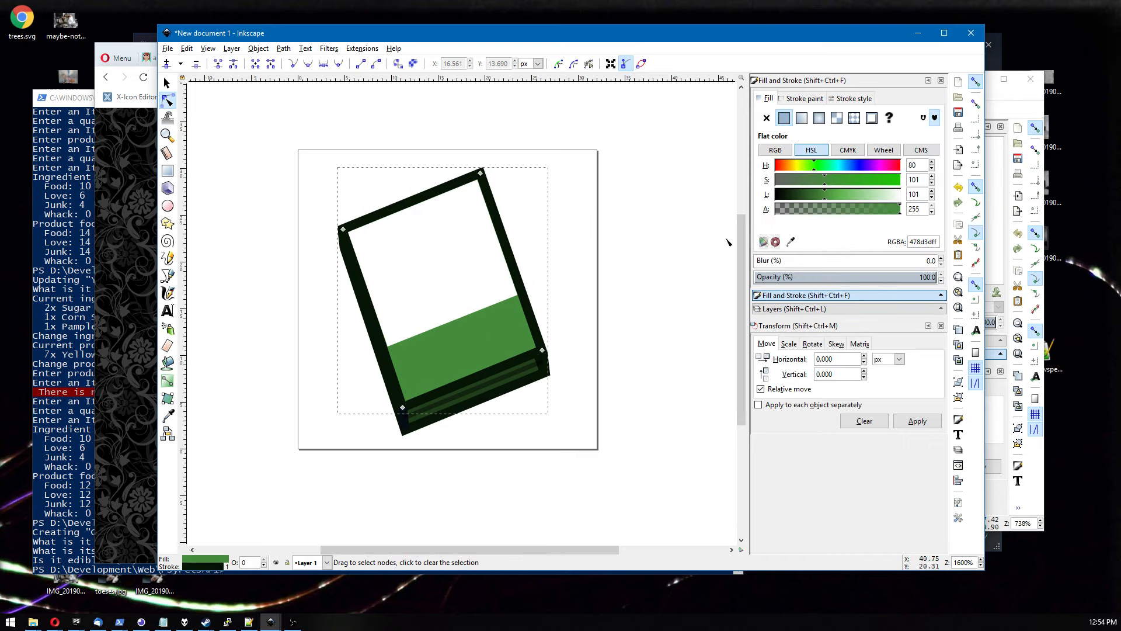
click(790, 166)
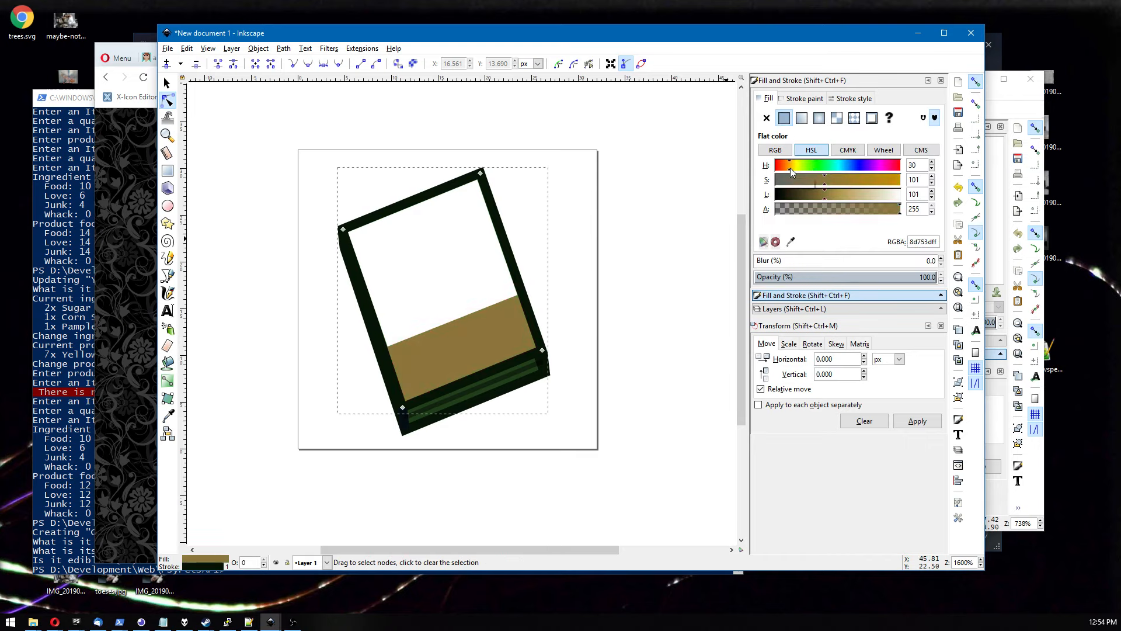
Color the page-edge stripes with the cover brown picked by dropper, then darken them to lightness 55.
click(509, 387)
click(792, 242)
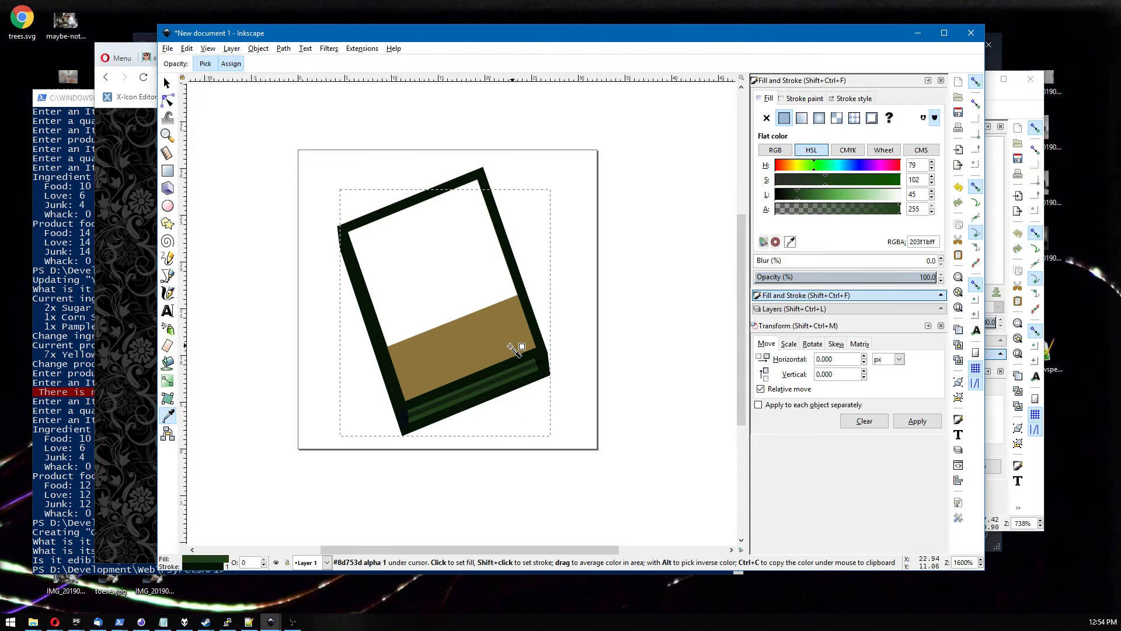
click(502, 343)
click(802, 194)
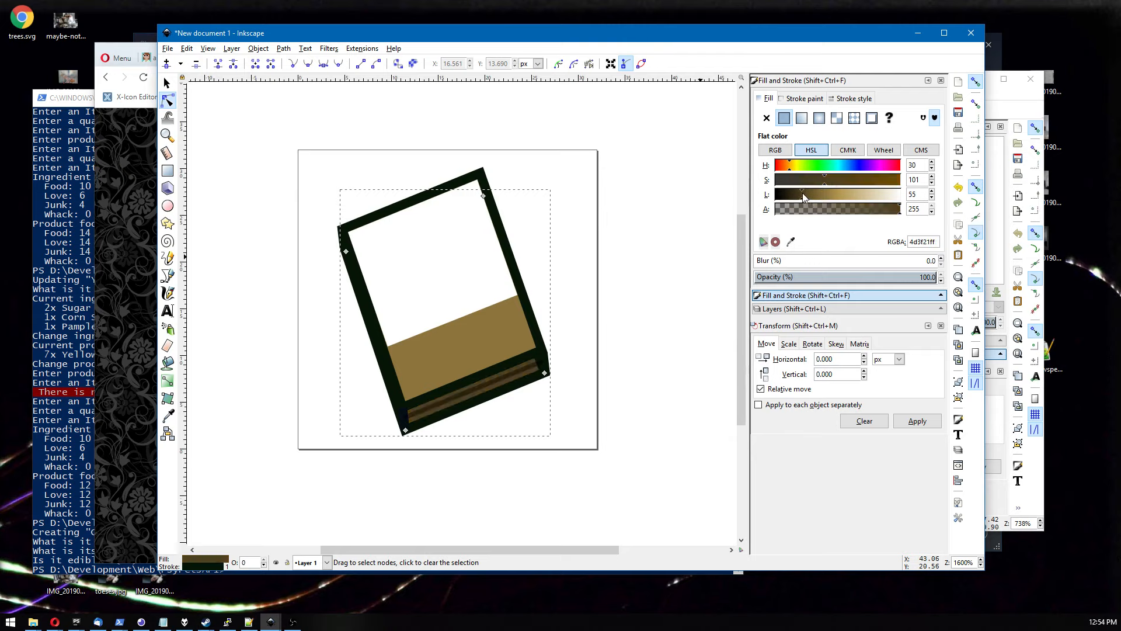
Recolor the outer cover frame with the picked brown and darken it to lightness 23.
click(526, 373)
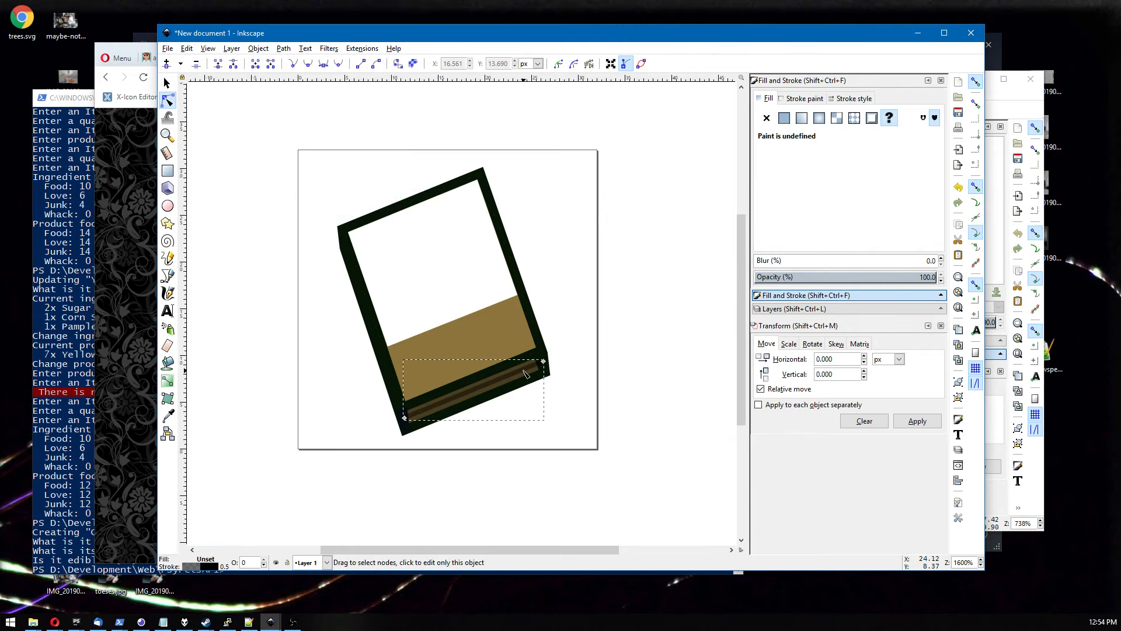
click(792, 103)
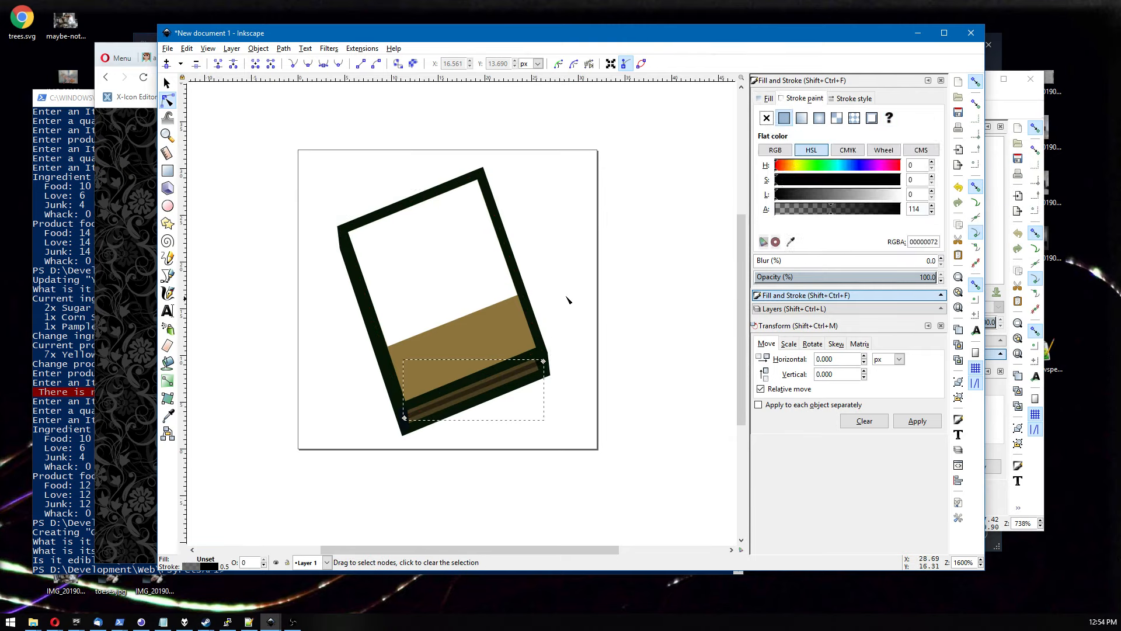
click(513, 233)
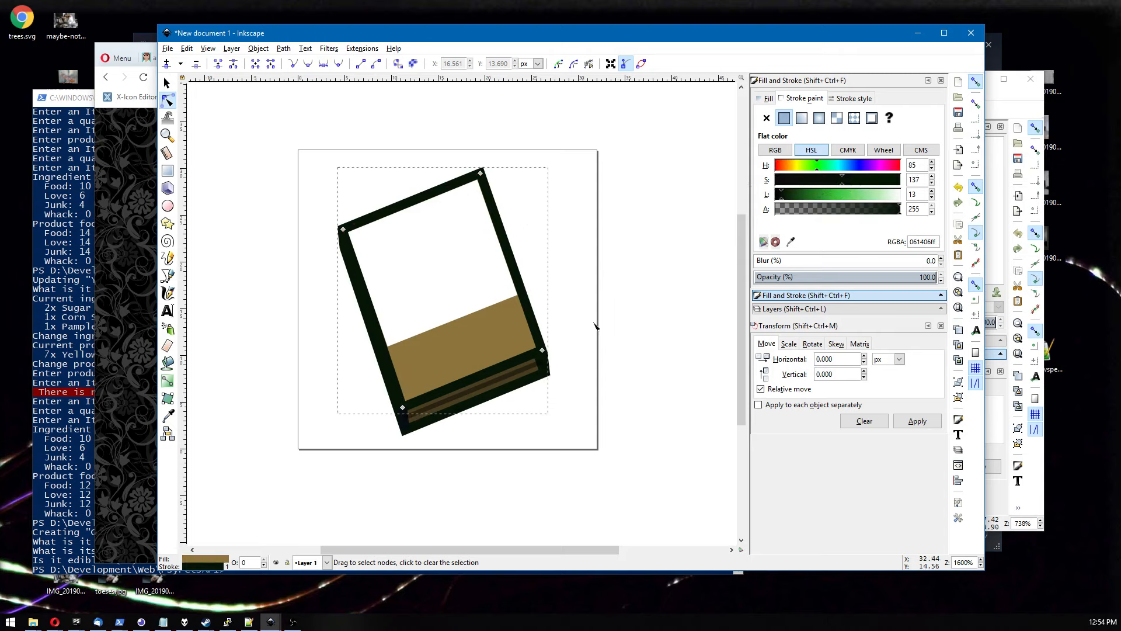
click(791, 243)
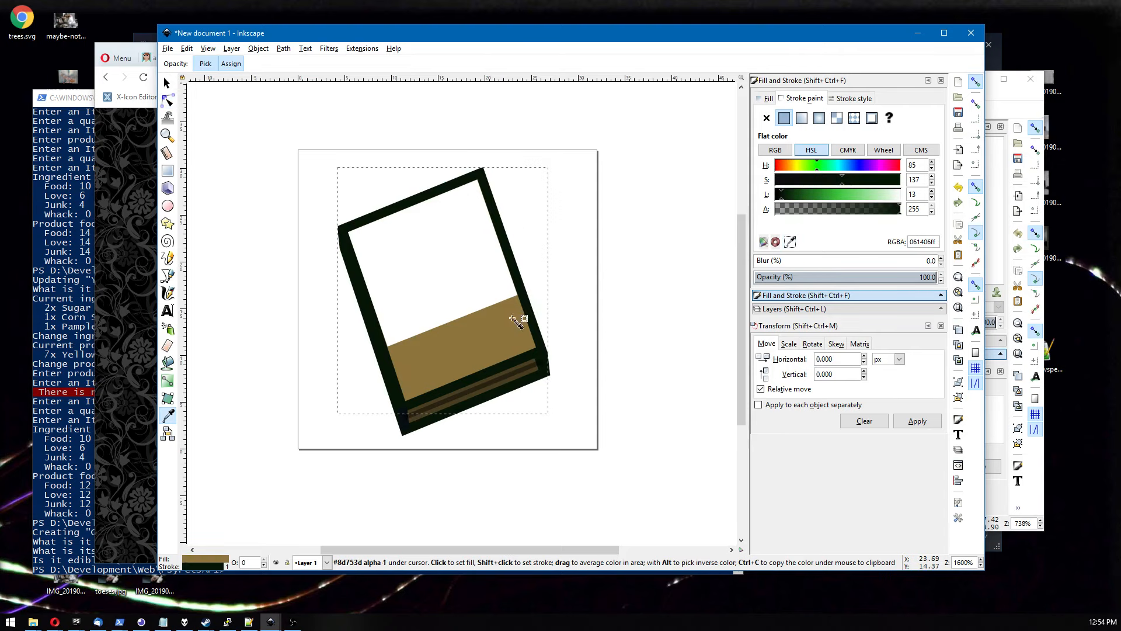
shift+click(498, 337)
click(788, 194)
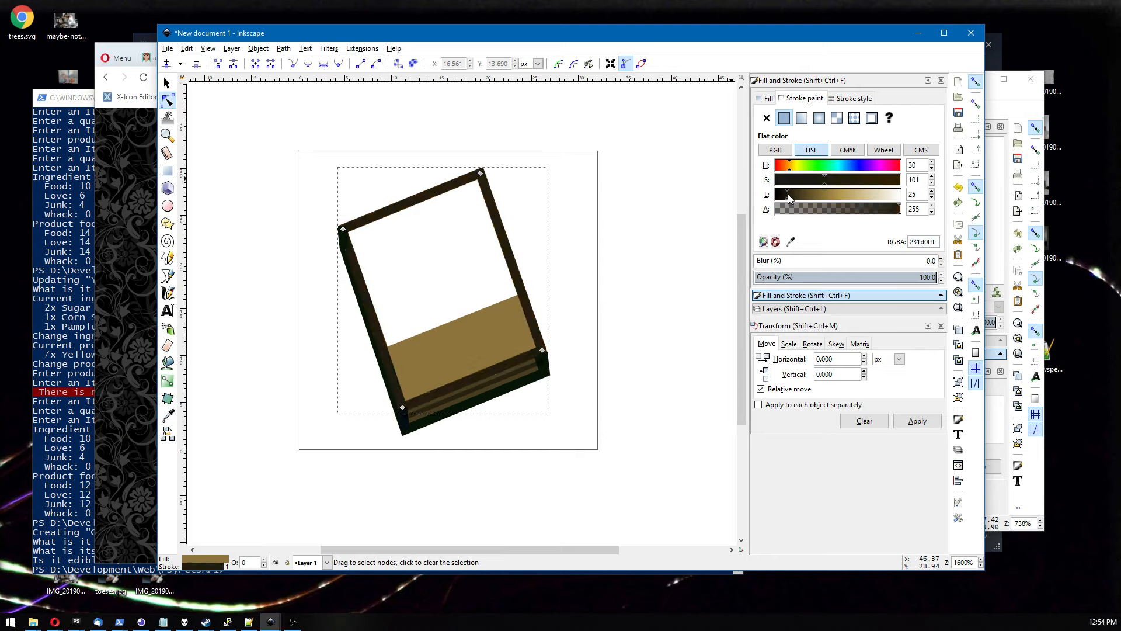
Zoom in and recolor the book's spine and corner pieces with the dark brown frame color using the dropper.
click(598, 355)
click(534, 381)
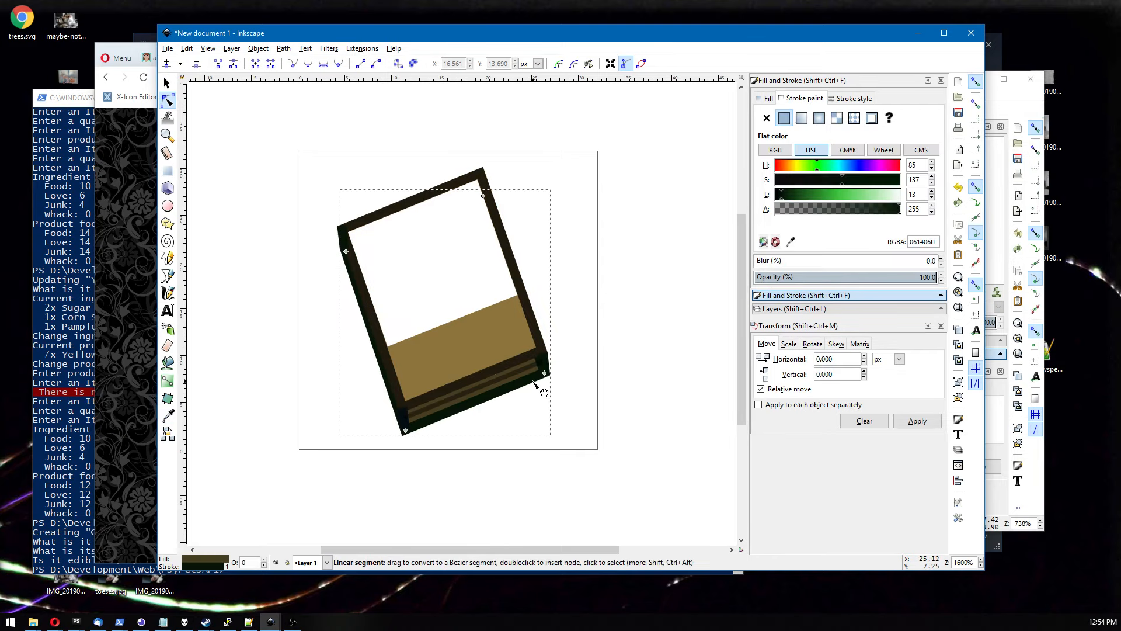
click(580, 377)
ctrl+scroll(580, 377, up, 1)
click(535, 363)
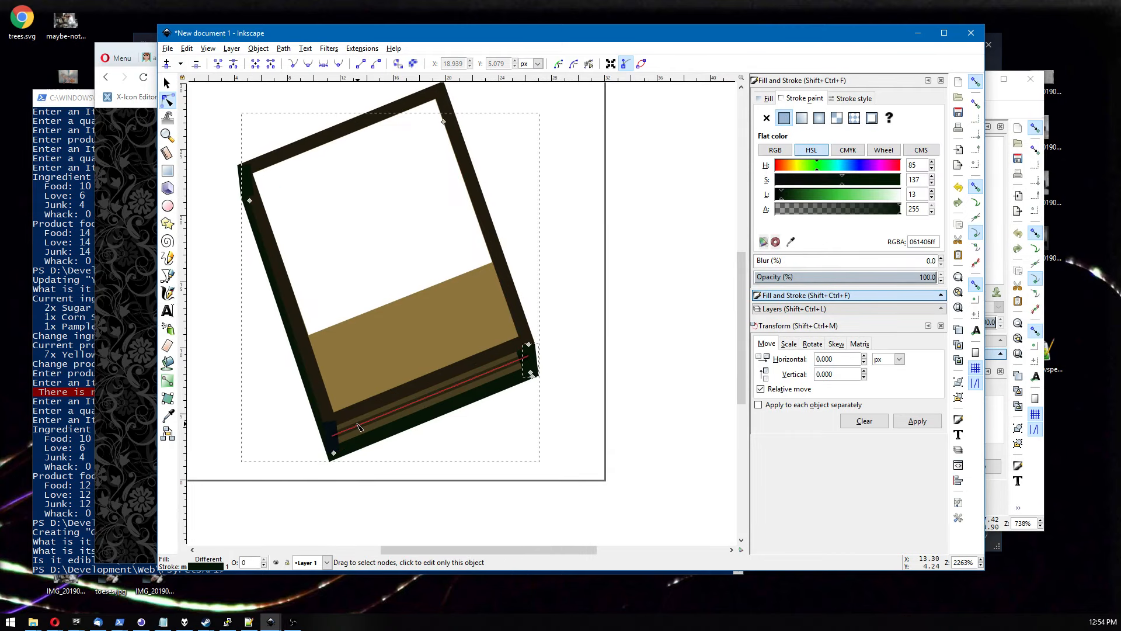
shift+click(333, 443)
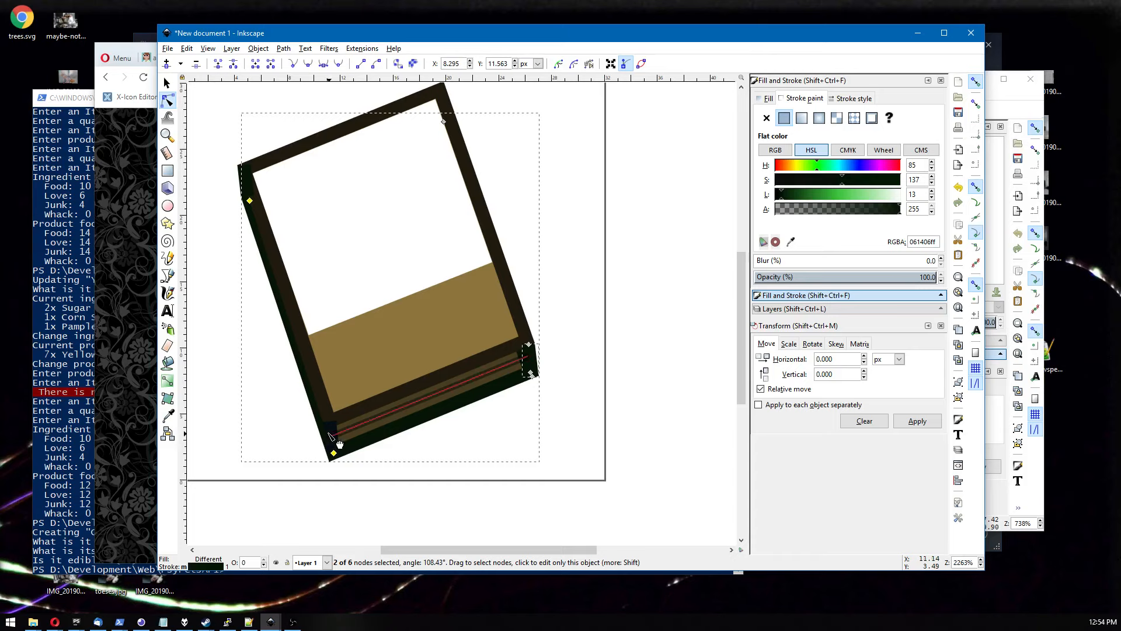
click(438, 457)
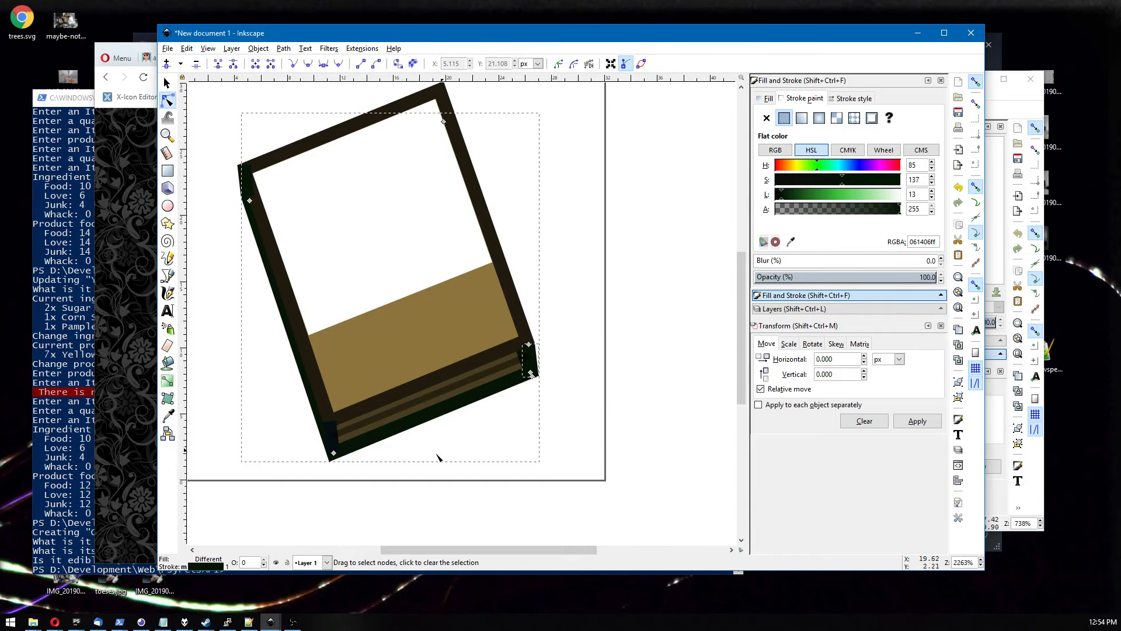
click(333, 449)
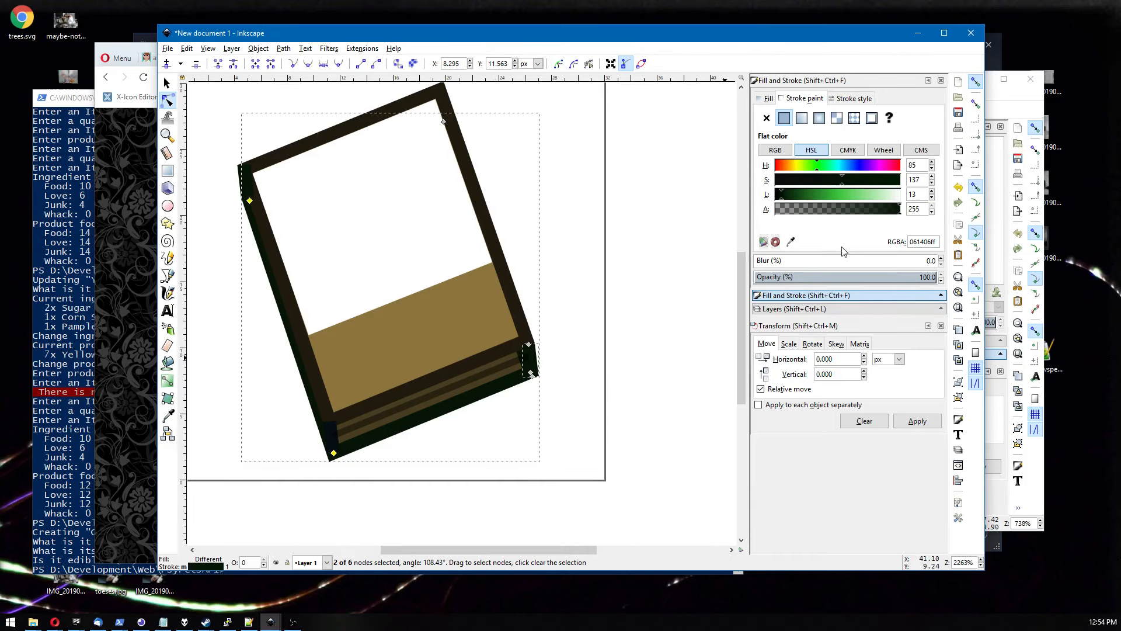
click(789, 247)
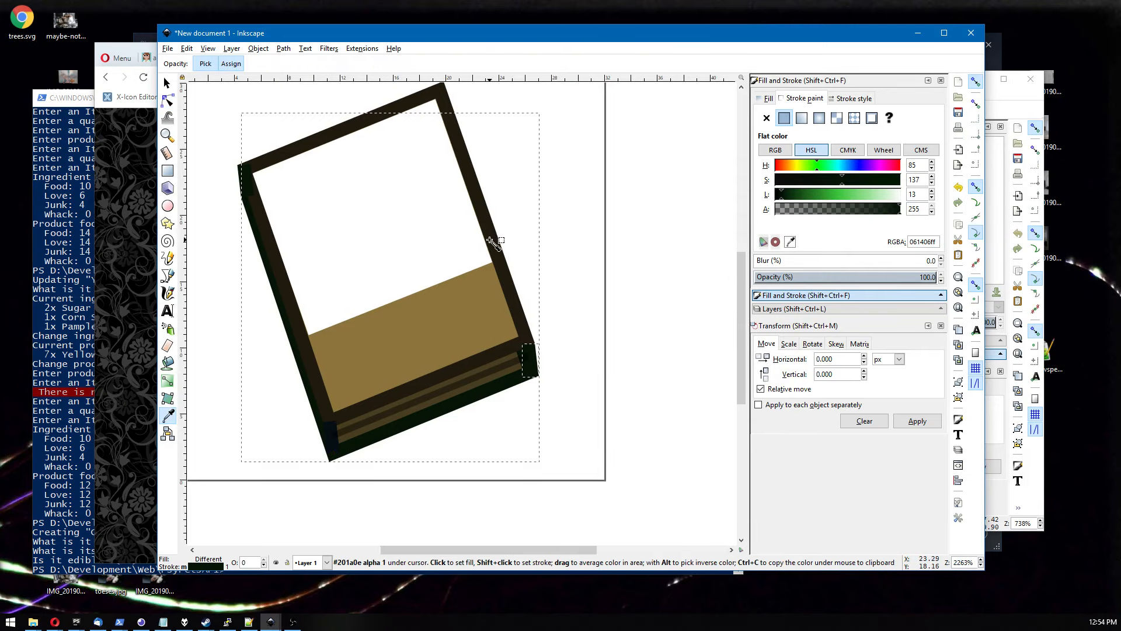
click(491, 240)
click(408, 477)
click(332, 438)
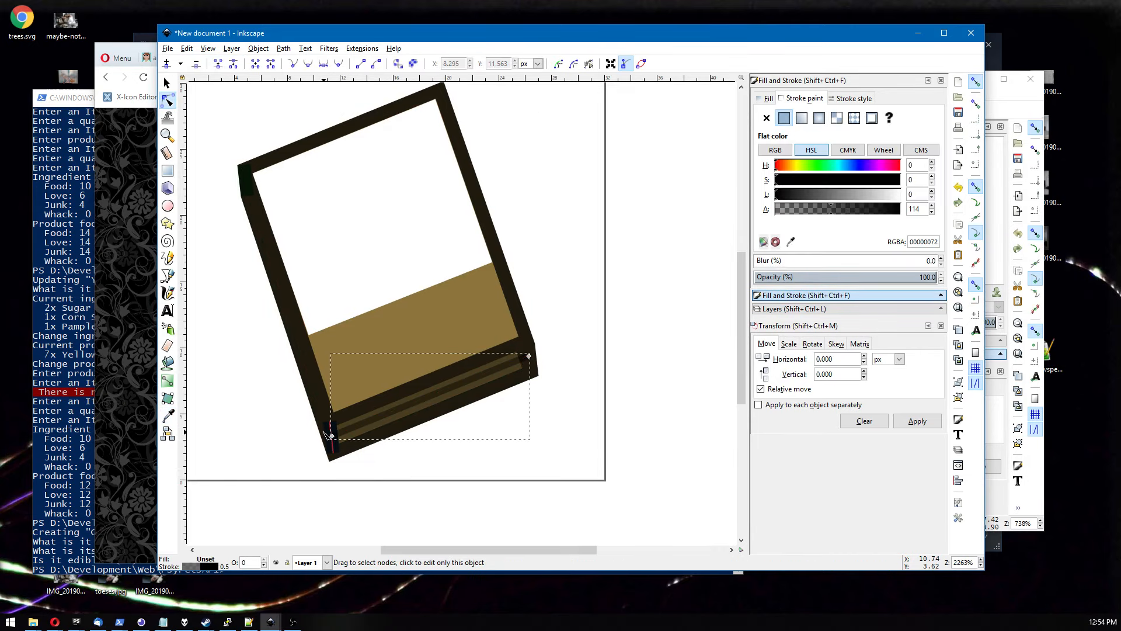
click(790, 241)
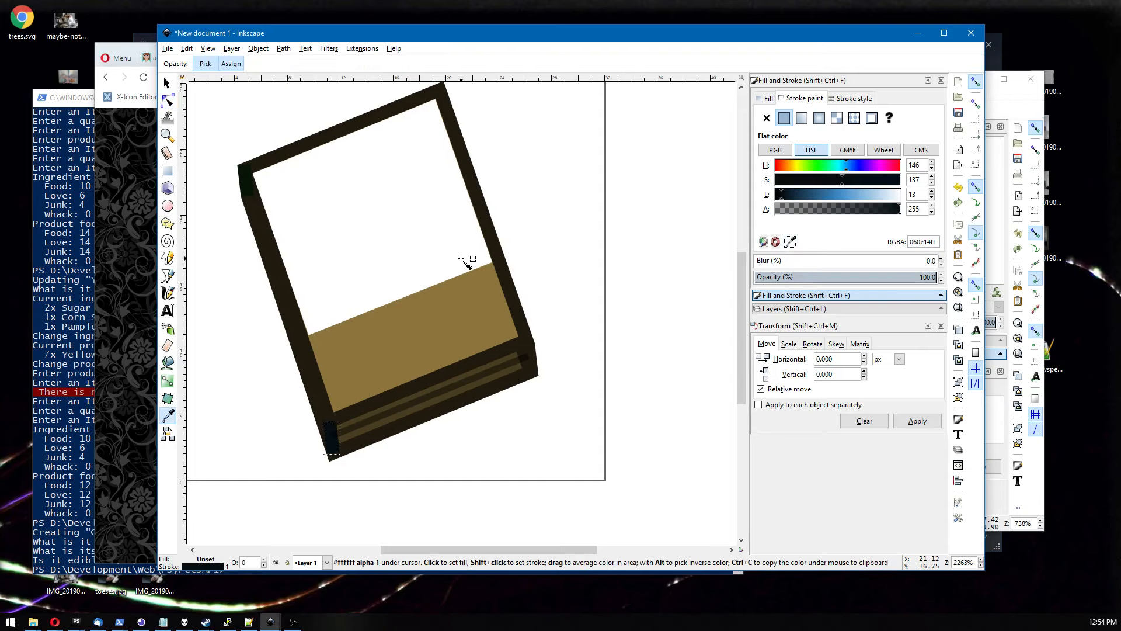
click(501, 268)
click(582, 305)
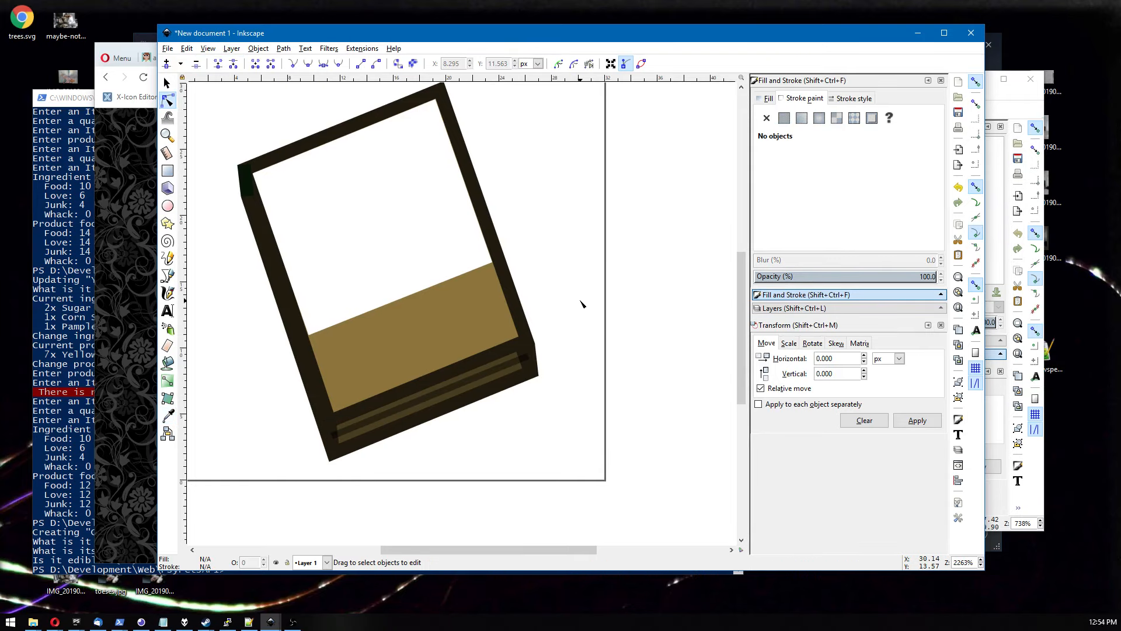
Open yellow.svg from the items candy gummy folder.
scroll(581, 302, down, 4)
scroll(580, 301, up, 3)
scroll(579, 298, down, 2)
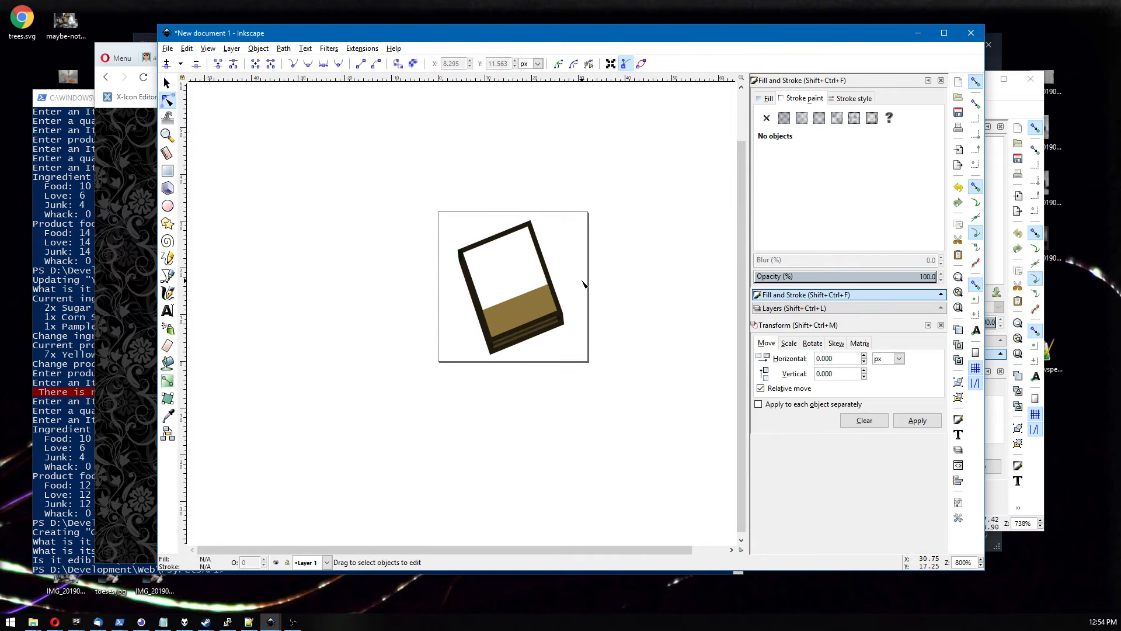
click(168, 48)
click(181, 87)
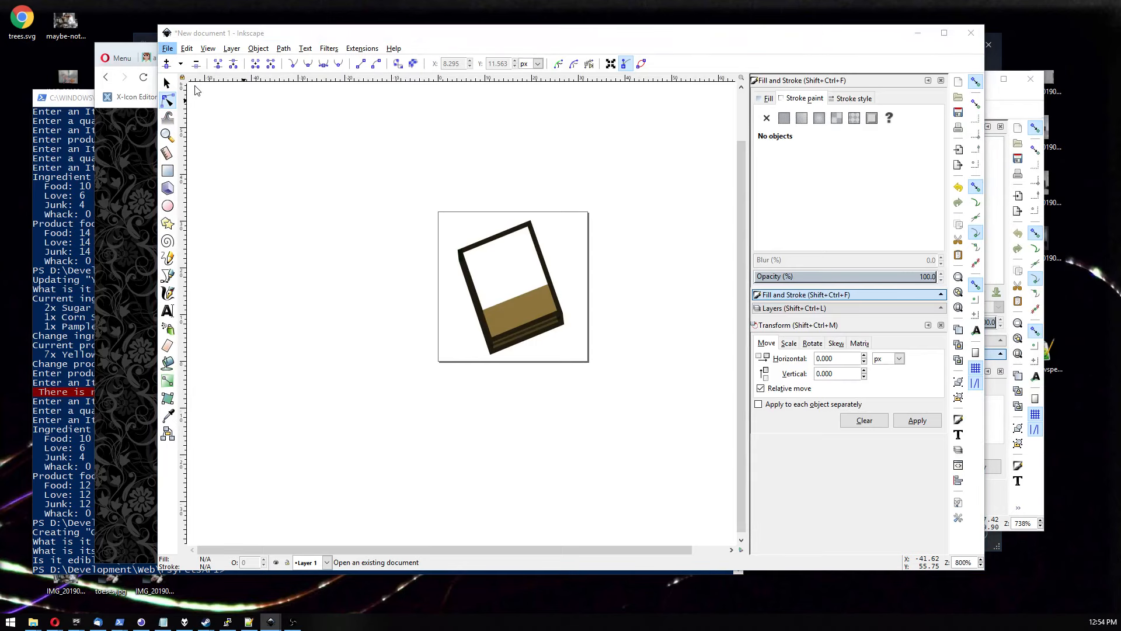
click(271, 210)
key(BackSpace)
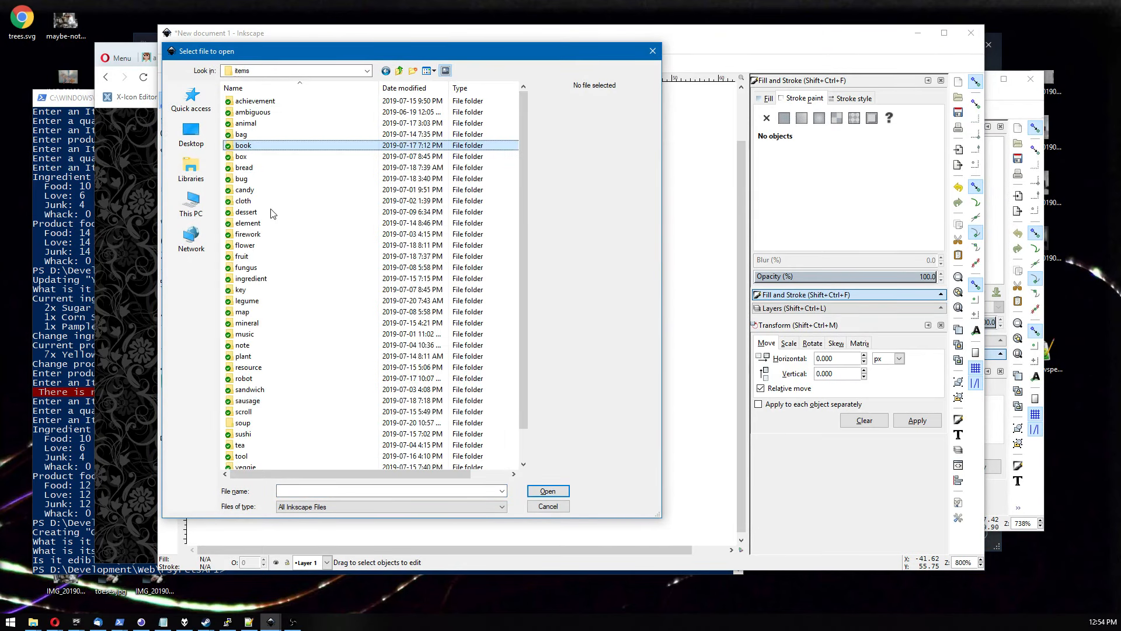
key(c)
key(Return)
key(g)
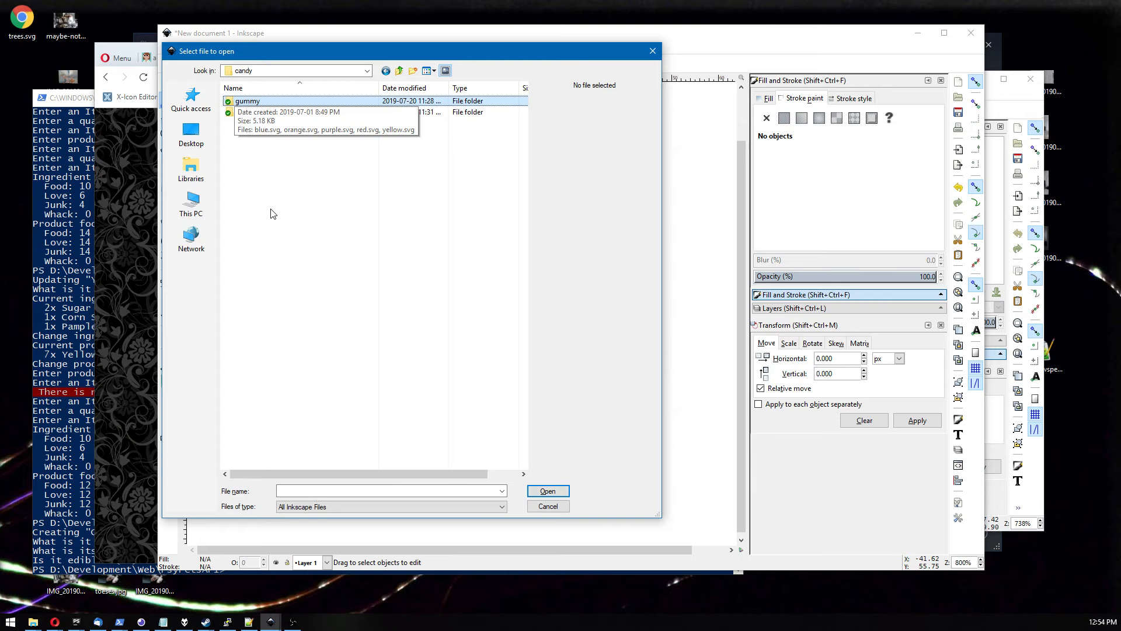
key(Return)
key(Down)
key(Down)
key(Down)
key(Down)
key(Down)
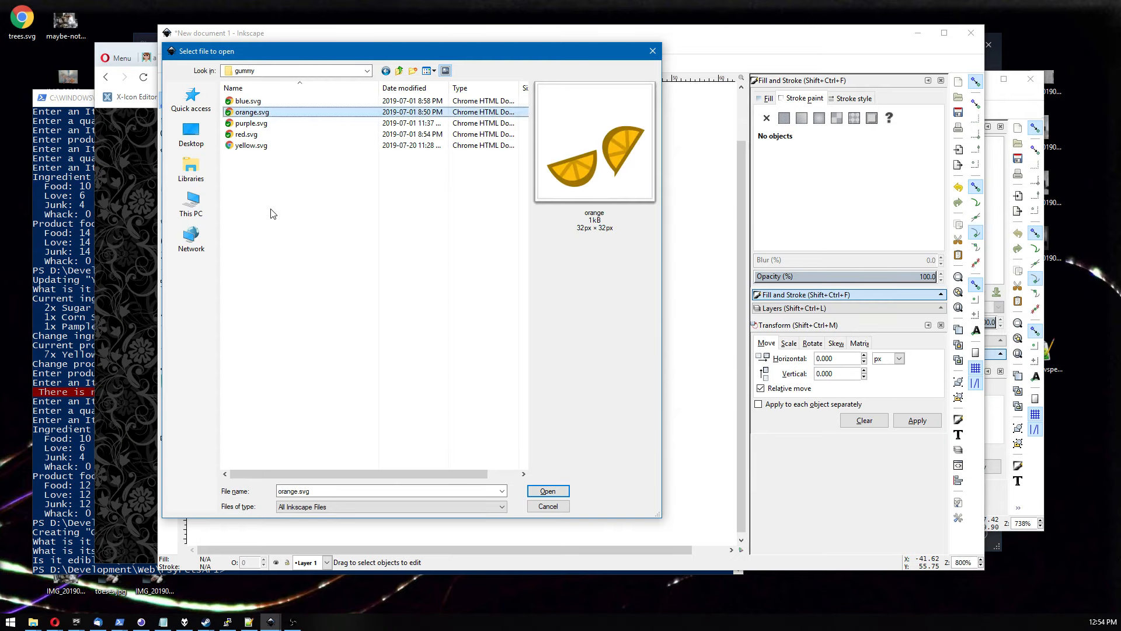
key(Up)
key(Up)
key(Up)
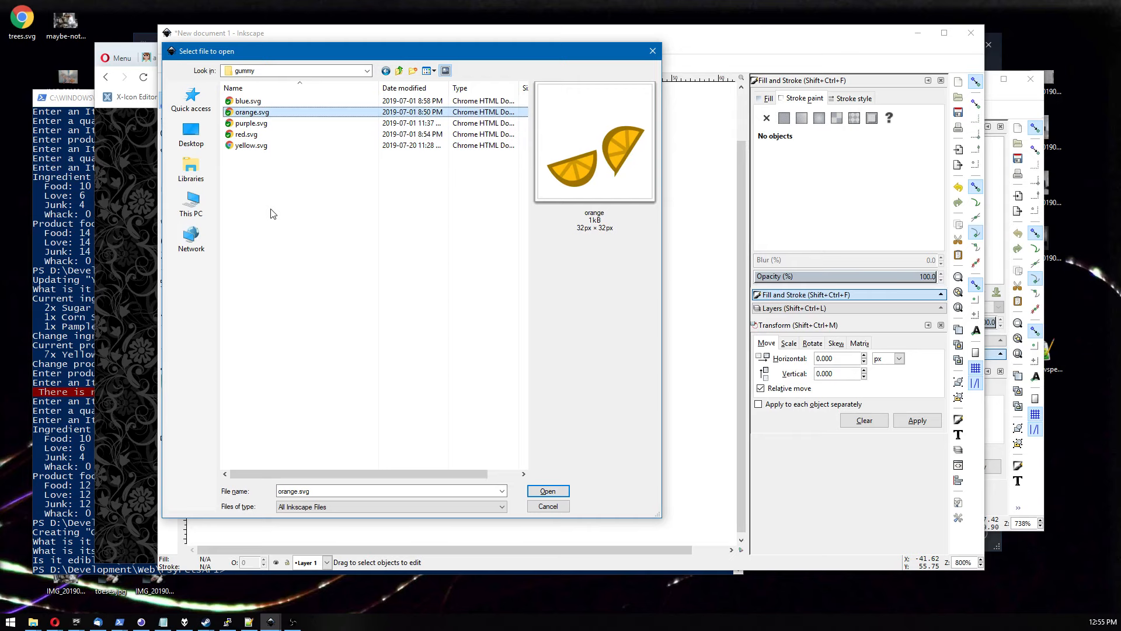
key(Down)
key(Down)
key(Down)
key(Return)
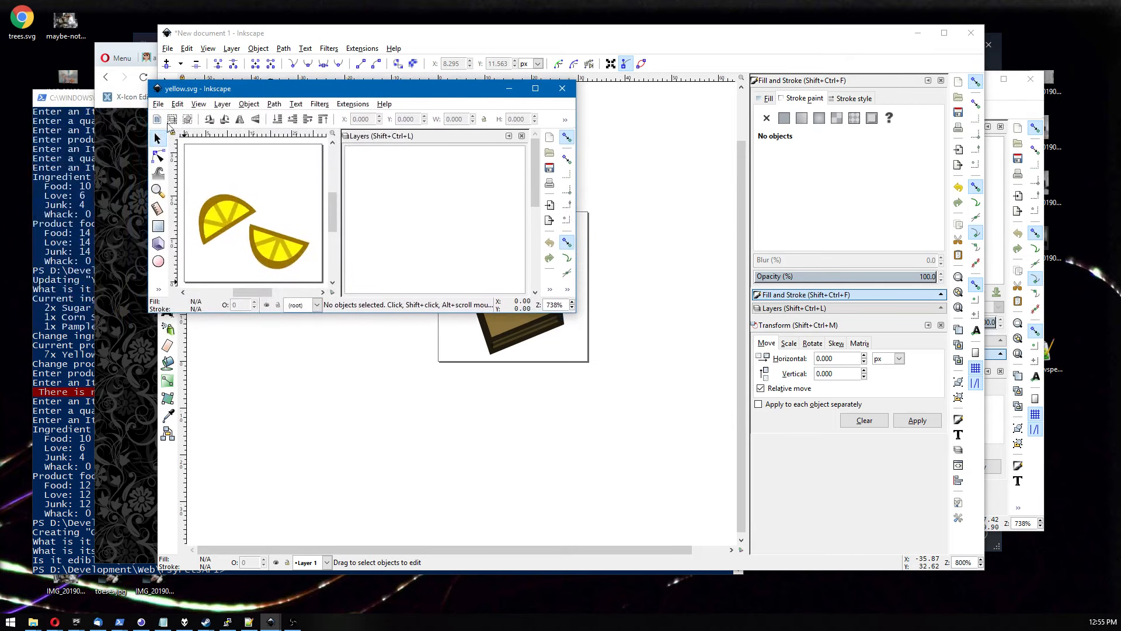
Copy a lemon gummy slice from yellow.svg, paste it into the icon and place it at the book's upper-right corner.
click(253, 232)
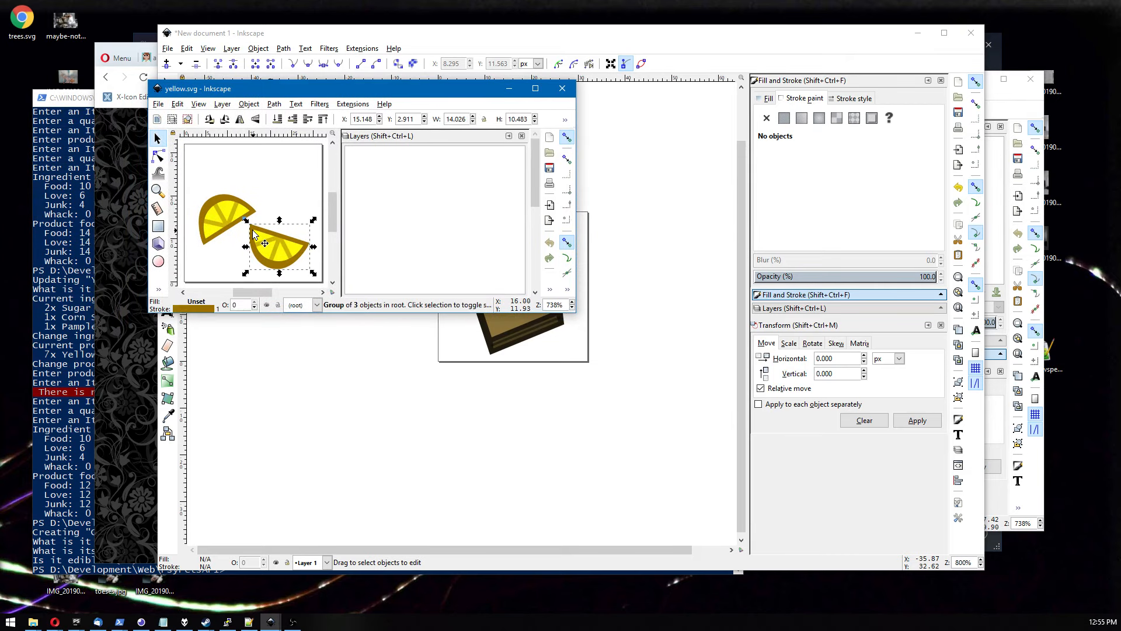
click(441, 378)
key(ctrl+v)
drag(435, 384, 513, 313)
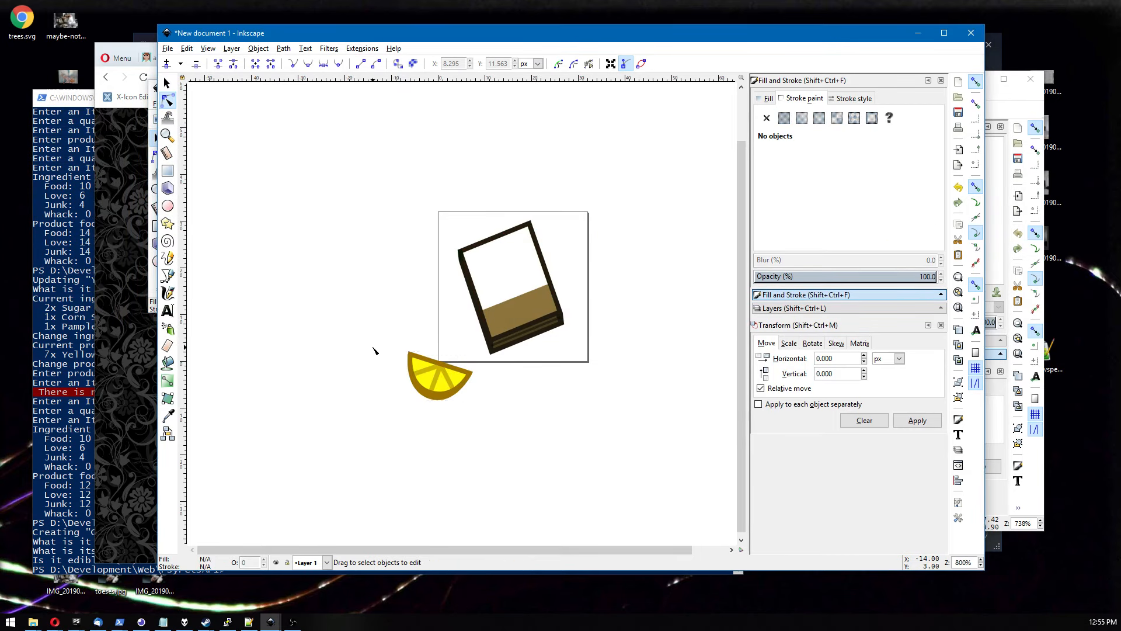
drag(383, 329, 491, 412)
key(Escape)
key(s)
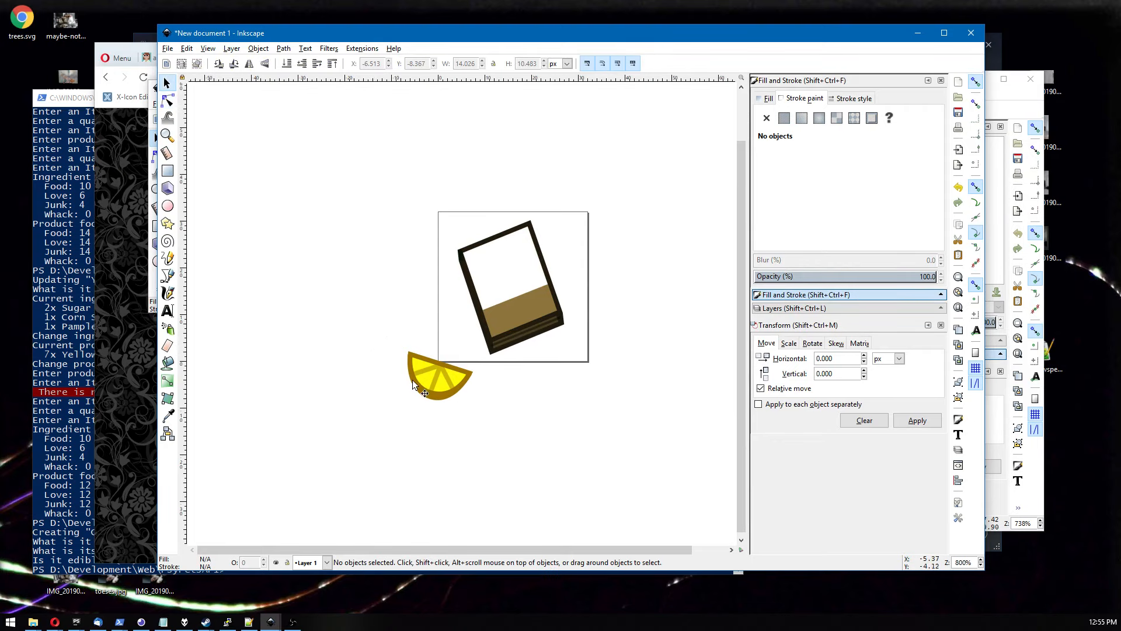
mouse_move(448, 370)
mouse_down()
mouse_move(495, 288)
mouse_move(534, 292)
mouse_move(550, 253)
mouse_up()
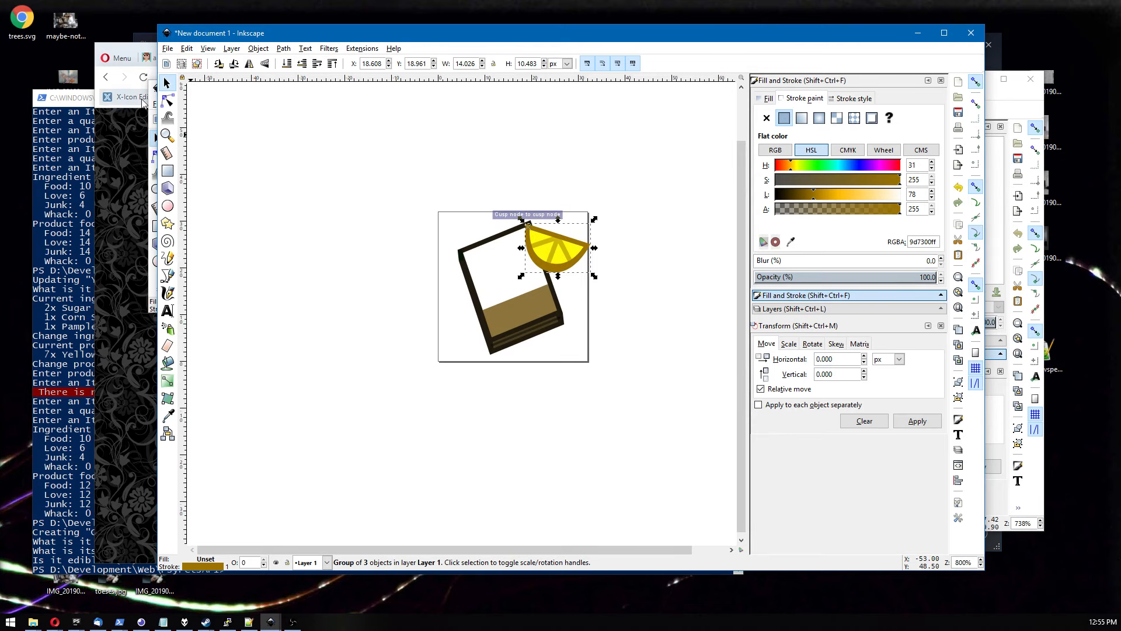
Start opening a file and navigate up from the gummy folder into the candy hard folder.
click(154, 103)
click(157, 104)
click(187, 143)
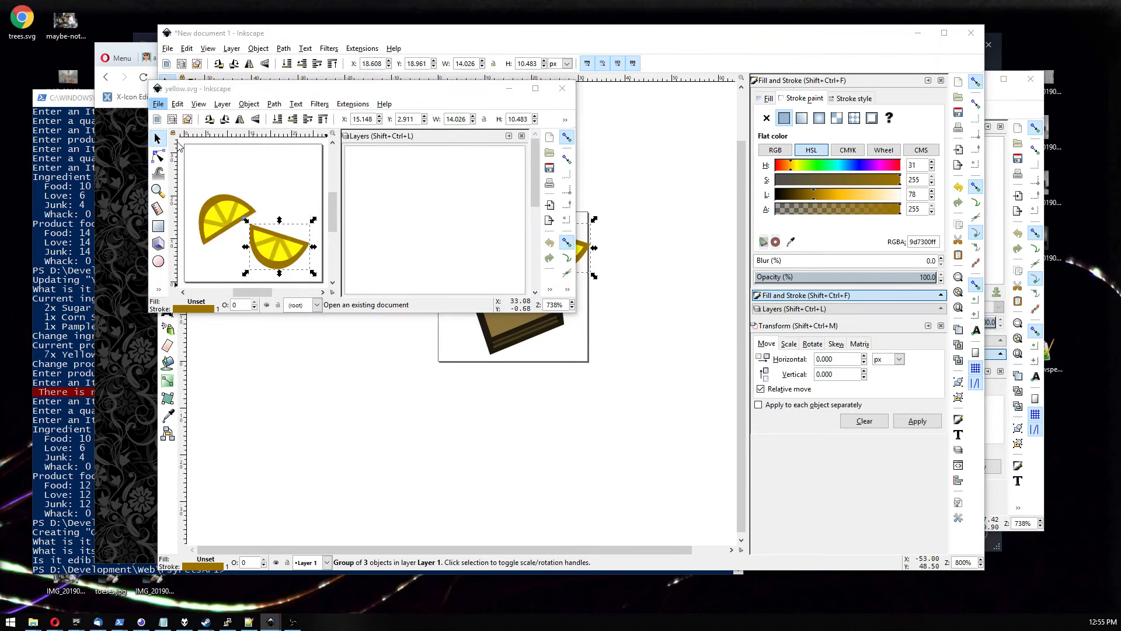
click(279, 249)
key(BackSpace)
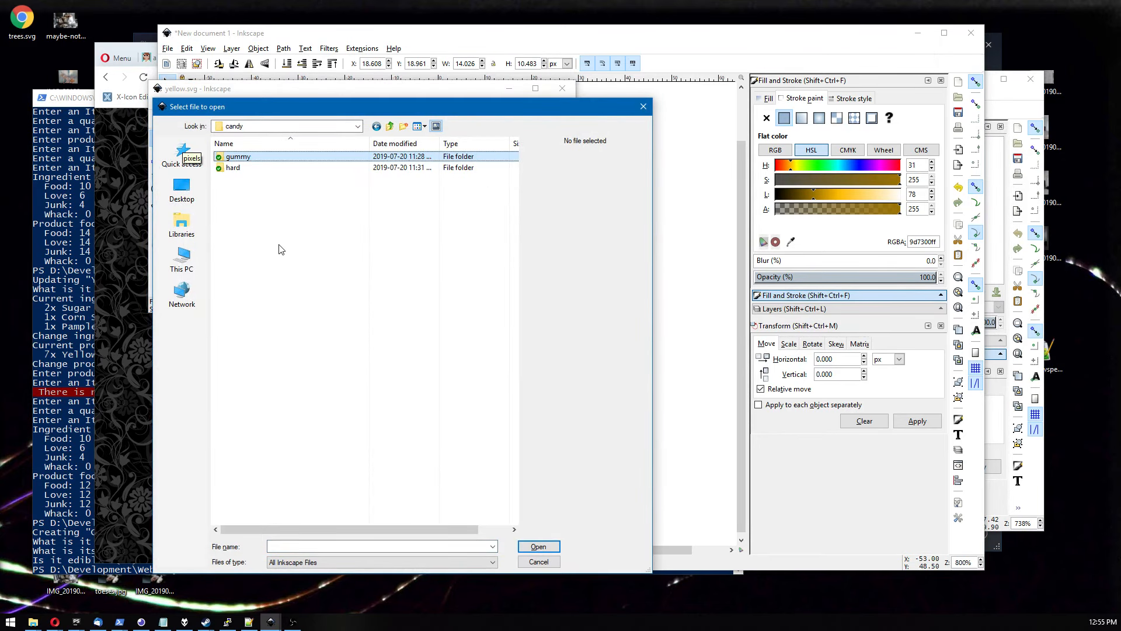
key(Down)
key(Return)
click(234, 156)
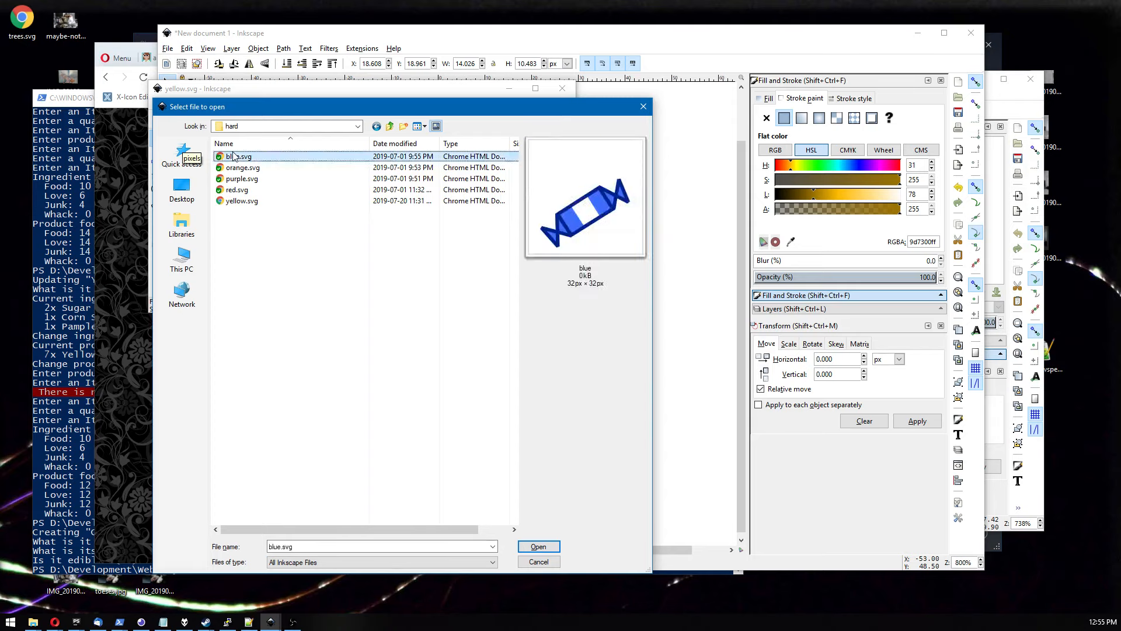
Preview the hard candy files and open blue.svg.
key(Down)
key(Down)
key(Down)
key(Down)
key(Up)
key(Up)
key(Up)
key(Up)
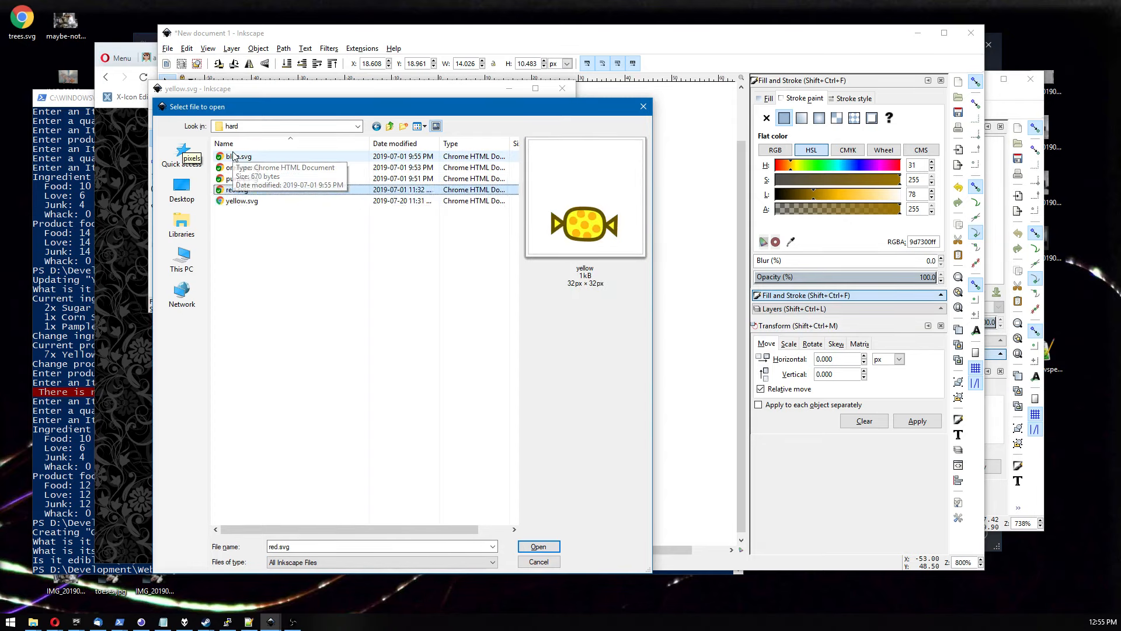
key(Down)
key(Down)
key(Down)
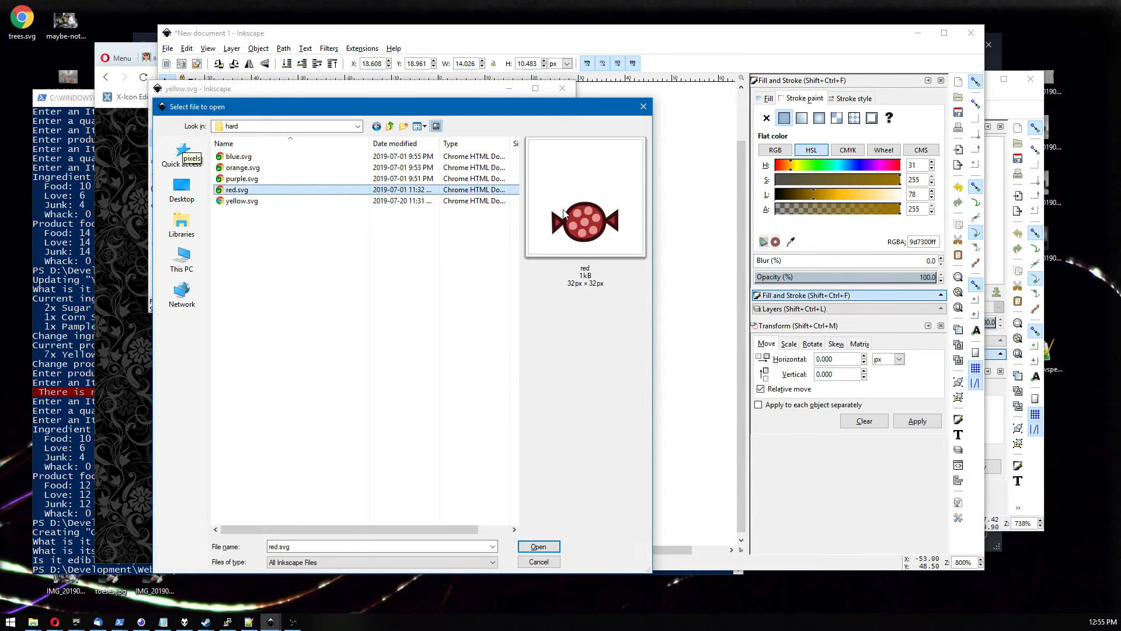
key(Down)
key(Up)
key(Up)
key(Up)
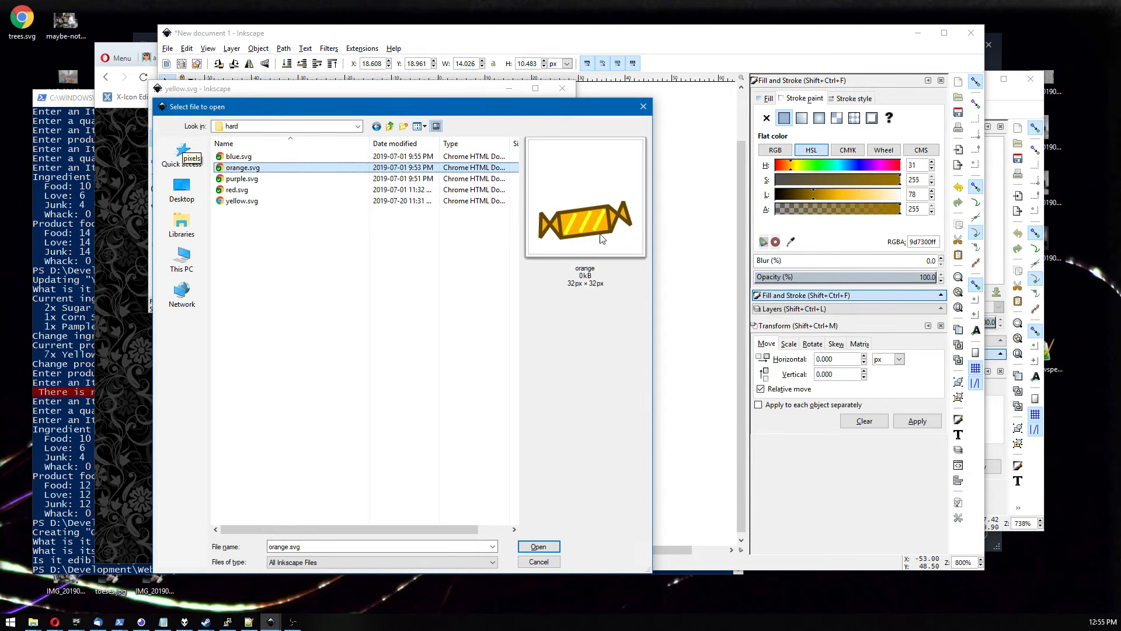
key(Up)
key(Escape)
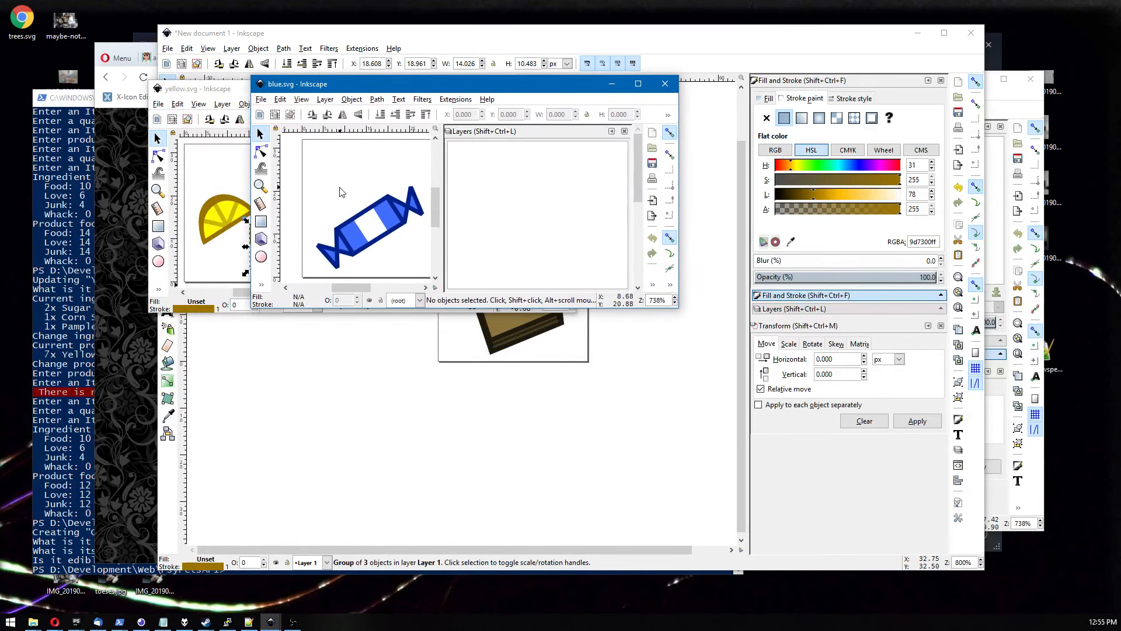
Copy the blue wrapped candy from blue.svg and paste it onto the book cover.
click(357, 220)
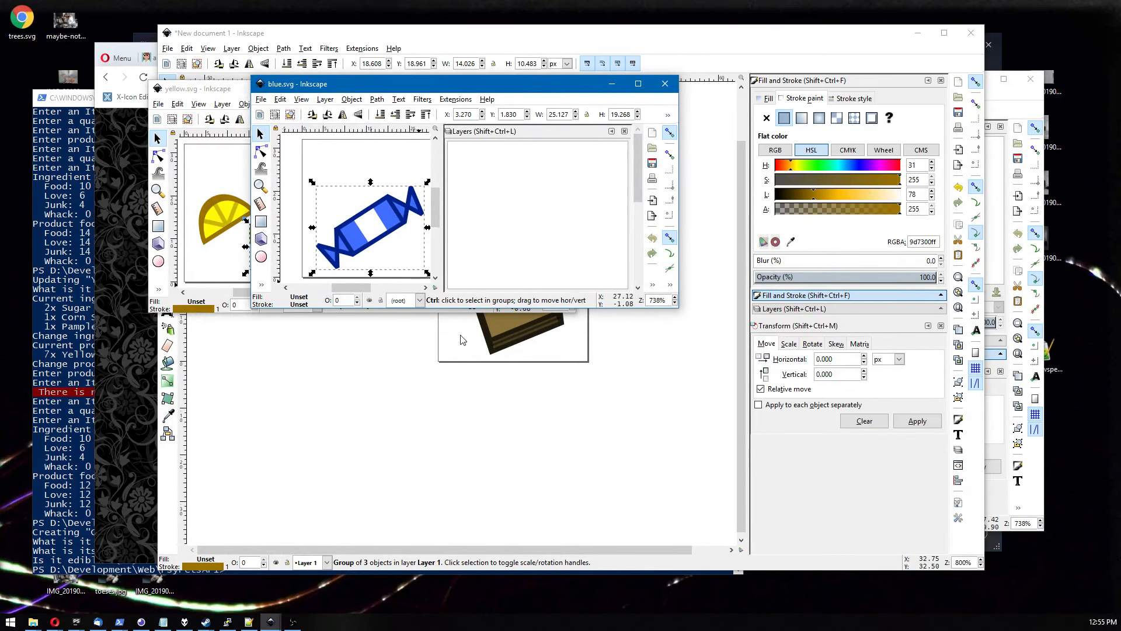
click(261, 85)
click(261, 86)
double_click(159, 89)
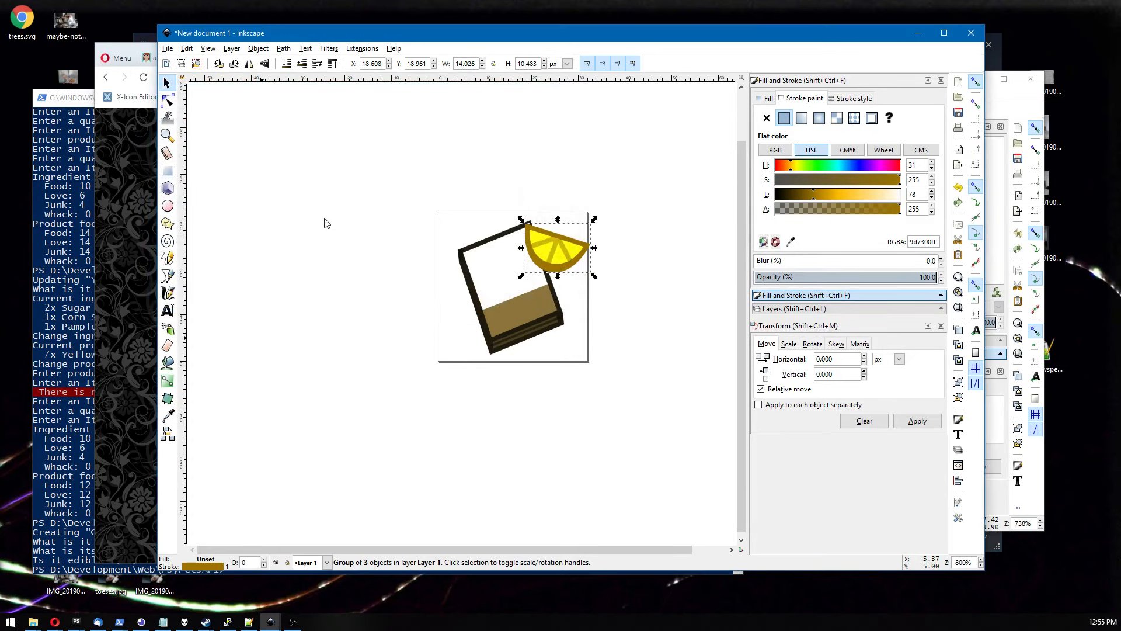
key(ctrl+v)
drag(418, 201, 325, 200)
drag(244, 221, 486, 312)
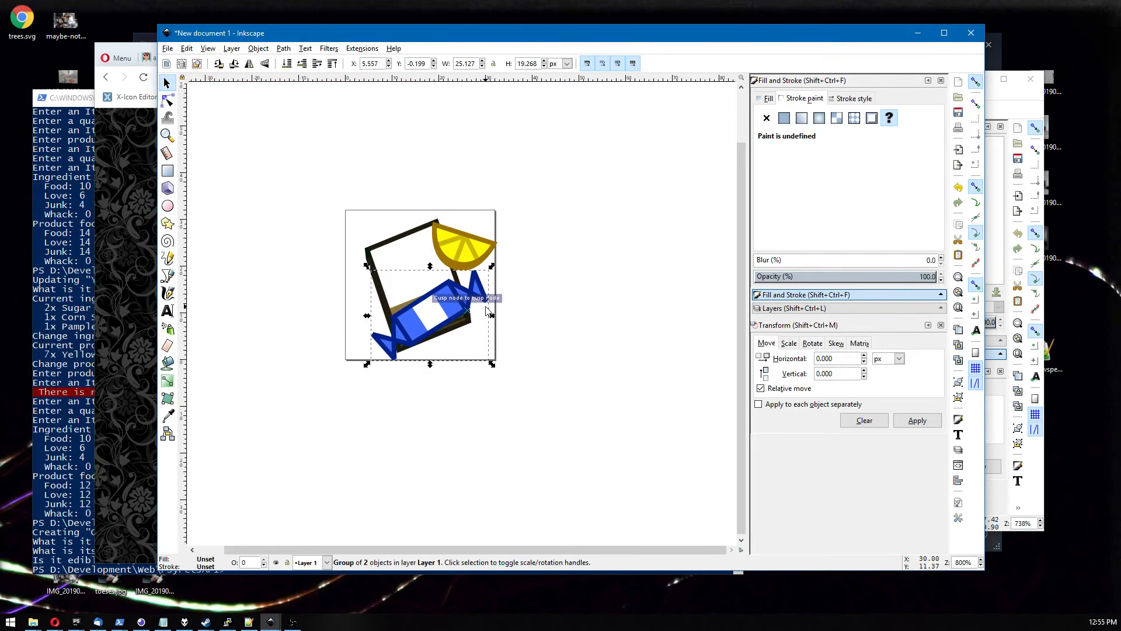
Shrink the blue candy to about 10 × 12 px and place it inside the book above the brown filling.
drag(492, 359, 421, 289)
click(411, 282)
drag(375, 261, 438, 292)
scroll(491, 309, up, 1)
drag(365, 276, 367, 244)
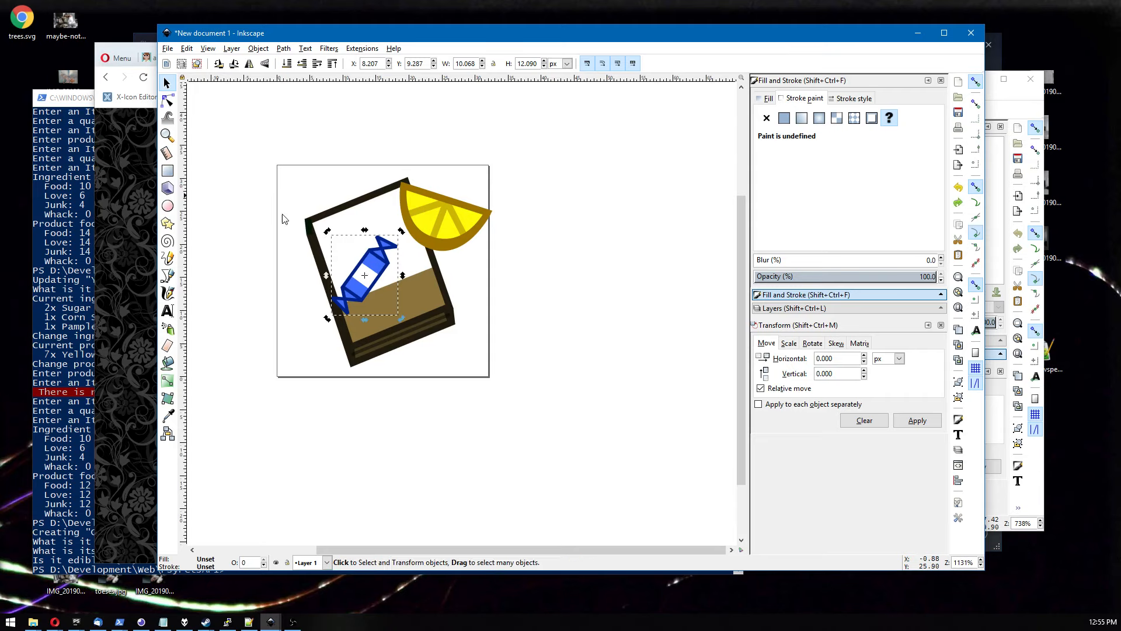
mouse_move(372, 282)
mouse_down()
mouse_move(370, 247)
mouse_move(383, 247)
mouse_move(376, 219)
mouse_move(385, 254)
mouse_move(436, 283)
mouse_move(377, 269)
mouse_up()
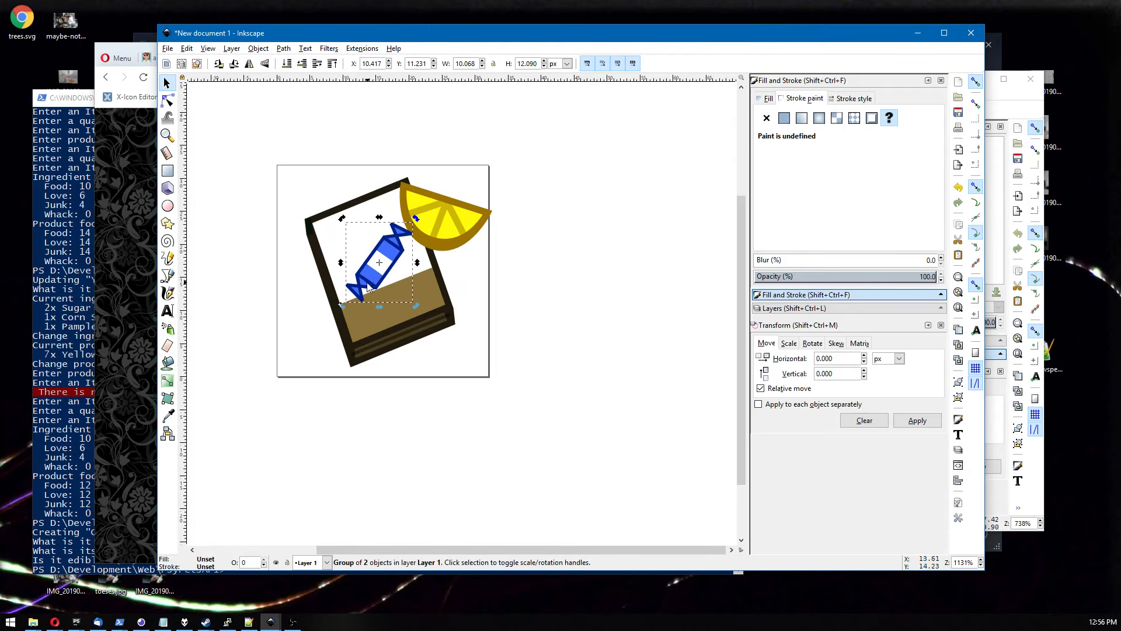
Shrink the lemon slice to about 6 × 4.5 px and move it onto the left of the brown filling.
click(314, 289)
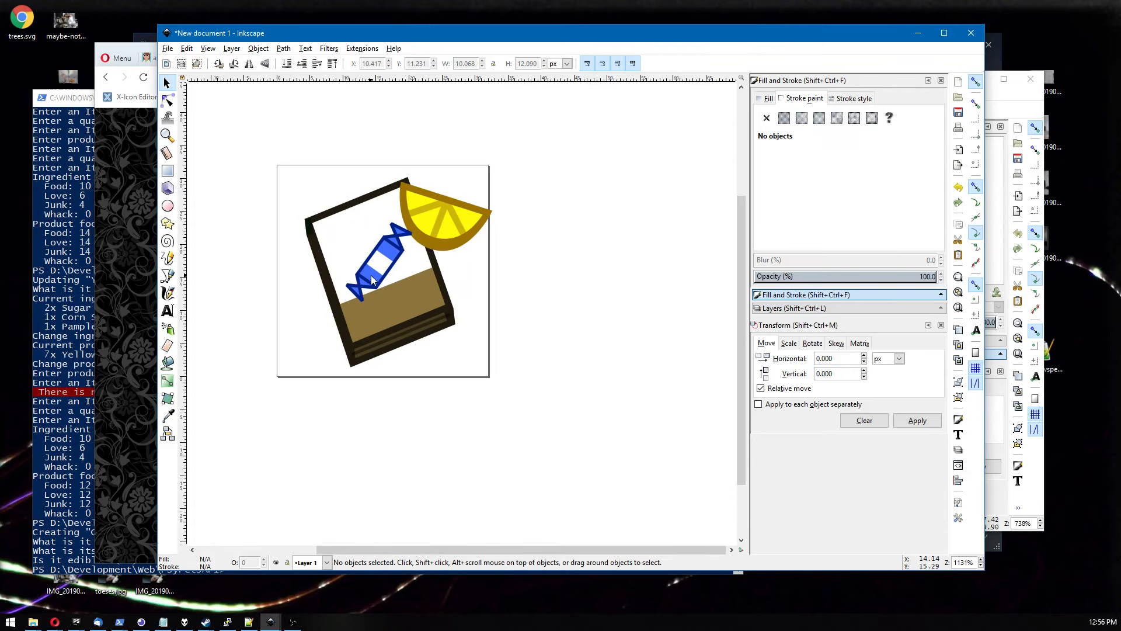
drag(372, 280, 410, 228)
ctrl+scroll(359, 273, up, 2)
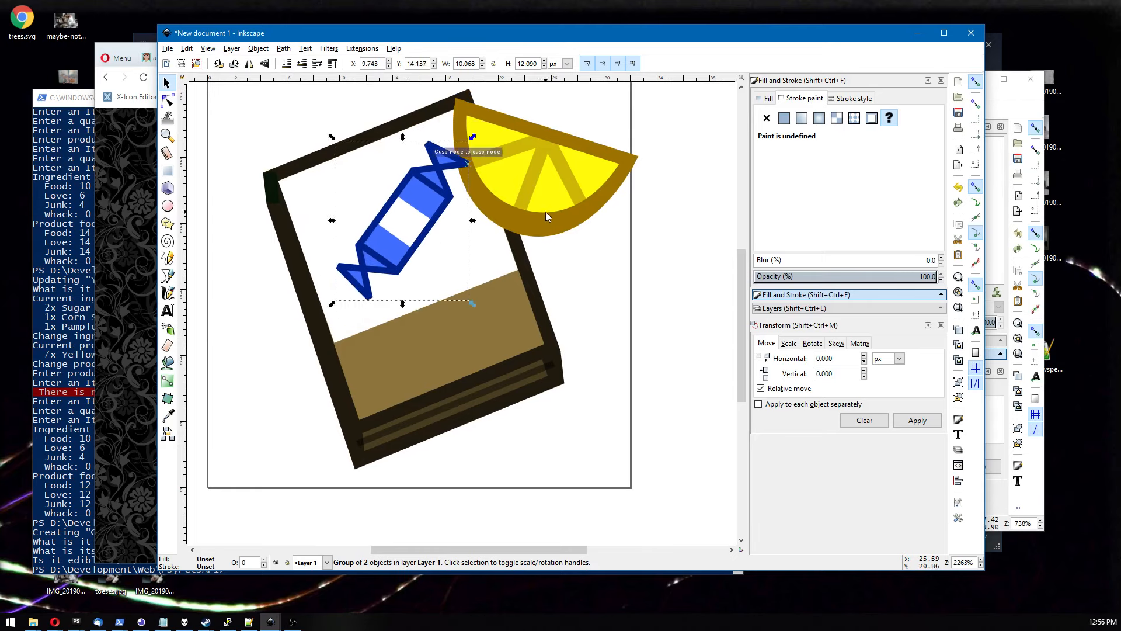
click(562, 181)
drag(562, 181, 476, 331)
drag(561, 394, 383, 343)
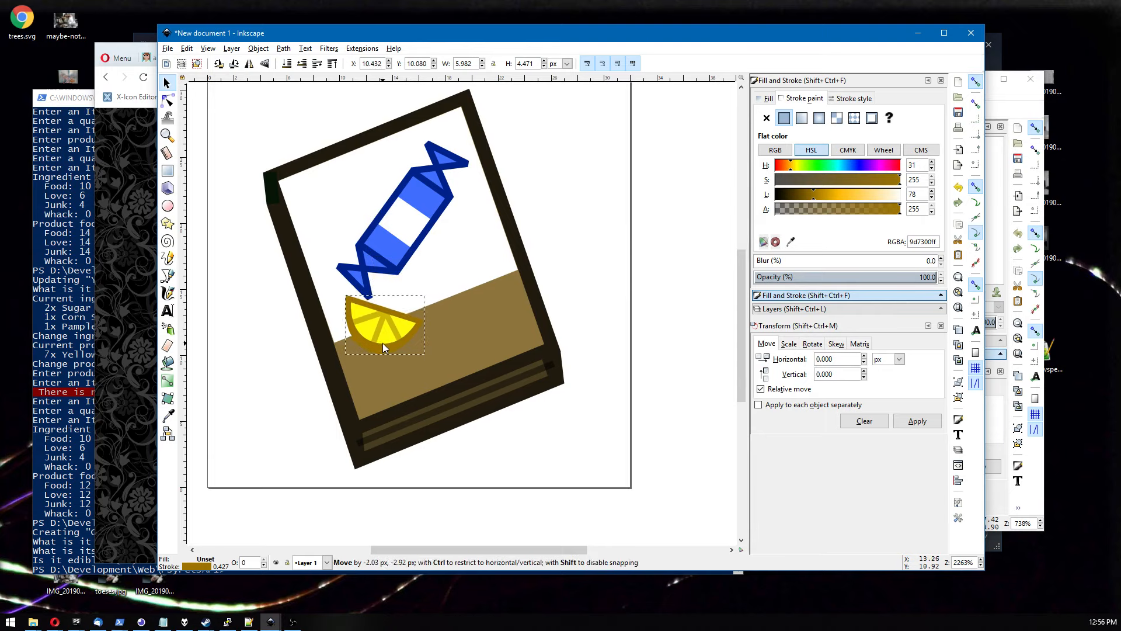
Scale the blue candy down to about 5.5 × 6.7 px and move it beside the lemon slice.
click(381, 220)
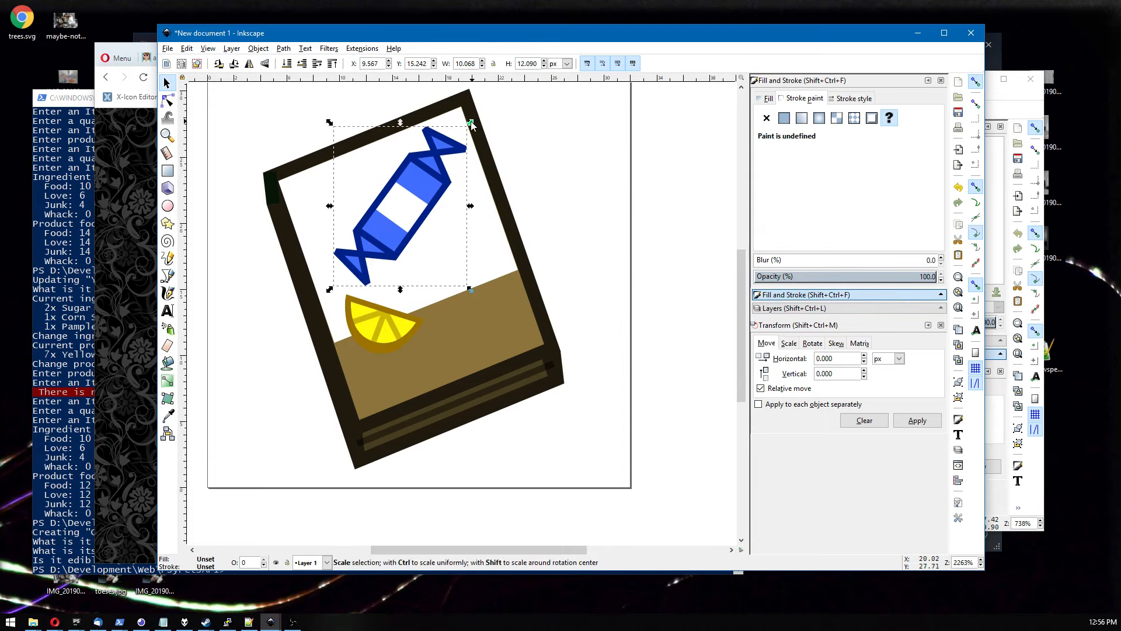
drag(469, 125, 411, 195)
drag(374, 242, 475, 290)
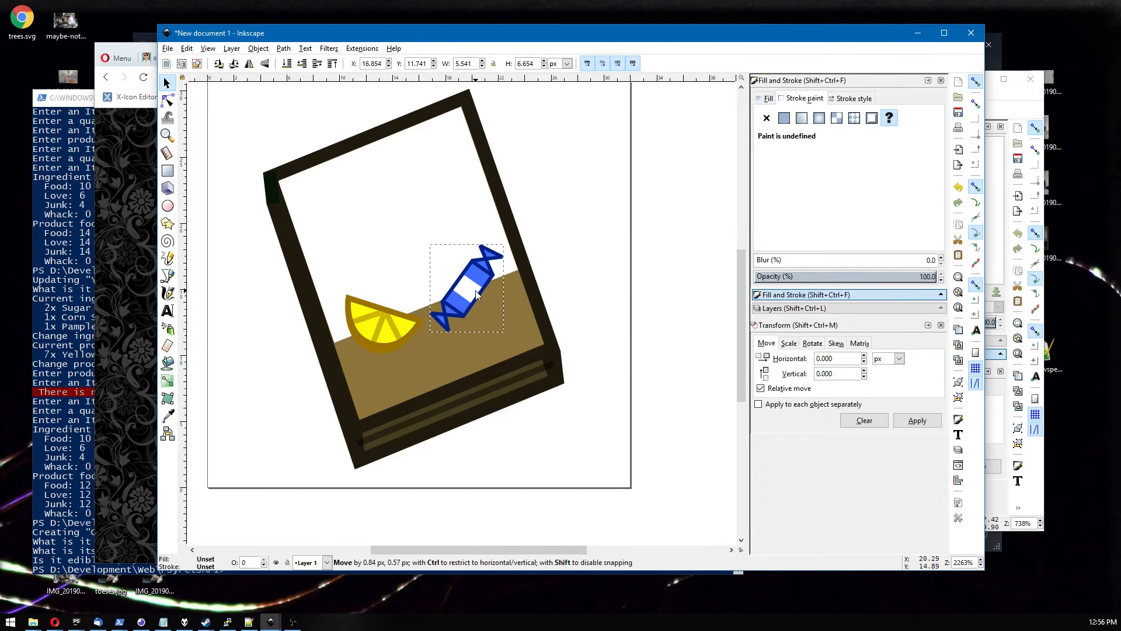
Check the icon at small size and nudge the candy slightly lower right.
scroll(533, 337, down, 6)
click(558, 367)
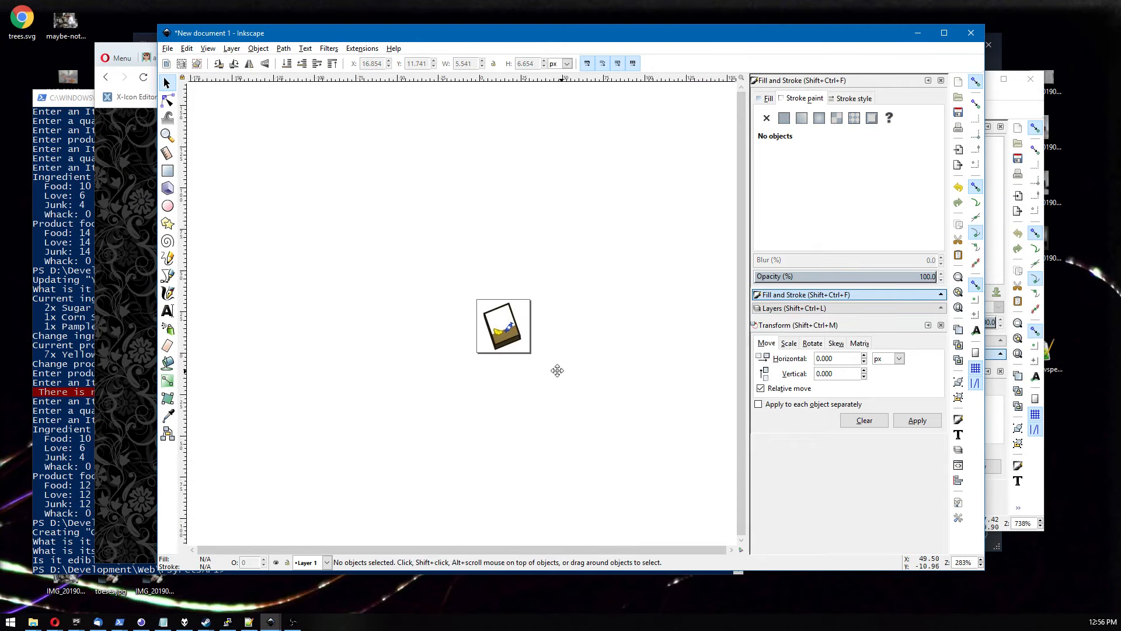
scroll(543, 371, down, 1)
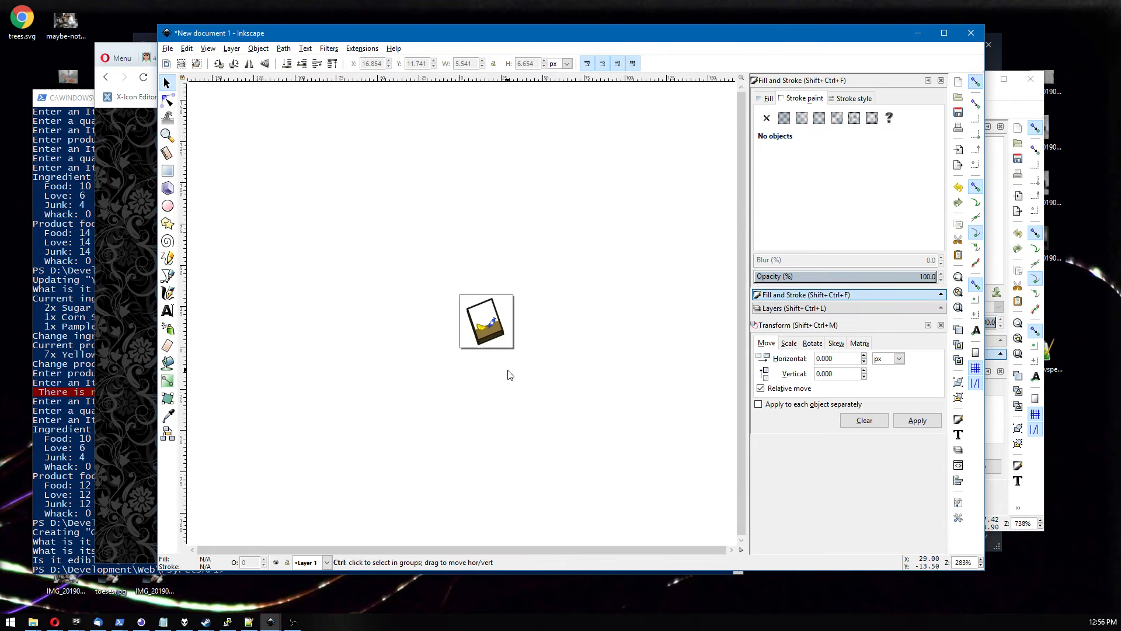
scroll(509, 374, up, 6)
scroll(477, 424, up, 8)
scroll(476, 425, up, 1)
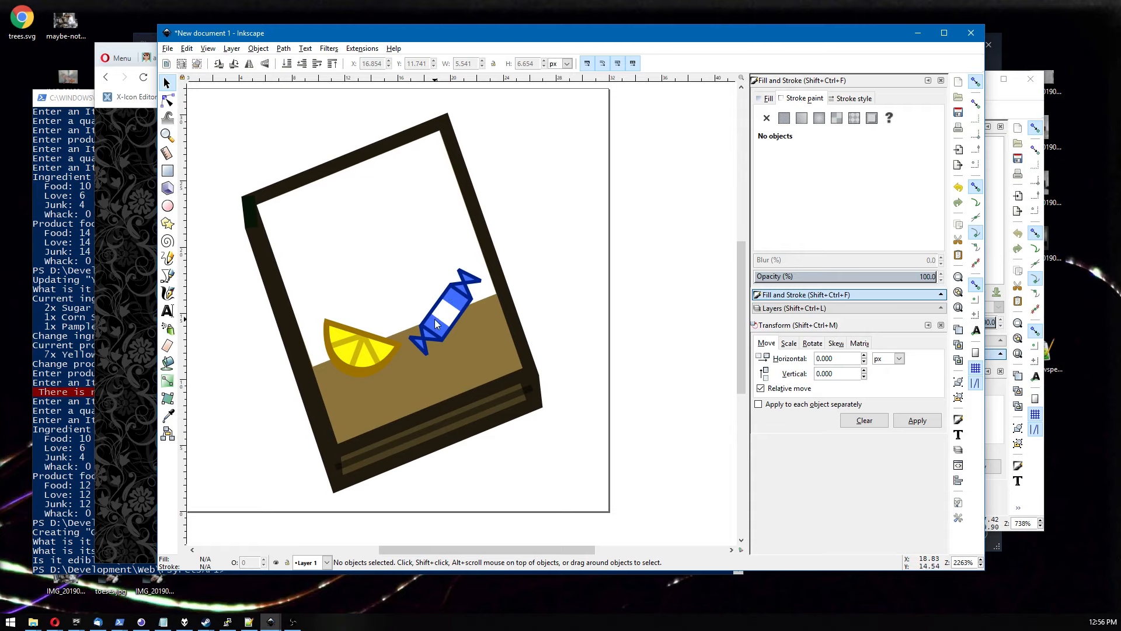
mouse_move(436, 322)
mouse_down()
mouse_move(441, 345)
mouse_move(447, 337)
mouse_up()
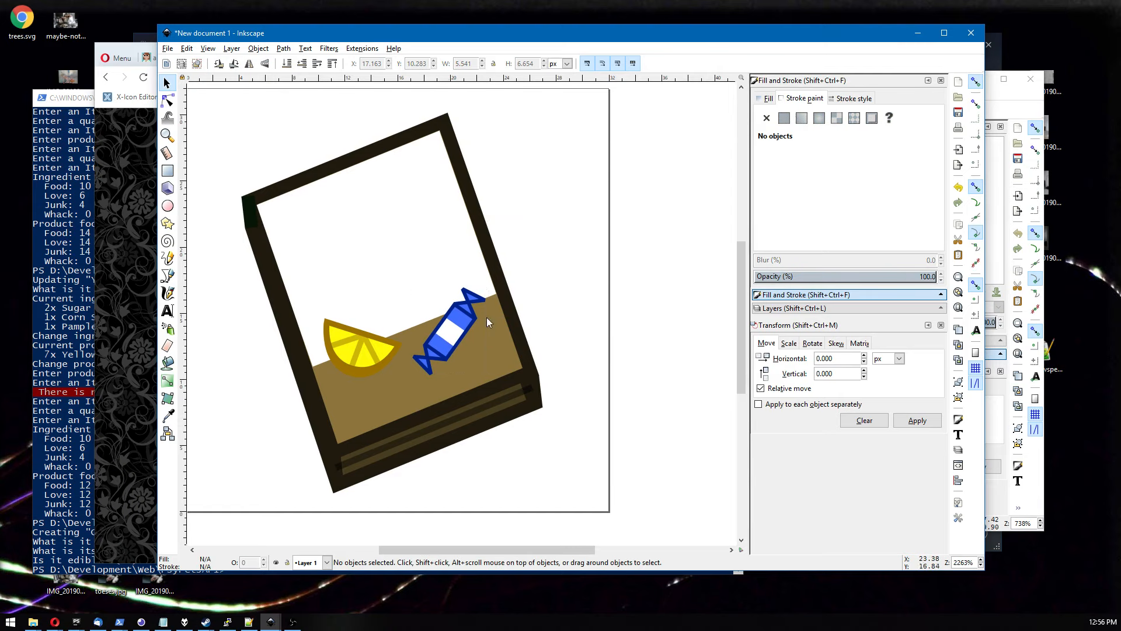
double_click(458, 336)
click(460, 338)
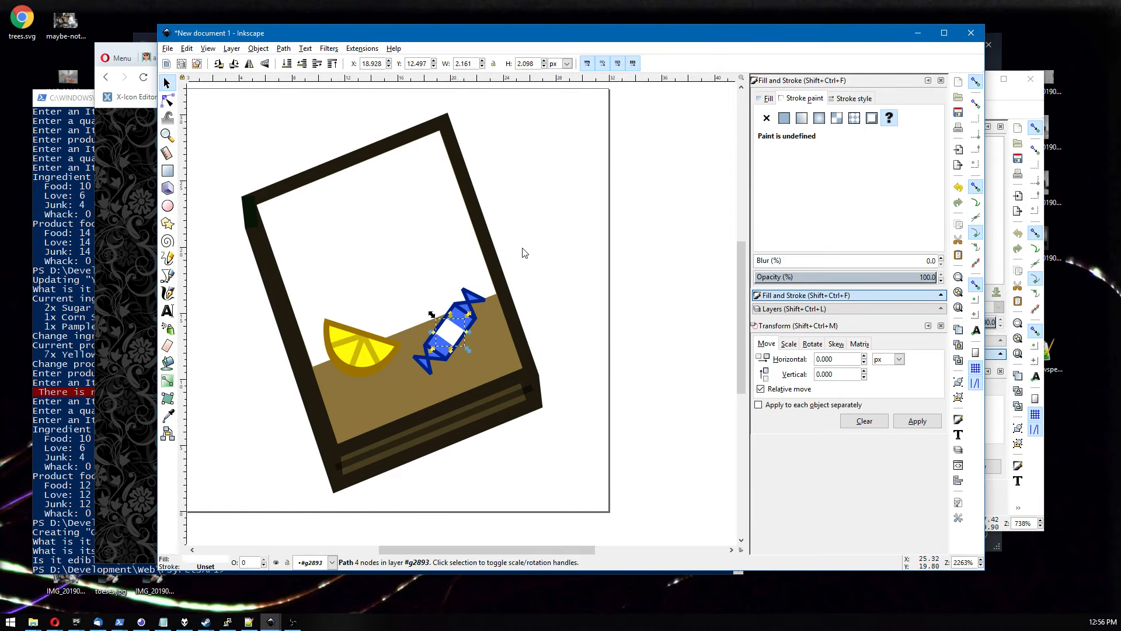
click(524, 242)
drag(457, 312, 469, 306)
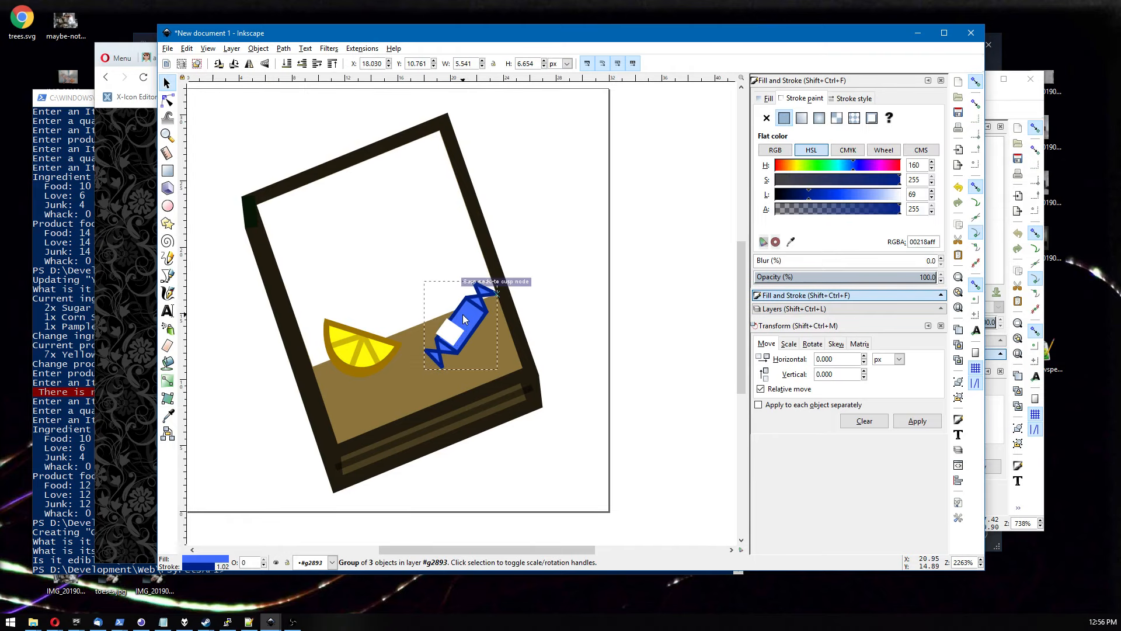
key(ctrl+z)
Shift the blue candy slightly up and to the right.
double_click(569, 283)
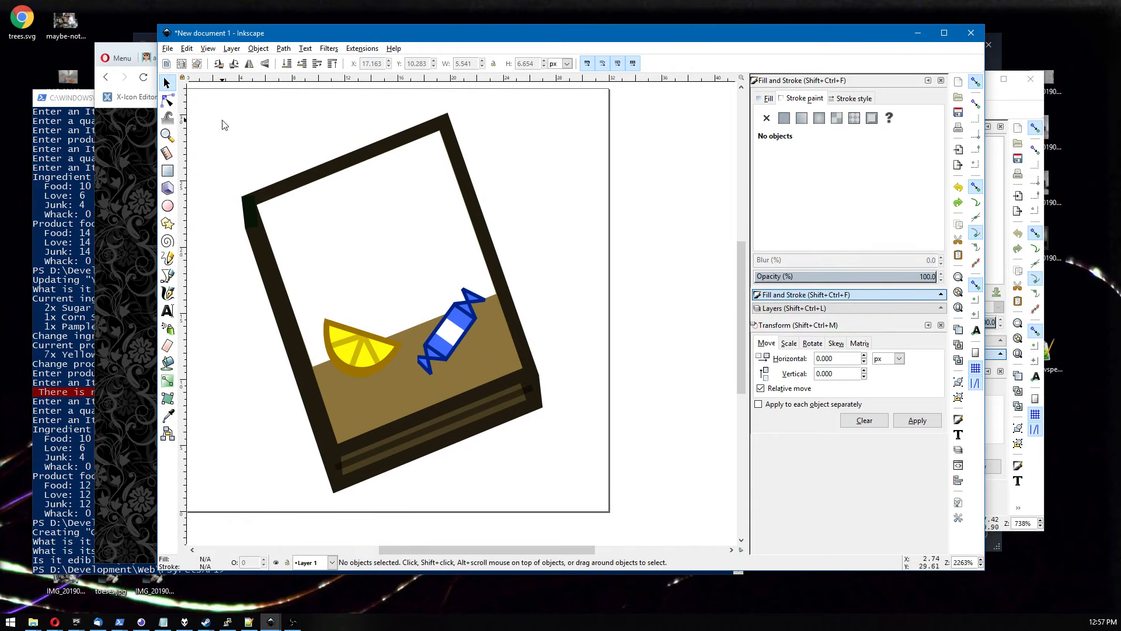
drag(454, 333, 458, 330)
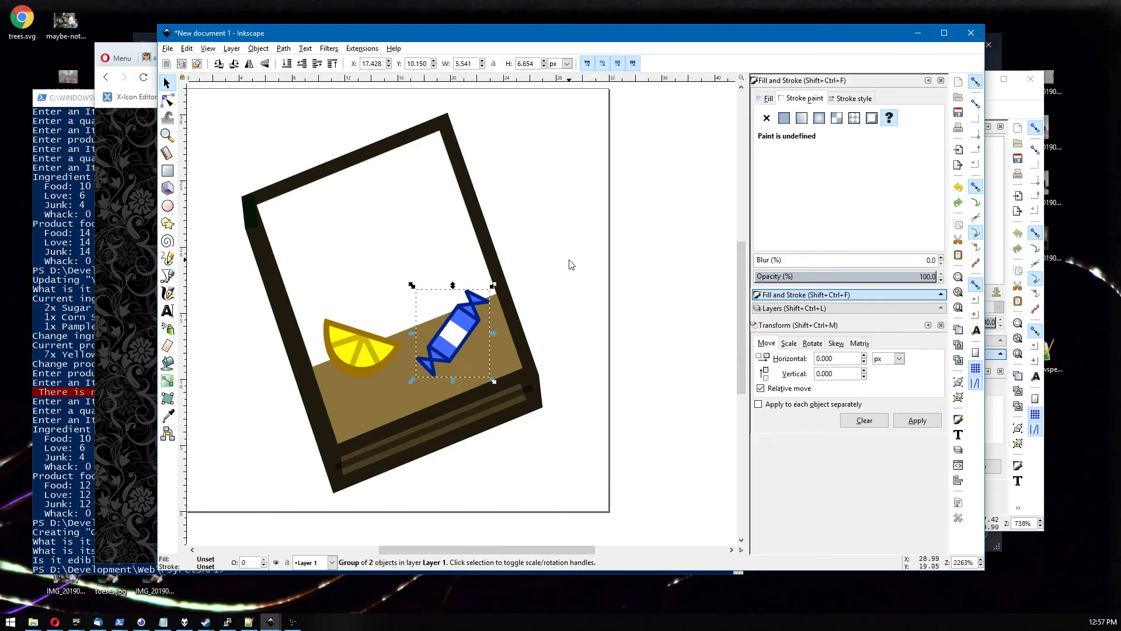
click(569, 260)
Set the stroke width of both the candy and the lemon slice to 1 px.
click(443, 328)
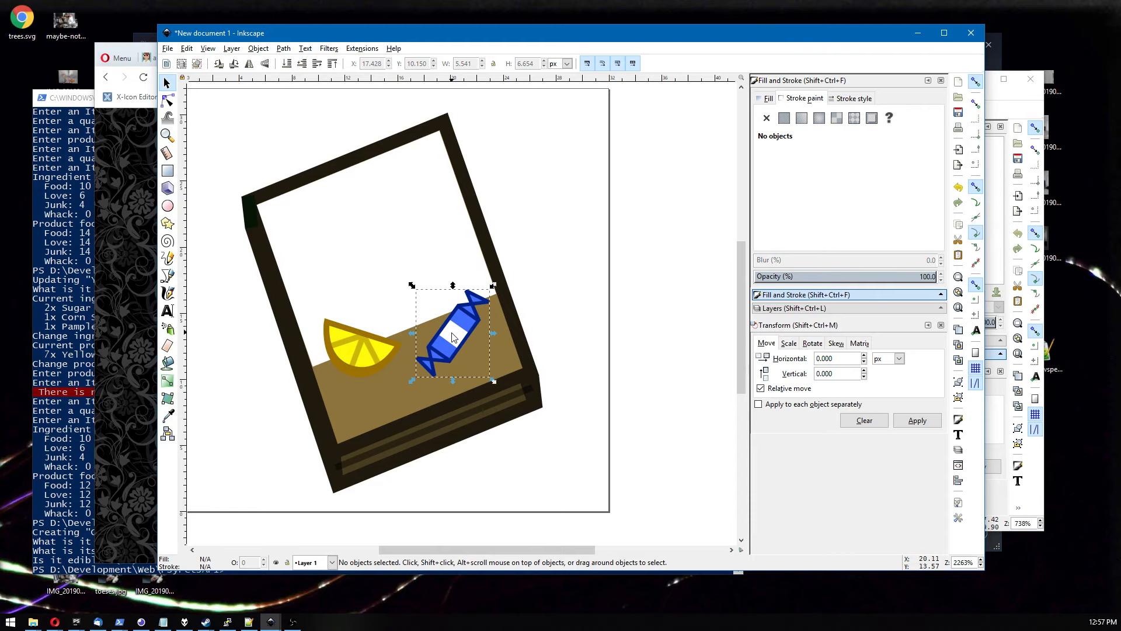
shift+click(372, 345)
click(838, 102)
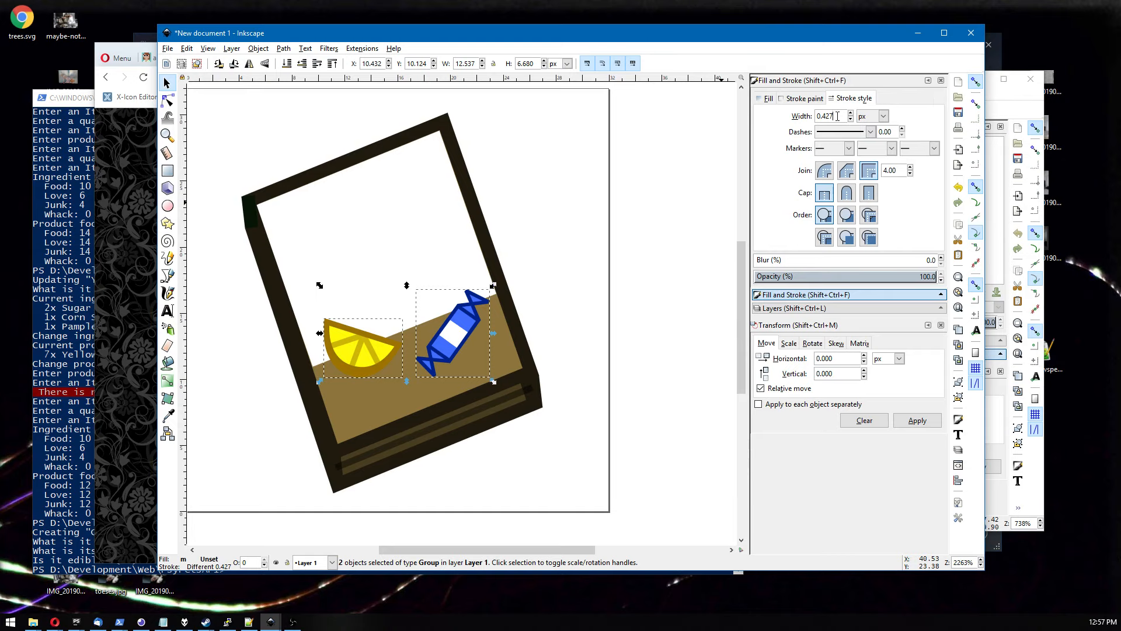
key(Return)
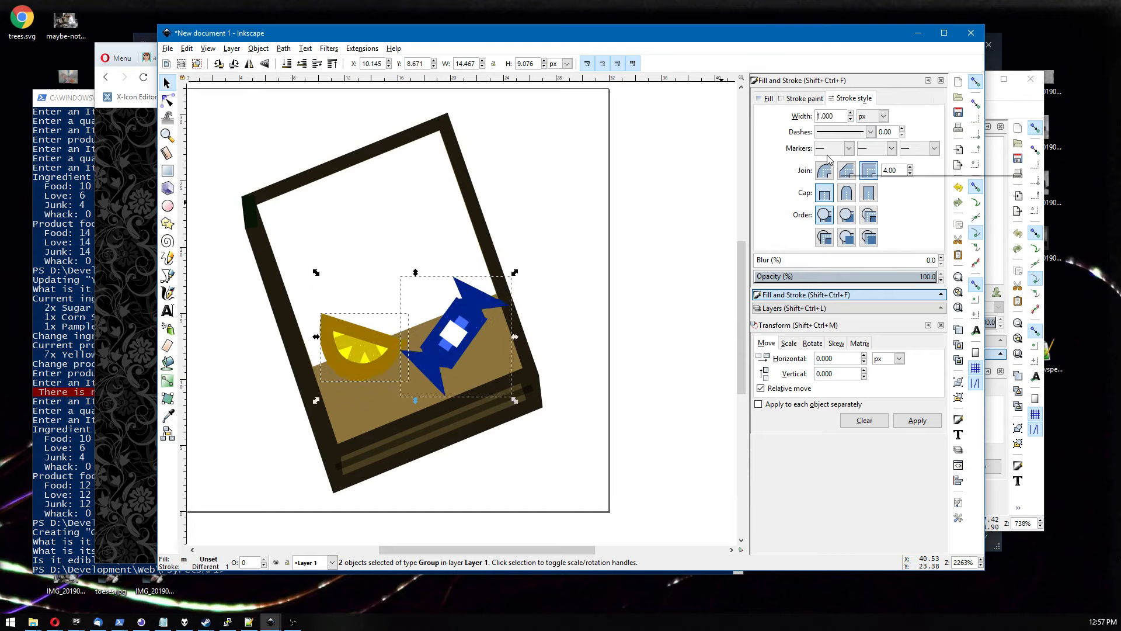
click(606, 233)
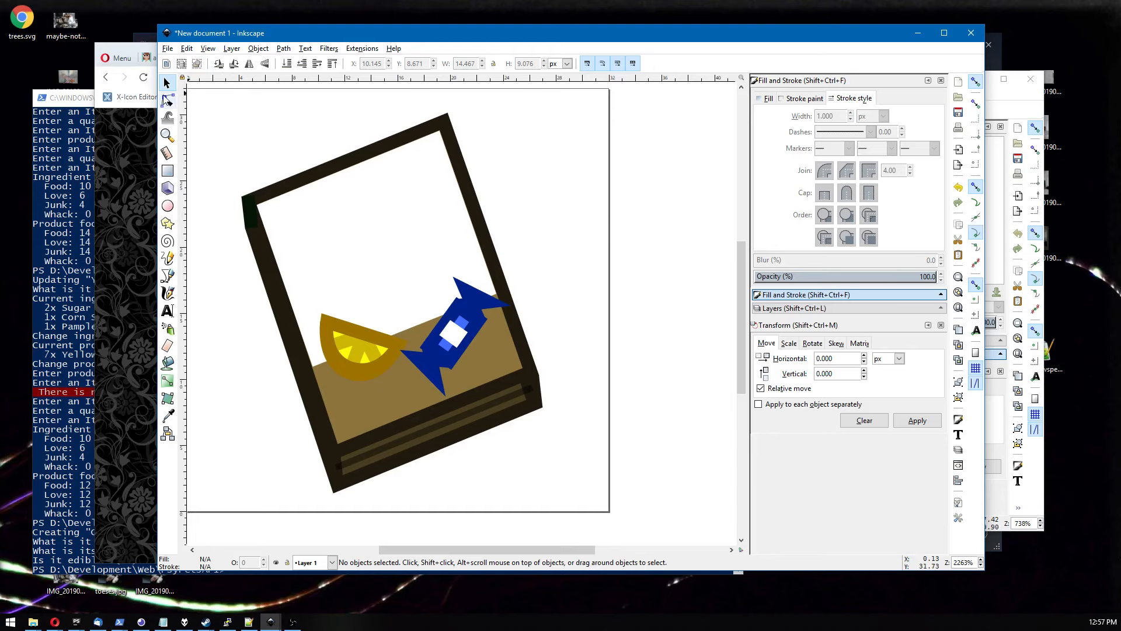
Narrow the white highlight on the blue candy by moving its corner nodes inward with the node tool.
click(168, 101)
click(454, 334)
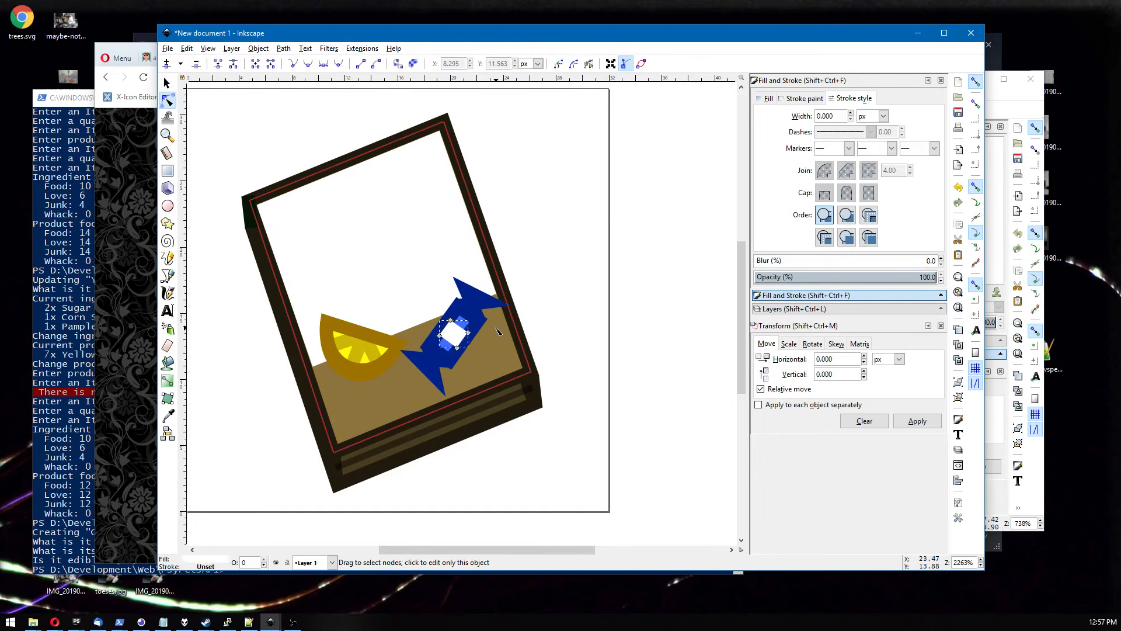
scroll(497, 331, up, 3)
click(377, 316)
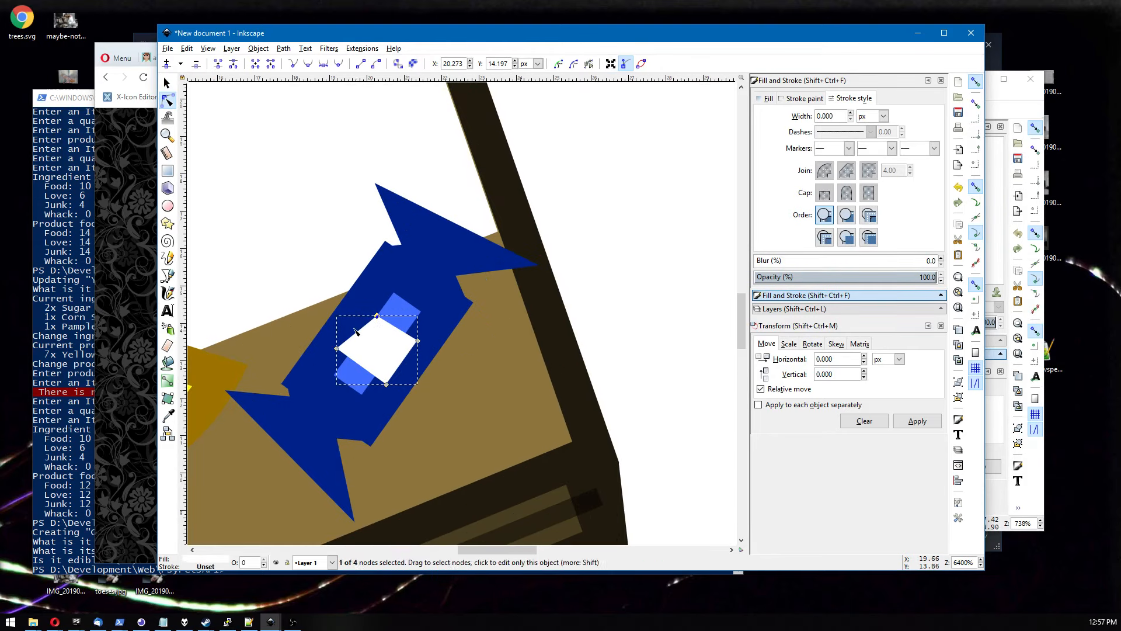
drag(337, 349, 380, 374)
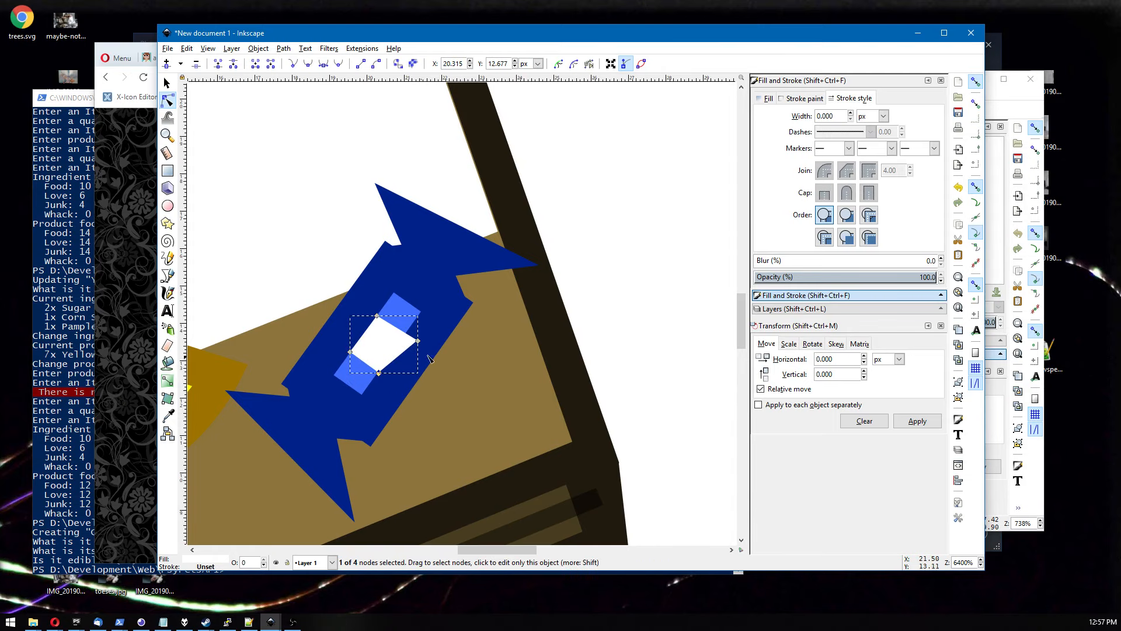
drag(419, 341, 357, 350)
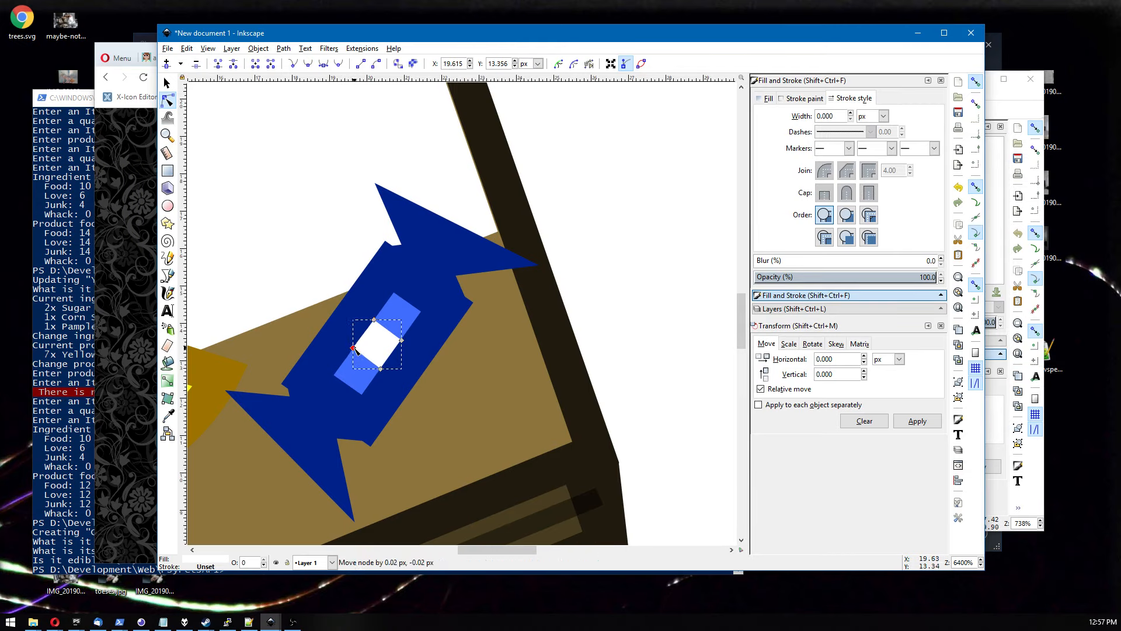
Reshape the candy's lower-left wrapper end by dragging two of its nodes closer together.
click(318, 379)
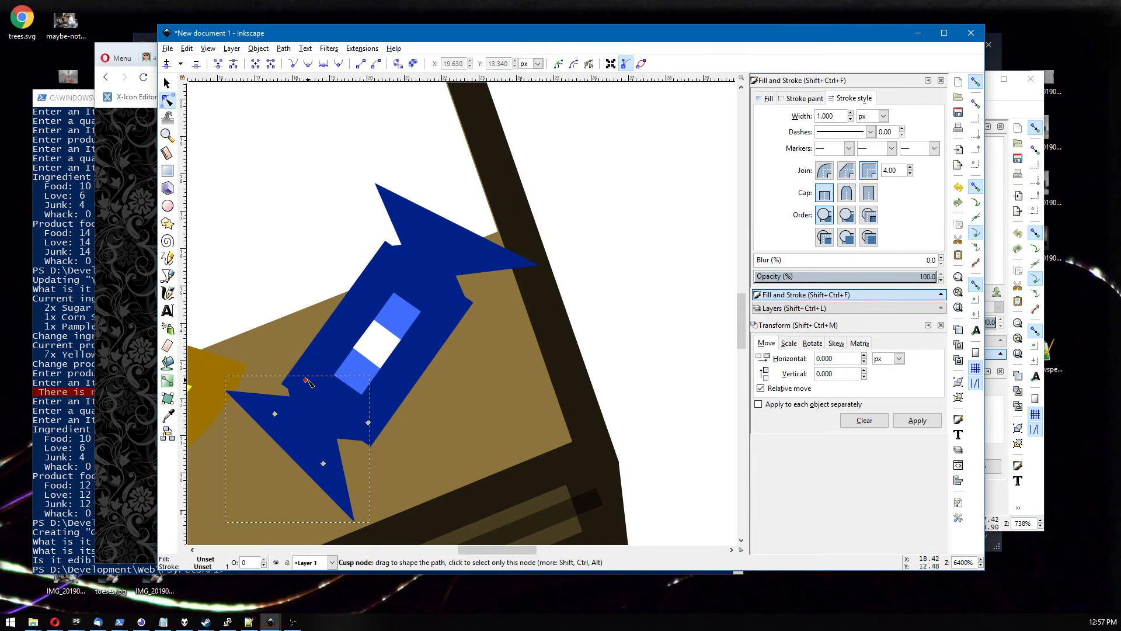
drag(276, 415, 291, 428)
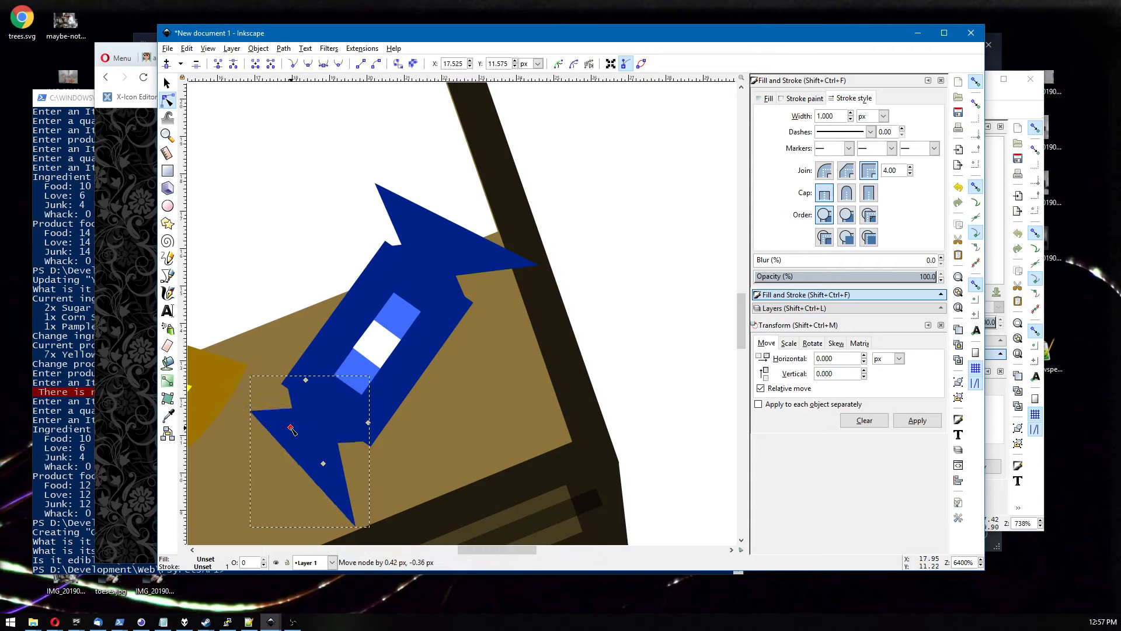
drag(326, 465, 292, 428)
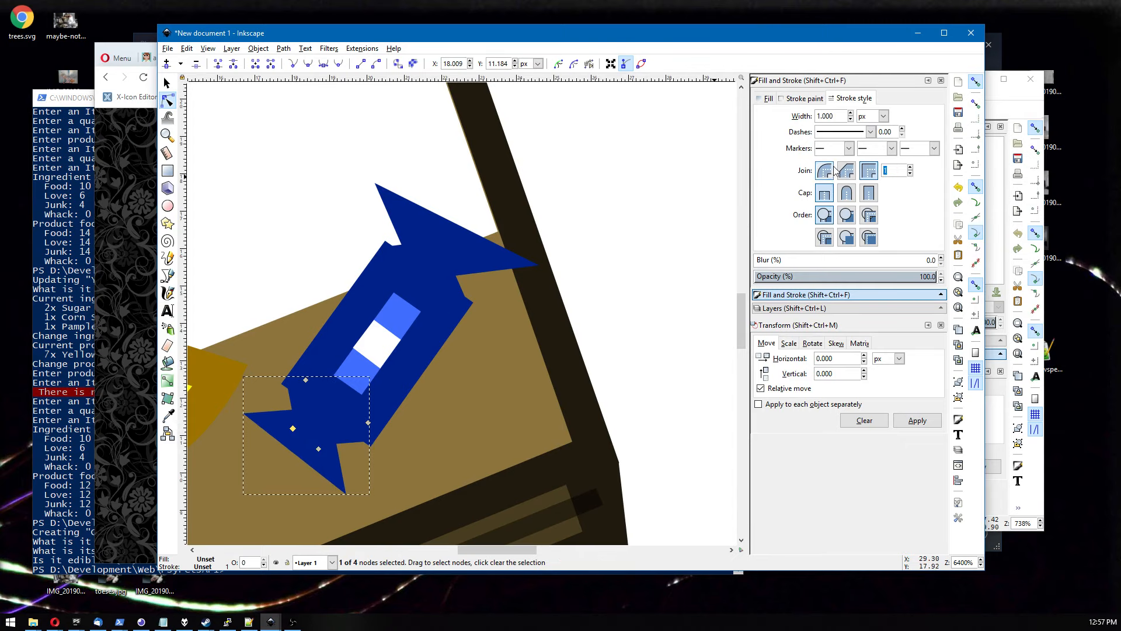
key(Return)
key(ctrl+z)
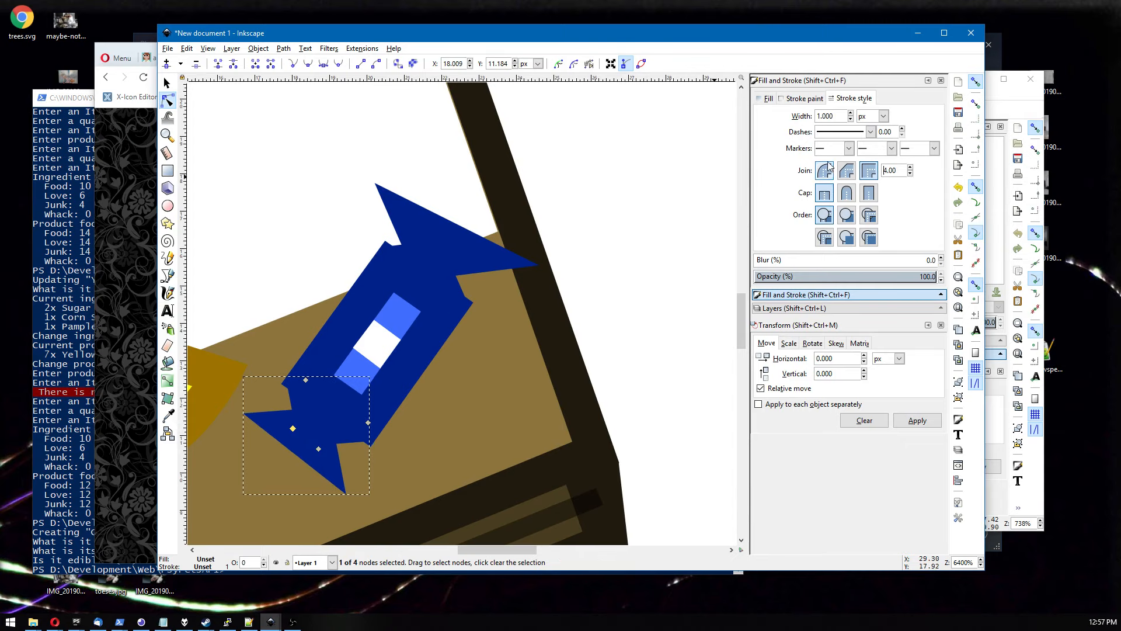
Select the nodes of the candy's upper wrapper end and nudge them up and to the left.
click(423, 214)
drag(413, 223, 461, 251)
drag(390, 266, 390, 266)
key(alt+Up)
key(alt+Up)
key(alt+Up)
key(alt+Up)
key(alt+Up)
key(alt+Up)
key(alt+Up)
key(alt+Up)
key(alt+Up)
key(alt+Up)
key(alt+Left)
key(alt+Left)
key(alt+Left)
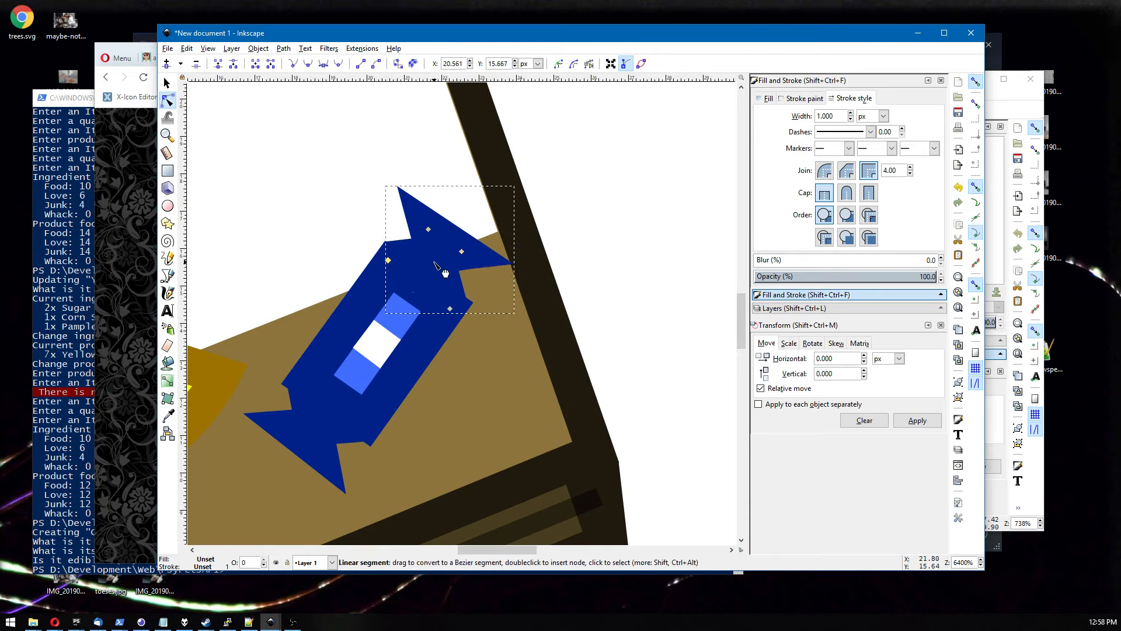
click(449, 309)
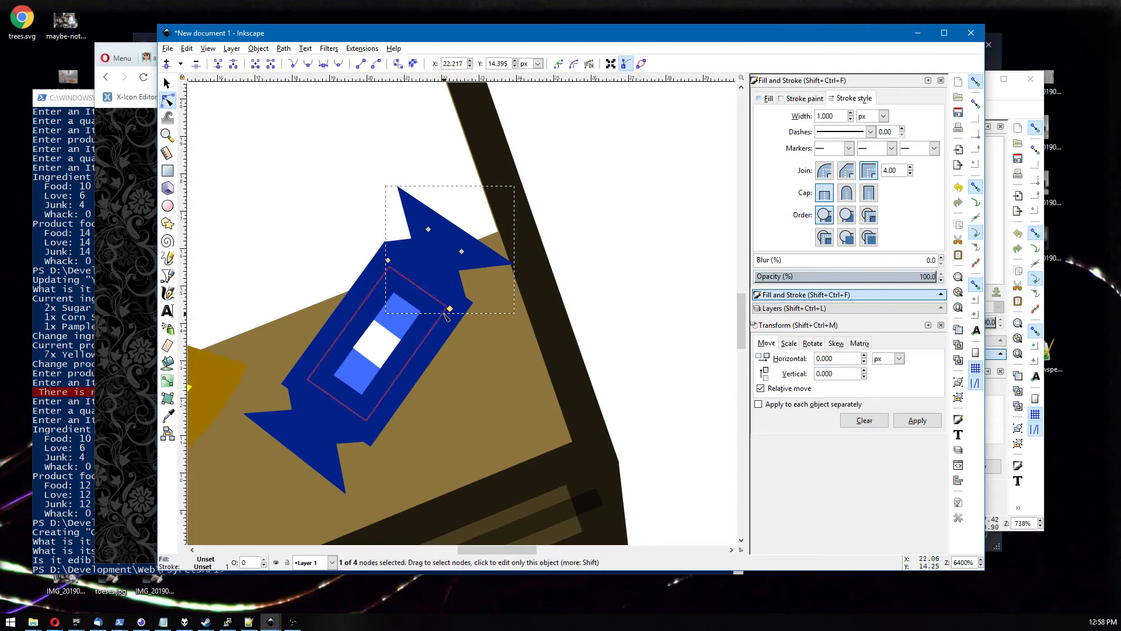
mouse_move(450, 310)
mouse_down()
mouse_move(455, 318)
mouse_move(456, 309)
mouse_up()
key(ctrl+z)
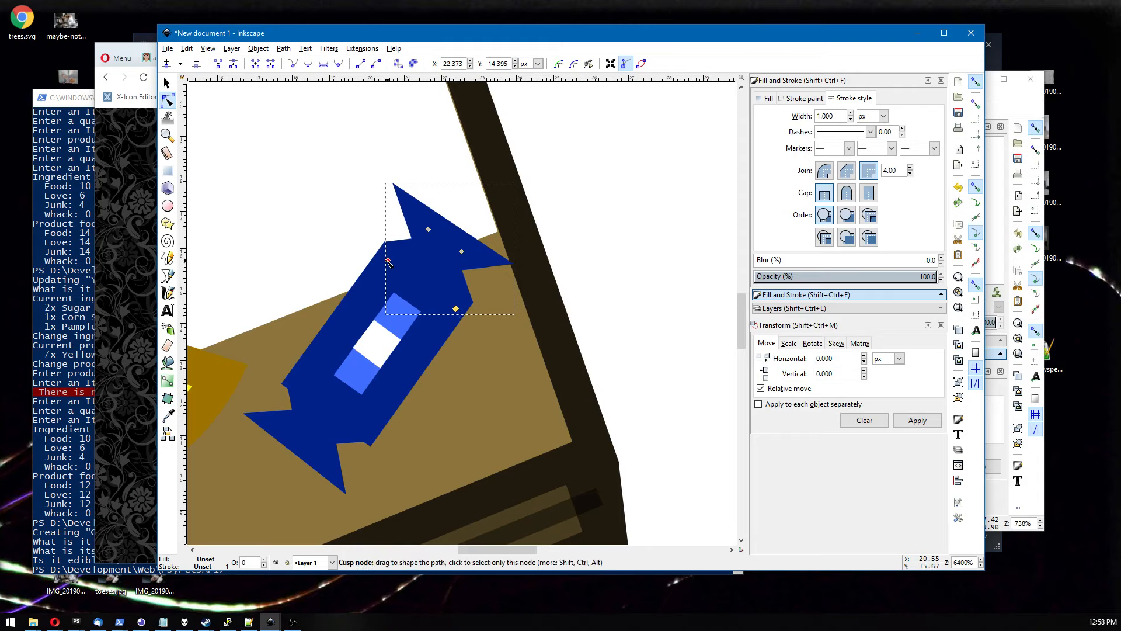
Fine-tune individual node positions on both wrapper ends of the candy.
drag(387, 260, 389, 262)
click(305, 381)
drag(304, 379, 300, 380)
key(ctrl+z)
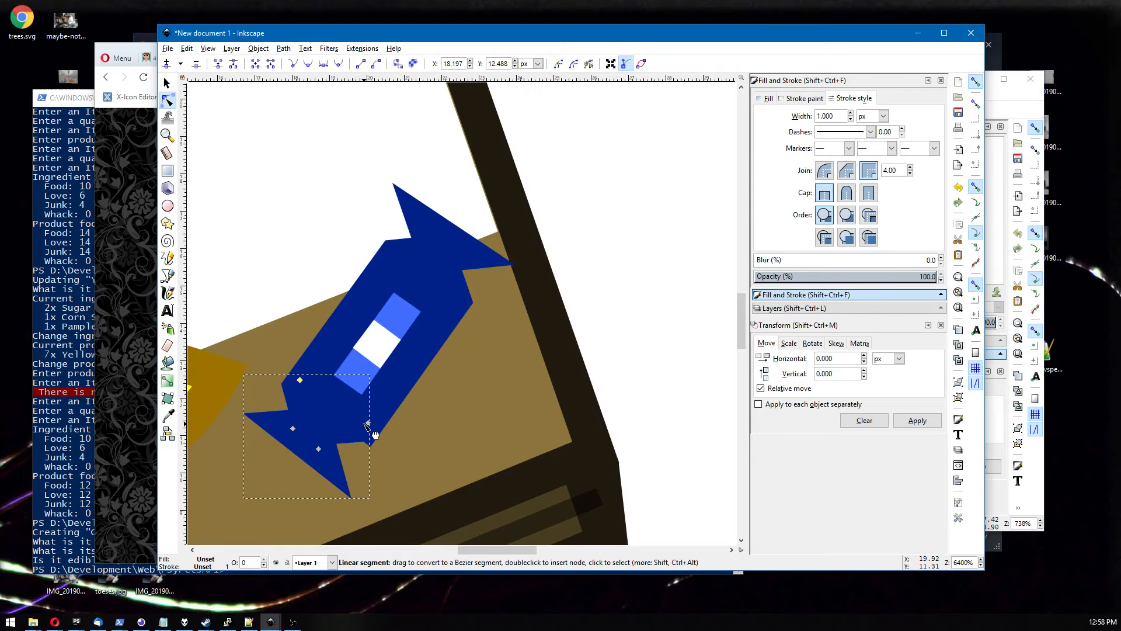
drag(369, 422, 370, 428)
click(319, 452)
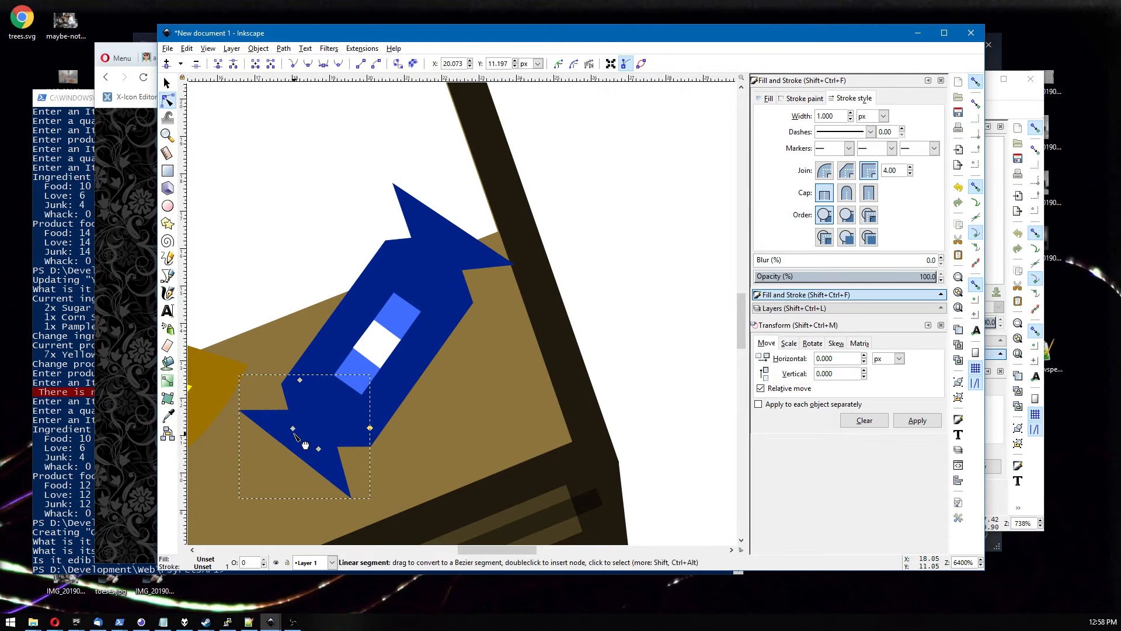
mouse_move(320, 452)
mouse_down()
mouse_move(311, 472)
mouse_move(318, 460)
mouse_up()
click(413, 240)
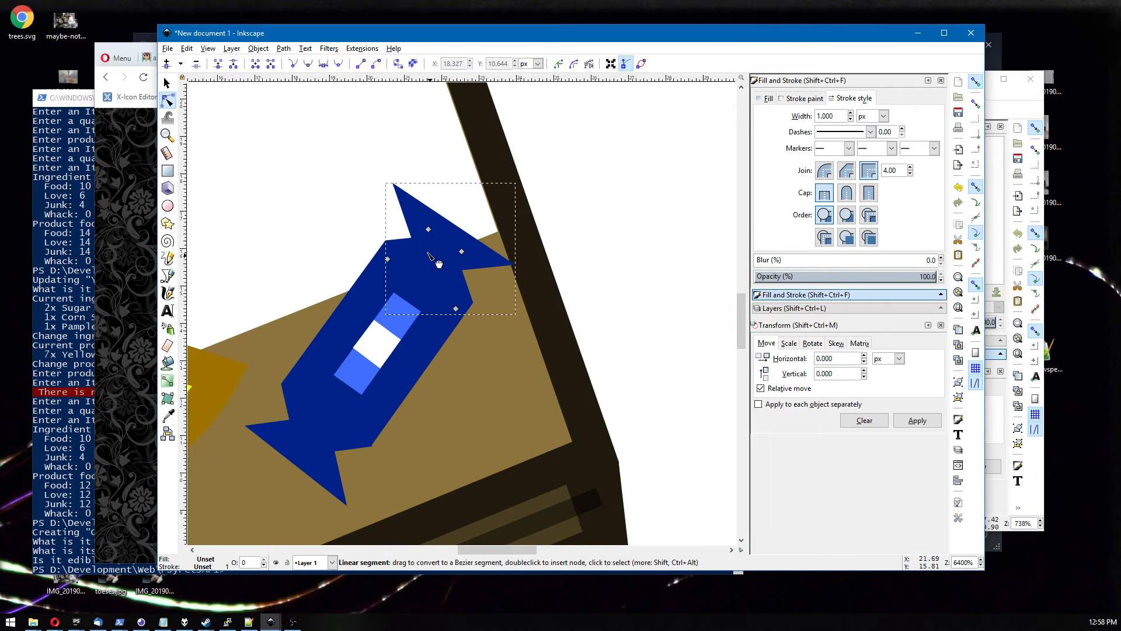
drag(463, 252, 473, 250)
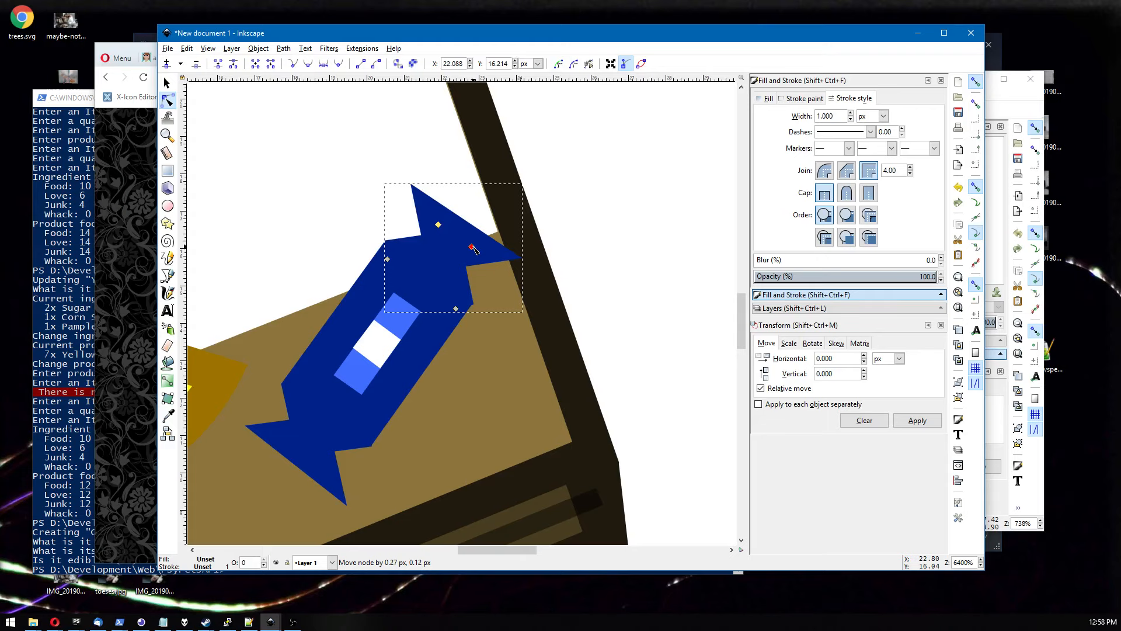
click(342, 457)
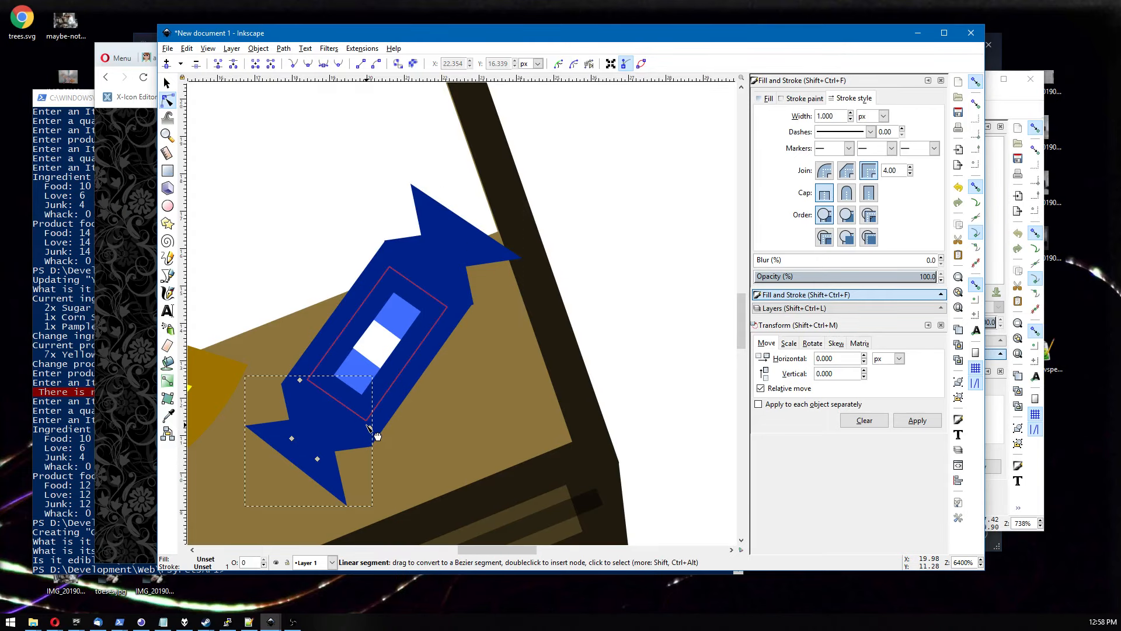
ctrl+scroll(376, 435, up, 3)
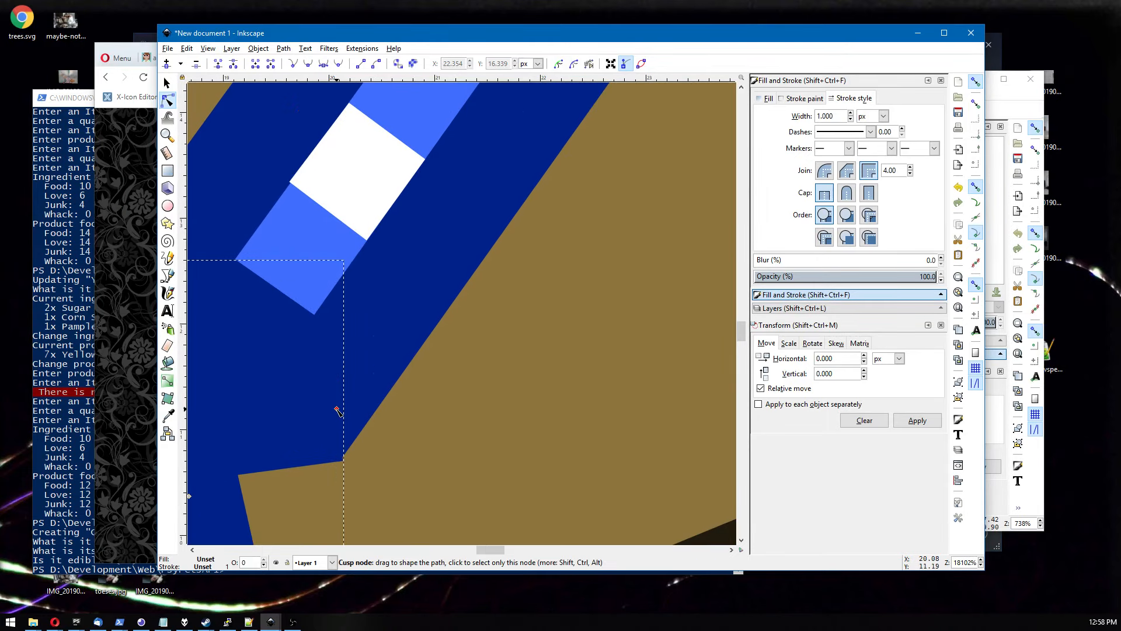
drag(336, 408, 332, 410)
key(ctrl+z)
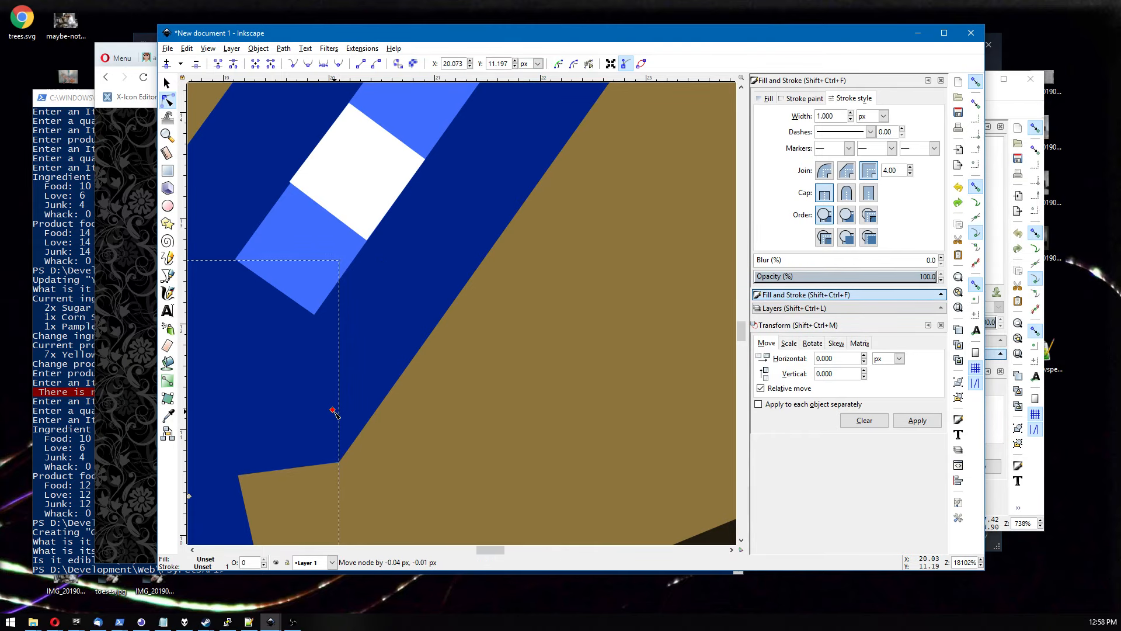
key(Escape)
ctrl+scroll(372, 421, down, 12)
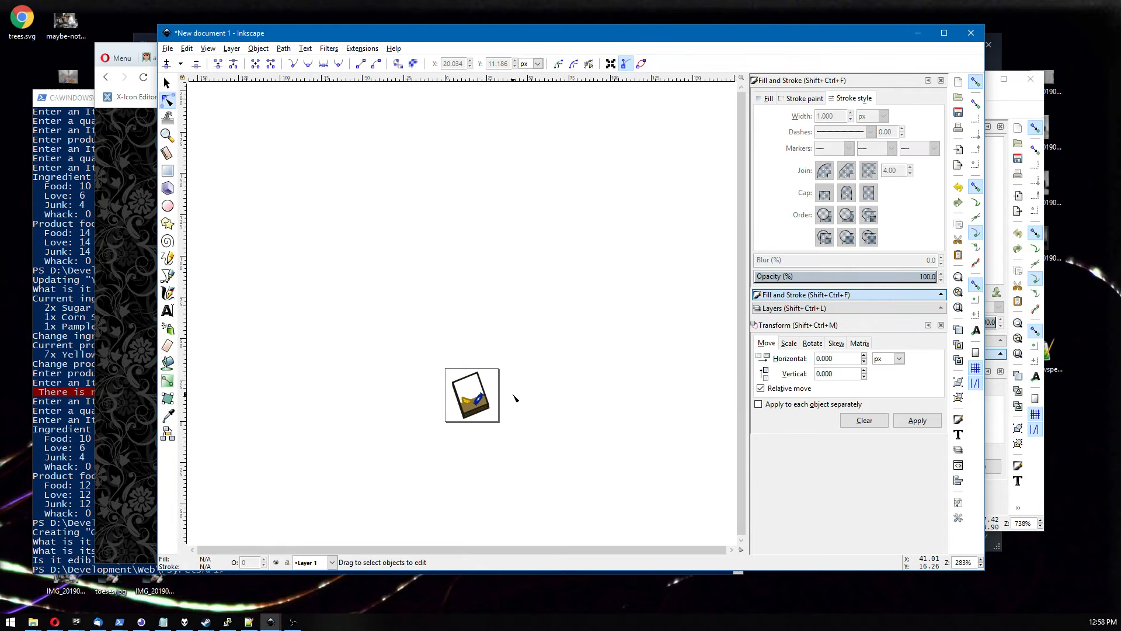
Inspect the lemon slice's inner segment nodes up close and the icon at small size.
ctrl+scroll(514, 396, up, 6)
drag(445, 399, 583, 298)
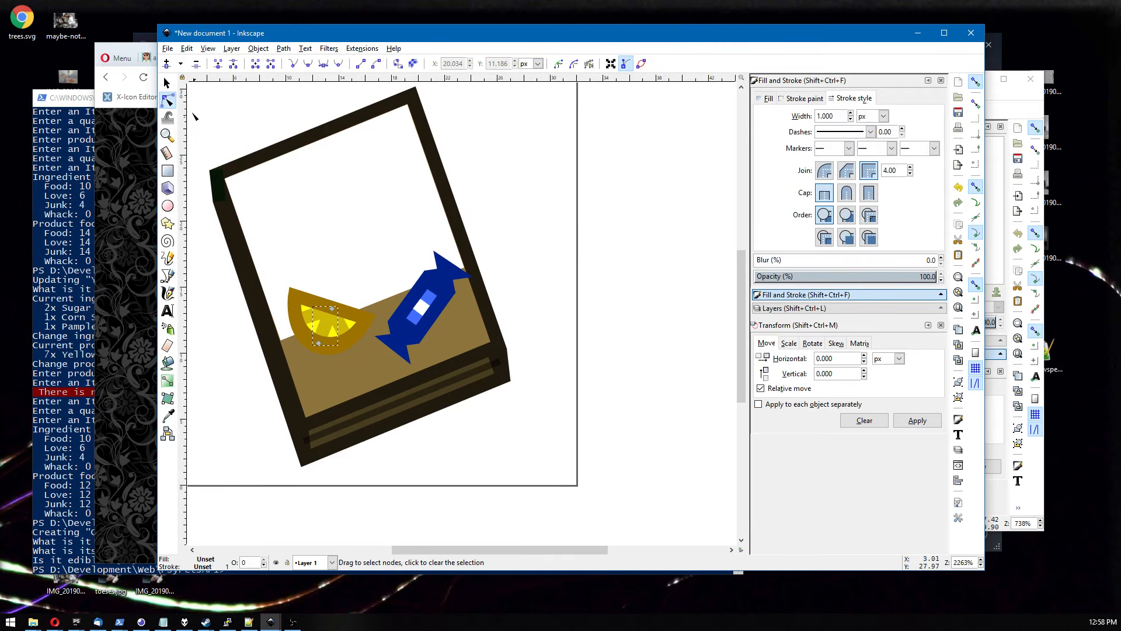
key(s)
ctrl+scroll(311, 300, up, 1)
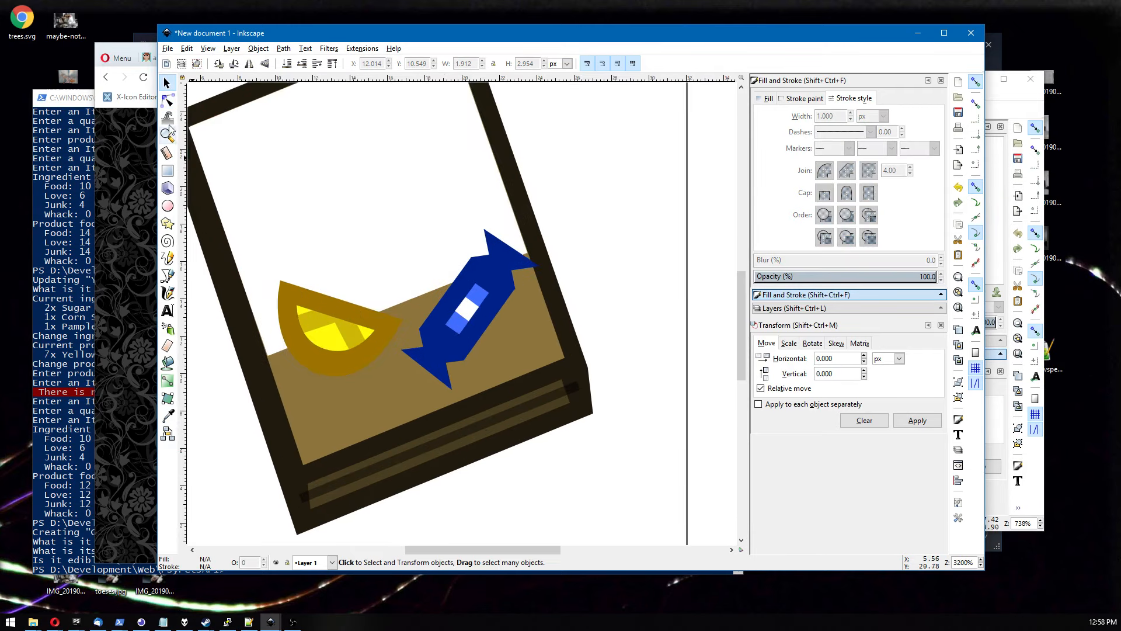
key(n)
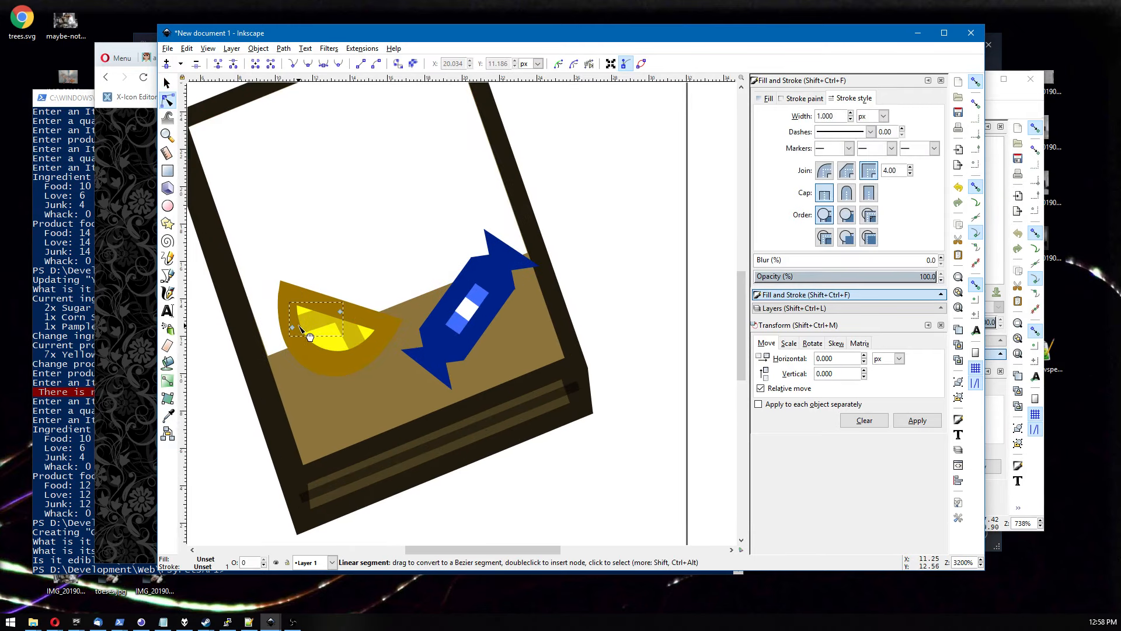
click(298, 334)
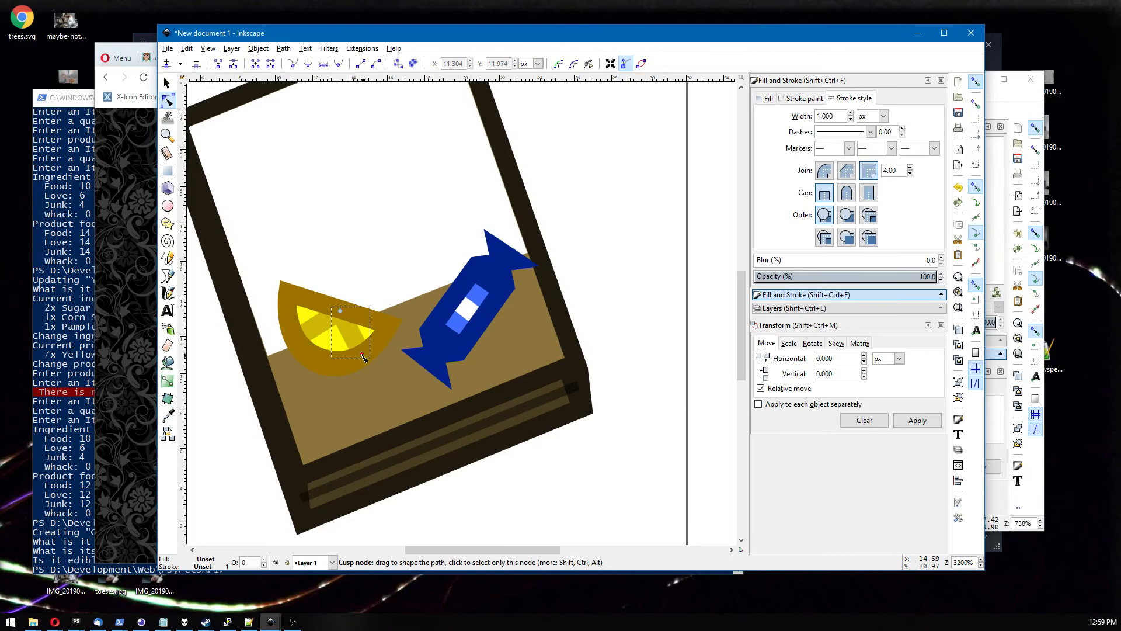
click(351, 245)
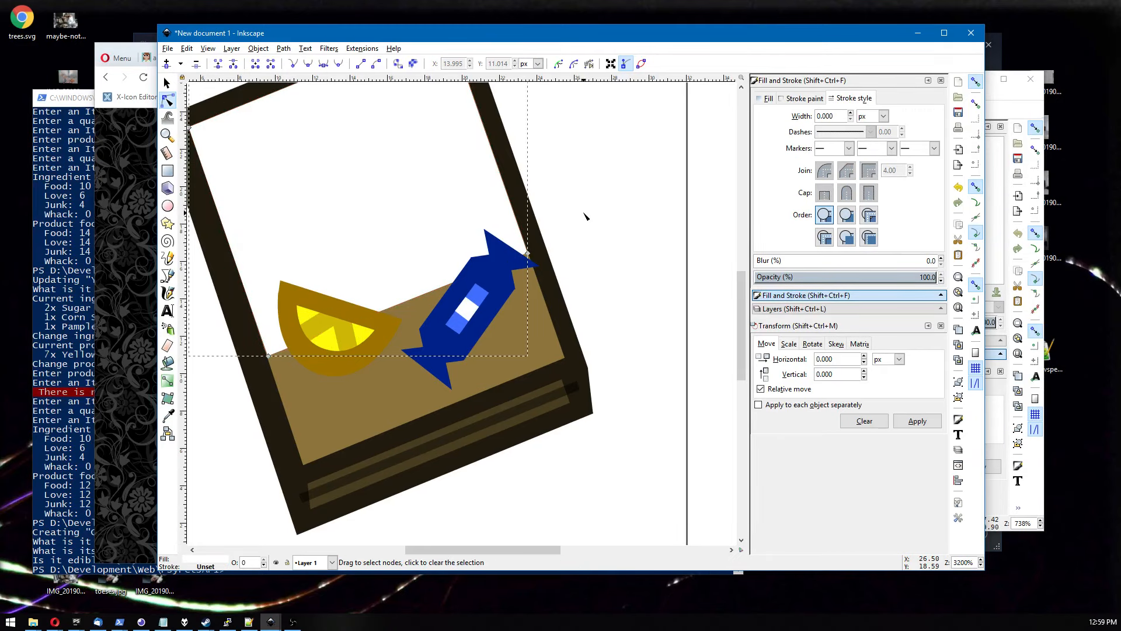
click(586, 216)
ctrl+scroll(586, 216, down, 7)
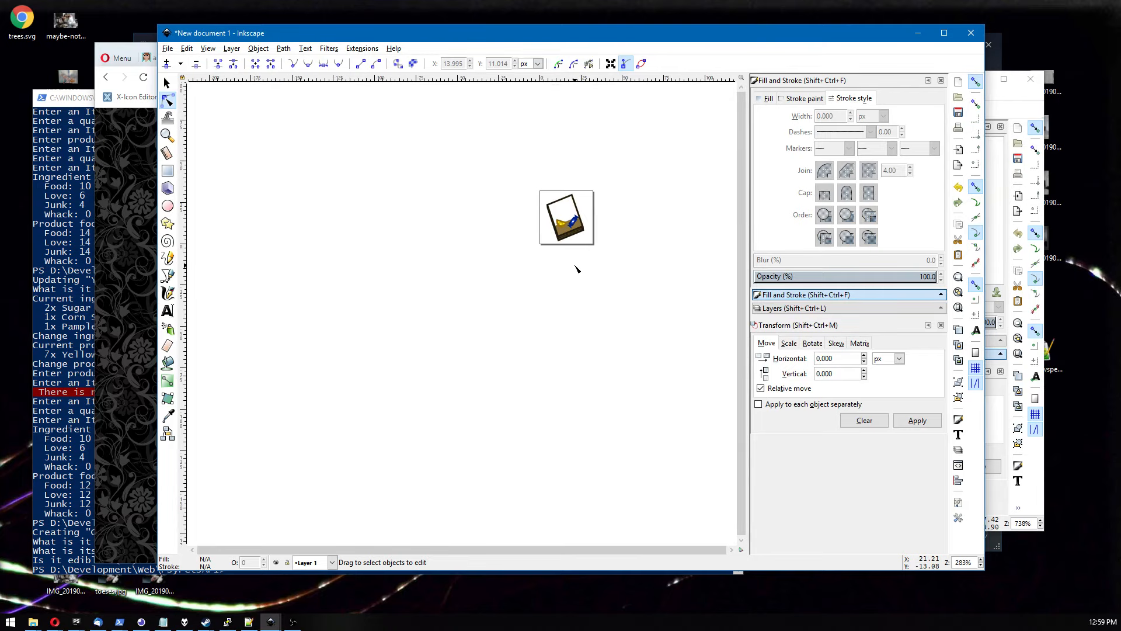
ctrl+scroll(575, 269, up, 6)
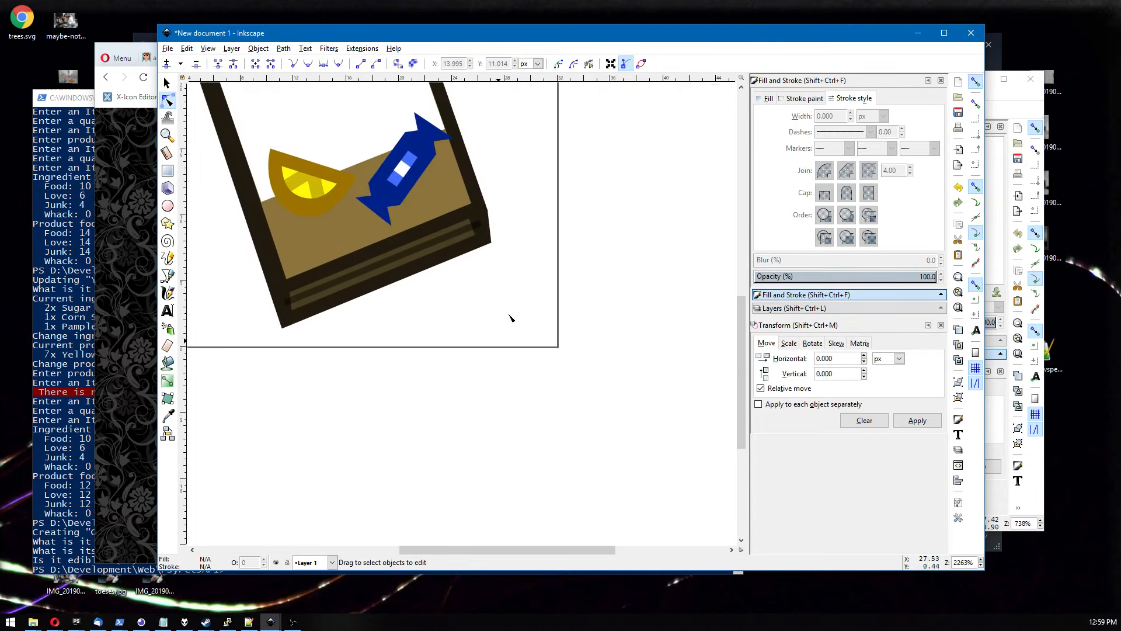
Recolor the book's brown inner panel to a light purple fill with HSL 189, 138, 170.
click(345, 326)
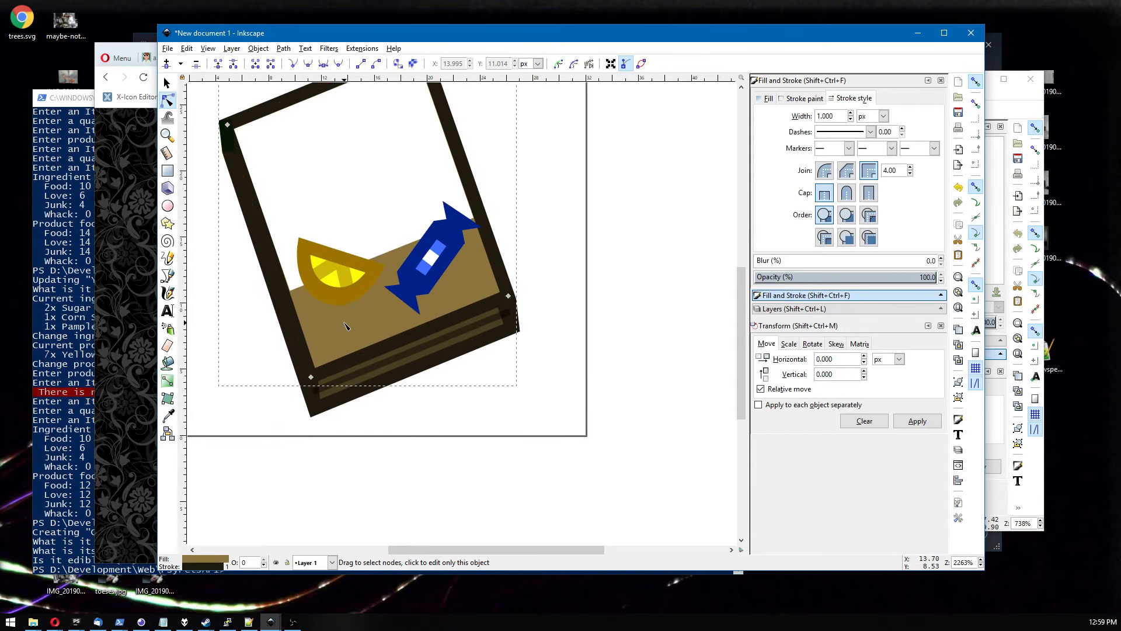
click(767, 99)
drag(829, 167, 879, 170)
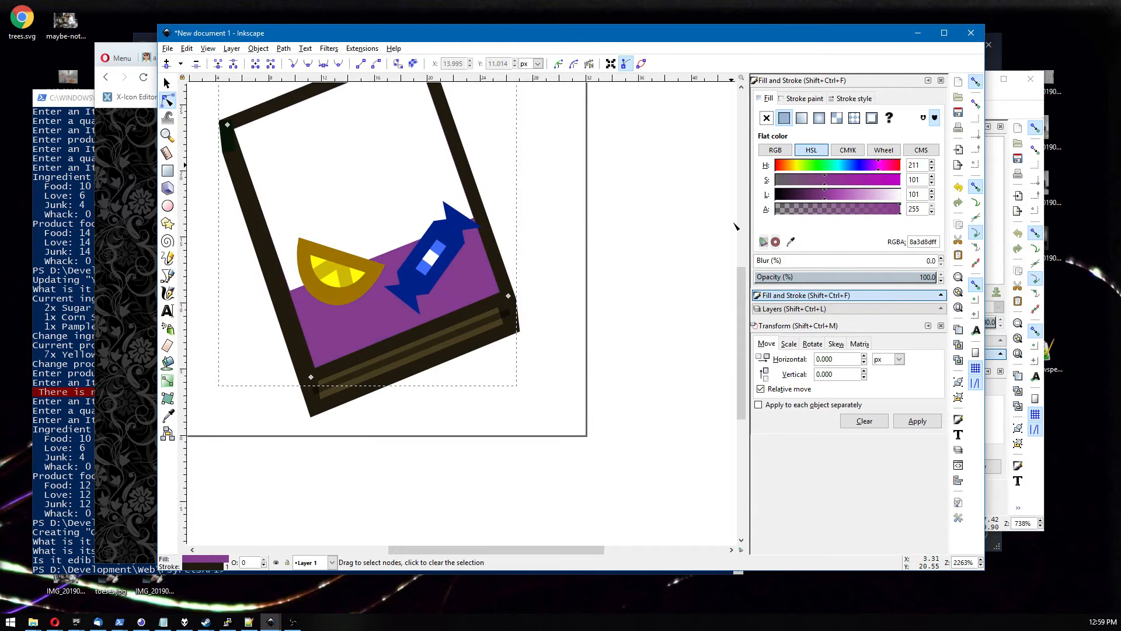
scroll(701, 239, down, 5)
scroll(700, 240, down, 1)
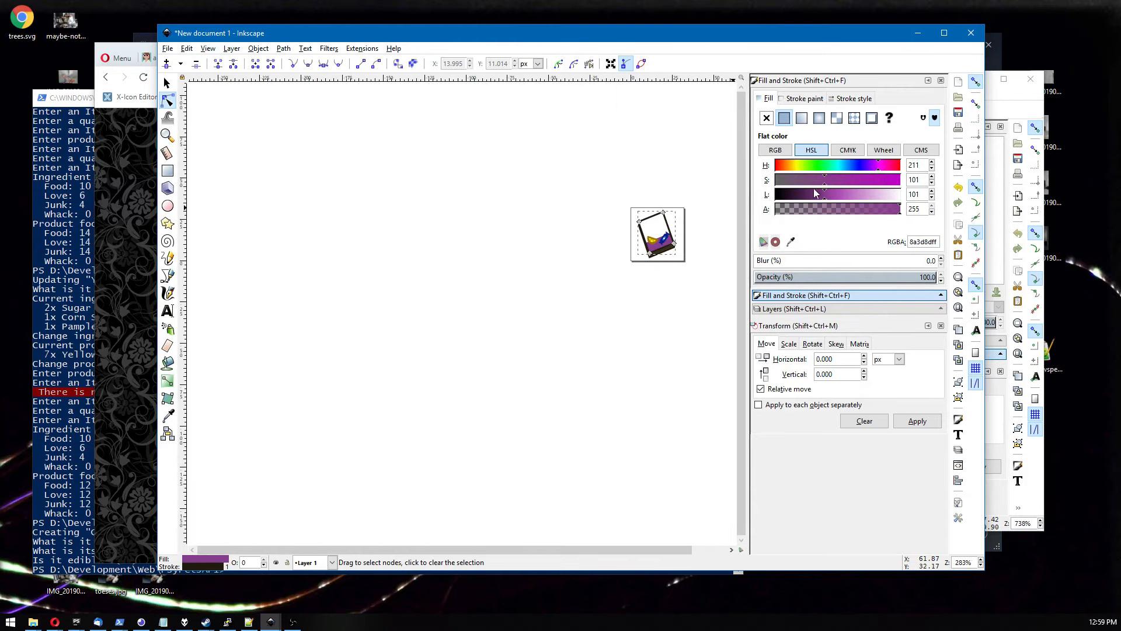
drag(697, 238, 638, 265)
scroll(614, 267, down, 1)
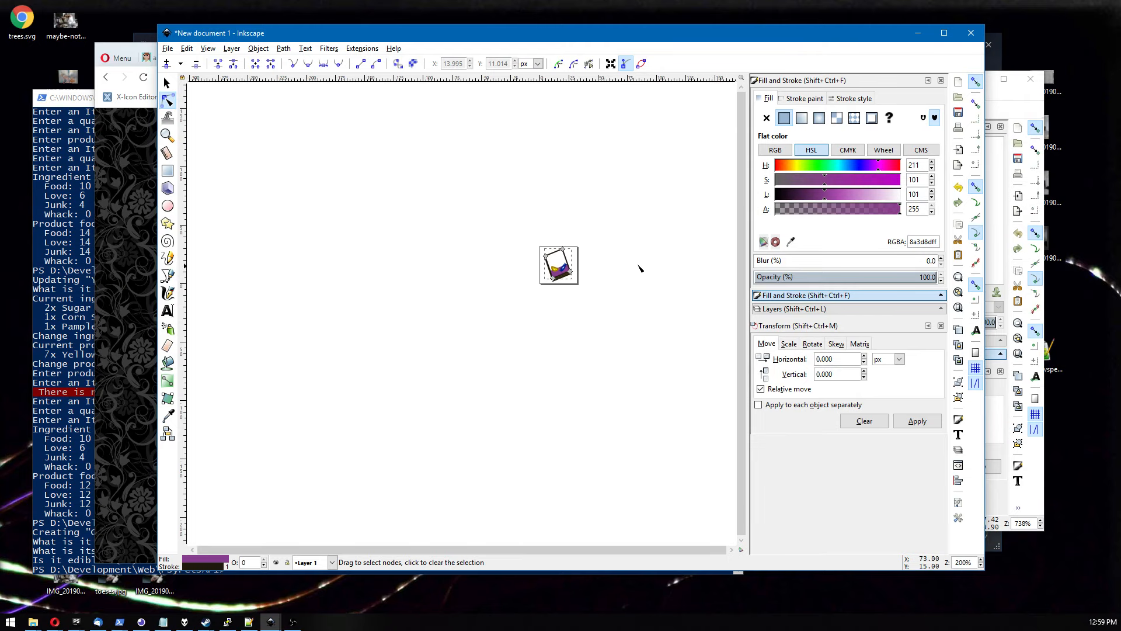
drag(848, 180, 877, 168)
click(866, 167)
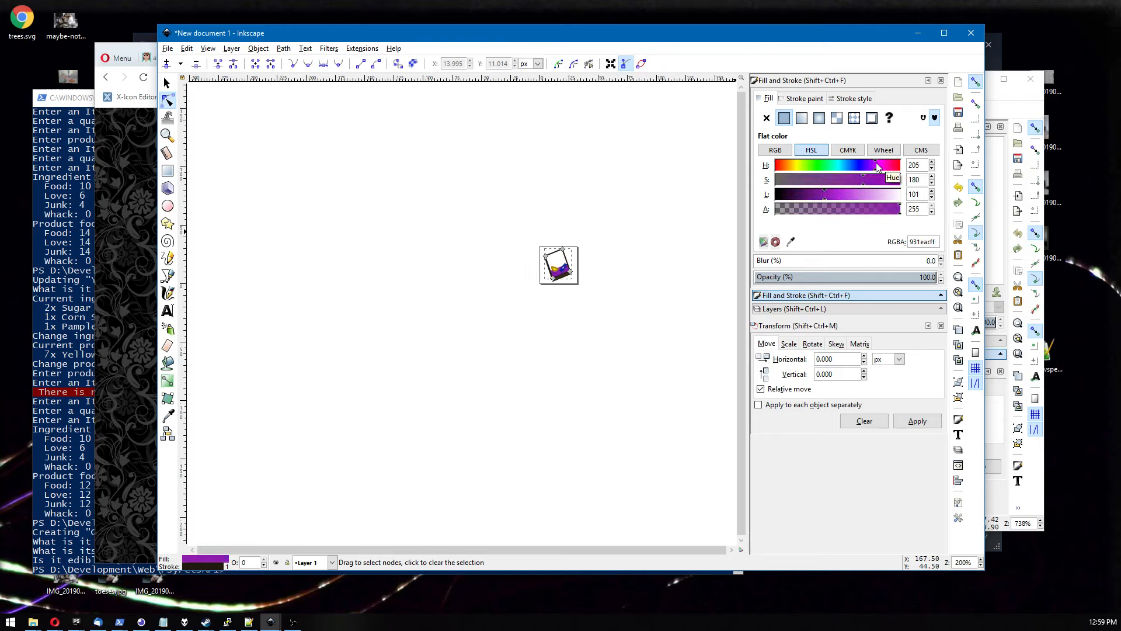
mouse_move(880, 164)
mouse_down()
mouse_move(870, 164)
mouse_move(860, 195)
mouse_up()
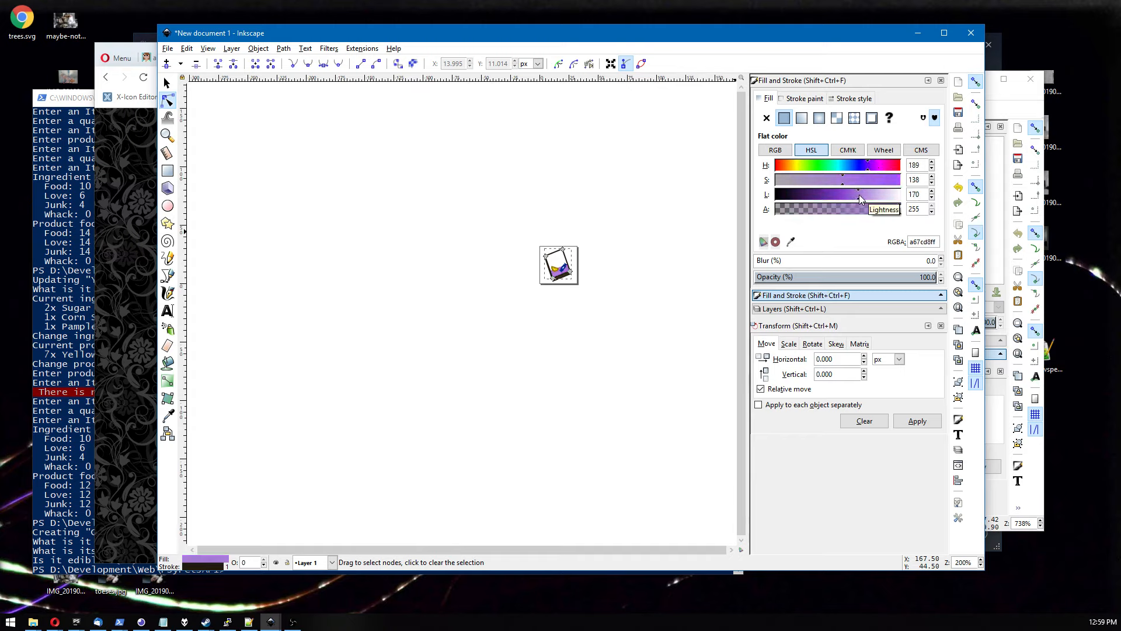
click(560, 316)
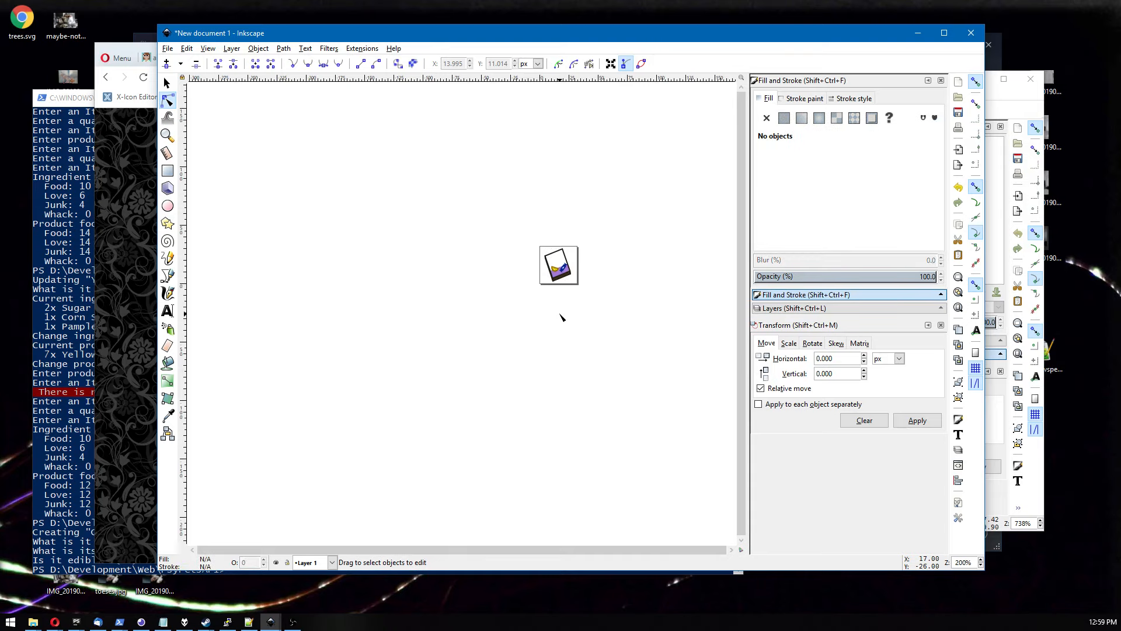
scroll(560, 316, up, 4)
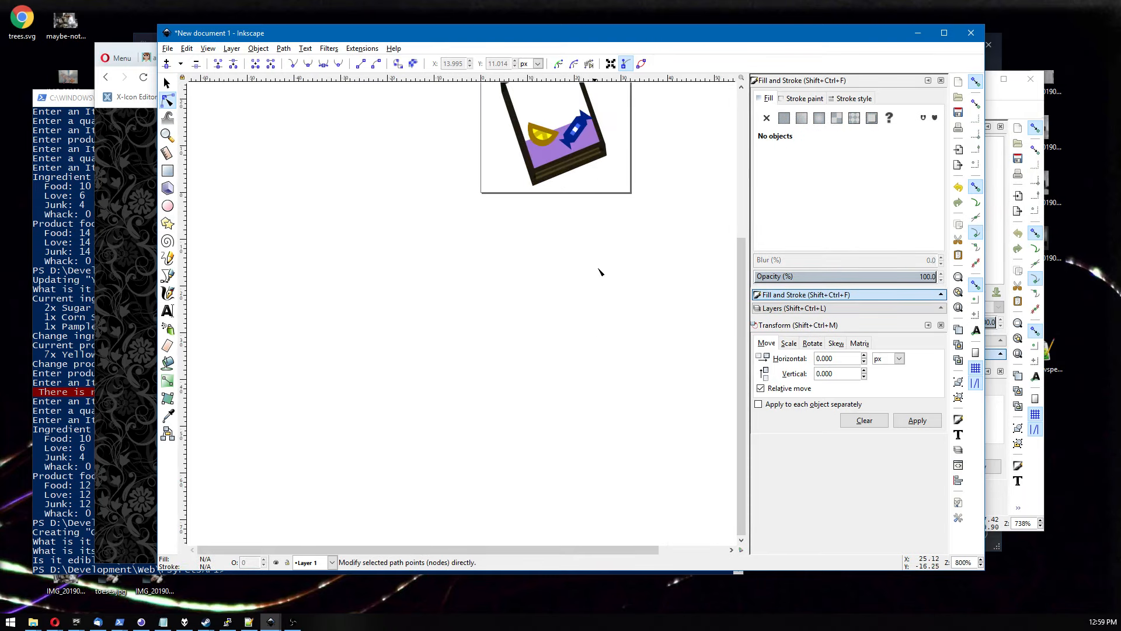
scroll(591, 281, down, 3)
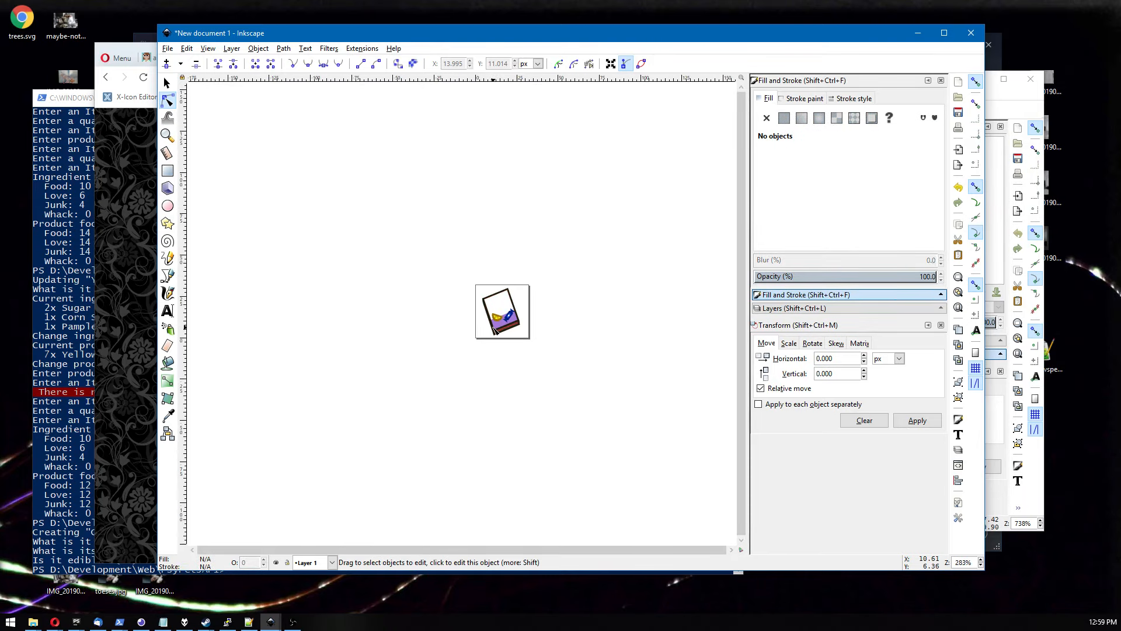
Recolor the book's inner panel to a neutral gray with hue 0, saturation 0 and lightness 142.
click(489, 327)
scroll(450, 339, down, 1)
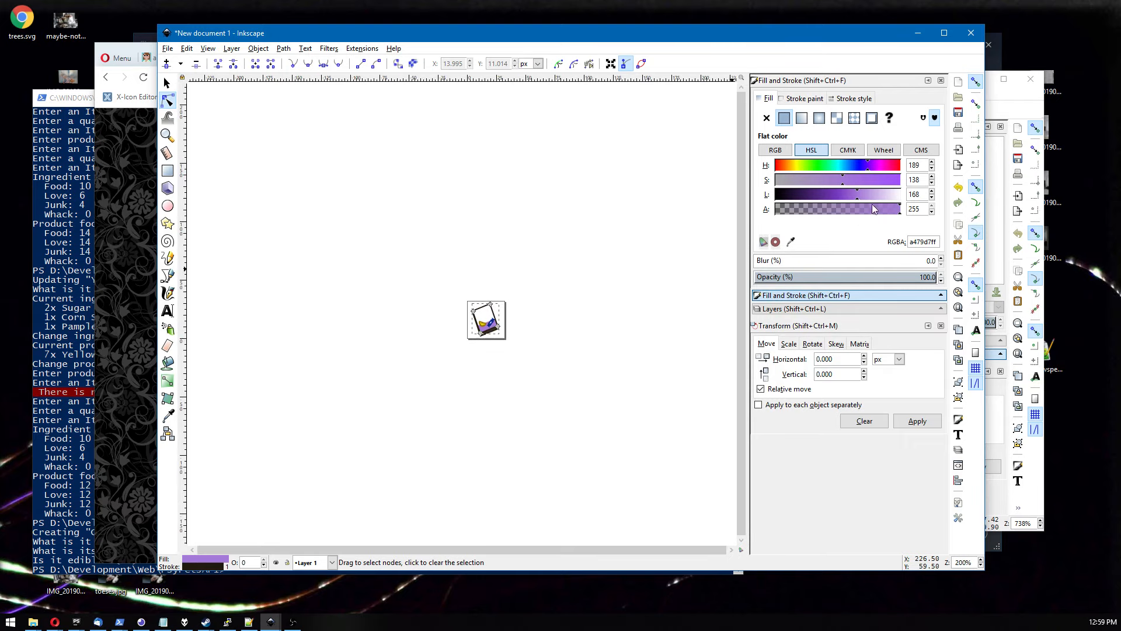
mouse_move(849, 194)
mouse_down()
mouse_move(821, 193)
mouse_move(903, 198)
mouse_move(739, 198)
mouse_move(865, 195)
mouse_move(851, 193)
mouse_up()
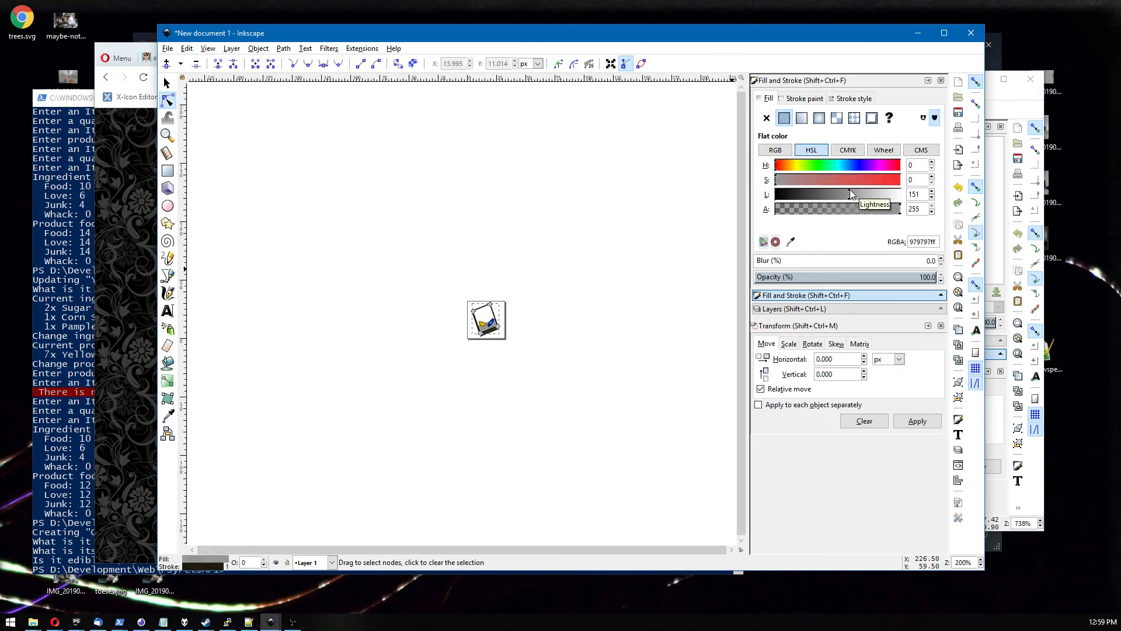
drag(851, 190, 846, 190)
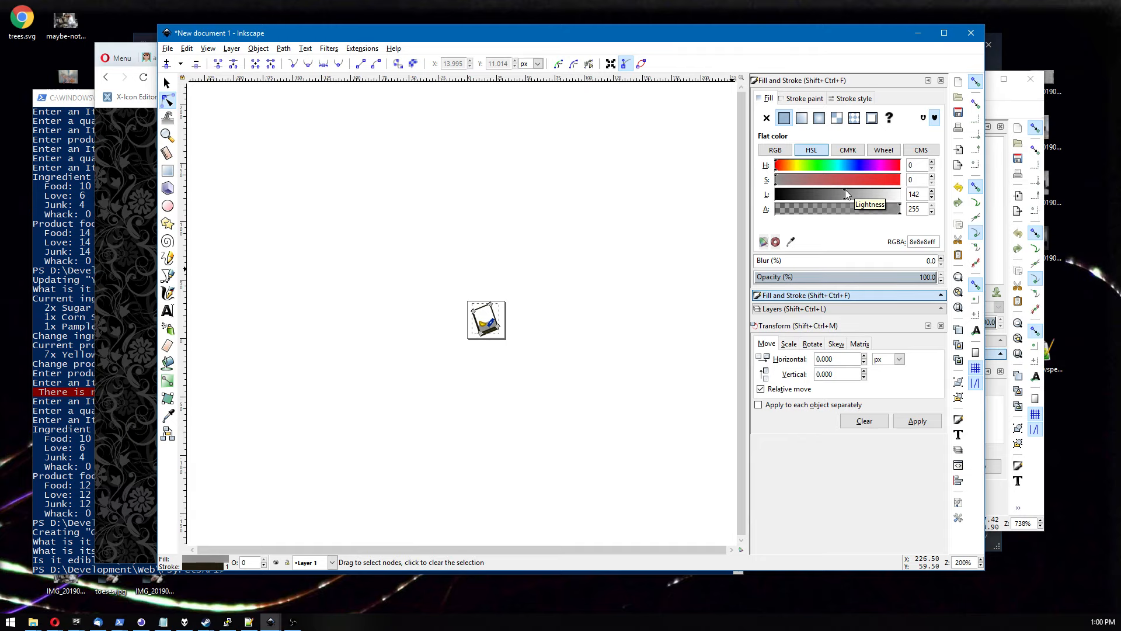
click(602, 316)
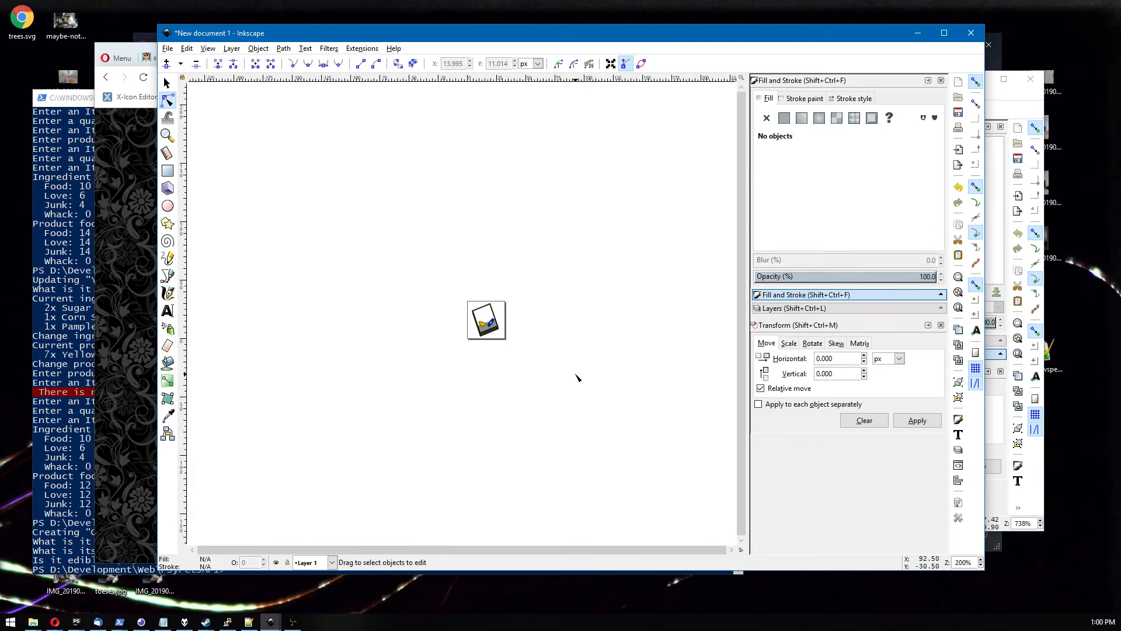
scroll(569, 378, up, 6)
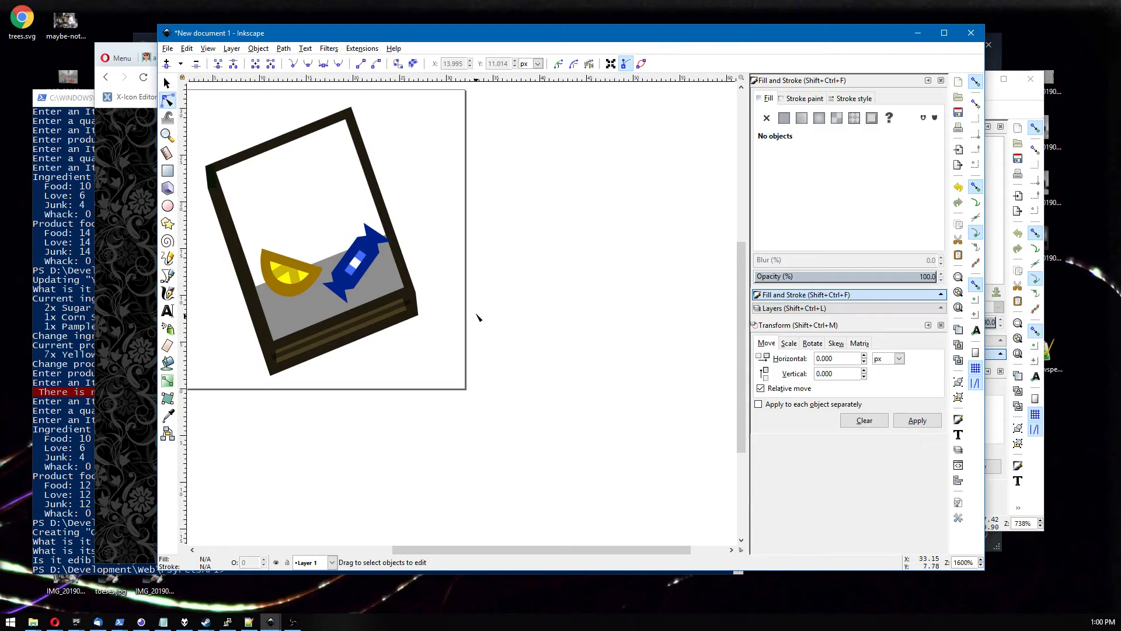
click(166, 83)
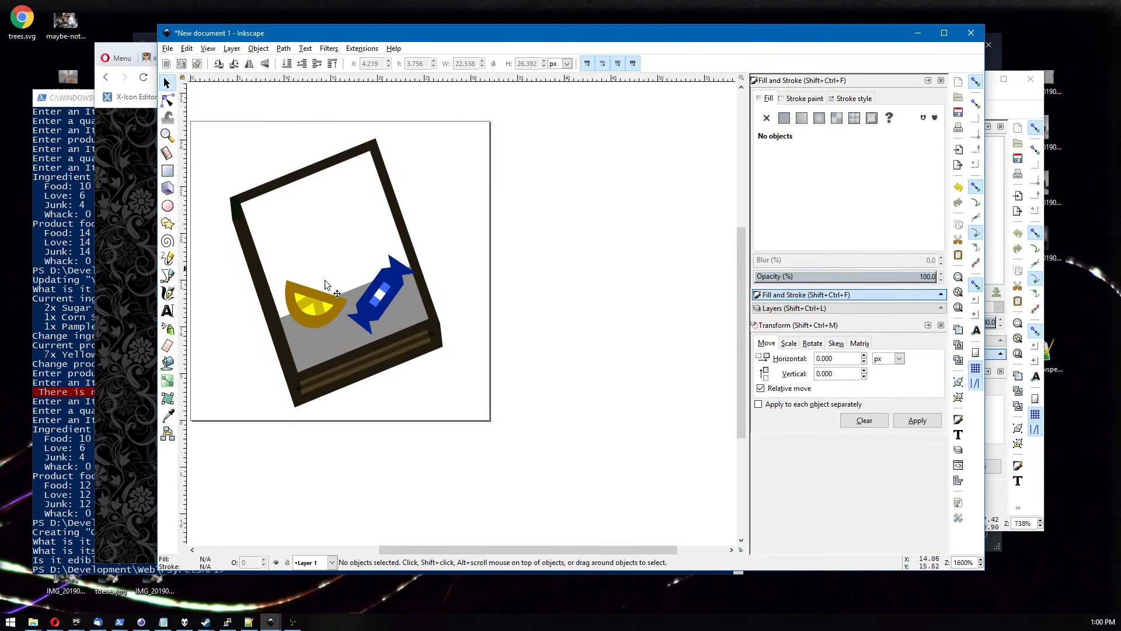
click(381, 306)
drag(381, 306, 360, 281)
key(ctrl+z)
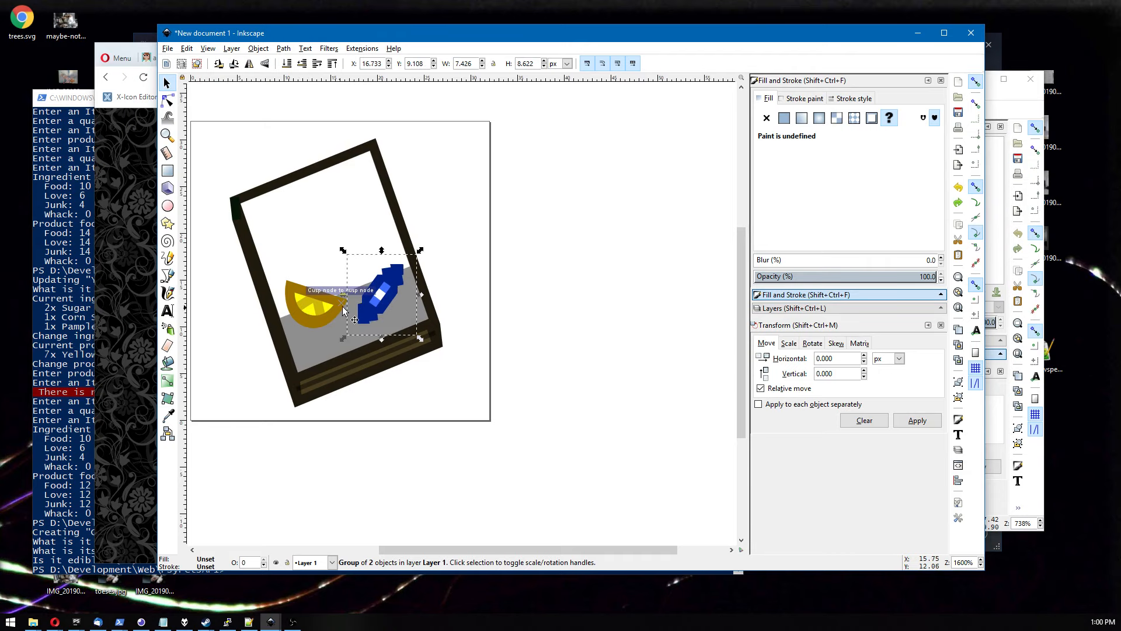
Move the wrapped candy to the right, up against the book's right edge.
scroll(481, 286, down, 1)
scroll(481, 286, up, 1)
scroll(472, 278, down, 1)
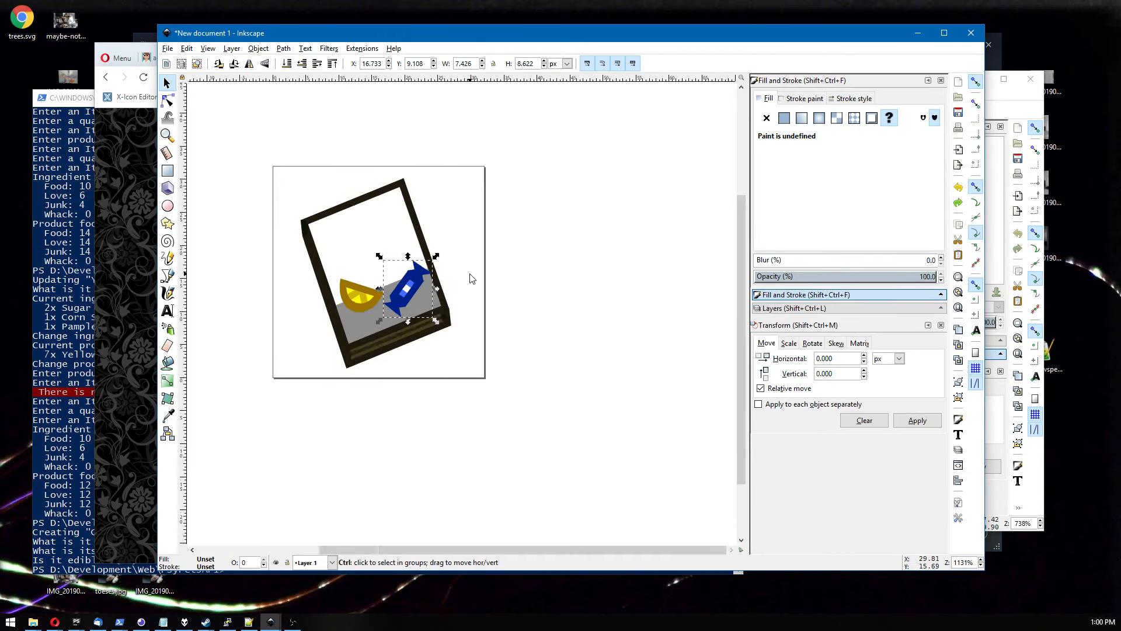
scroll(472, 279, up, 2)
drag(456, 270, 519, 262)
ctrl+scroll(515, 264, down, 2)
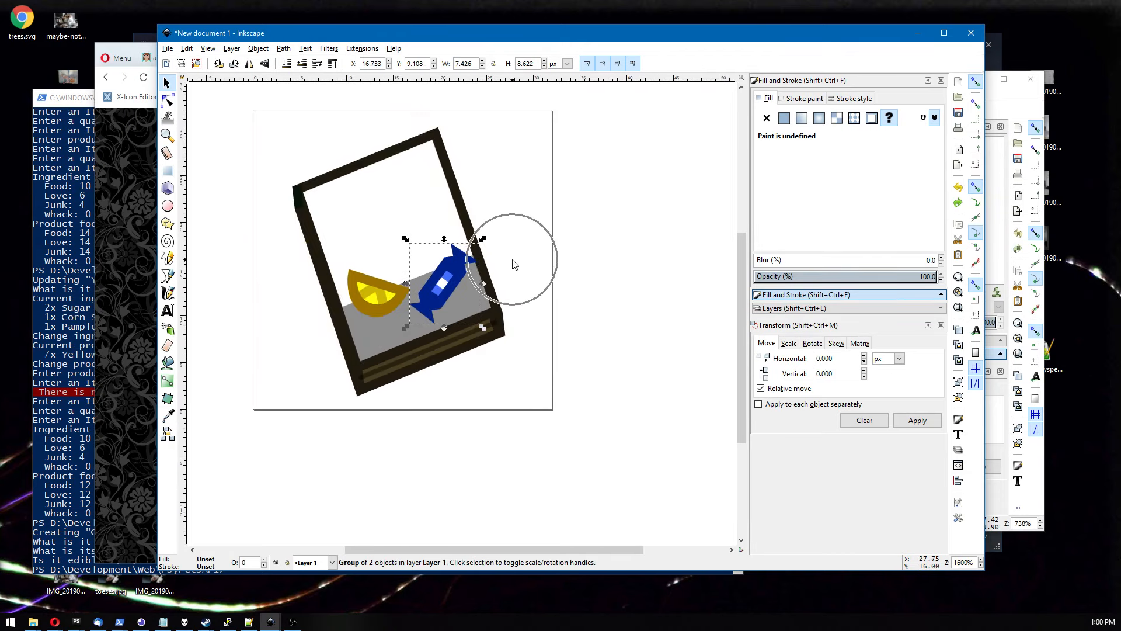
ctrl+scroll(514, 257, up, 1)
mouse_move(430, 287)
mouse_down()
mouse_move(409, 280)
mouse_move(442, 284)
mouse_up()
Nudge the lemon slice slightly up and to the left.
click(366, 292)
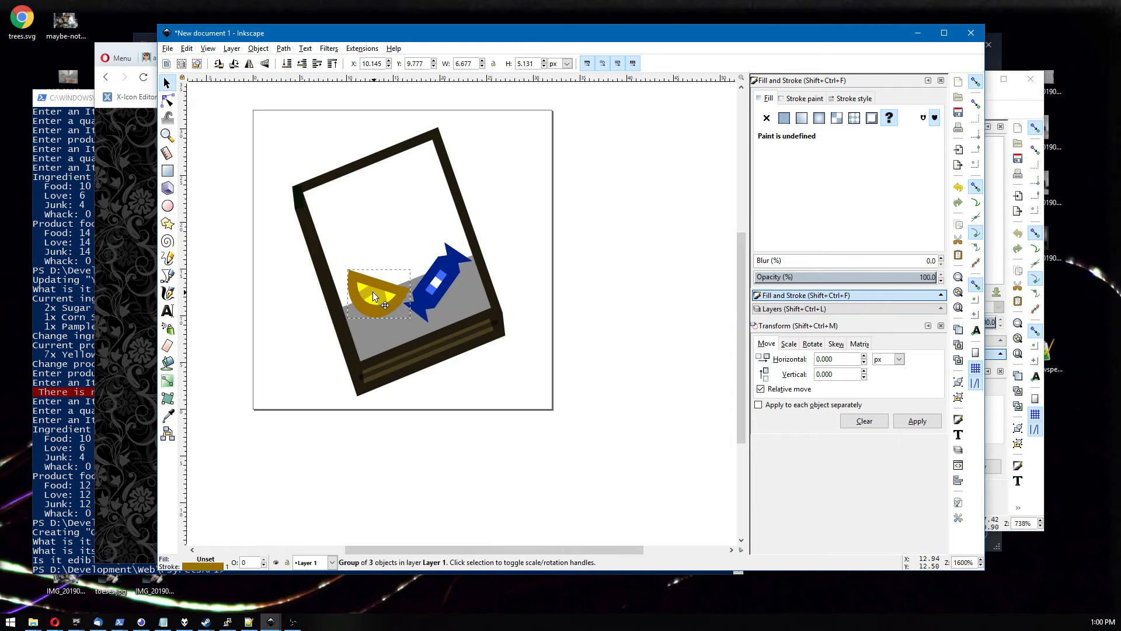
drag(373, 292, 369, 288)
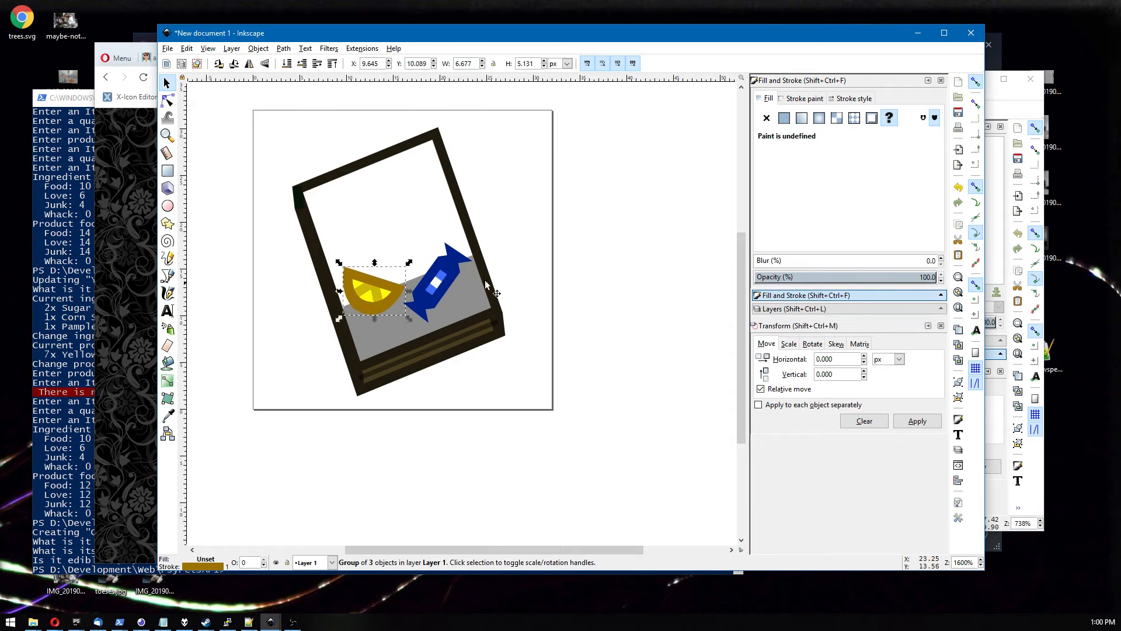
click(522, 270)
Delete the white page shape inside the book frame so the gray panel fills the interior.
scroll(522, 270, down, 5)
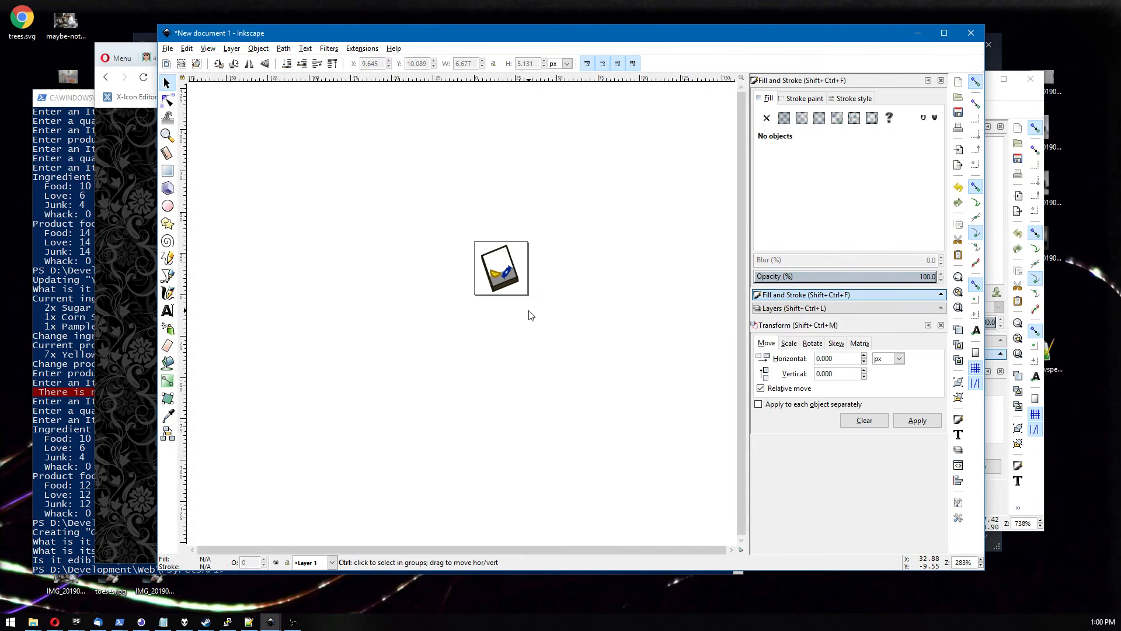
scroll(531, 315, down, 1)
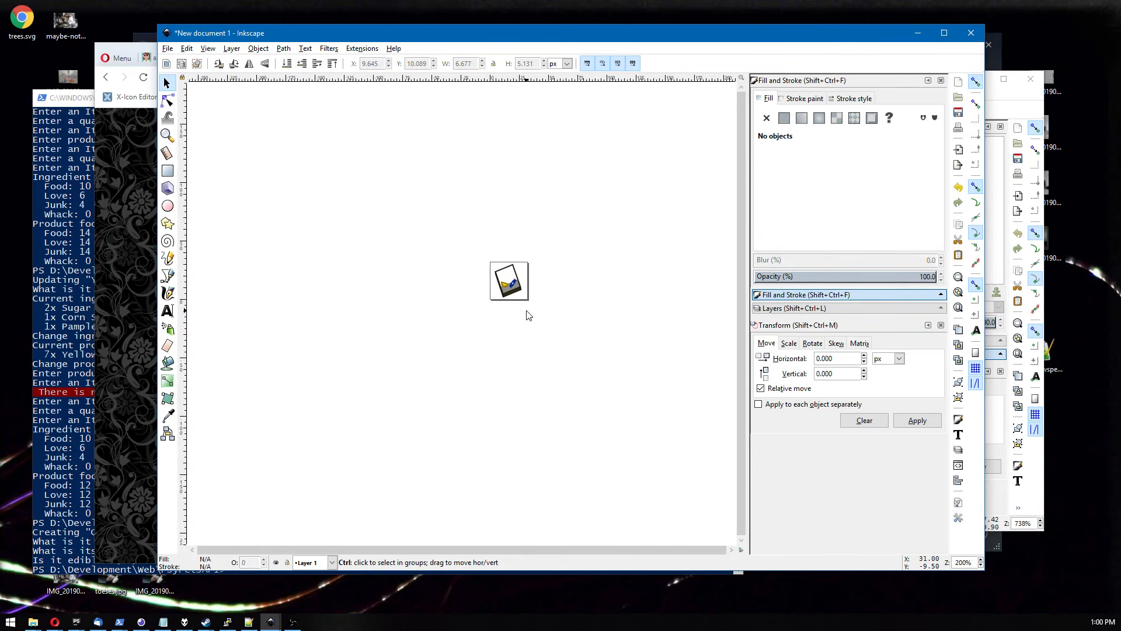
scroll(527, 316, up, 6)
click(333, 238)
key(Delete)
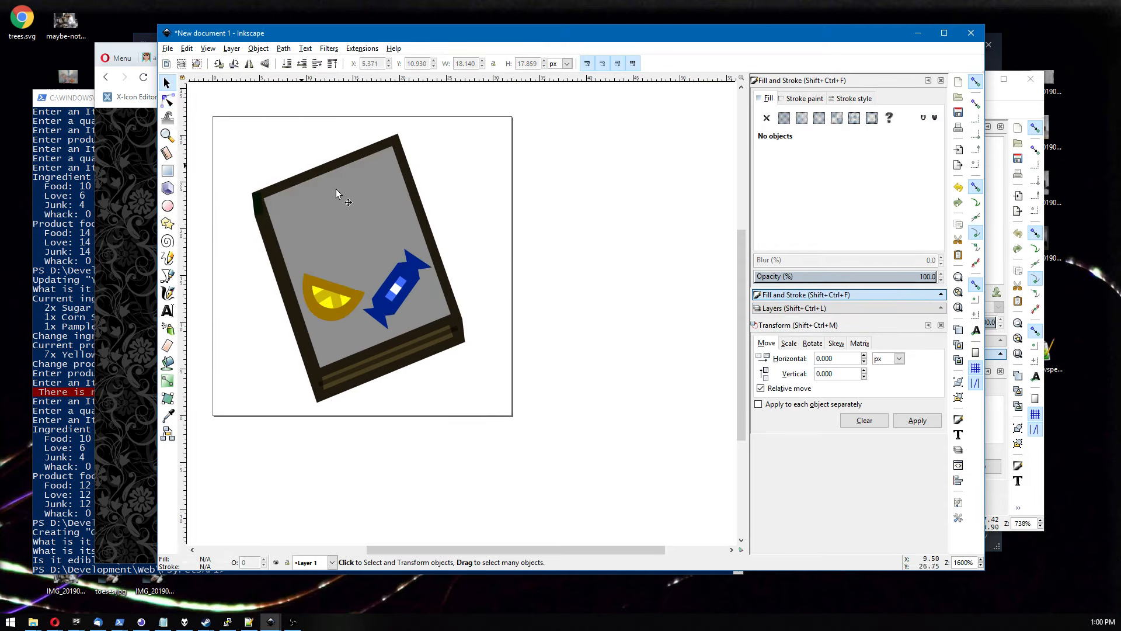
Lighten the inner panel's gray fill.
click(358, 213)
mouse_move(868, 196)
mouse_down()
mouse_move(889, 200)
mouse_move(879, 199)
mouse_up()
click(575, 223)
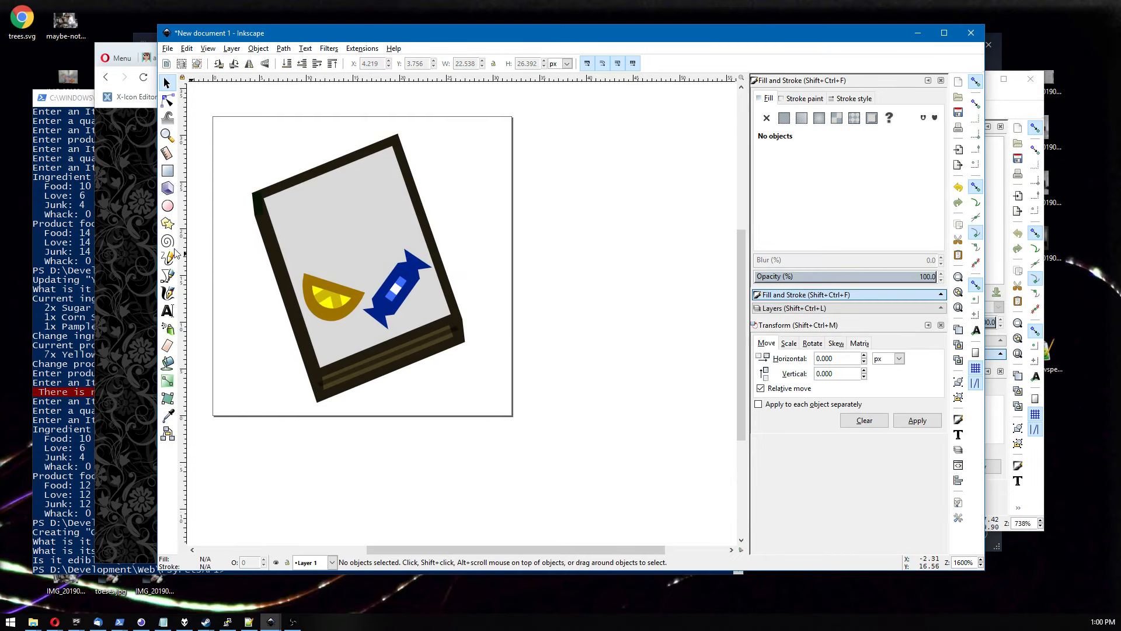
Draw an ellipse about 11 × 17 px inside the book and rotate it to match the book's tilt.
click(167, 205)
drag(307, 206, 398, 334)
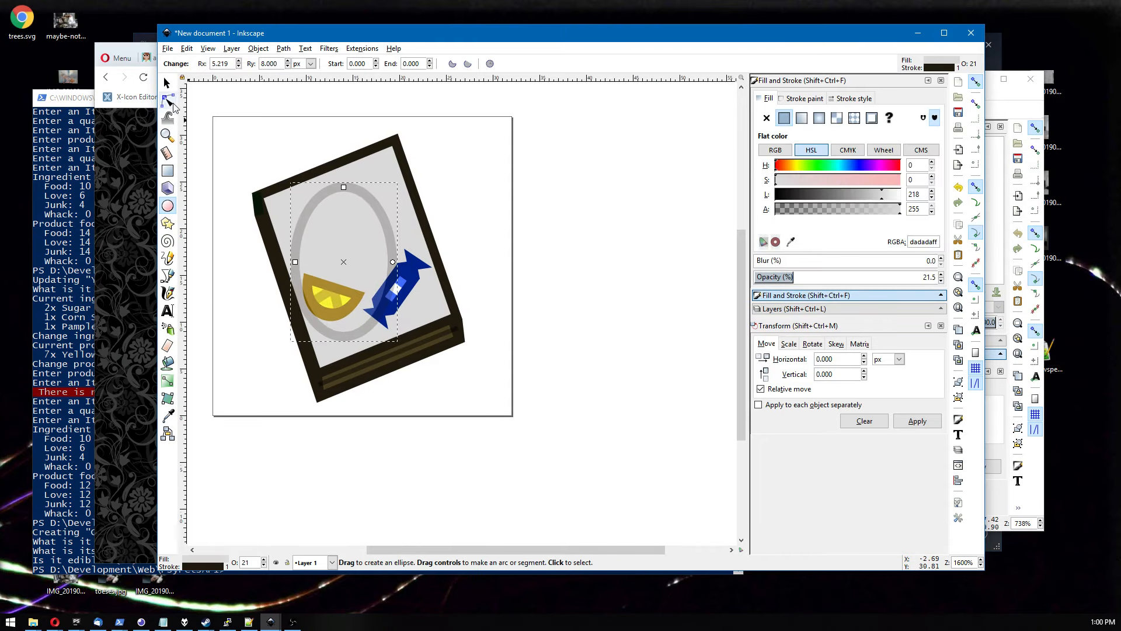
click(166, 83)
click(313, 199)
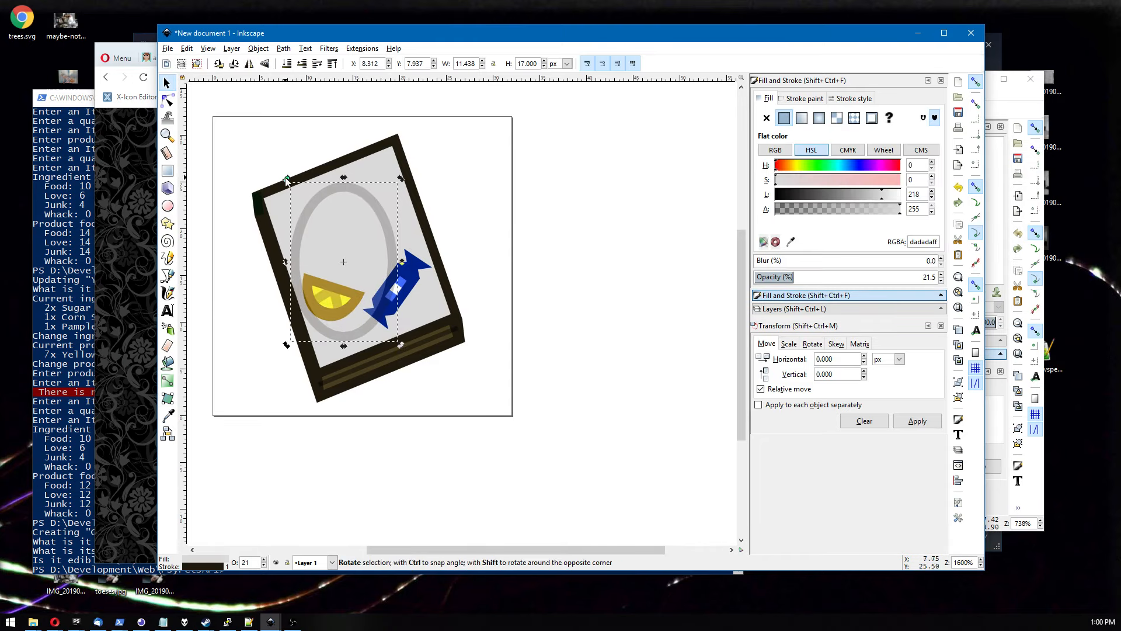
drag(286, 179, 257, 200)
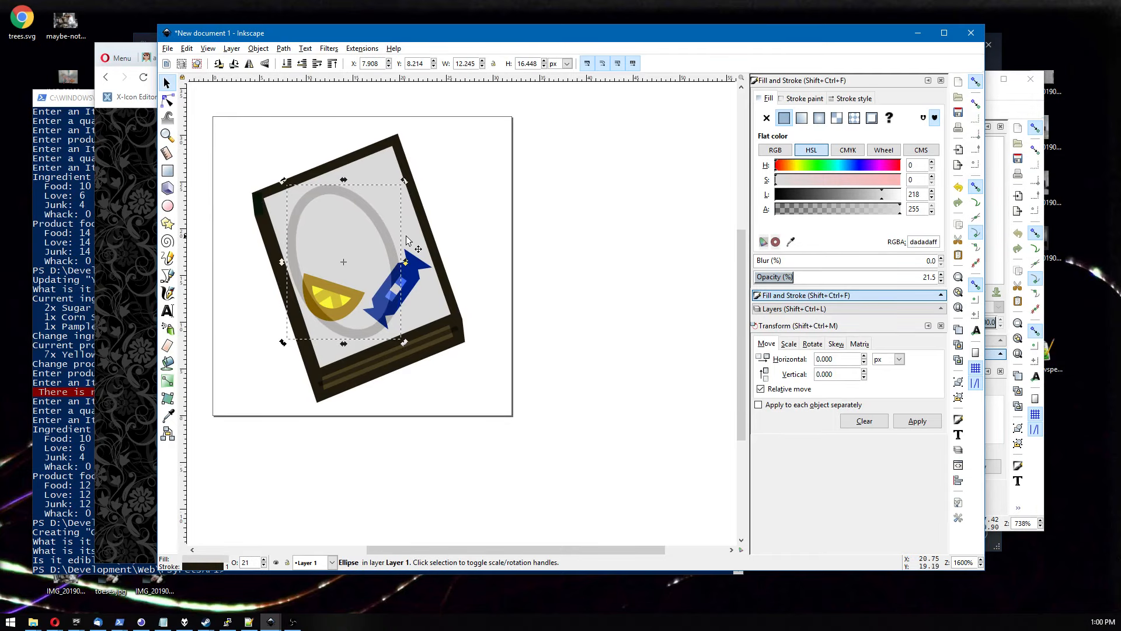
drag(392, 232, 403, 234)
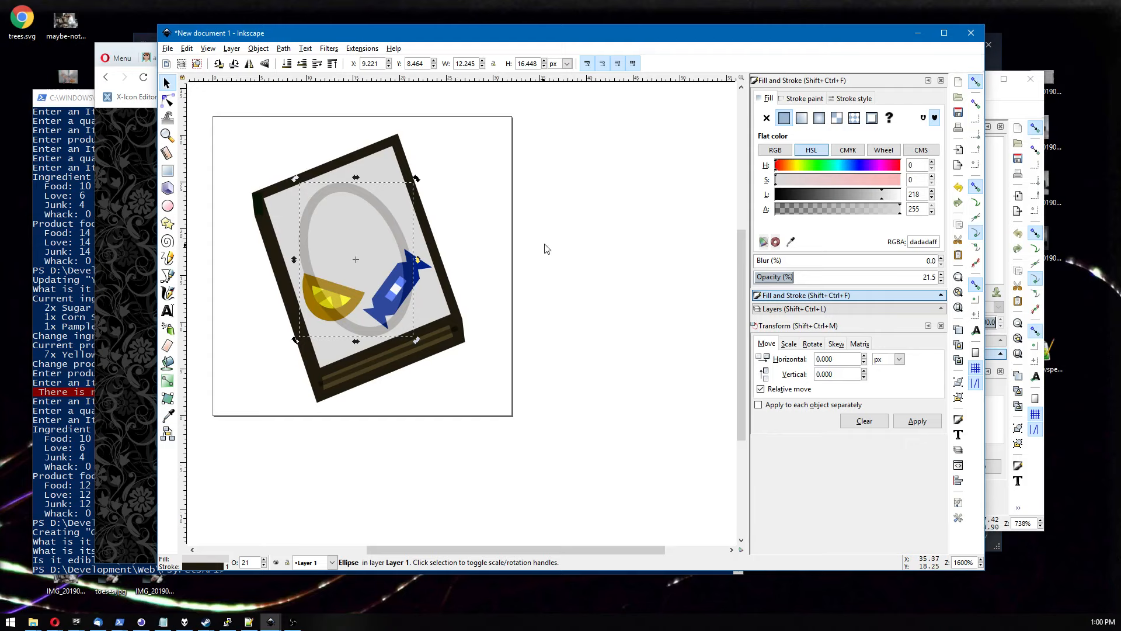
Give the ellipse full opacity, a white fill and no stroke.
drag(803, 277, 946, 275)
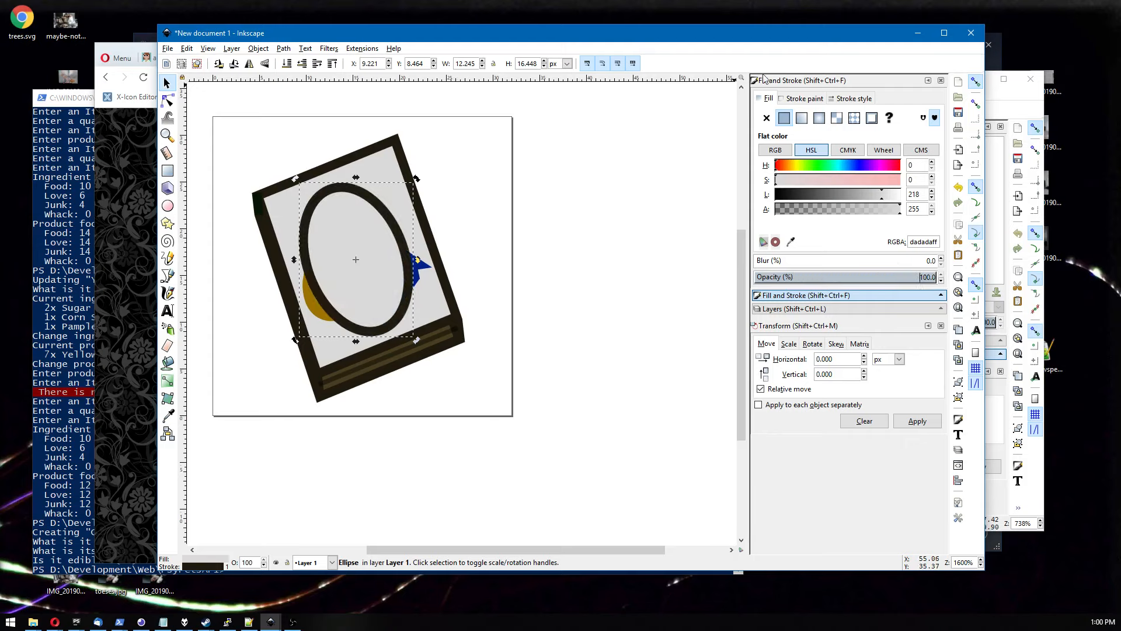
drag(839, 199, 959, 193)
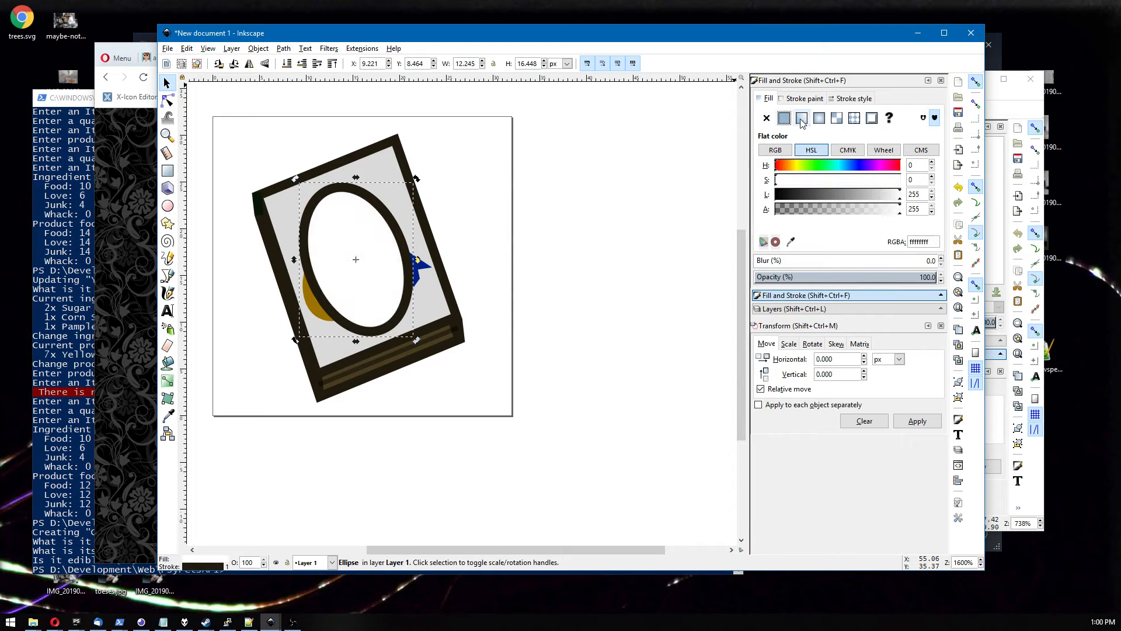
click(805, 98)
click(767, 118)
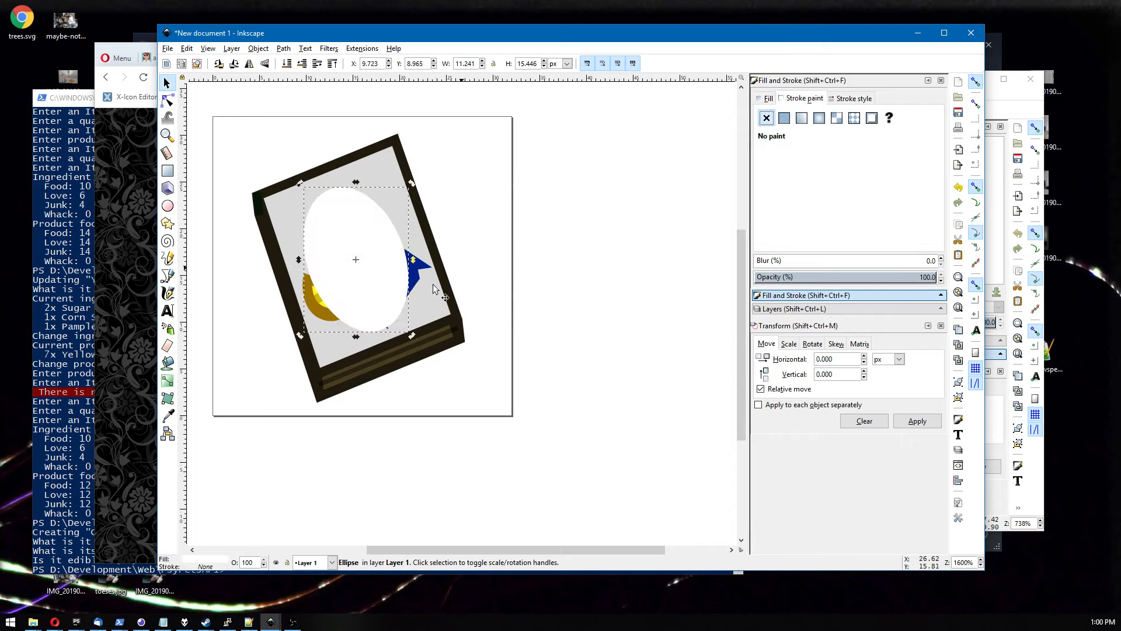
Raise the lemon slice and candy above the ellipse and reposition them inside it.
click(319, 313)
key(Home)
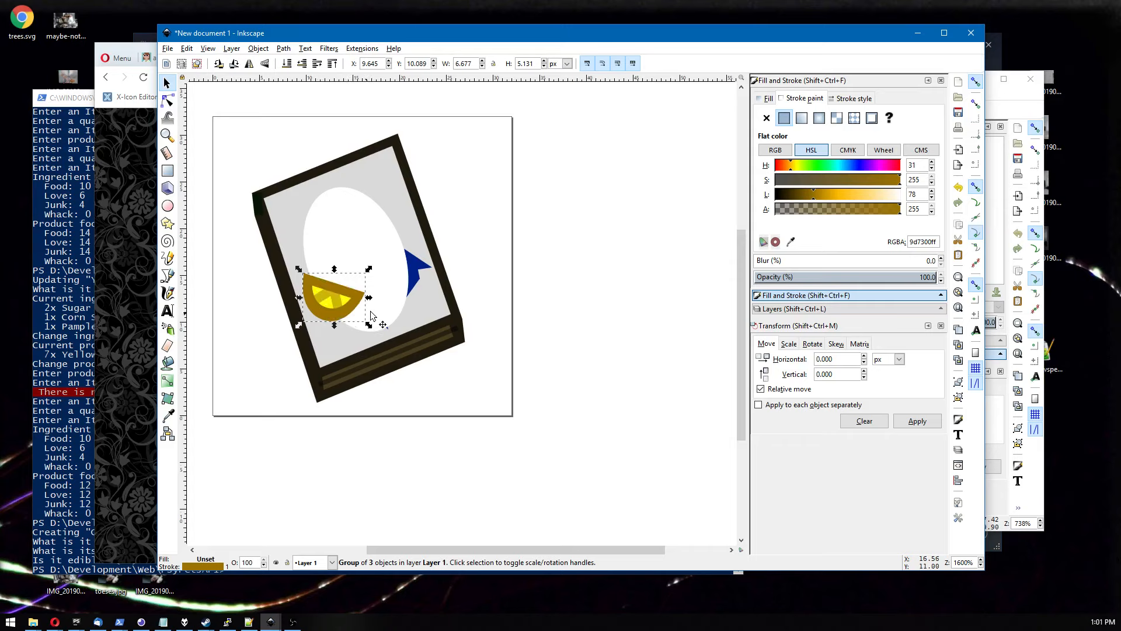
click(418, 278)
key(Home)
drag(405, 285, 385, 281)
drag(316, 297, 331, 233)
click(489, 242)
Delete the wrapped candy and move the lemon slice down toward the ellipse's center.
scroll(489, 244, down, 5)
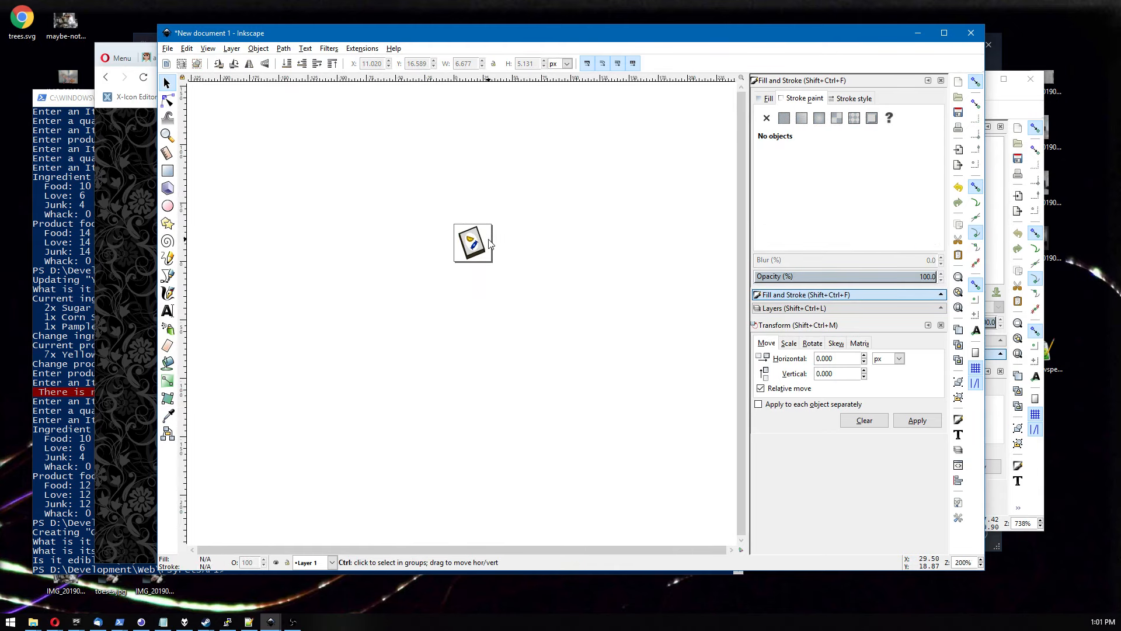
scroll(490, 244, up, 5)
click(367, 290)
key(Delete)
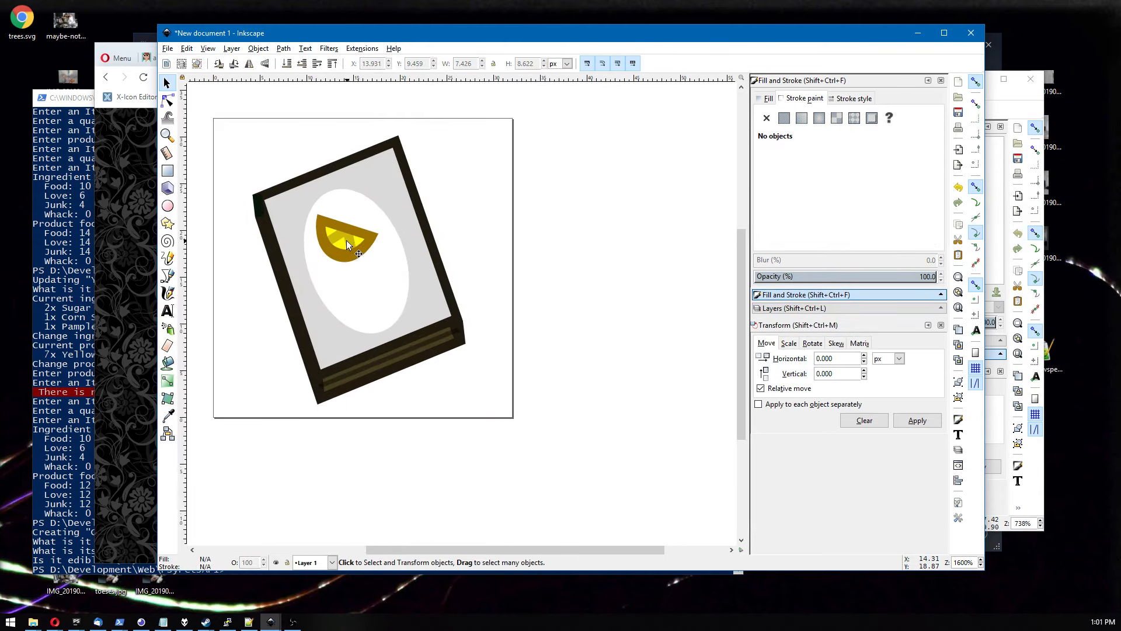
drag(345, 240, 359, 269)
scroll(435, 254, down, 4)
click(512, 253)
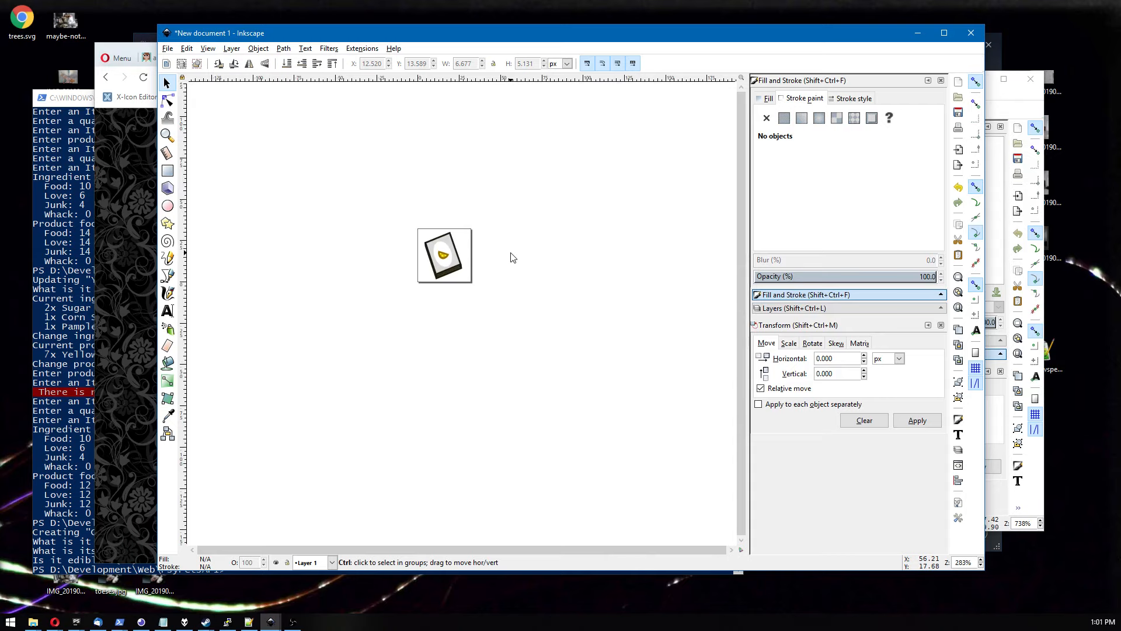
Undo the last three changes to the lemon slice and candy.
scroll(511, 255, up, 3)
key(ctrl+z)
key(ctrl+z)
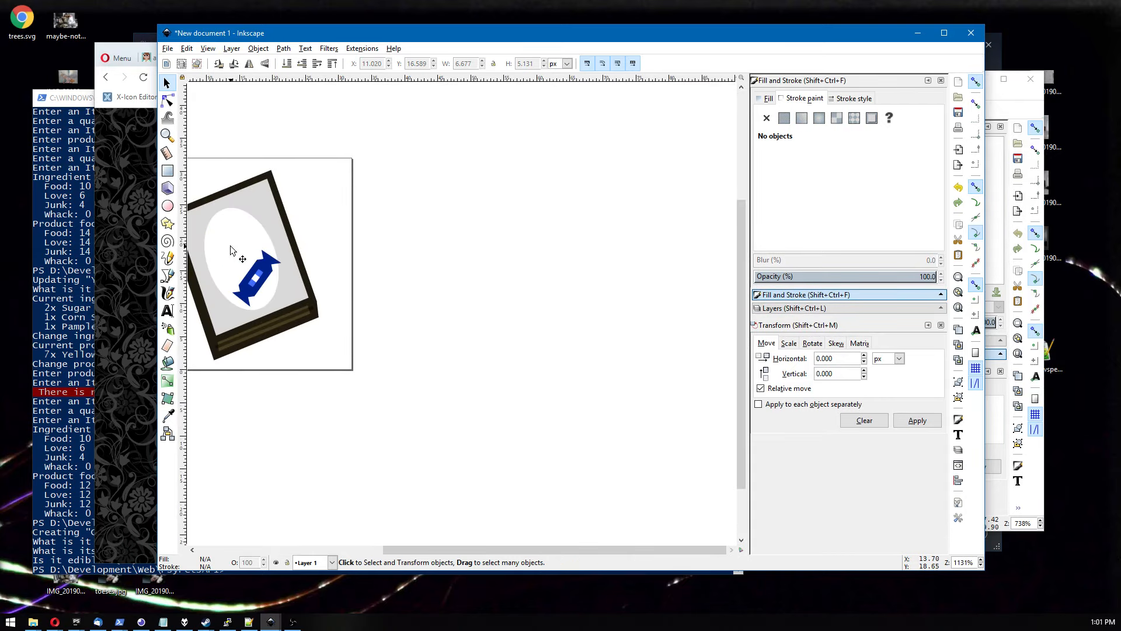
key(ctrl+z)
scroll(336, 260, down, 3)
scroll(337, 263, up, 1)
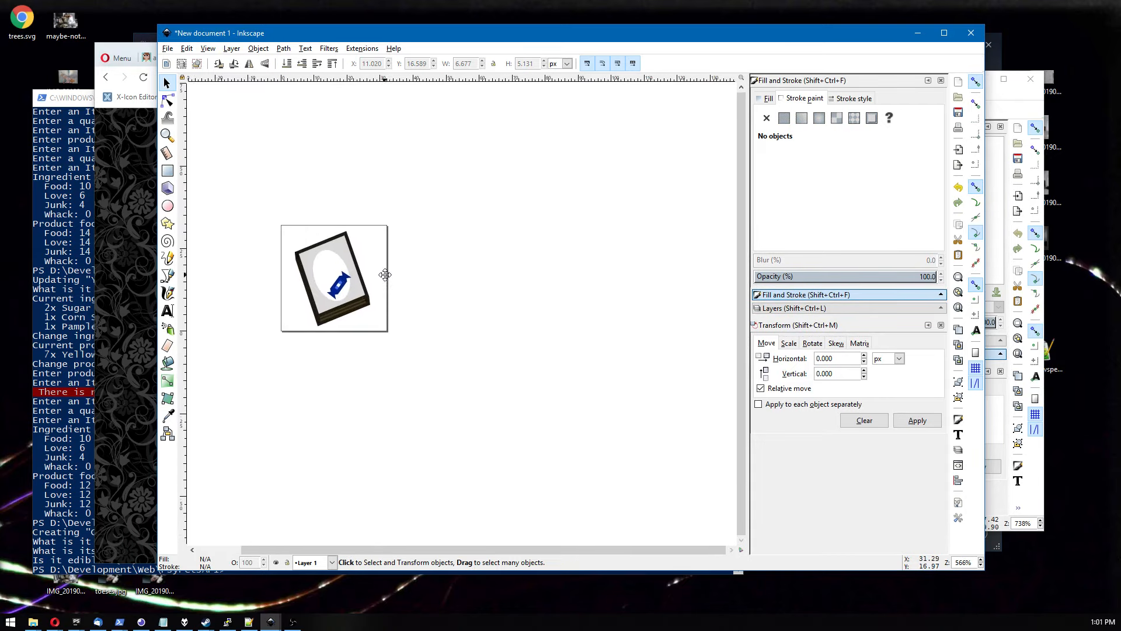
click(336, 279)
drag(335, 275, 335, 276)
click(436, 255)
scroll(435, 255, down, 1)
scroll(438, 259, down, 2)
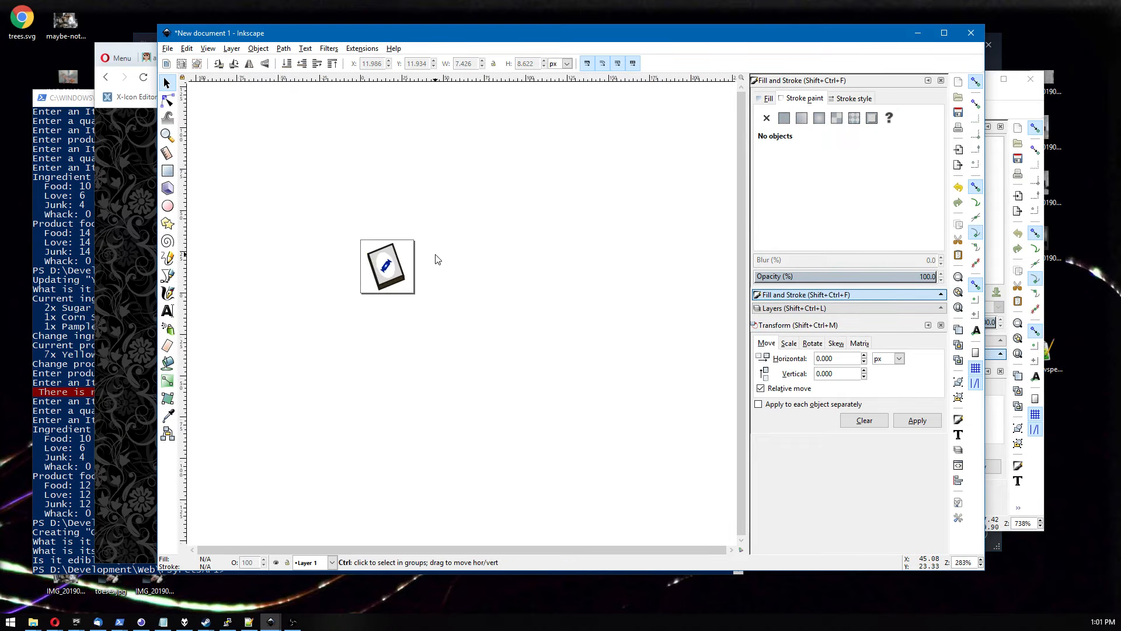
scroll(438, 259, up, 5)
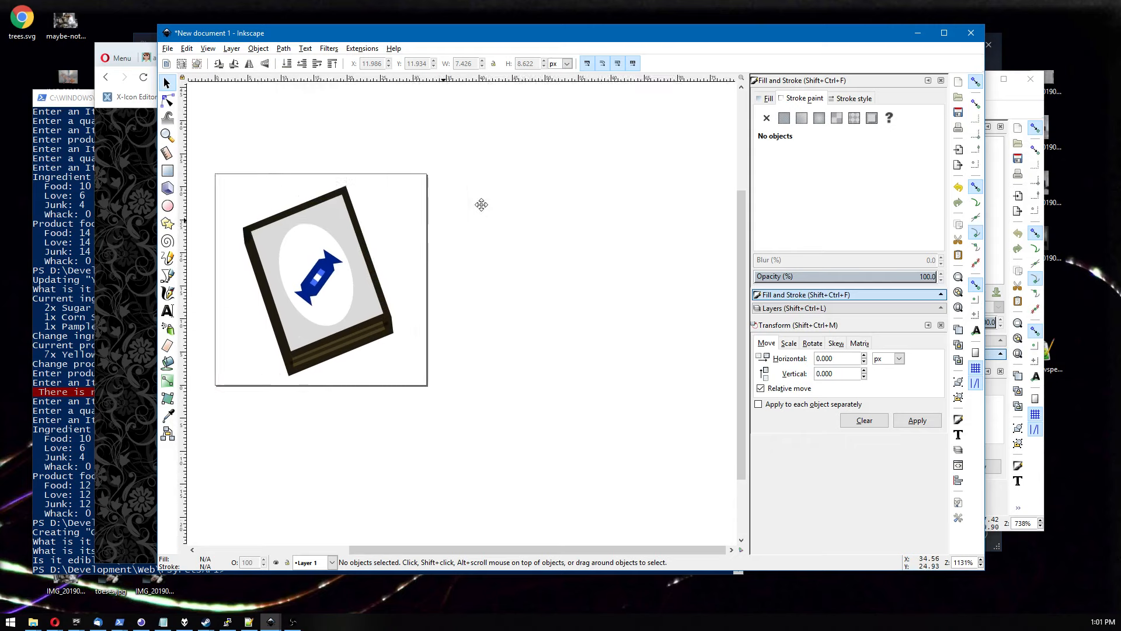
Undo the ellipse and panel changes, restoring the white page and gray inner panel.
key(ctrl+z)
key(ctrl+z)
key(ctrl+z)
key(ctrl+z)
key(ctrl+z)
key(ctrl+z)
key(ctrl+z)
key(ctrl+z)
key(ctrl+z)
key(ctrl+z)
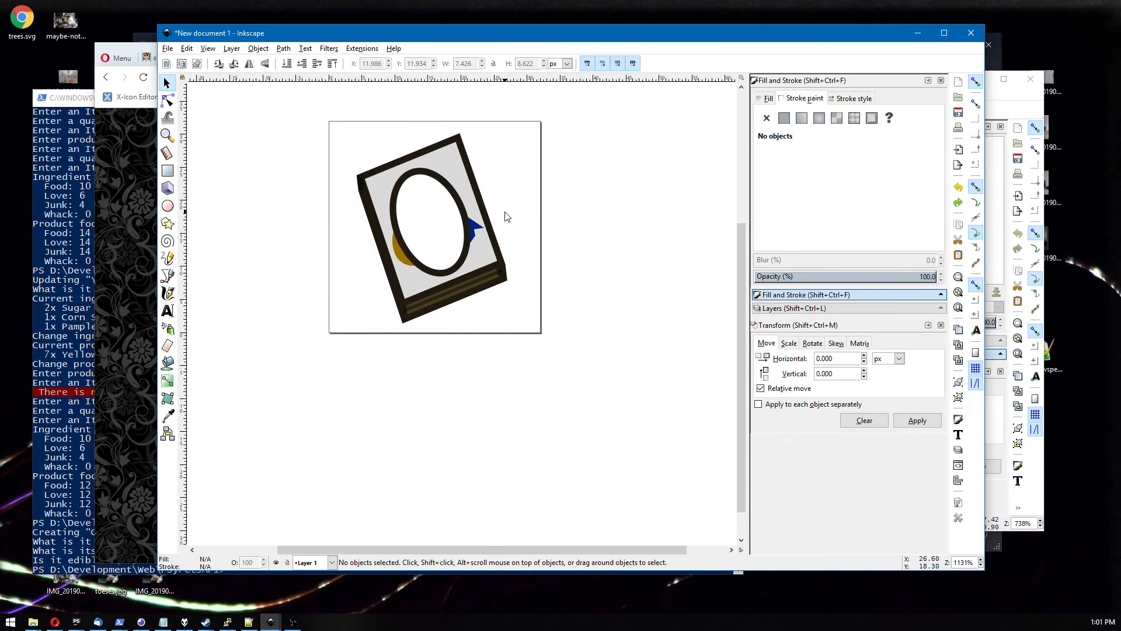
key(ctrl+z)
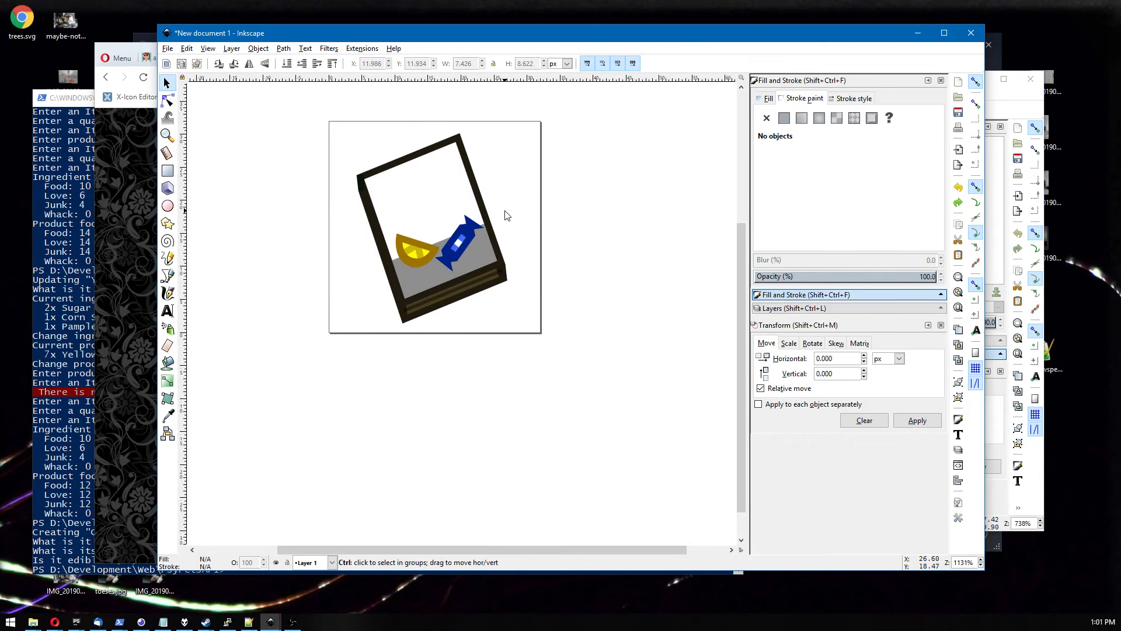
scroll(507, 214, down, 4)
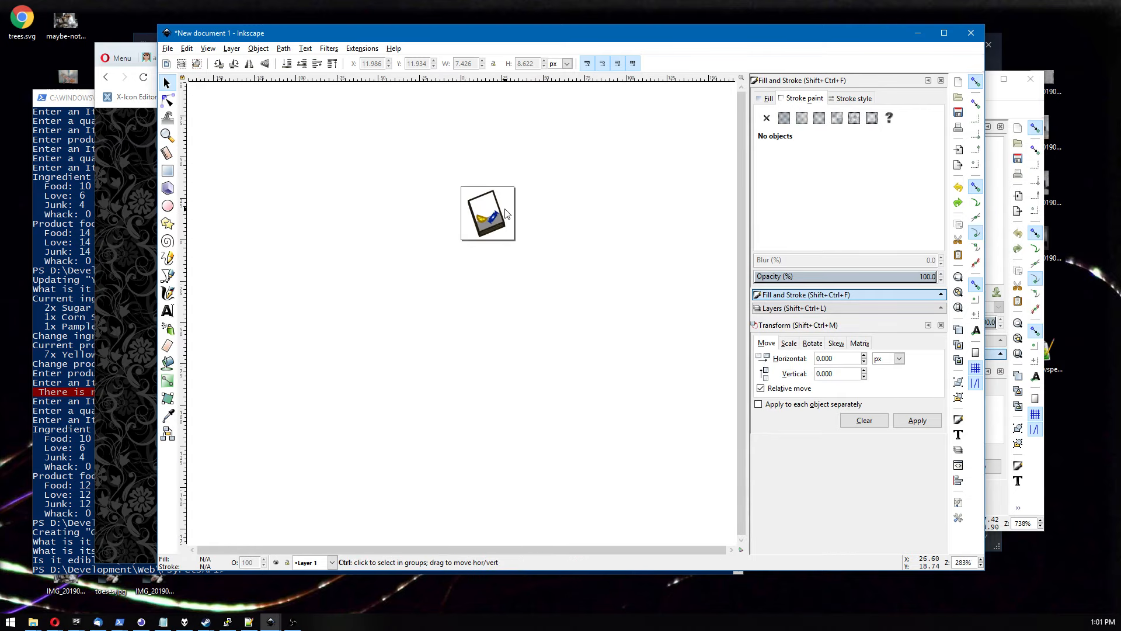
scroll(507, 214, up, 3)
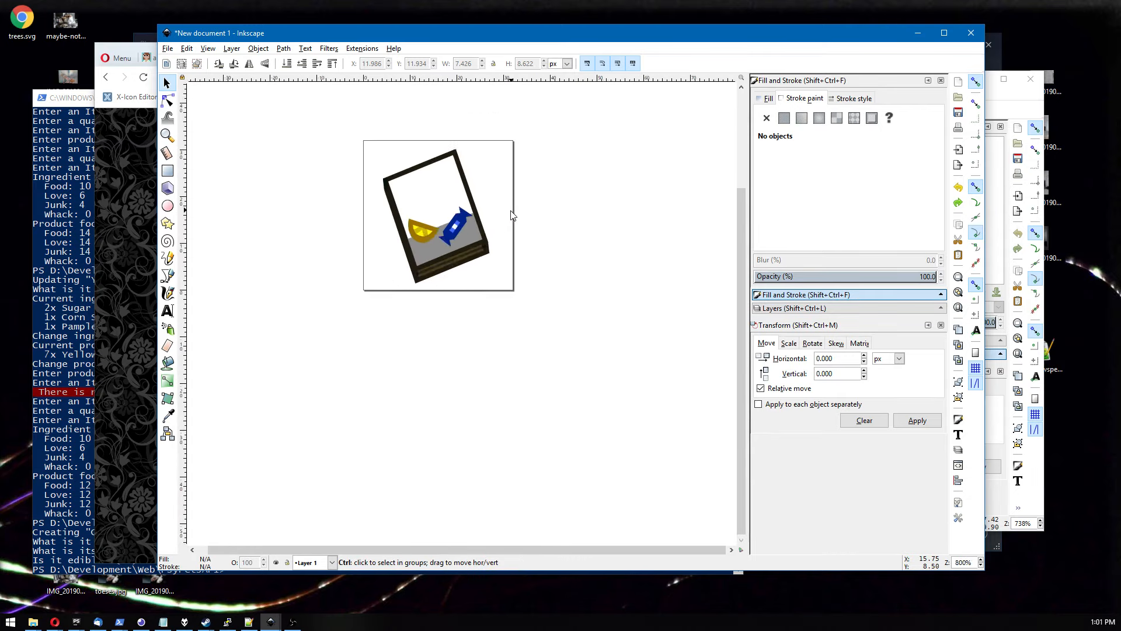
scroll(512, 215, down, 4)
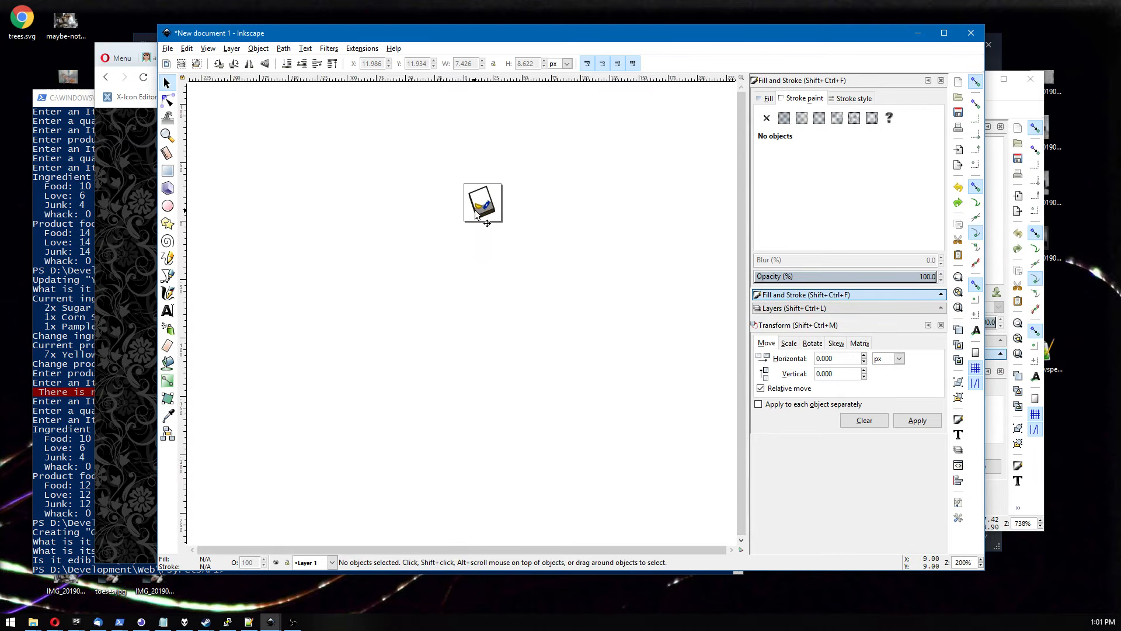
Select the book's inner panel with the node tool and change its fill from dark brown to a tan colour.
click(476, 215)
click(168, 100)
click(381, 220)
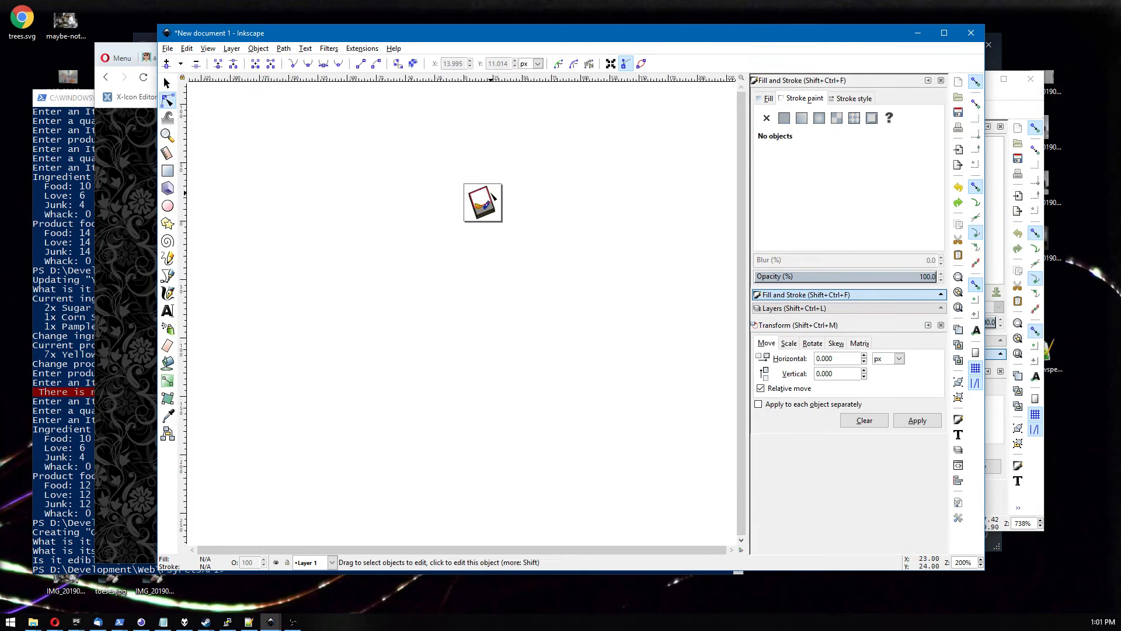
click(498, 202)
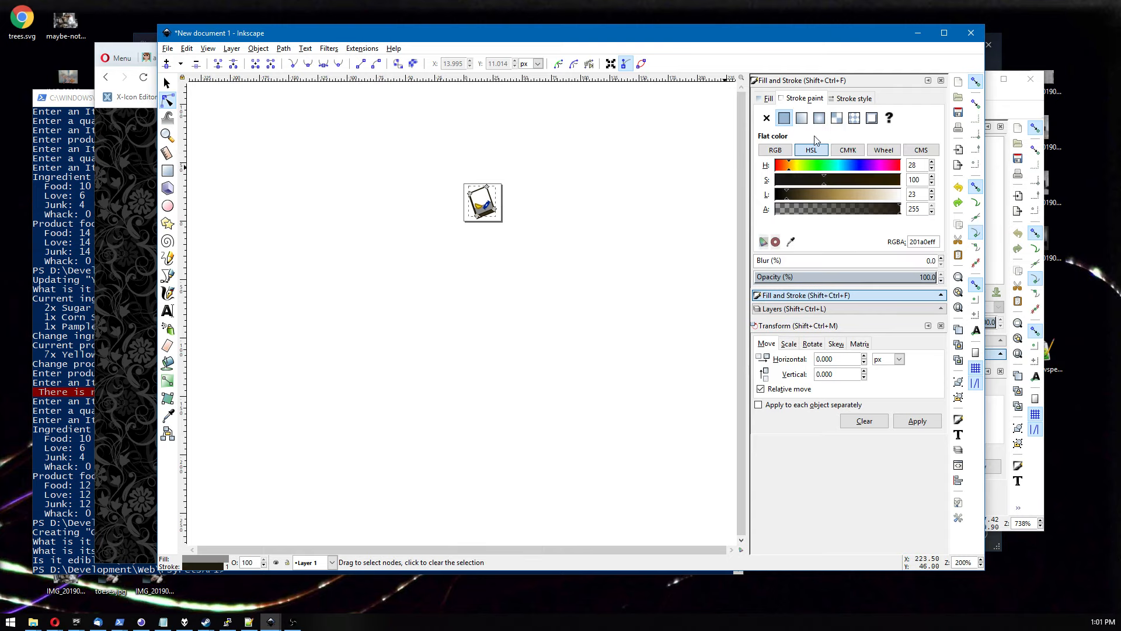
click(766, 98)
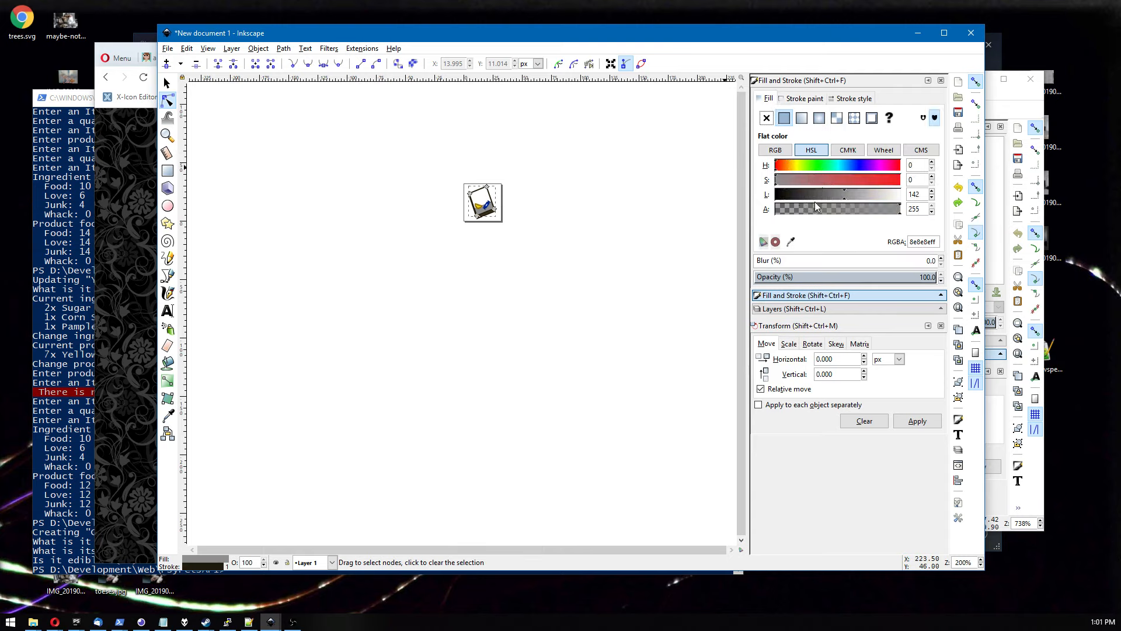
click(824, 184)
click(790, 168)
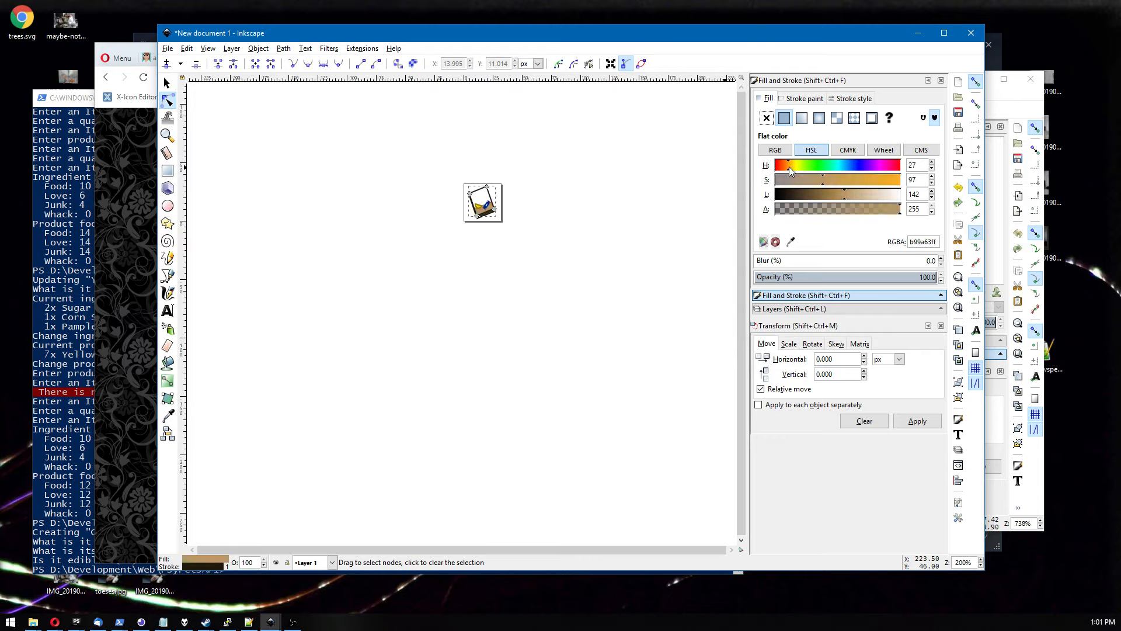
mouse_move(826, 198)
mouse_down()
mouse_move(794, 194)
mouse_move(845, 191)
mouse_move(822, 180)
mouse_up()
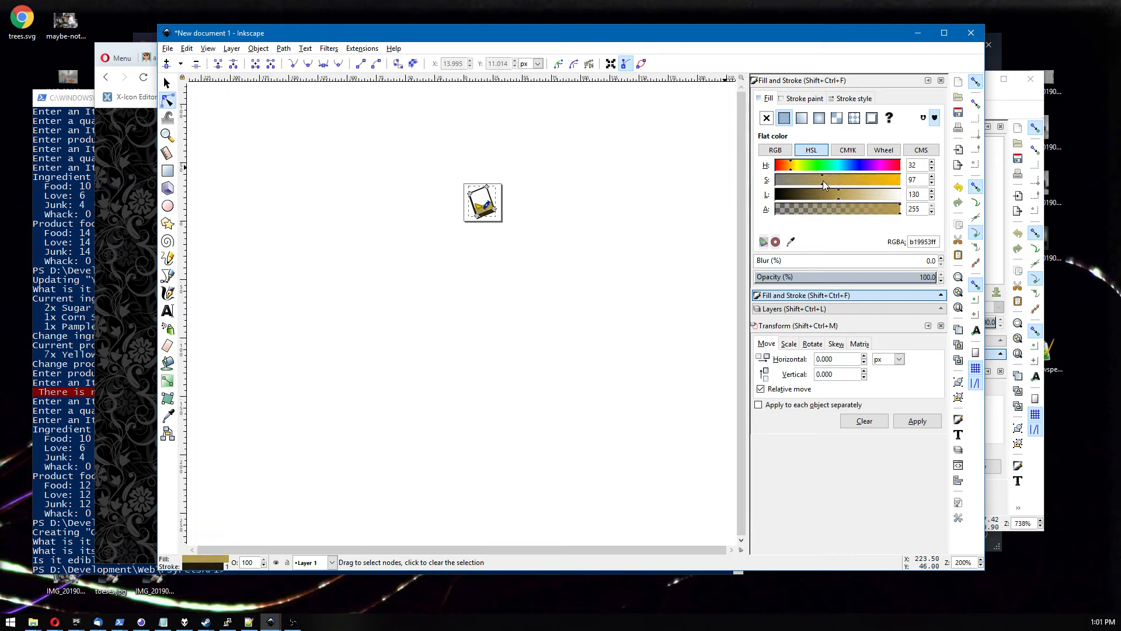
click(585, 234)
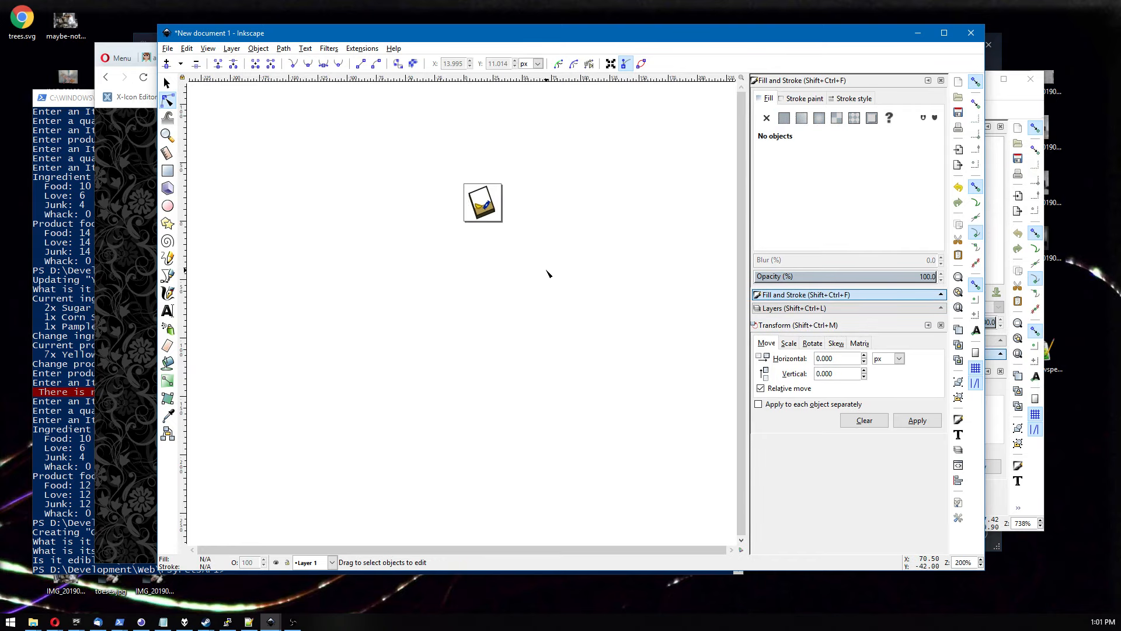
Zoom in on the icon to examine the book, lemon slice and candy up close, then return to the small view.
scroll(484, 192, up, 5)
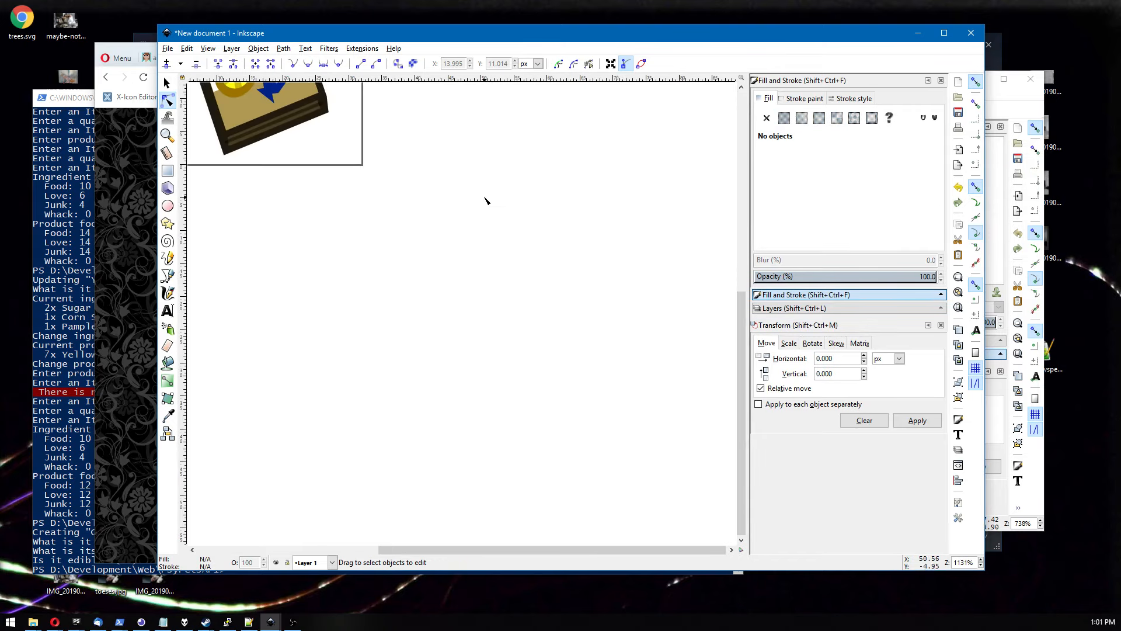
click(167, 82)
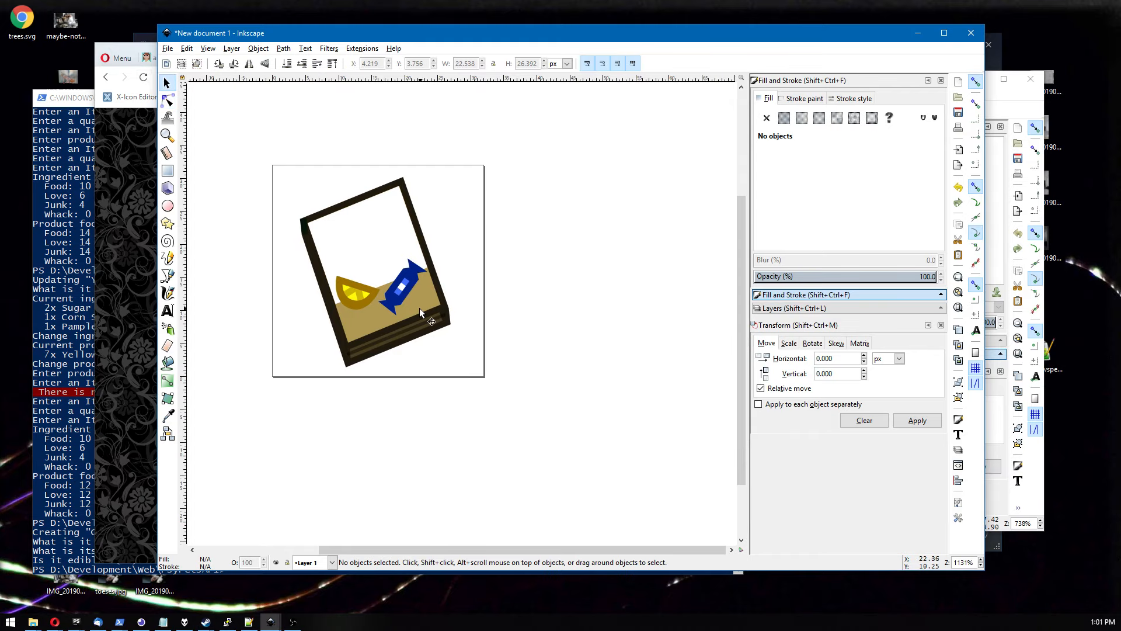
click(401, 291)
click(489, 251)
scroll(489, 254, down, 5)
scroll(490, 254, down, 1)
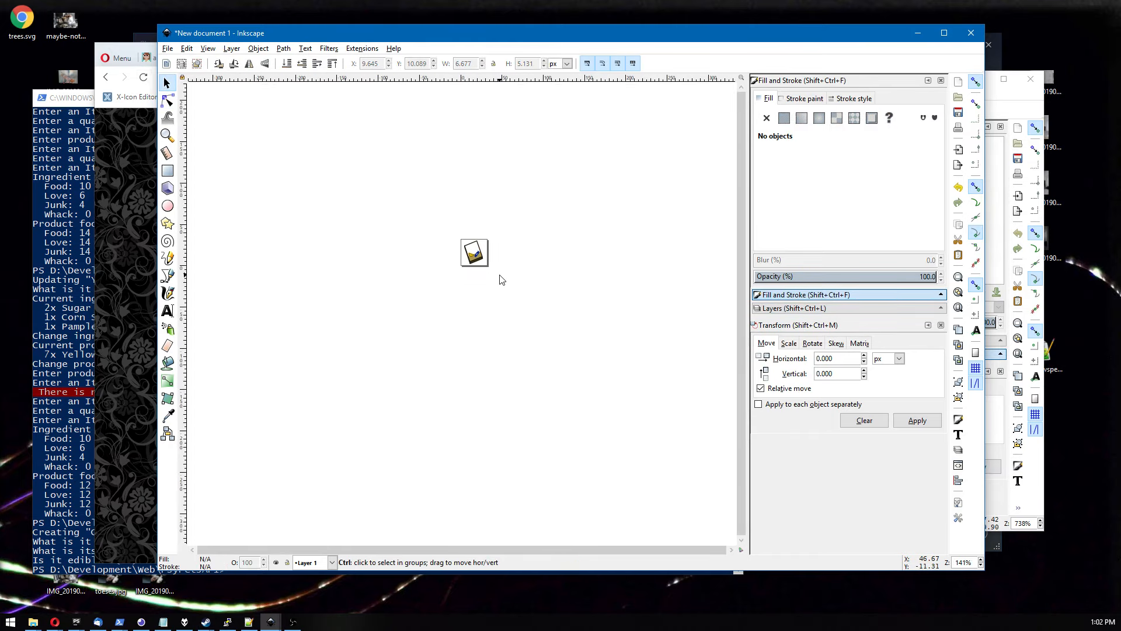
scroll(501, 279, up, 1)
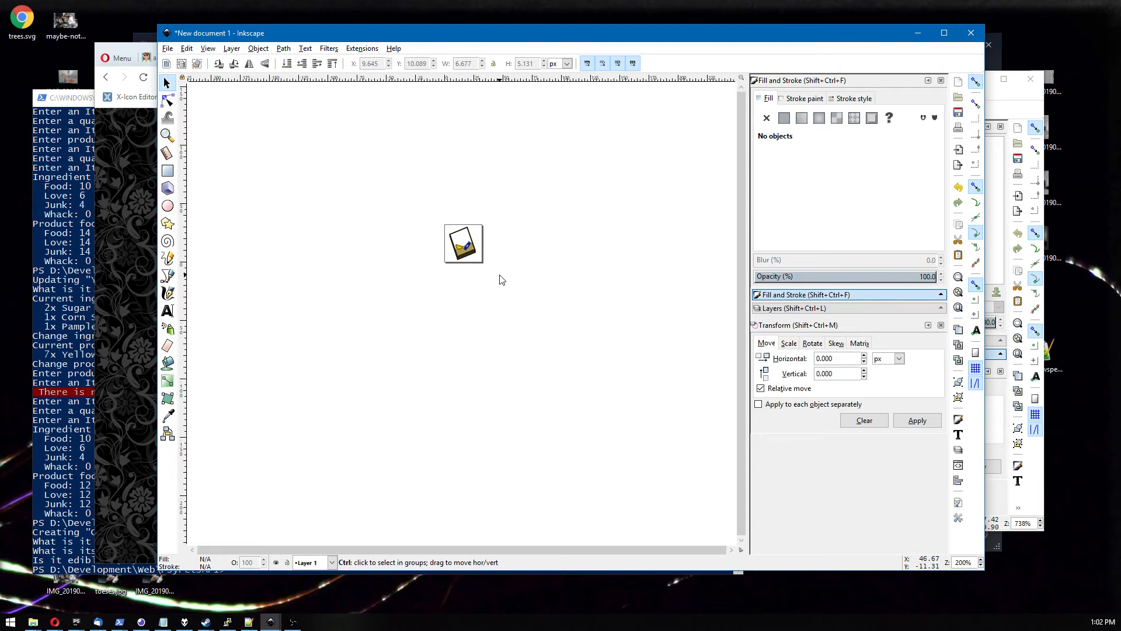
scroll(501, 273, down, 1)
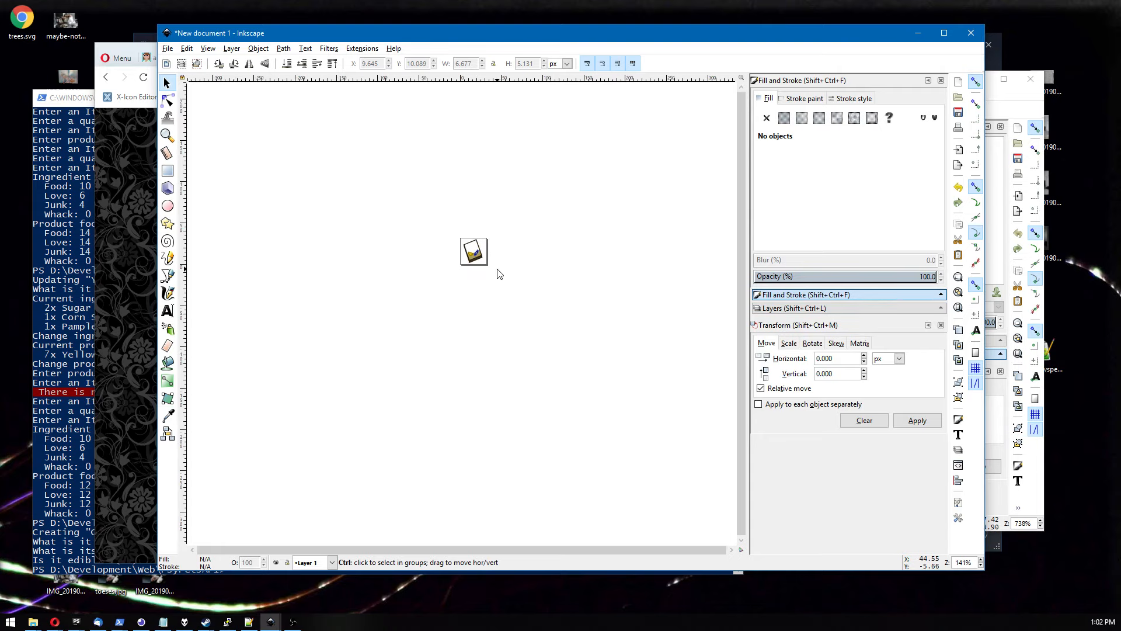
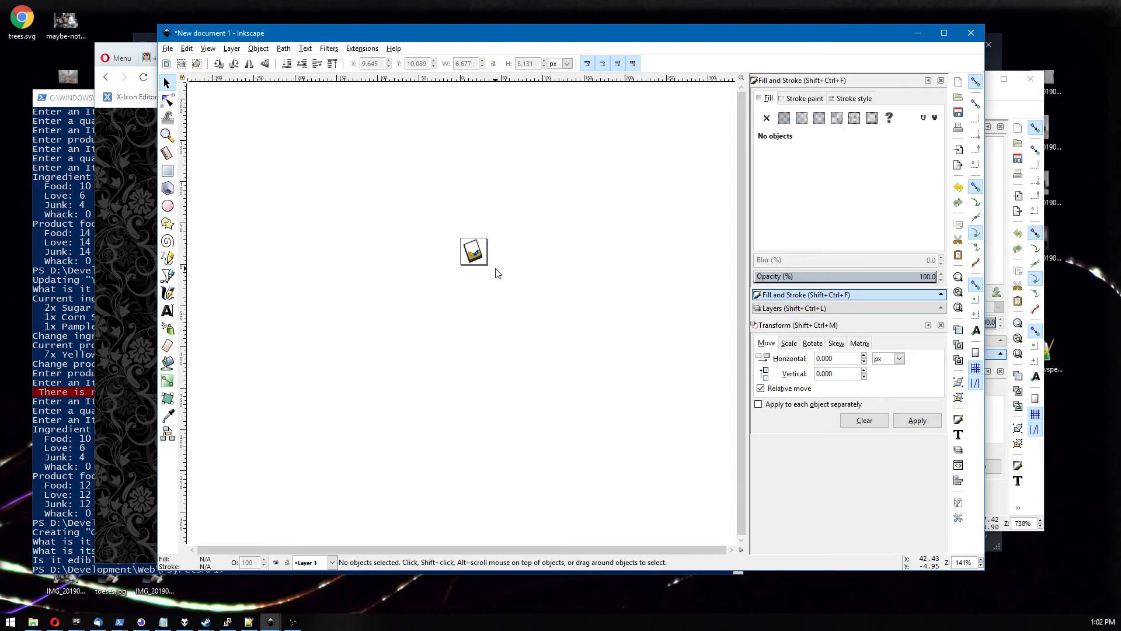
Zoom in and move the wrapped candy up into the white page area of the book.
scroll(494, 270, up, 6)
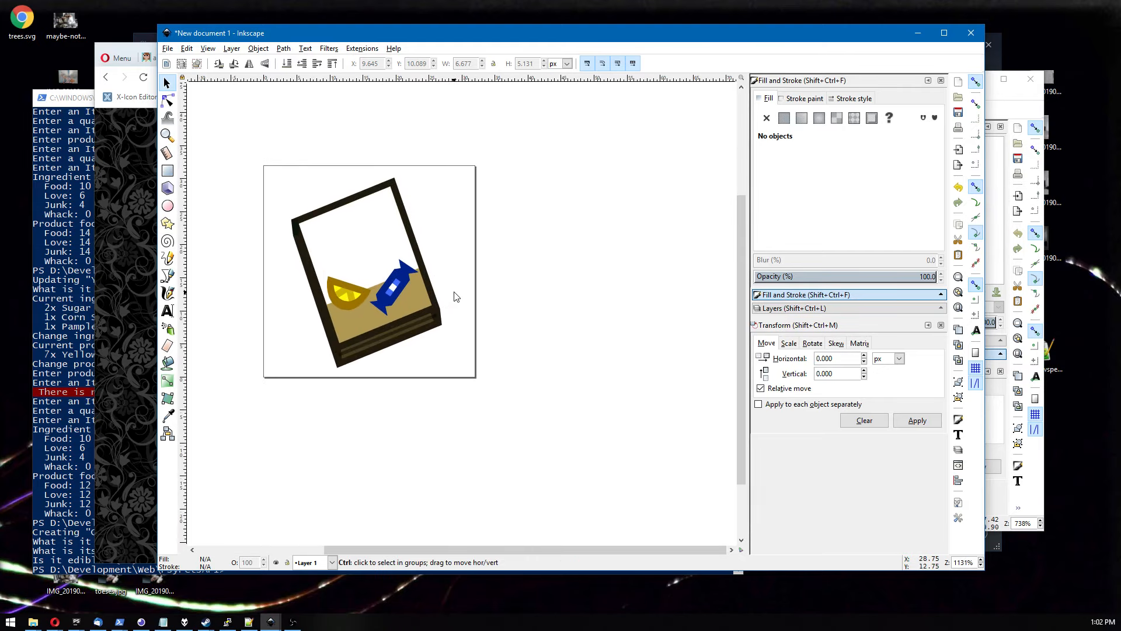
key(plus)
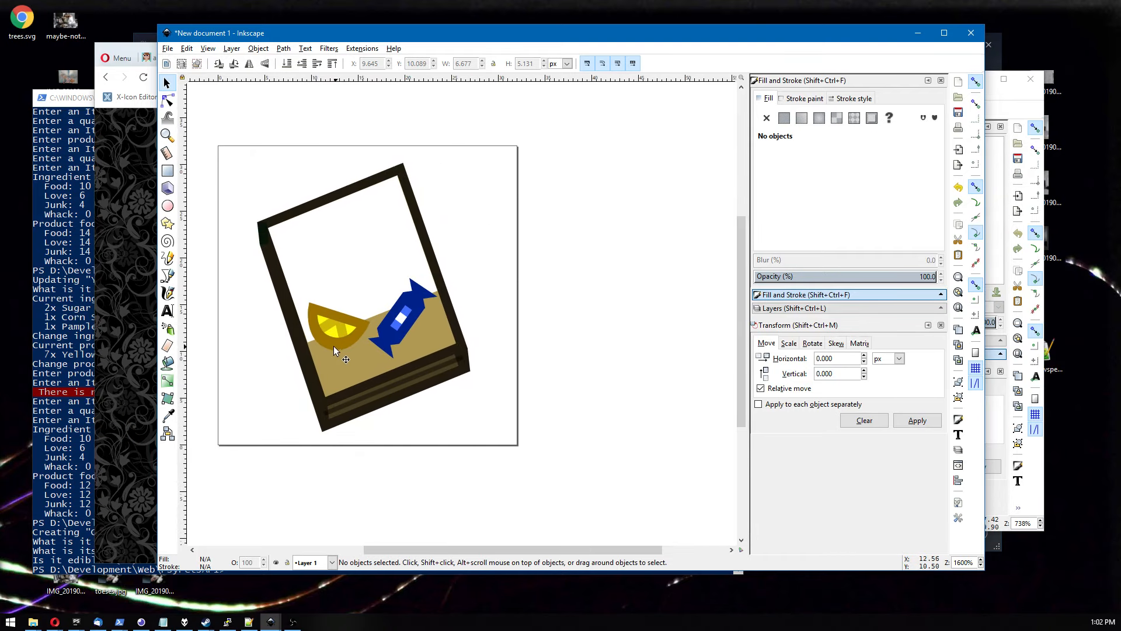
drag(401, 323, 352, 293)
drag(342, 334, 404, 330)
key(Delete)
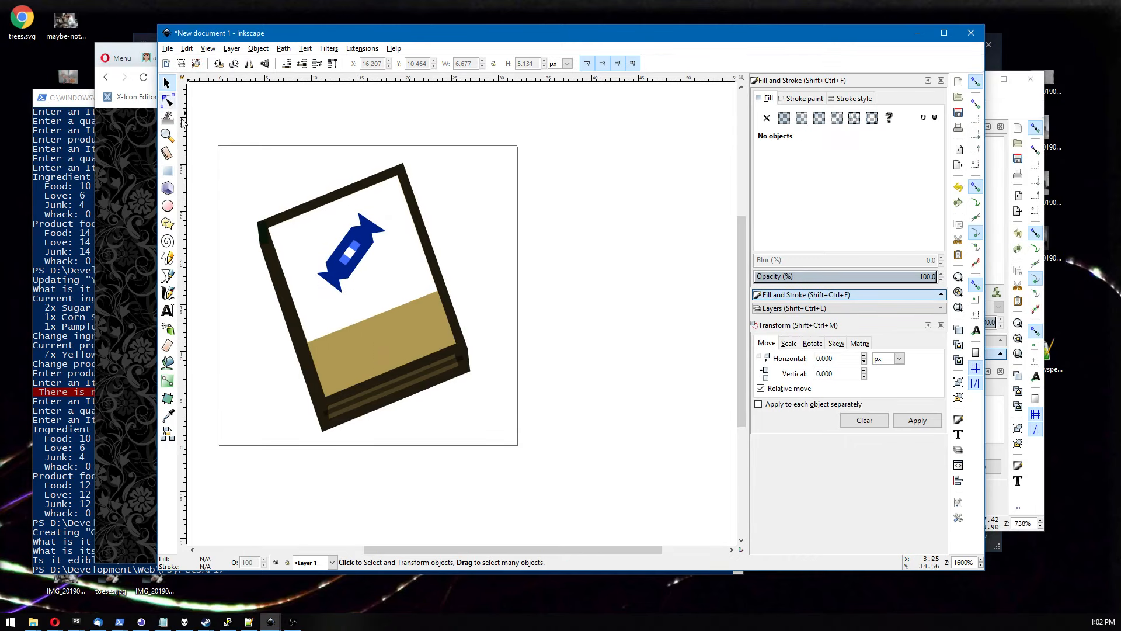
key(ctrl+z)
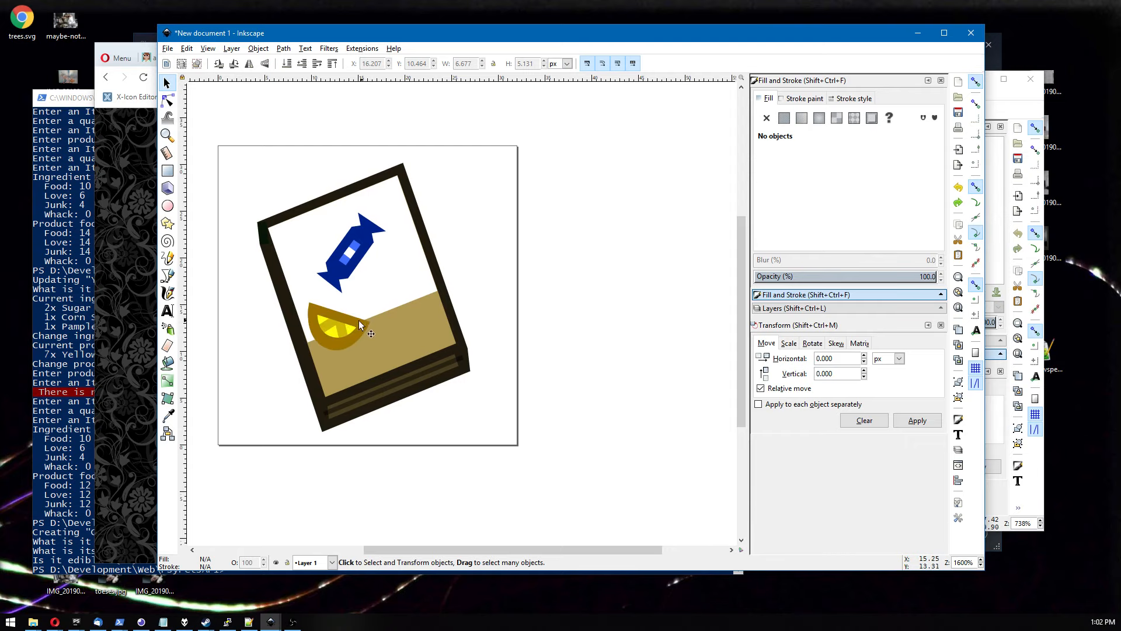
Move the lemon slice off the page, below the book icon.
drag(359, 320, 272, 502)
click(282, 440)
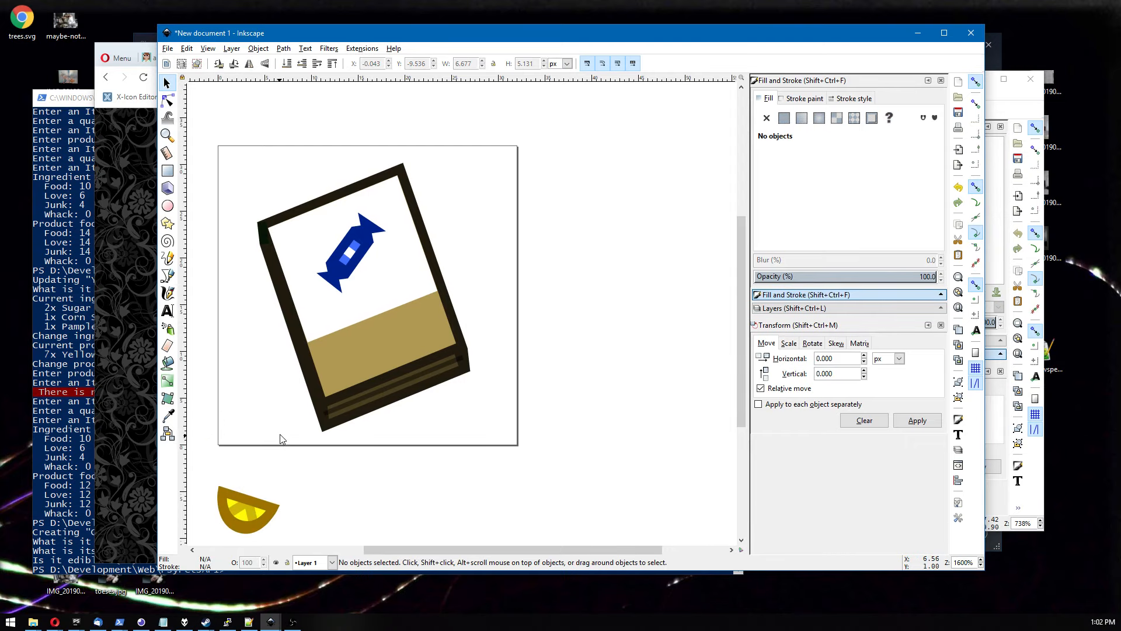
Edit the tan panel's nodes, raising its upper right corner higher up the page.
click(167, 100)
click(324, 294)
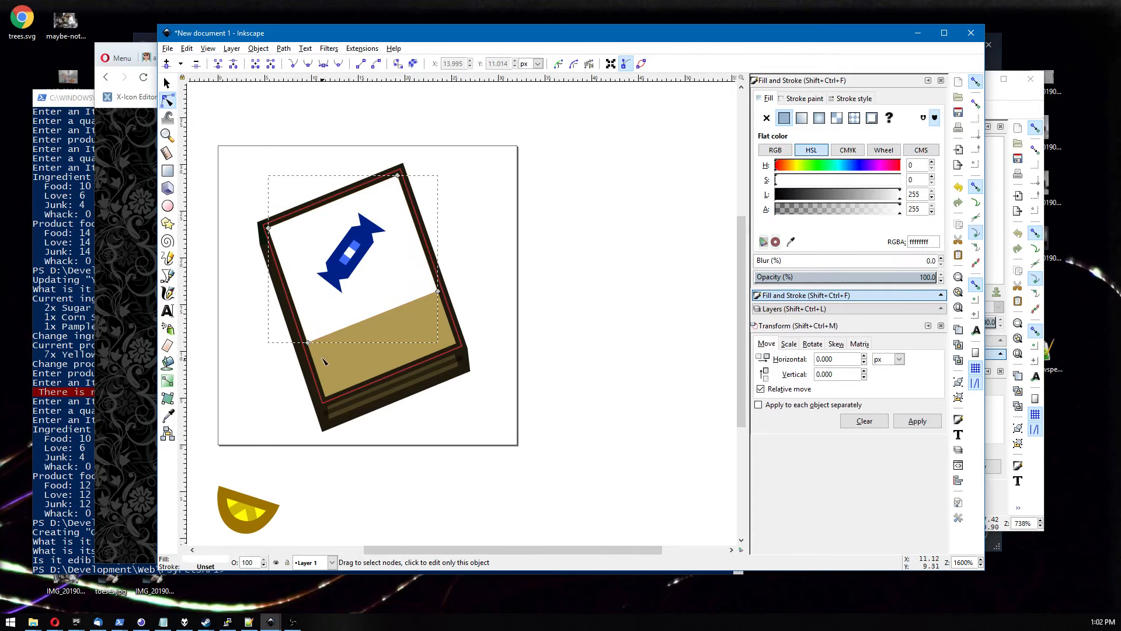
shift+click(440, 291)
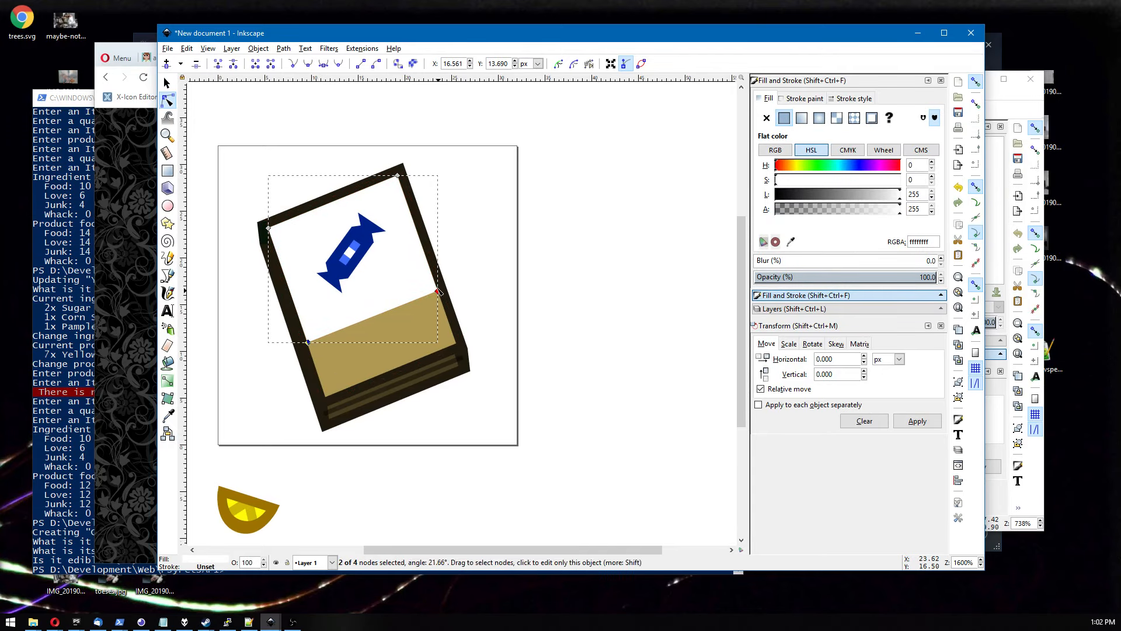
drag(439, 292, 423, 245)
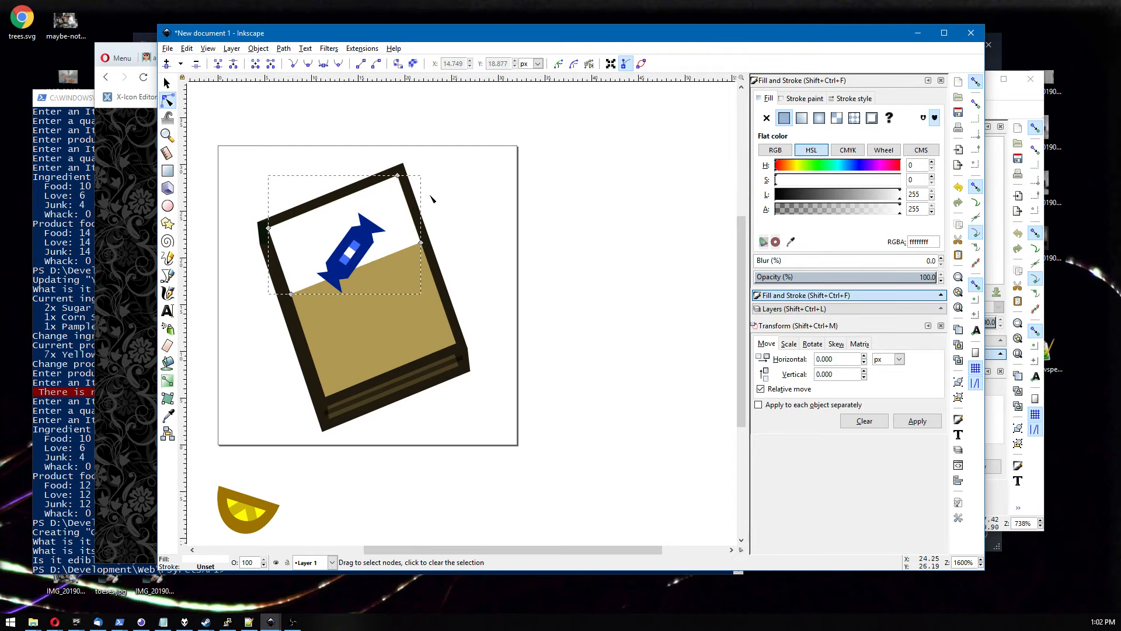
Rotate the candy to lie horizontally and nudge it to the top of the white page.
key(s)
drag(347, 244, 346, 234)
click(346, 233)
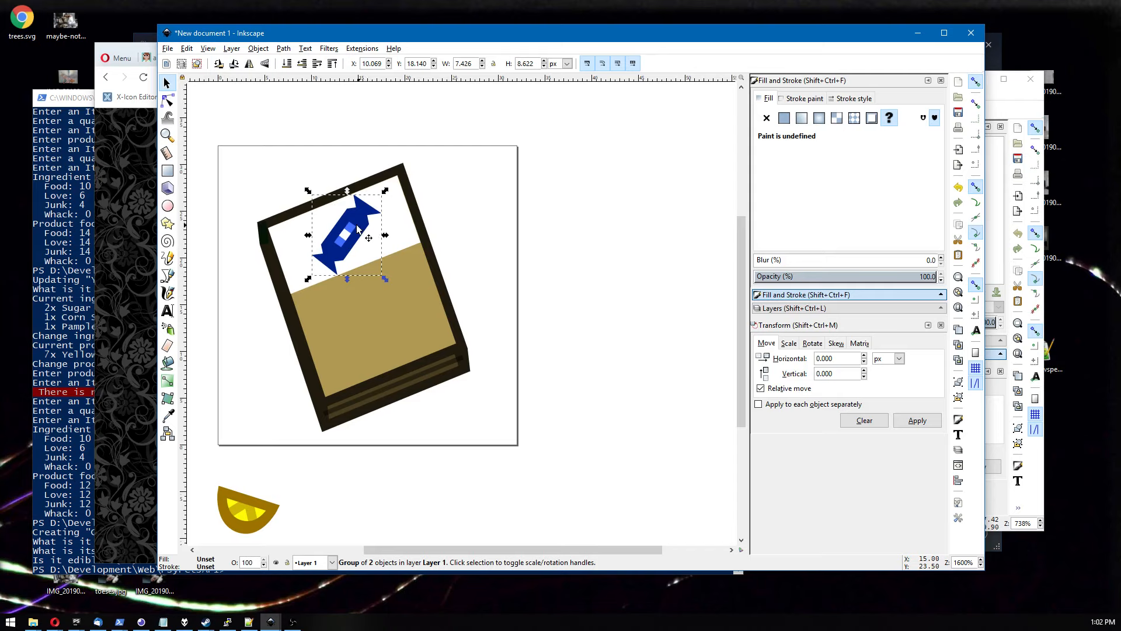
drag(313, 195, 362, 184)
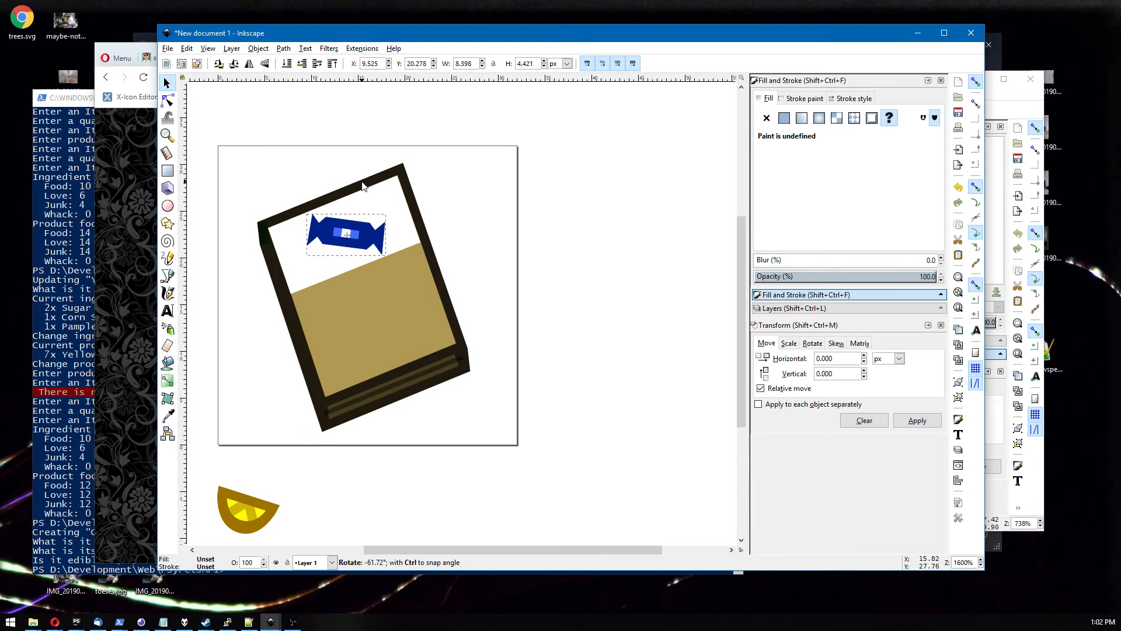
click(331, 176)
drag(347, 227, 344, 229)
click(482, 221)
Zoom out and back in to check how the icon reads at small sizes.
scroll(509, 228, down, 4)
scroll(509, 233, down, 1)
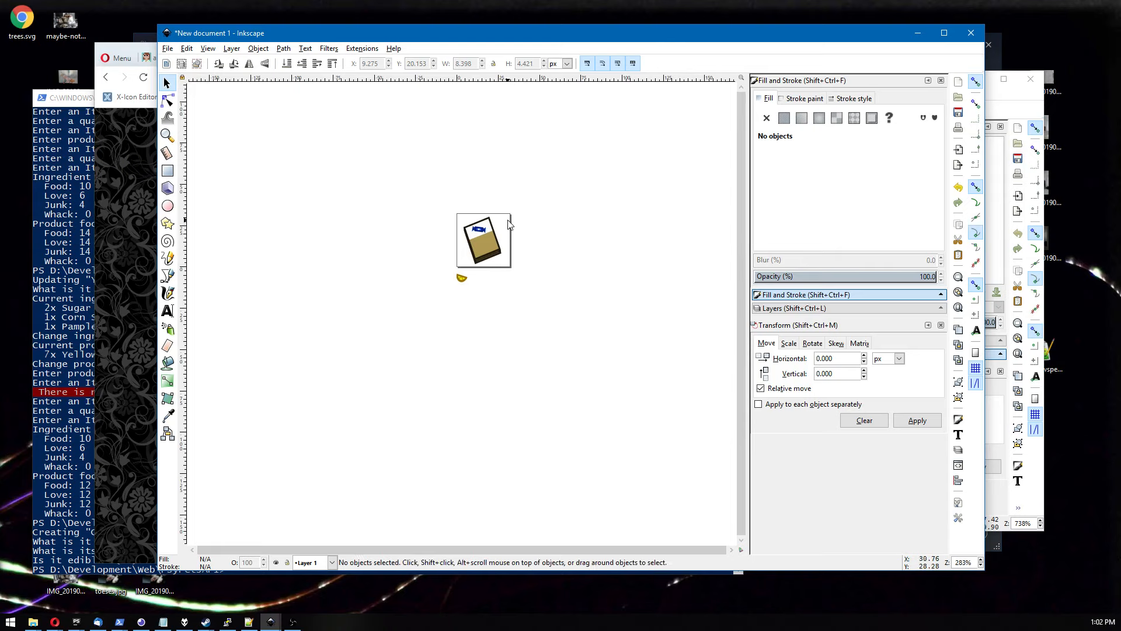
scroll(500, 215, down, 1)
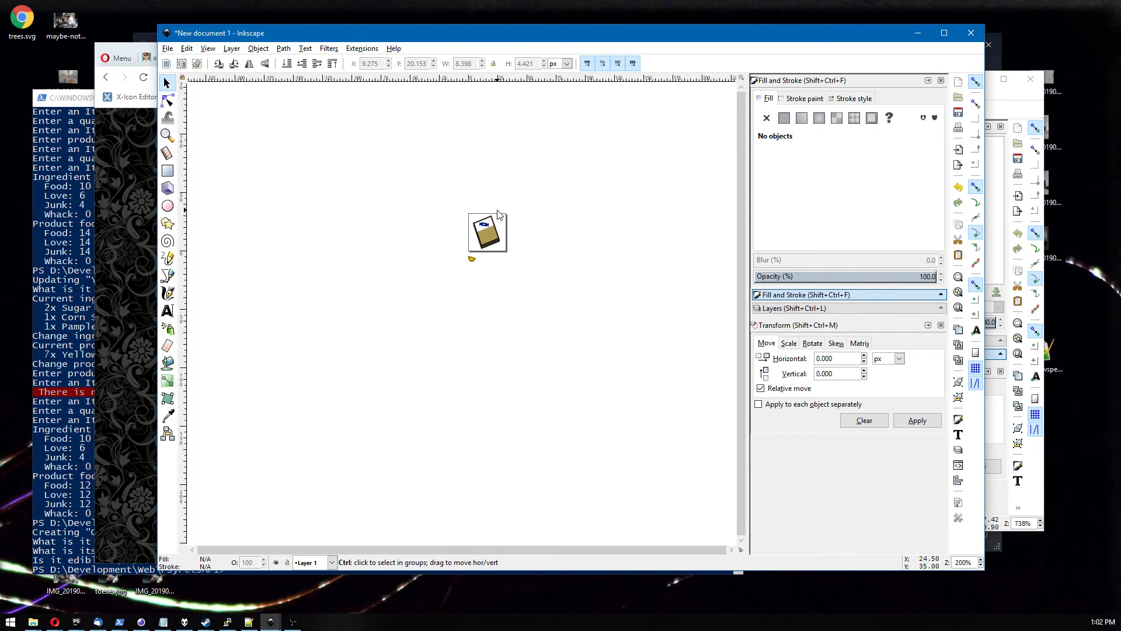
scroll(500, 215, up, 5)
scroll(498, 218, down, 3)
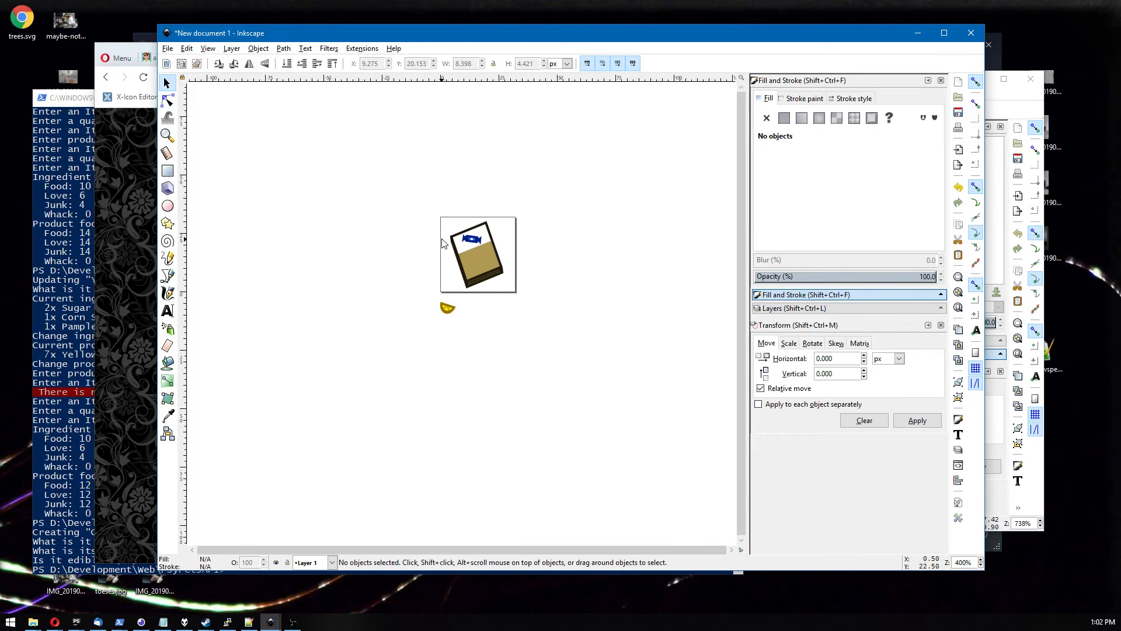
scroll(420, 250, up, 5)
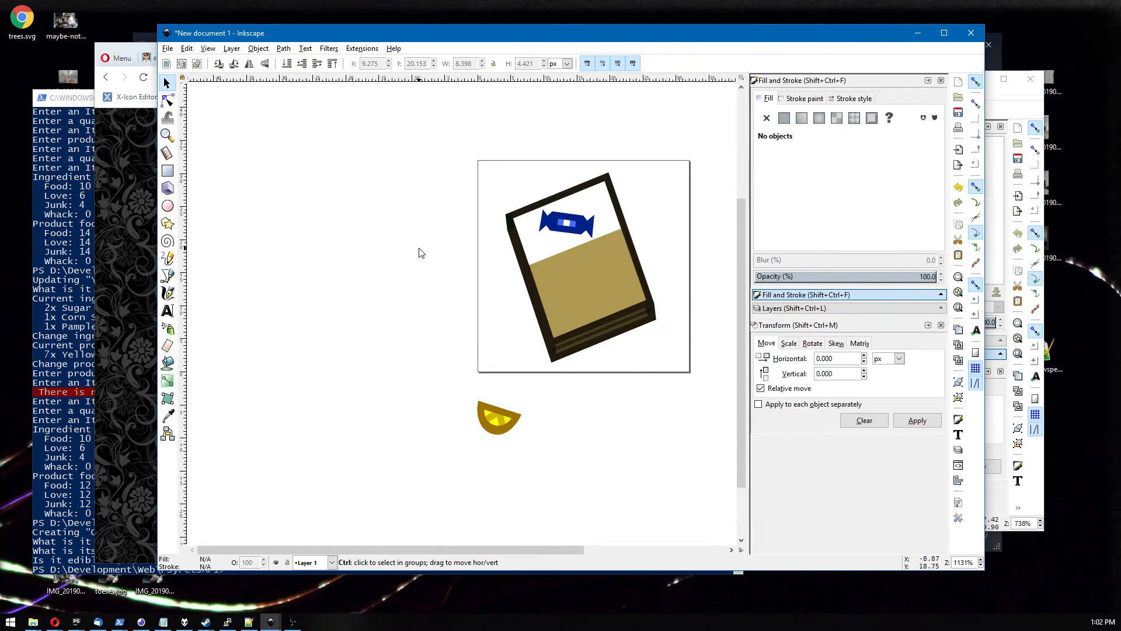
Move the lemon slice back onto the book at the panel's left edge, just below the candy.
scroll(318, 250, down, 1)
drag(382, 496, 389, 323)
drag(388, 366, 346, 325)
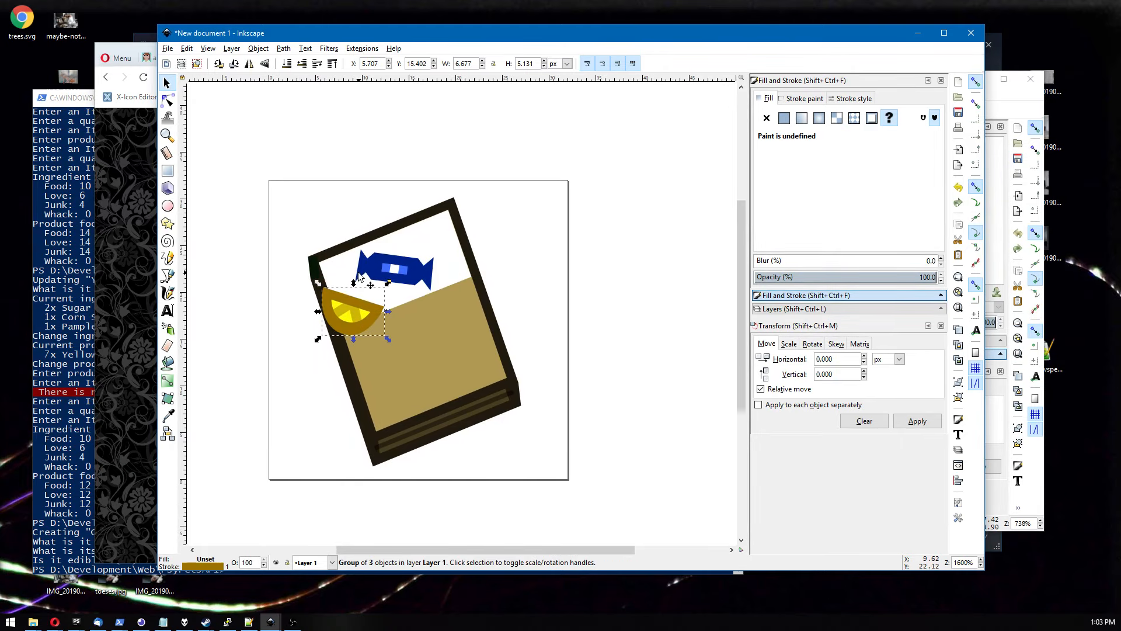
Copy the white page shape, paste a duplicate and drag it toward the book's upper right corner.
click(168, 101)
click(454, 244)
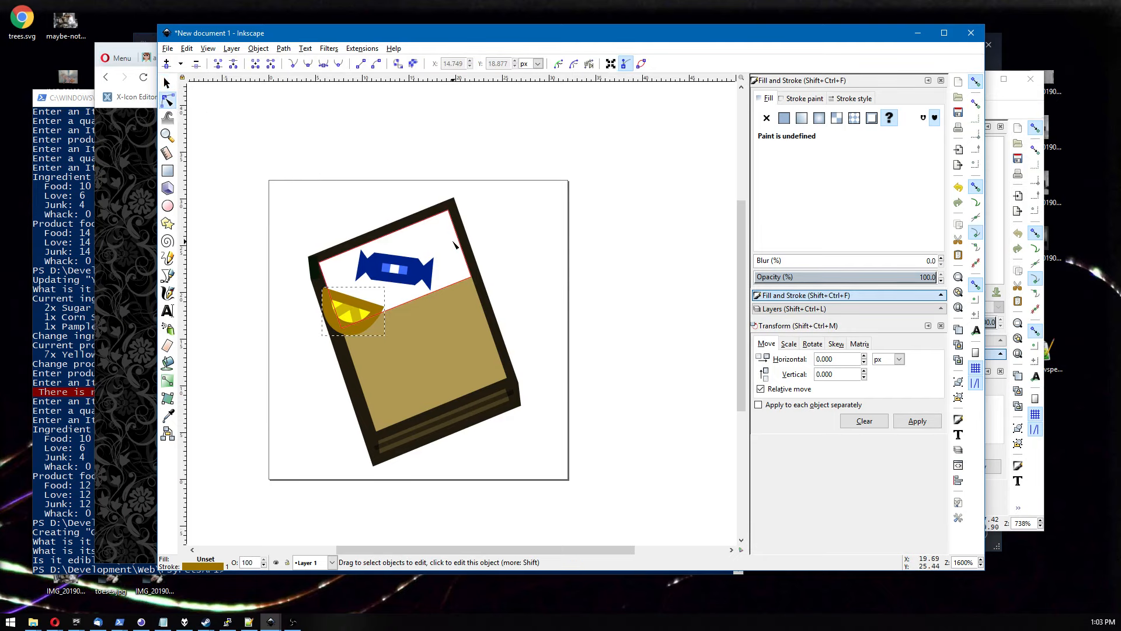
click(167, 83)
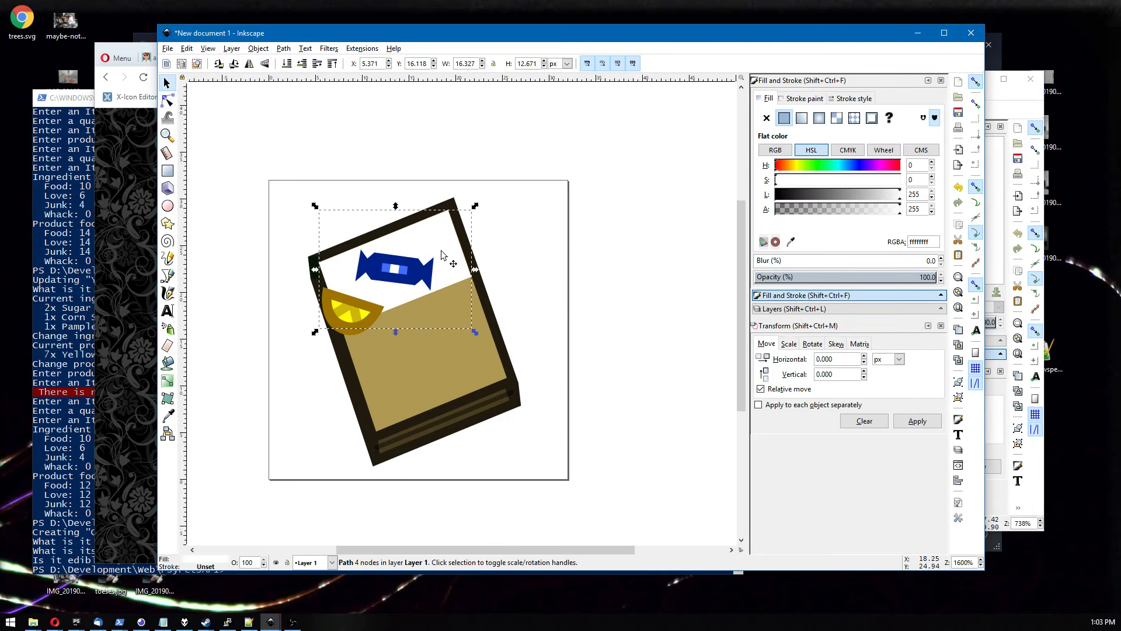
key(ctrl+c)
key(ctrl+v)
drag(458, 245, 532, 230)
Pick the book's dark brown colour with the dropper for the duplicate shape.
click(168, 101)
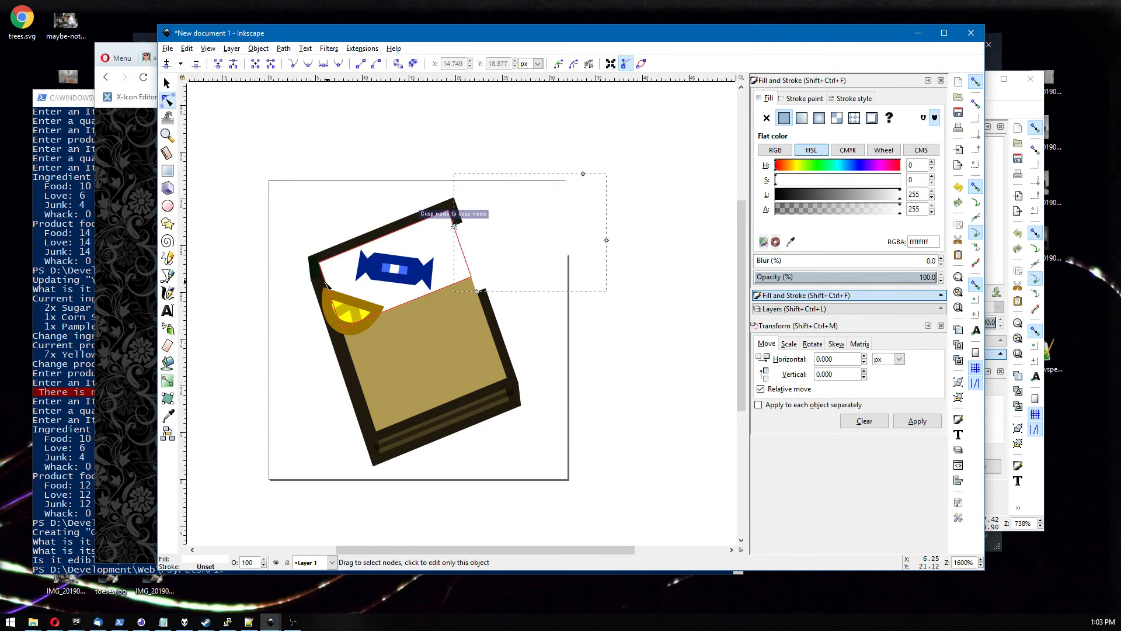
click(315, 266)
click(792, 103)
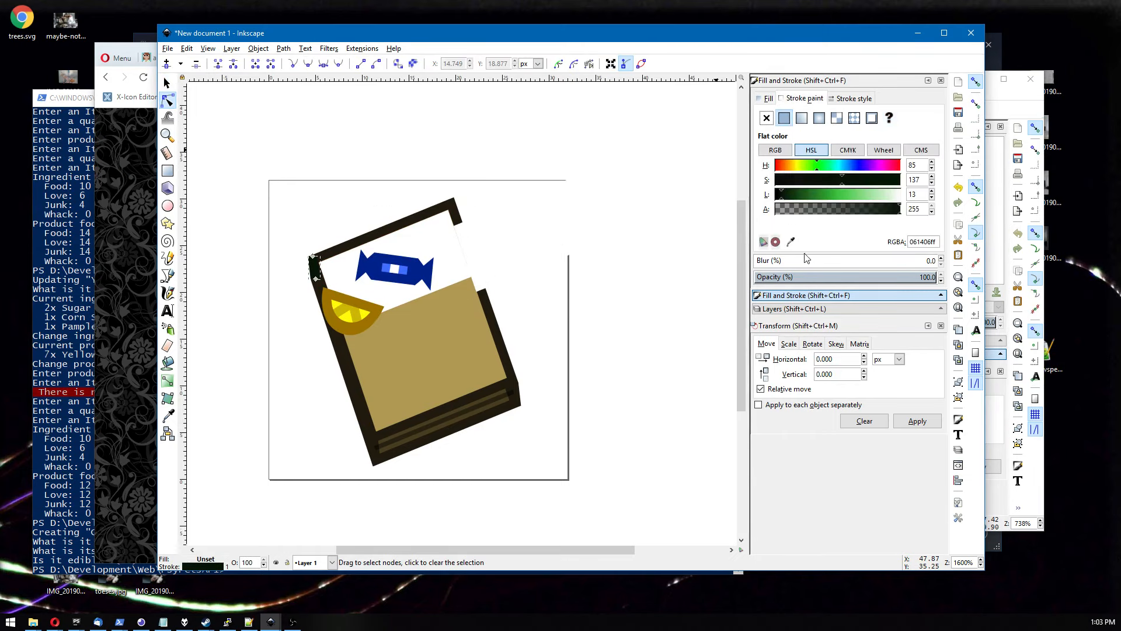
key(d)
shift+click(514, 373)
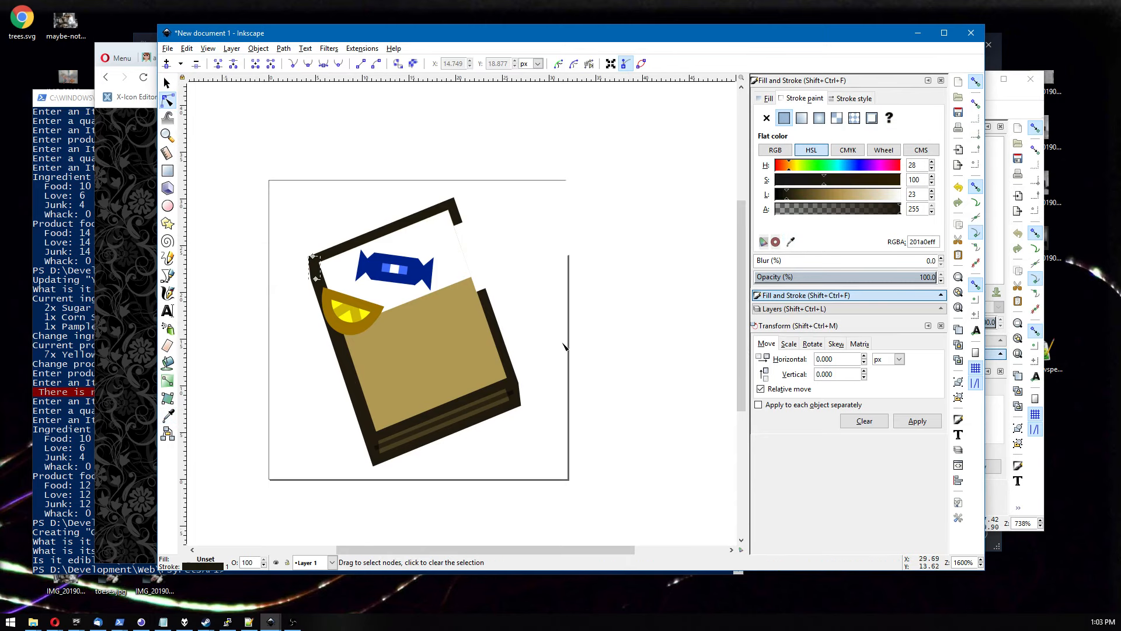
Select the white page together with the dark brown duplicate and group them.
click(601, 314)
click(425, 291)
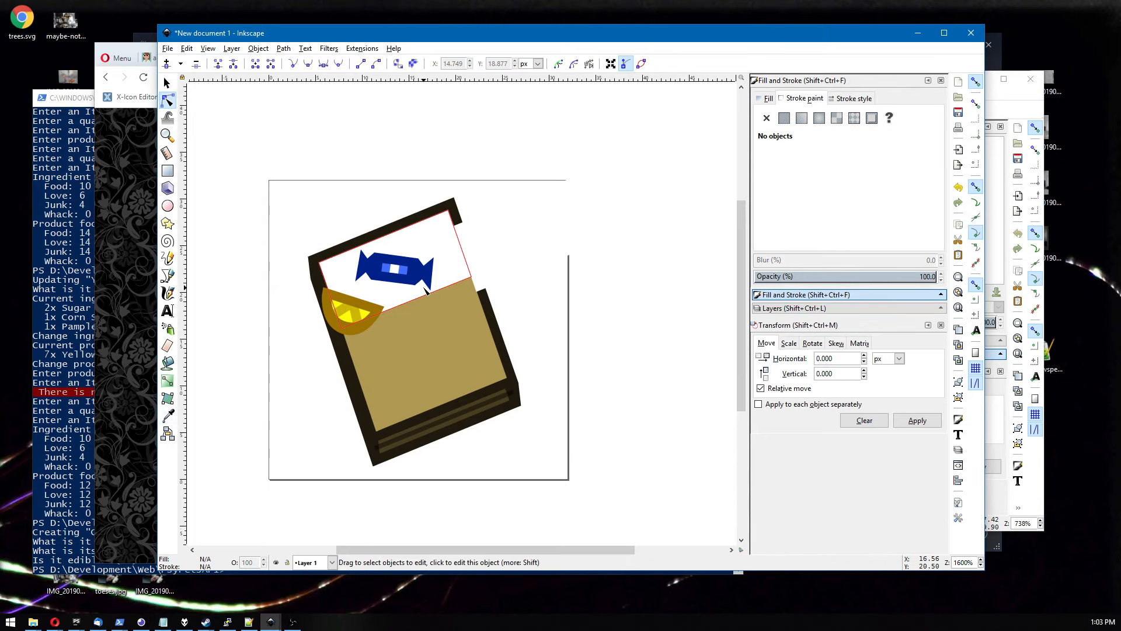
shift+click(442, 370)
click(257, 49)
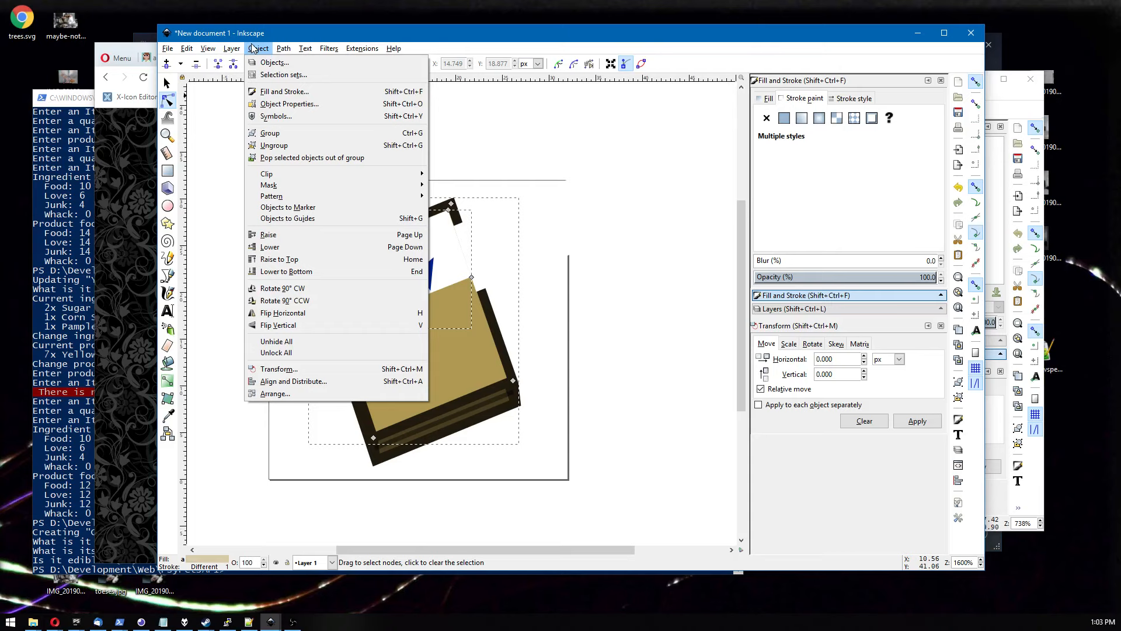
mouse_move(285, 49)
click(300, 128)
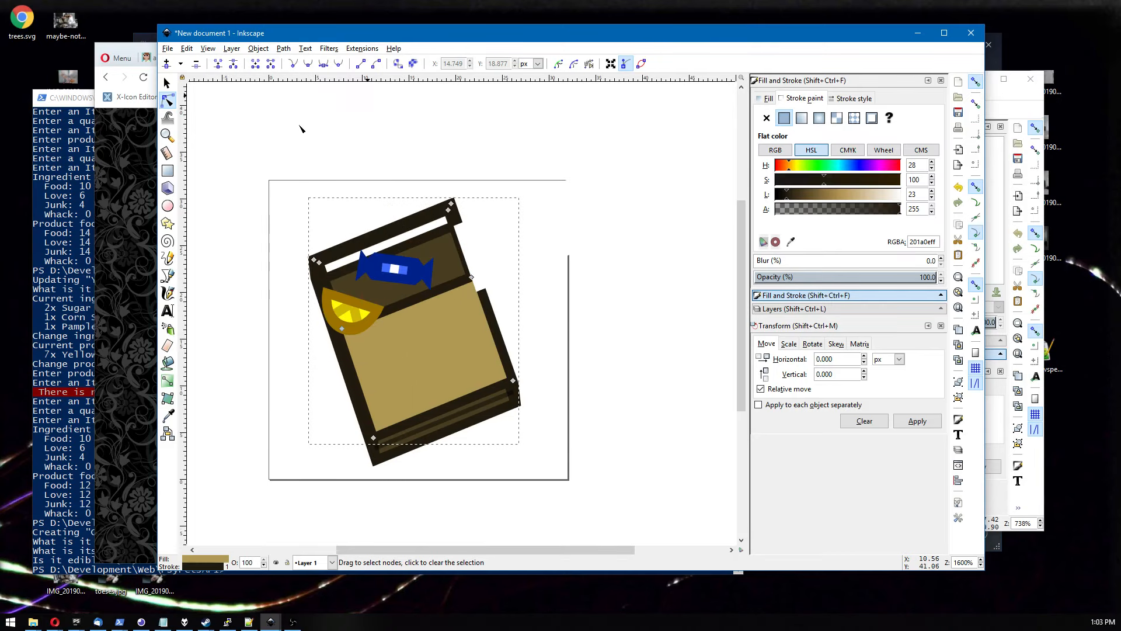
Paste the copied shape again and position it over the book's inner area.
click(328, 169)
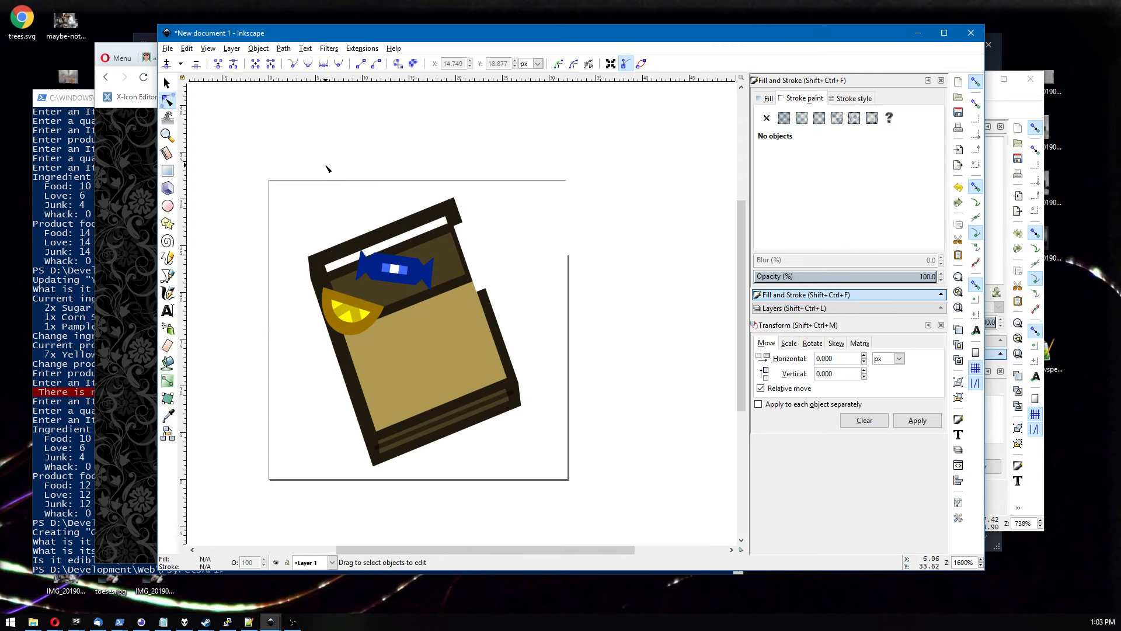
click(409, 374)
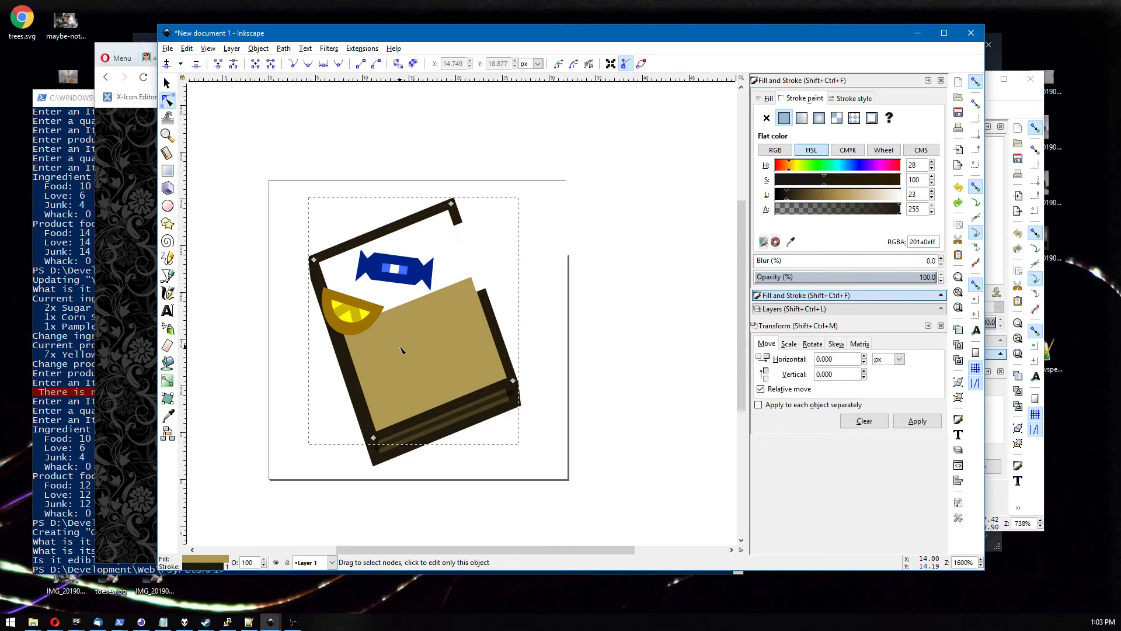
key(ctrl+v)
click(166, 83)
drag(381, 363, 395, 337)
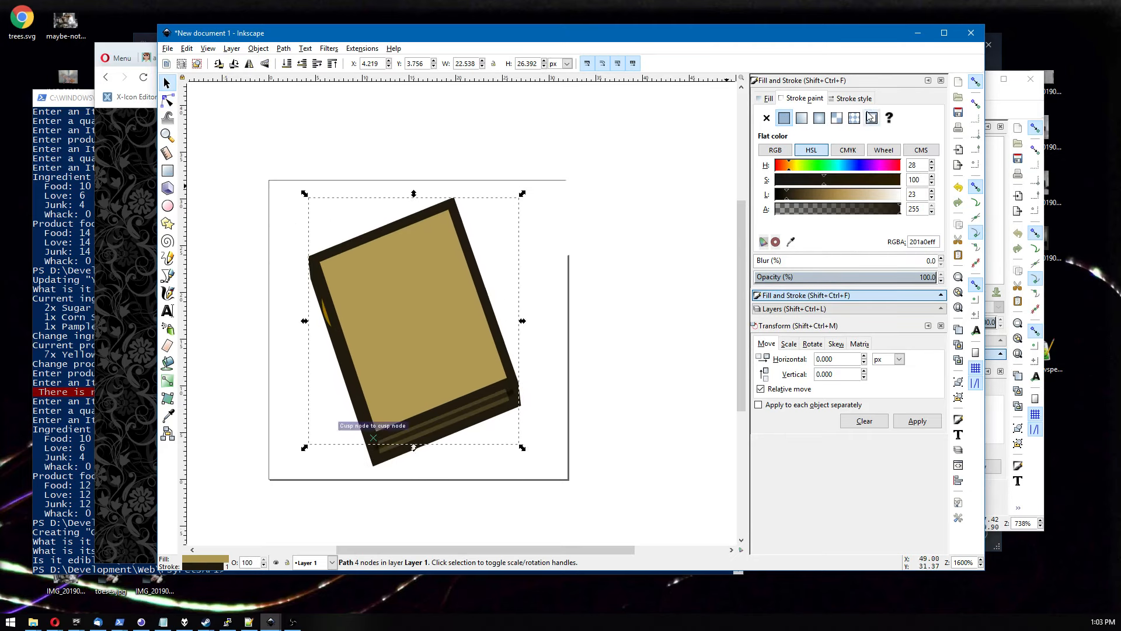
Remove the stroke paint from the pasted tan shape.
click(767, 118)
click(614, 286)
click(444, 357)
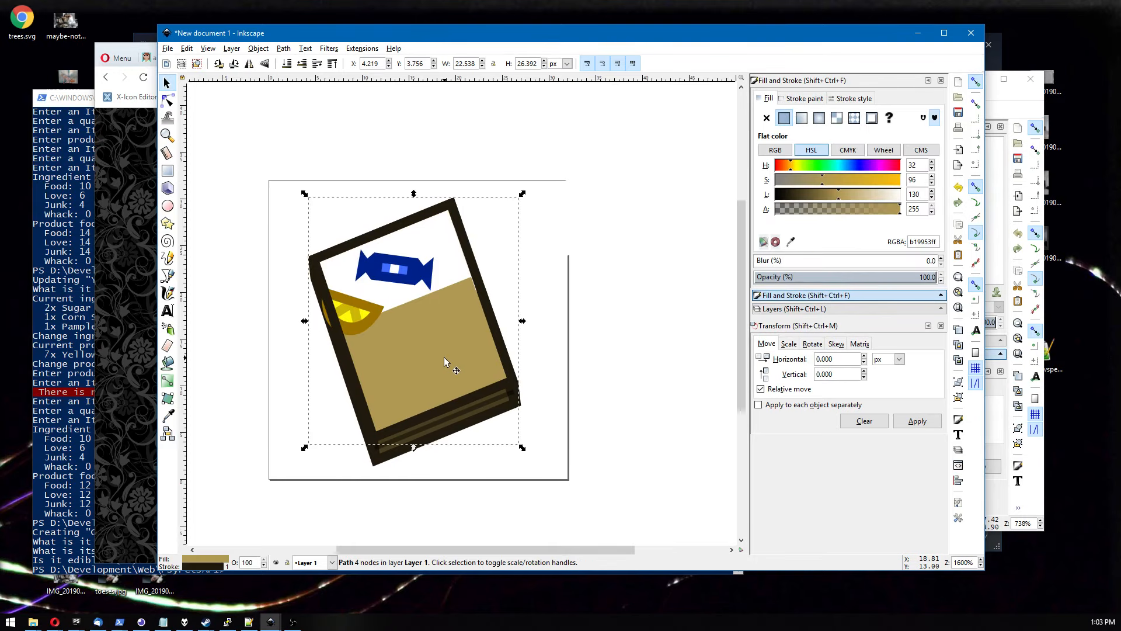
click(805, 98)
click(767, 118)
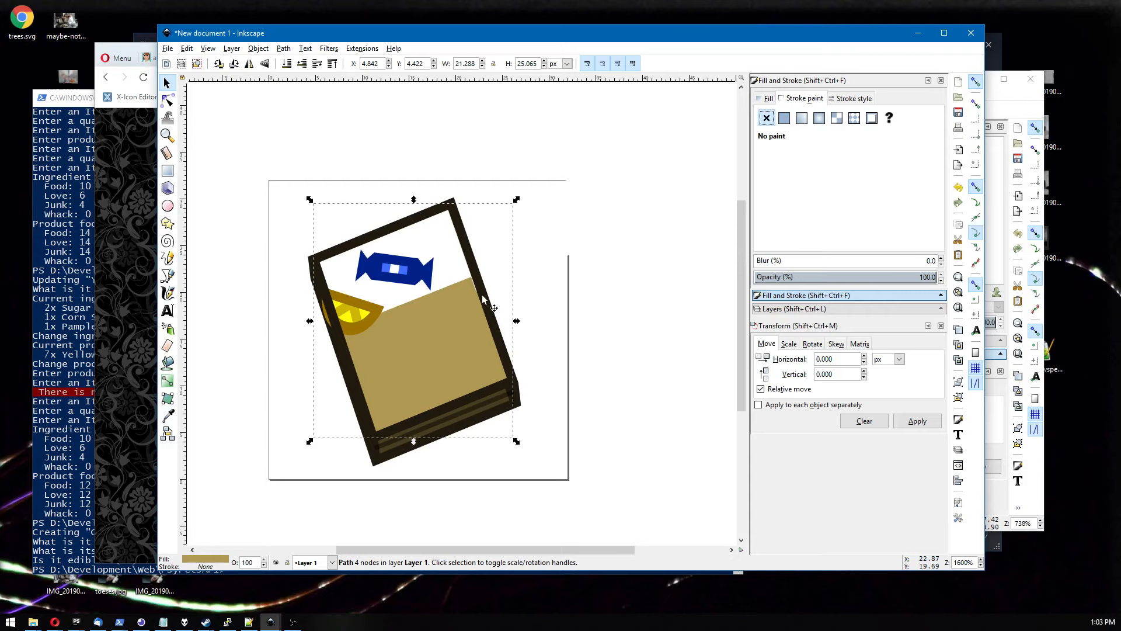
Edit the white page shape's nodes, pulling its corners outward past the book's top and left edges.
click(451, 277)
shift+click(444, 350)
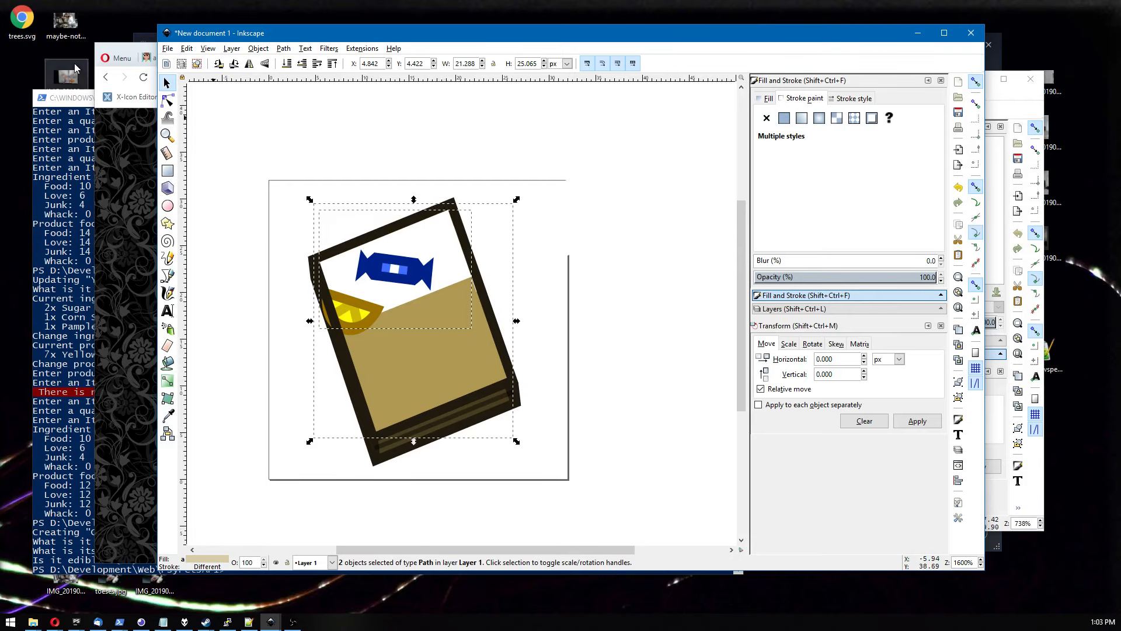
click(167, 101)
click(429, 351)
click(455, 273)
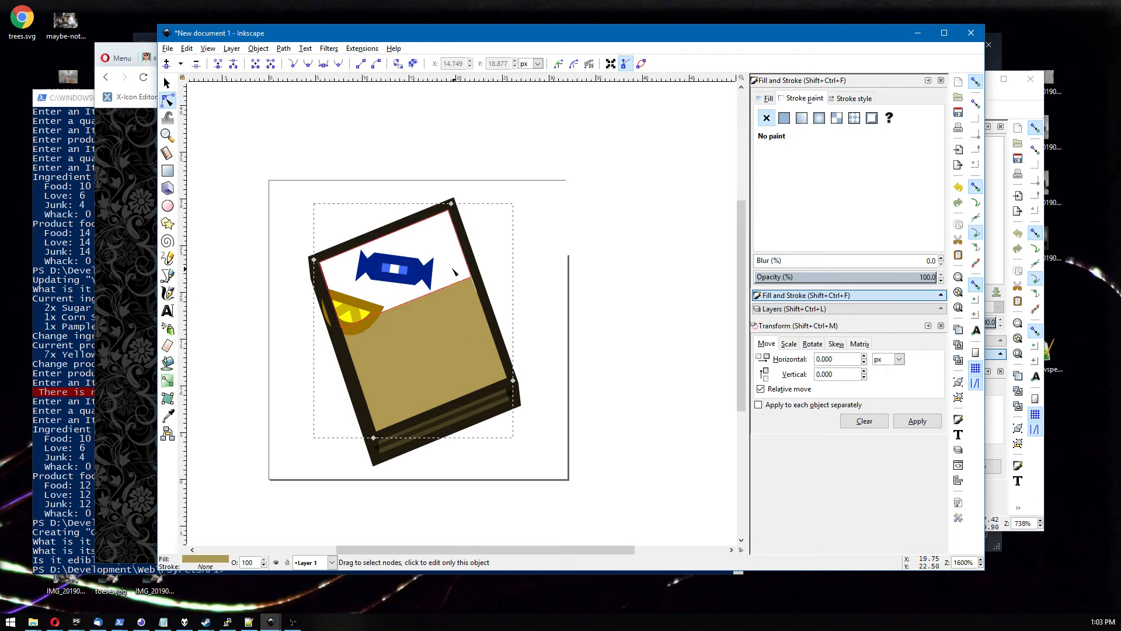
drag(472, 277, 495, 269)
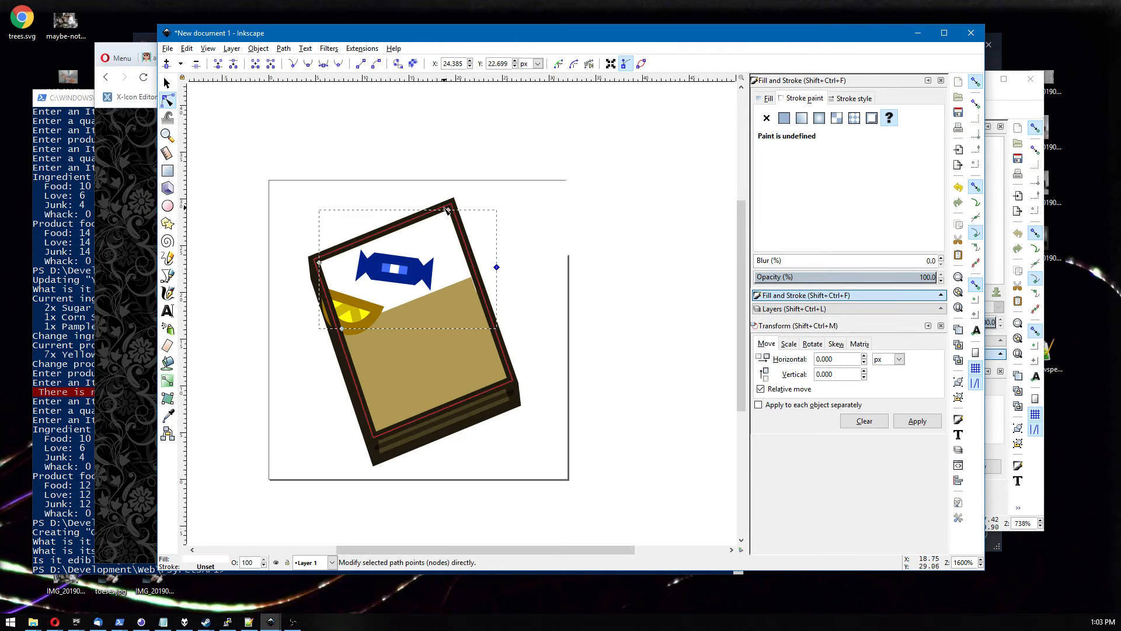
drag(448, 209, 455, 187)
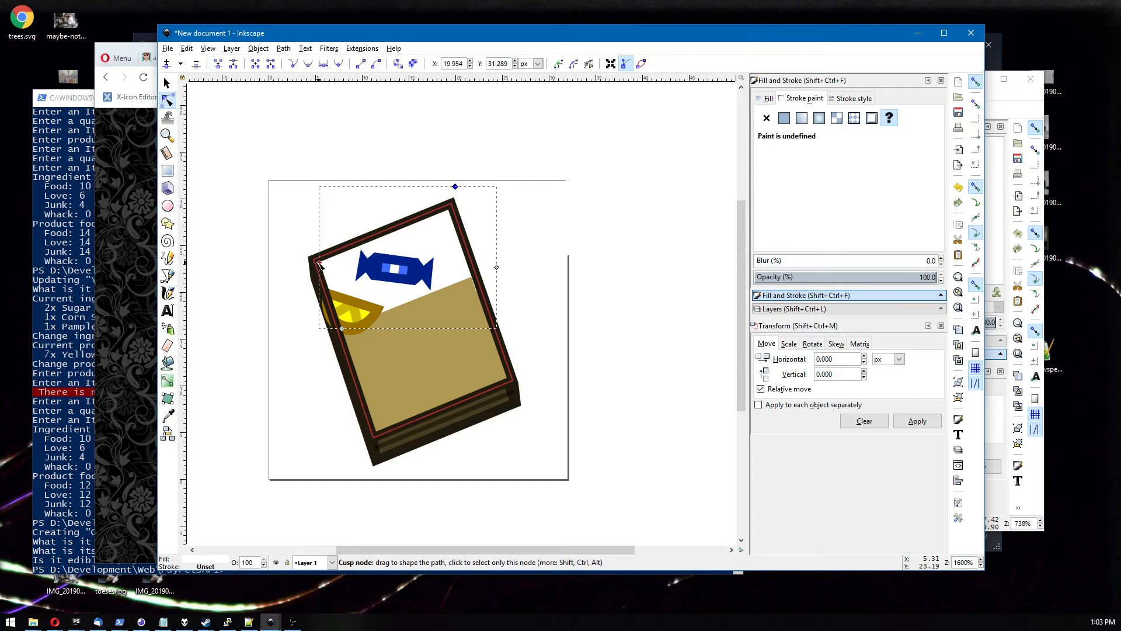
drag(319, 263, 277, 244)
drag(345, 332, 313, 337)
Select both overlapping shapes and subtract the upper one from the lower one with Difference.
shift+click(396, 368)
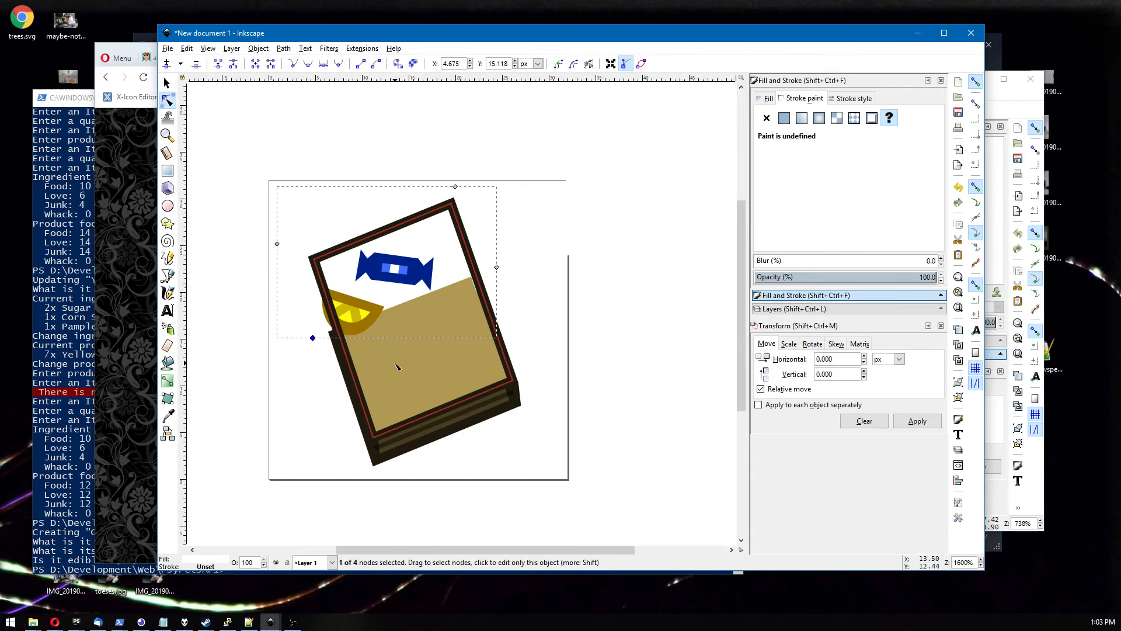
click(258, 49)
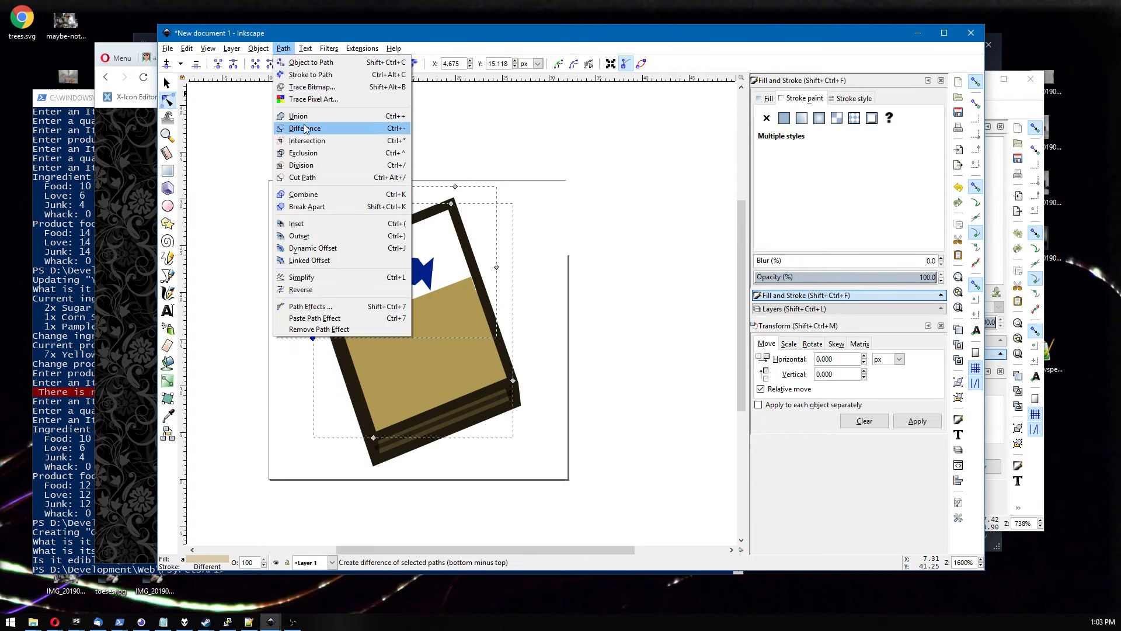
click(289, 128)
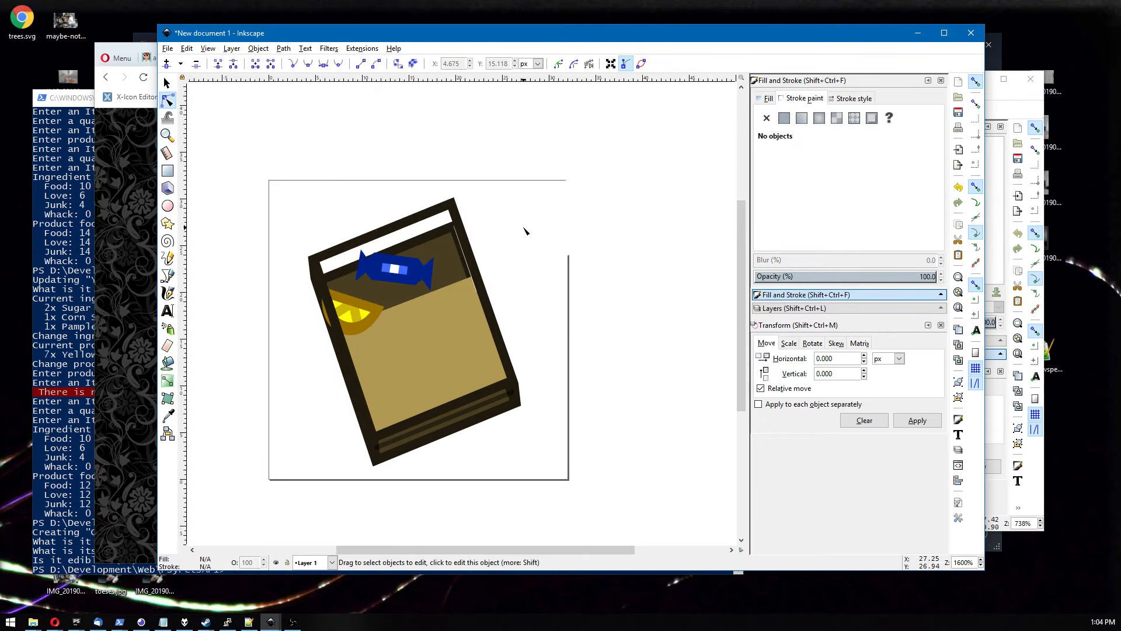
Select the tan panel shape and drag its corner nodes to fit the book's inner frame.
click(528, 236)
key(s)
drag(534, 255, 387, 278)
click(168, 99)
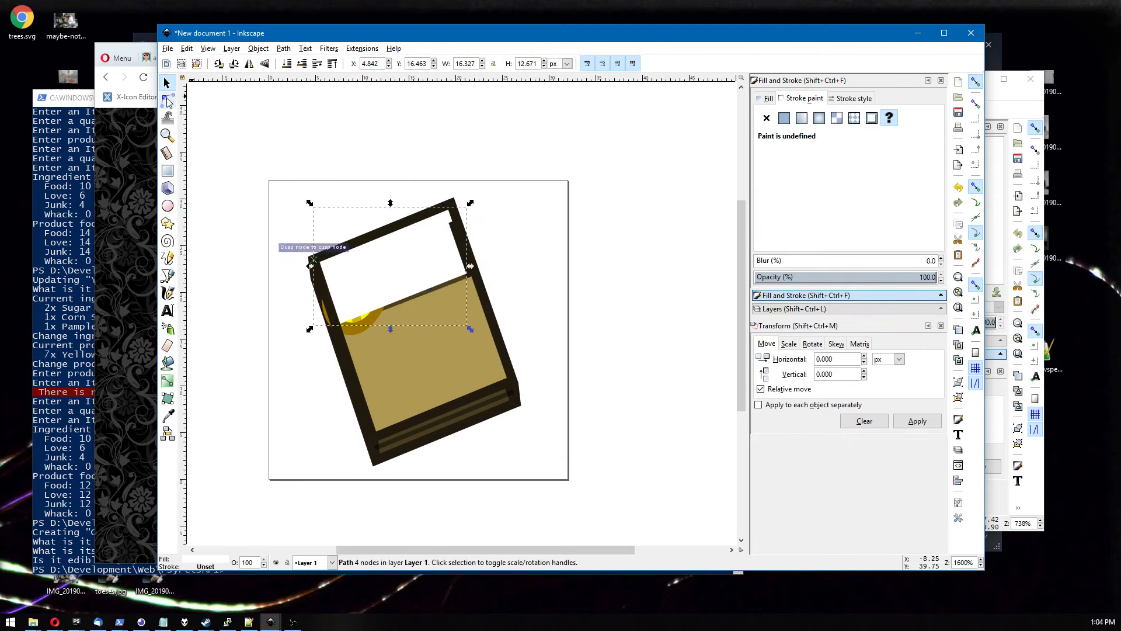
drag(444, 206, 451, 203)
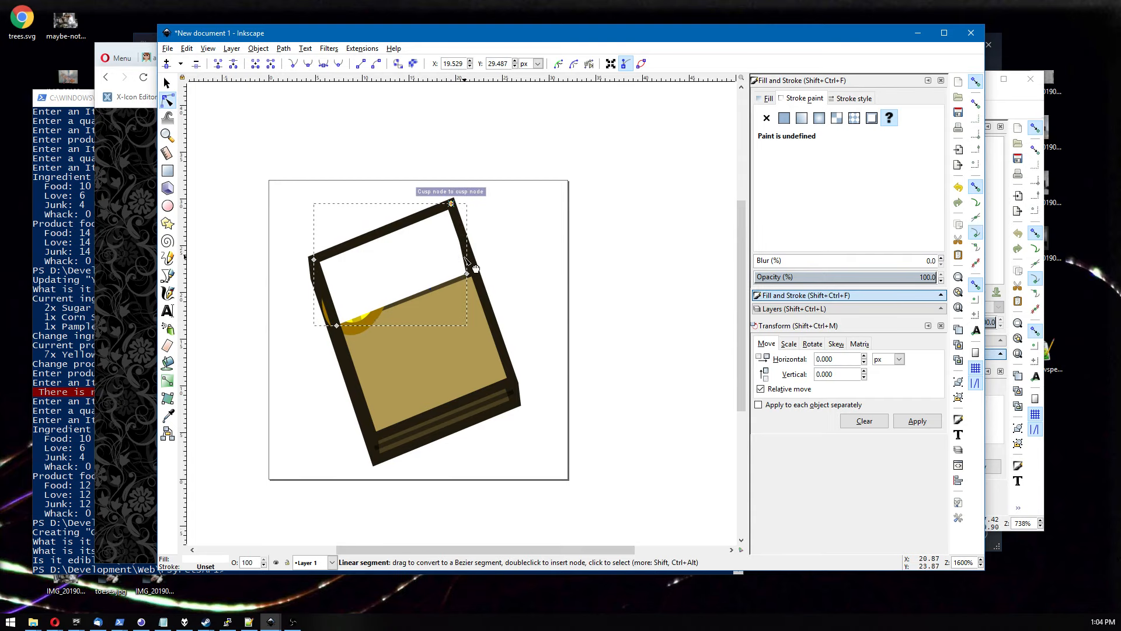
drag(467, 274, 491, 313)
drag(337, 325, 346, 357)
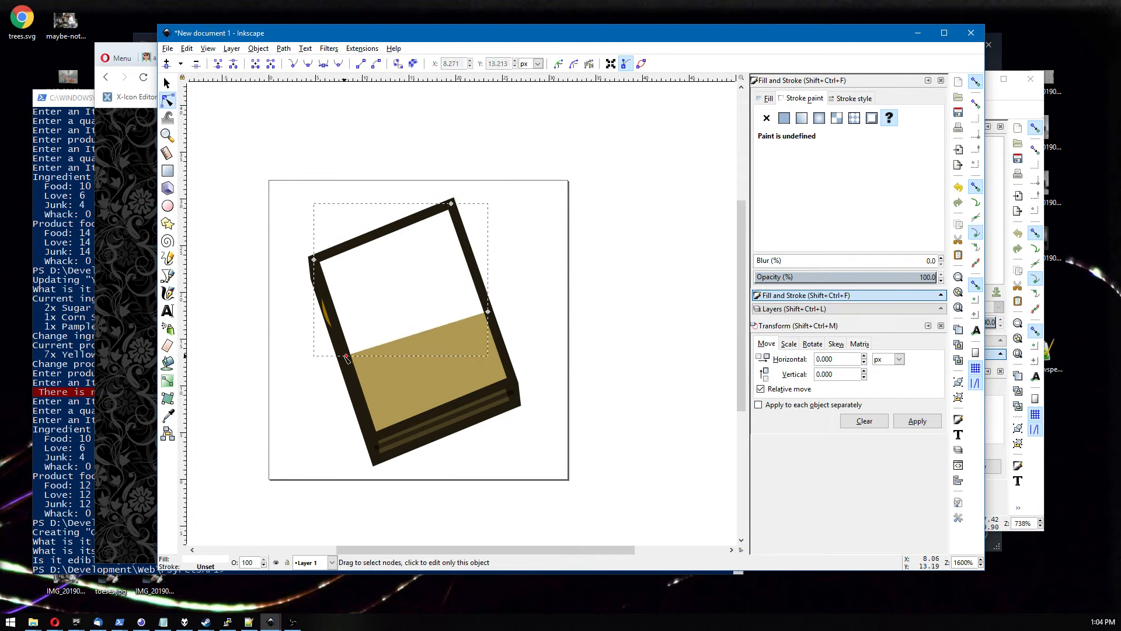
Lower the tan panel in stacking order so the candy and lemon slice sit above it.
key(Page_Down)
key(Page_Down)
key(Page_Down)
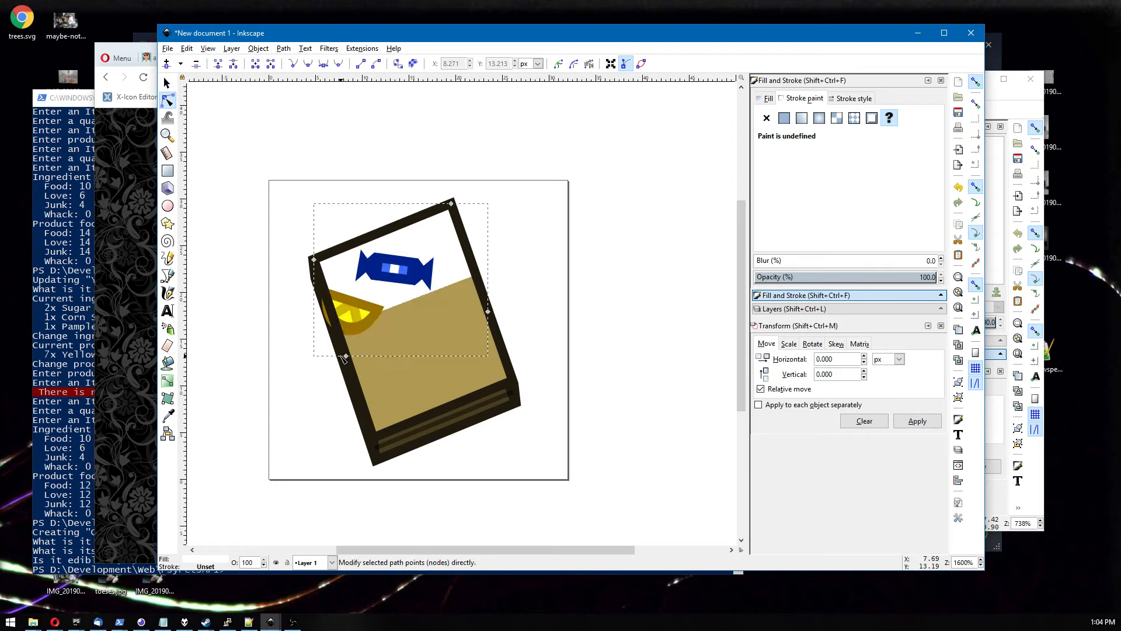
key(Page_Down)
key(Page_Up)
click(168, 83)
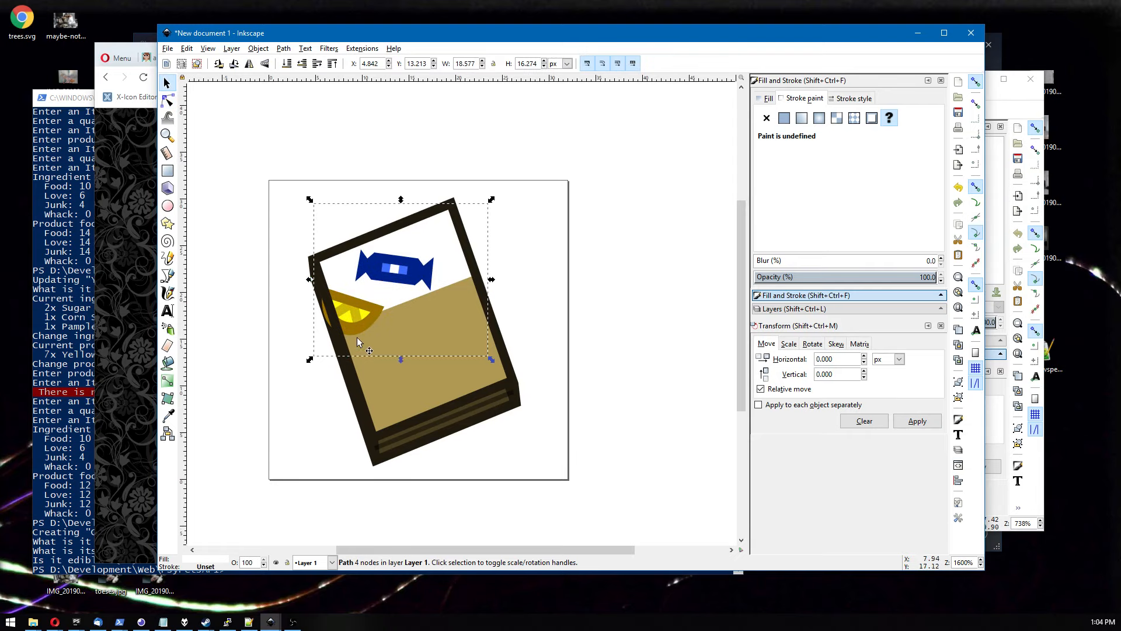
Lower the wrapped candy behind the tan panel and move it toward the book's right side.
click(363, 319)
key(Right)
shift+click(401, 263)
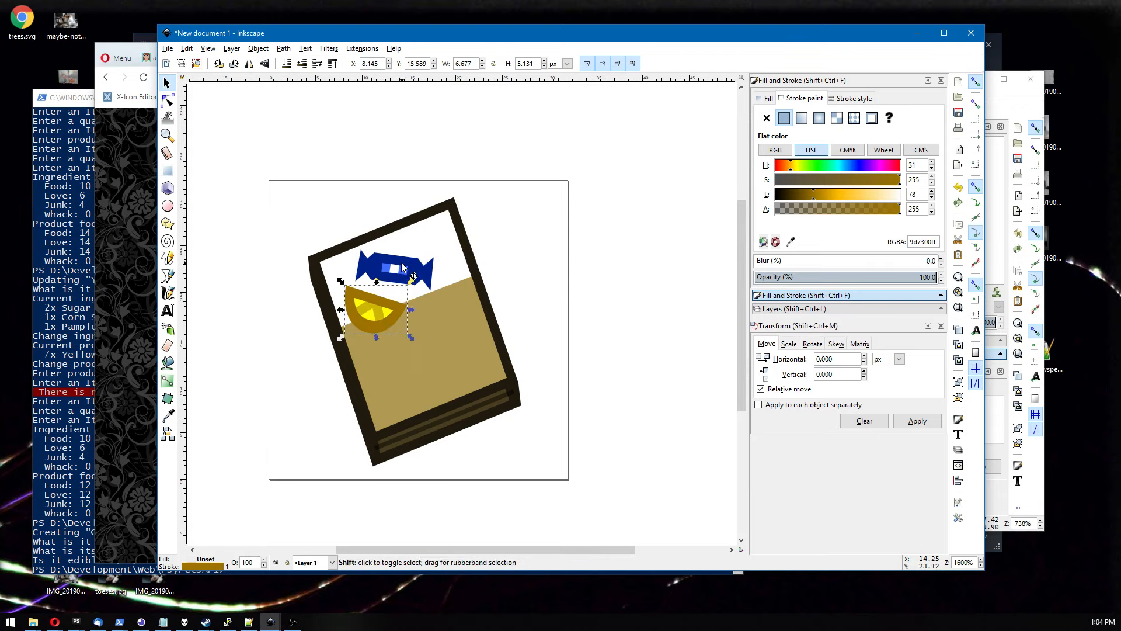
key(Page_Down)
drag(403, 269, 454, 286)
click(526, 262)
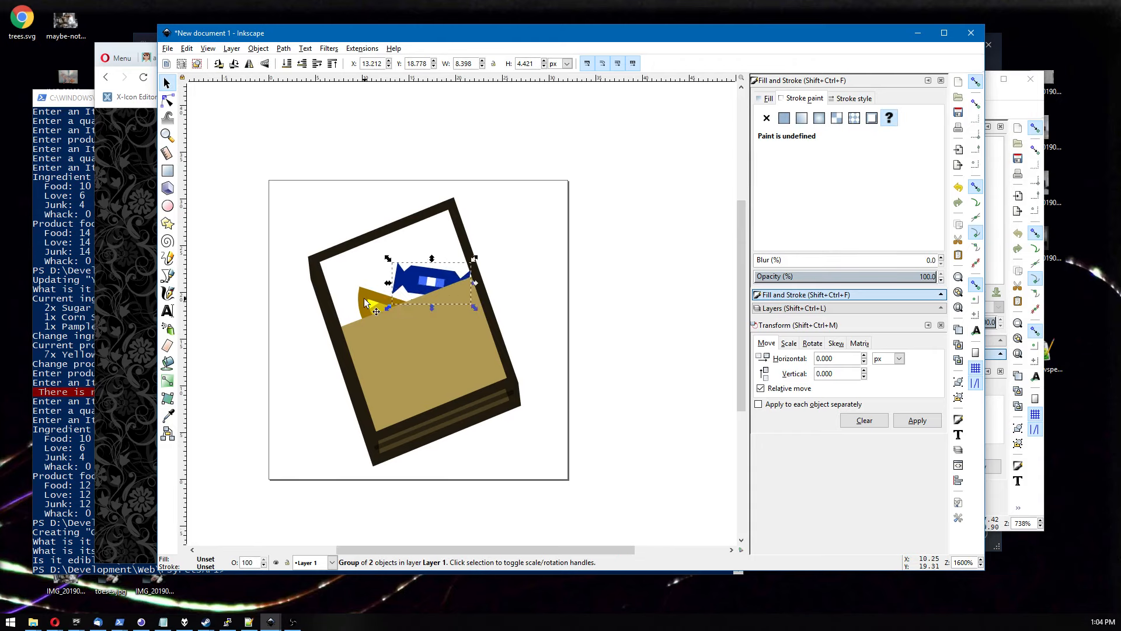
Reposition the lemon slice and rotate the candy upright so both peek out above the panel.
mouse_move(364, 300)
mouse_down()
mouse_move(310, 303)
mouse_move(320, 247)
mouse_move(318, 264)
mouse_move(440, 196)
mouse_move(349, 299)
mouse_up()
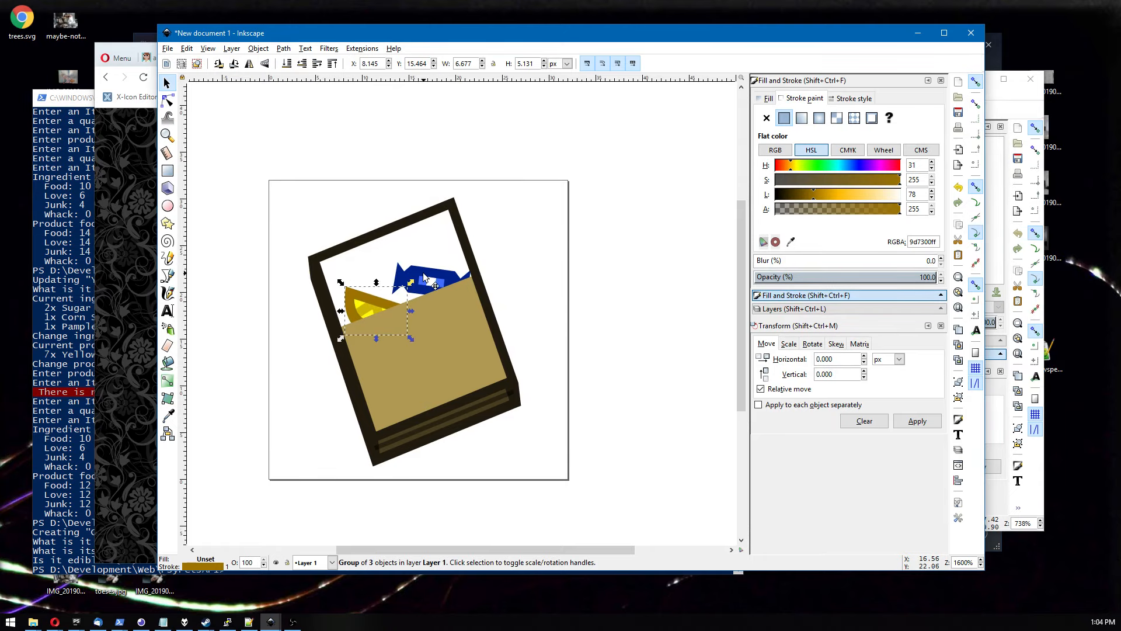
mouse_move(424, 277)
mouse_down()
mouse_move(443, 269)
mouse_move(374, 273)
mouse_move(412, 271)
mouse_move(406, 286)
mouse_move(469, 234)
mouse_move(417, 245)
mouse_move(435, 249)
mouse_move(422, 276)
mouse_up()
click(410, 275)
click(421, 268)
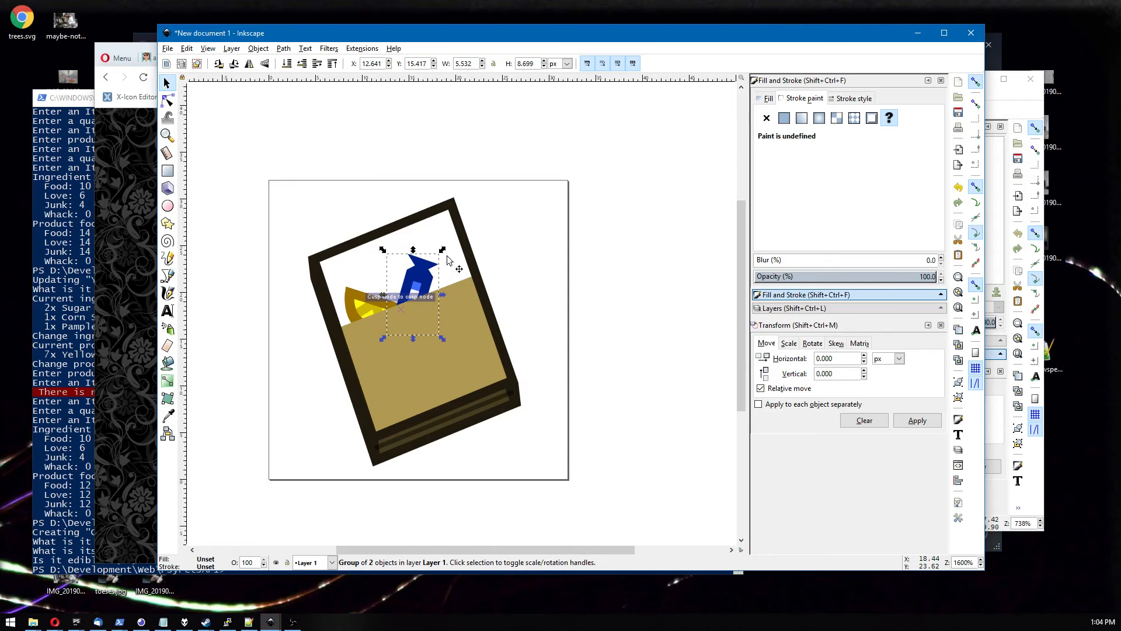
click(532, 236)
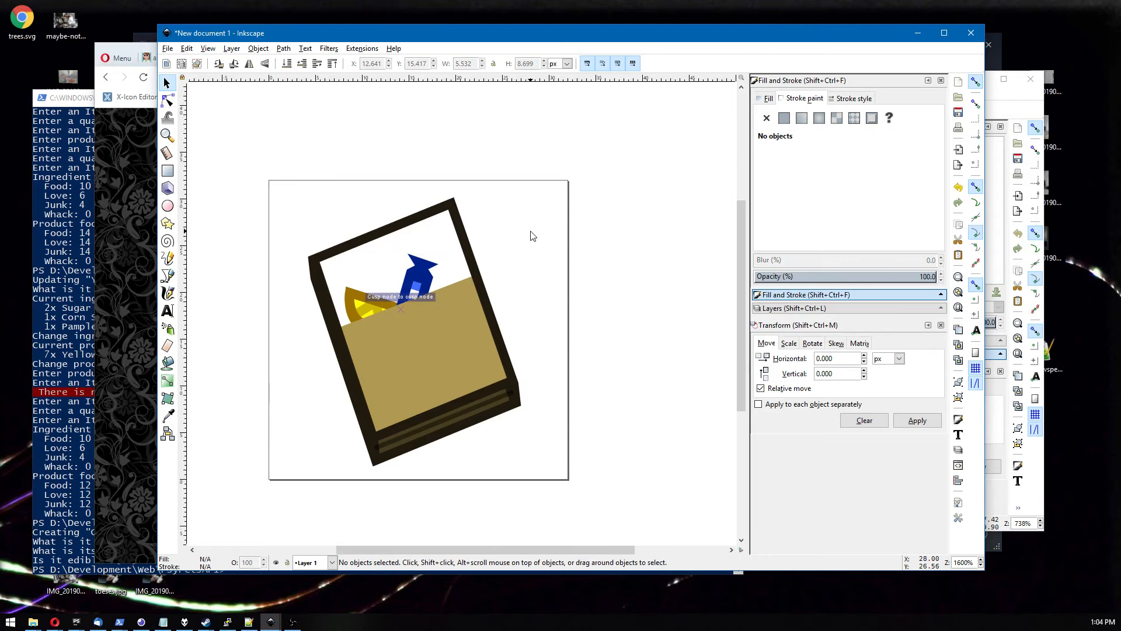
Open red.svg from the gummy folder and copy its red gummies.
click(167, 48)
click(181, 89)
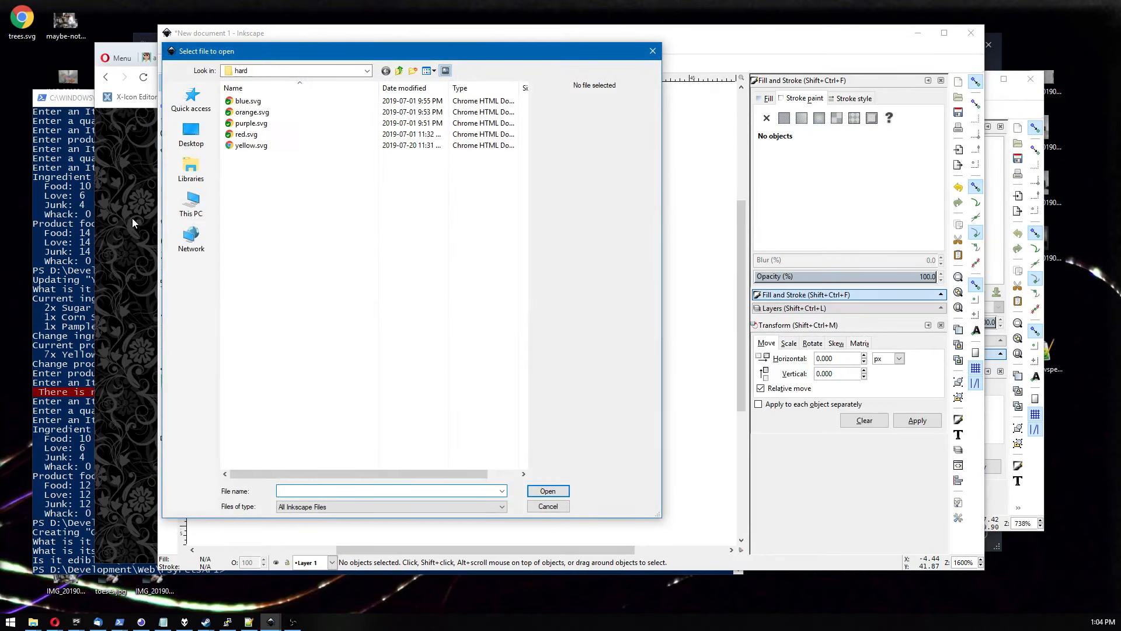
click(280, 195)
key(BackSpace)
key(Up)
key(Return)
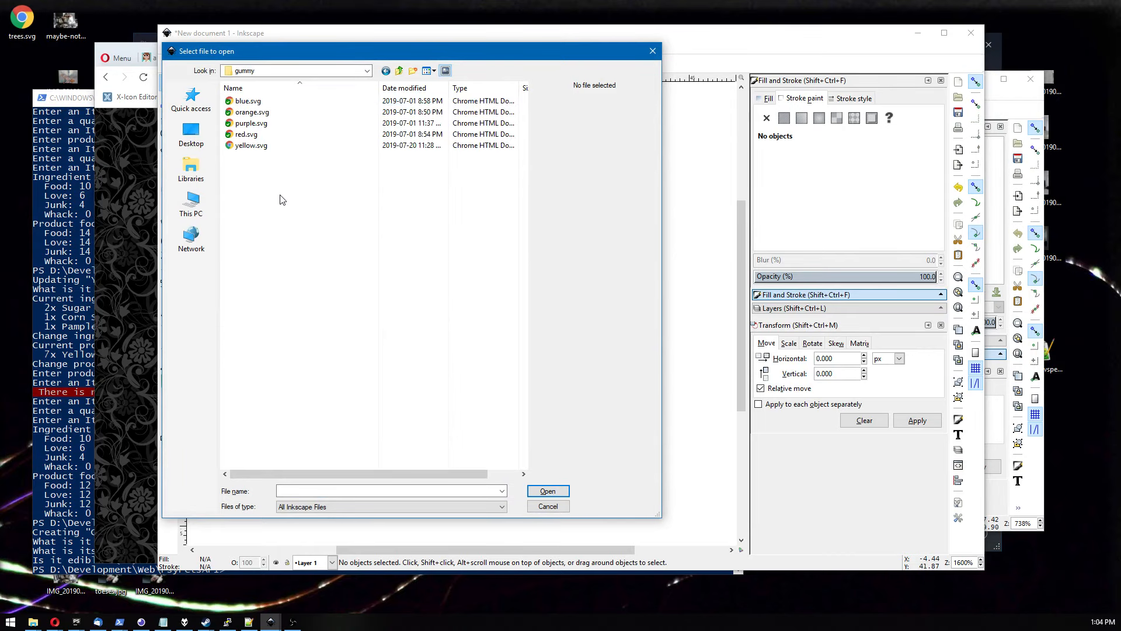
key(Down)
key(Down)
key(Down)
key(Up)
key(Up)
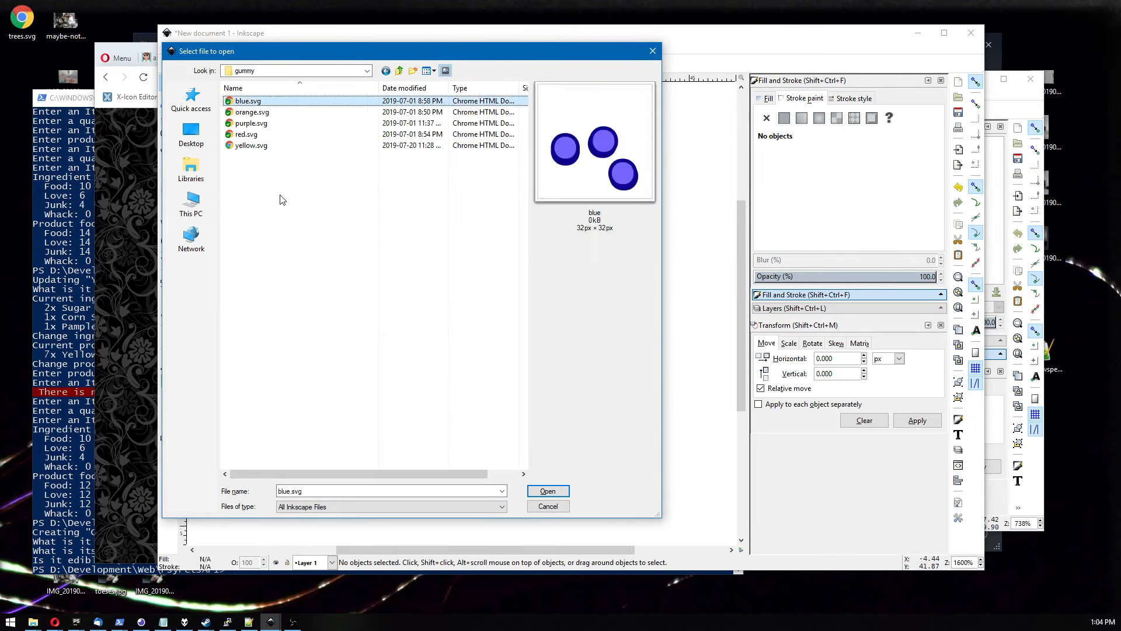
key(Down)
key(Down)
key(Down)
key(Up)
key(Up)
key(Up)
key(Down)
key(Down)
key(Down)
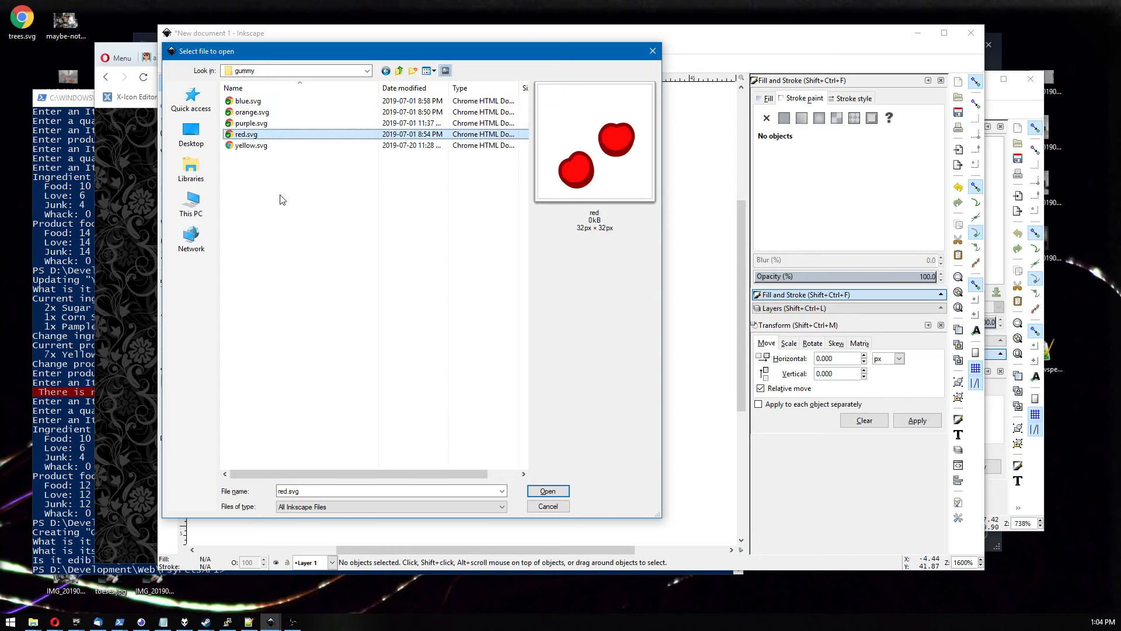
key(Return)
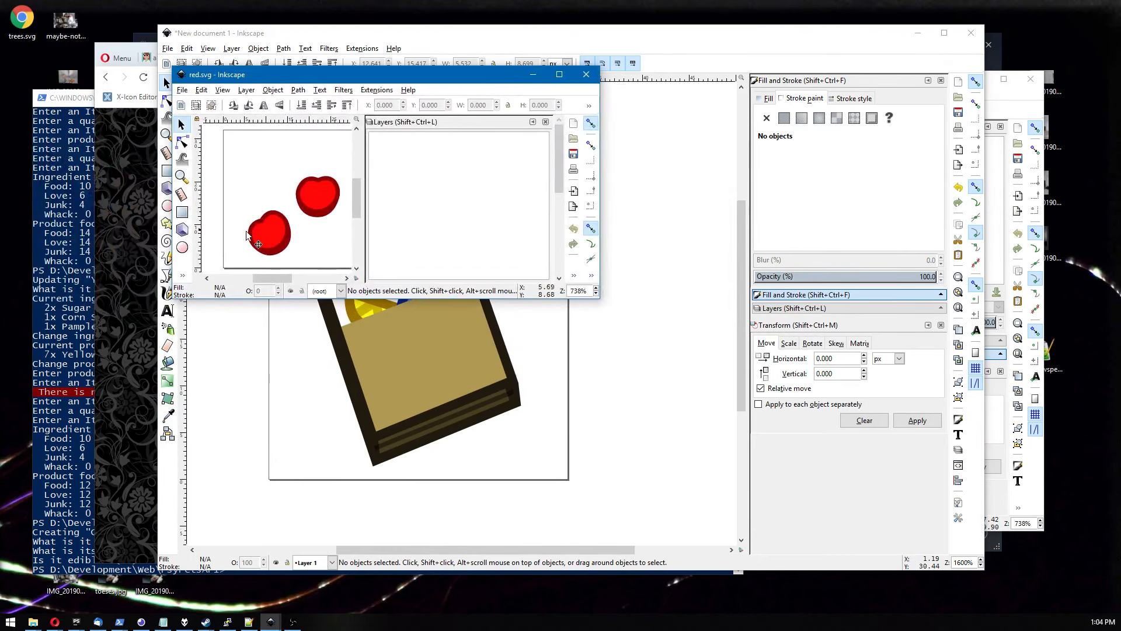
click(302, 205)
click(303, 382)
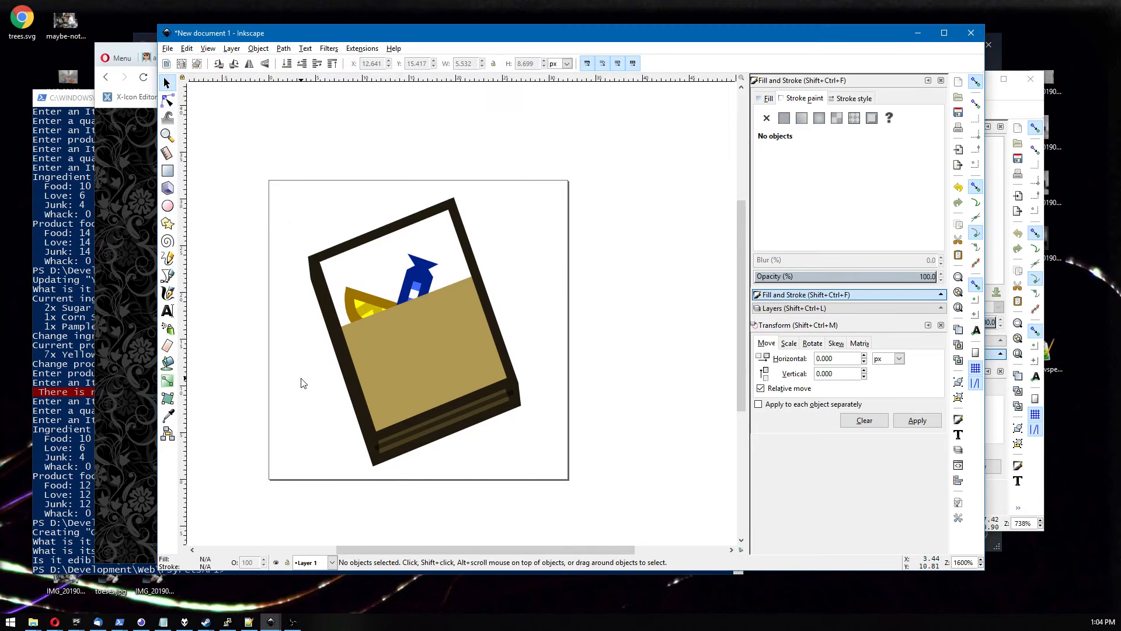
Try to stretch and resize the tan panel, then undo the changes.
click(408, 376)
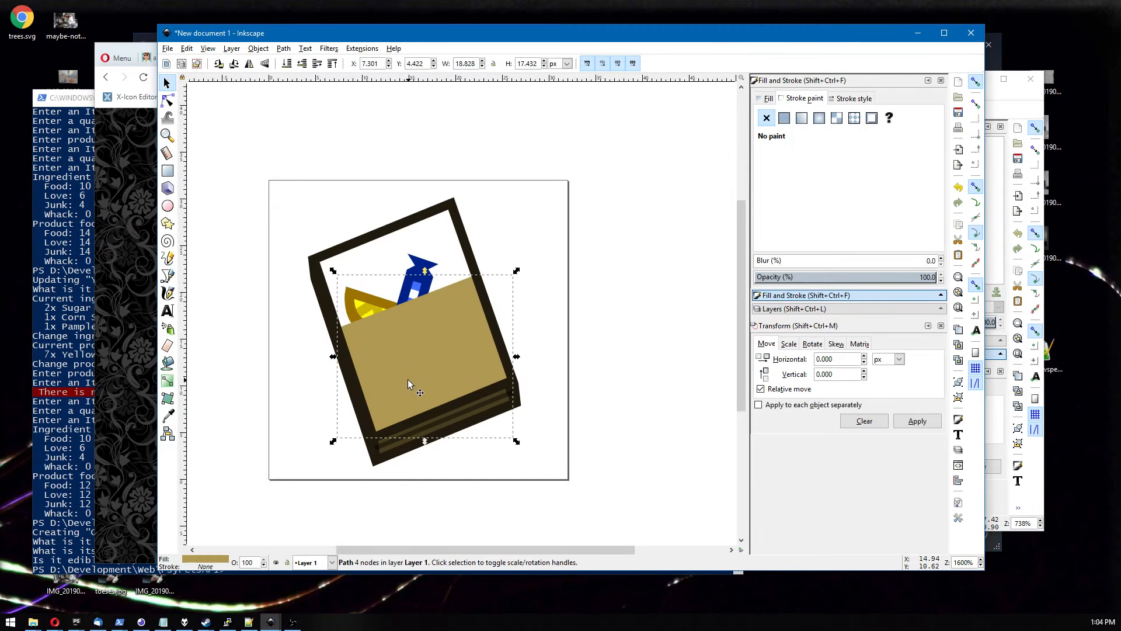
mouse_move(409, 370)
mouse_down()
mouse_move(549, 307)
mouse_move(411, 367)
mouse_move(411, 356)
mouse_move(412, 374)
mouse_up()
mouse_move(476, 245)
mouse_down()
mouse_move(491, 231)
mouse_move(519, 253)
mouse_move(388, 239)
mouse_move(400, 234)
mouse_move(332, 266)
mouse_move(352, 273)
mouse_move(411, 243)
mouse_move(374, 213)
mouse_move(415, 193)
mouse_move(433, 208)
mouse_move(422, 208)
mouse_up()
click(491, 338)
mouse_move(492, 338)
mouse_down()
mouse_move(527, 396)
mouse_move(527, 431)
mouse_up()
click(477, 275)
drag(477, 275, 546, 280)
key(ctrl+z)
key(ctrl+z)
key(ctrl+z)
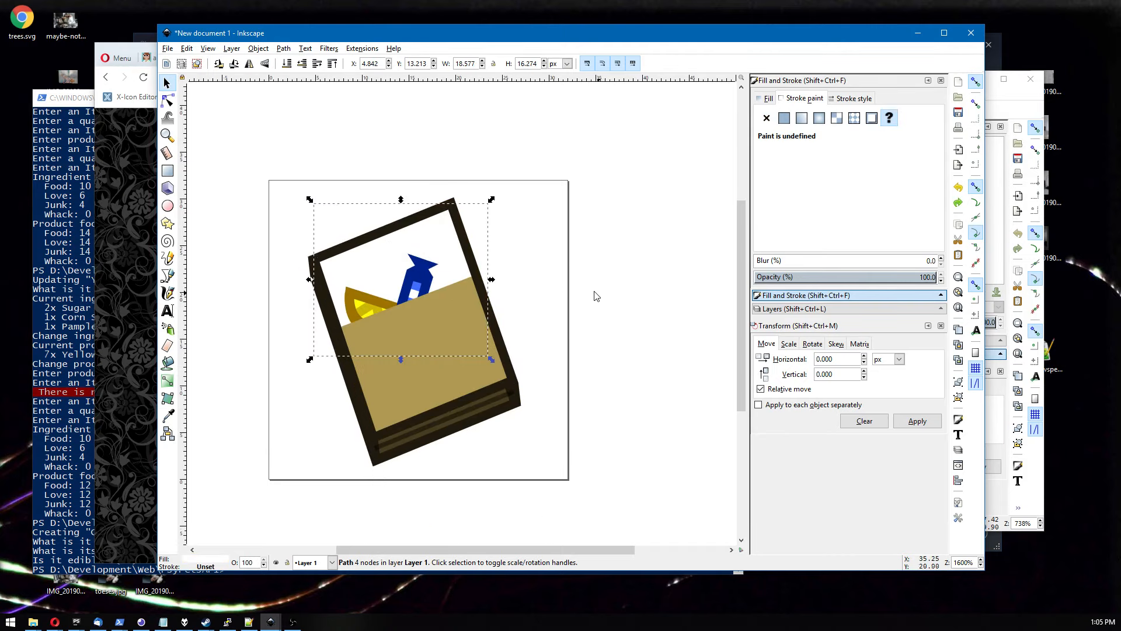
click(537, 277)
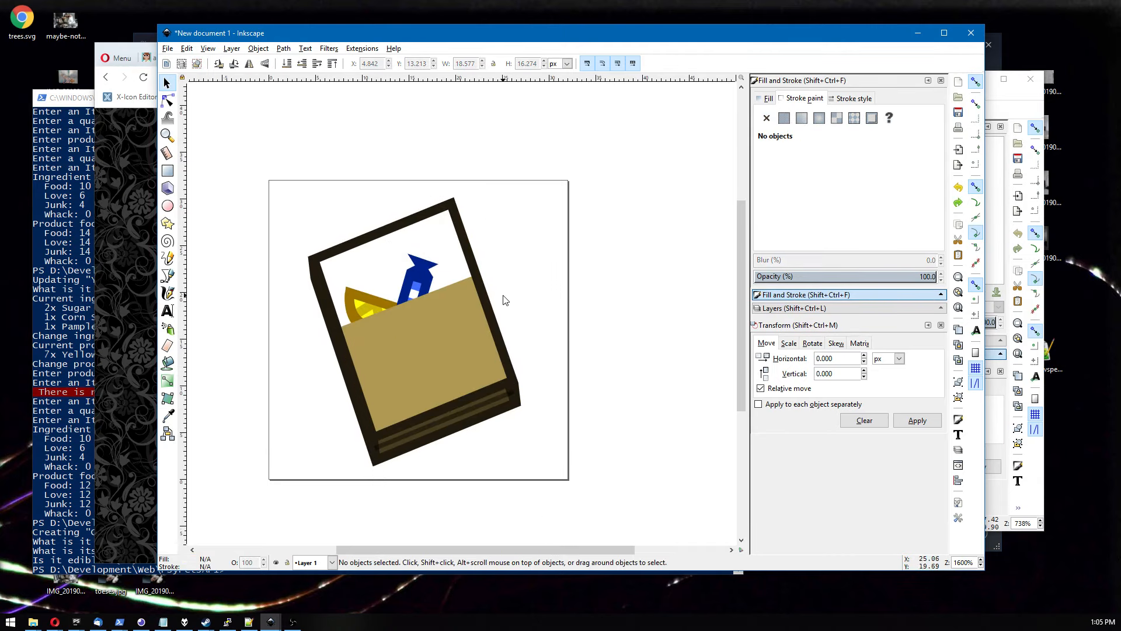
Paste the red gummies into the drawing and move them over the book's inner panel.
click(770, 308)
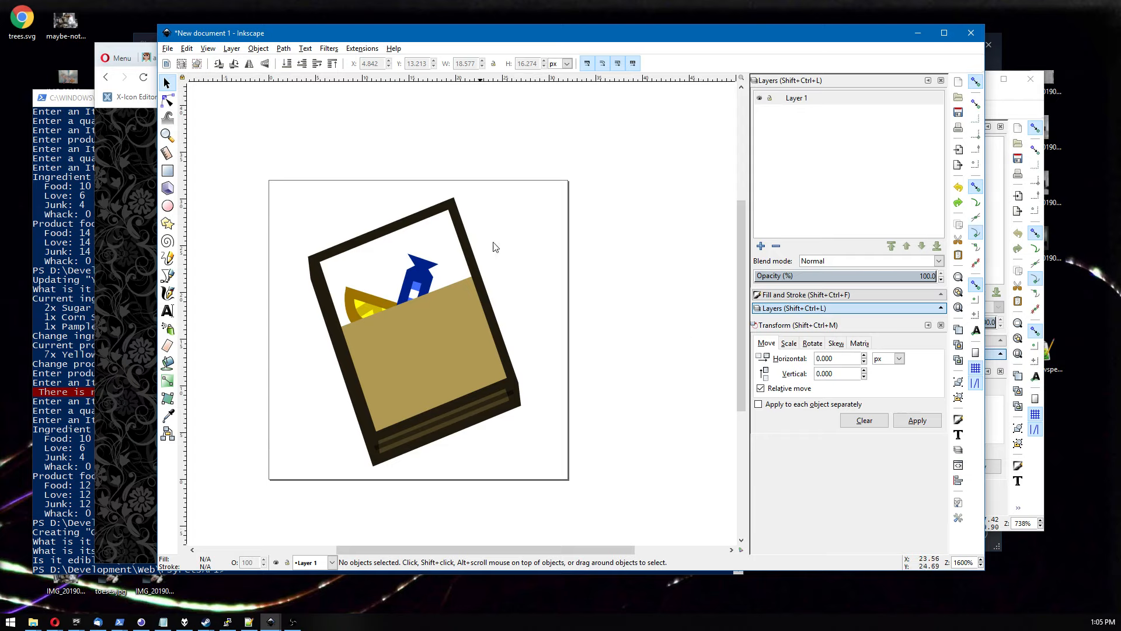
key(ctrl+v)
drag(451, 264, 403, 328)
click(167, 100)
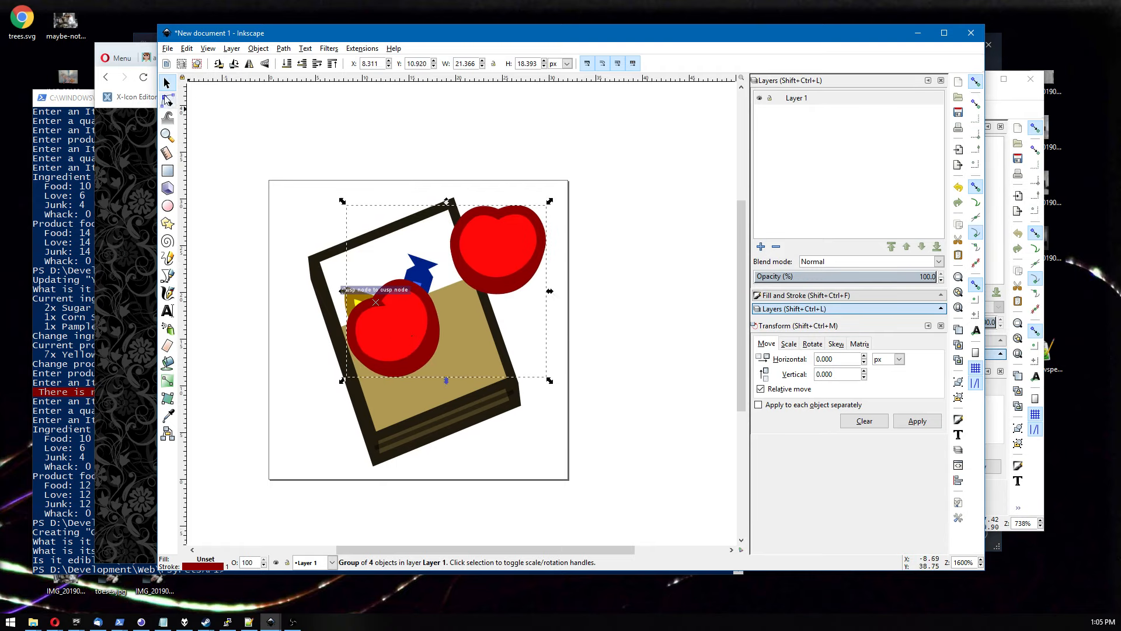
Select nodes on the front gummy's path and join them.
click(380, 337)
click(375, 302)
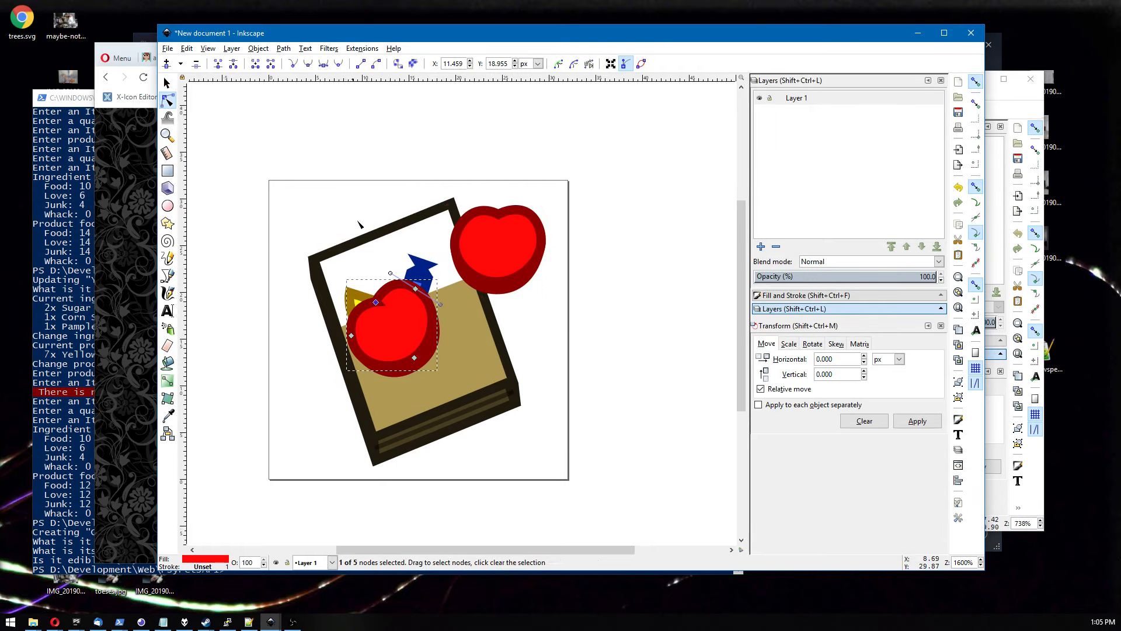
drag(348, 200, 389, 335)
click(218, 66)
click(313, 233)
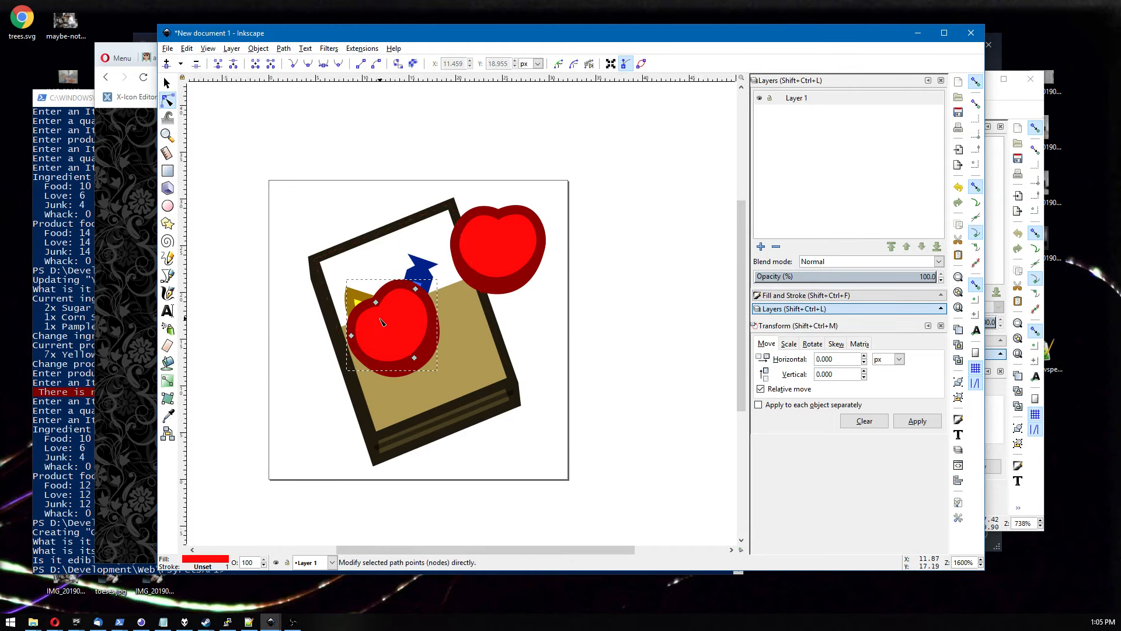
key(s)
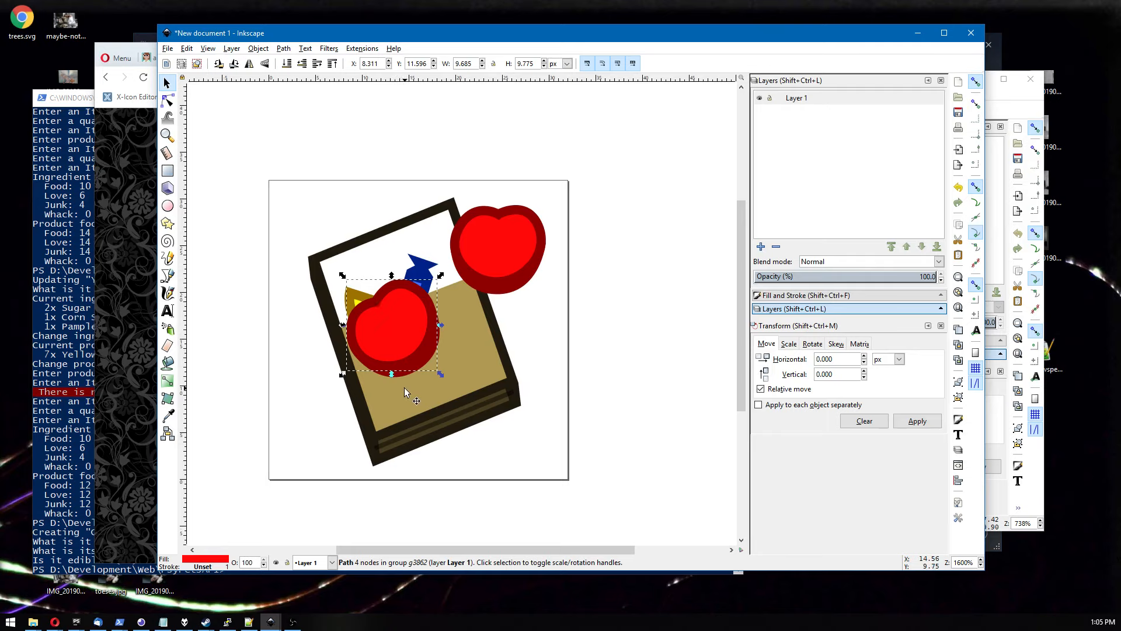
Ungroup the pasted gummies.
click(405, 388)
right_click(401, 346)
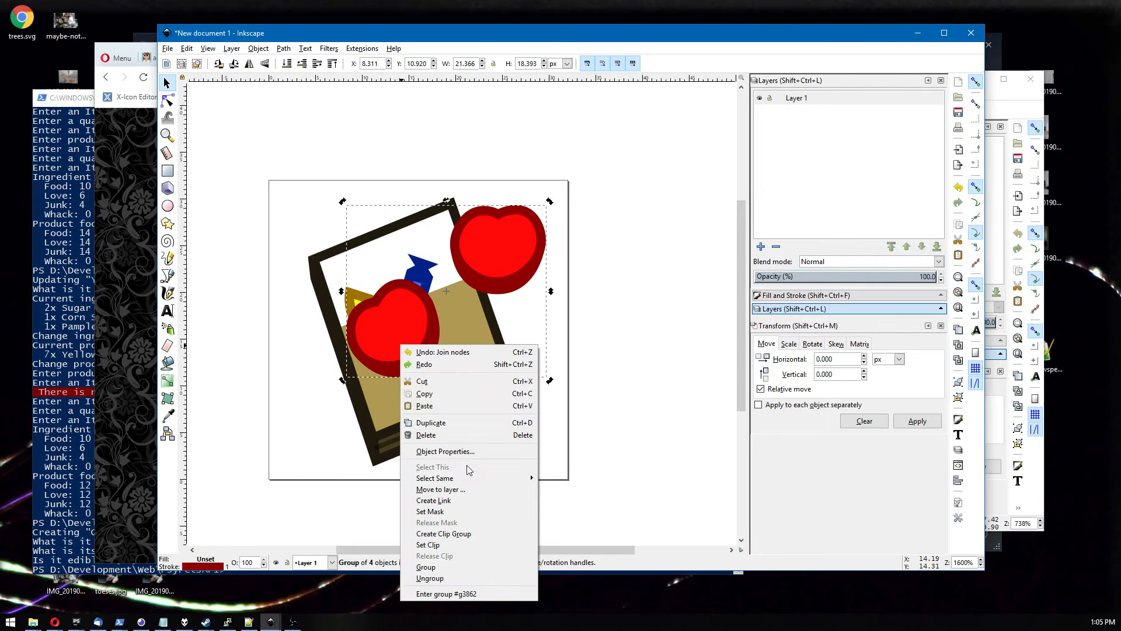
click(456, 578)
click(602, 425)
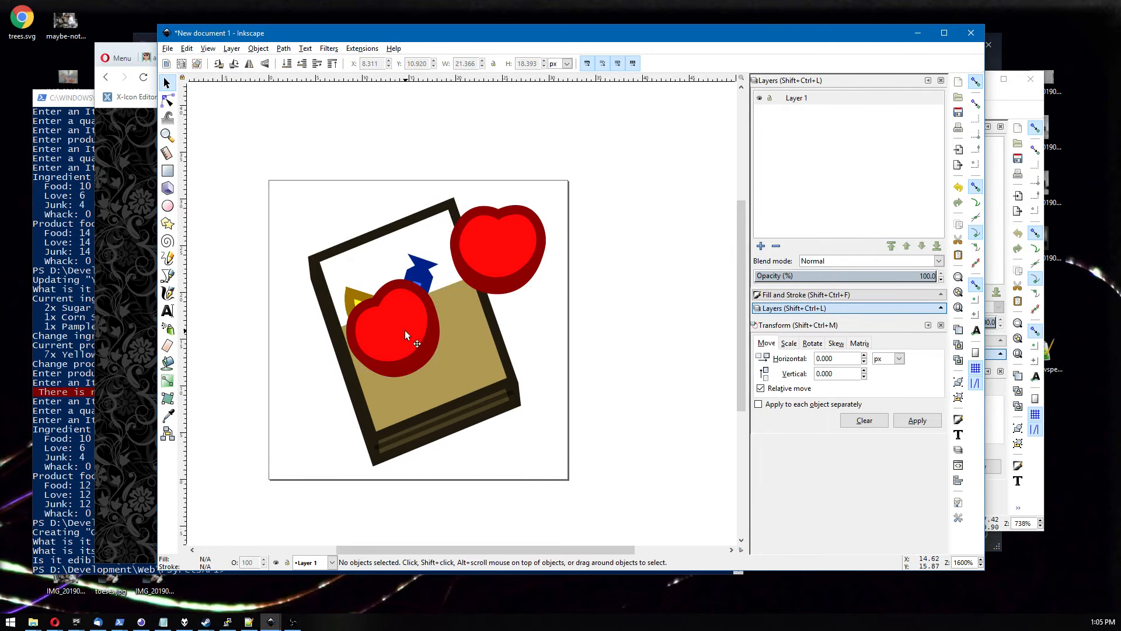
Select the front gummy's two shapes and group them.
click(398, 316)
drag(398, 316, 401, 318)
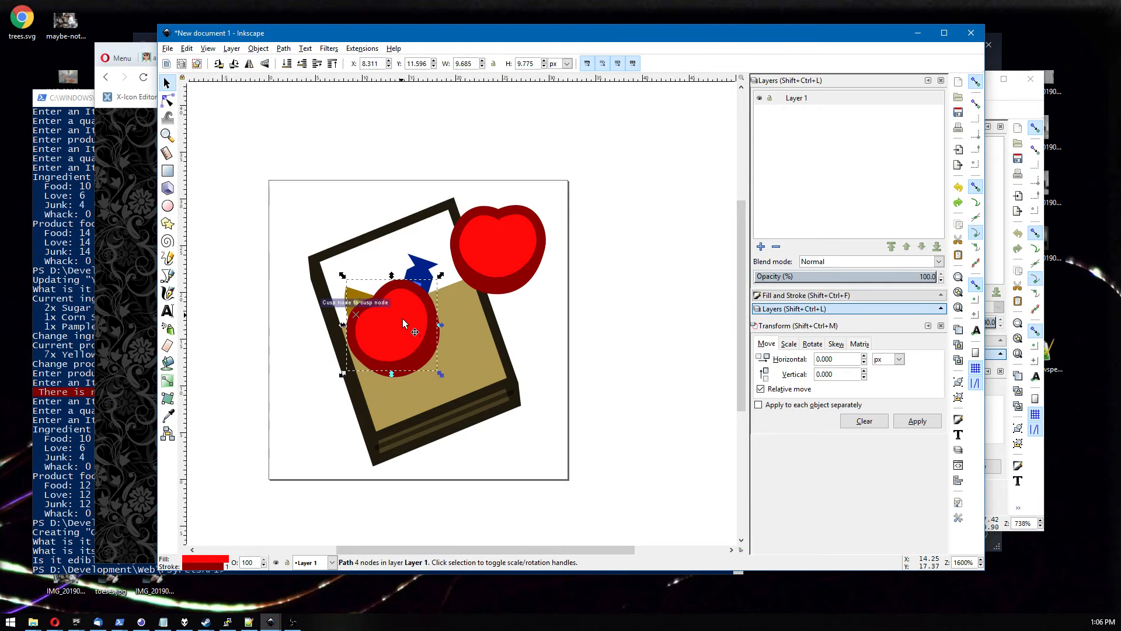
shift+click(411, 379)
right_click(411, 351)
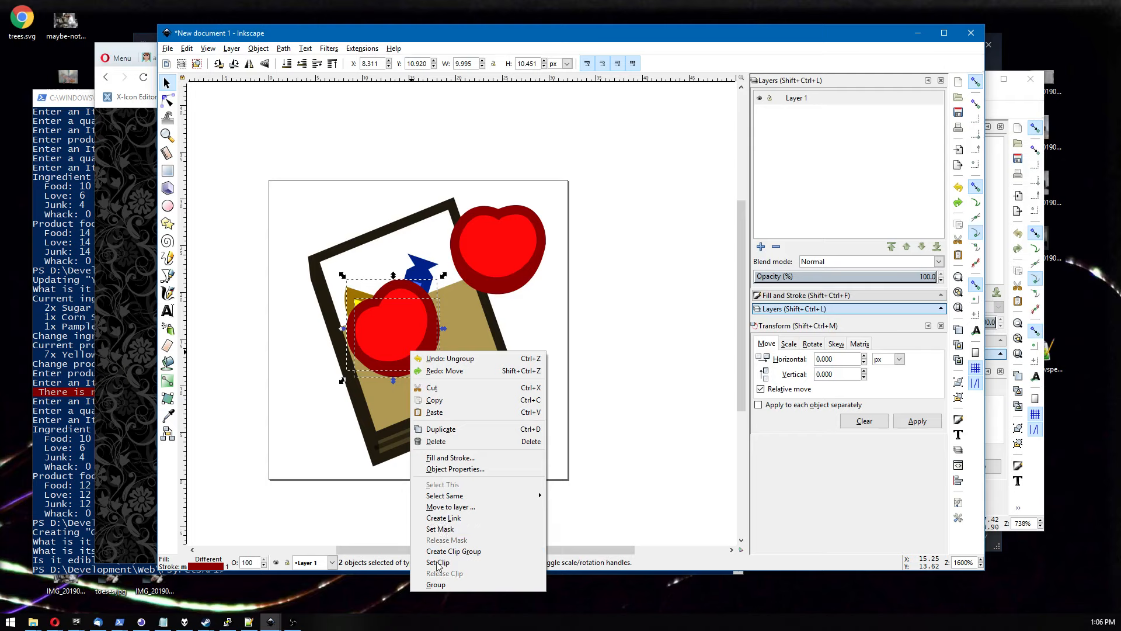
click(438, 584)
Shrink the front gummy and move it to the panel's upper left edge.
drag(396, 338, 389, 330)
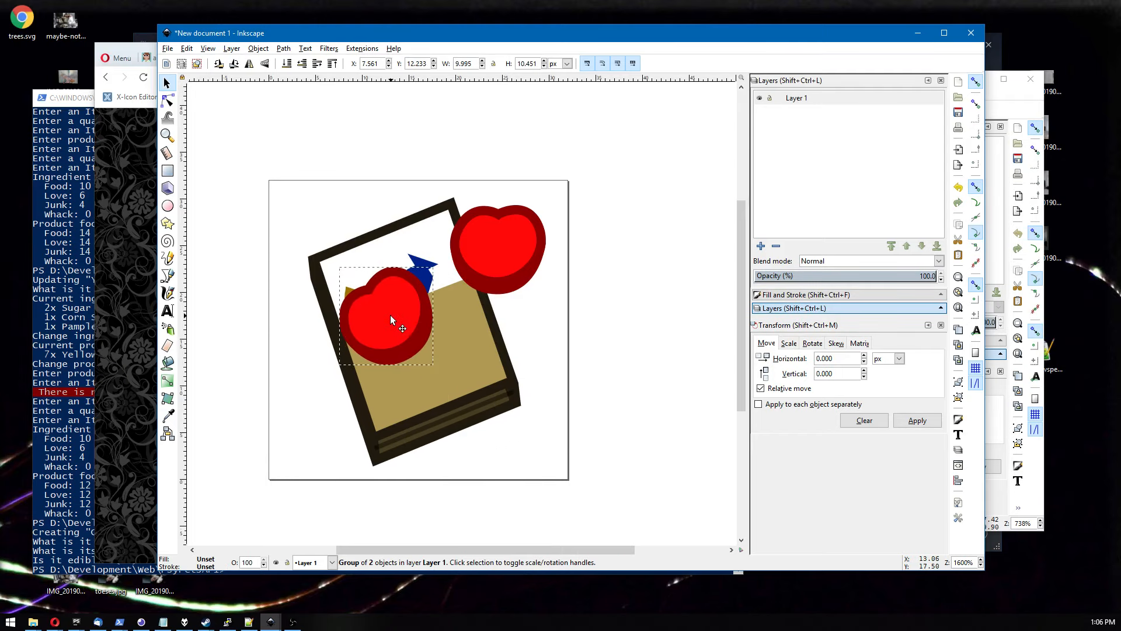
drag(437, 373, 403, 336)
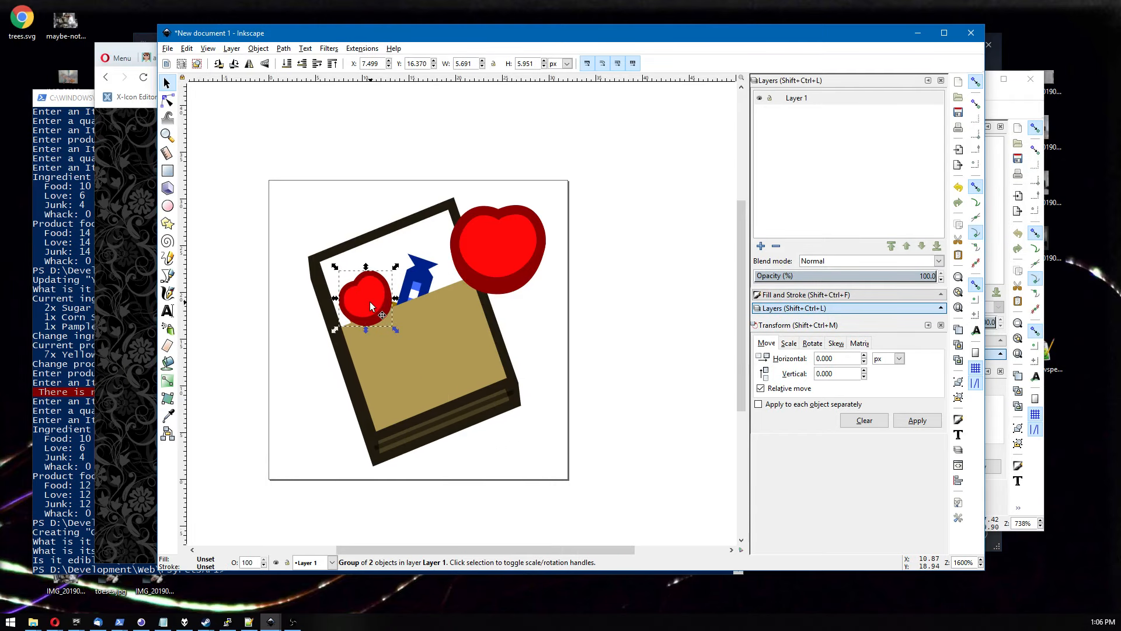
drag(369, 301, 375, 282)
Delete the larger leftover gummy.
click(525, 265)
key(Delete)
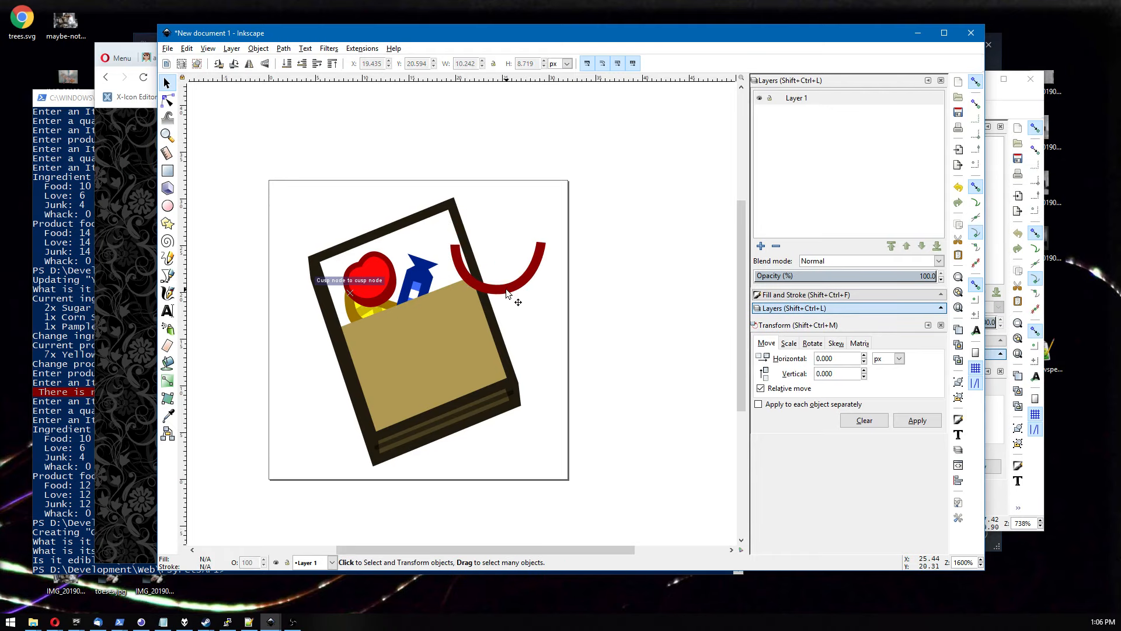
Move the small gummy behind the wrapped candy, raising the candy above it and nudging it down.
drag(370, 278, 440, 272)
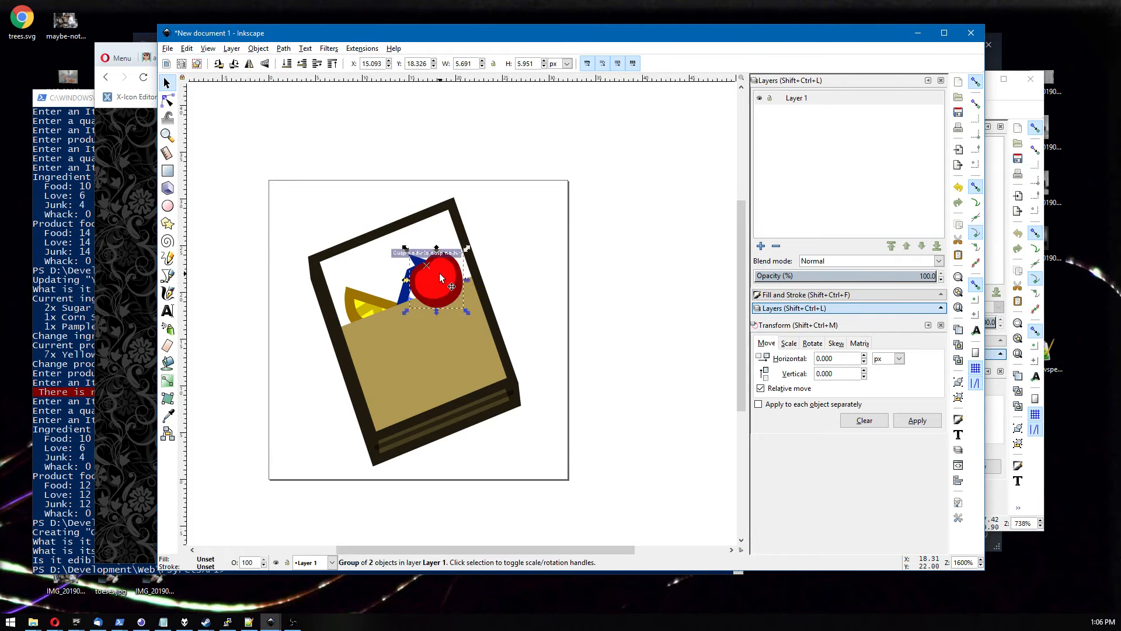
key(Page_Down)
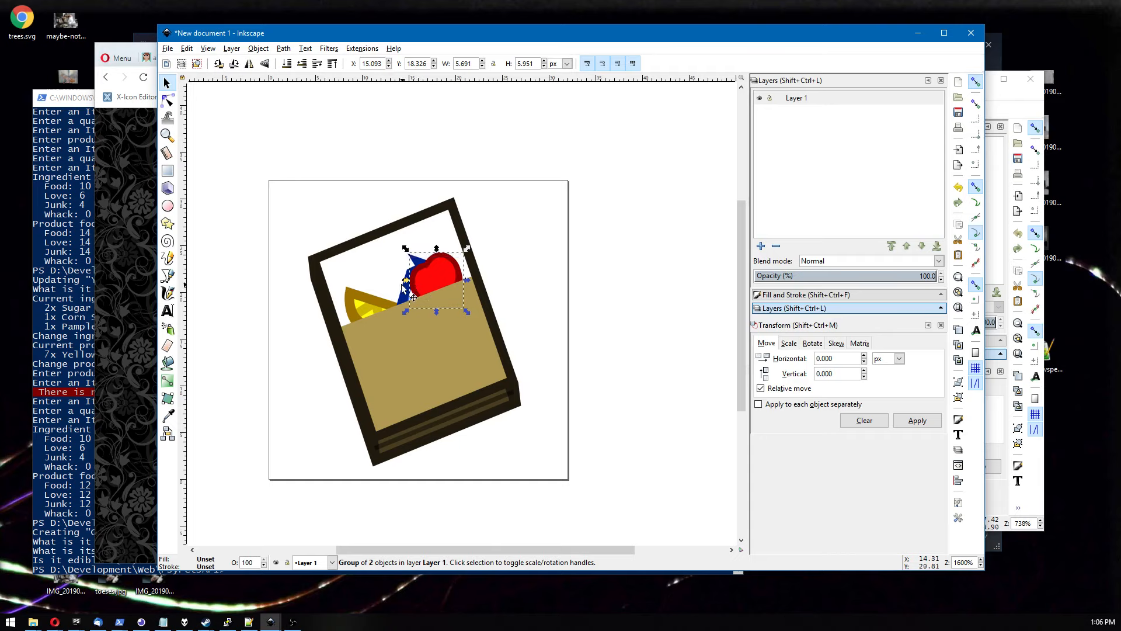
click(402, 292)
key(Page_Up)
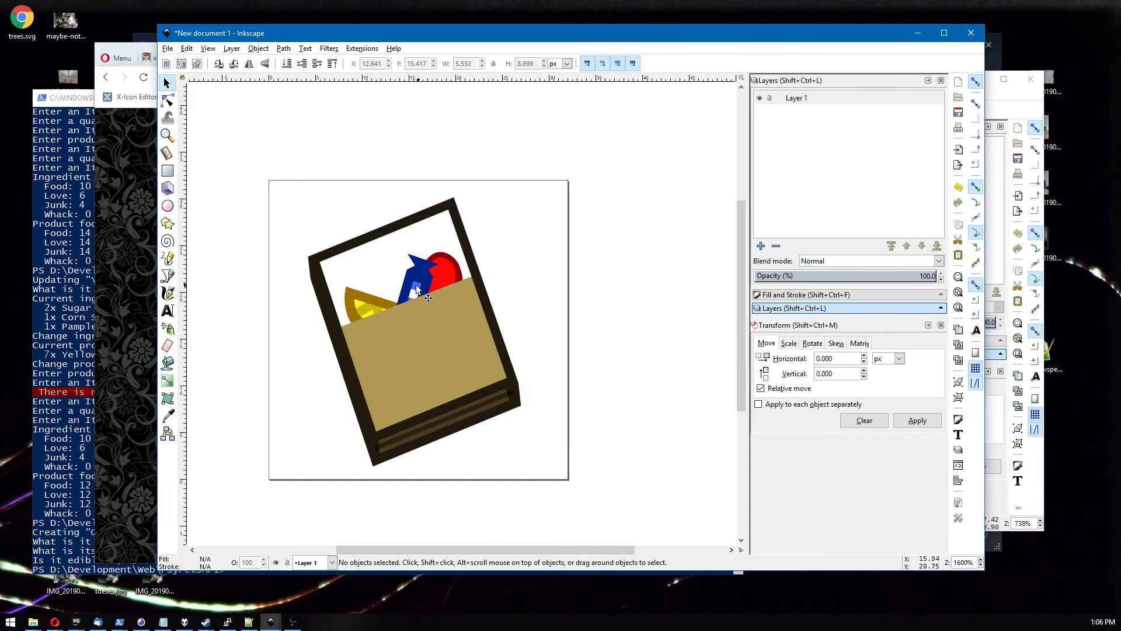
drag(416, 286, 412, 297)
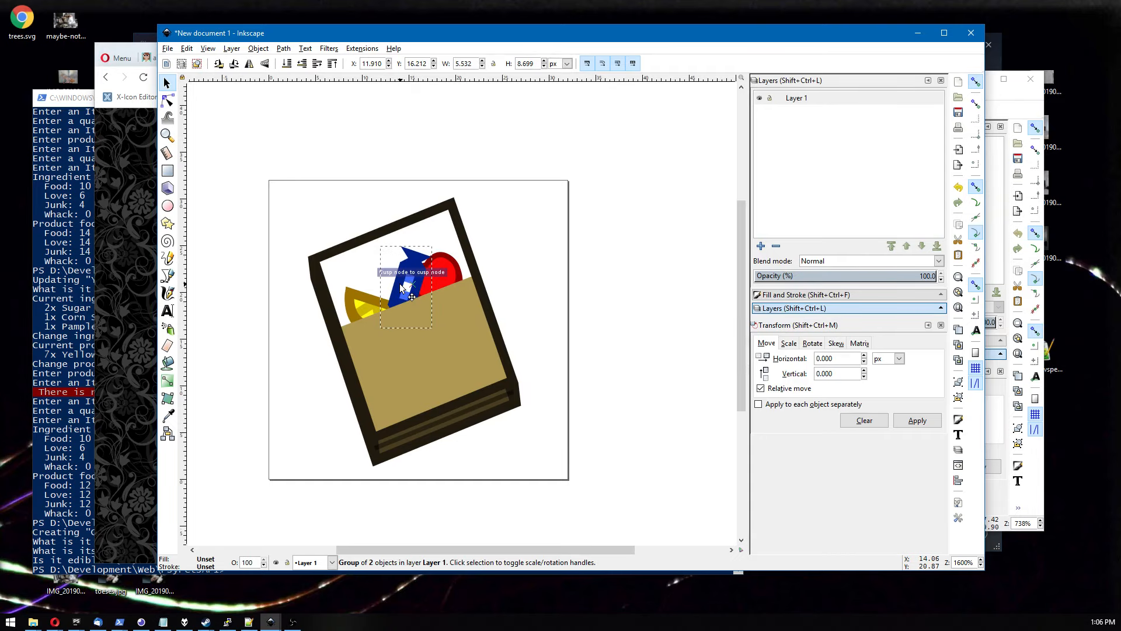
Try moving the gummy's red shape inside its group, then undo the move.
click(447, 275)
click(363, 304)
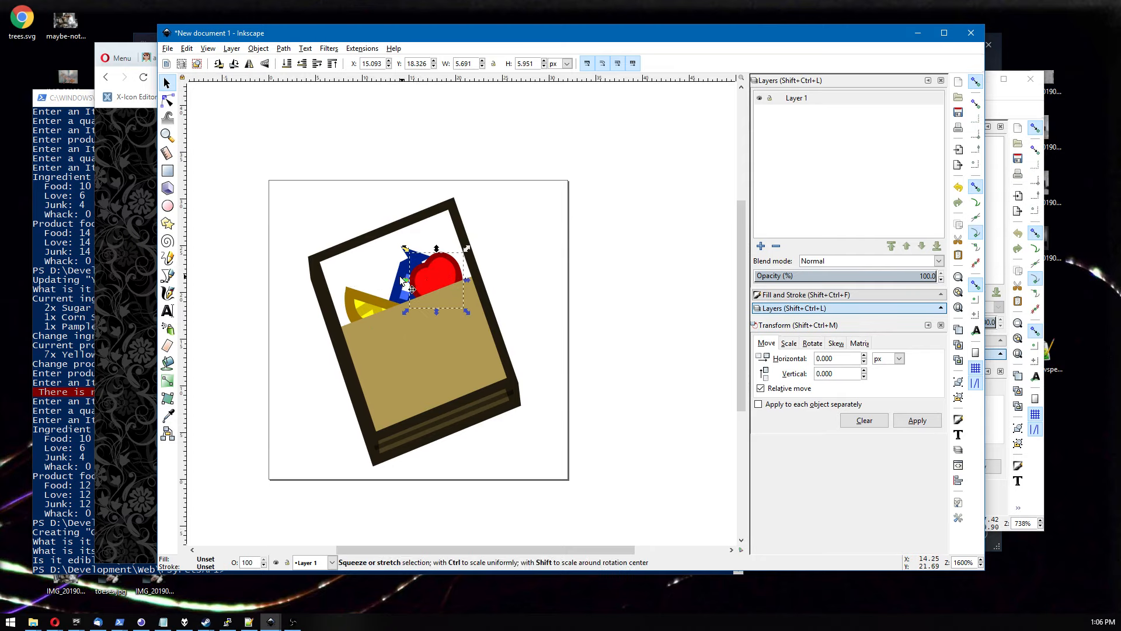
click(418, 294)
double_click(426, 278)
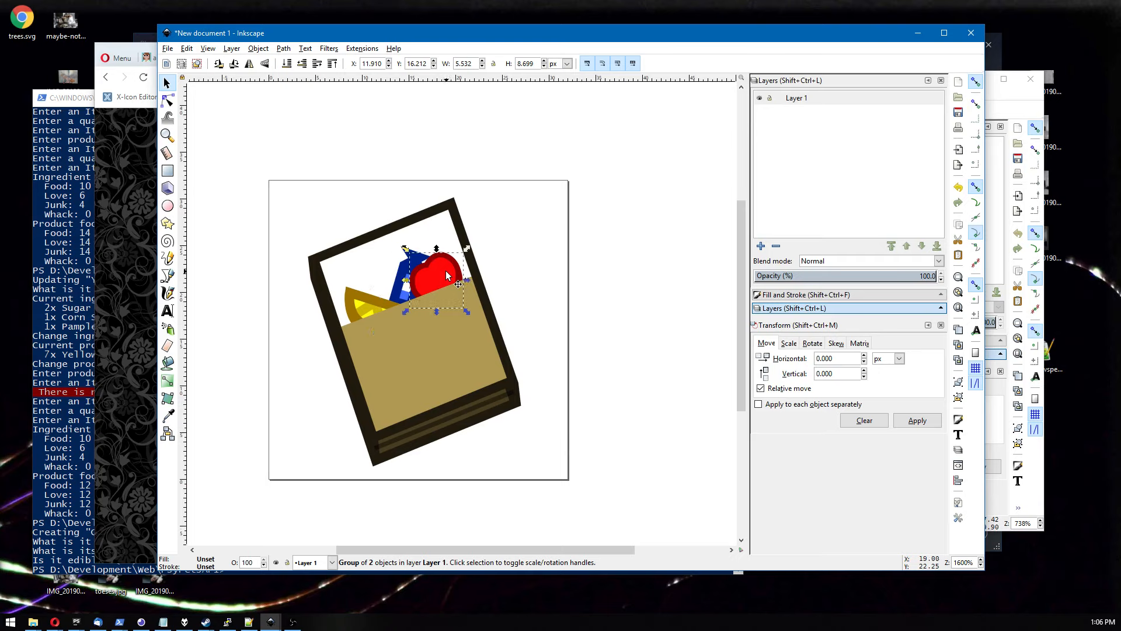
drag(440, 274, 422, 280)
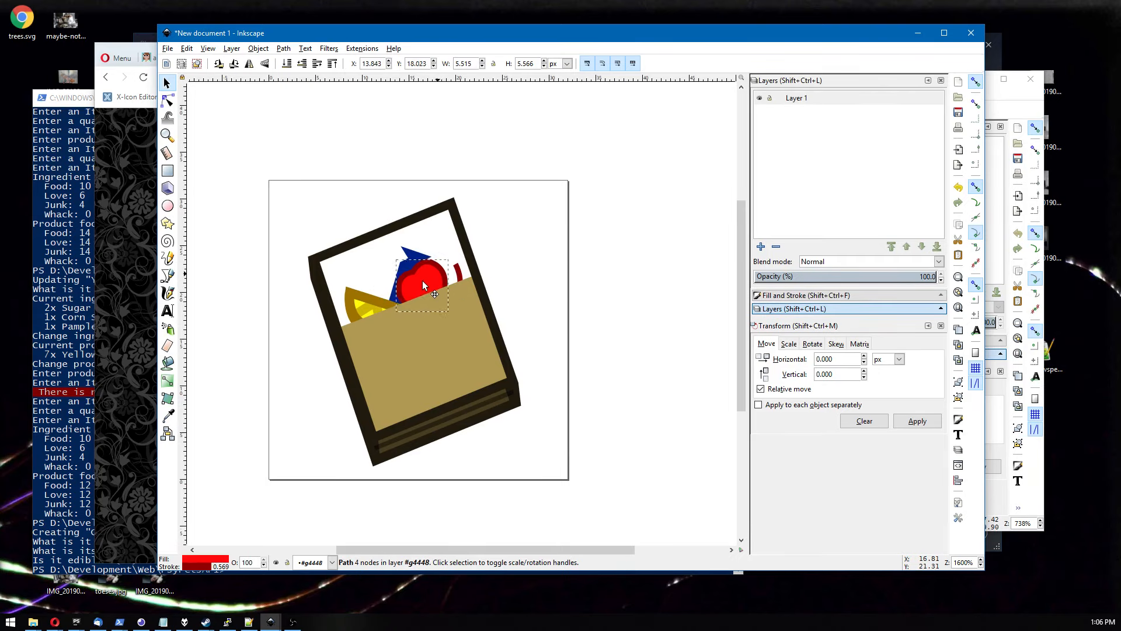
key(ctrl+z)
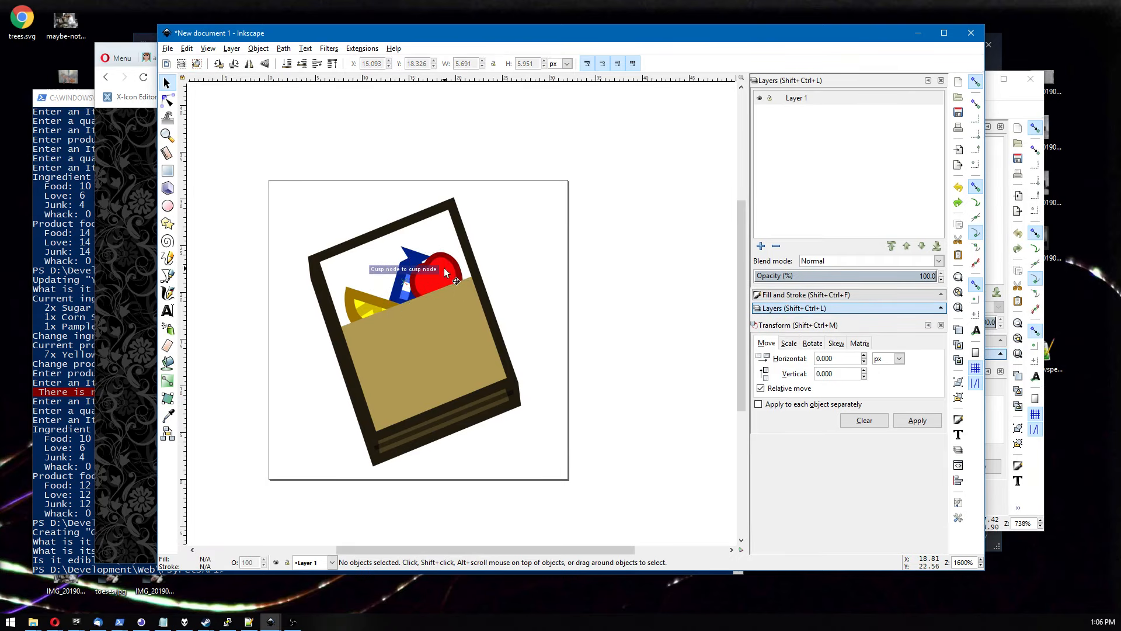
Move the red gummy left and down to the middle of the panel's top edge and open its stroke style settings.
click(436, 278)
drag(436, 278, 422, 286)
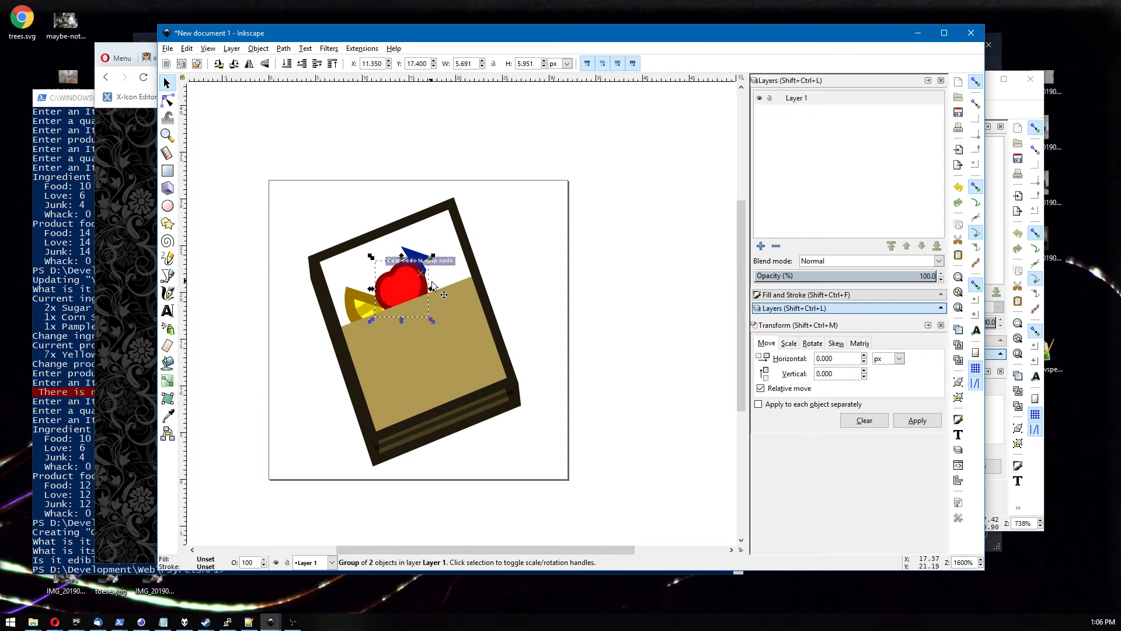
click(782, 295)
click(838, 102)
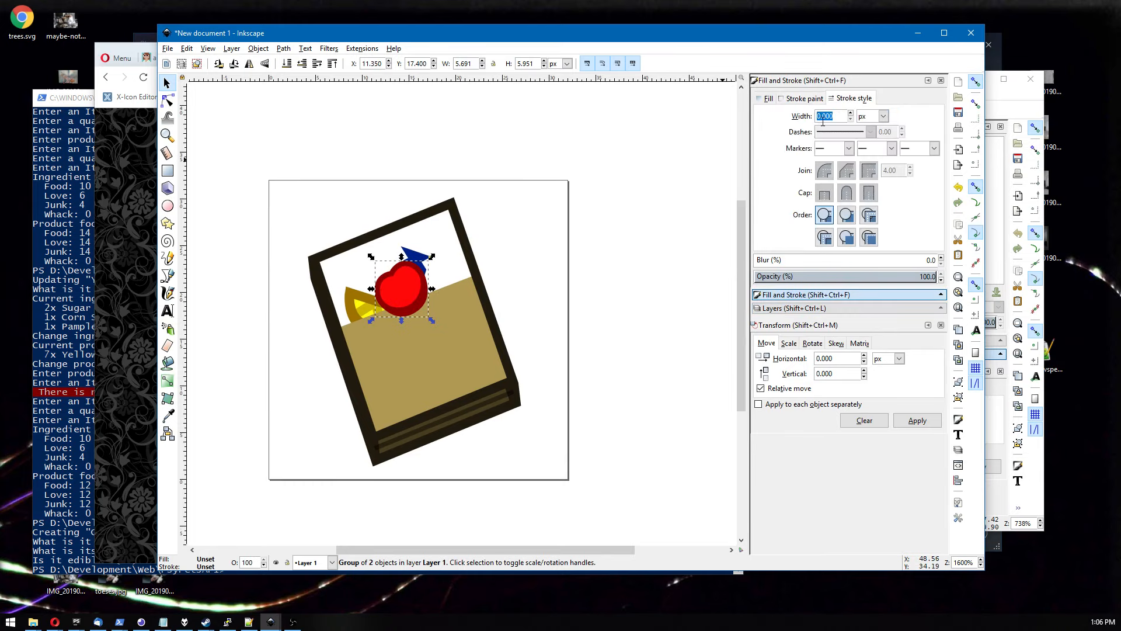
key(Return)
Move the wrapped candy right so it sits beside the gummy.
click(499, 236)
click(411, 300)
drag(413, 253, 444, 275)
click(485, 267)
Zoom out to check how the icon reads at small size.
ctrl+scroll(524, 257, down, 5)
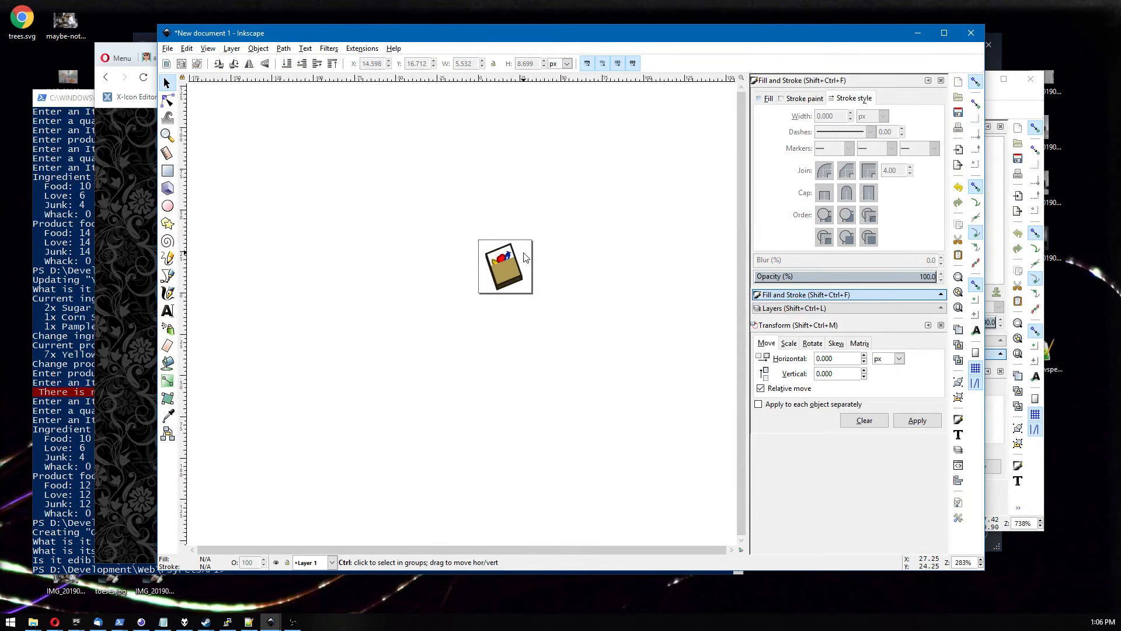
ctrl+scroll(523, 257, up, 5)
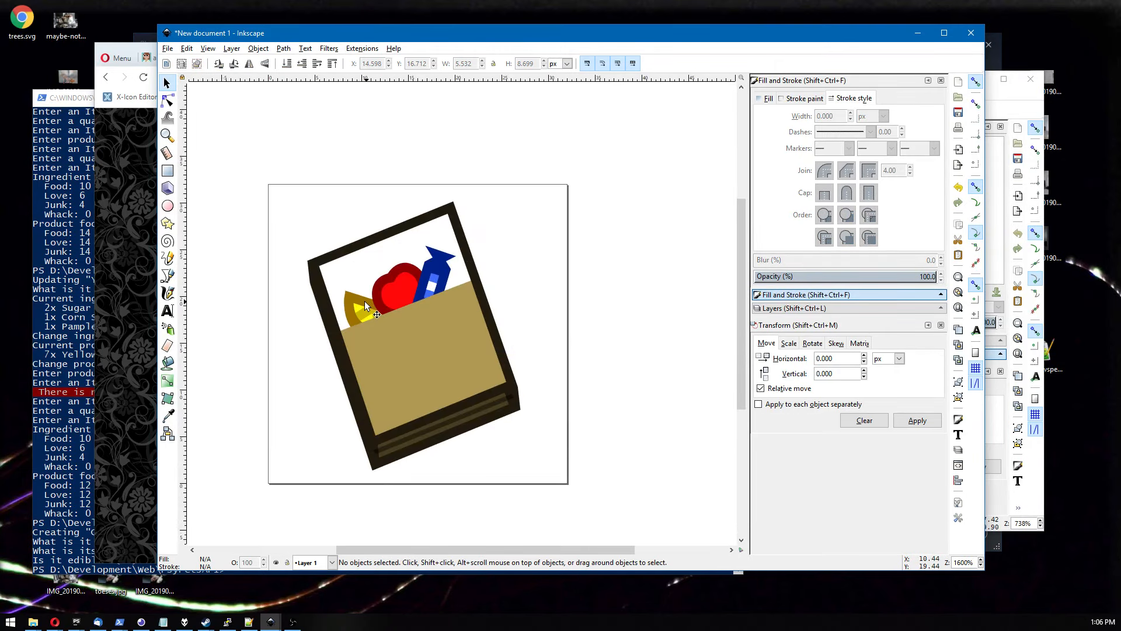
click(362, 300)
click(532, 246)
ctrl+scroll(531, 248, down, 5)
ctrl+scroll(532, 247, down, 1)
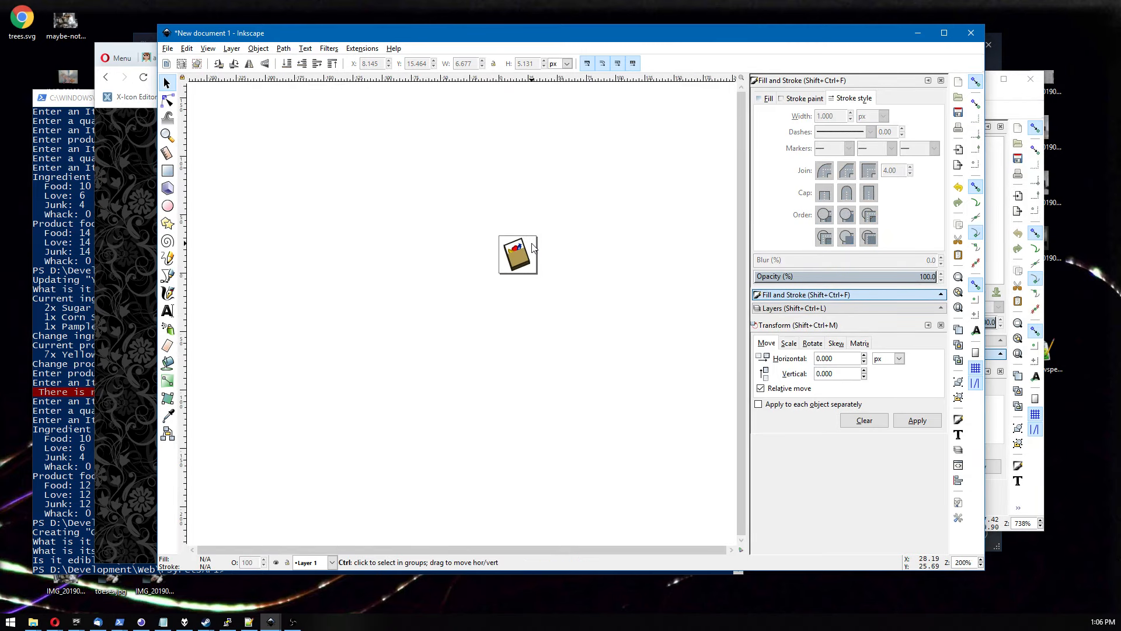
ctrl+scroll(532, 248, up, 1)
scroll(532, 249, up, 1)
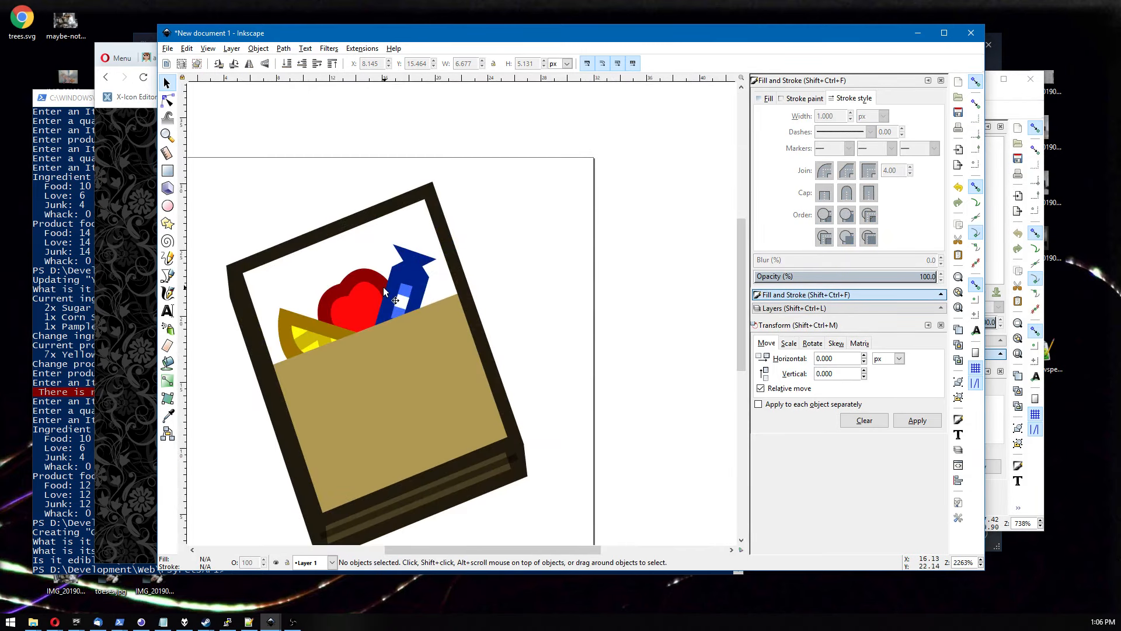
Nudge the red gummy slightly to the left.
click(363, 293)
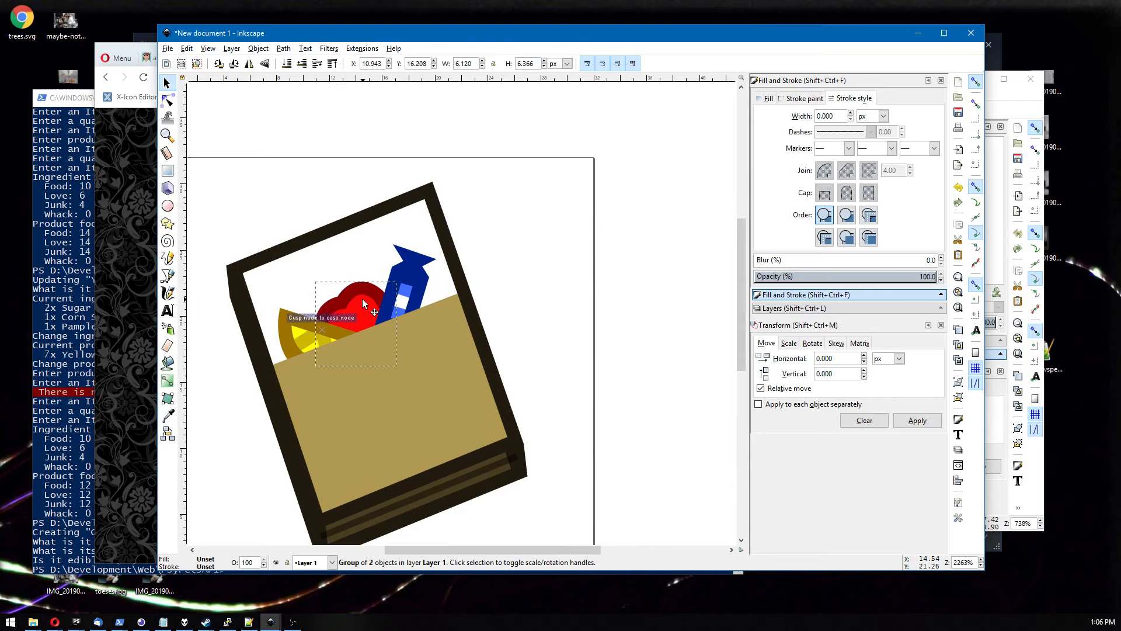
drag(362, 299, 359, 298)
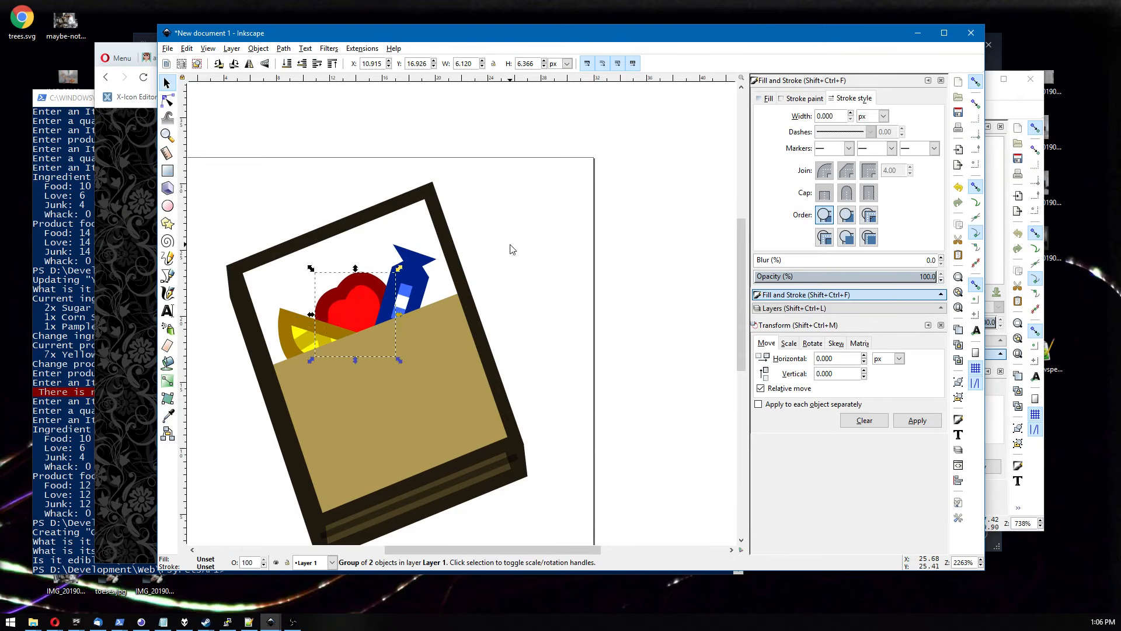
click(512, 246)
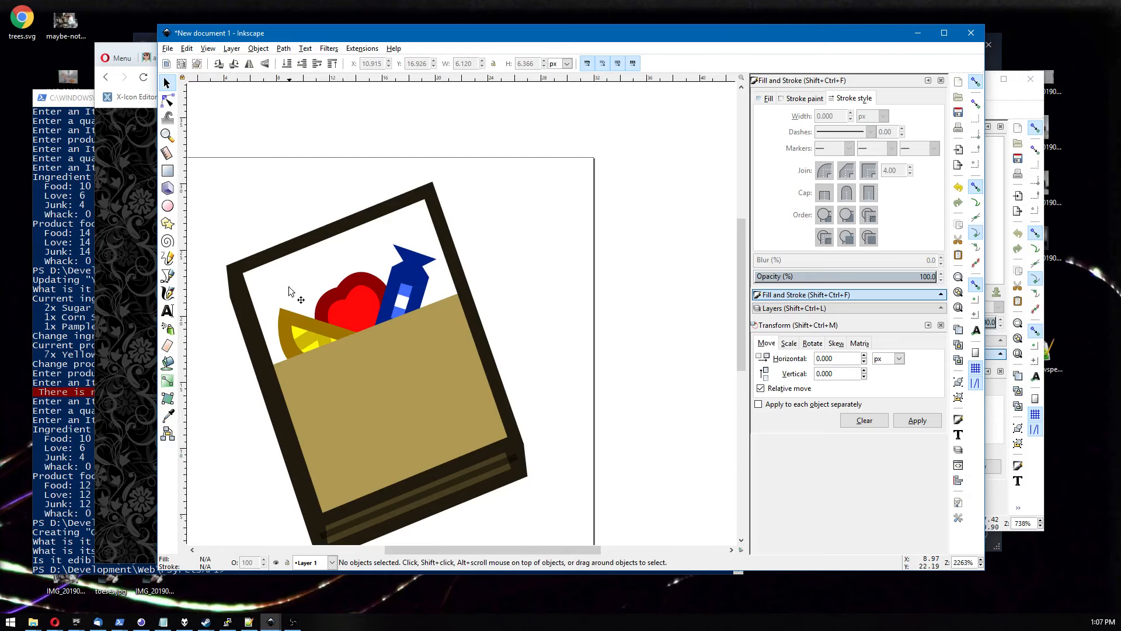
Select the lemon slice, gummy and wrapped candy together and move them up.
click(288, 320)
shift+click(345, 278)
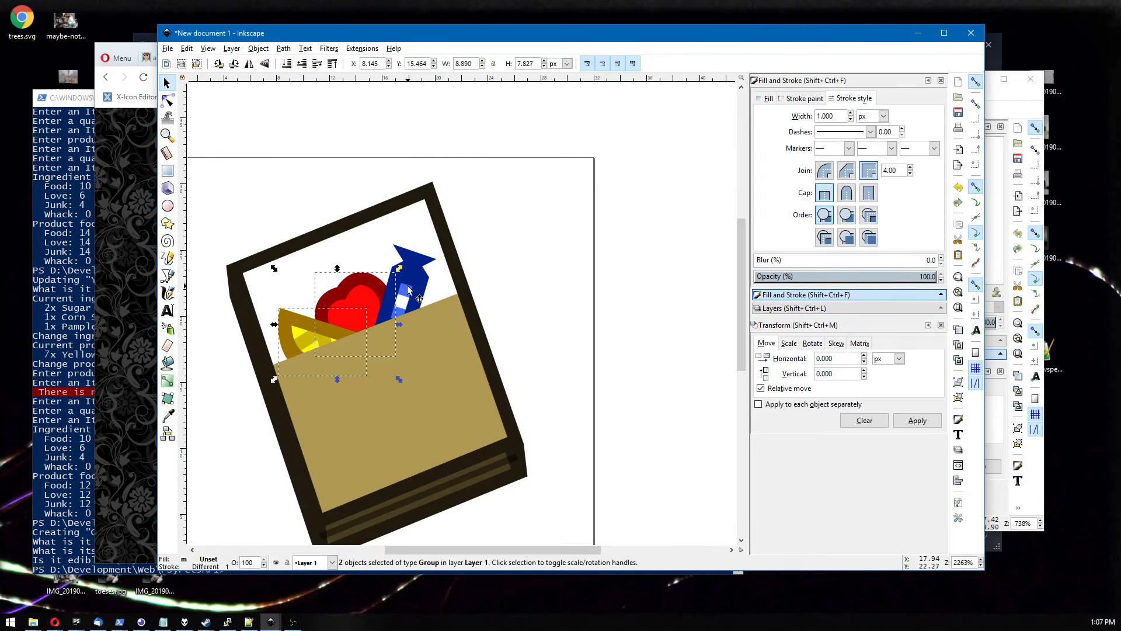
shift+click(412, 288)
drag(413, 287, 404, 269)
click(490, 264)
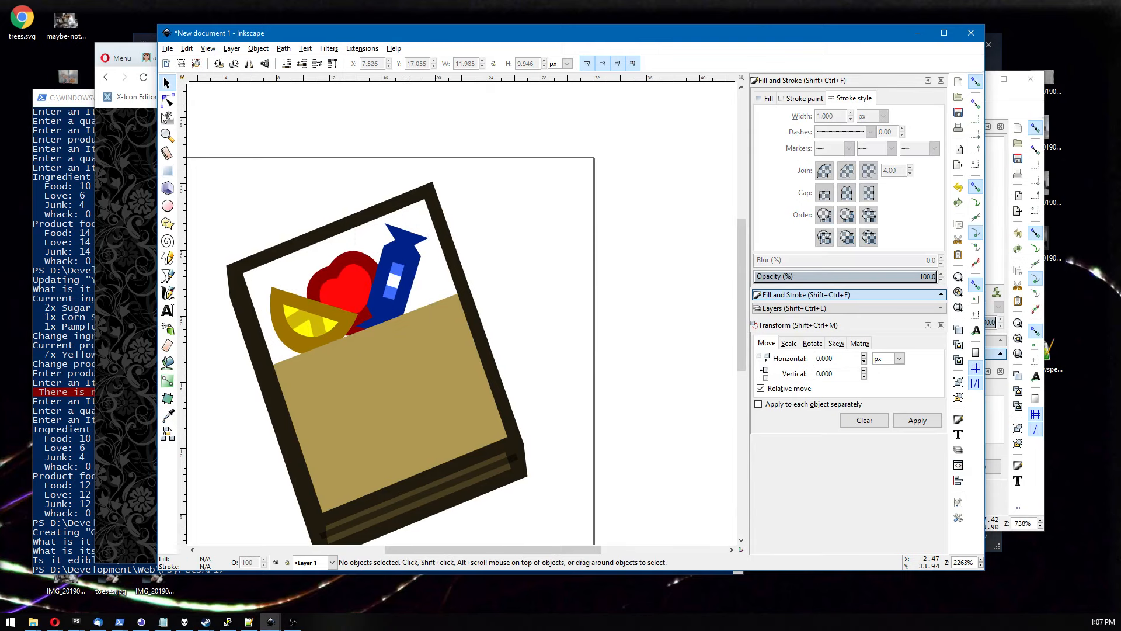
Raise the tan panel's upper right corner node so the panel top slopes upward.
click(167, 101)
click(362, 367)
click(362, 367)
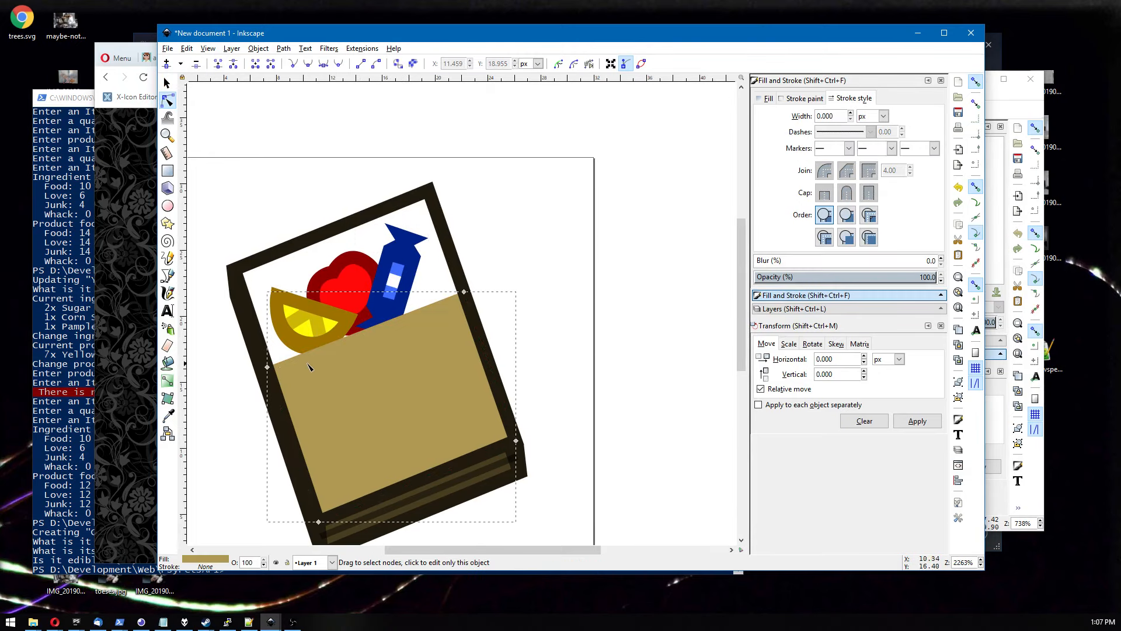
click(464, 293)
drag(464, 294, 454, 265)
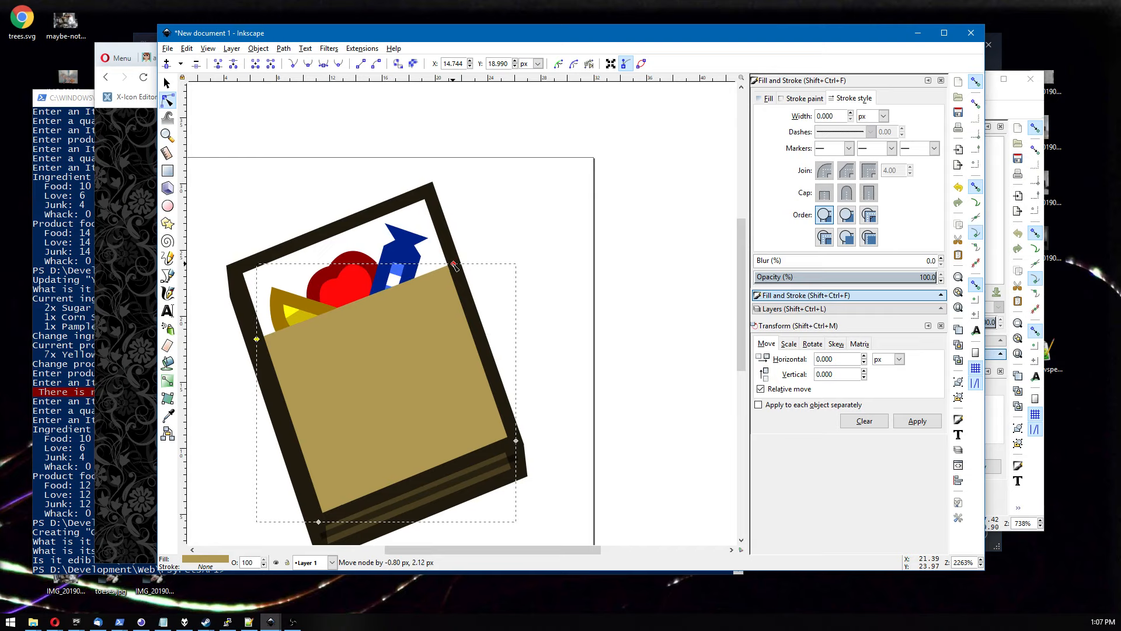
click(520, 244)
Draw a long diagonal line across the upper part of the tan panel with the Bezier tool.
click(525, 205)
key(b)
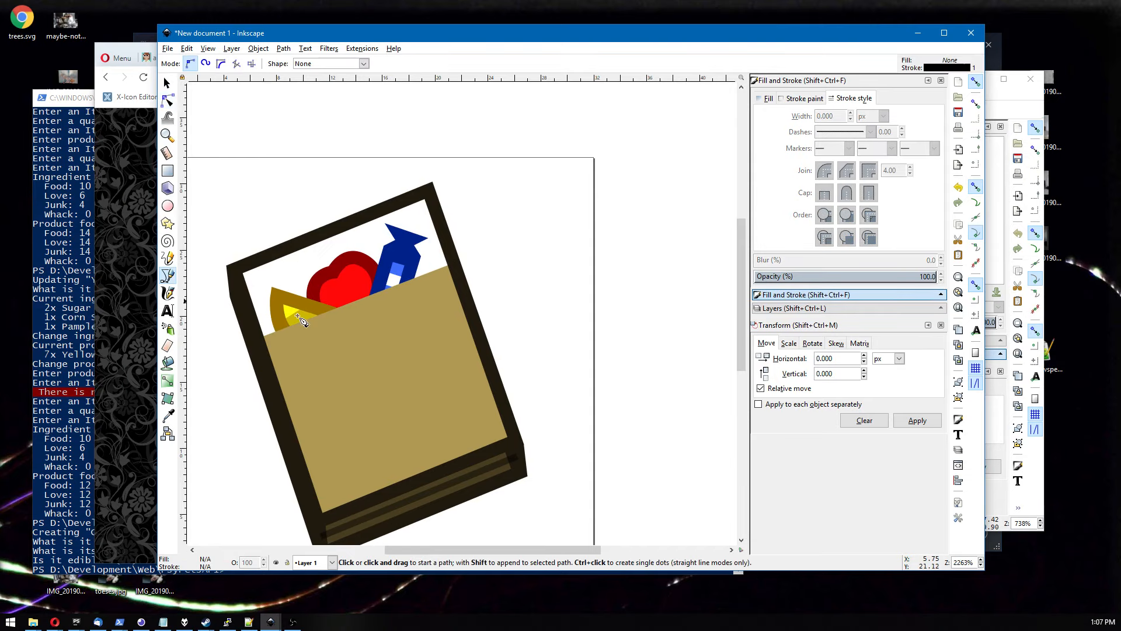
click(297, 359)
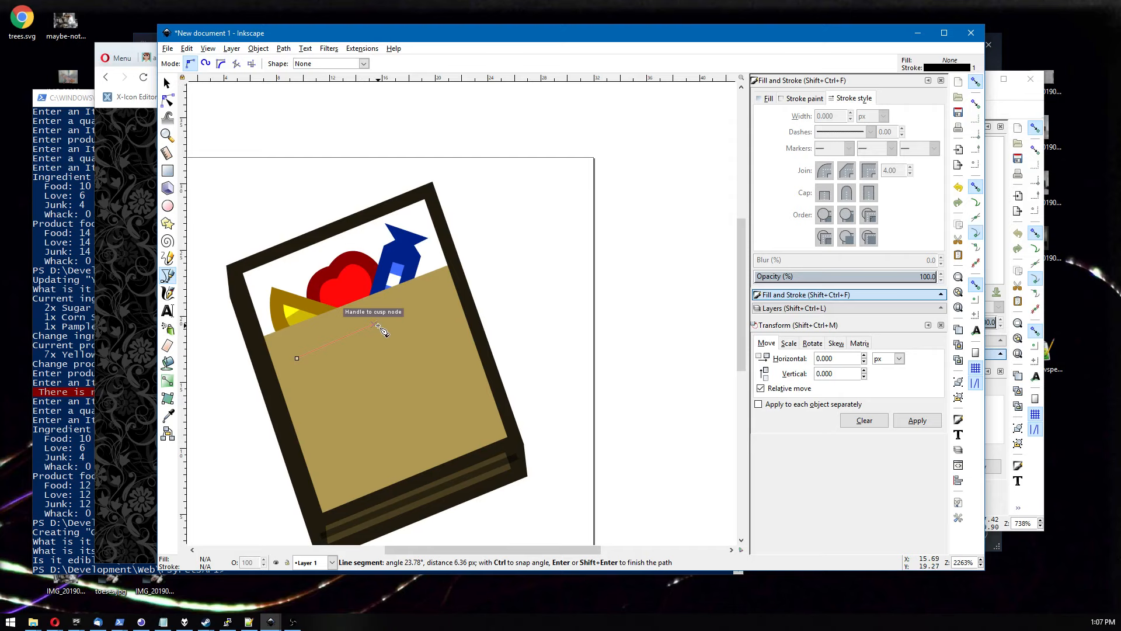
click(380, 326)
key(s)
Draw a short line to the right of the long one and move it slightly down.
click(168, 275)
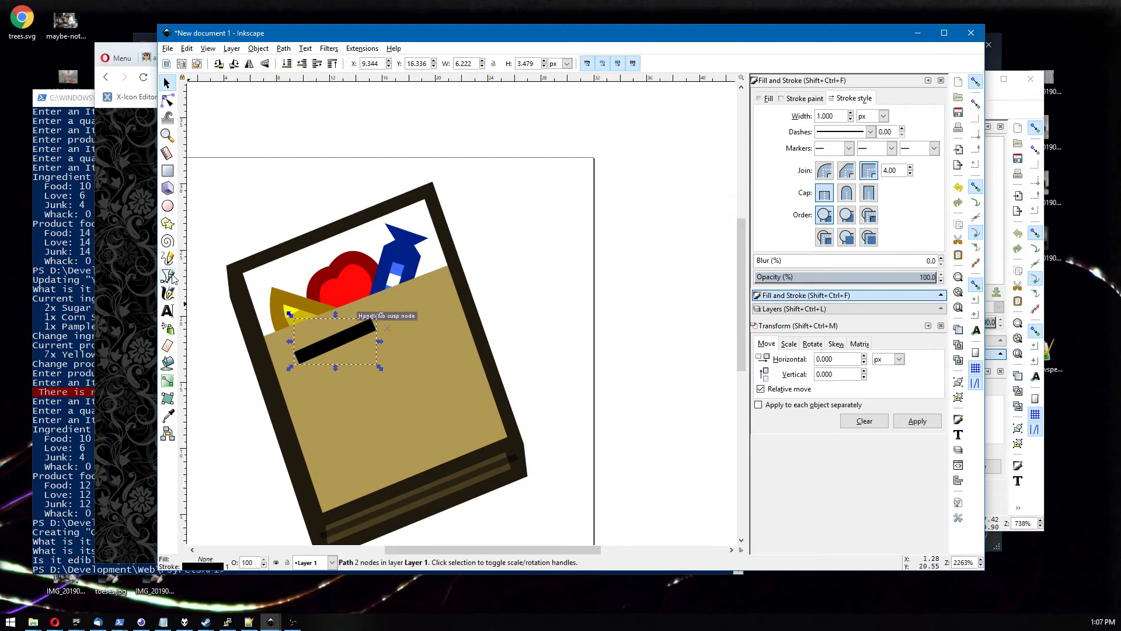
click(400, 310)
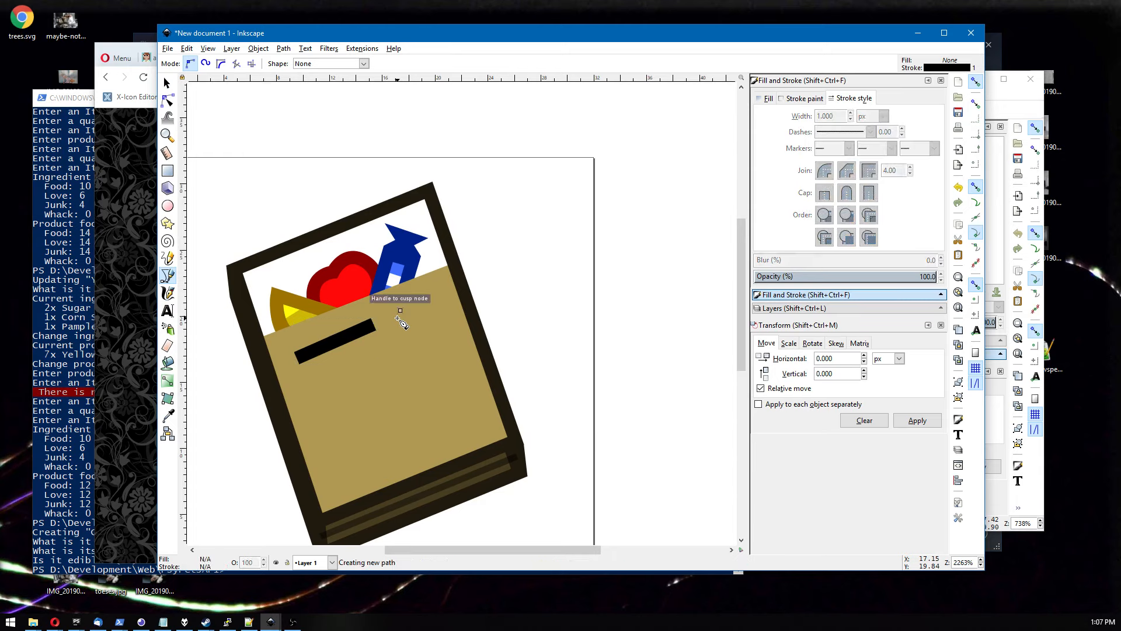
click(433, 300)
key(s)
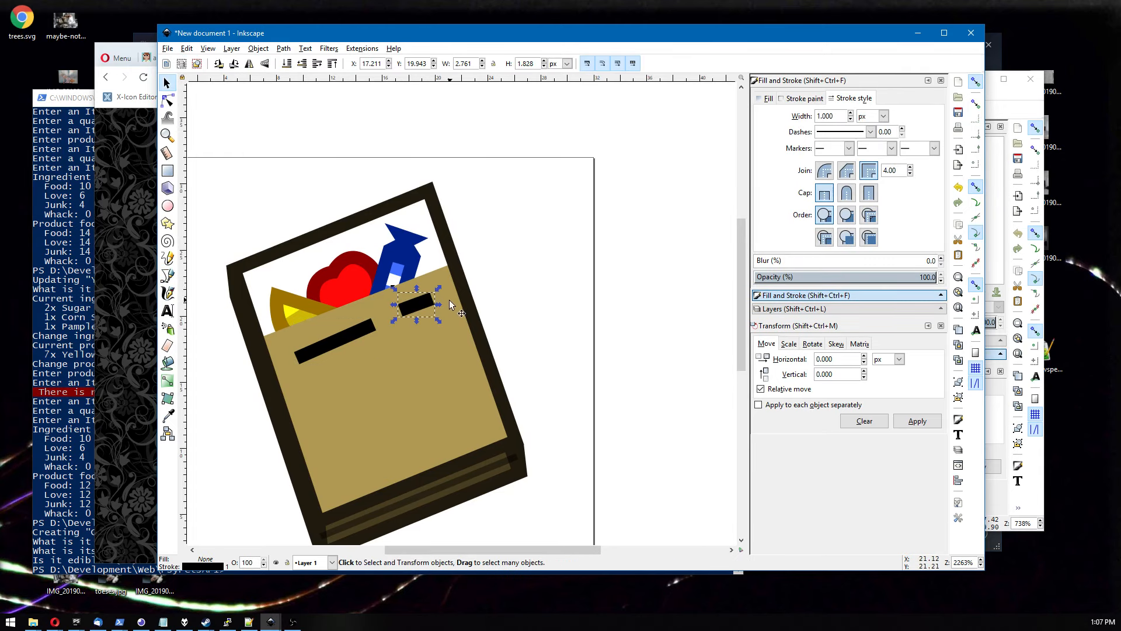
drag(417, 305, 412, 313)
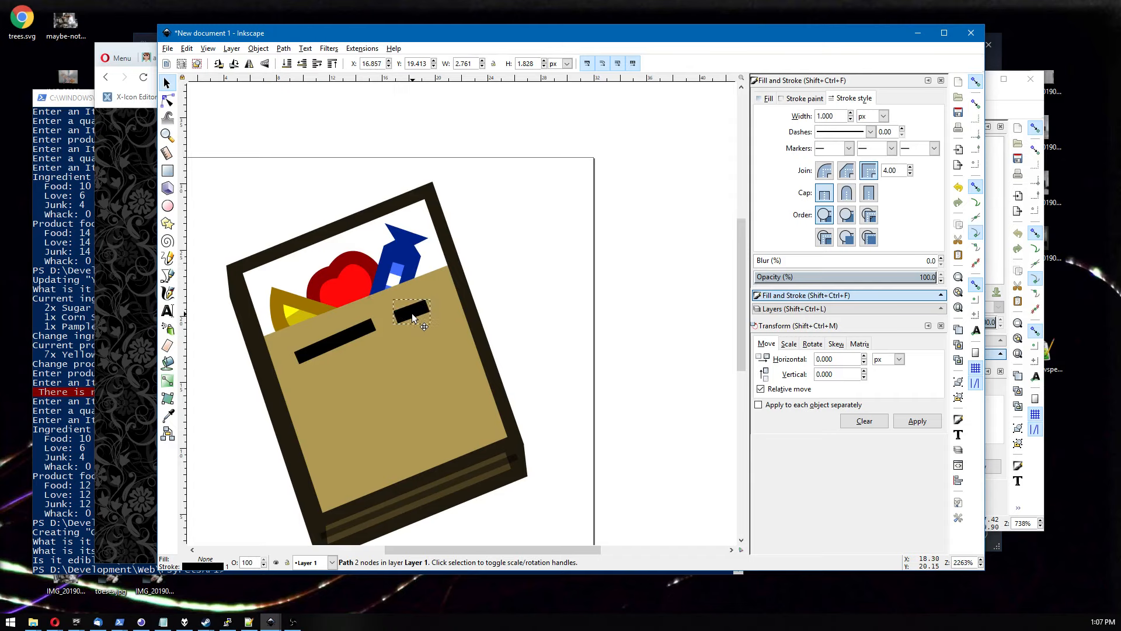
Lower the long line's right end node slightly to adjust its angle.
click(355, 334)
click(168, 101)
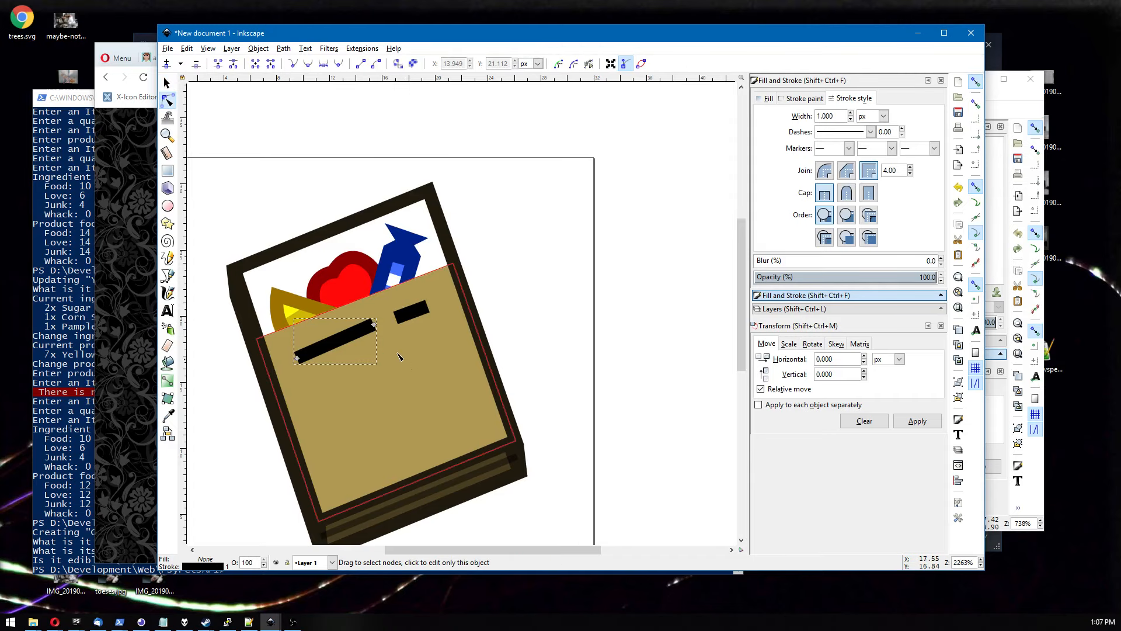
click(374, 323)
key(alt+Down)
key(alt+Down)
key(alt+Down)
key(alt+Down)
key(alt+Down)
key(alt+Down)
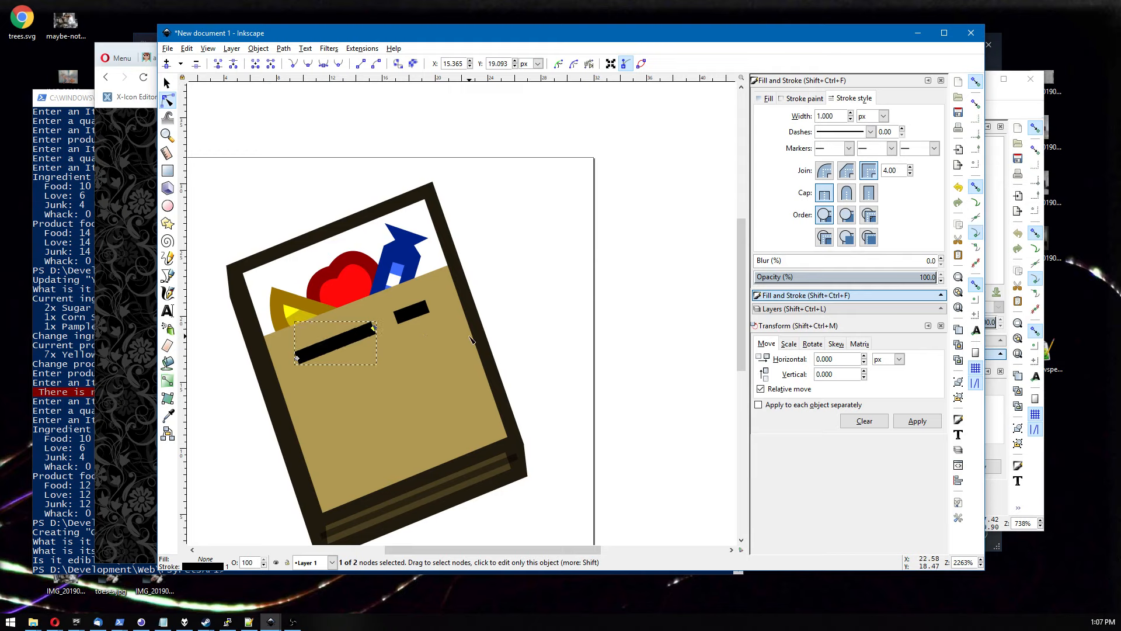
Duplicate the long line and place the copy below it, shifted right.
click(167, 82)
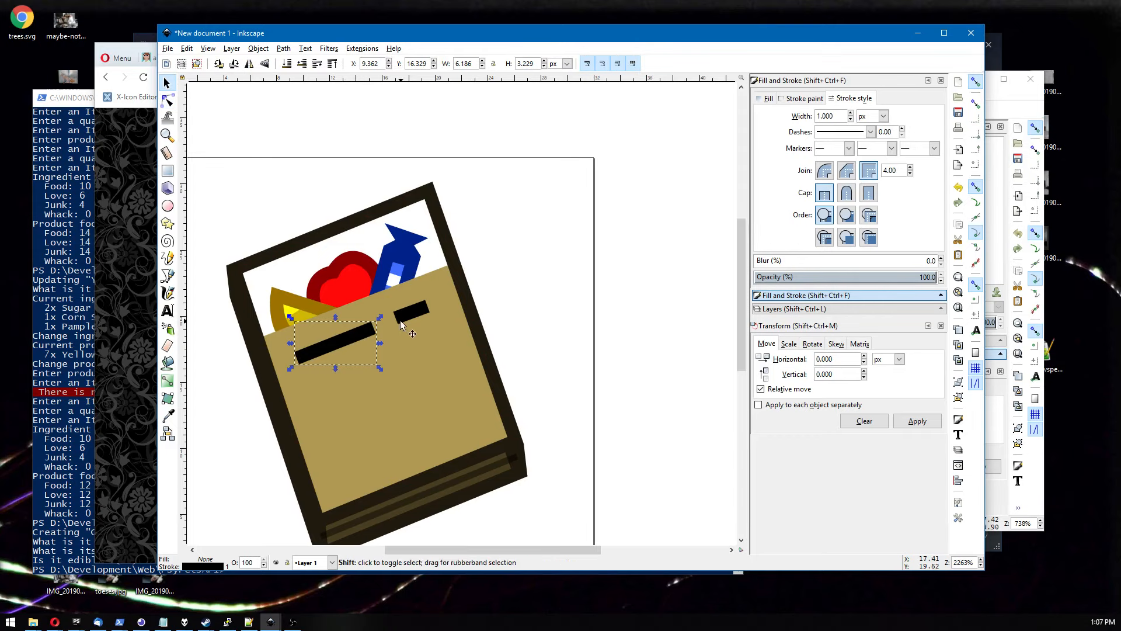
key(ctrl+d)
drag(353, 338, 383, 362)
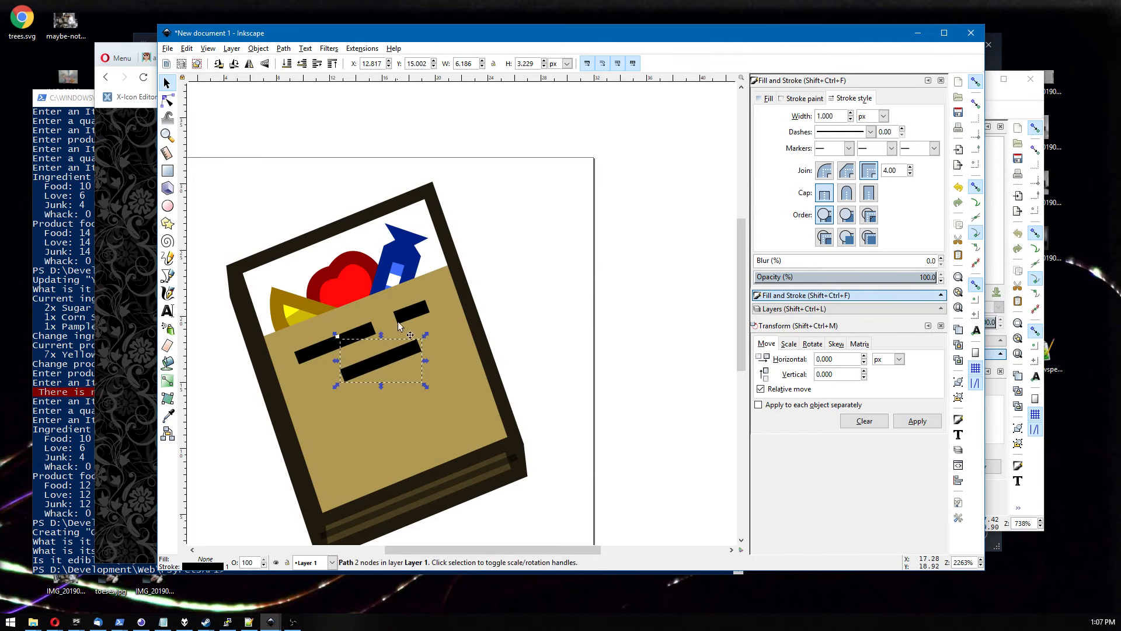
Select all three panel lines and set their opacity to about 50.6%.
click(538, 293)
scroll(538, 293, down, 1)
scroll(541, 298, down, 5)
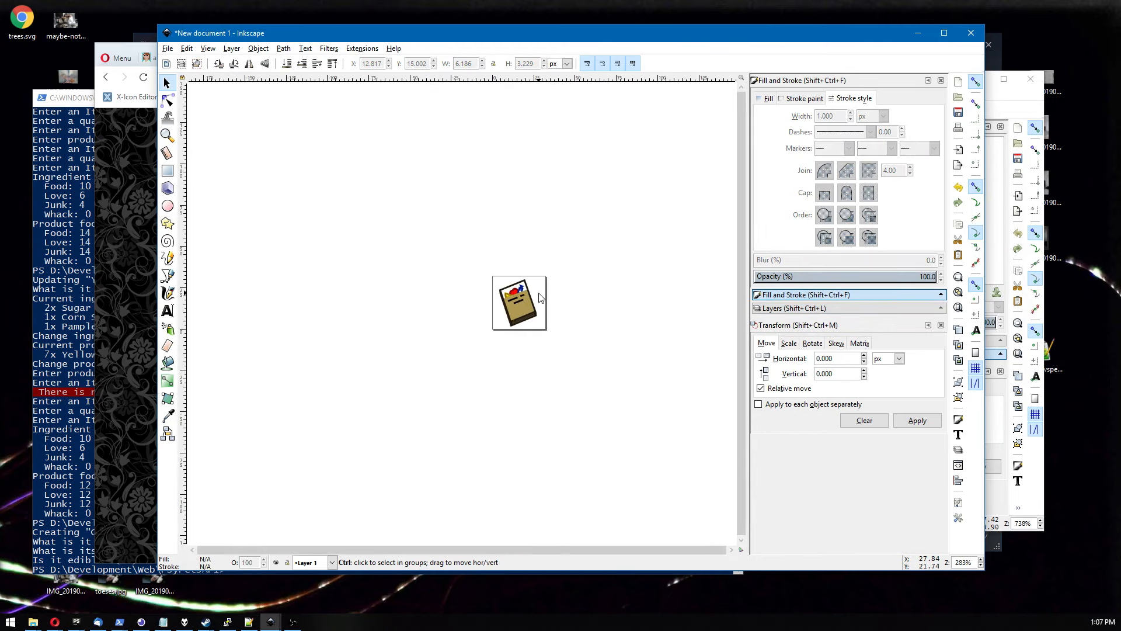
scroll(541, 298, up, 6)
key(n)
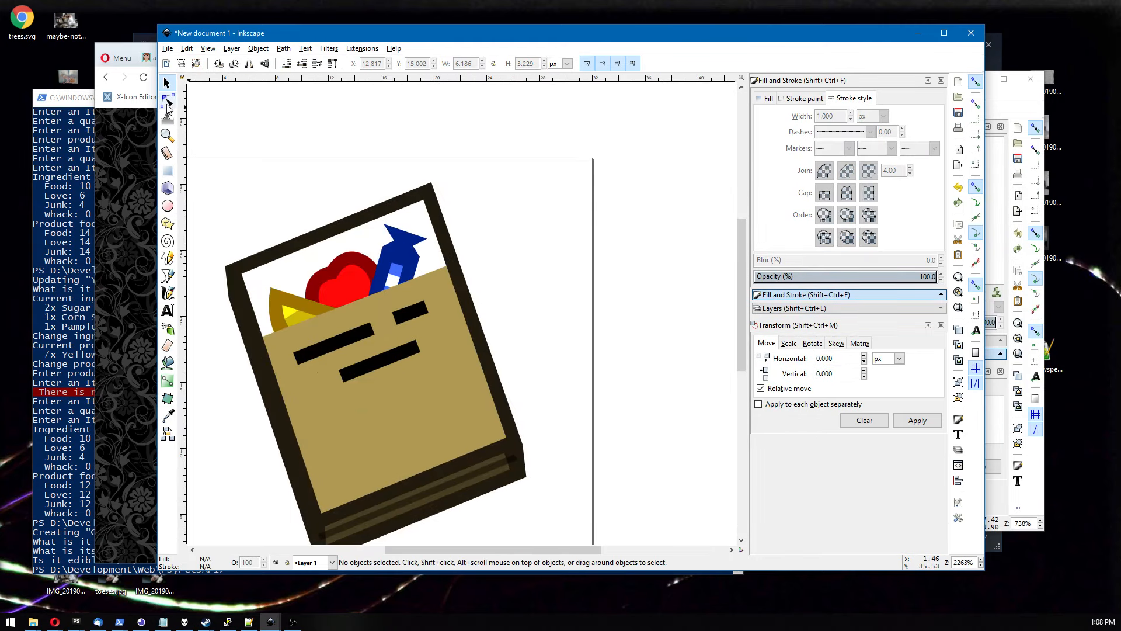
click(331, 352)
shift+click(379, 361)
shift+click(413, 313)
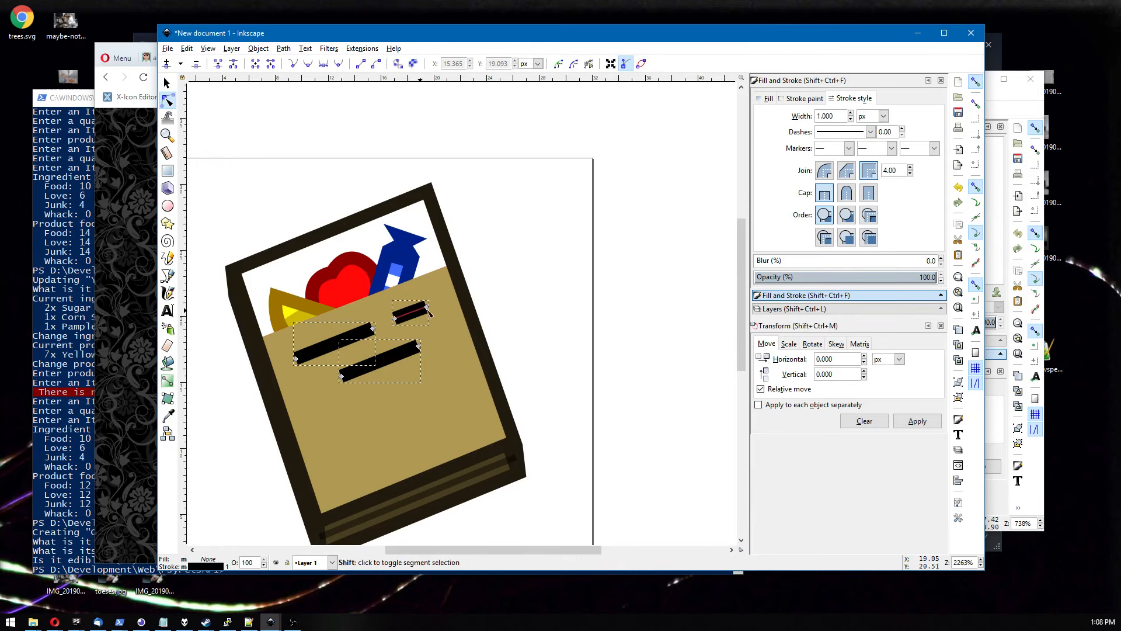
click(848, 278)
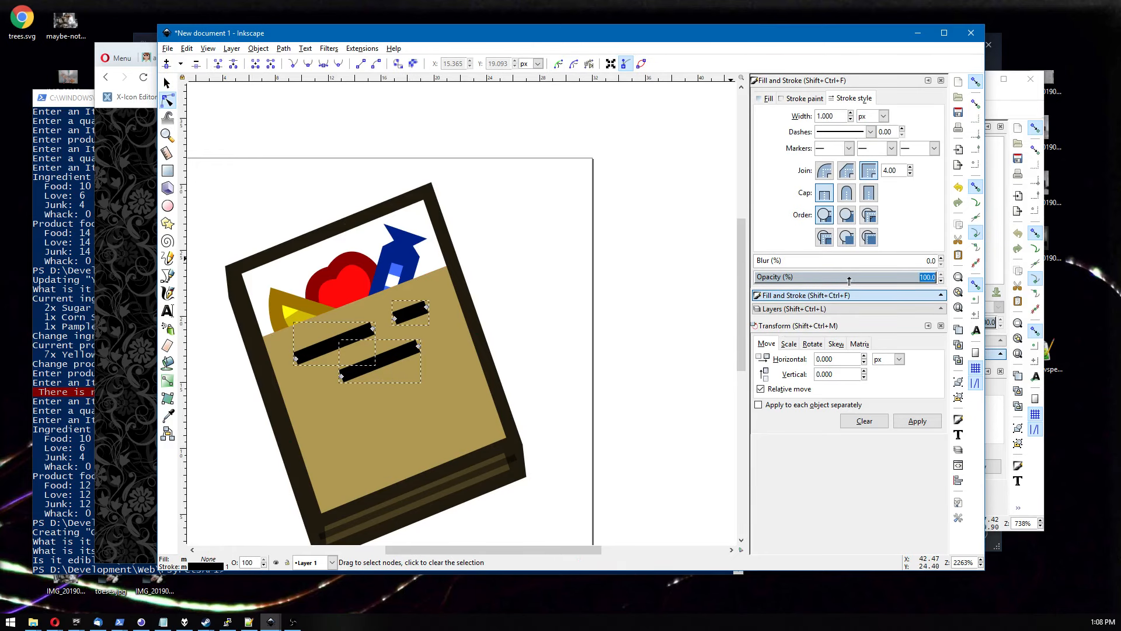
drag(857, 279, 847, 278)
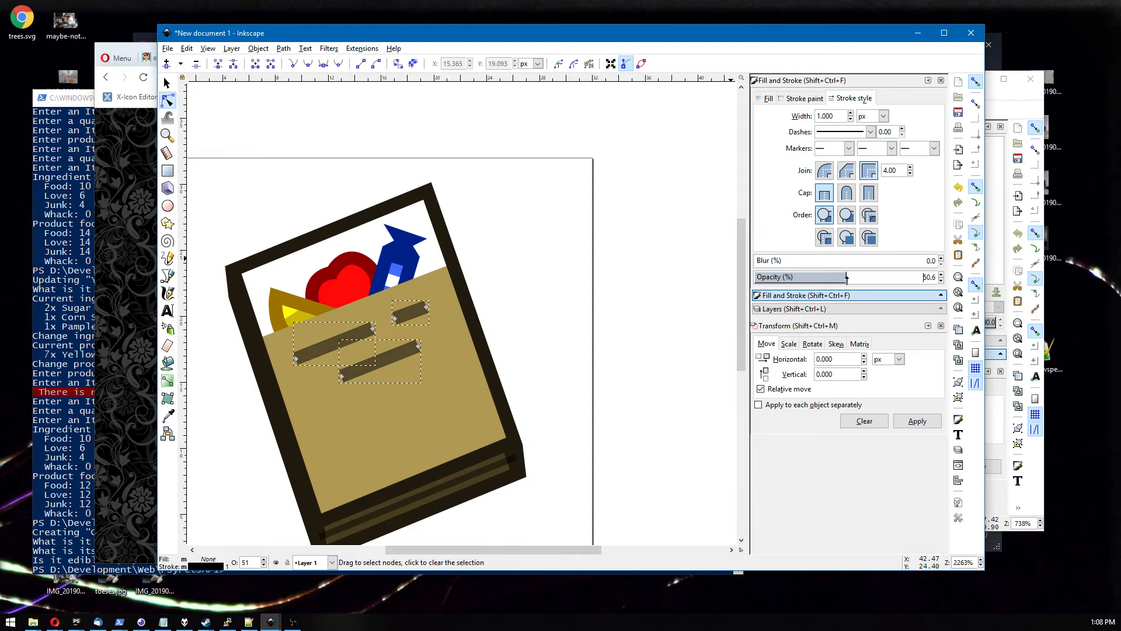
Zoom out and back in to review the finished icon.
click(720, 286)
scroll(634, 296, down, 7)
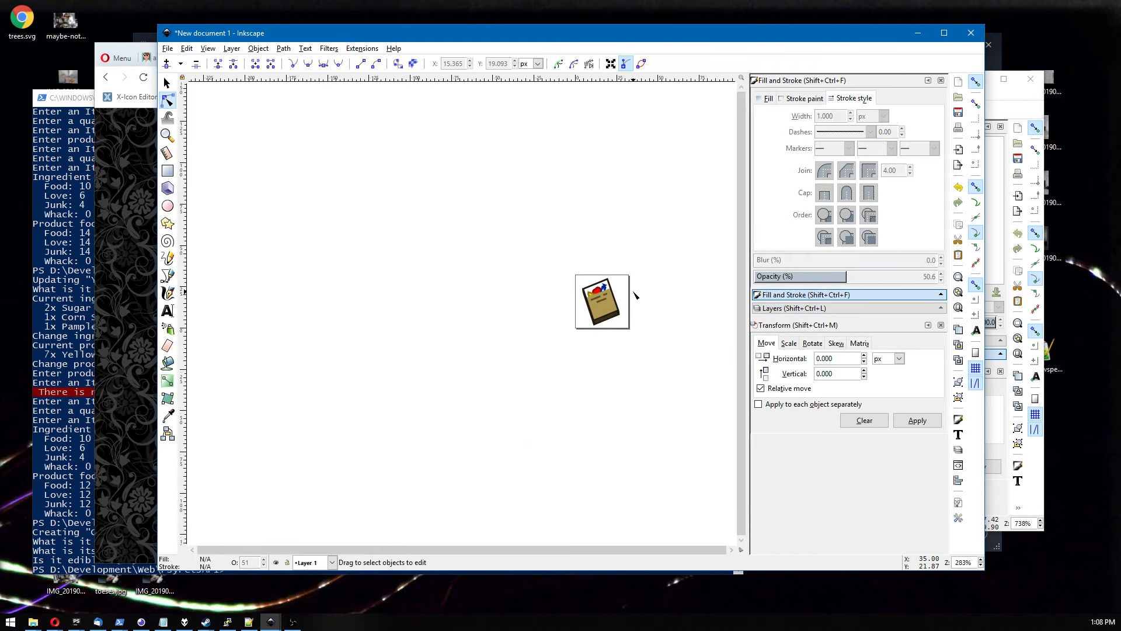
scroll(632, 295, up, 1)
scroll(604, 350, down, 2)
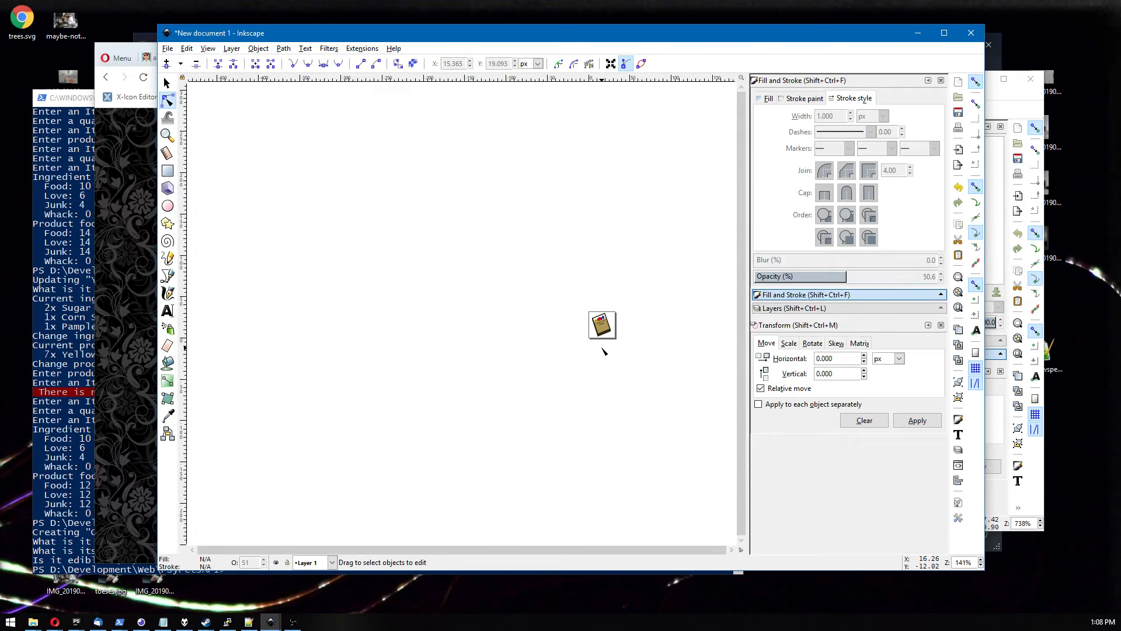
scroll(603, 350, up, 2)
scroll(603, 351, up, 5)
drag(542, 209, 551, 269)
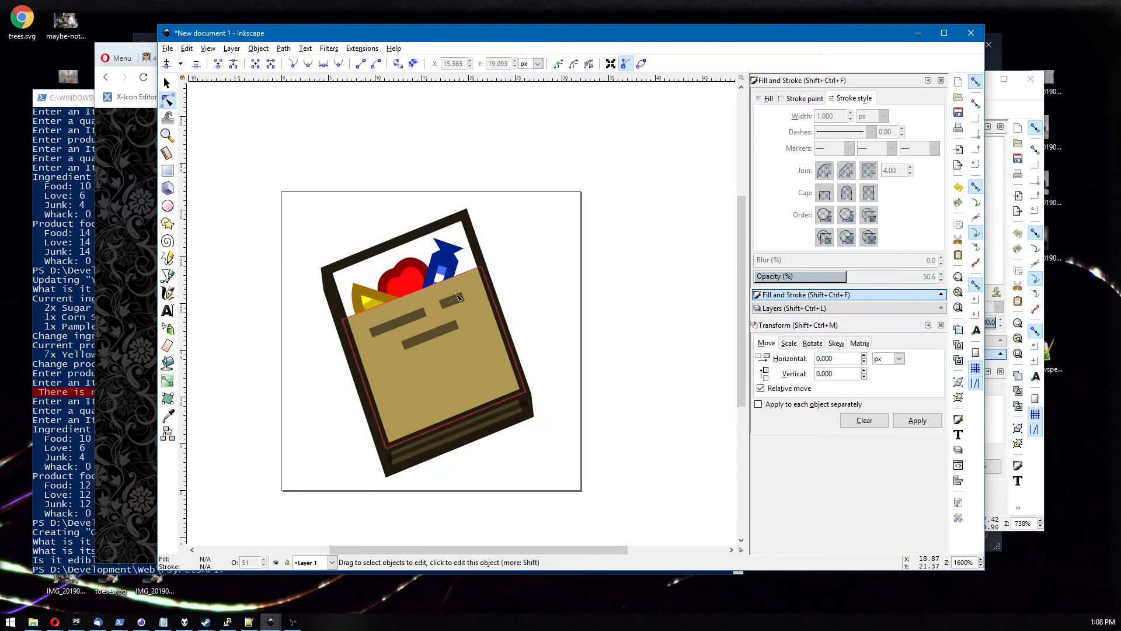
Draw a background shape inside the book's opening with the Pen tool and fill it white using the dropper.
click(168, 276)
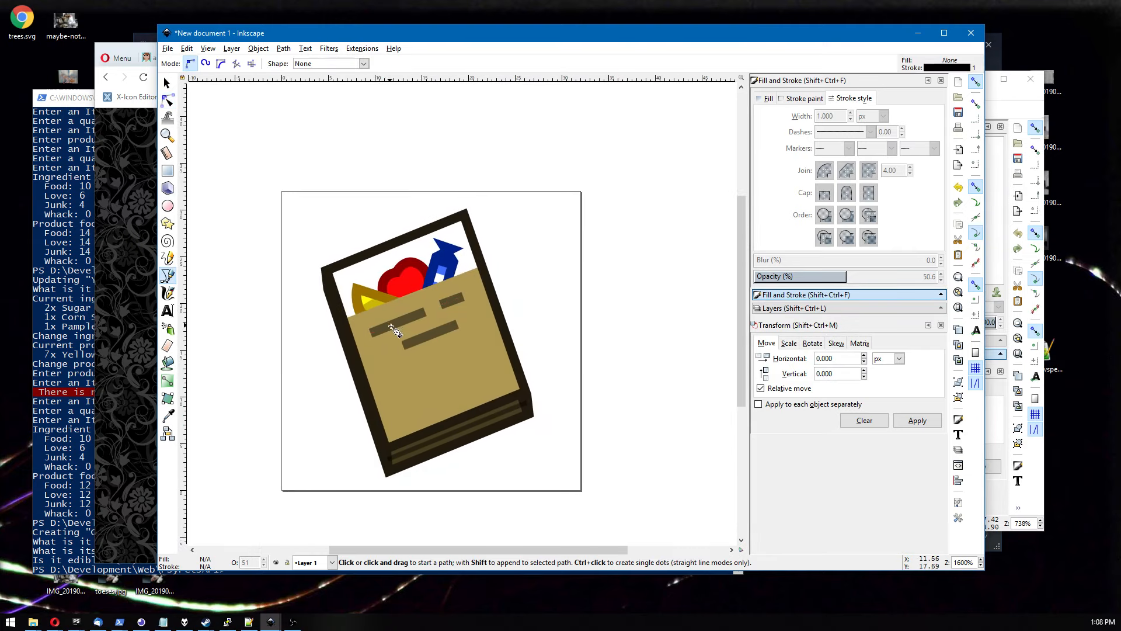
click(343, 319)
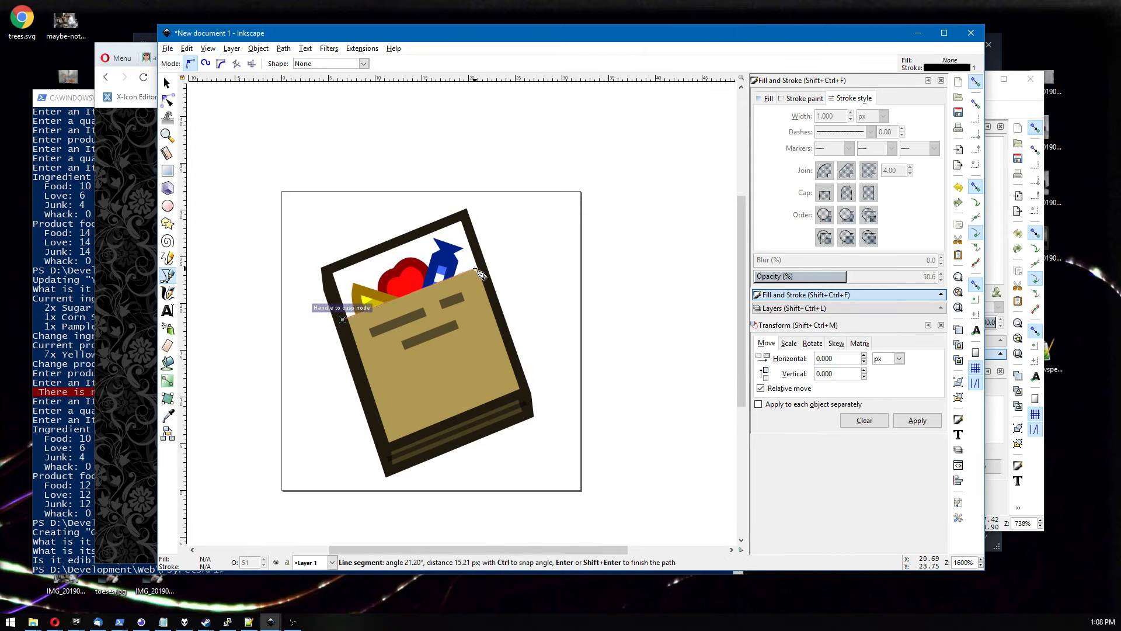
double_click(483, 269)
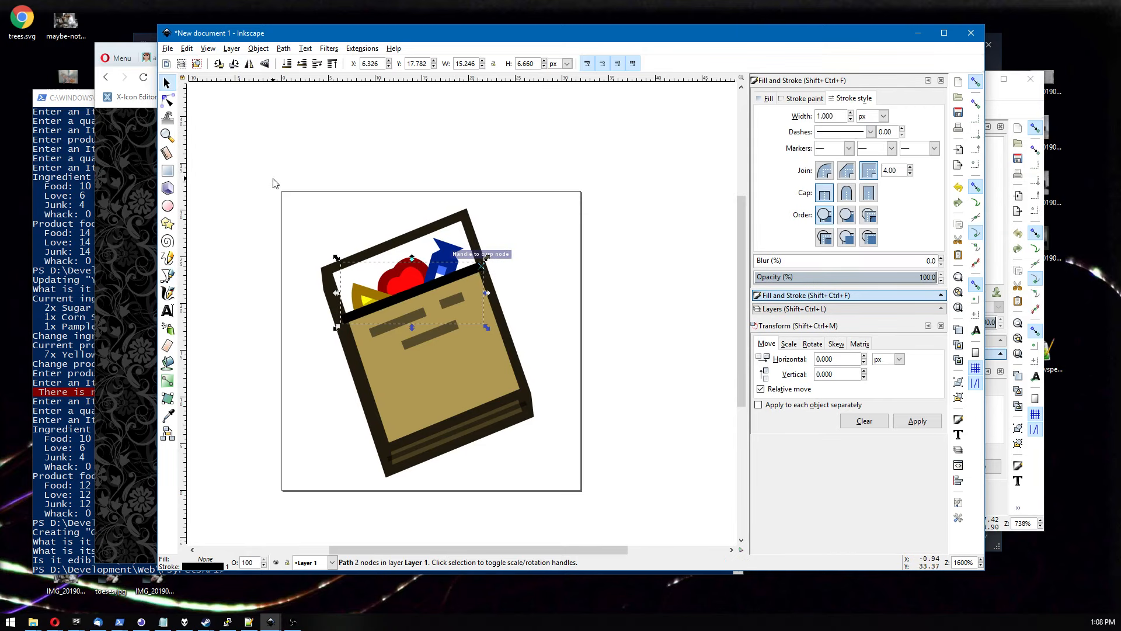
click(167, 84)
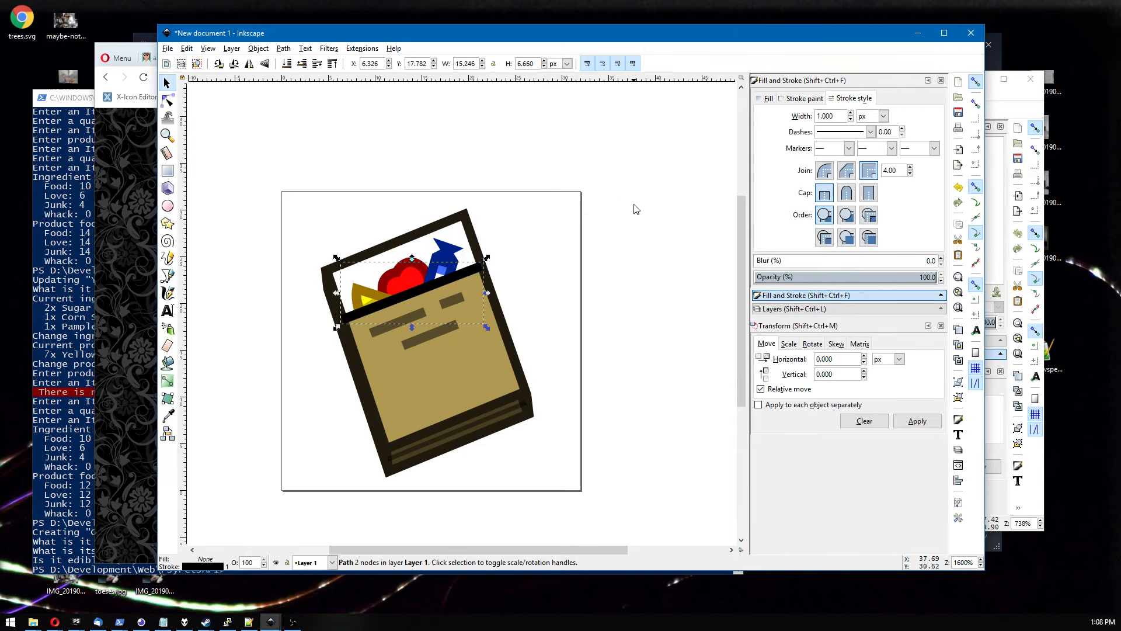
click(800, 98)
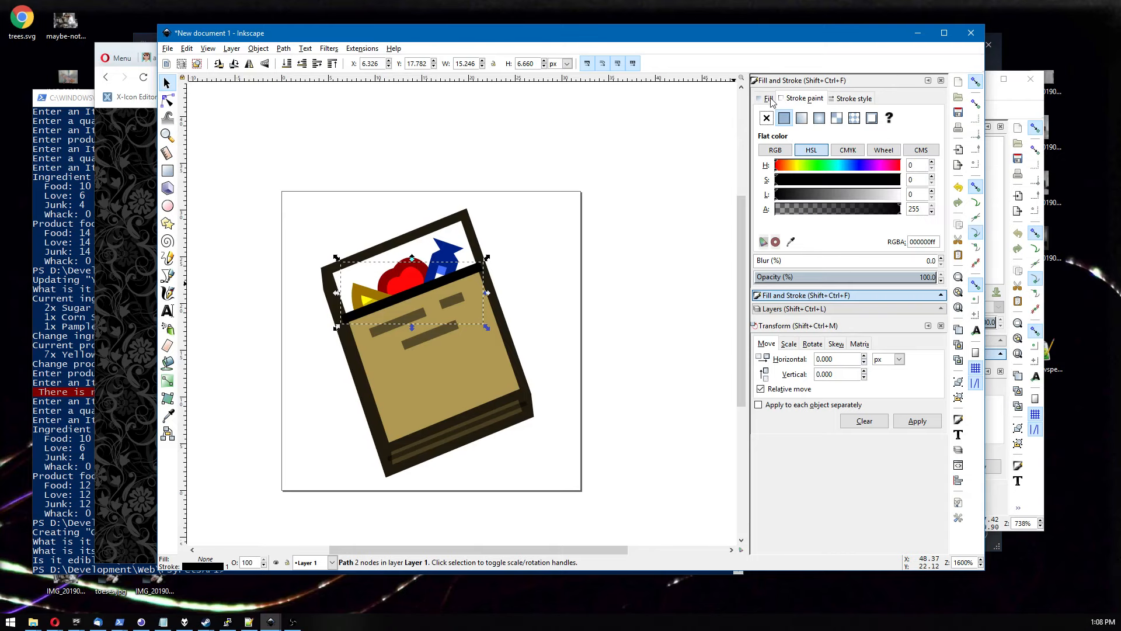
click(791, 241)
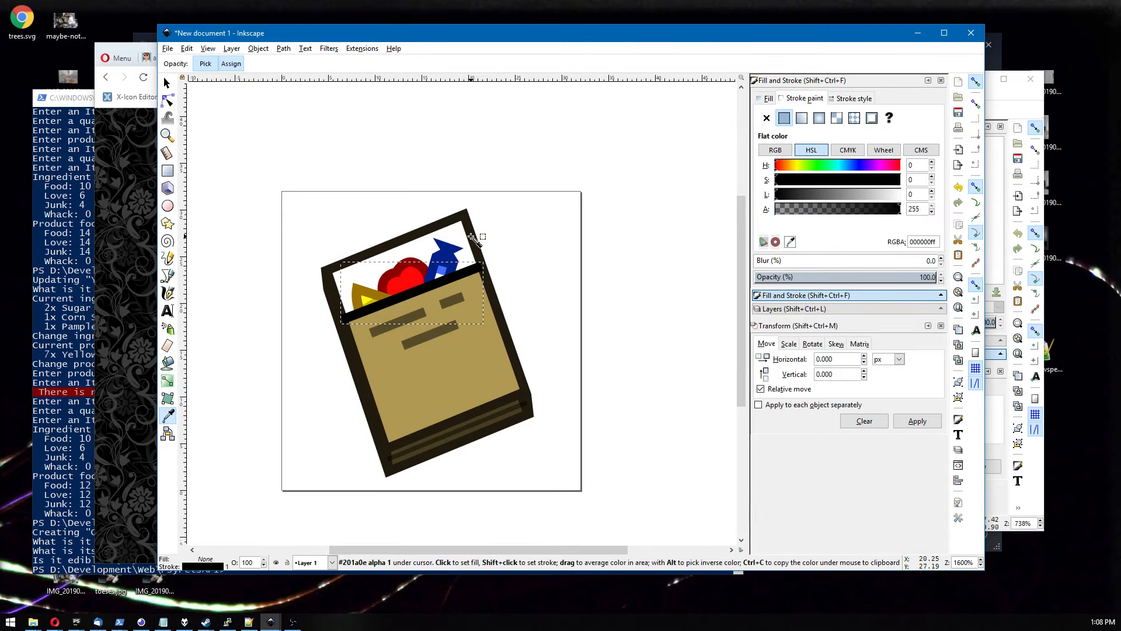
click(476, 240)
Recolor the background shape inside the book's opening to a light blue (HSL 144, 137, 210).
click(537, 280)
scroll(536, 280, down, 6)
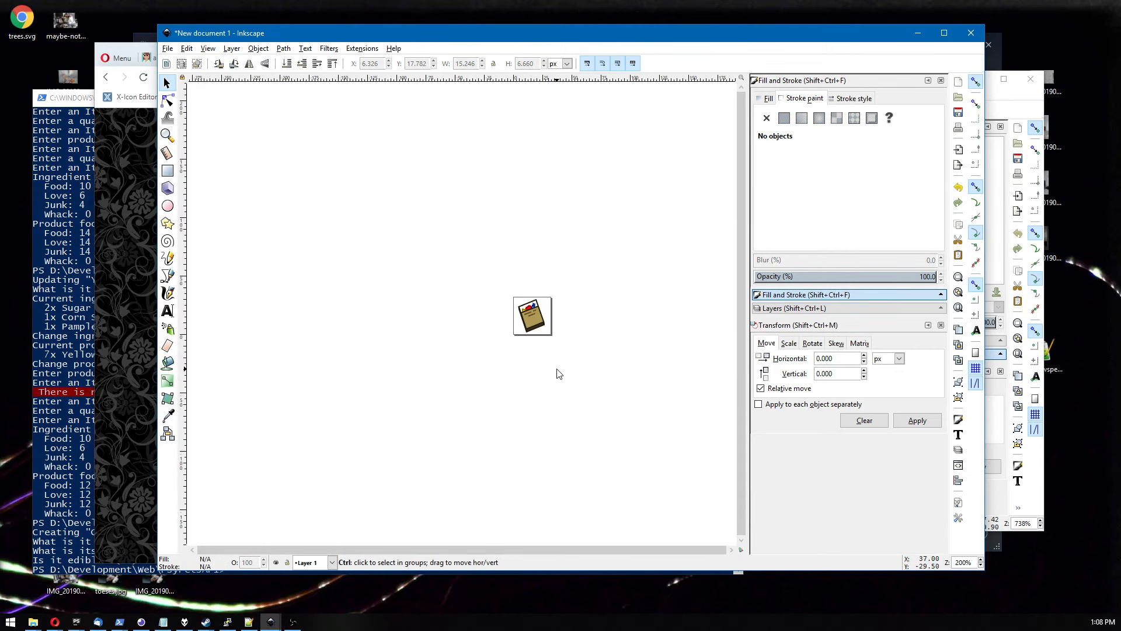
scroll(559, 374, up, 4)
scroll(570, 300, up, 3)
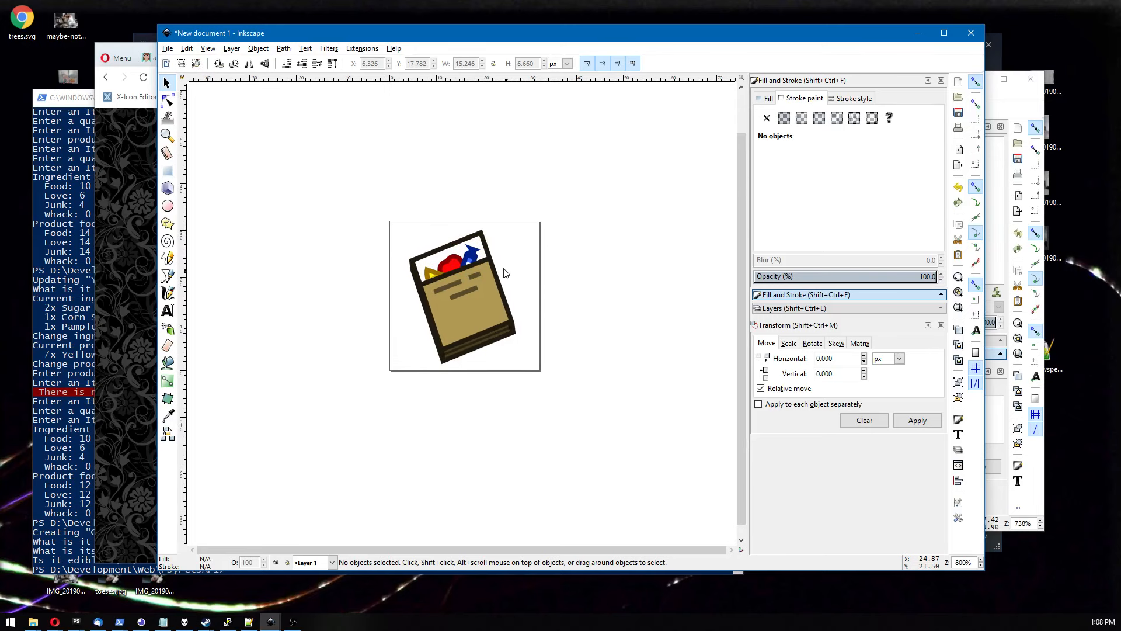
click(168, 100)
click(436, 264)
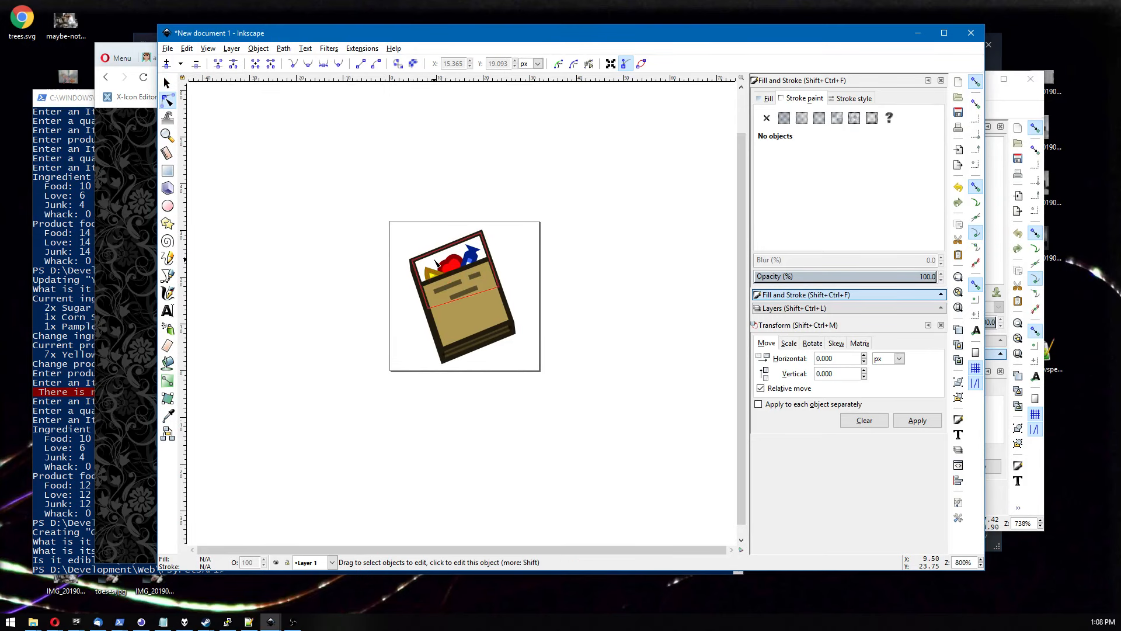
click(766, 98)
click(848, 167)
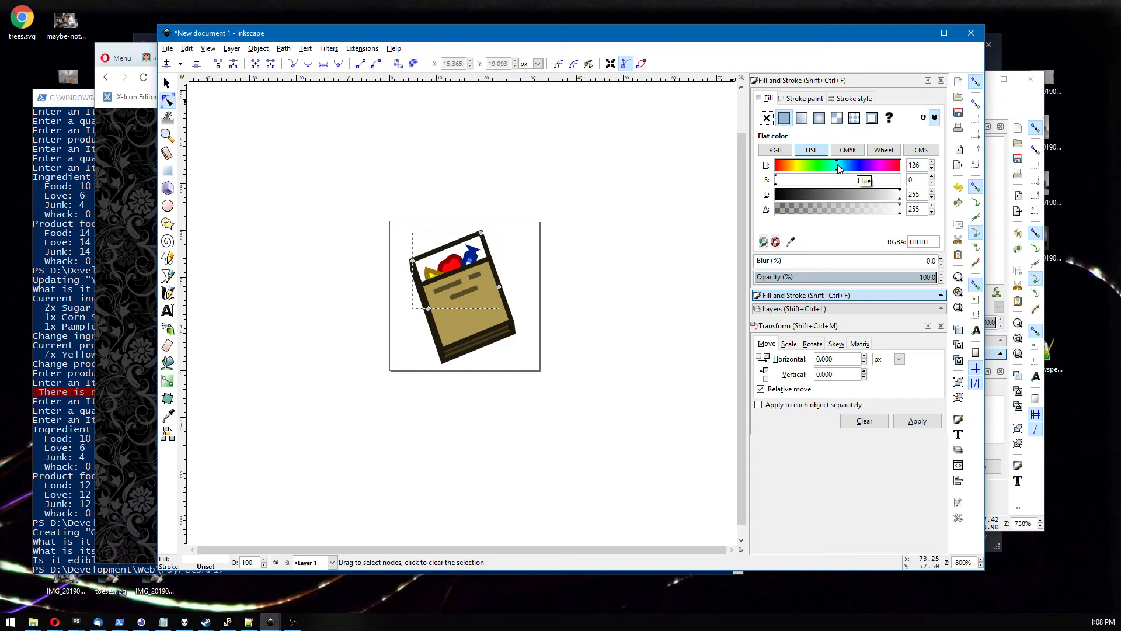
click(862, 195)
mouse_move(862, 180)
mouse_down()
mouse_move(844, 180)
mouse_move(875, 192)
mouse_move(851, 169)
mouse_move(828, 168)
mouse_move(848, 168)
mouse_up()
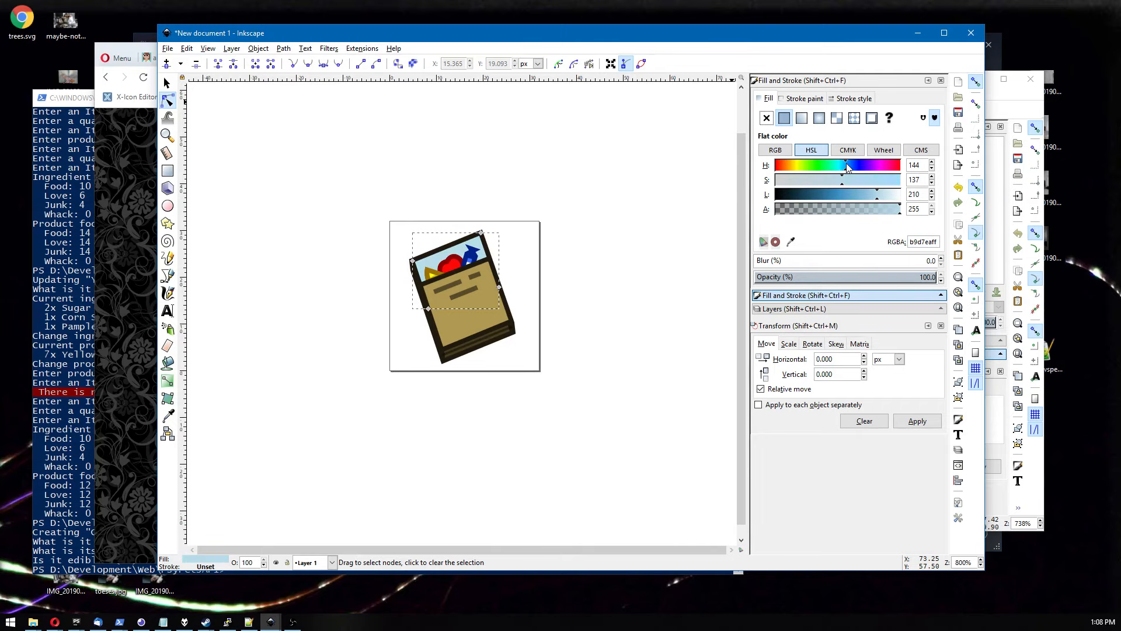
click(655, 238)
Try to adjust the saturation of an element on the icon, then undo the change.
scroll(654, 237, down, 4)
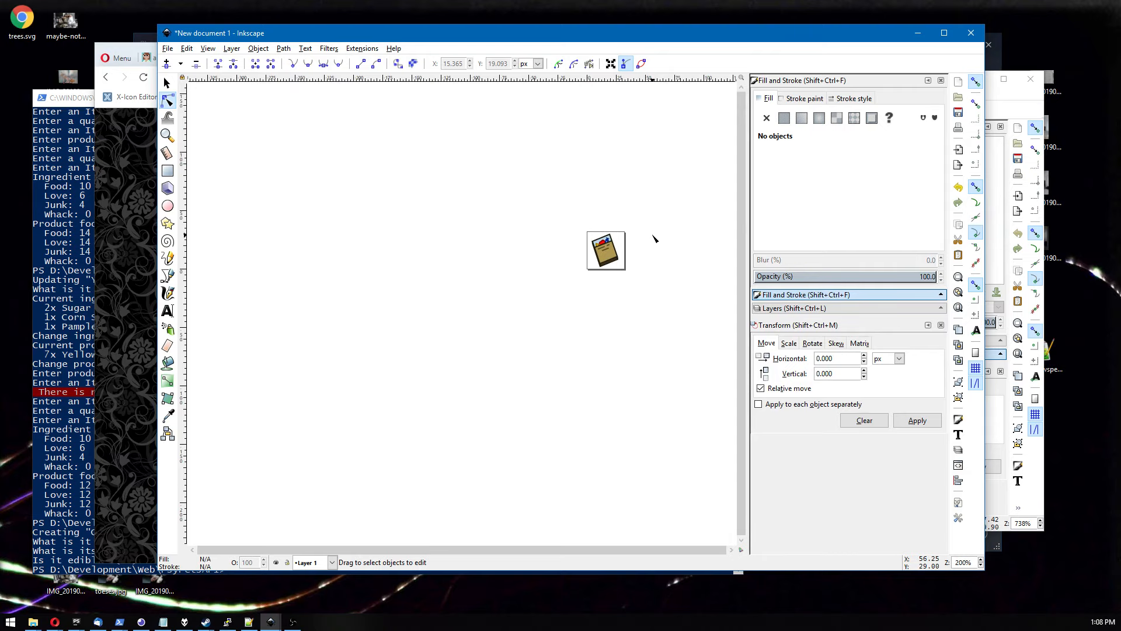
scroll(655, 238, up, 5)
scroll(576, 282, down, 3)
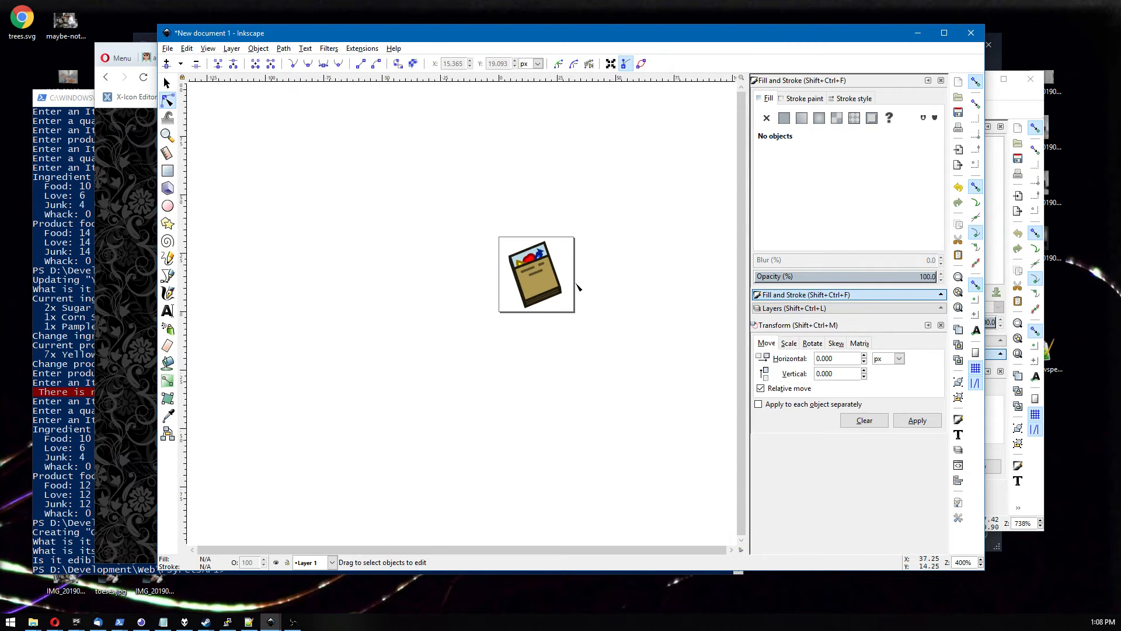
click(535, 292)
drag(795, 181, 783, 180)
click(688, 199)
scroll(687, 198, down, 3)
scroll(687, 198, up, 2)
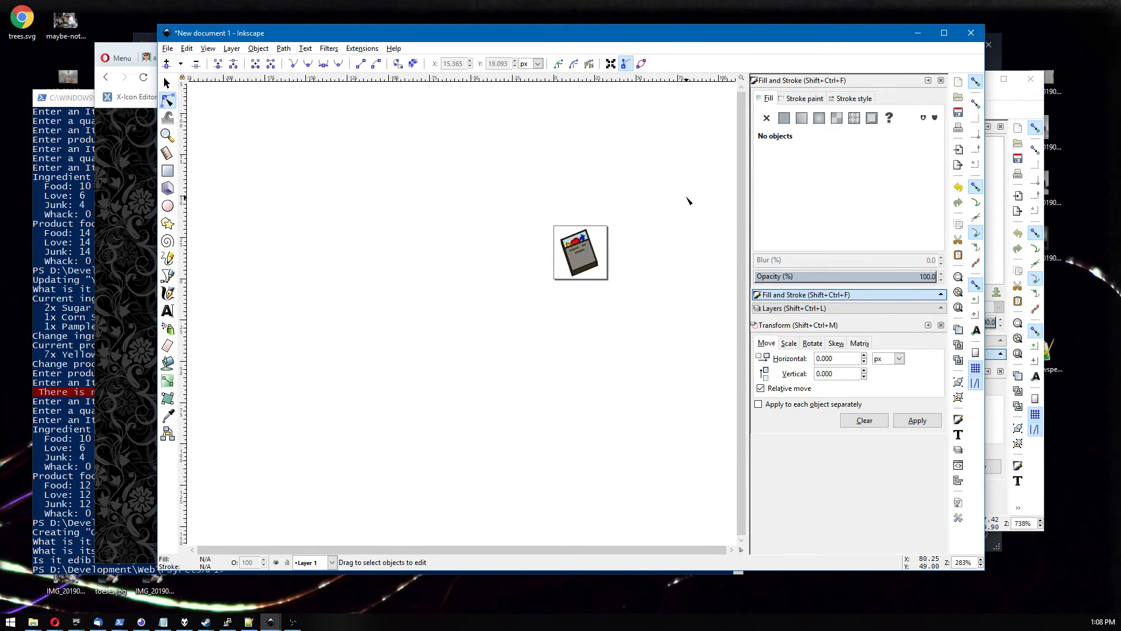
key(ctrl+z)
Draw a row of three short black dashes on the panel below the faint text lines with the Pen tool.
scroll(688, 199, down, 1)
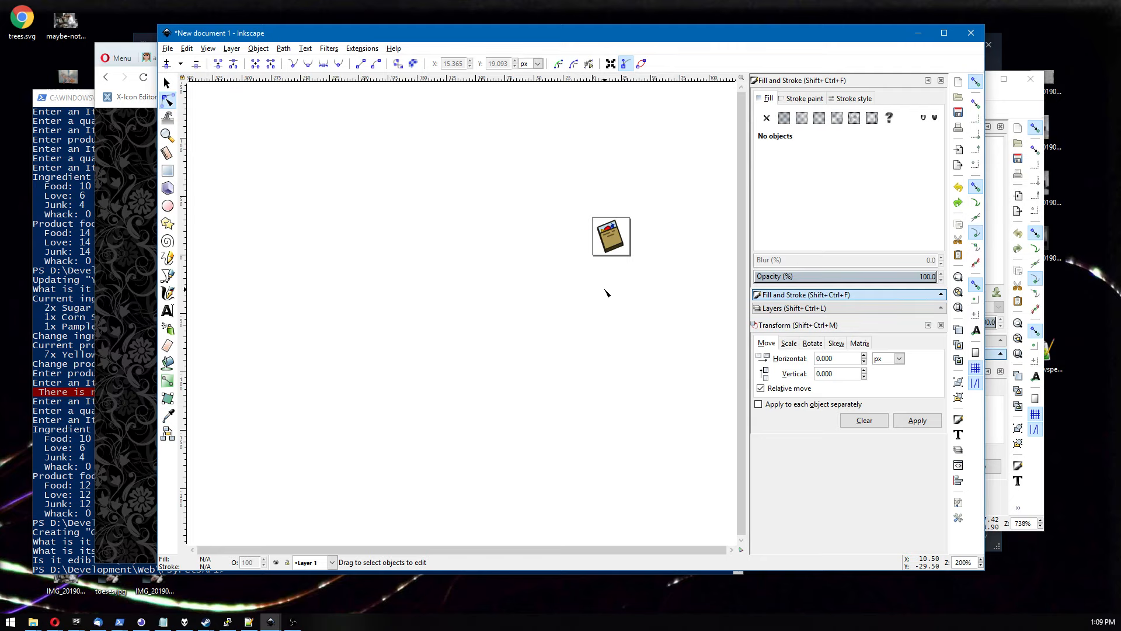
ctrl+scroll(575, 298, up, 6)
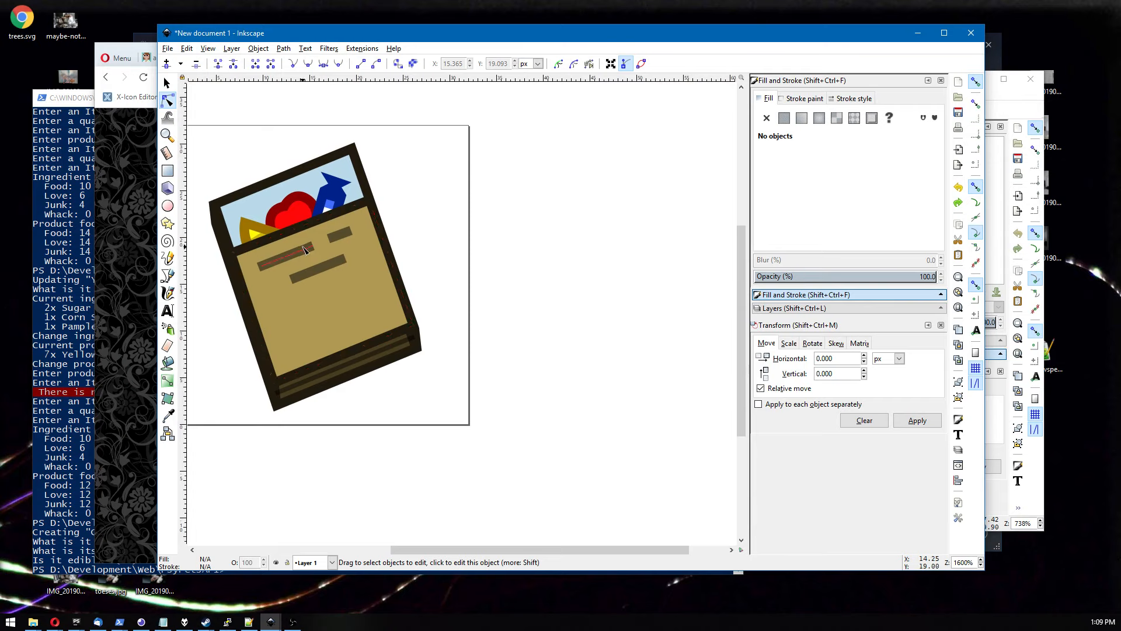
click(303, 248)
click(424, 251)
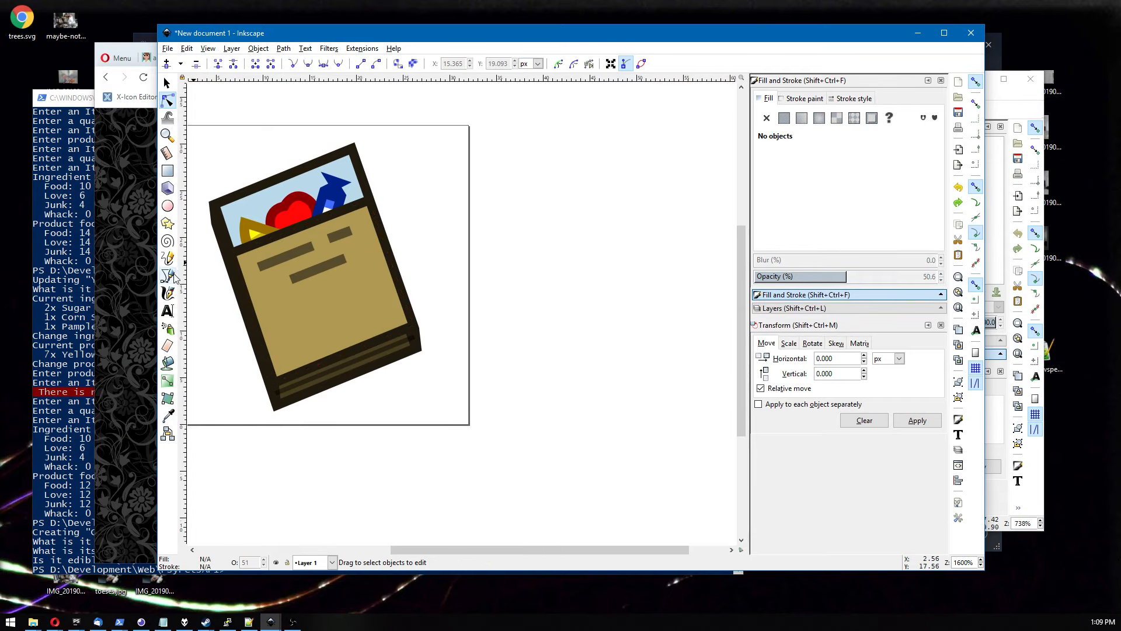
click(168, 276)
click(278, 316)
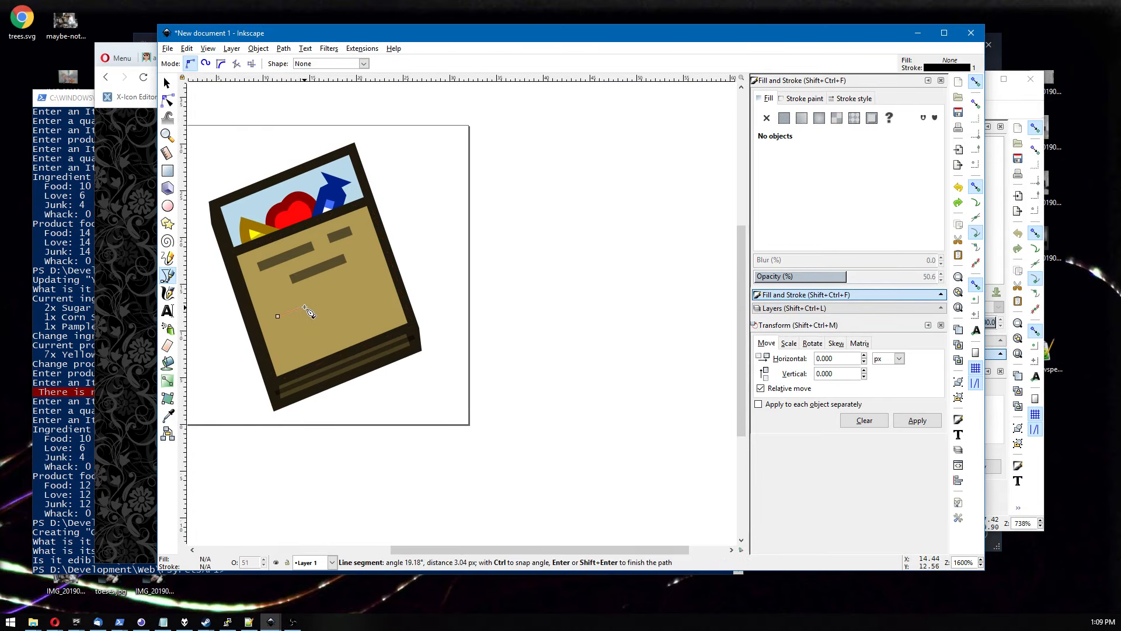
double_click(307, 310)
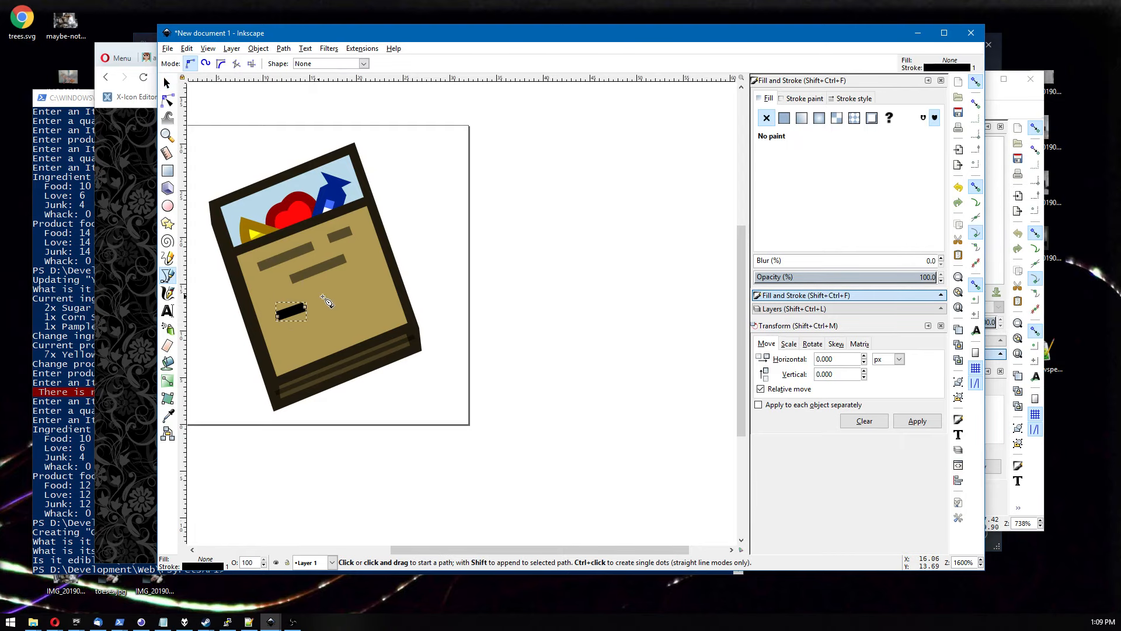
click(315, 303)
double_click(337, 296)
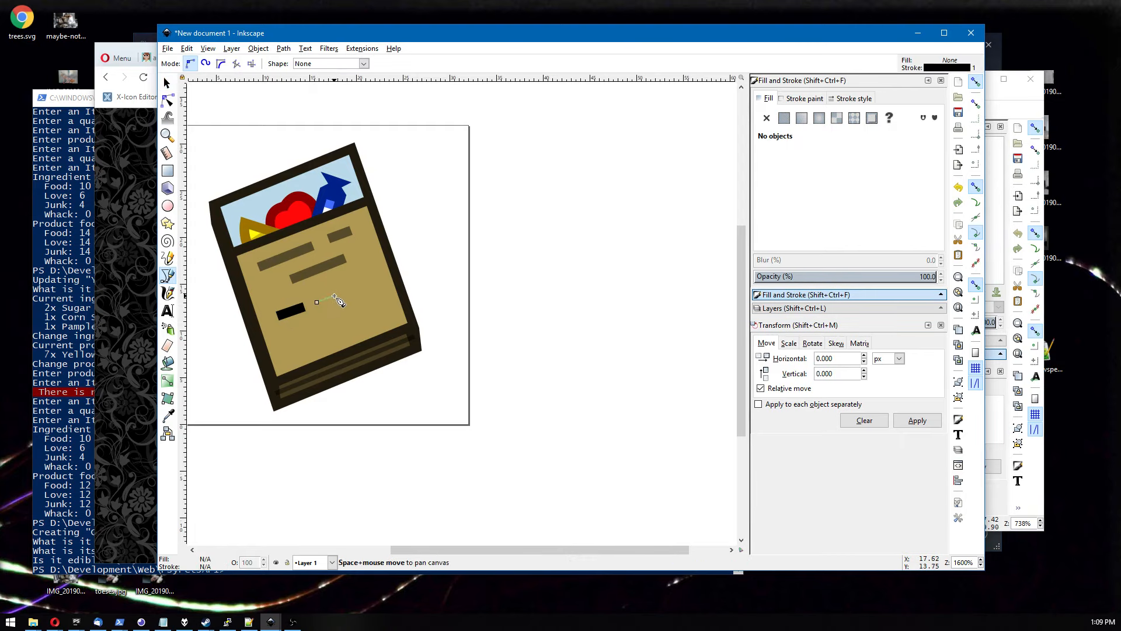
key(s)
click(167, 275)
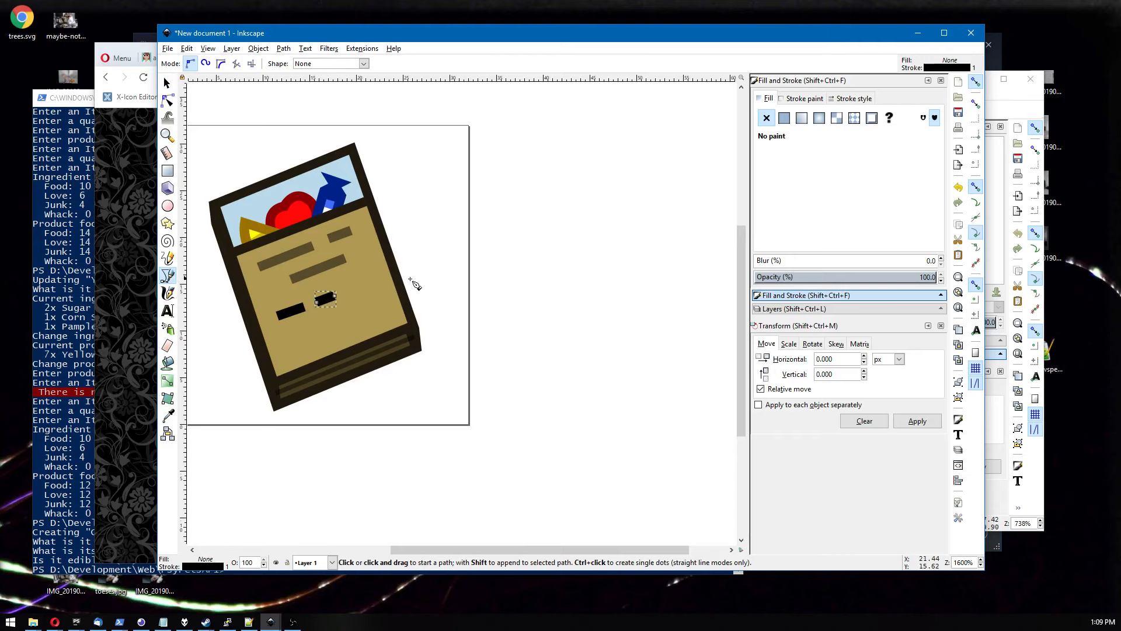
click(347, 292)
double_click(377, 283)
key(s)
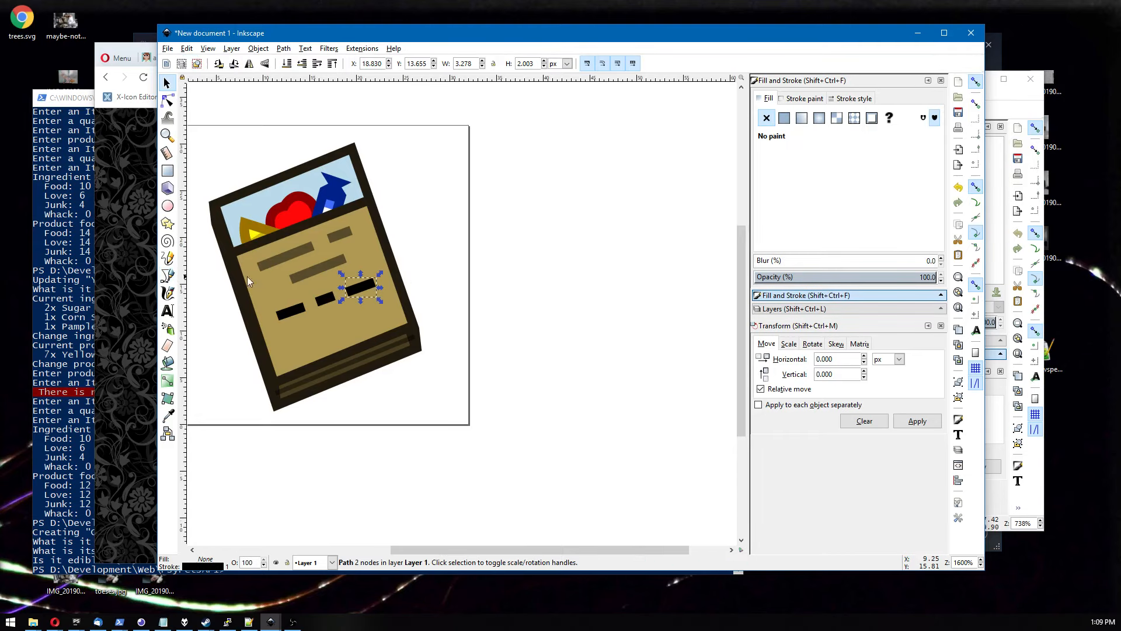
Draw a second row with a tiny dot and a longer dash below the first row.
click(167, 275)
click(285, 333)
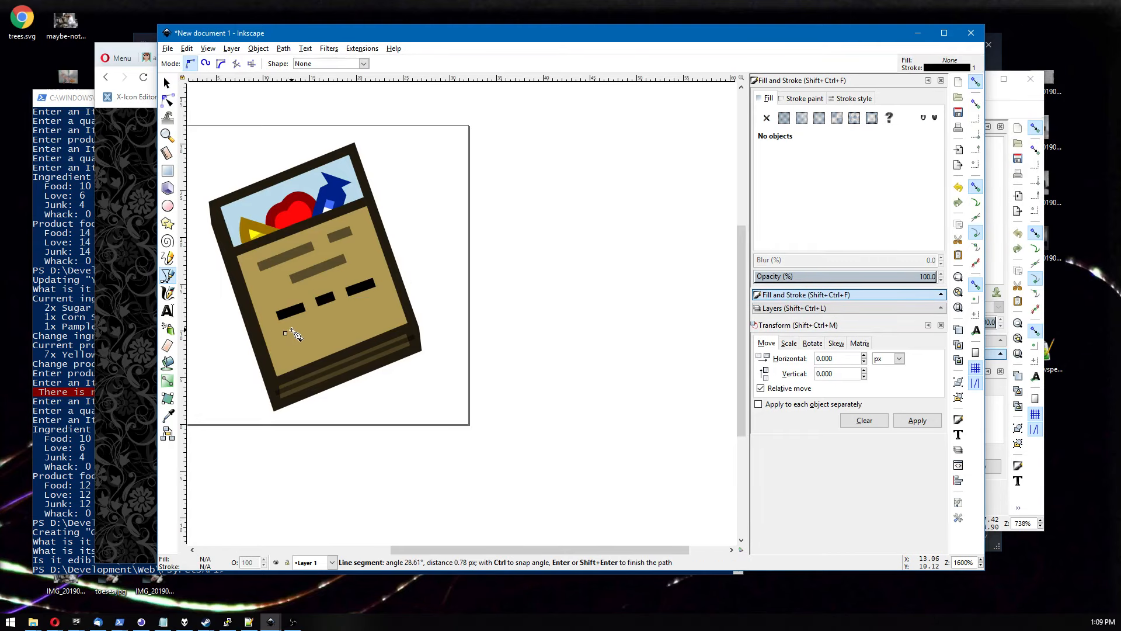
double_click(292, 335)
click(305, 326)
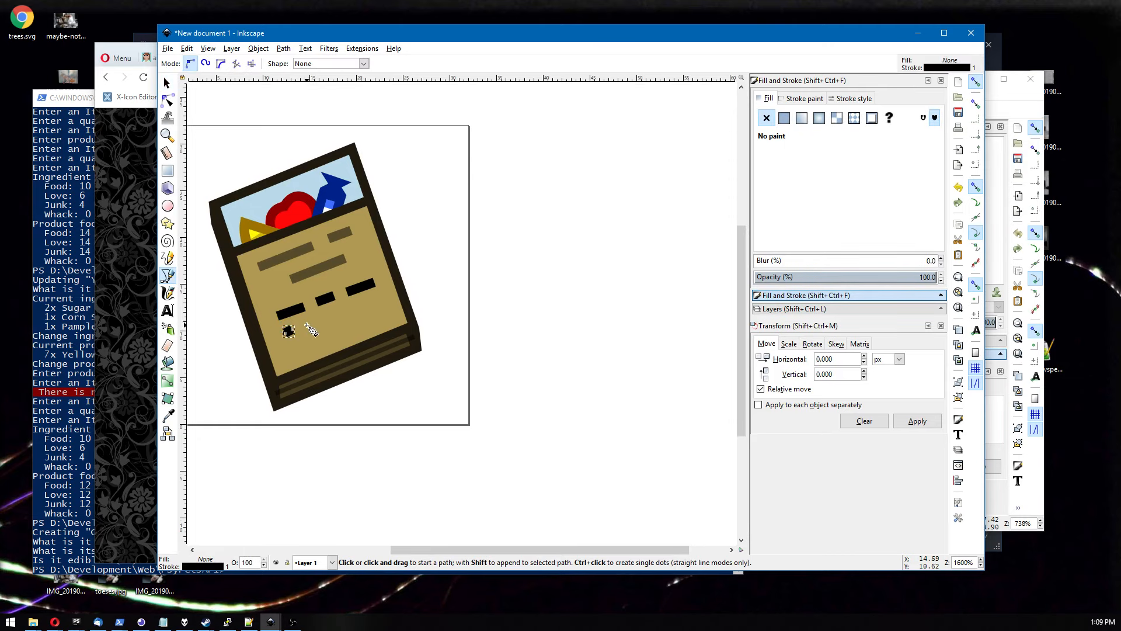
double_click(354, 316)
key(s)
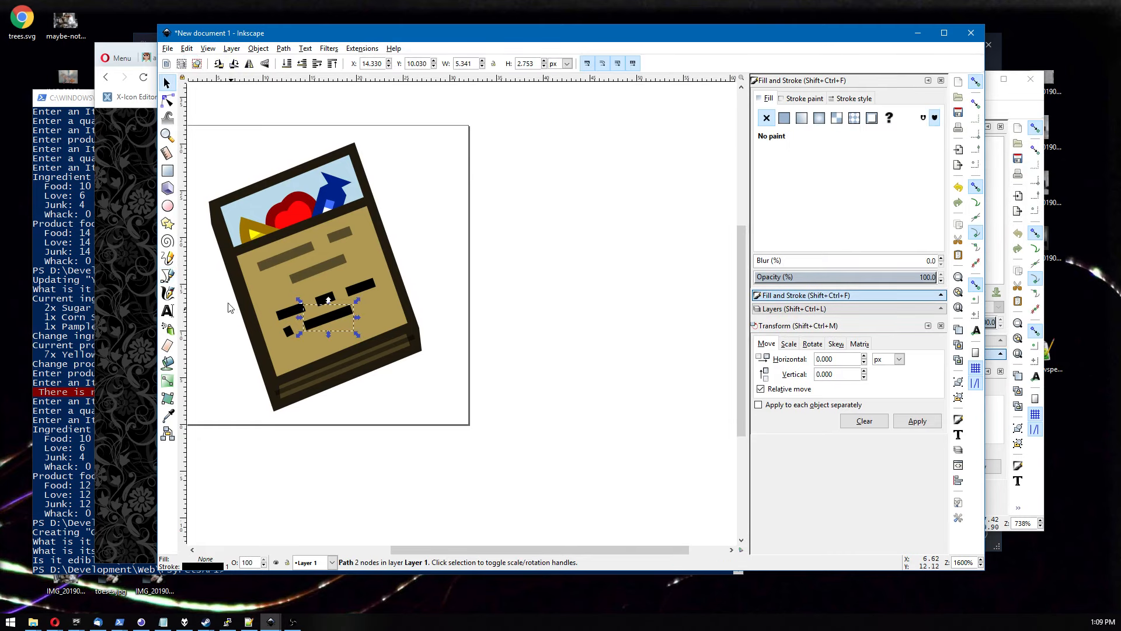
Draw a third row of two short dashes beneath the others with the Pen tool.
click(168, 277)
click(297, 350)
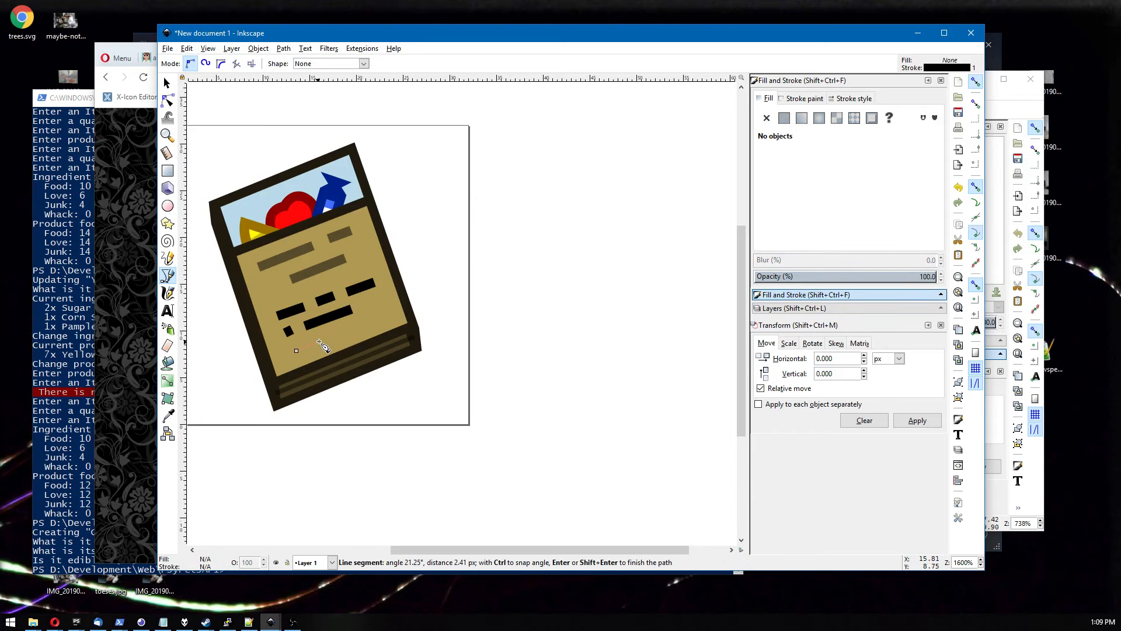
double_click(334, 339)
click(168, 293)
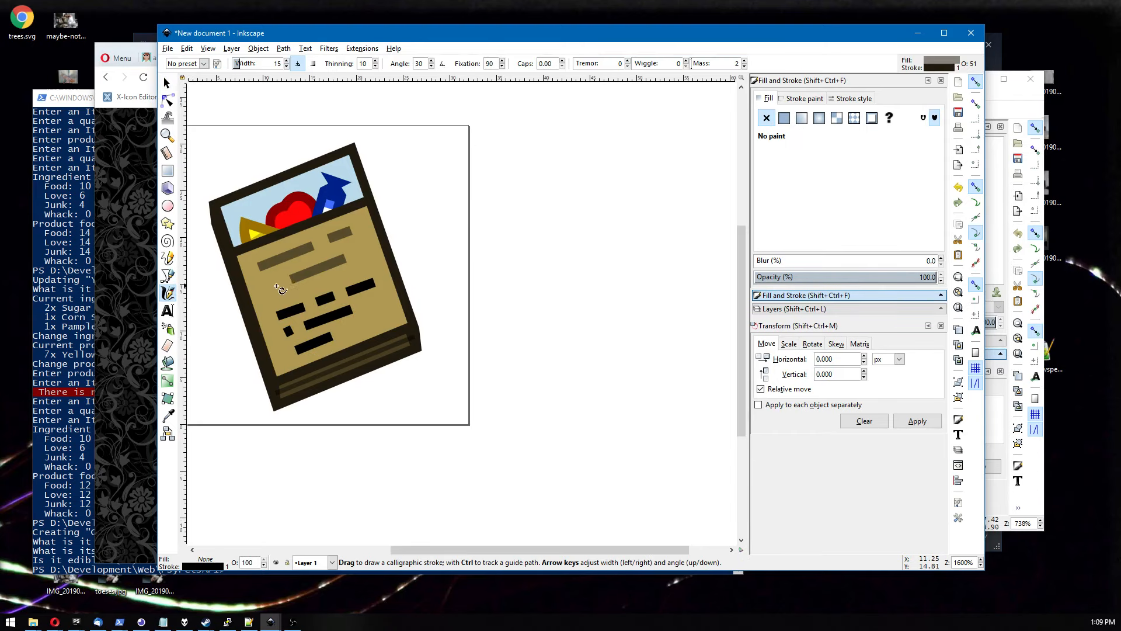
click(168, 276)
click(344, 332)
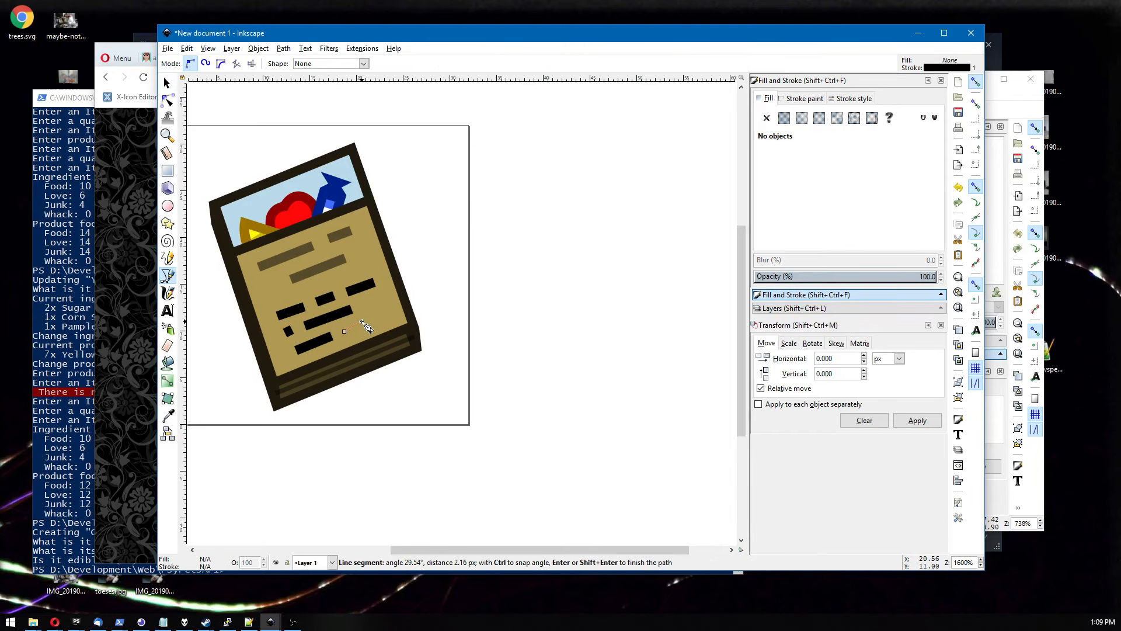
double_click(368, 323)
click(166, 83)
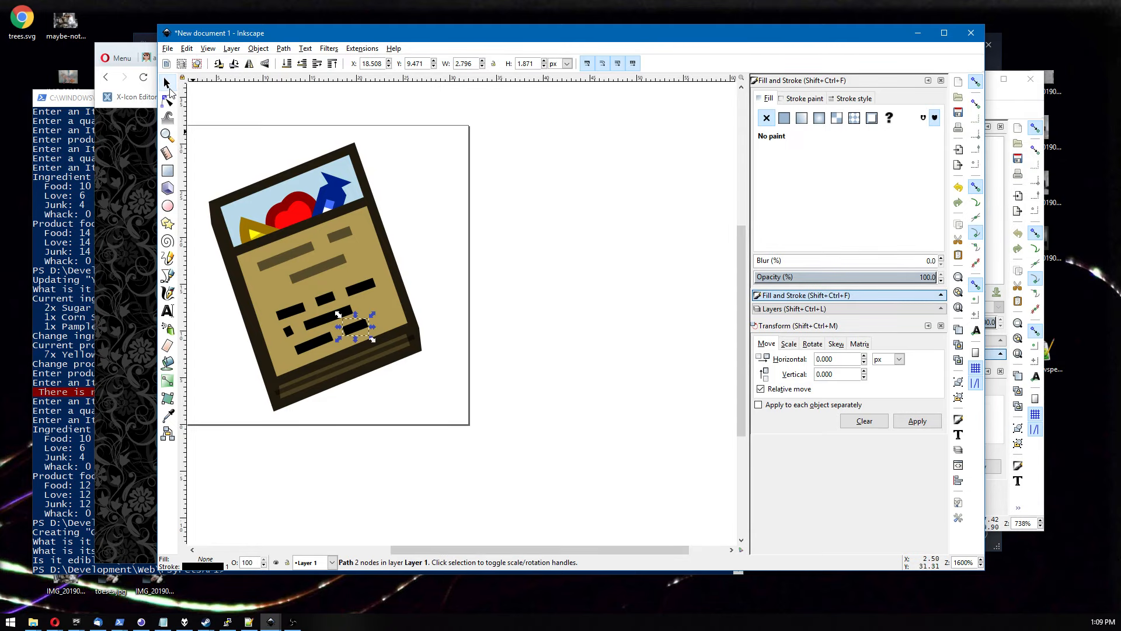
Shift the lower dashes to the right to stagger the rows of text marks.
scroll(322, 254, up, 1)
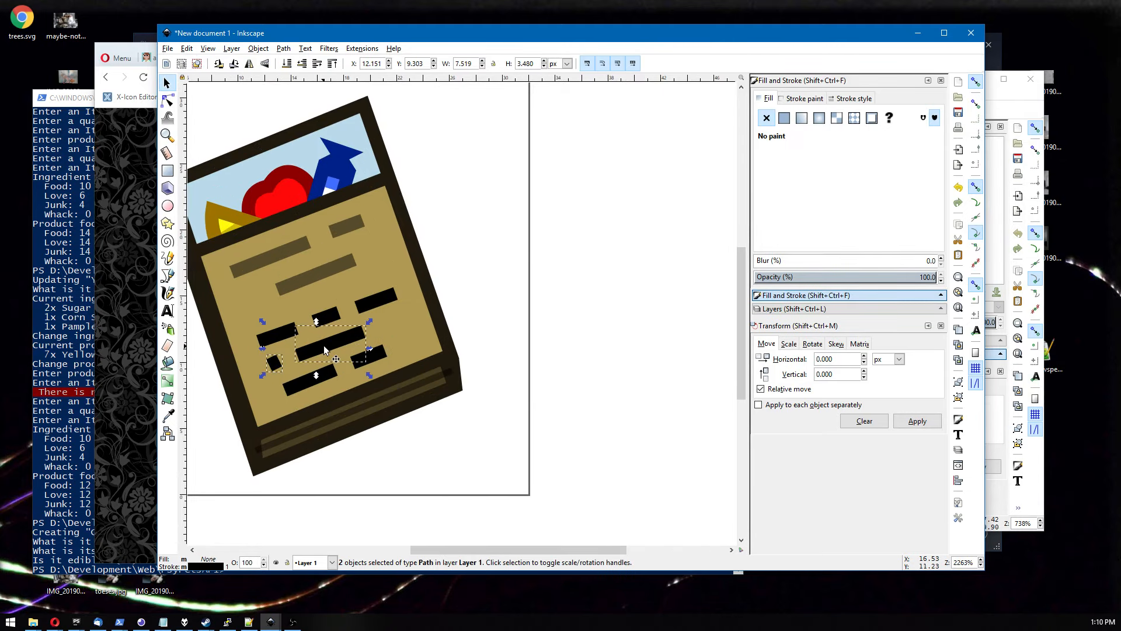
drag(325, 345, 380, 353)
click(317, 374)
shift+click(367, 358)
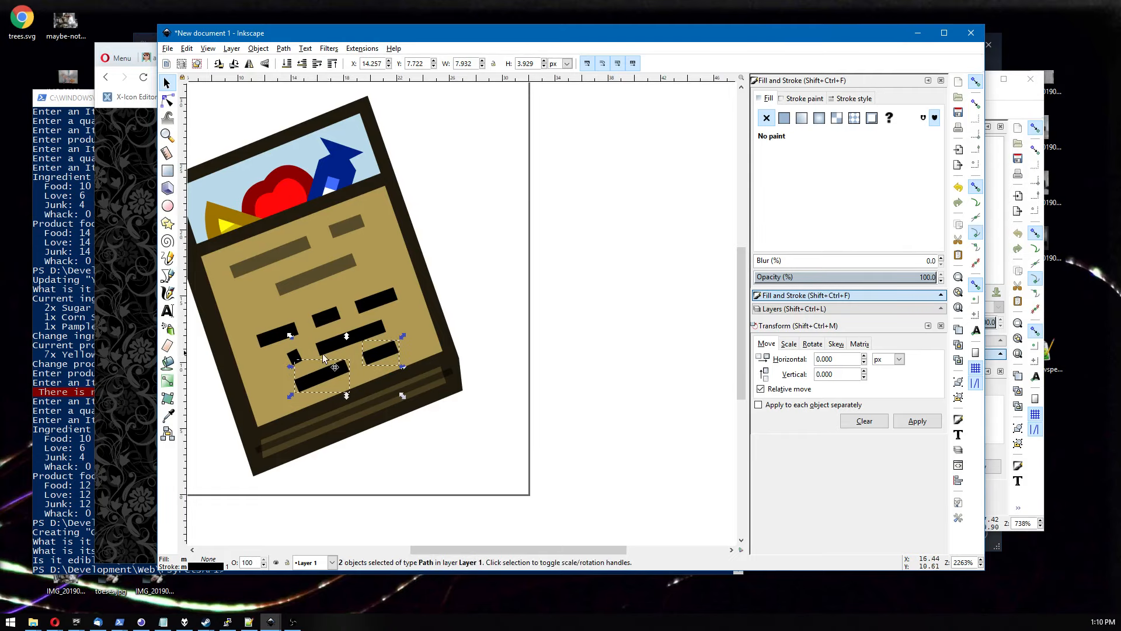
Lengthen the tiny dot into a short dash by nudging its node, and adjust the dash nodes.
click(292, 354)
click(167, 100)
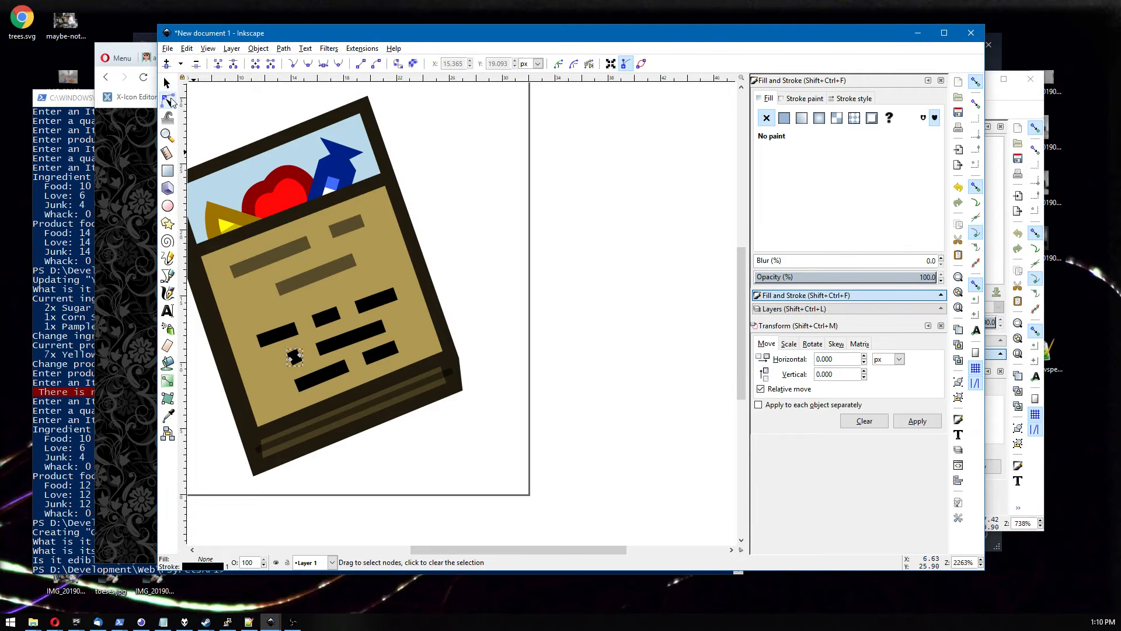
key(alt+Right)
key(alt+Right)
key(alt+Right)
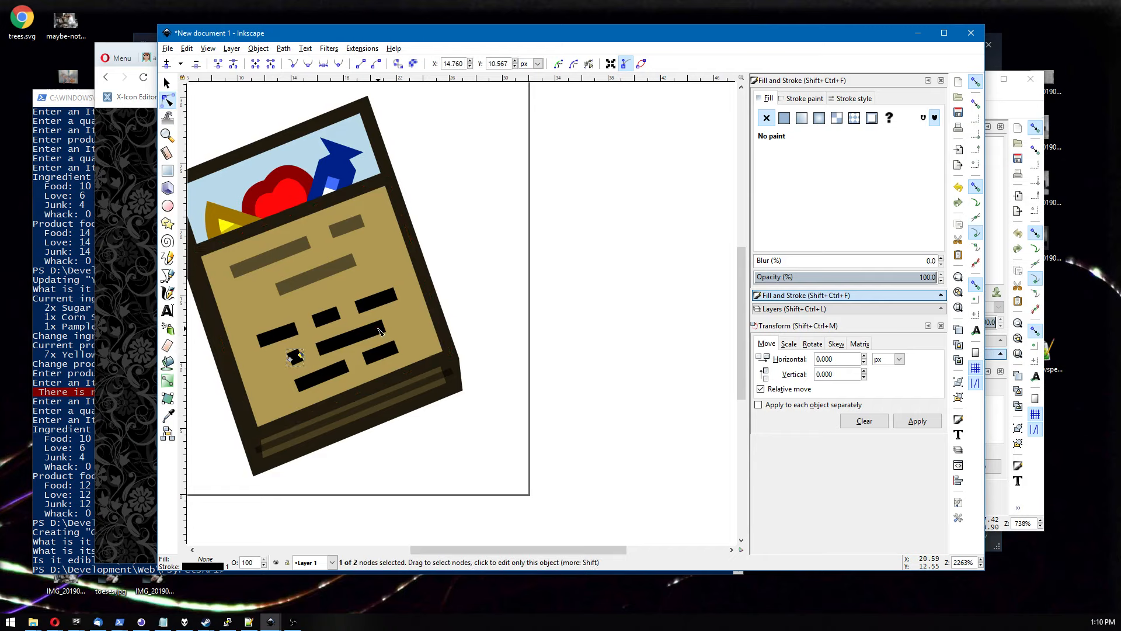
click(329, 381)
click(347, 366)
click(384, 325)
click(358, 306)
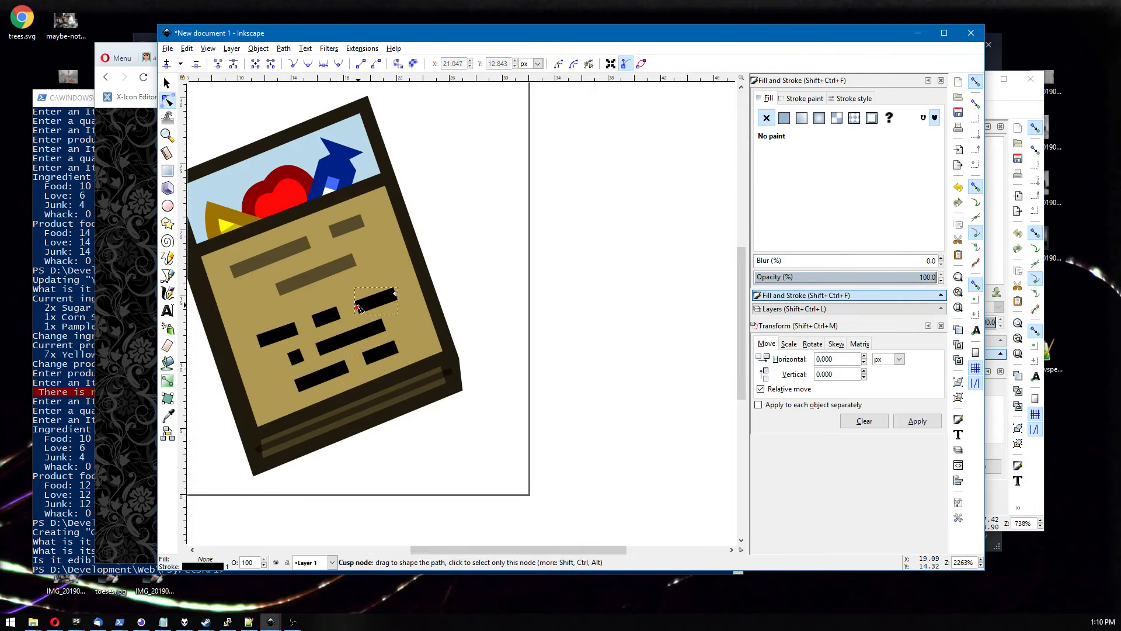
click(395, 295)
click(359, 309)
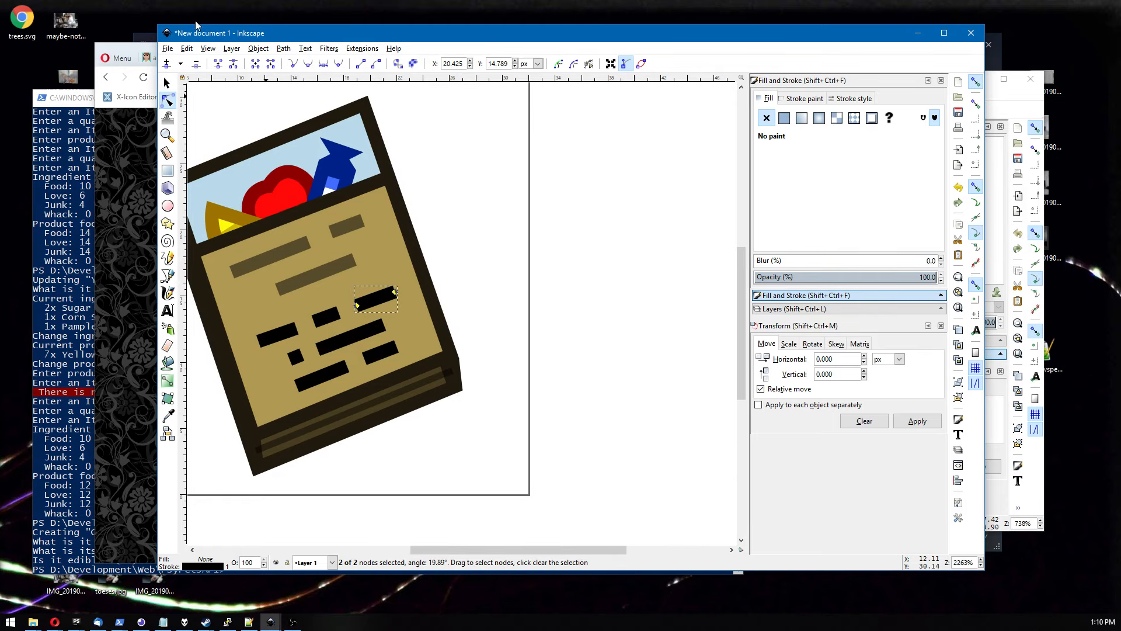
Select all seven text dashes and set their stroke width to 0.5 px.
click(168, 84)
drag(489, 276, 209, 428)
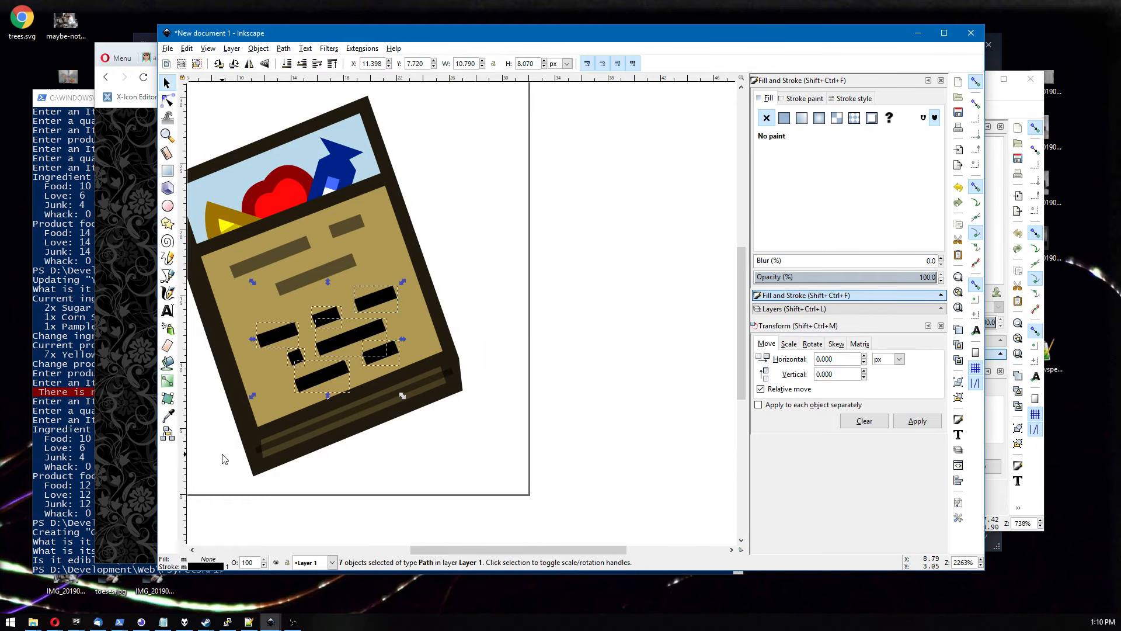
click(804, 99)
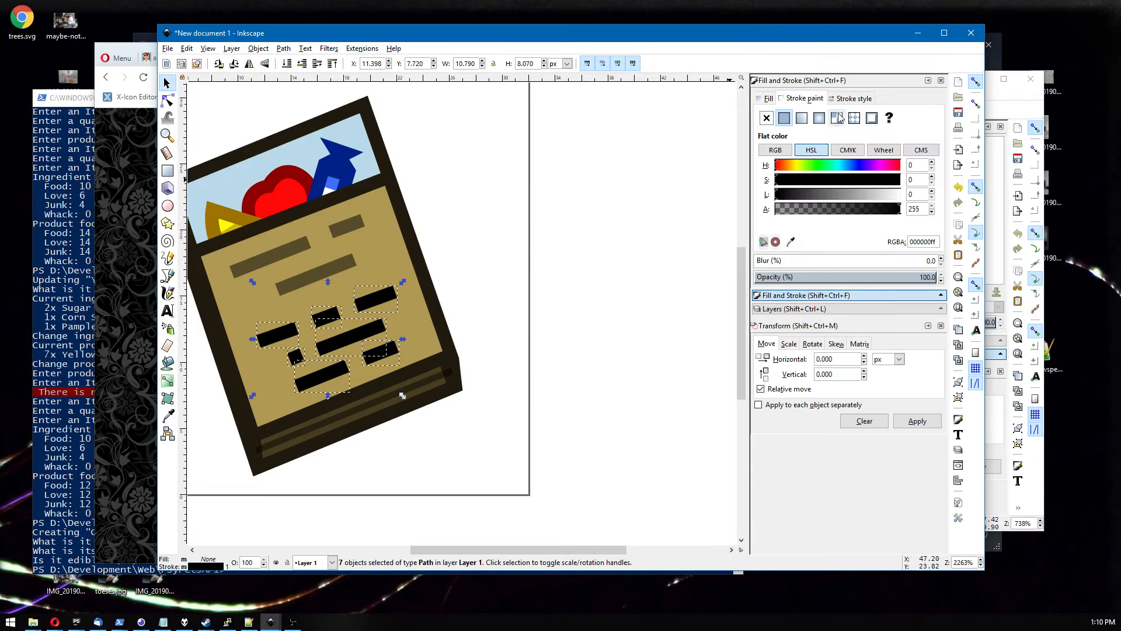
click(847, 99)
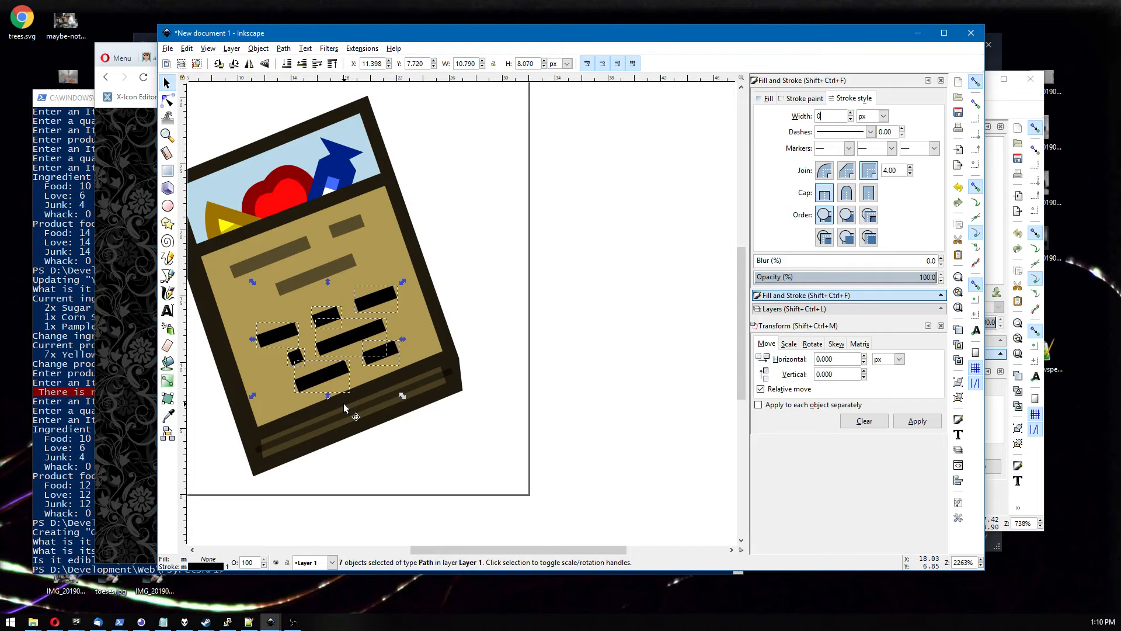
key(Return)
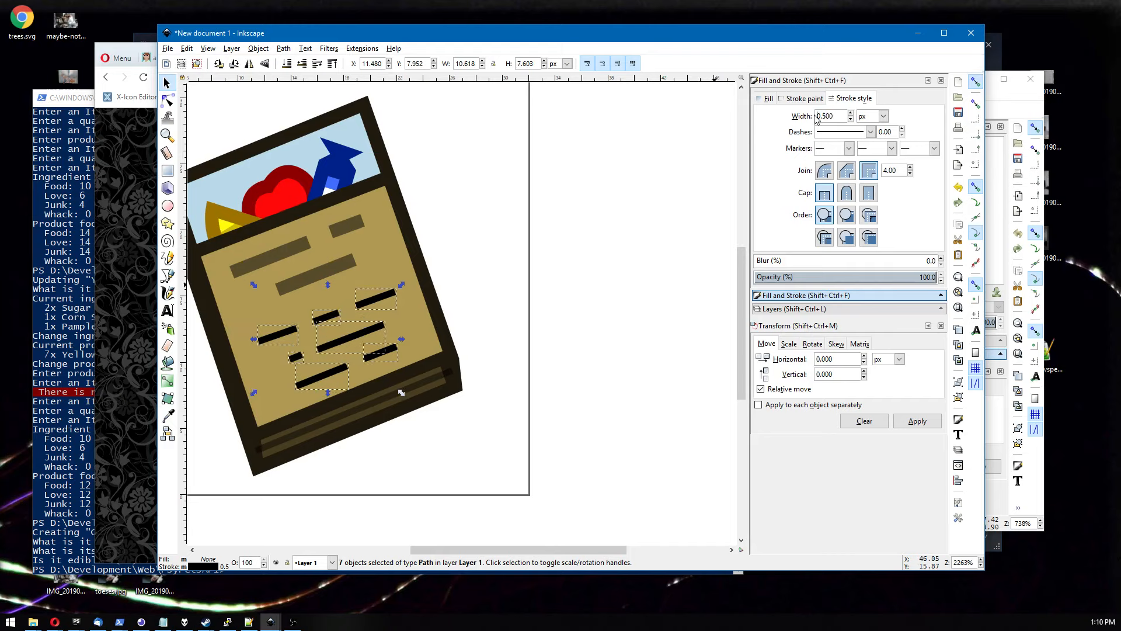
Change the fill of the selected dashes to white.
click(786, 99)
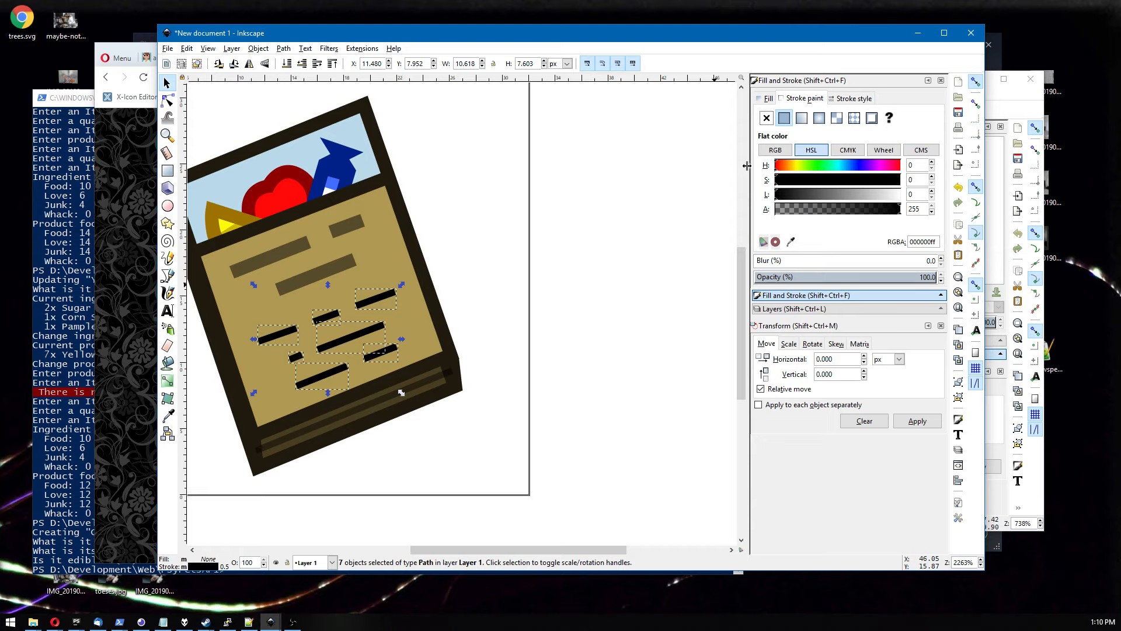
click(766, 117)
click(785, 117)
drag(812, 180, 925, 178)
drag(829, 197, 911, 199)
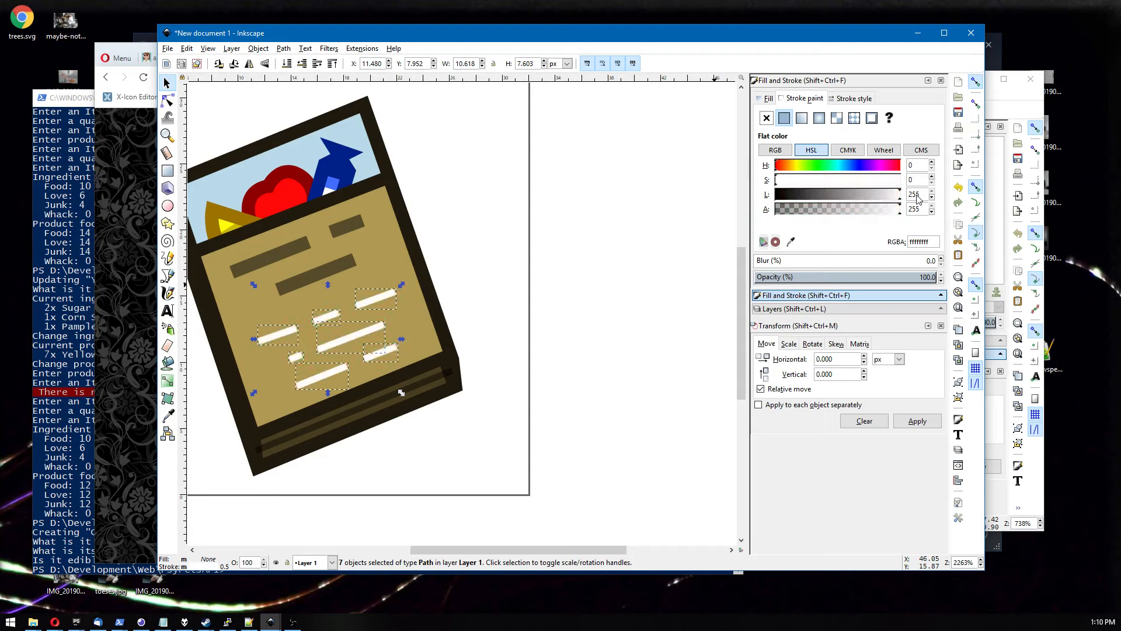
Rearrange the white dashes into a tighter, staggered block of text lines.
click(514, 315)
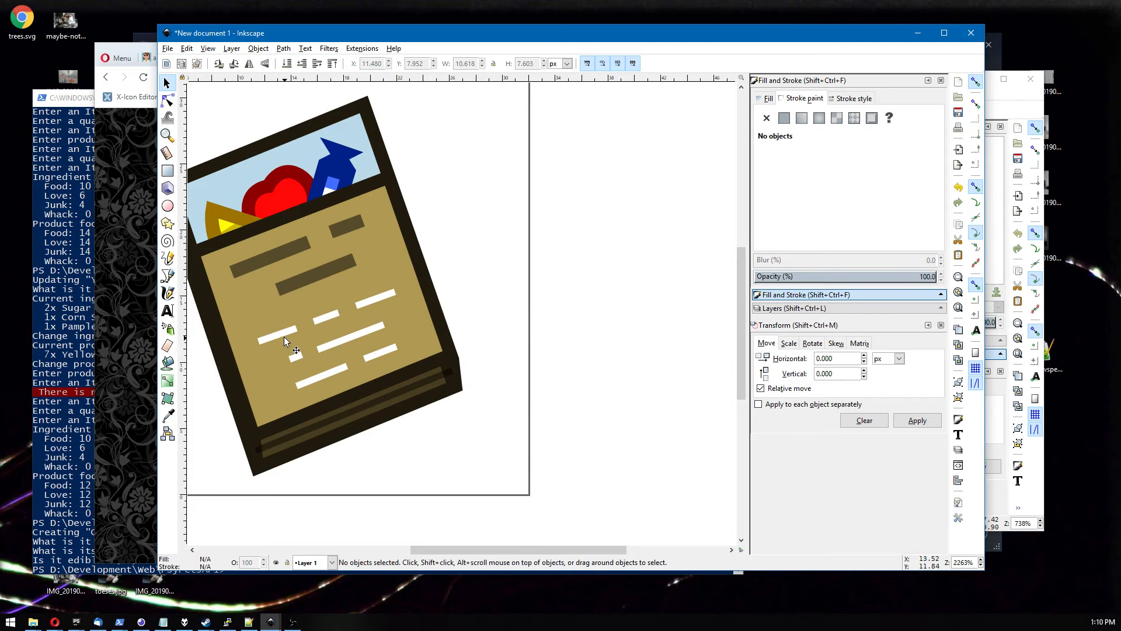
drag(283, 336, 293, 328)
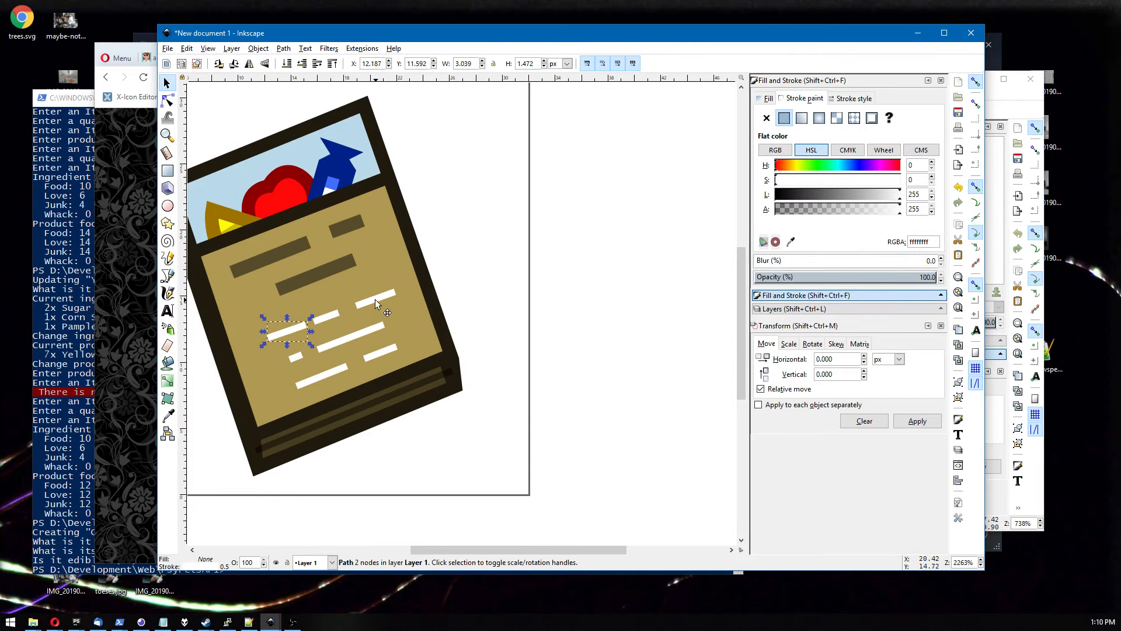
click(374, 299)
drag(363, 305, 363, 304)
click(294, 357)
mouse_move(305, 358)
mouse_down()
mouse_move(350, 338)
mouse_move(341, 329)
mouse_move(374, 343)
mouse_move(370, 328)
mouse_move(322, 351)
mouse_up()
shift+click(339, 346)
click(325, 373)
shift+click(378, 355)
click(370, 328)
shift+click(314, 353)
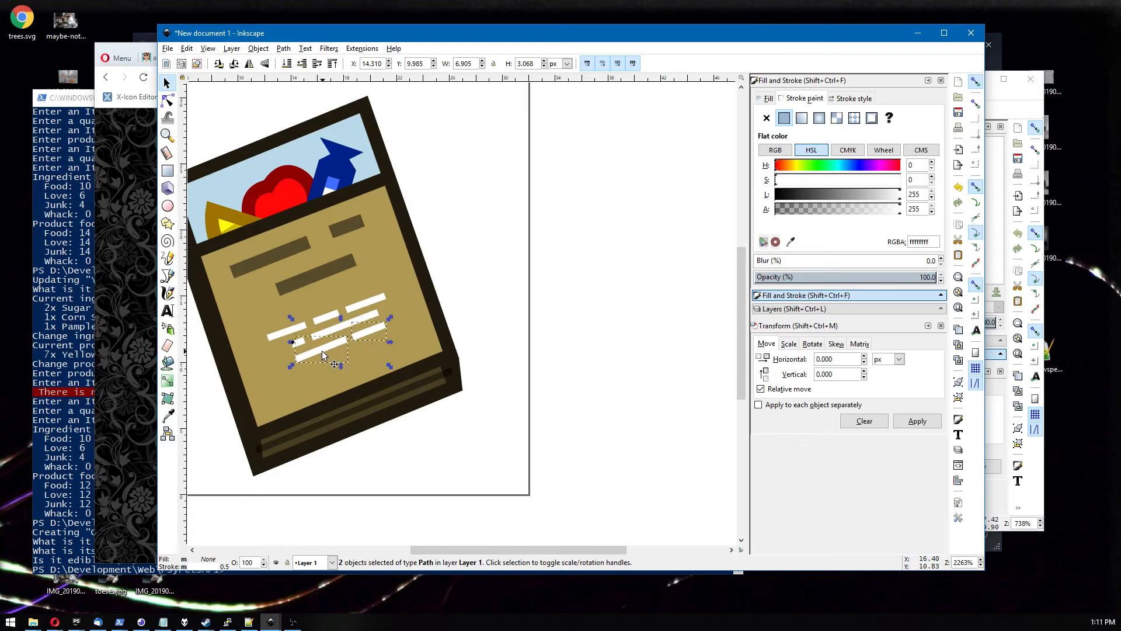
Rotate the seven white dashes by 1° and lower their fill alpha to 144.
click(478, 284)
scroll(478, 279, down, 5)
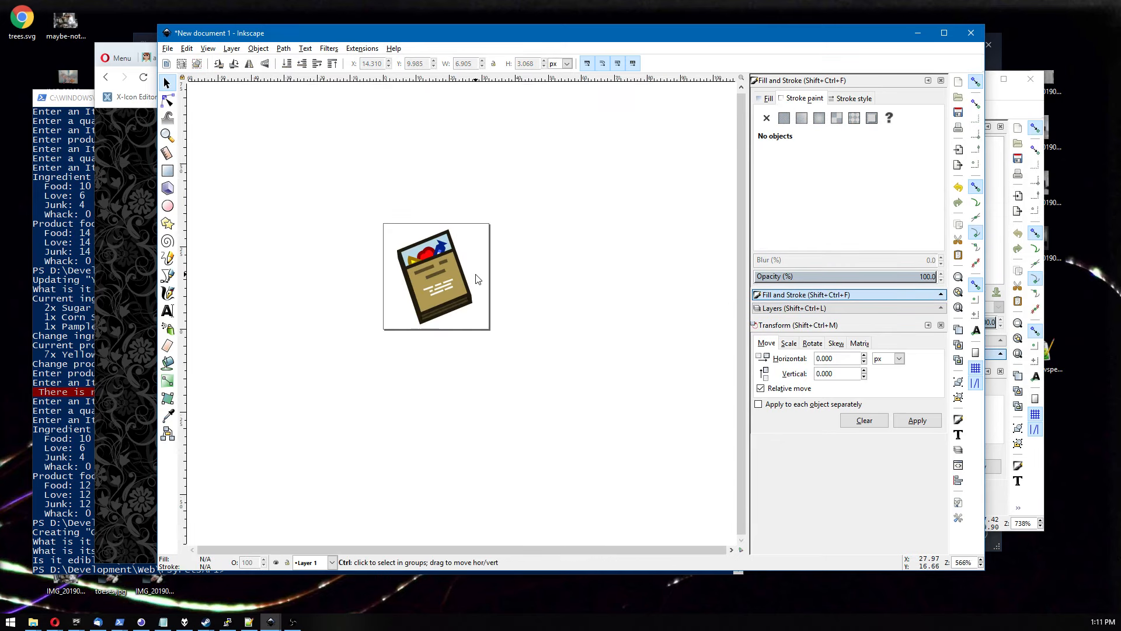
scroll(478, 279, up, 5)
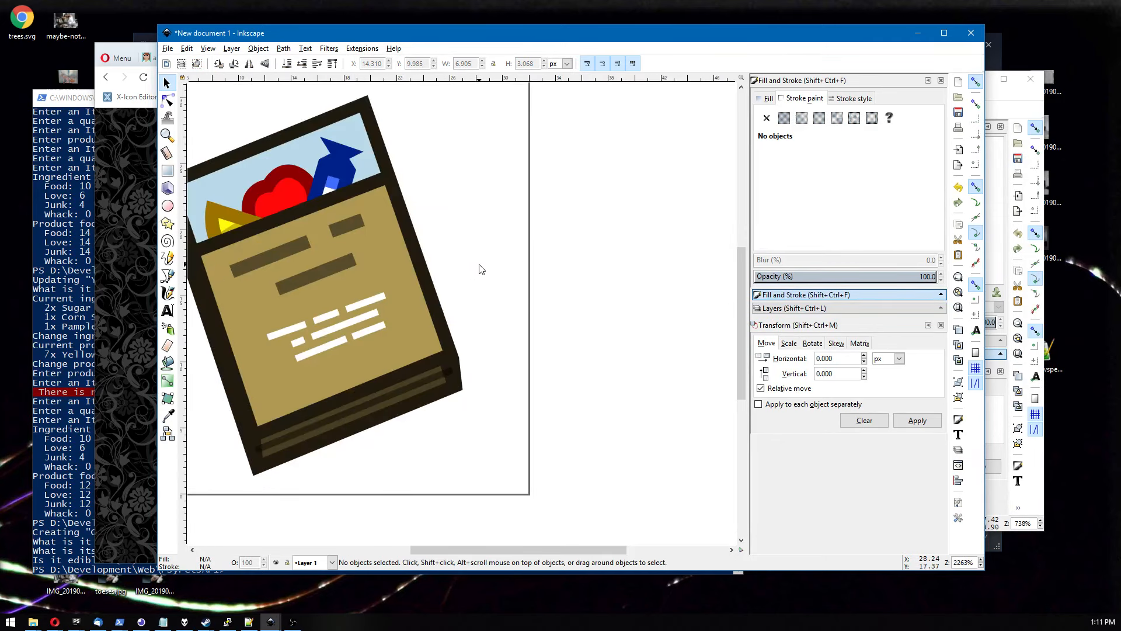
drag(479, 266, 229, 434)
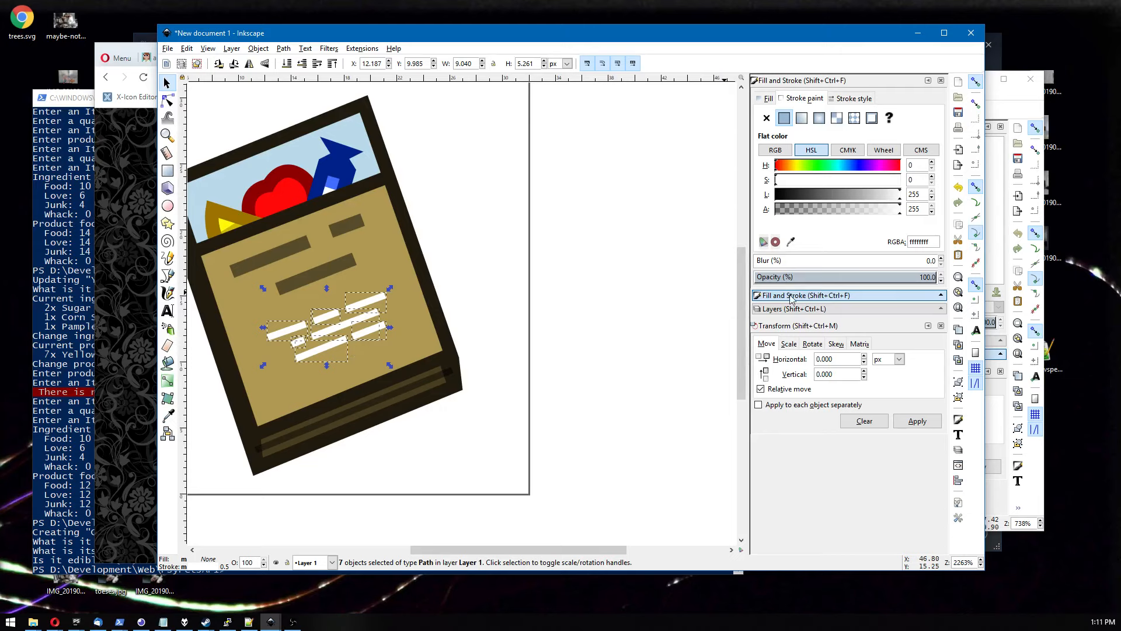
click(813, 344)
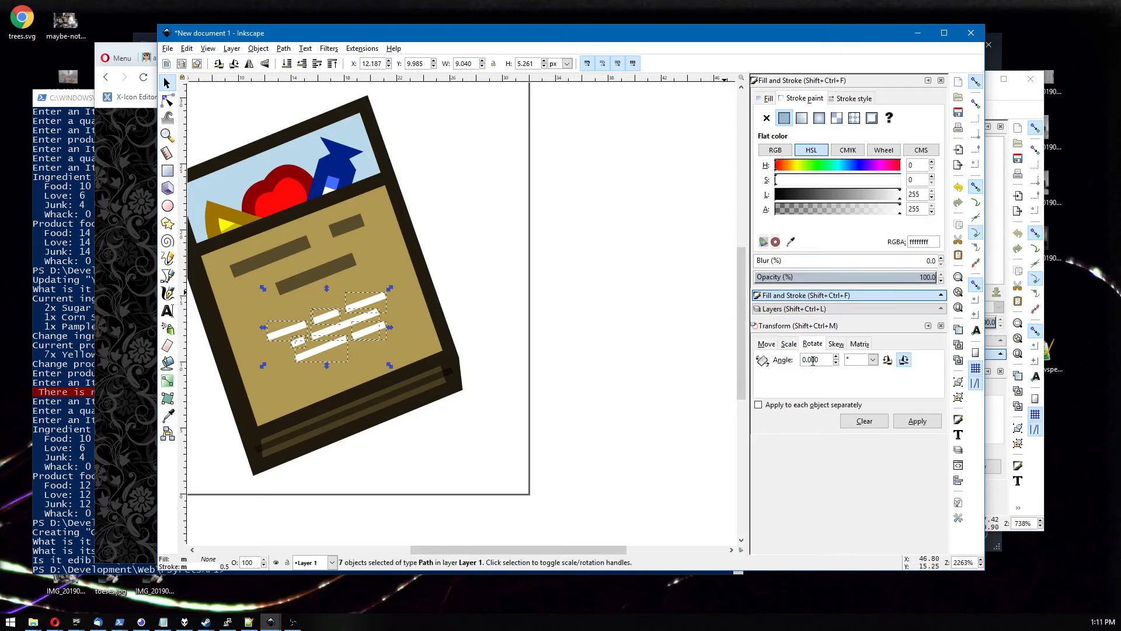
click(836, 357)
click(888, 360)
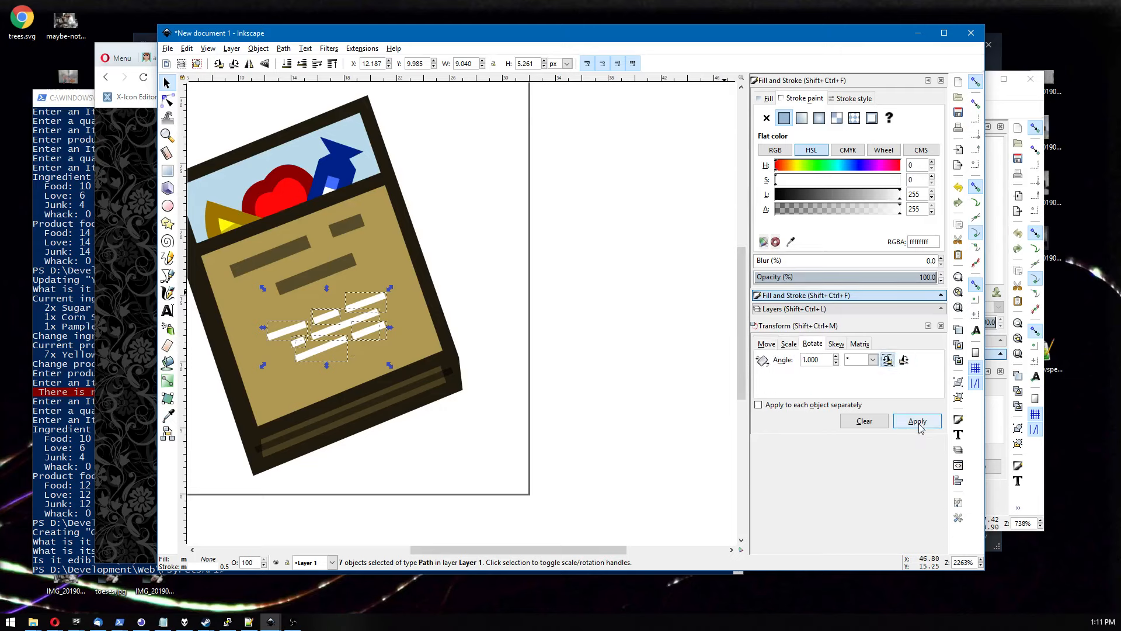
click(917, 421)
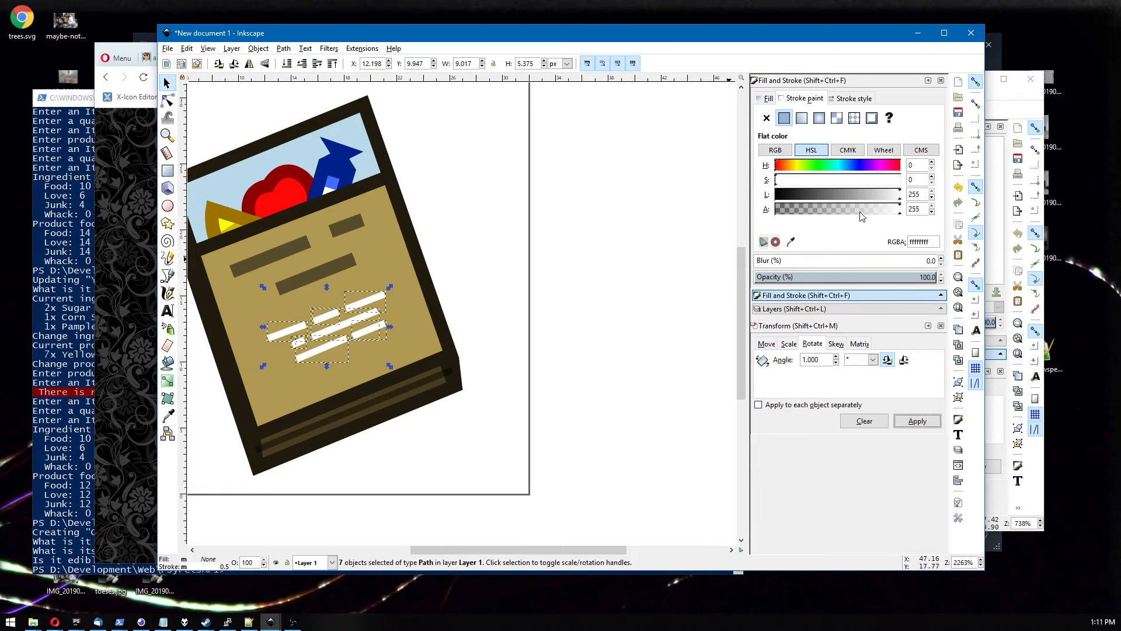
drag(866, 211, 848, 212)
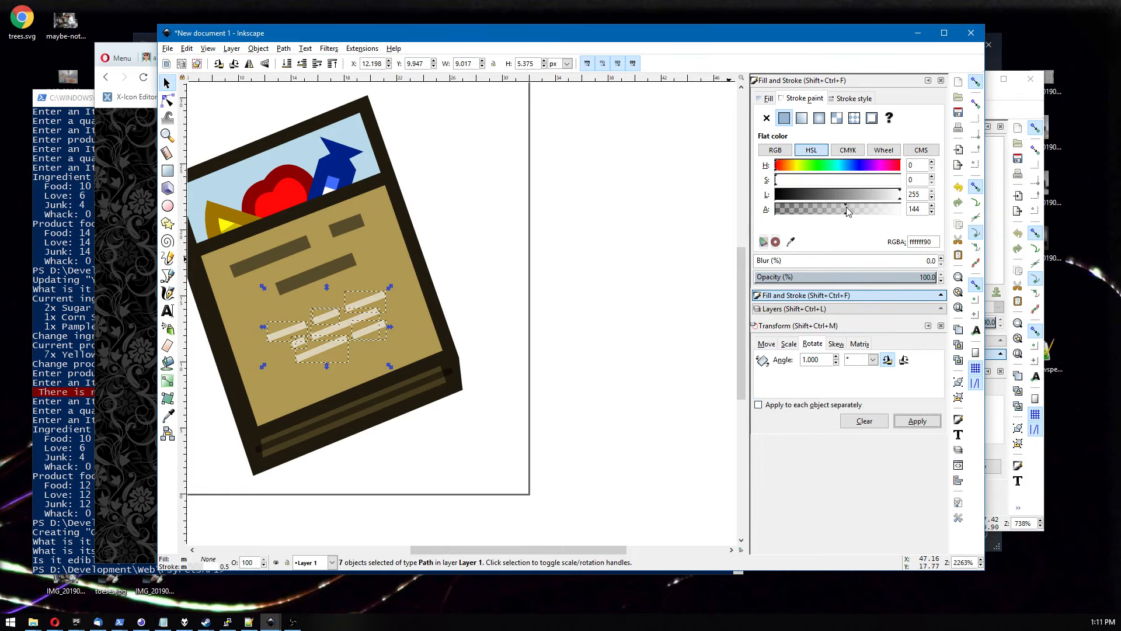
Adjust a node of the long dark text bar with the Node tool.
click(601, 261)
scroll(602, 264, down, 7)
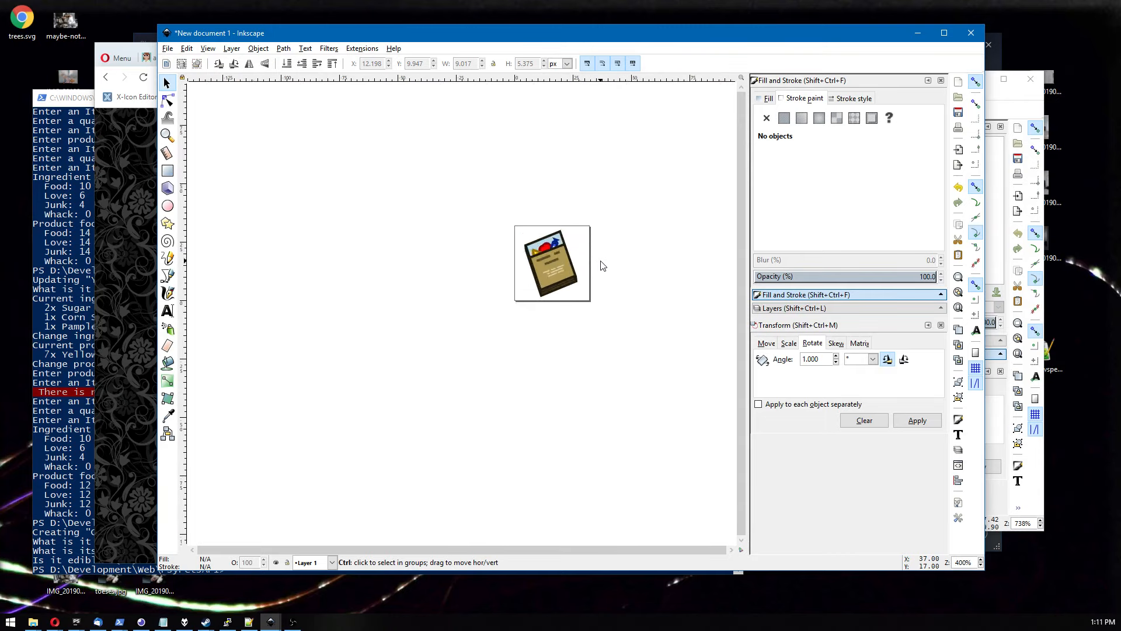
scroll(542, 225, up, 7)
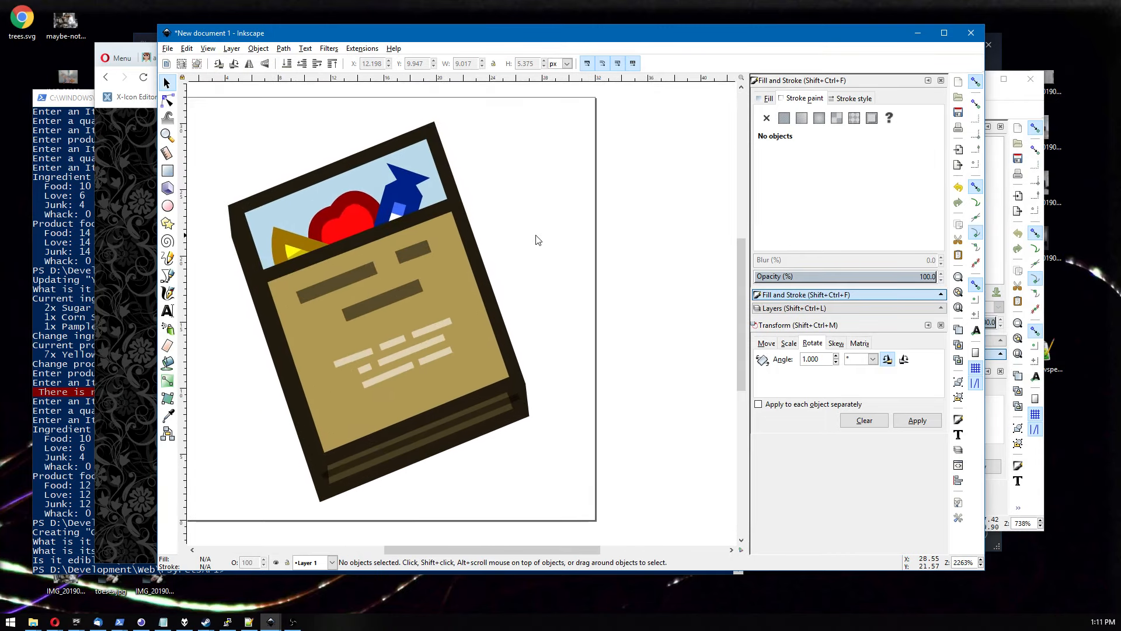
click(413, 251)
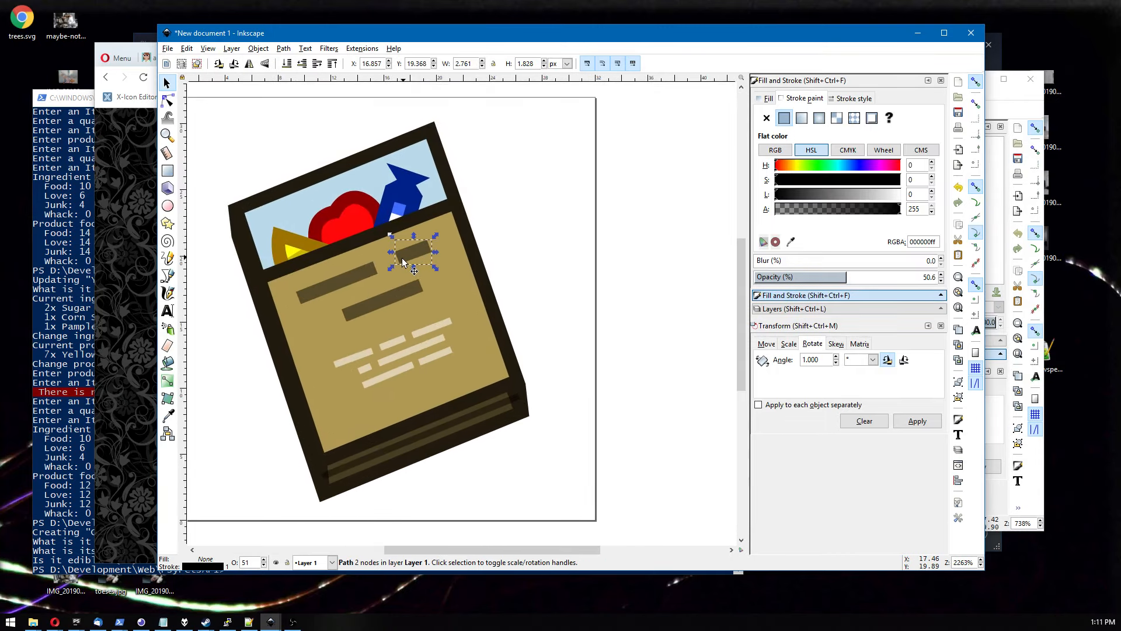
click(354, 276)
click(167, 100)
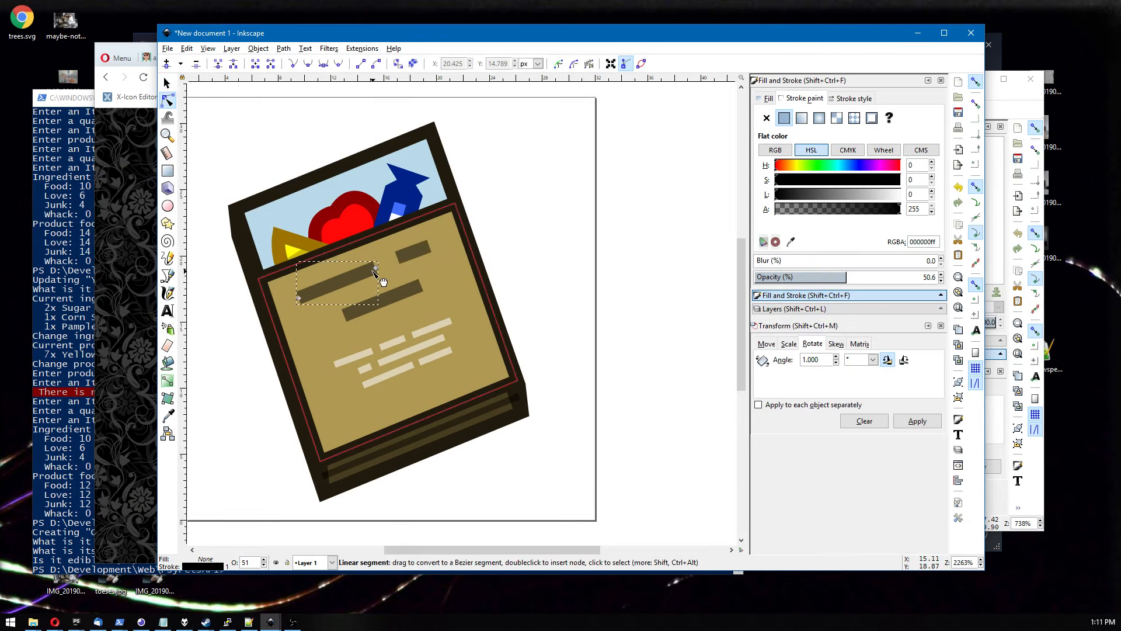
drag(376, 268, 376, 295)
click(399, 304)
key(s)
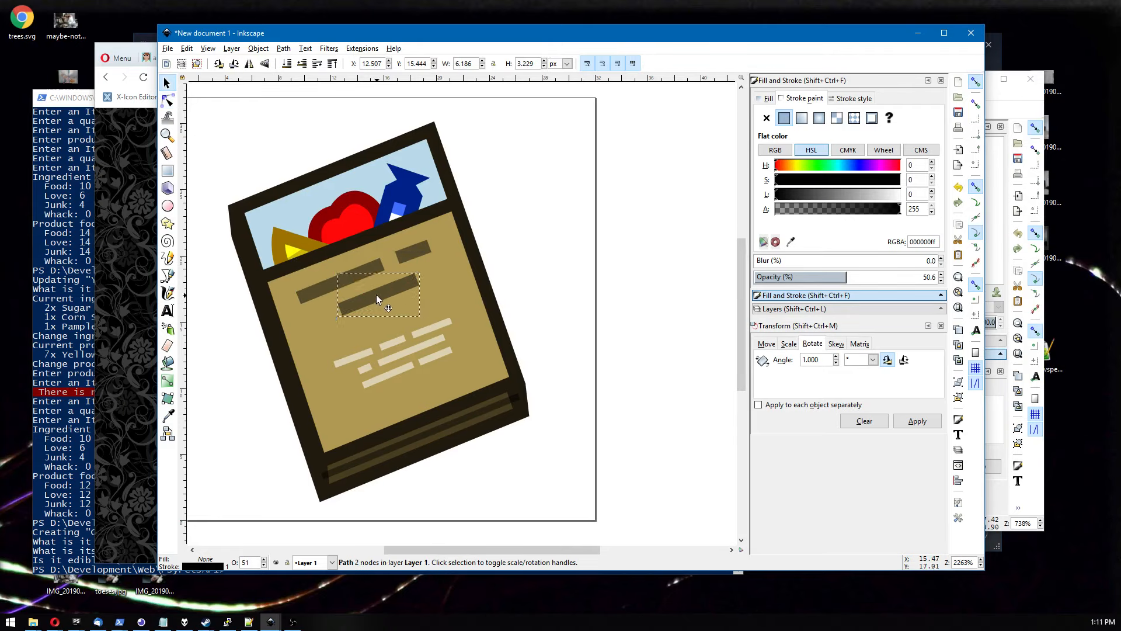
Move the block of white dashes upward on the tan panel.
drag(562, 298, 296, 442)
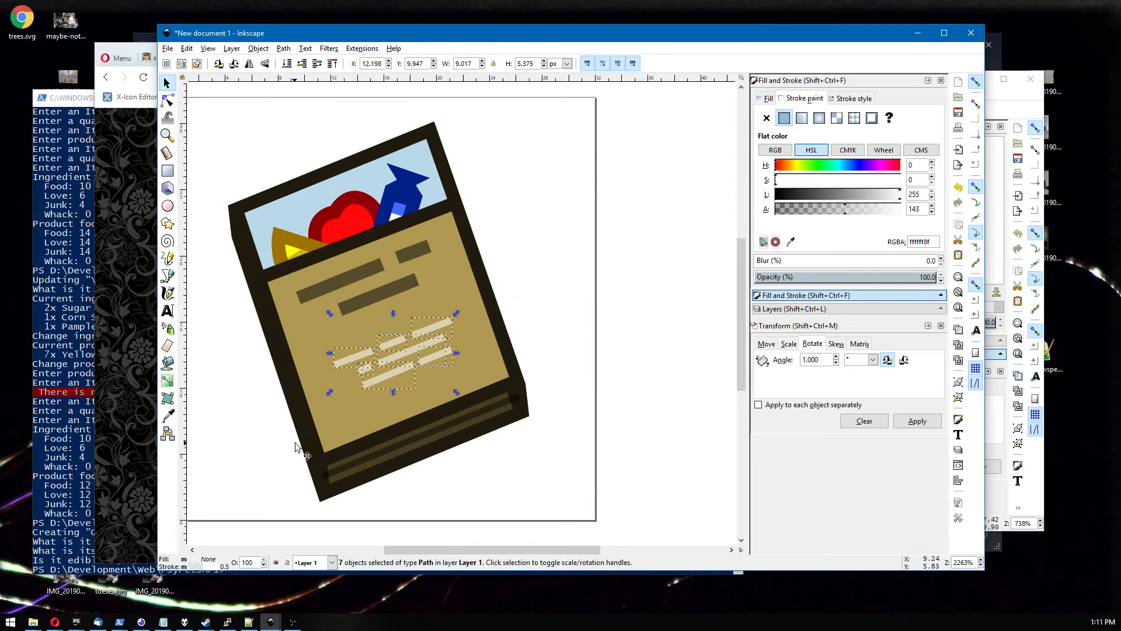
drag(379, 374, 355, 333)
Preview the whole icon at lower zoom levels.
click(582, 260)
scroll(582, 259, down, 6)
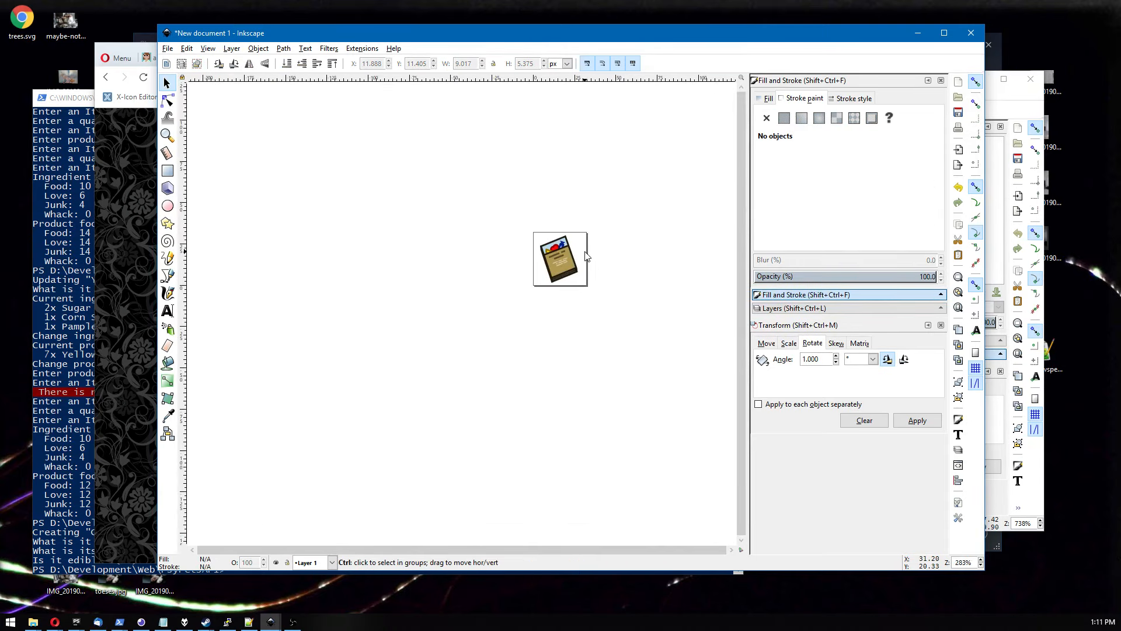
scroll(619, 282, down, 2)
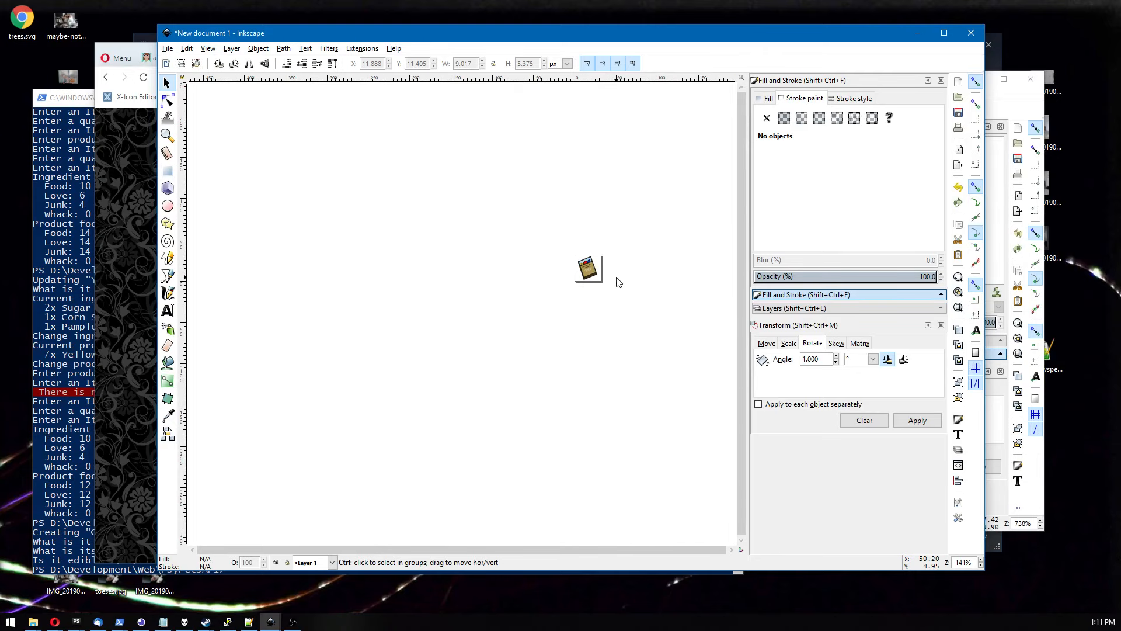
scroll(618, 281, up, 1)
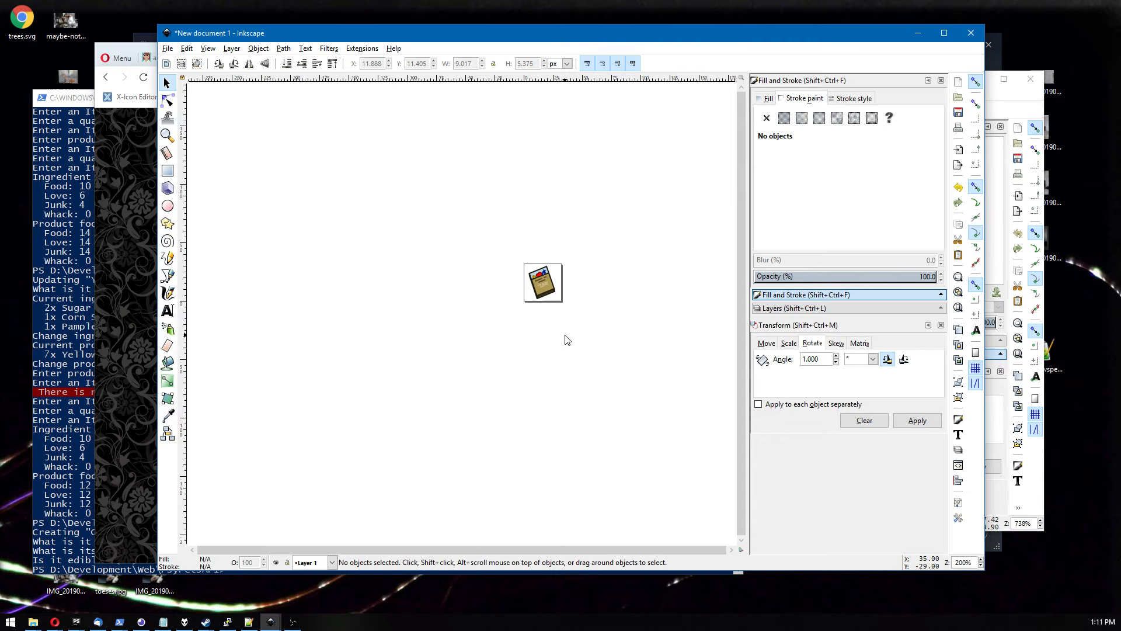
scroll(566, 340, up, 1)
scroll(566, 336, up, 6)
drag(528, 213, 593, 517)
drag(532, 261, 537, 467)
drag(570, 255, 566, 309)
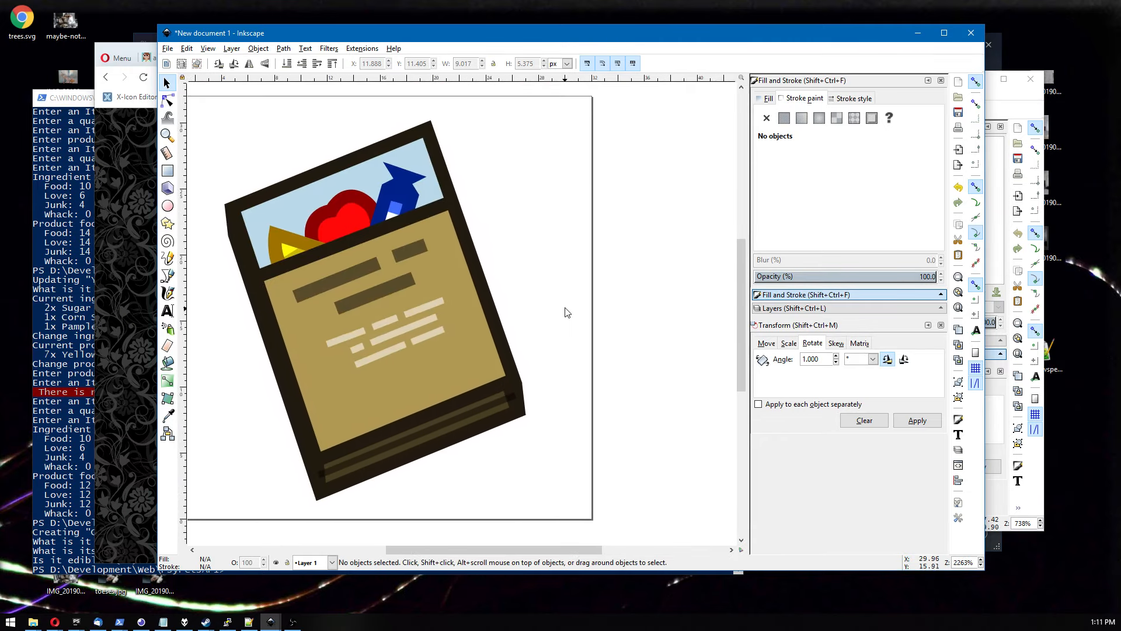
Nudge the end nodes of the two dark text bars slightly up and to the right with the Node tool.
click(167, 102)
click(380, 267)
click(295, 298)
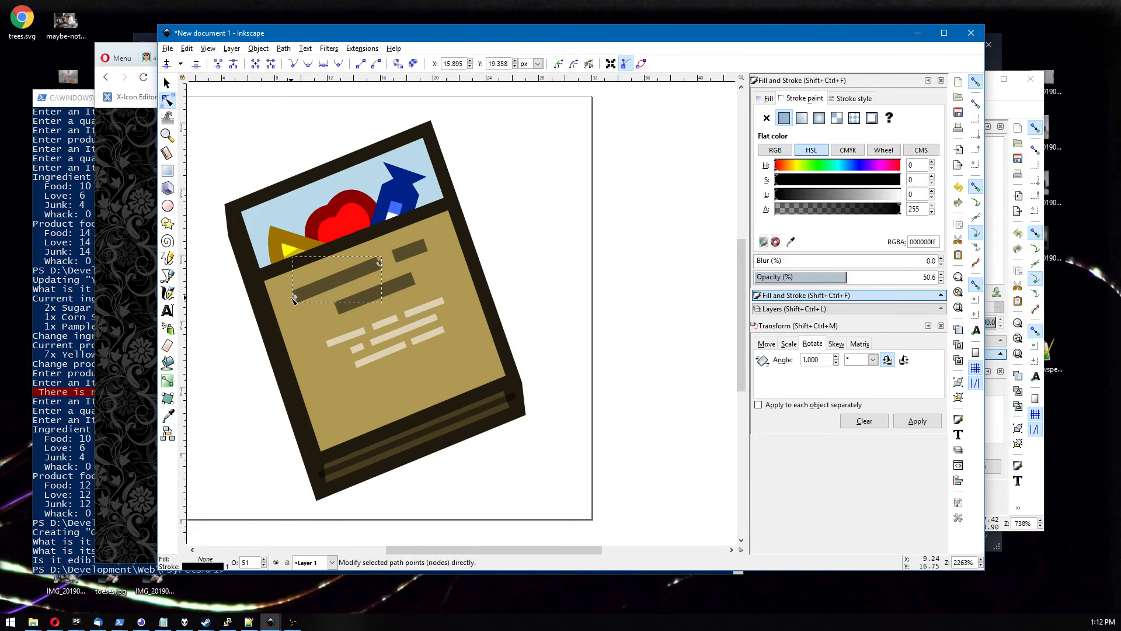
key(alt+Up)
key(alt+Up)
key(alt+Right)
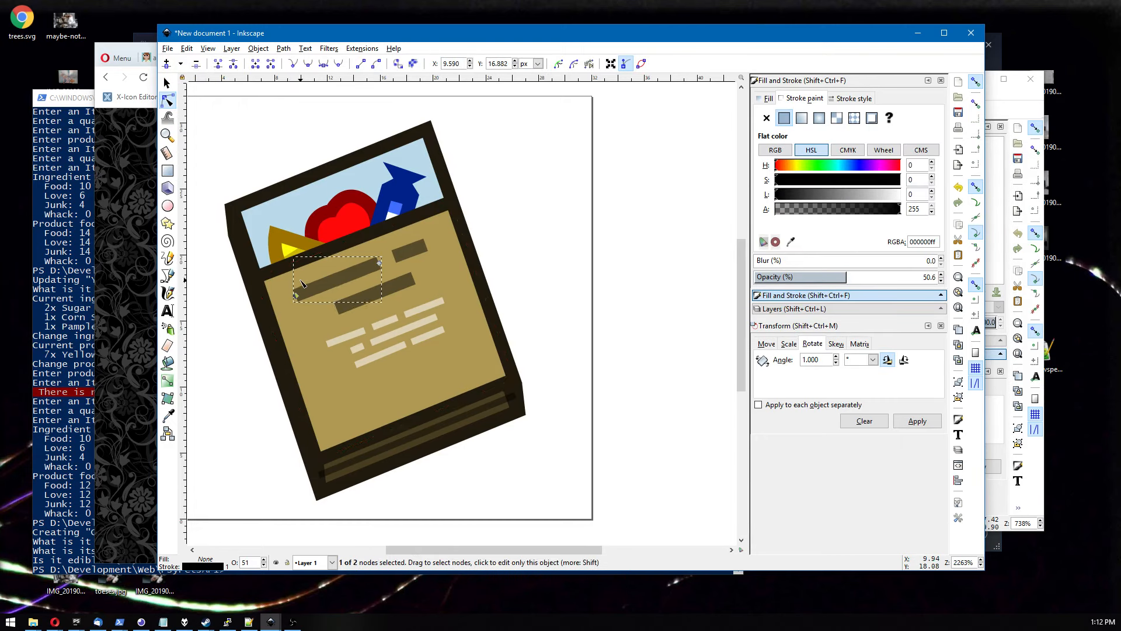
click(415, 249)
click(427, 245)
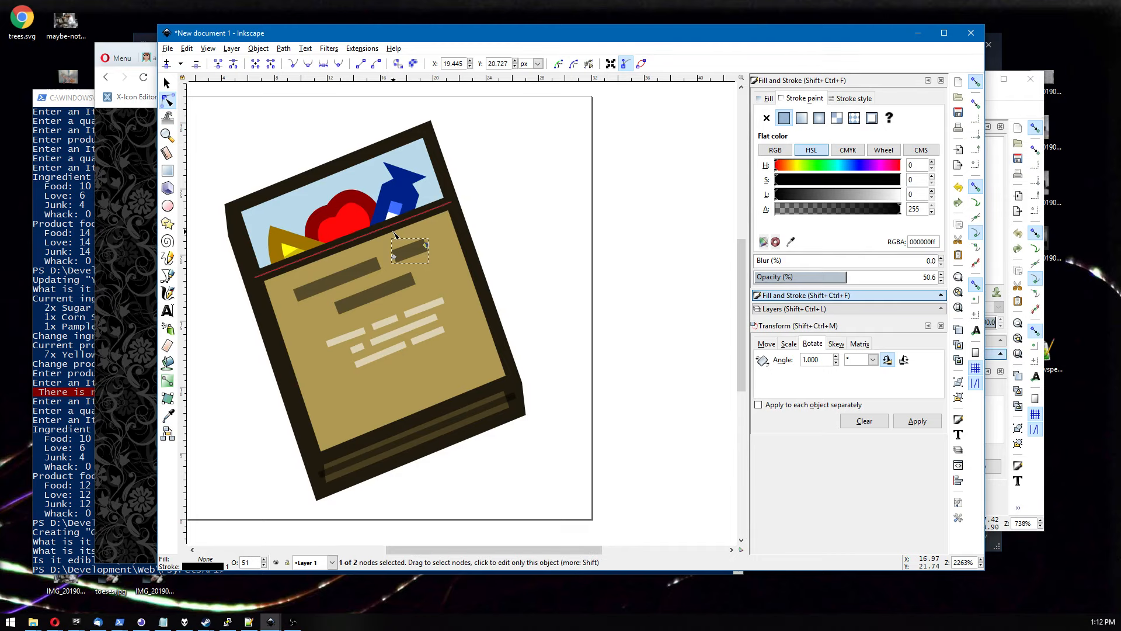
key(alt+Up)
key(alt+Up)
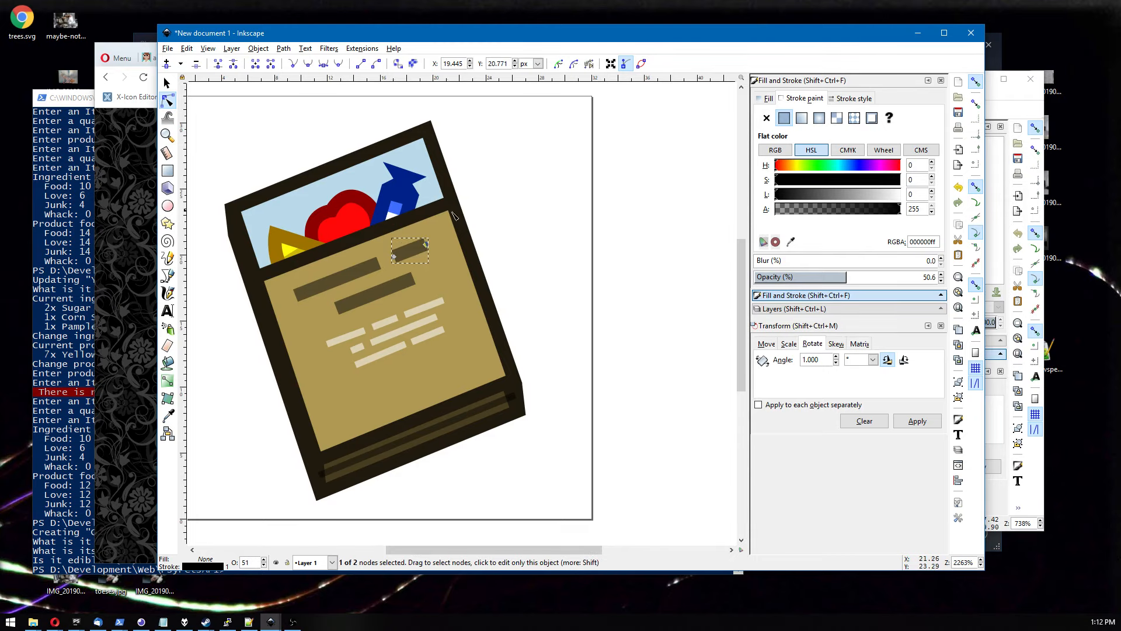
Reposition the white dashes, sliding the middle dash further to the right.
click(546, 193)
scroll(570, 250, down, 7)
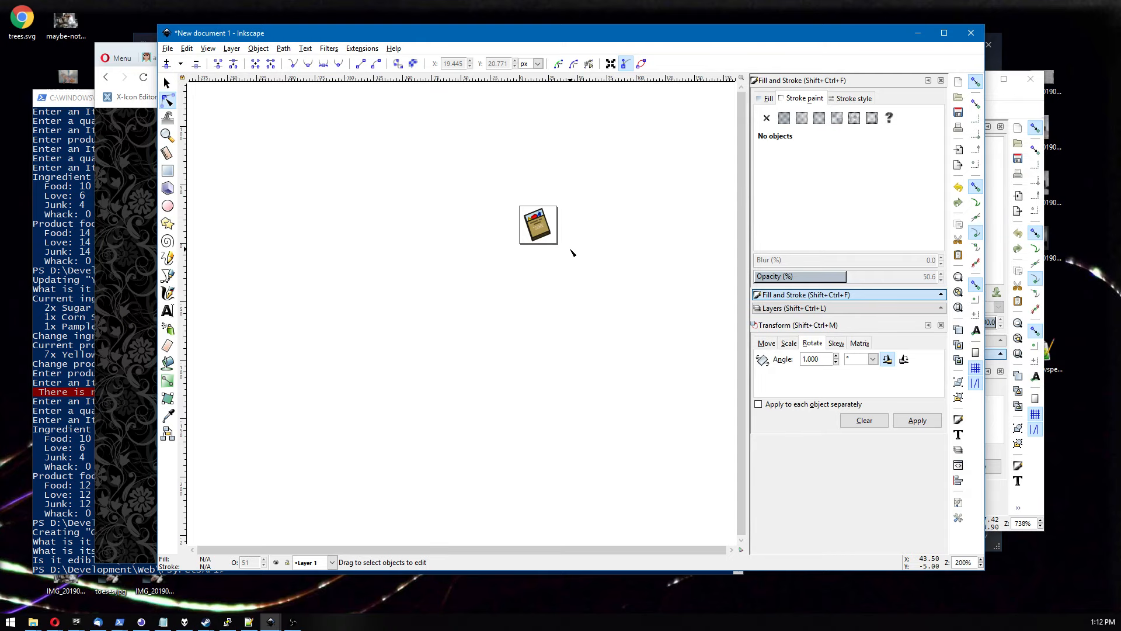
scroll(555, 222, up, 6)
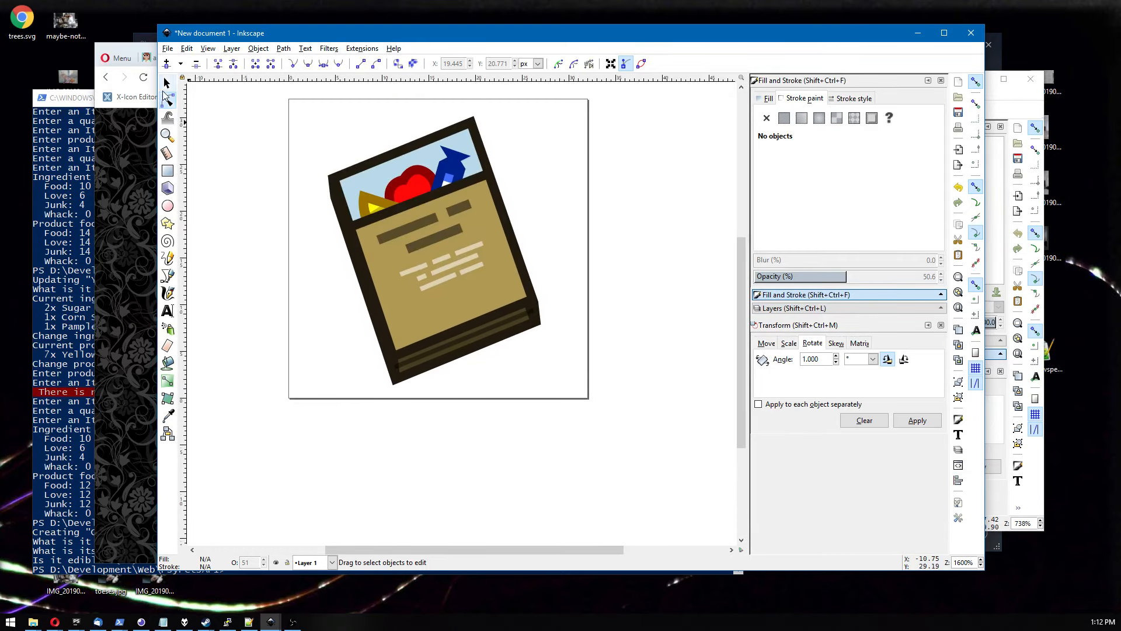
click(166, 83)
drag(541, 234, 409, 310)
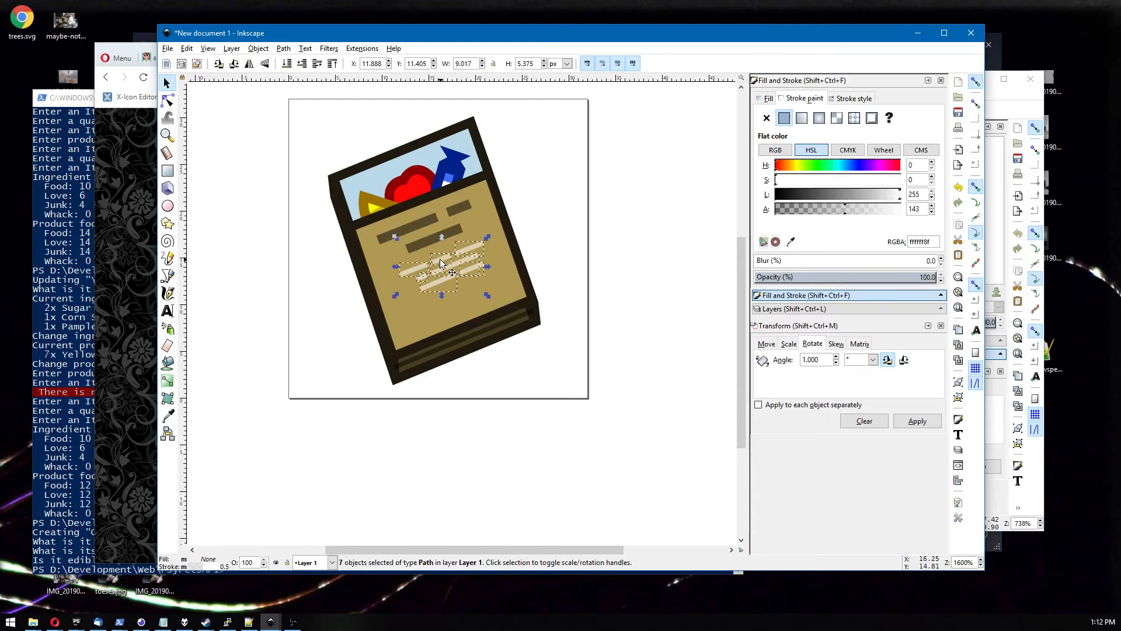
drag(440, 263, 608, 208)
click(600, 257)
scroll(601, 257, up, 3)
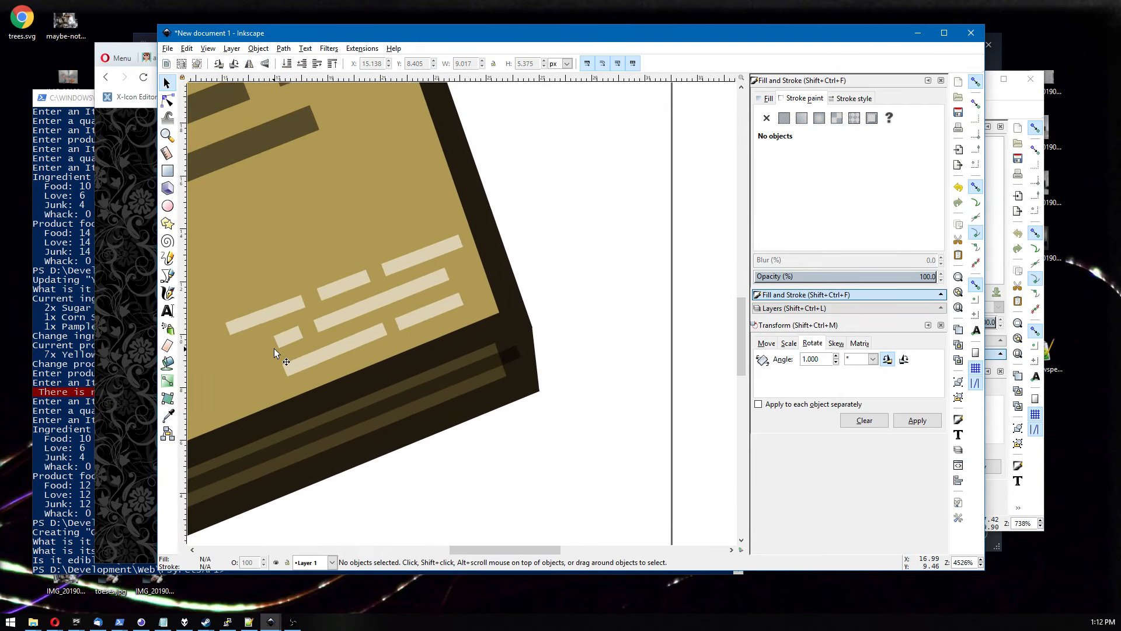
click(289, 342)
shift+click(362, 307)
drag(362, 307, 443, 307)
click(358, 336)
shift+click(422, 314)
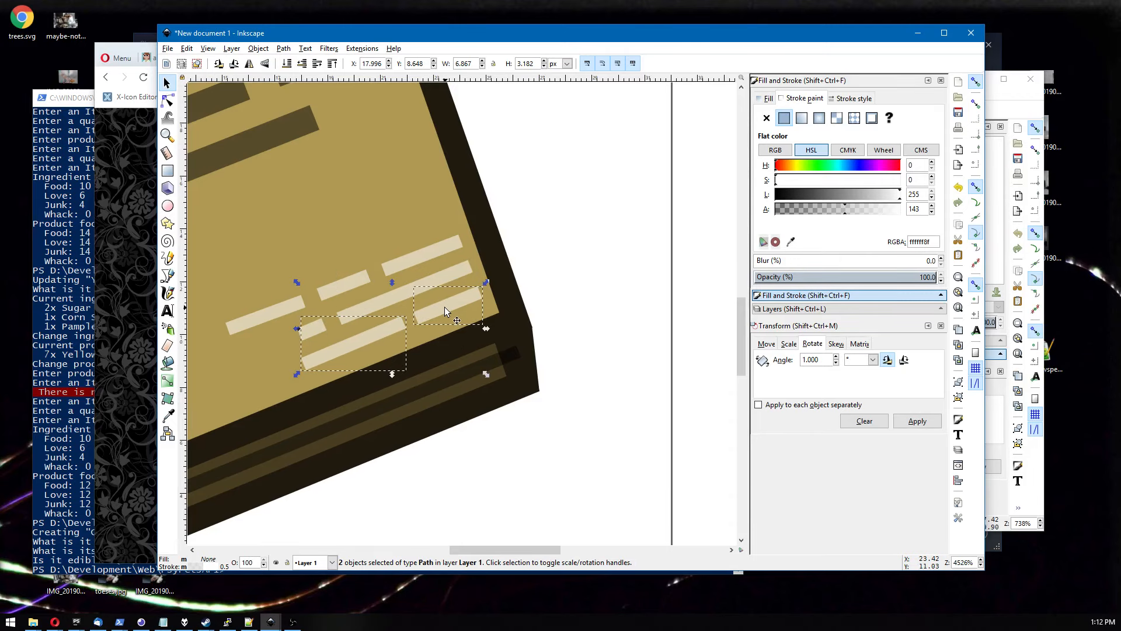
click(577, 251)
scroll(576, 251, down, 8)
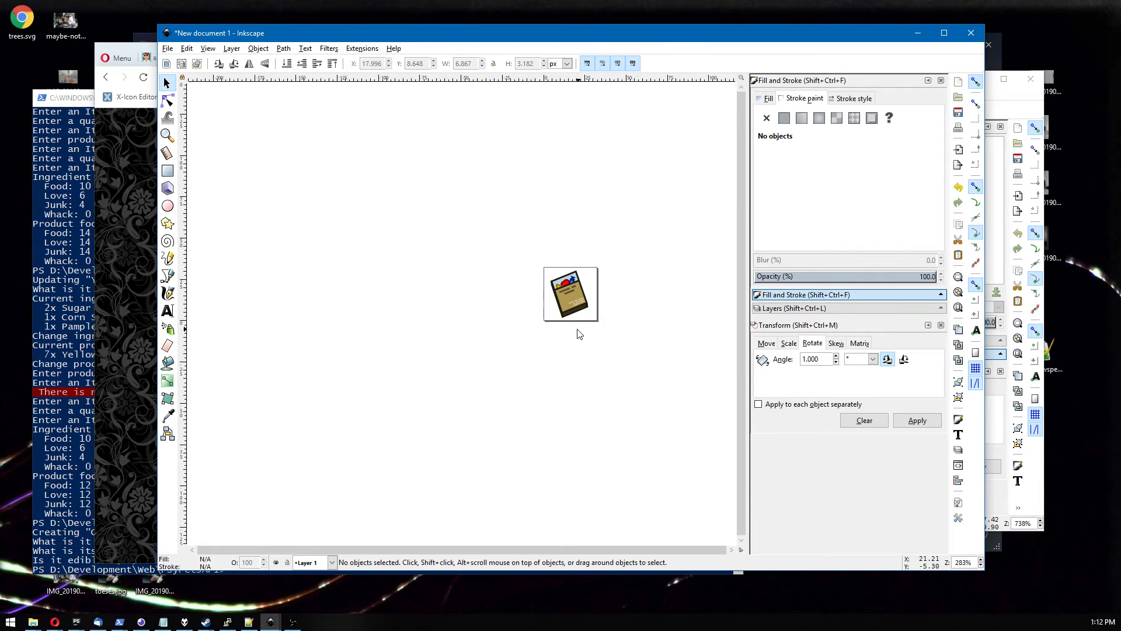
Rearrange the dark text bars near the top of the tan panel into new positions.
scroll(578, 321, up, 5)
scroll(583, 273, up, 2)
drag(414, 203, 472, 222)
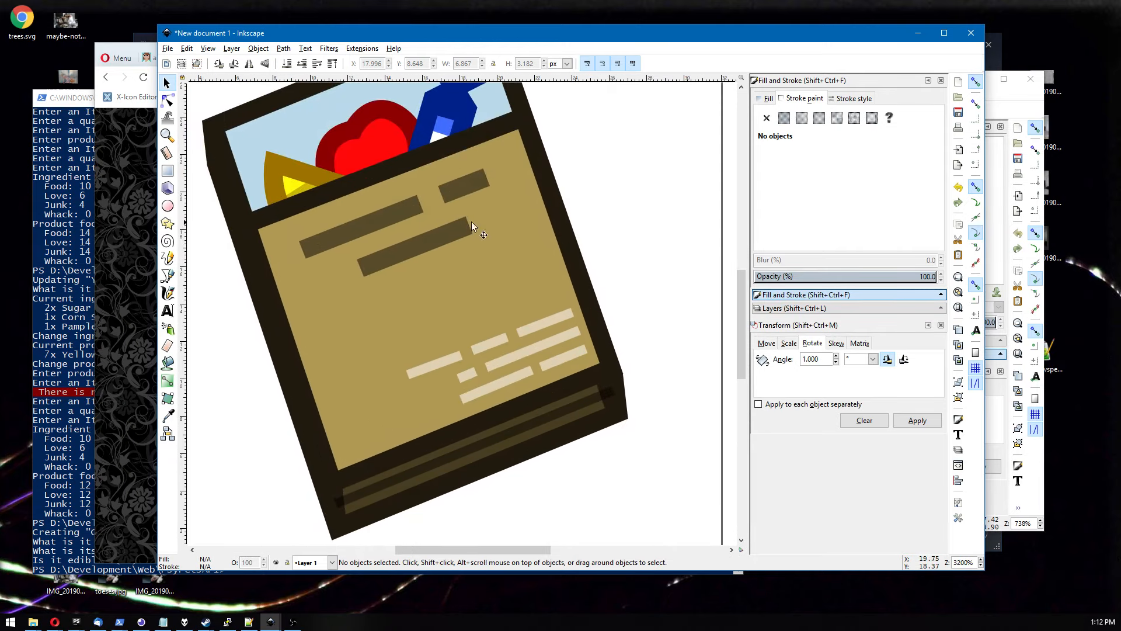
click(355, 227)
mouse_move(396, 217)
mouse_down()
mouse_move(435, 198)
mouse_move(423, 194)
mouse_up()
drag(415, 245, 422, 268)
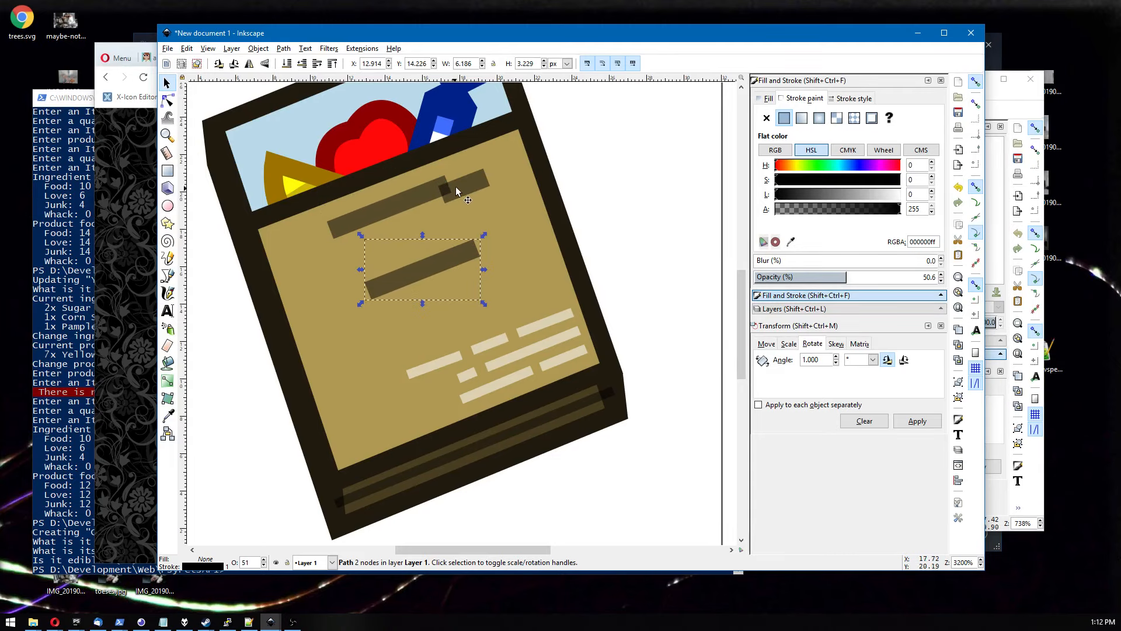
drag(467, 182, 411, 231)
Lengthen the top dark text bar by pulling its end nodes outward with the Node tool.
click(168, 101)
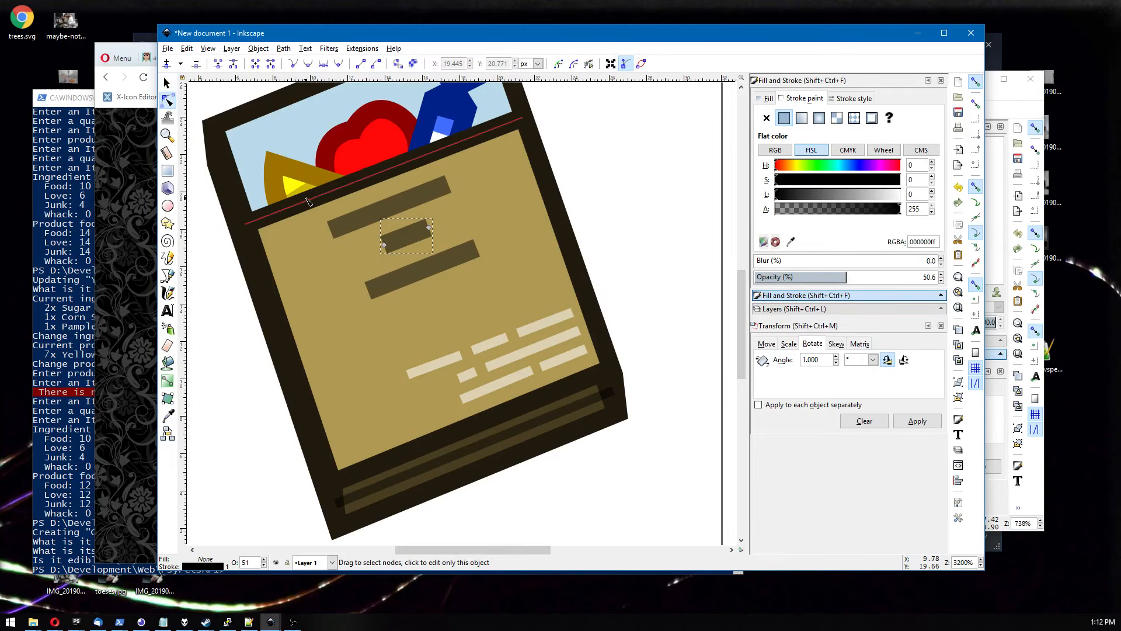
click(337, 231)
drag(333, 230, 299, 243)
drag(449, 184, 489, 169)
key(s)
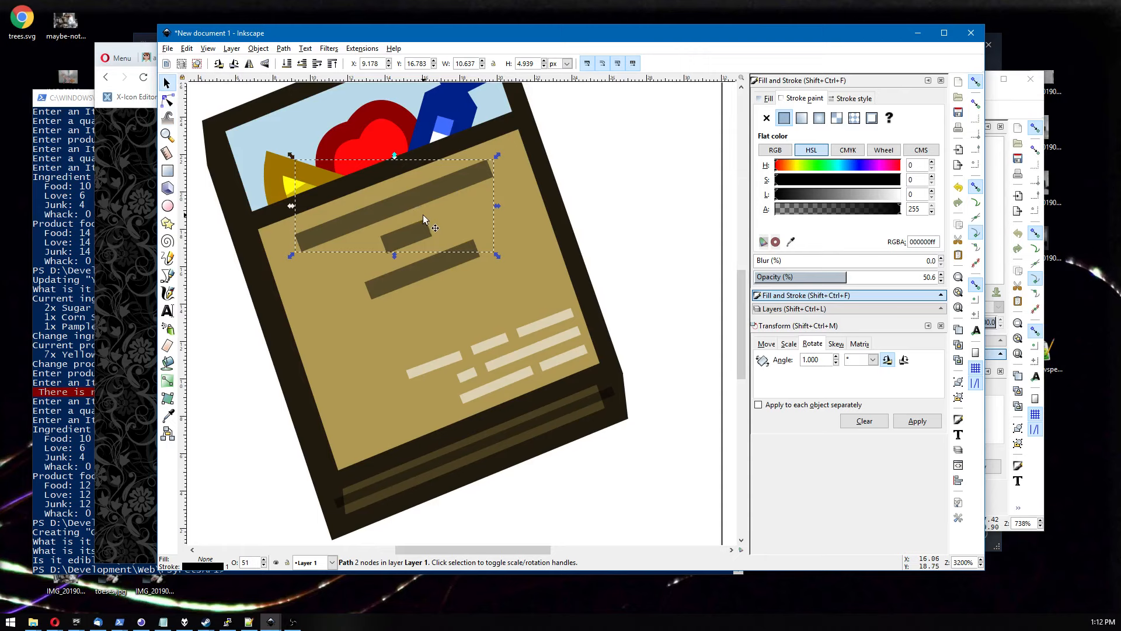
Delete the short middle dark bar and move the lower dark bar up.
click(418, 232)
key(Delete)
drag(414, 247, 411, 231)
Shorten the top dark text bar by moving its right end node inward.
click(167, 101)
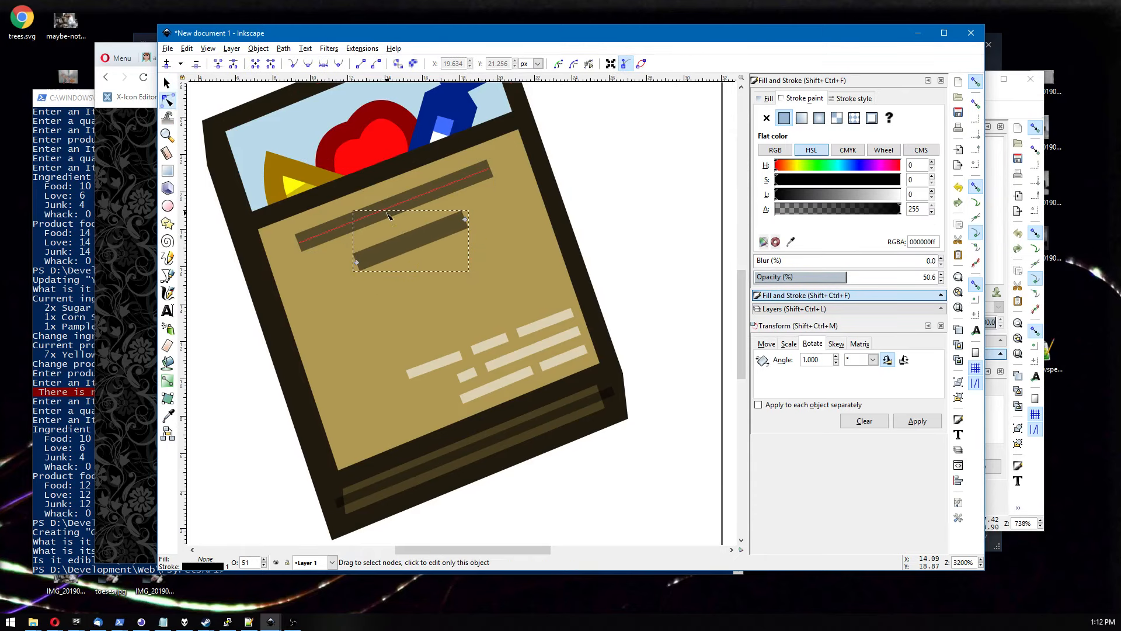
click(467, 179)
drag(490, 169, 393, 207)
Duplicate a dark text bar and place the copy at the upper right of the tan panel.
key(ctrl+c)
key(ctrl+v)
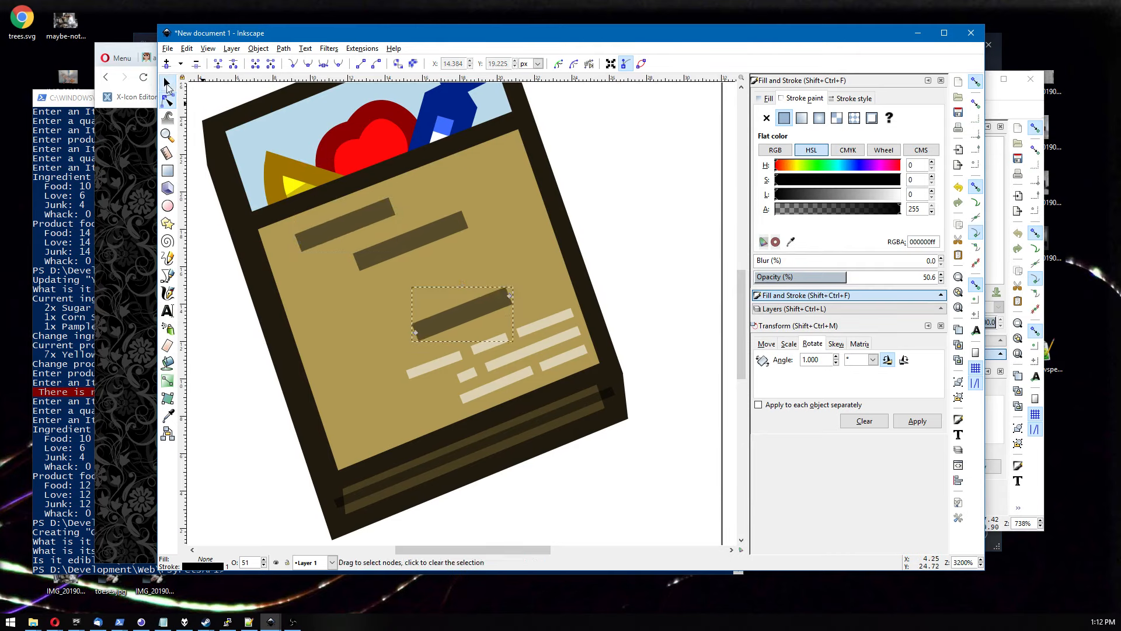
drag(475, 321, 450, 177)
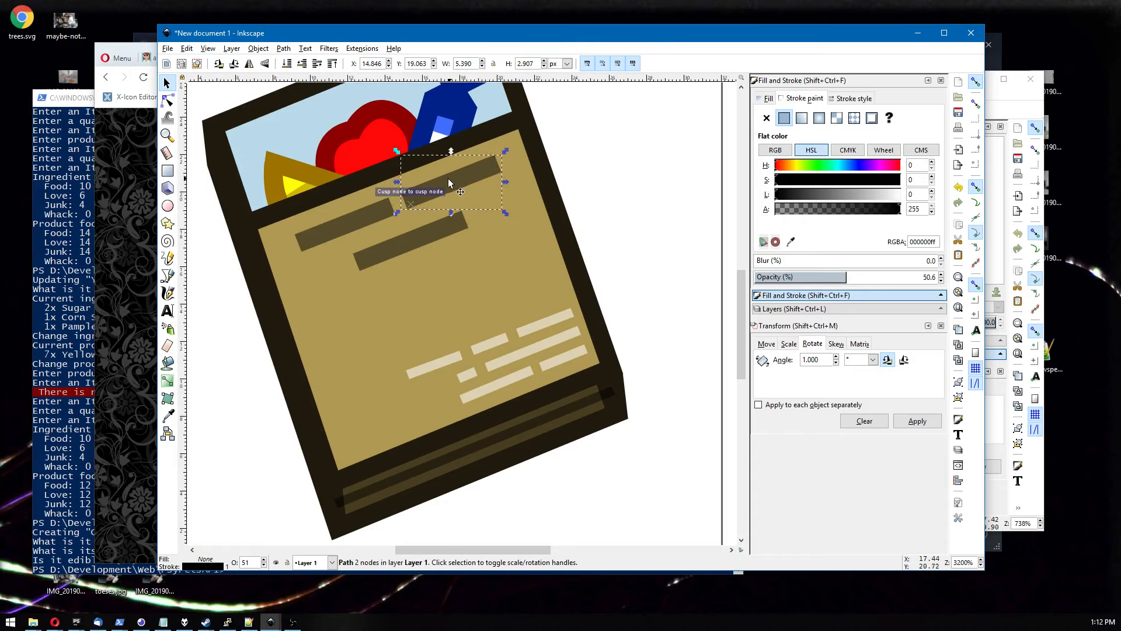
Select all three dark text bars and set their stroke width to 1.25 px.
shift+click(357, 223)
shift+click(425, 238)
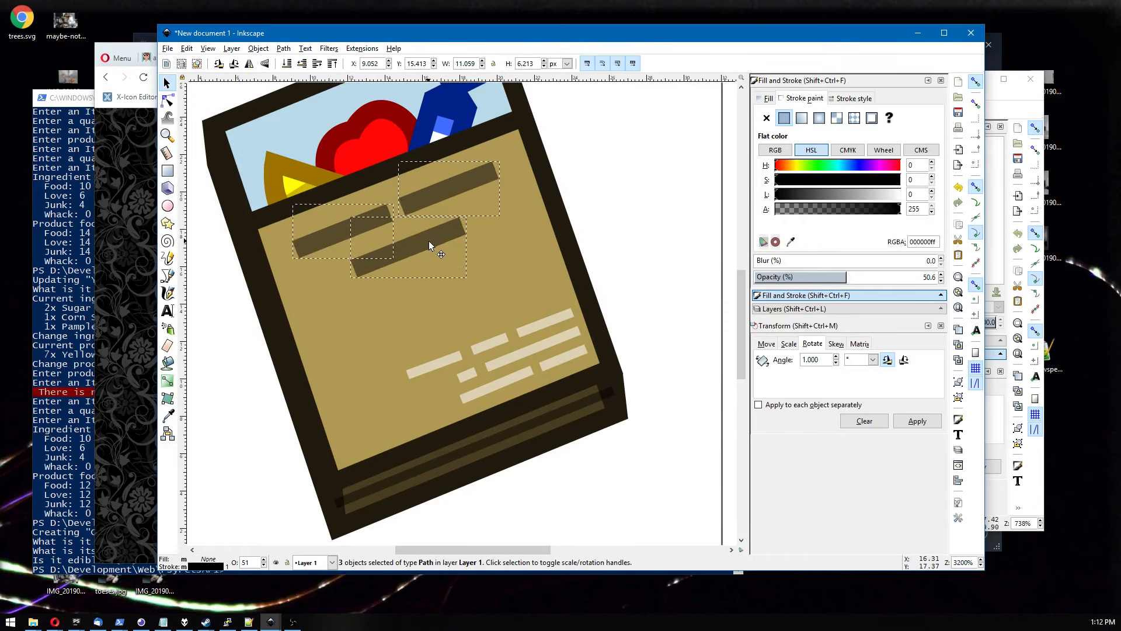
drag(430, 244, 433, 244)
click(842, 99)
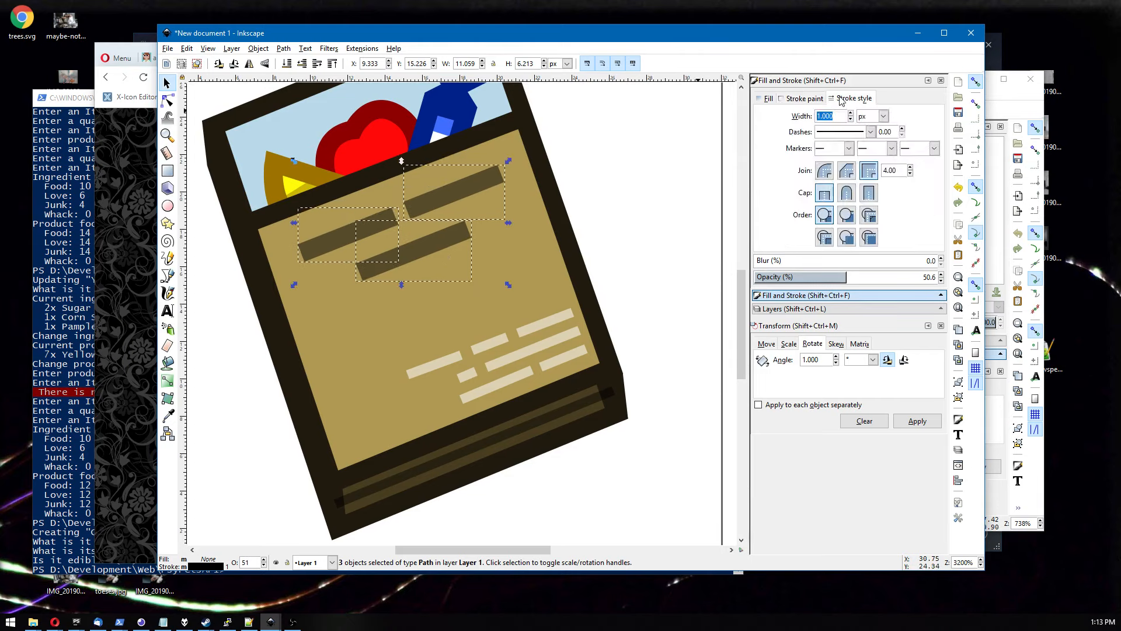
text(1.2)
key(Return)
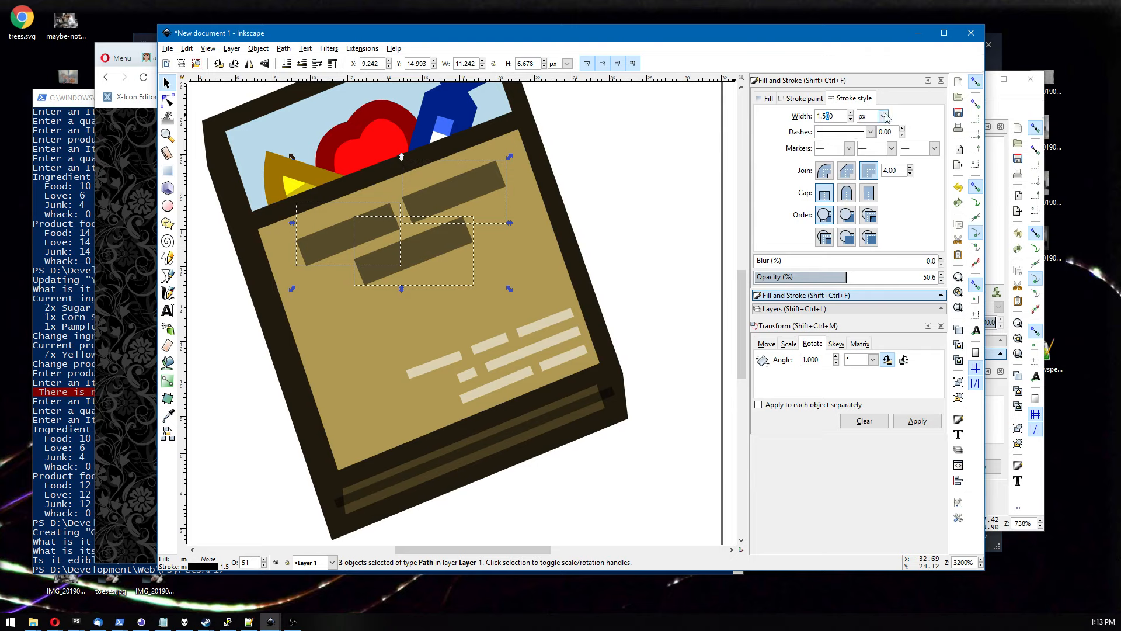
key(Return)
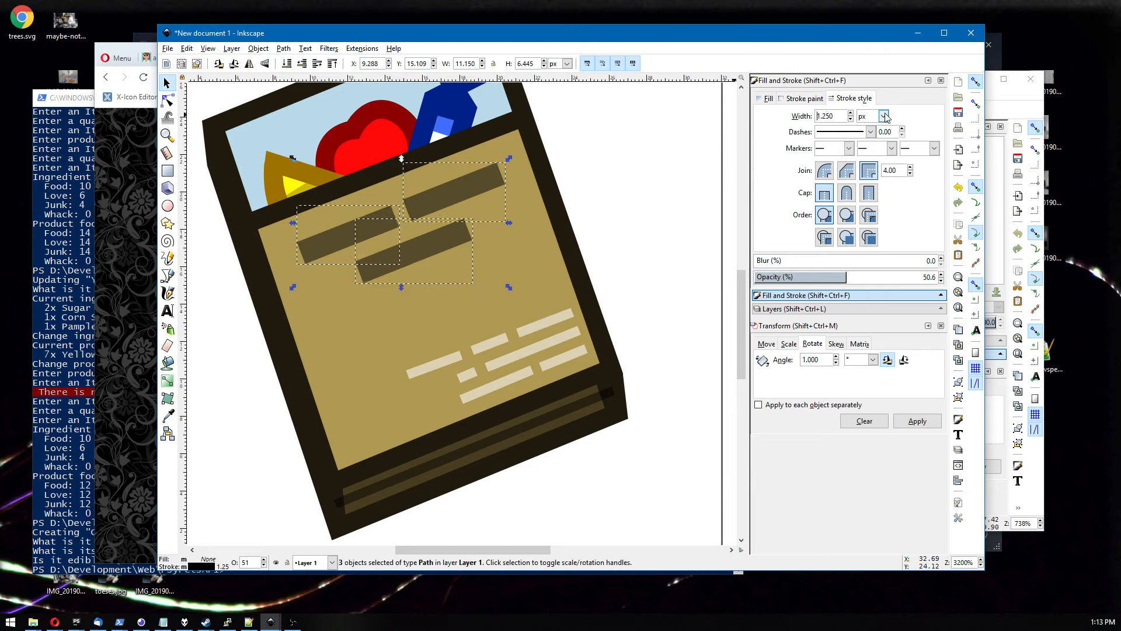
Preview the whole icon at lower zoom levels.
click(168, 101)
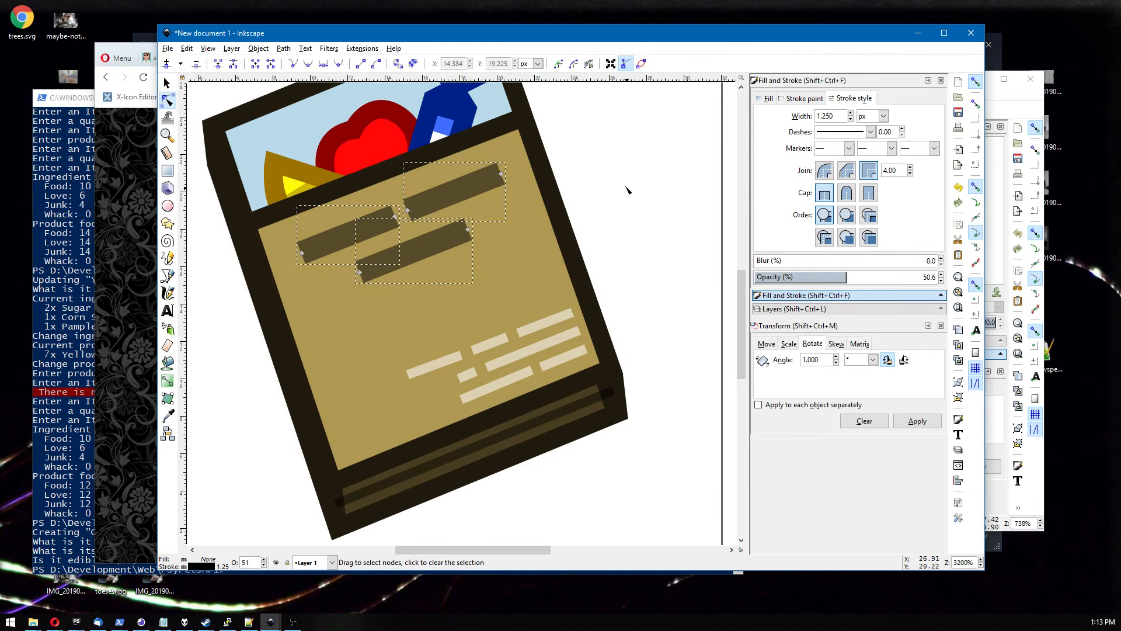
ctrl+scroll(628, 187, down, 5)
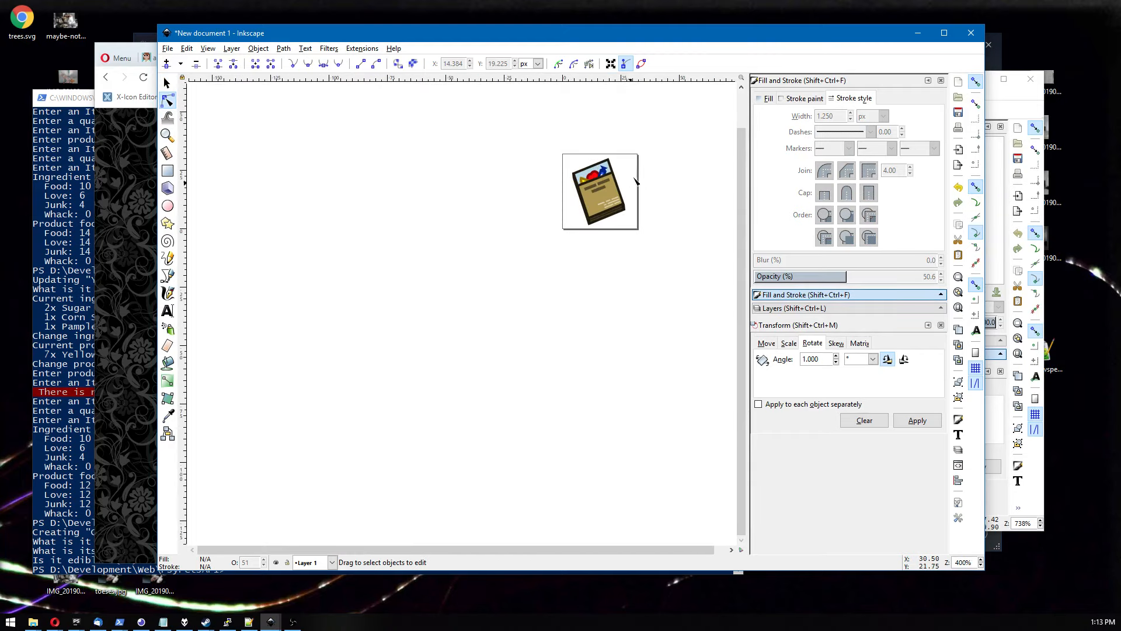
scroll(617, 204, down, 3)
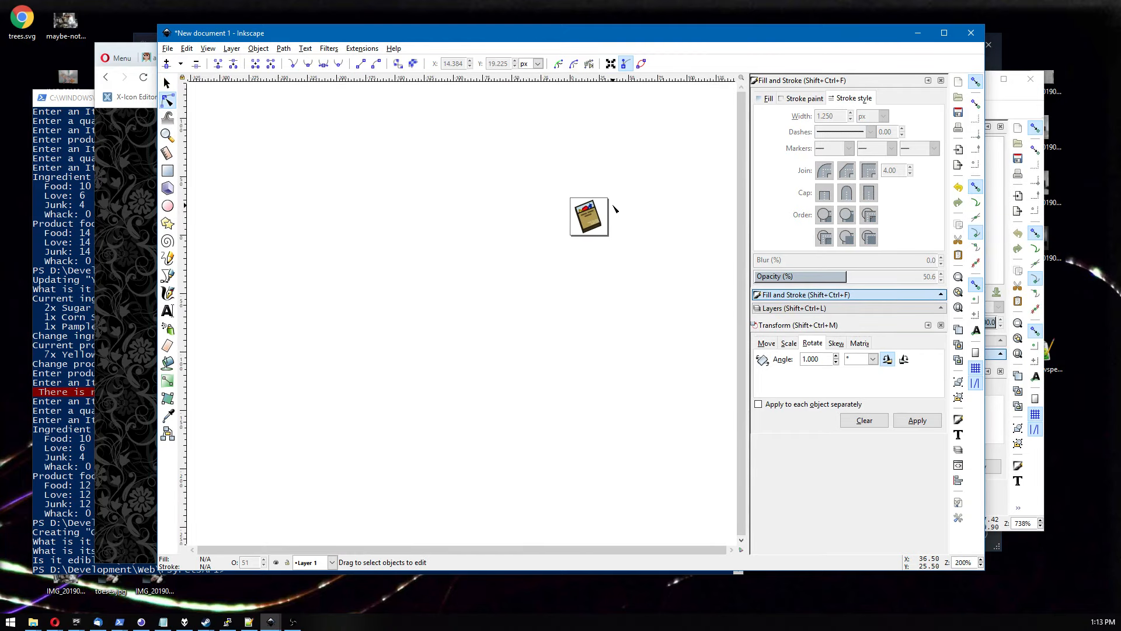
scroll(585, 210, up, 1)
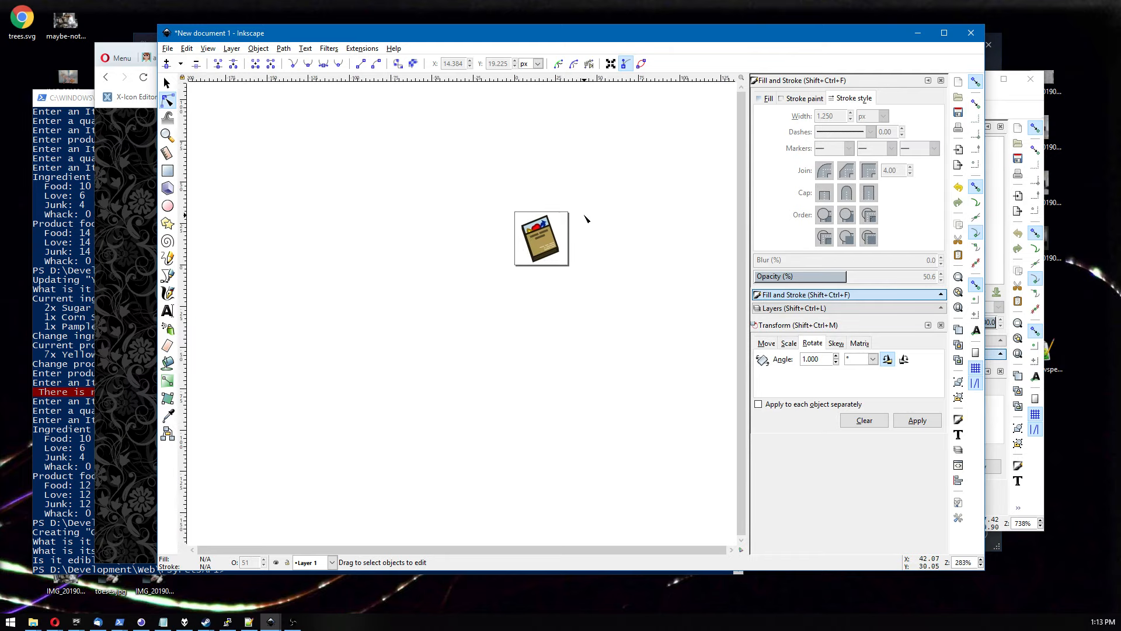
scroll(528, 230, up, 5)
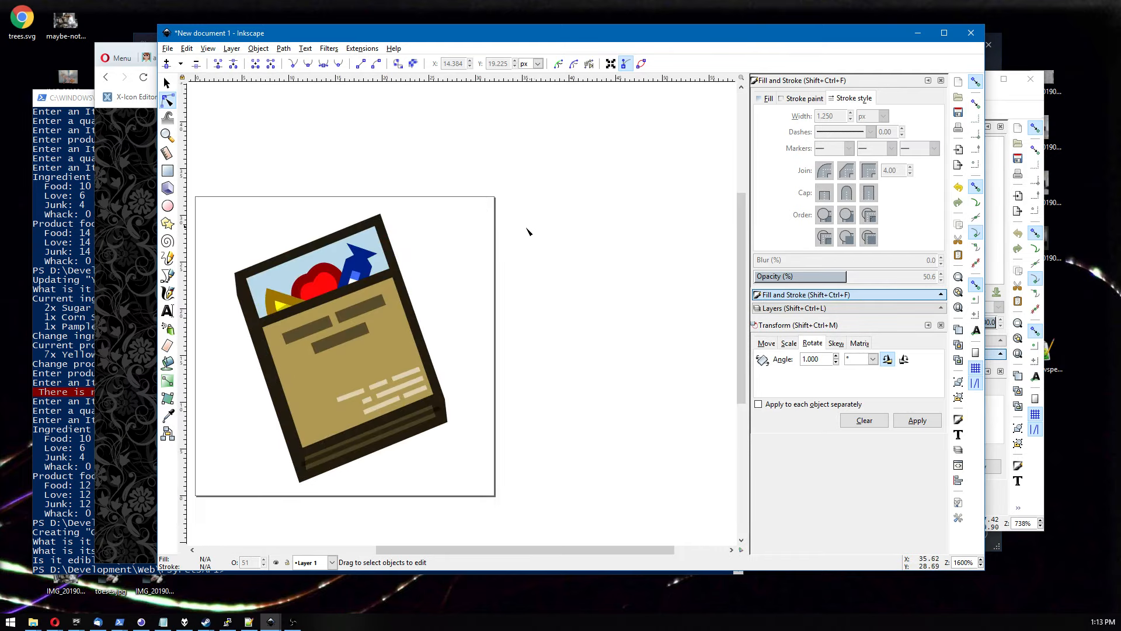
Recolour the light blue backdrop behind the candies to pale beige (ead2b9ff) by shifting its hue.
click(440, 251)
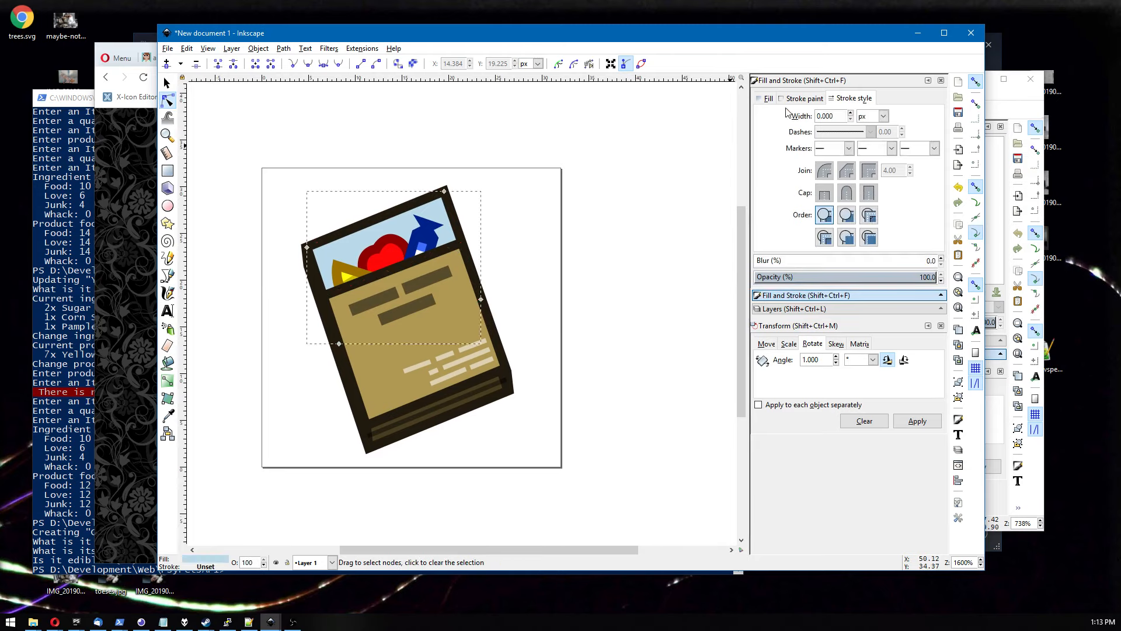
click(767, 99)
mouse_move(807, 165)
mouse_down()
mouse_move(777, 165)
mouse_move(787, 166)
mouse_up()
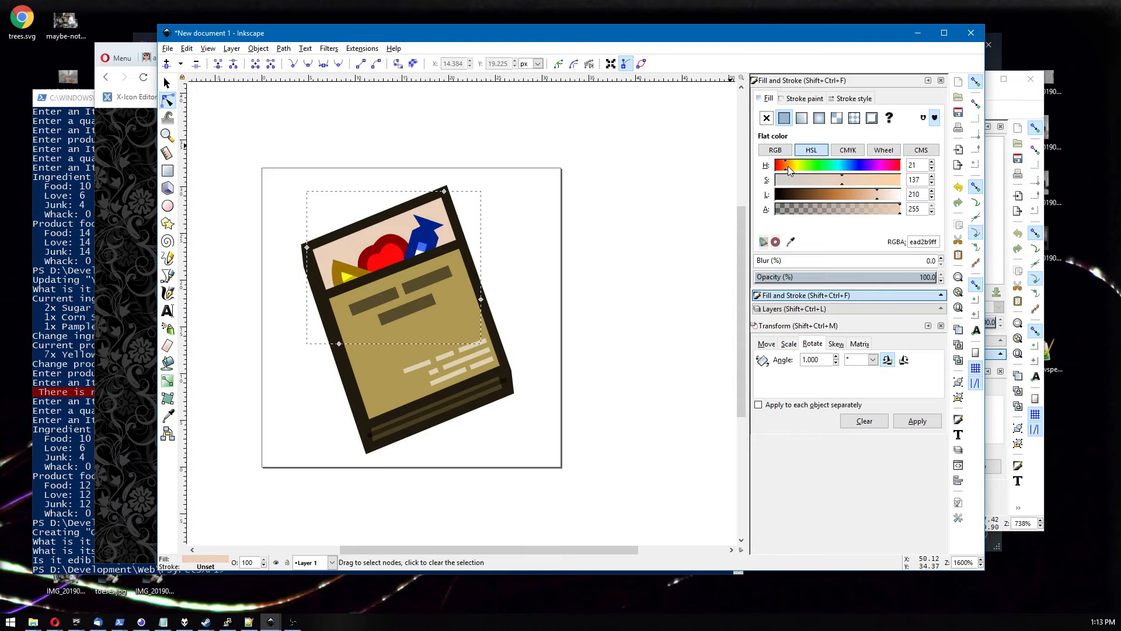
Select the line along the tan panel's top edge and set its stroke width to 0.2 px.
click(601, 187)
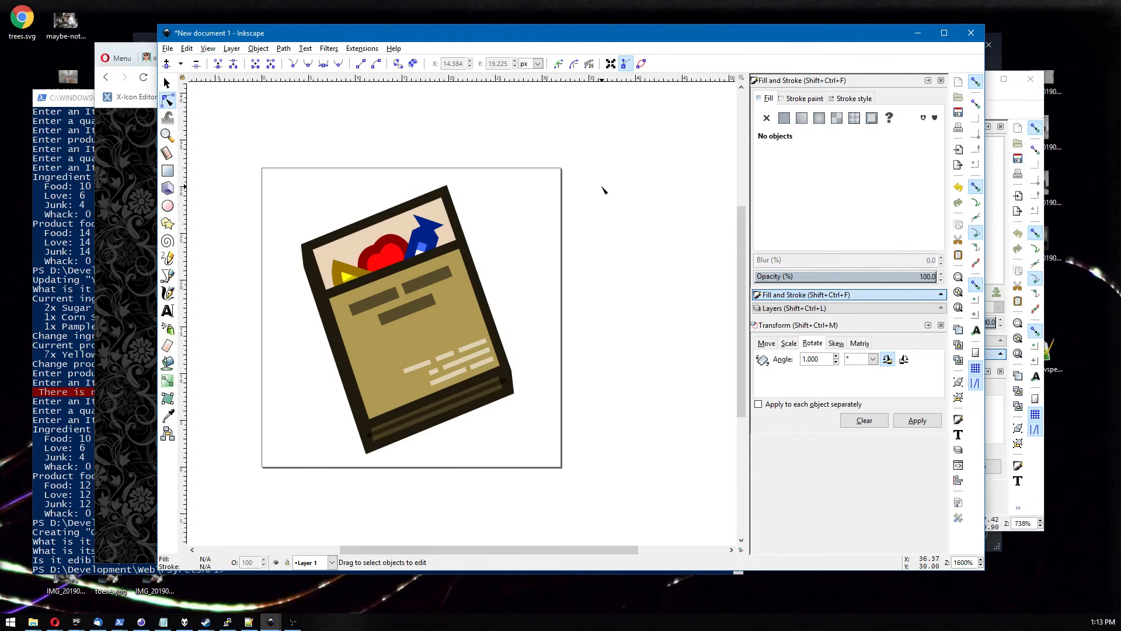
click(429, 257)
key(s)
scroll(538, 127, down, 4)
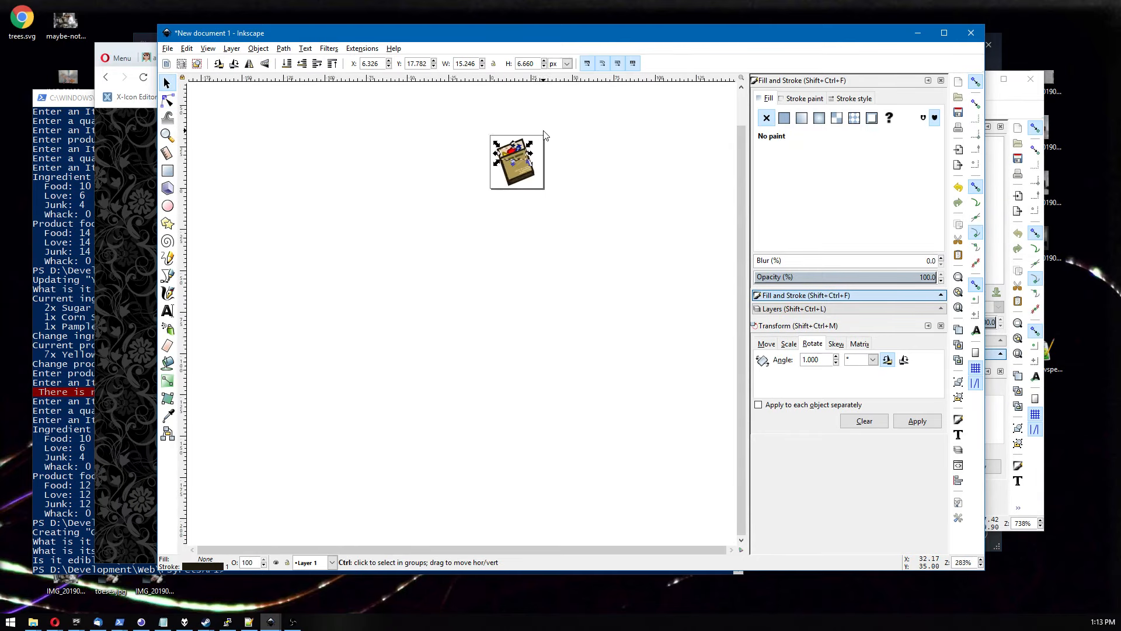
drag(590, 136, 573, 189)
click(573, 188)
key(ctrl)
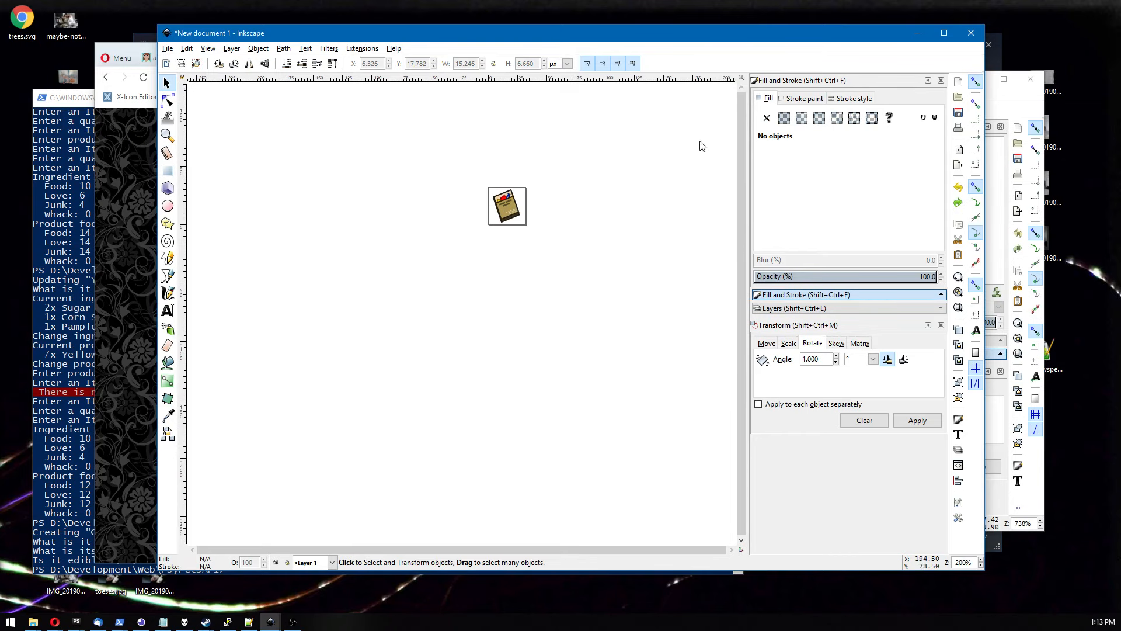
scroll(638, 171, up, 3)
click(275, 242)
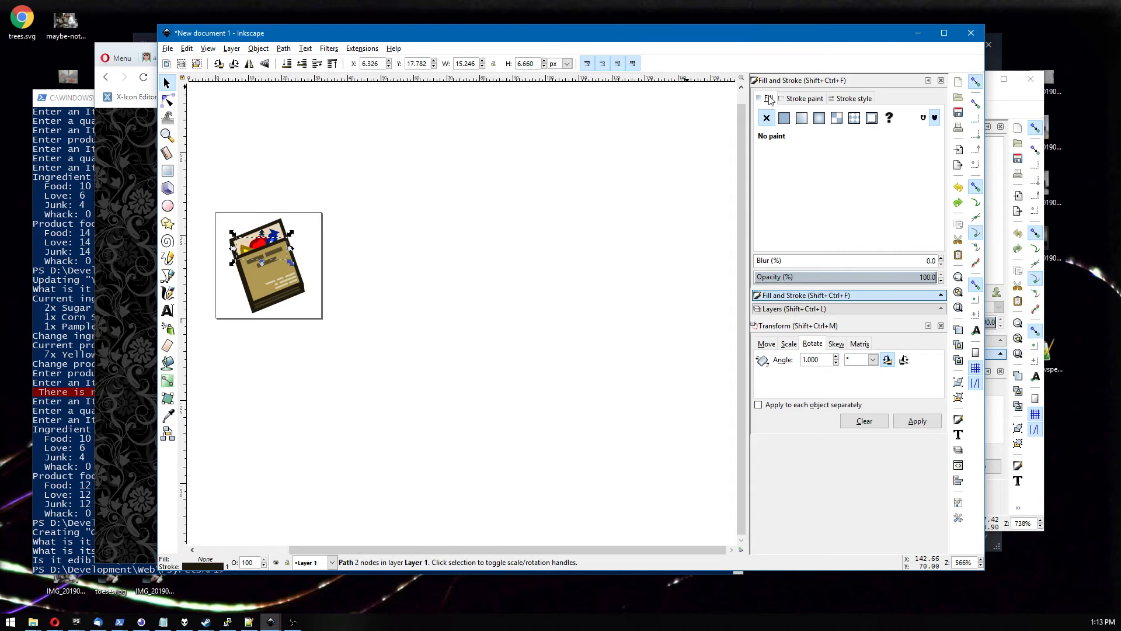
click(812, 104)
click(835, 97)
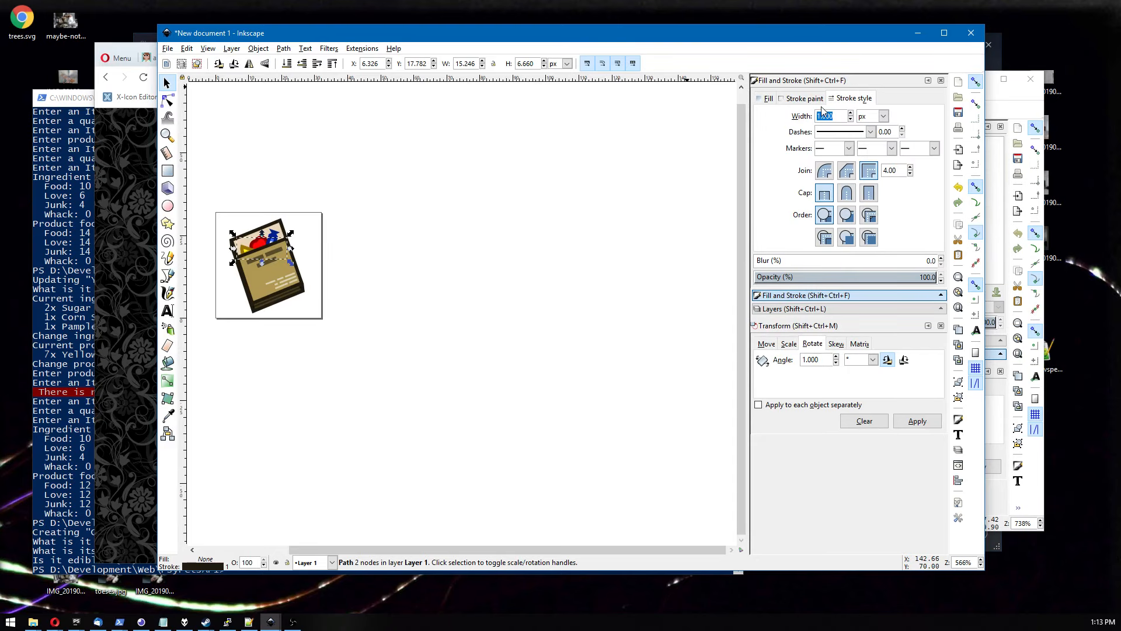
text(0.2)
key(Return)
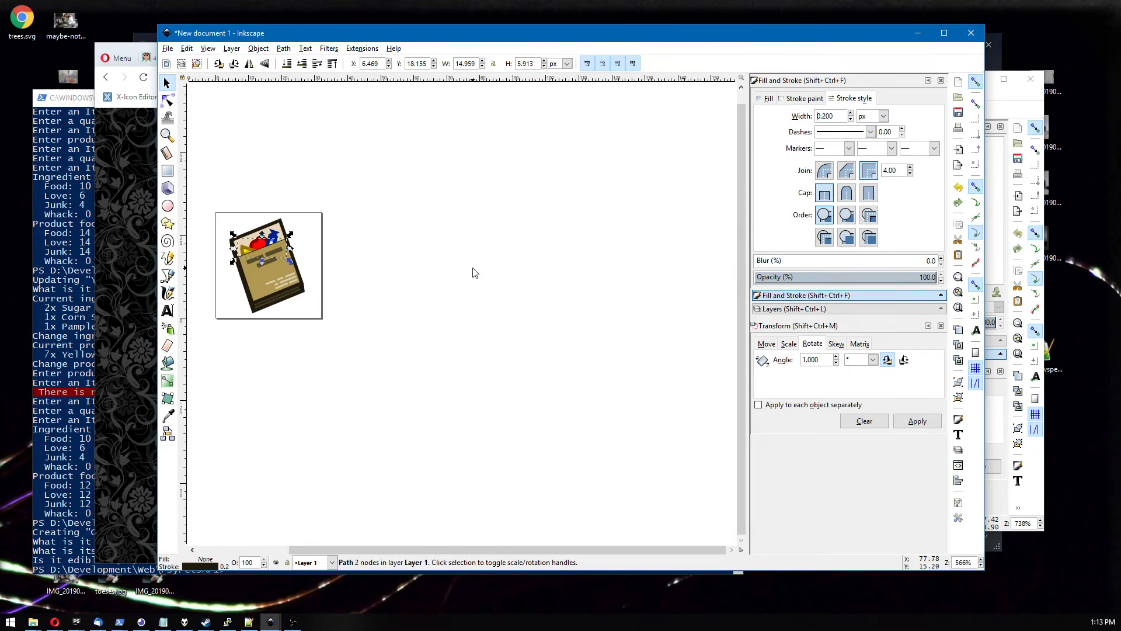
Preview the icon at several zoom levels.
click(421, 278)
scroll(417, 279, down, 3)
scroll(418, 283, up, 3)
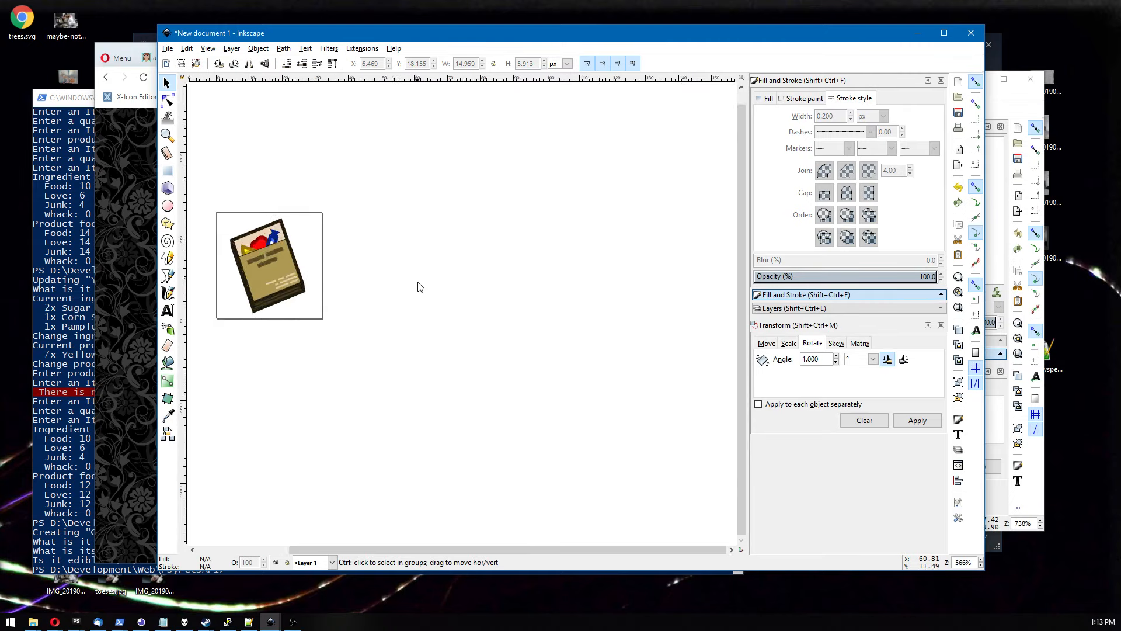
scroll(418, 286, up, 4)
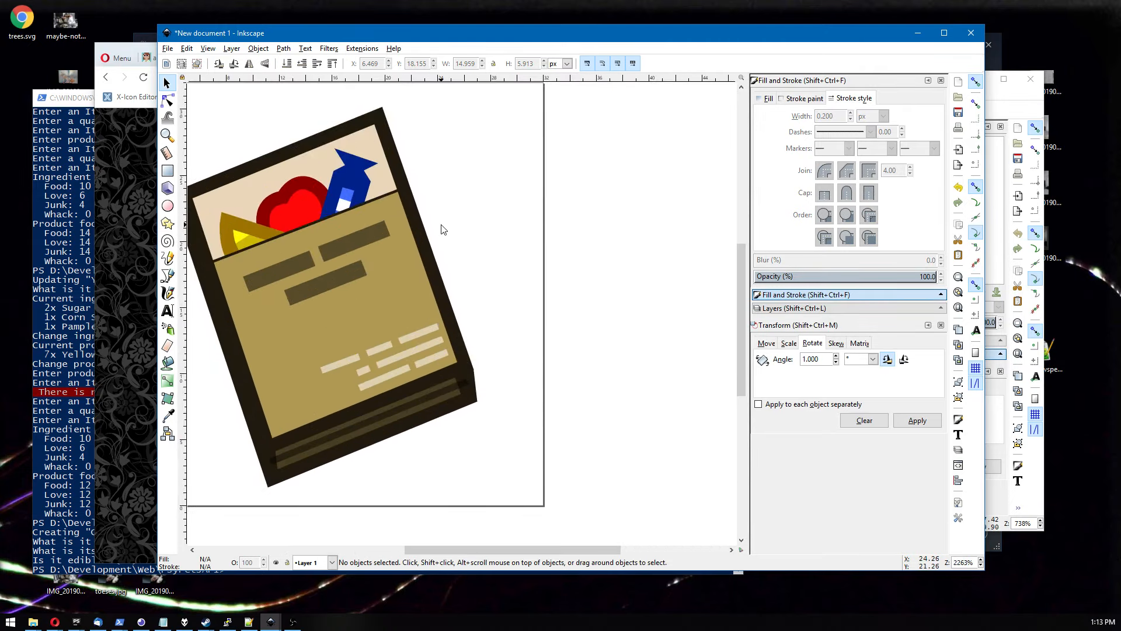
drag(442, 229, 505, 246)
scroll(541, 253, down, 7)
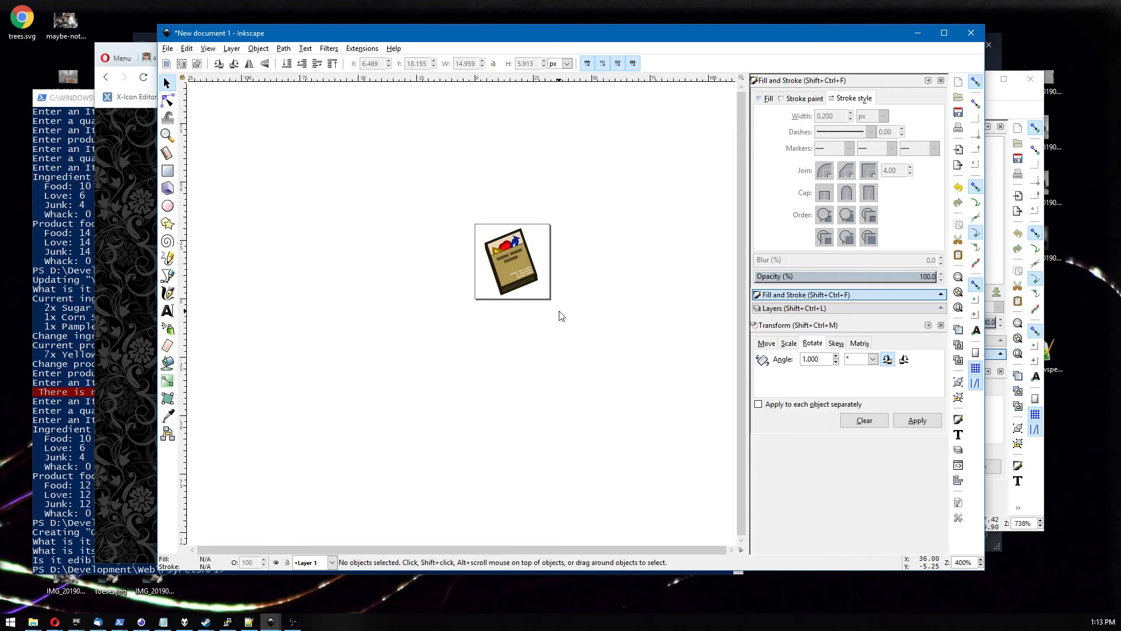
scroll(559, 316, up, 3)
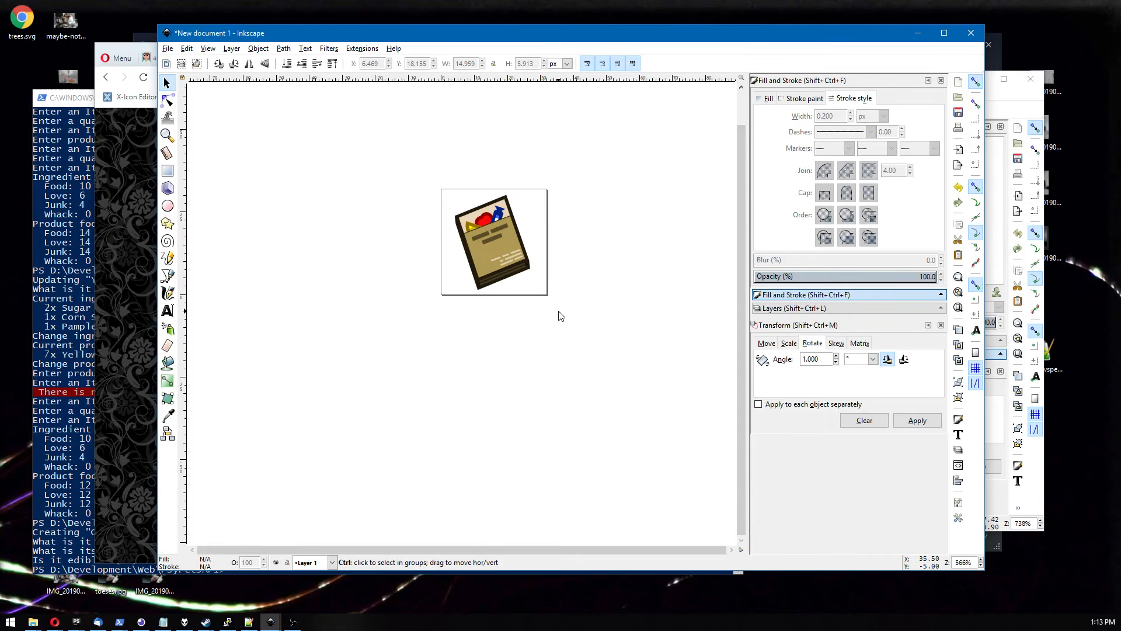
scroll(560, 315, down, 2)
scroll(559, 314, up, 1)
scroll(559, 314, up, 6)
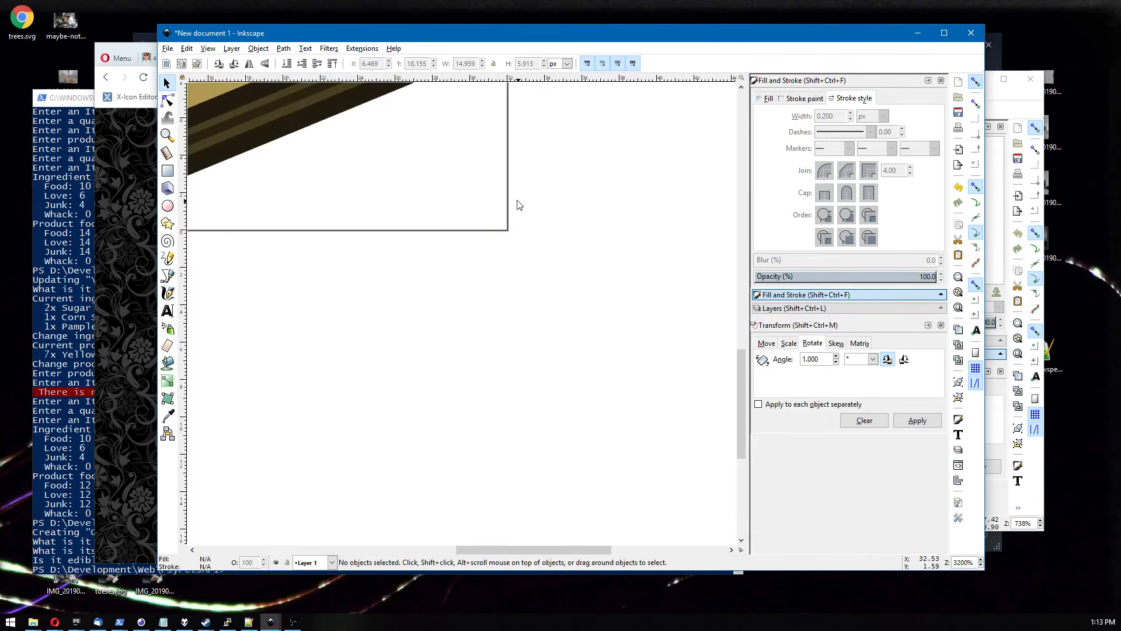
Set the stroke width of the line along the tan panel's top edge to 0.333 px.
click(439, 309)
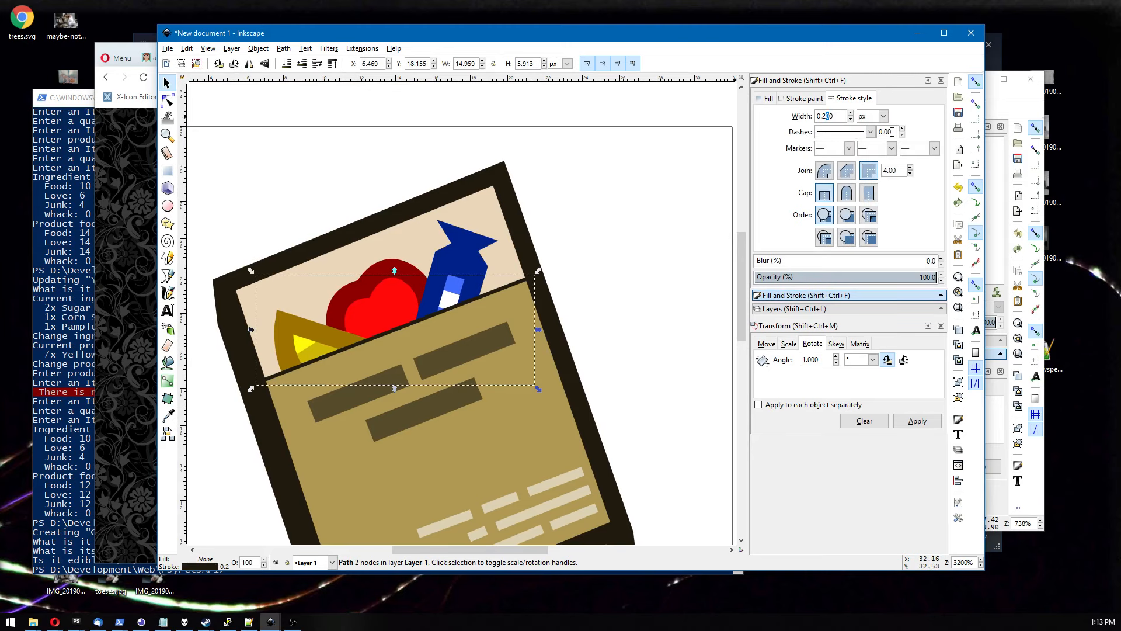
text(0.3333)
key(Return)
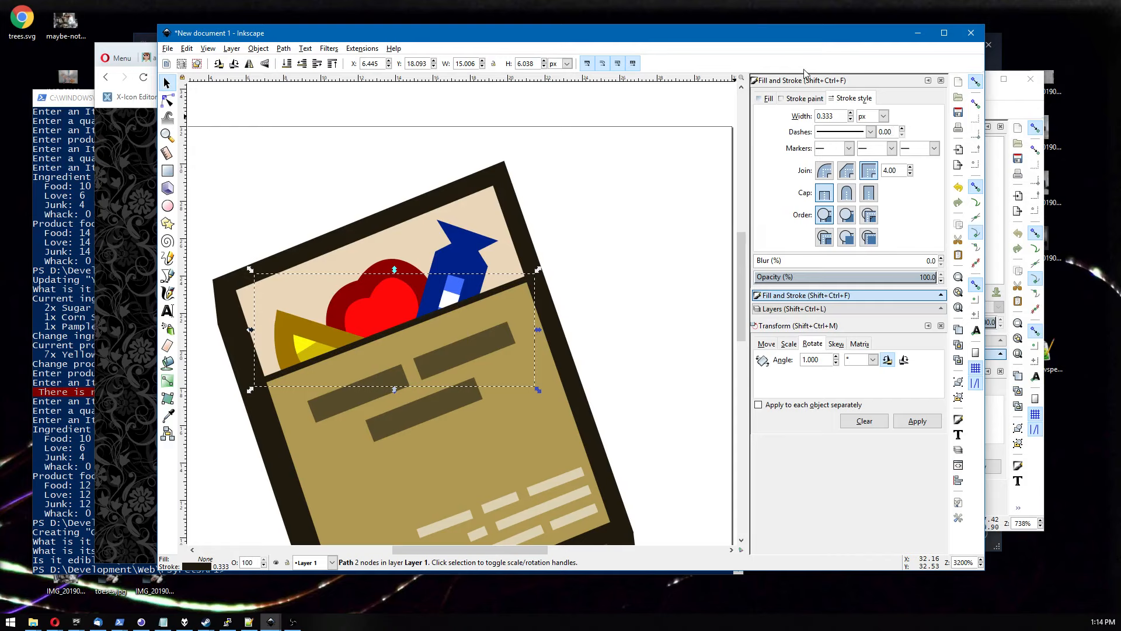
Change that line's stroke colour to dark brown 5e4d29ff.
click(801, 99)
click(808, 197)
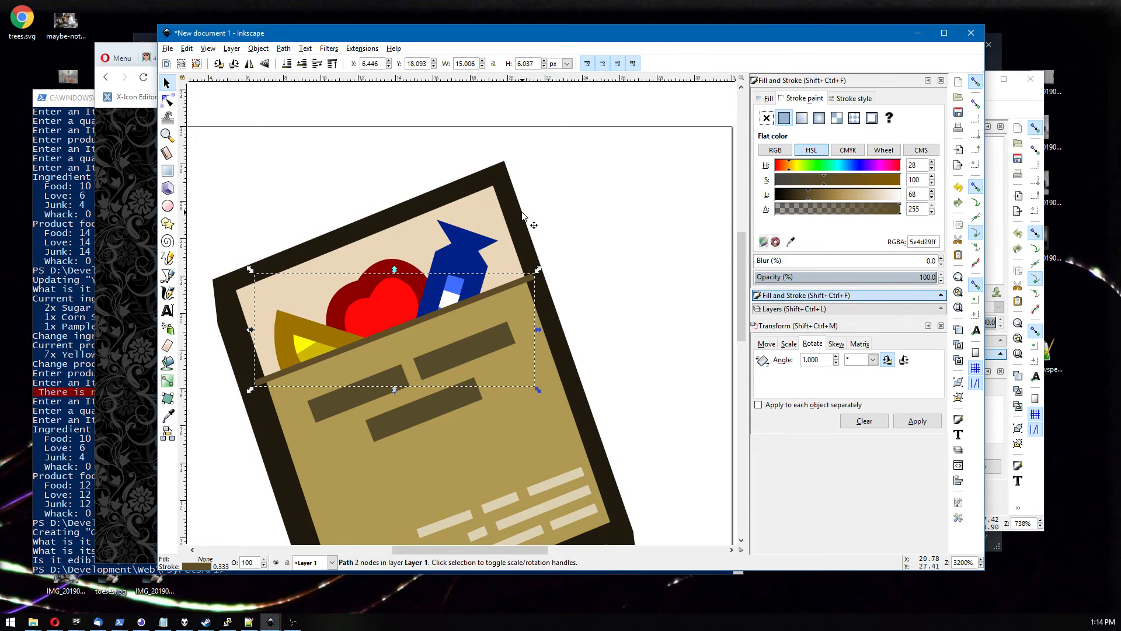
click(604, 222)
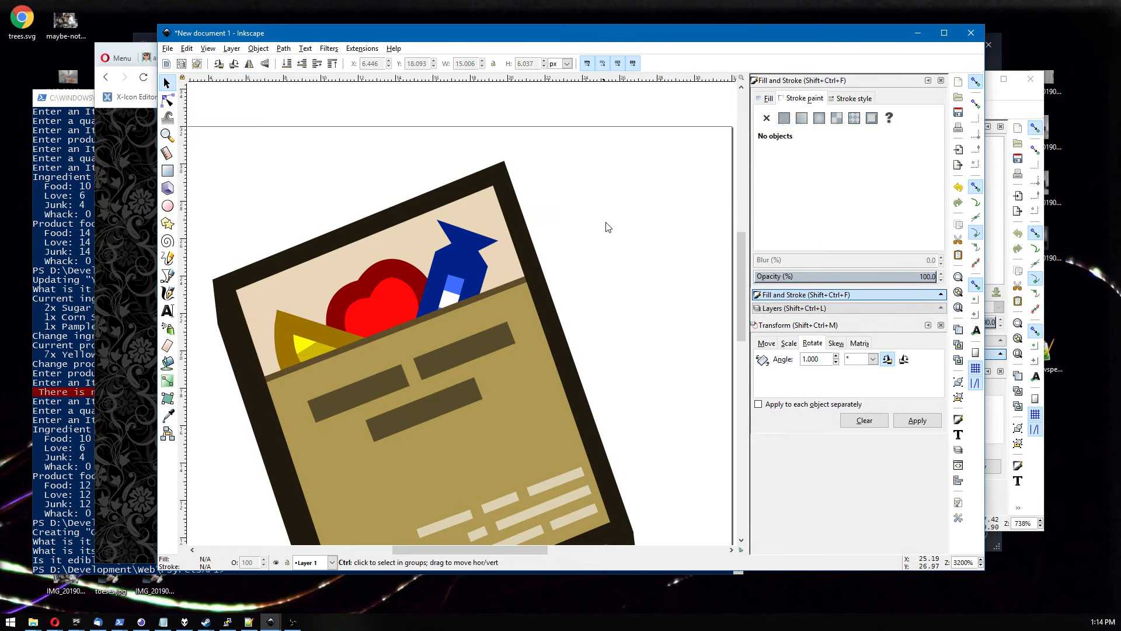
Select all the icon's objects and rotate them 45° clockwise.
scroll(605, 225, down, 7)
scroll(625, 311, up, 1)
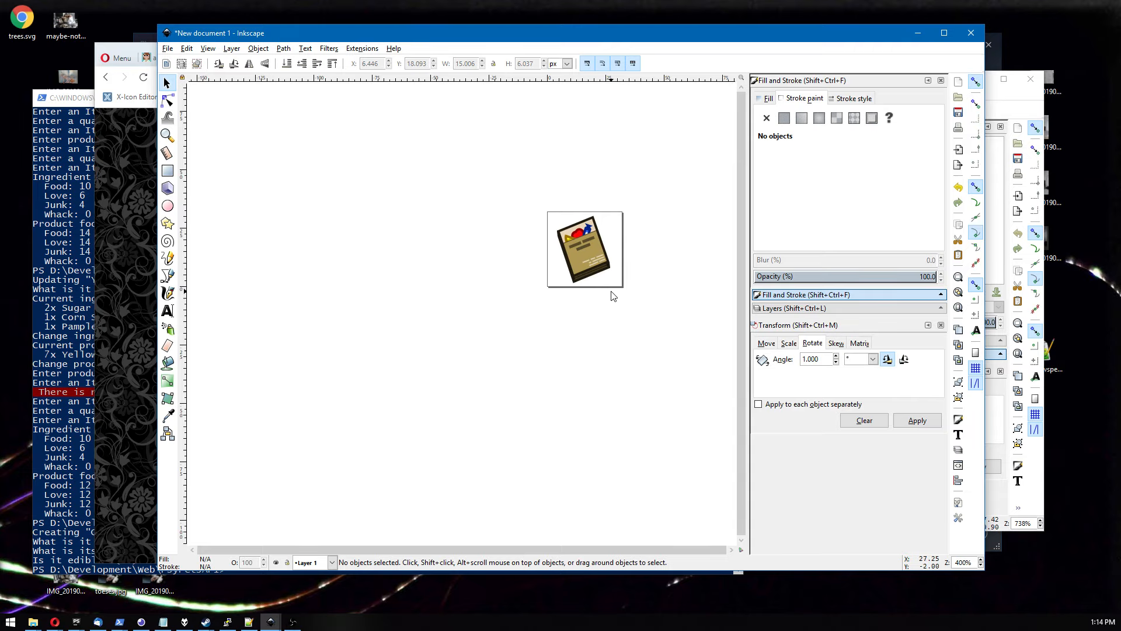
ctrl+scroll(479, 280, down, 4)
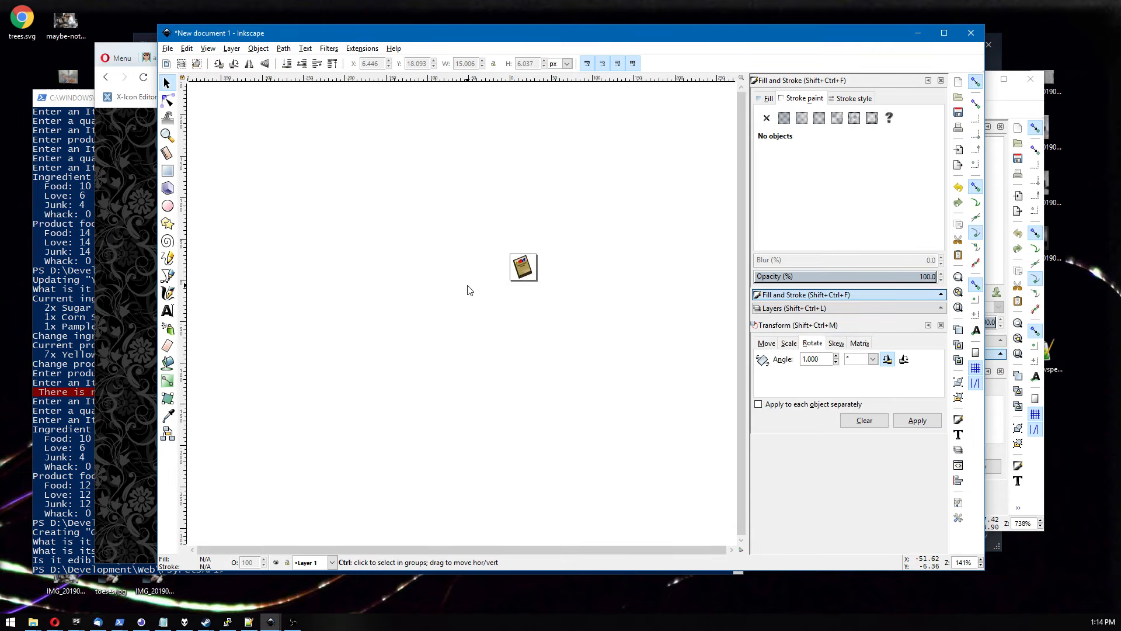
ctrl+scroll(485, 293, up, 7)
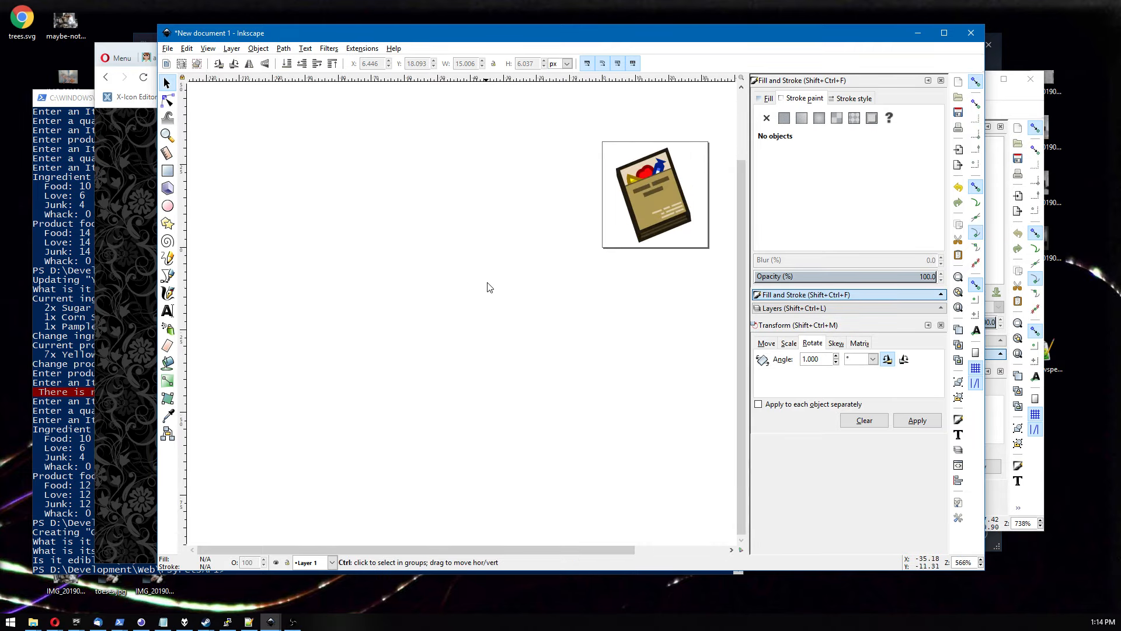
drag(565, 246, 227, 356)
drag(559, 107, 273, 428)
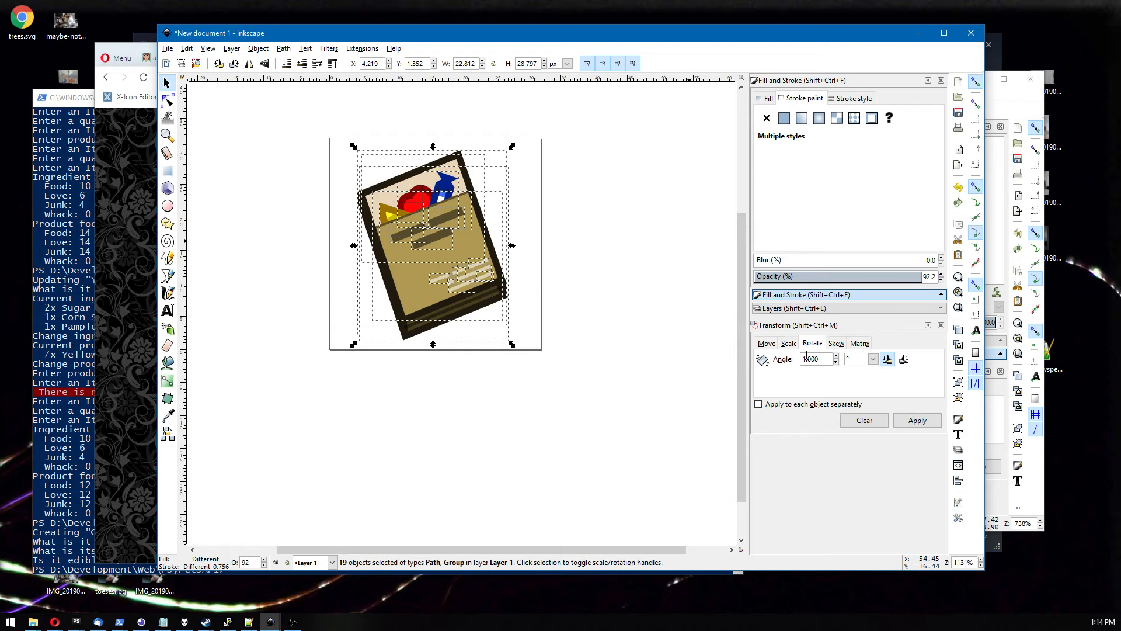
text(45)
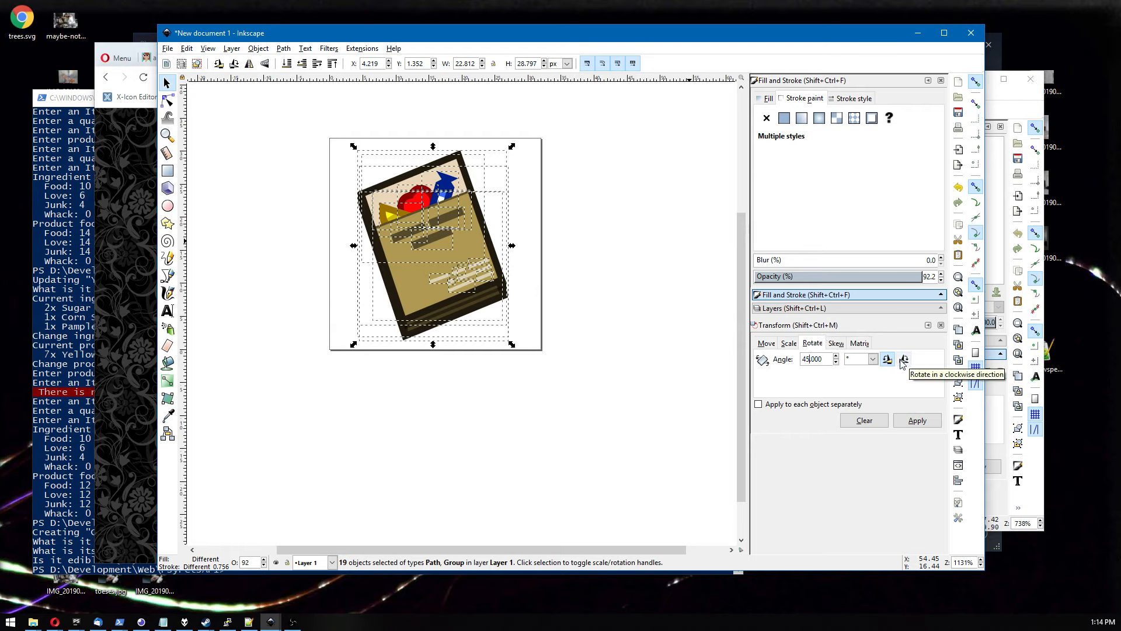
click(904, 359)
click(916, 421)
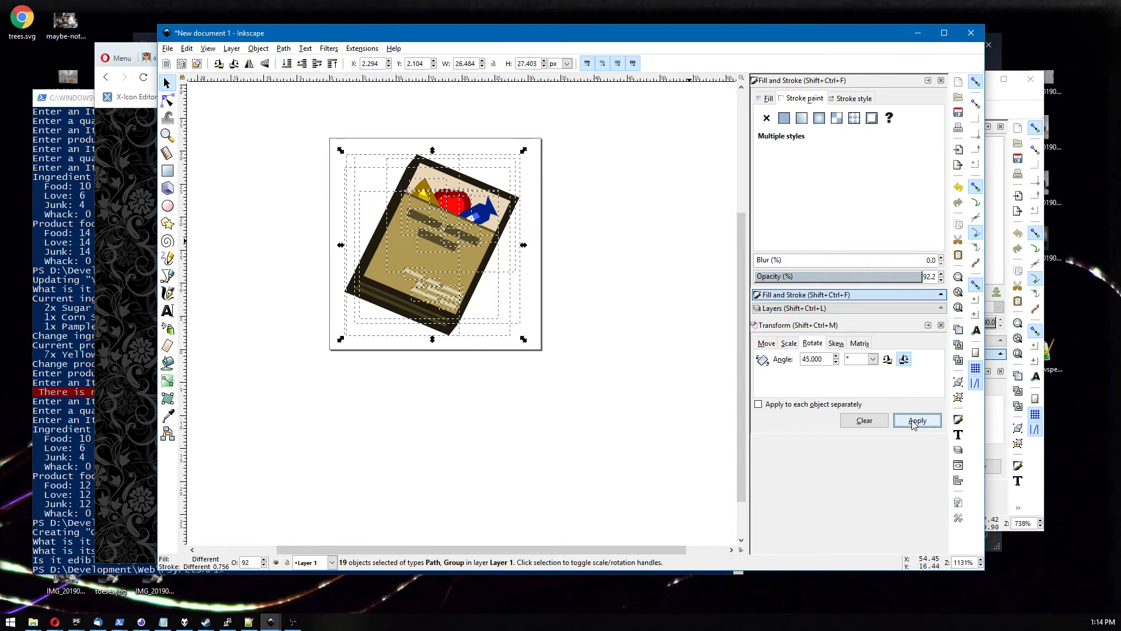
Move the book's dark back cover slightly down and right so it shows as a layer behind the panel.
click(520, 404)
scroll(493, 375, down, 1)
scroll(489, 371, down, 2)
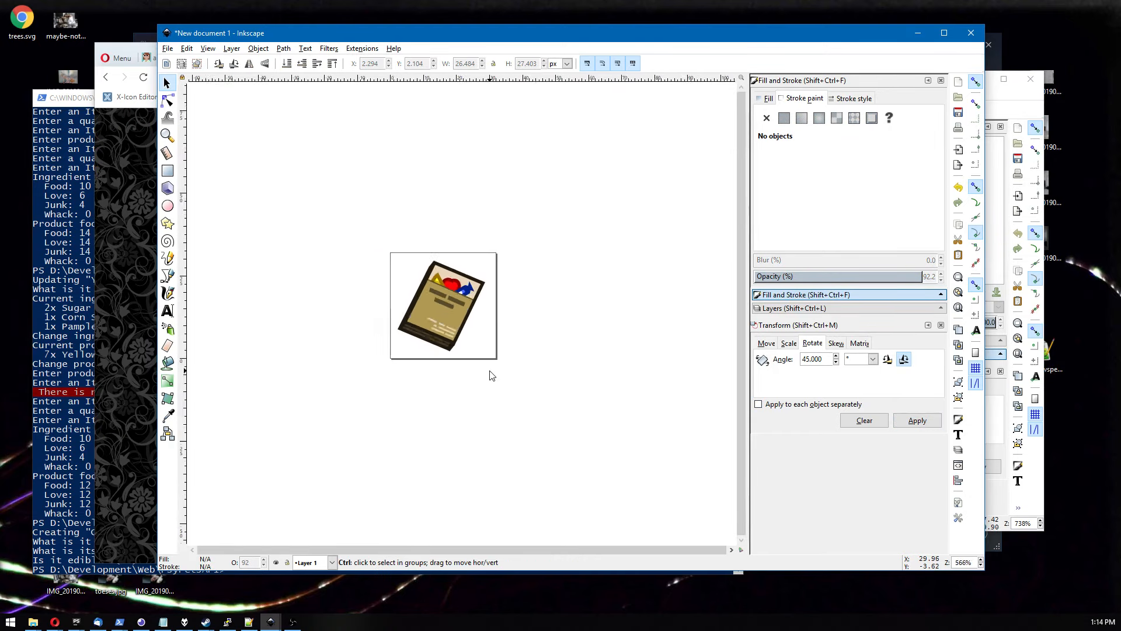
scroll(489, 371, up, 5)
drag(474, 317, 515, 389)
drag(427, 321, 476, 373)
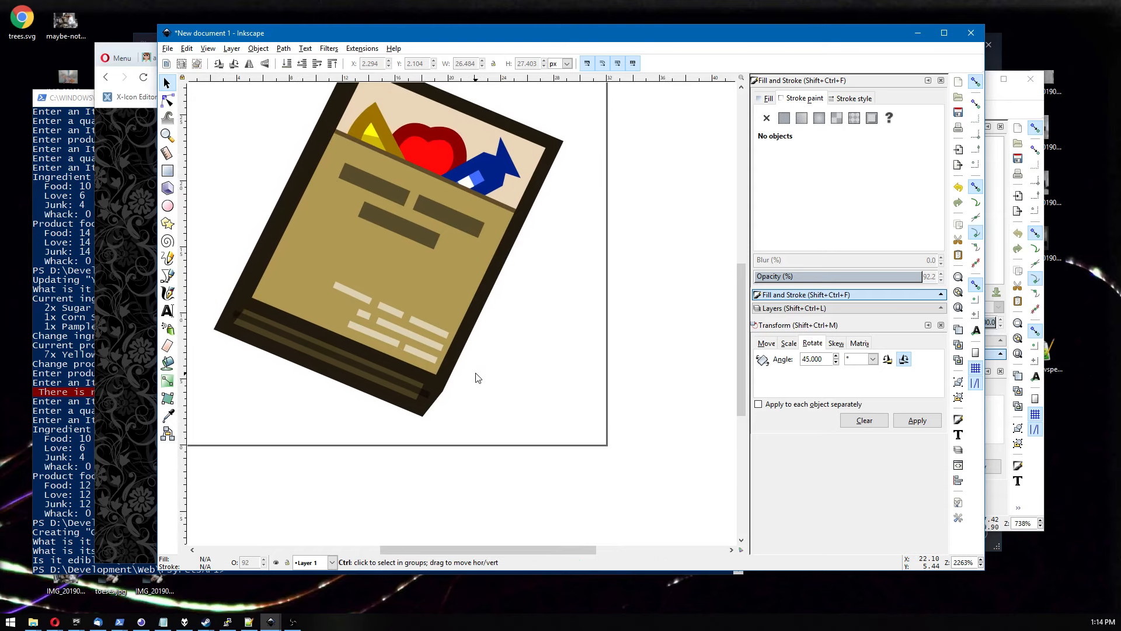
scroll(478, 378, down, 1)
key(n)
click(348, 368)
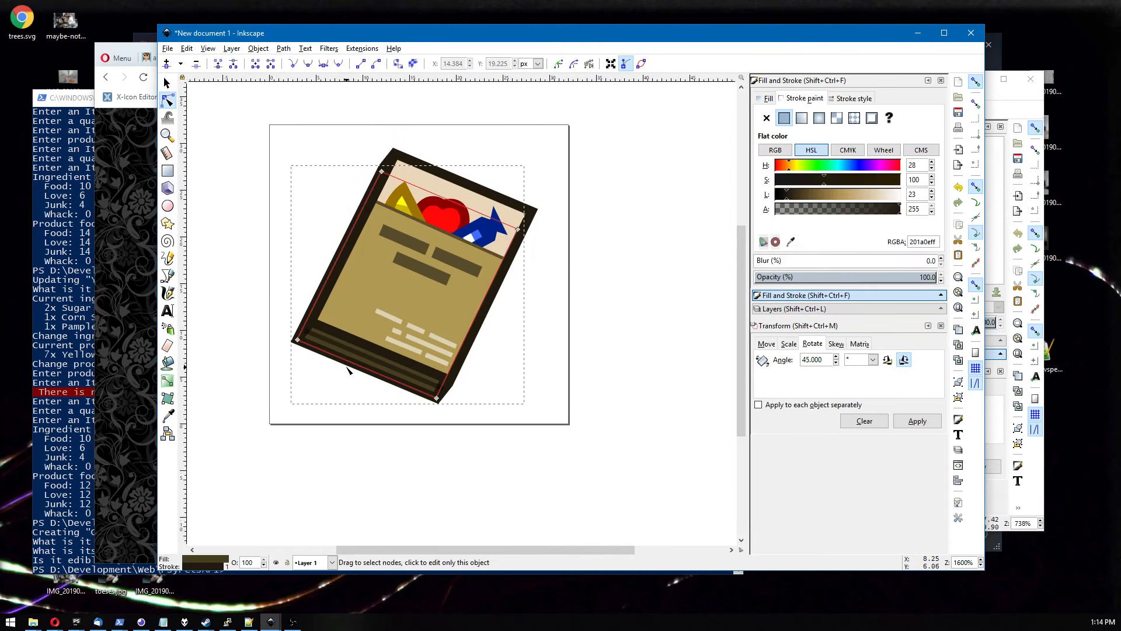
key(s)
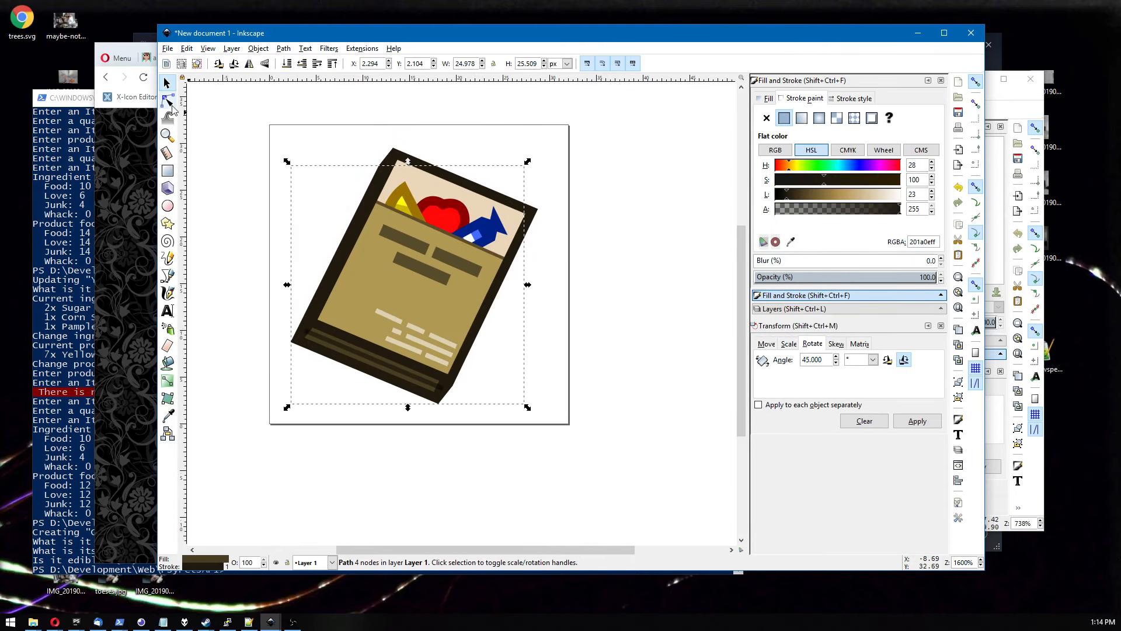
right_click(342, 354)
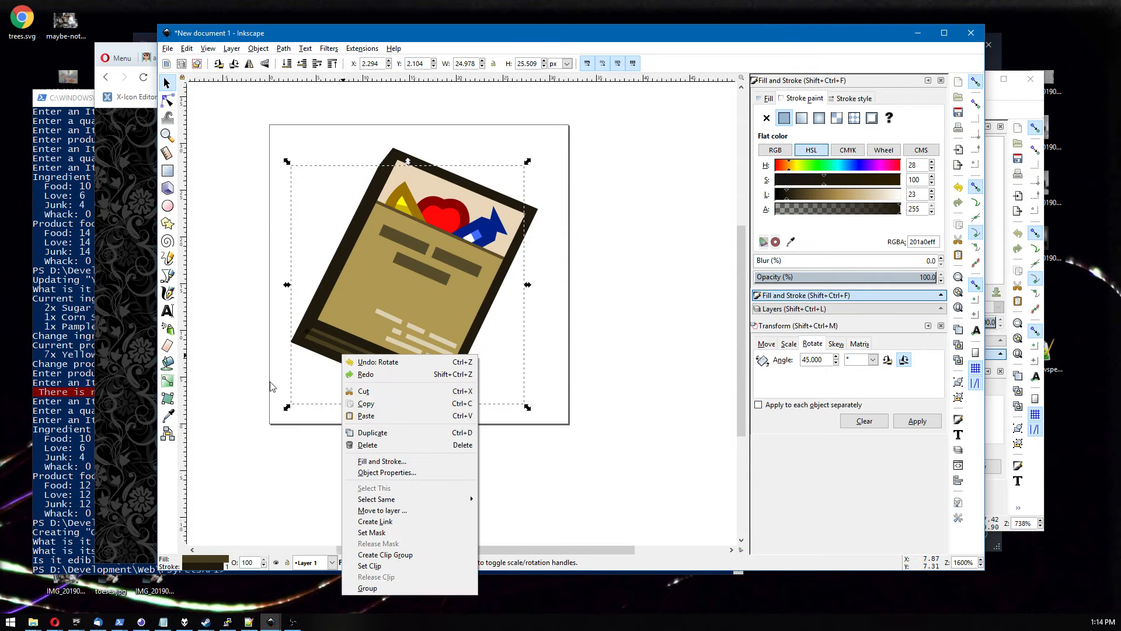
click(280, 350)
drag(322, 356, 341, 363)
click(413, 450)
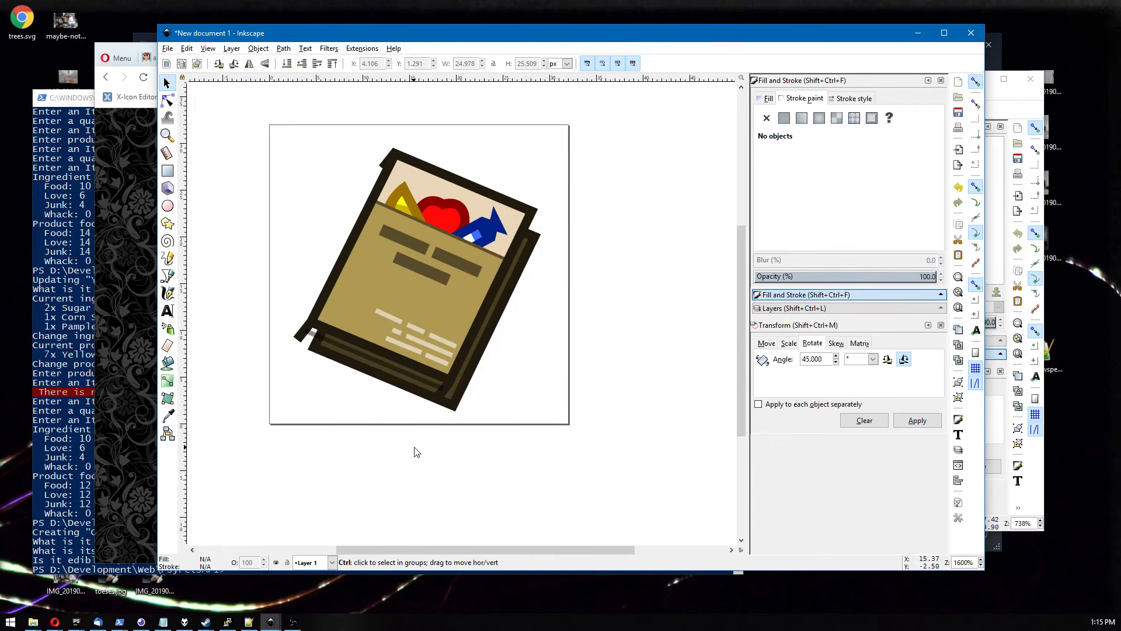
Reshape the small corner piece at the book's lower-left by moving its nodes onto the cover edge.
scroll(413, 450, up, 1)
key(n)
click(252, 294)
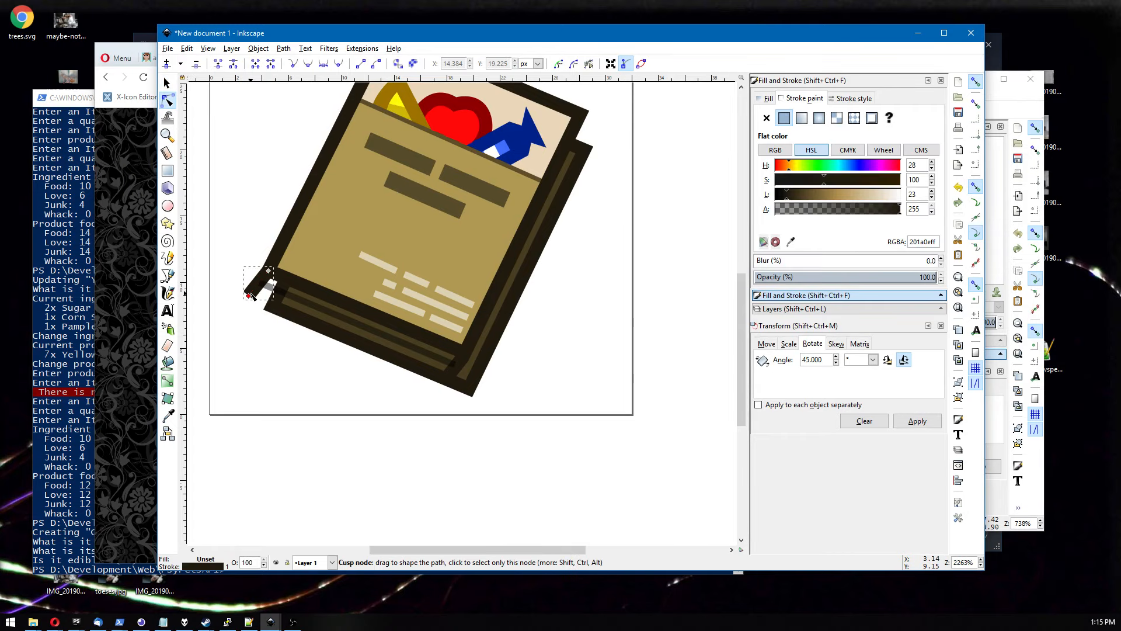
drag(251, 295, 274, 309)
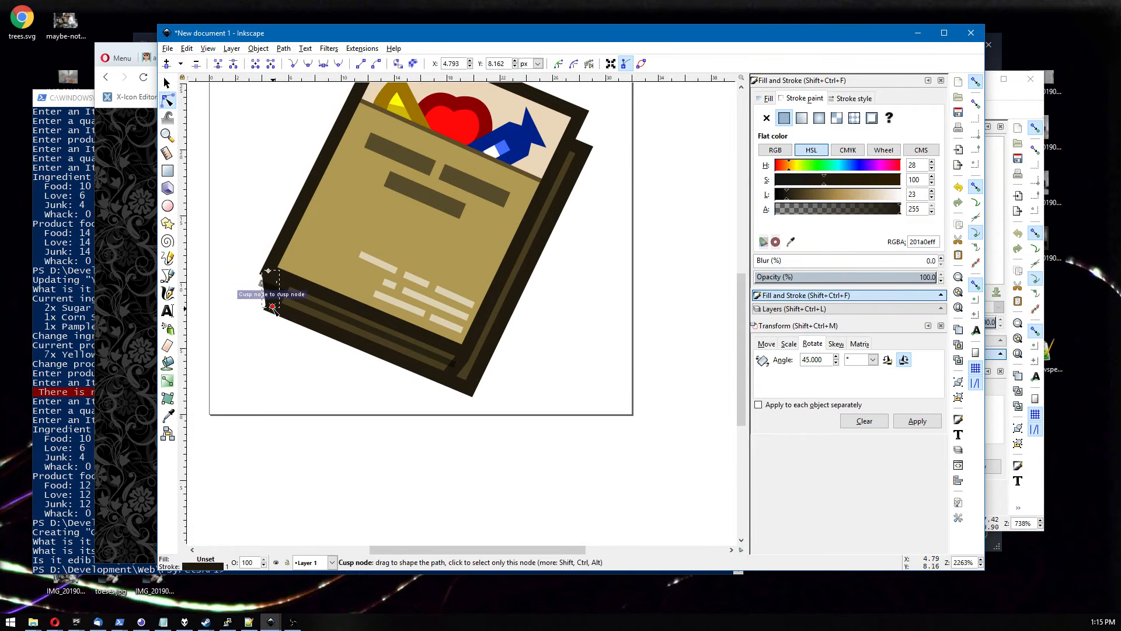
scroll(273, 311, up, 3)
scroll(270, 345, up, 1)
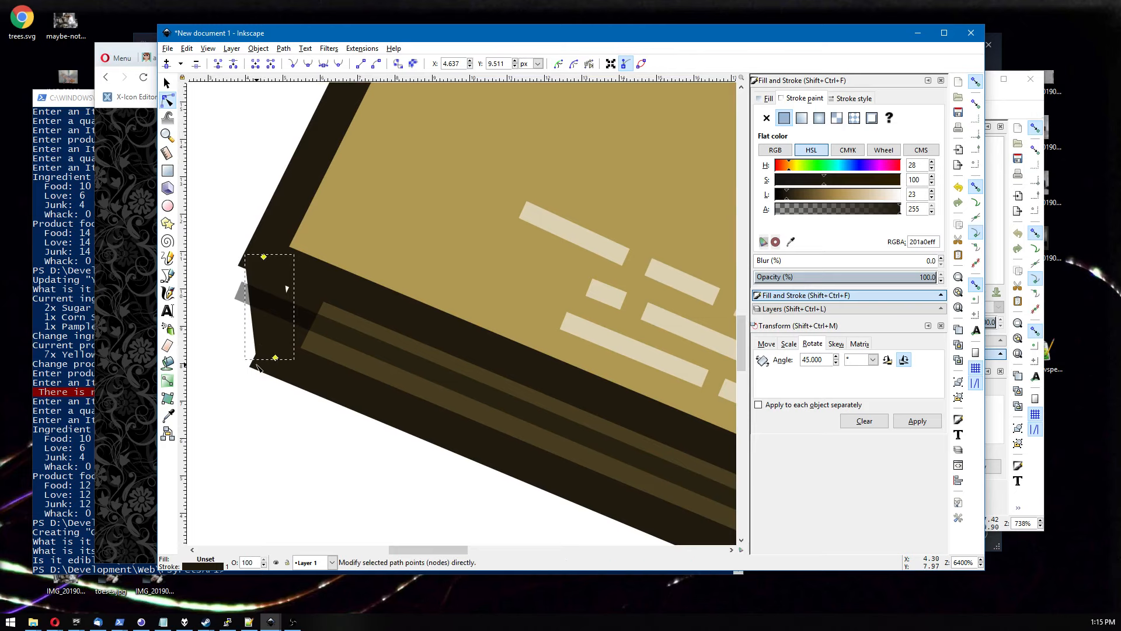
key(s)
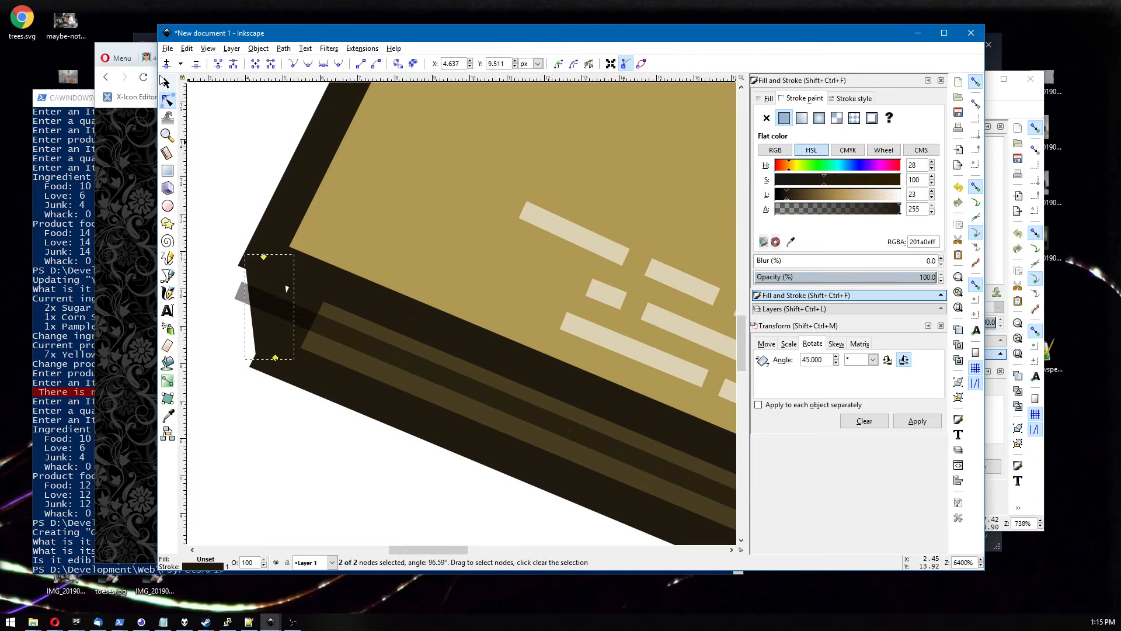
drag(275, 336, 267, 343)
key(n)
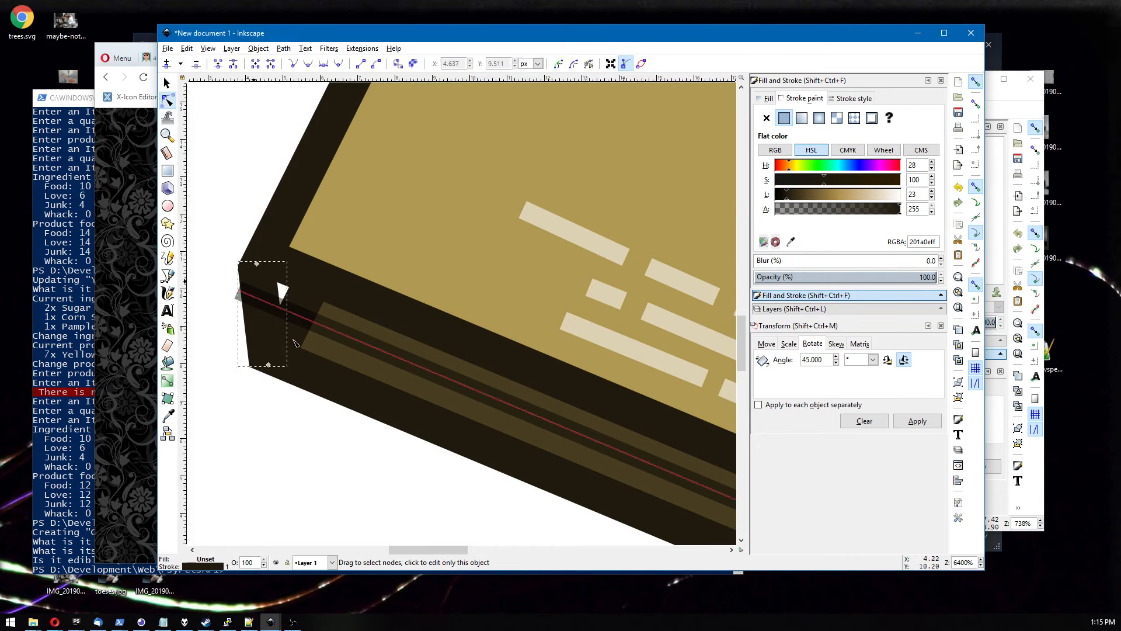
Try to move the book's top-left corner piece over to the top-right corner.
scroll(334, 354, down, 3)
scroll(334, 354, down, 1)
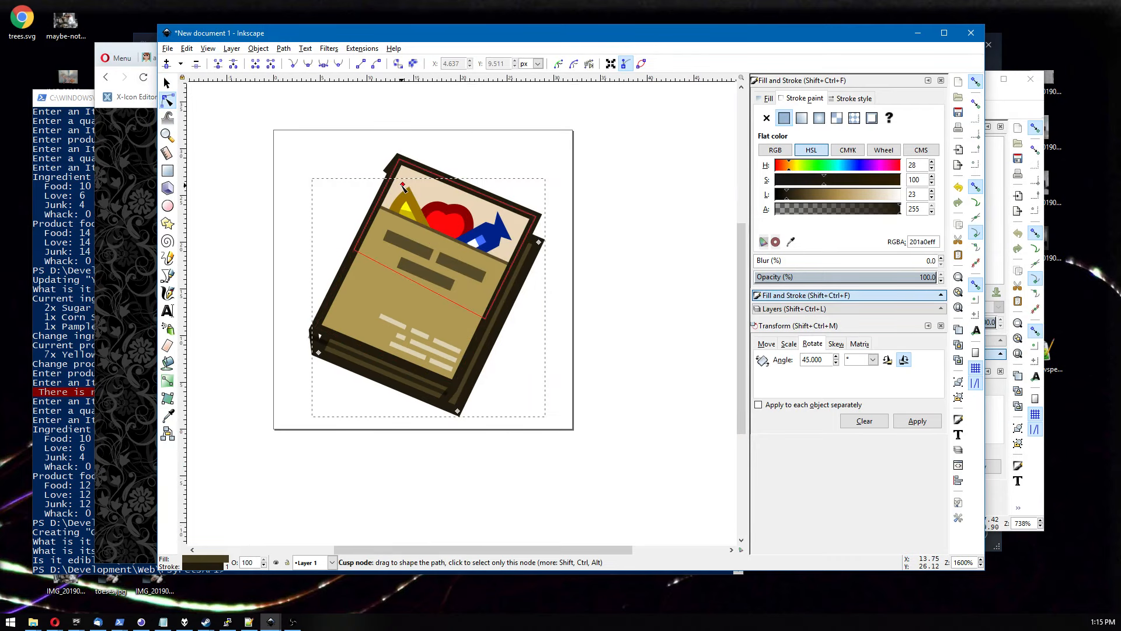
drag(558, 330, 514, 338)
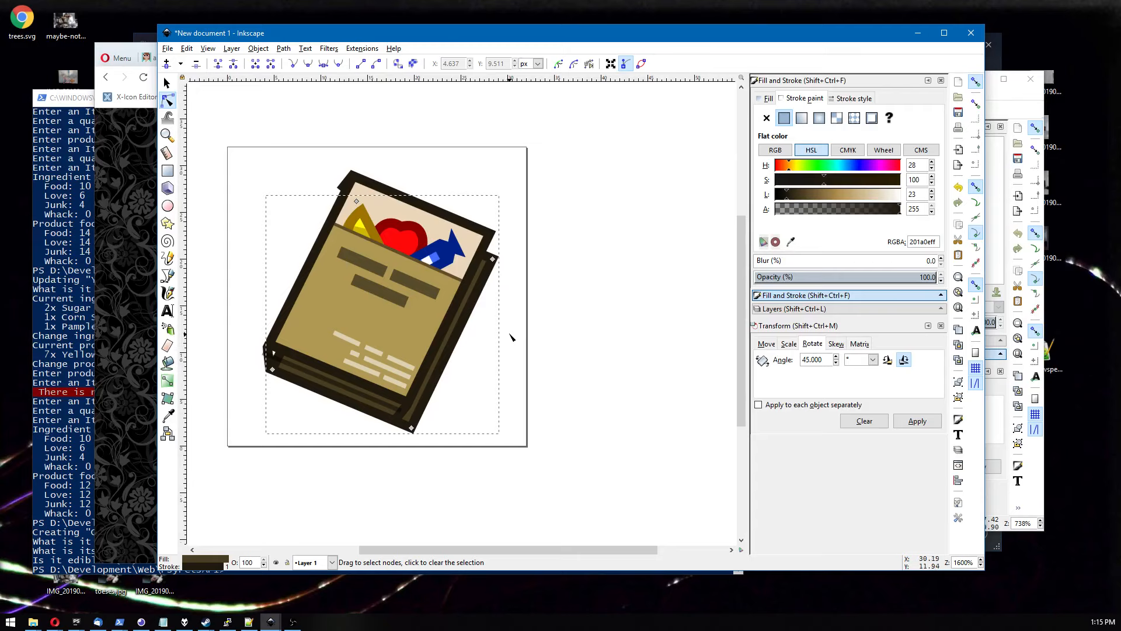
click(350, 181)
click(167, 83)
mouse_move(345, 186)
mouse_down()
mouse_move(403, 251)
mouse_move(340, 183)
mouse_move(450, 174)
mouse_move(554, 197)
mouse_move(594, 234)
mouse_up()
key(ctrl+z)
click(353, 141)
key(ctrl+z)
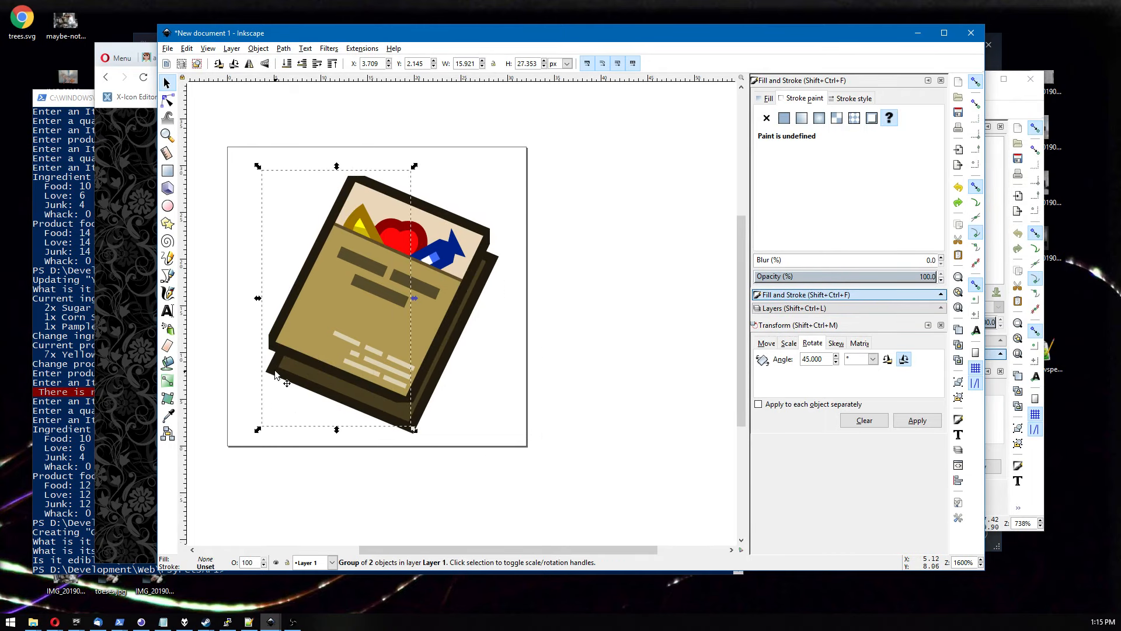
Ungroup the corner-detail groups on the book cover.
ctrl+scroll(274, 368, up, 1)
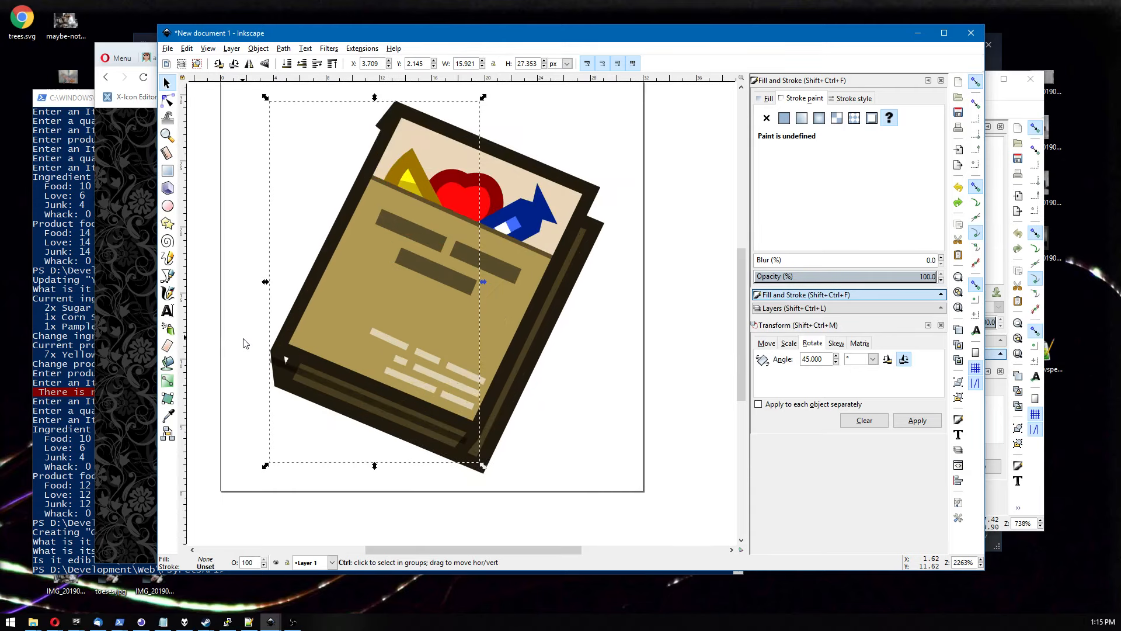
right_click(281, 373)
click(309, 604)
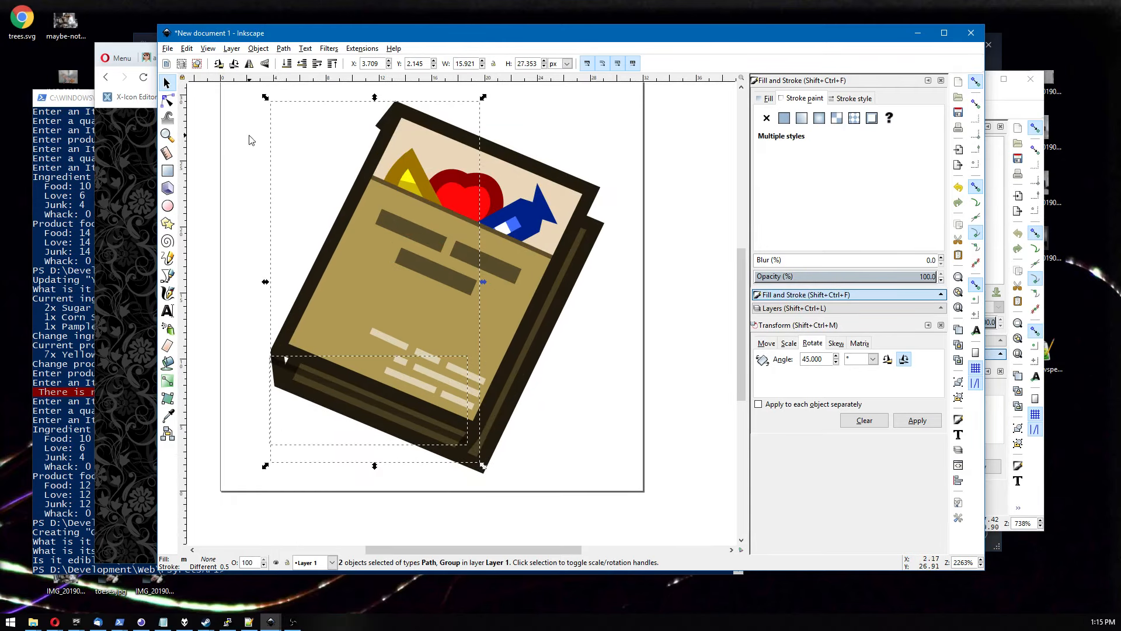
click(383, 125)
alt+click(378, 124)
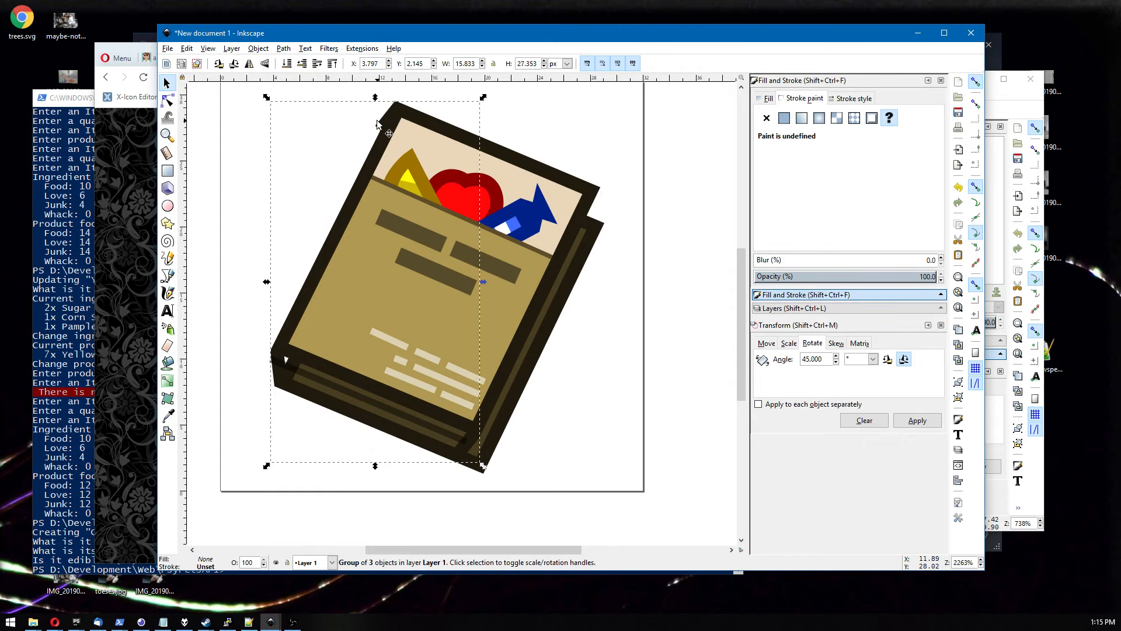
drag(290, 356, 238, 405)
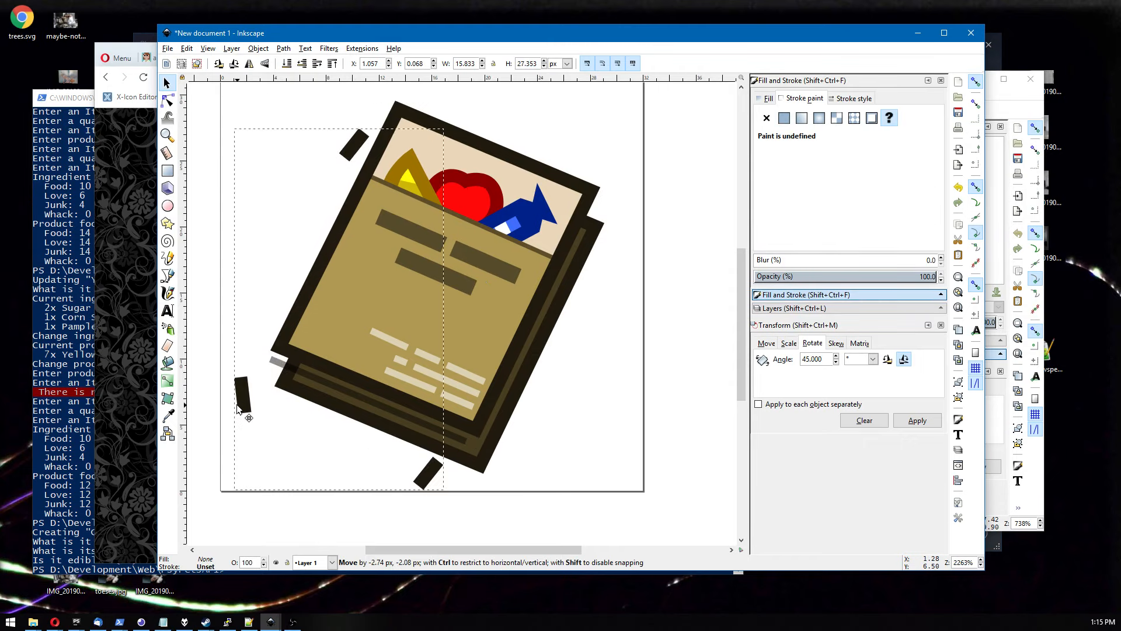
key(ctrl+z)
right_click(277, 374)
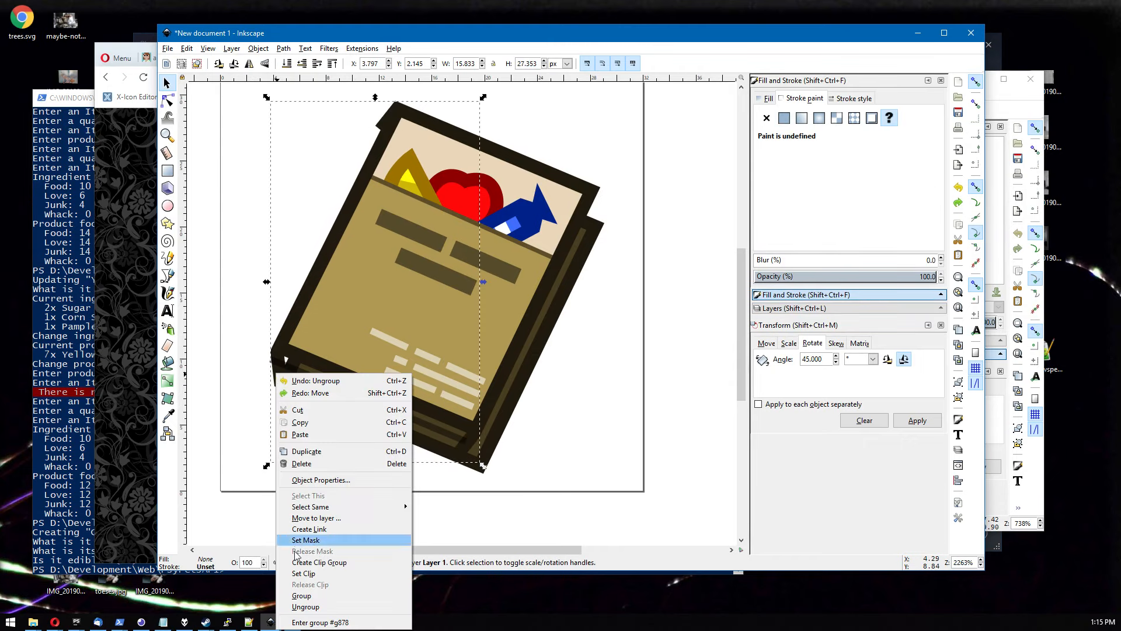
click(304, 602)
Try again to reposition the small top corner piece toward the book's top-right corner.
click(252, 451)
click(459, 449)
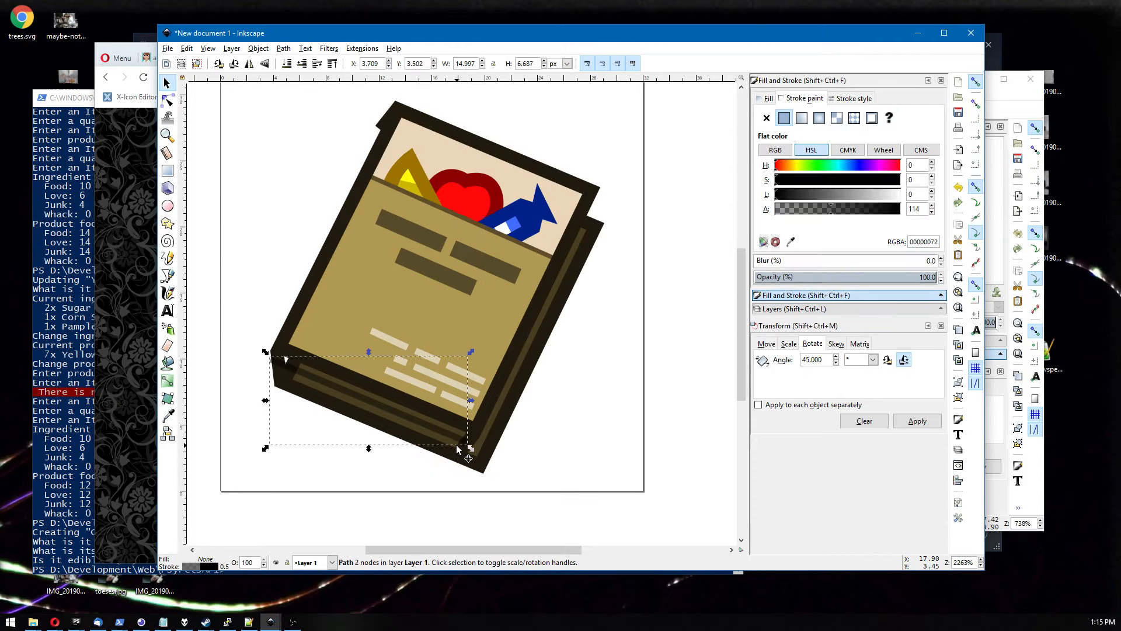
click(167, 101)
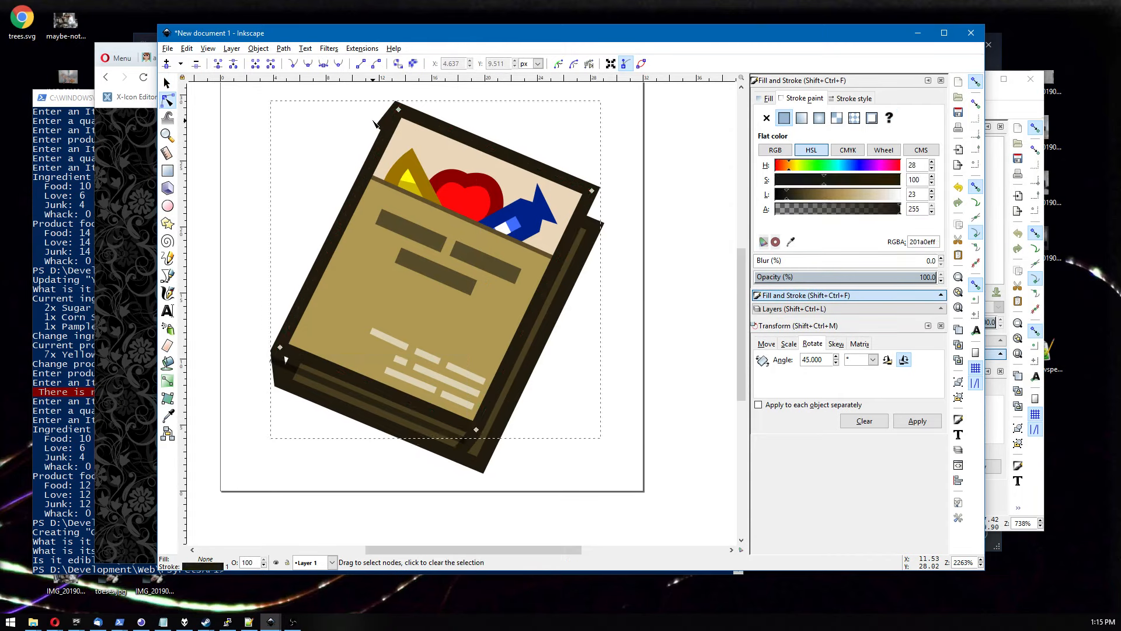
key(Escape)
click(378, 120)
key(s)
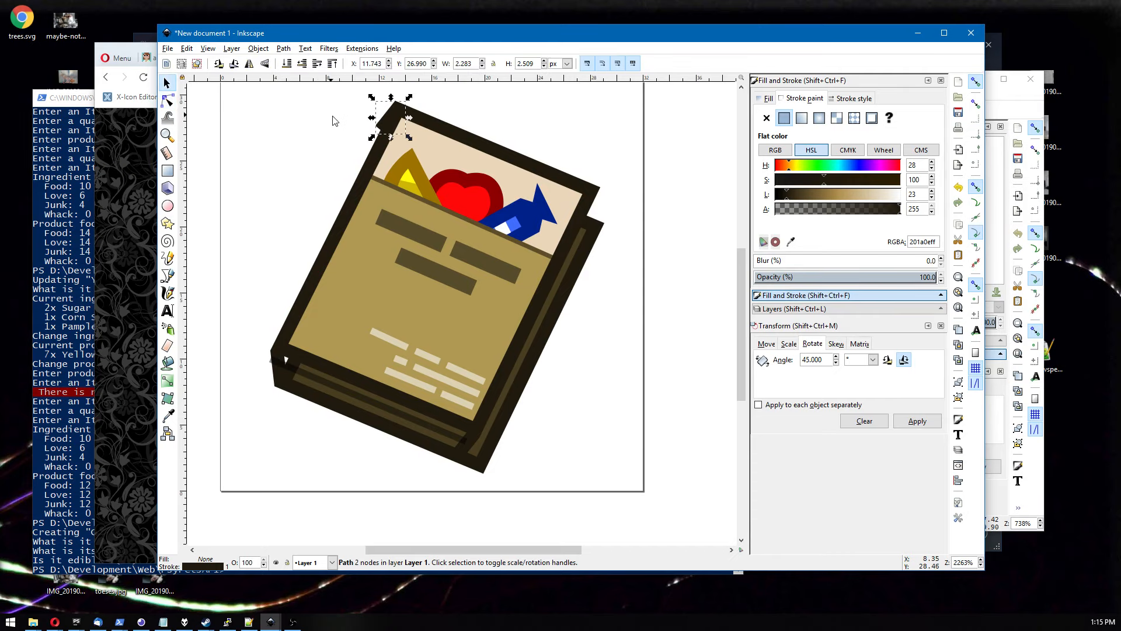
drag(381, 120, 543, 209)
key(ctrl+z)
click(296, 109)
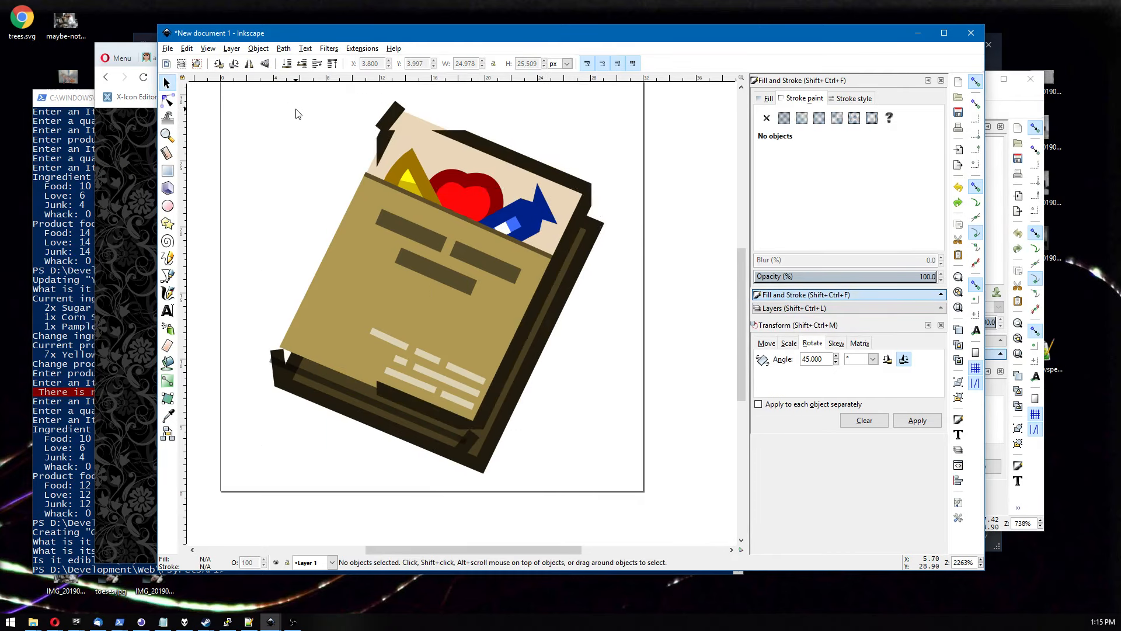
drag(400, 119, 424, 120)
key(ctrl+z)
Move the small top corner piece to the book's top-right corner.
click(253, 138)
scroll(252, 137, down, 2)
scroll(252, 138, up, 2)
mouse_move(376, 118)
mouse_down()
mouse_move(392, 155)
mouse_move(600, 217)
mouse_up()
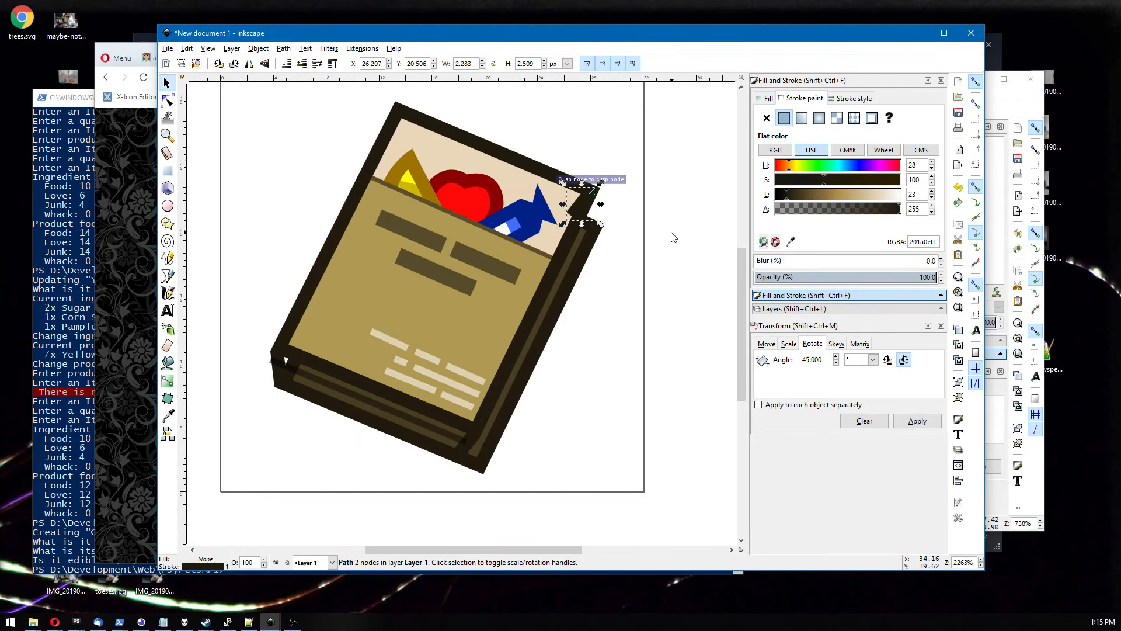
Adjust the nodes of the top-right corner piece so it fits the cover's edge.
drag(671, 237, 491, 237)
scroll(491, 238, up, 3)
drag(416, 188, 515, 229)
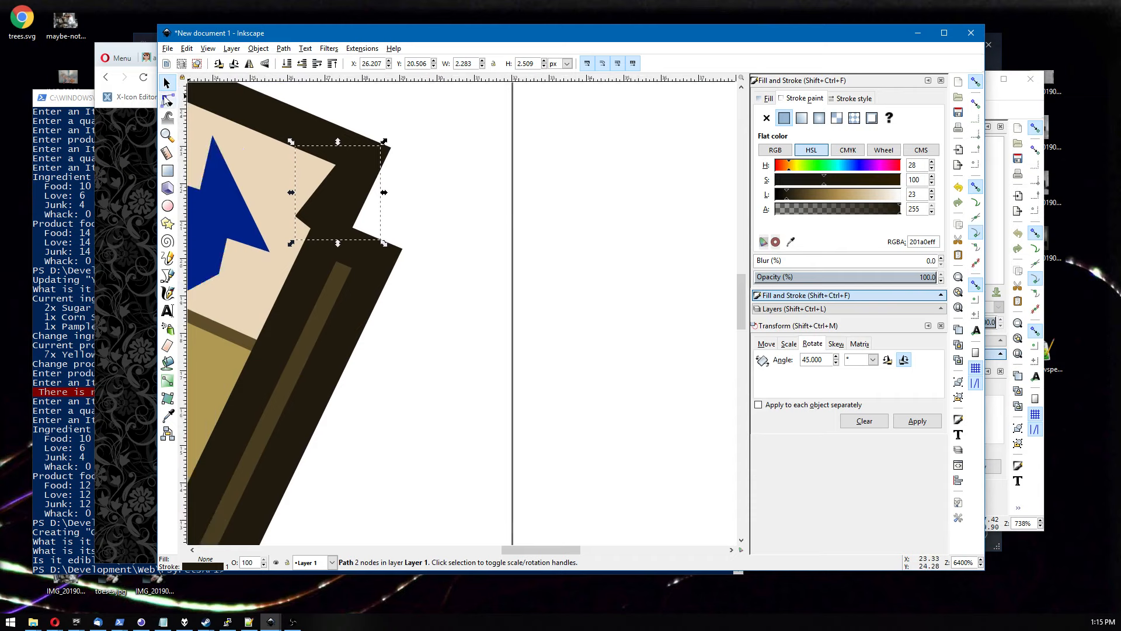
click(168, 100)
drag(308, 229, 384, 252)
scroll(418, 199, up, 2)
drag(433, 167, 420, 233)
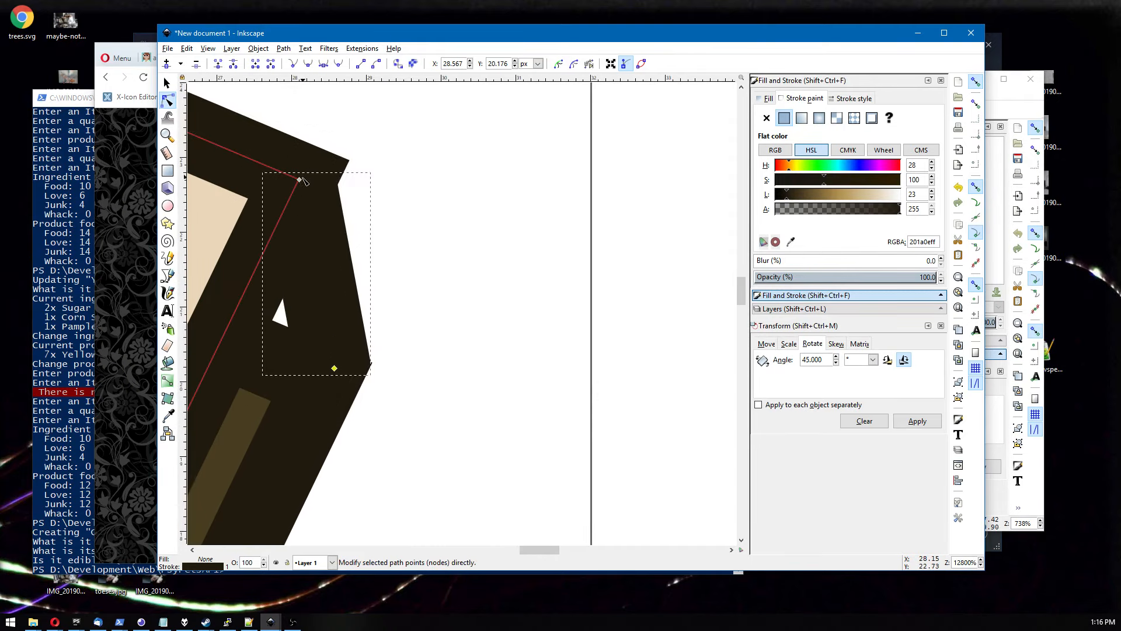
drag(299, 179, 313, 166)
key(ctrl+z)
Reshape the small corner piece at the book's bottom-right corner by moving its nodes to fit the cover edge.
scroll(483, 259, down, 5)
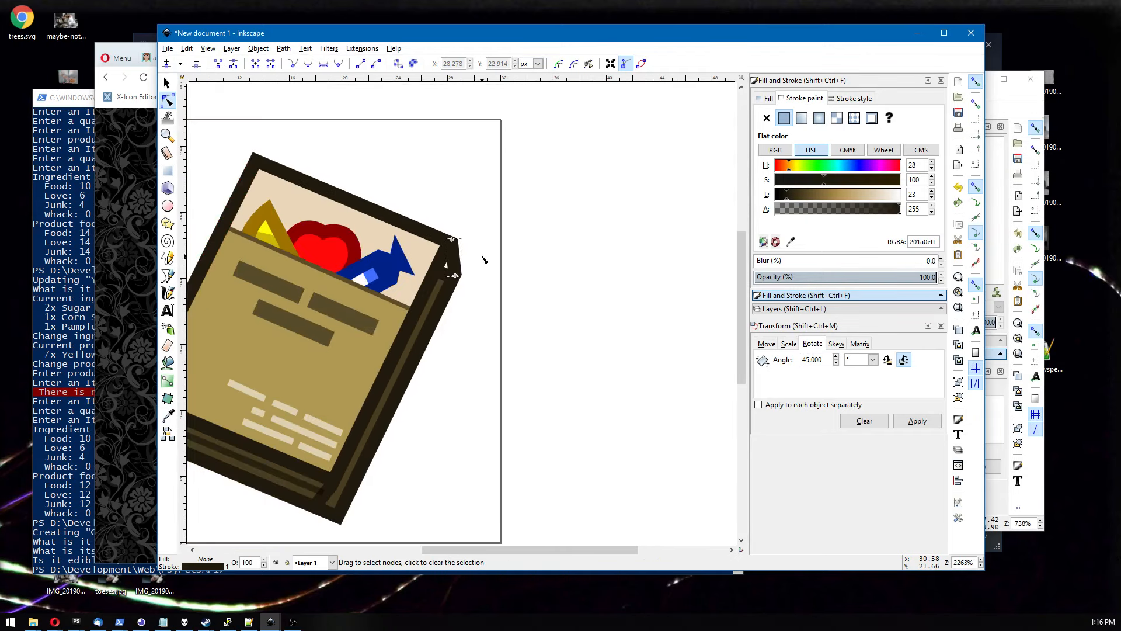
scroll(483, 258, down, 1)
drag(480, 306, 512, 207)
scroll(479, 303, up, 1)
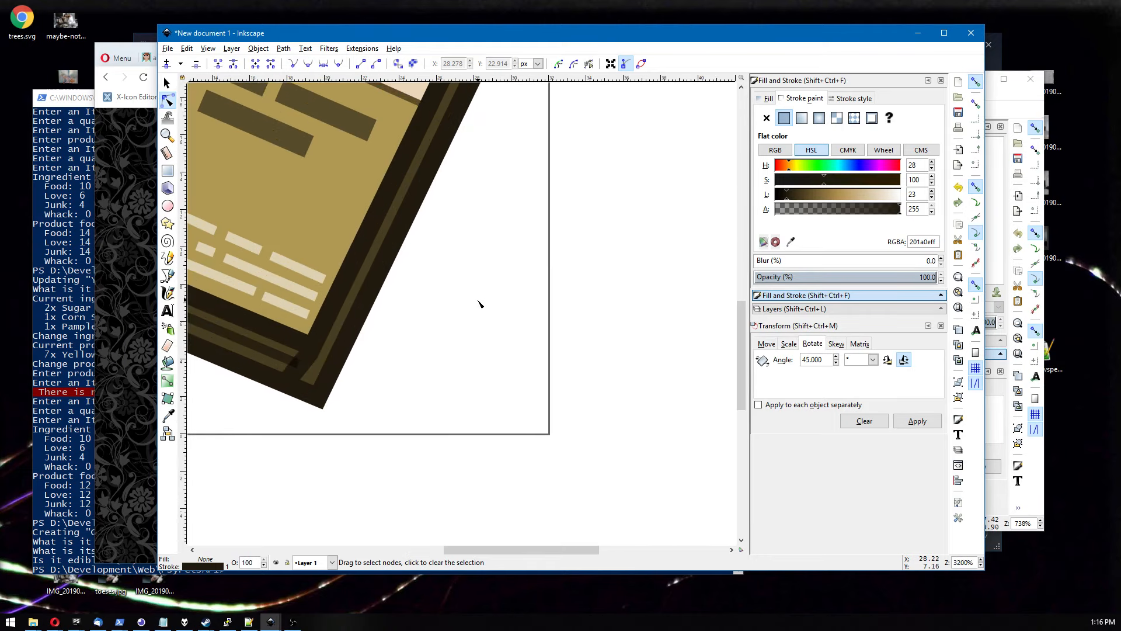
scroll(401, 376, up, 1)
click(386, 347)
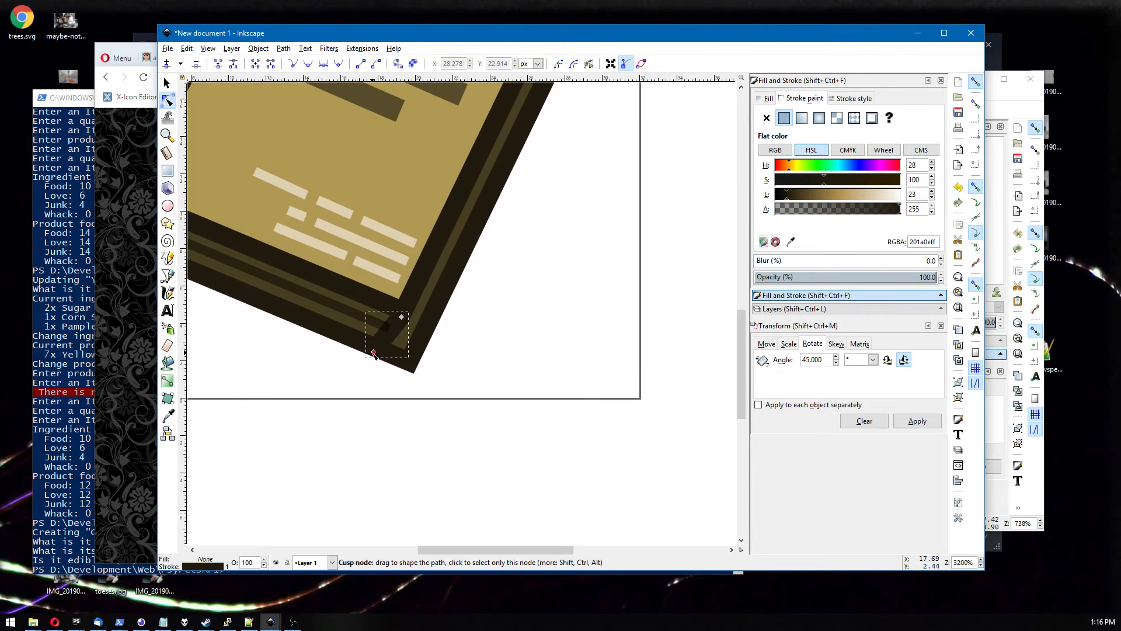
drag(373, 352, 409, 361)
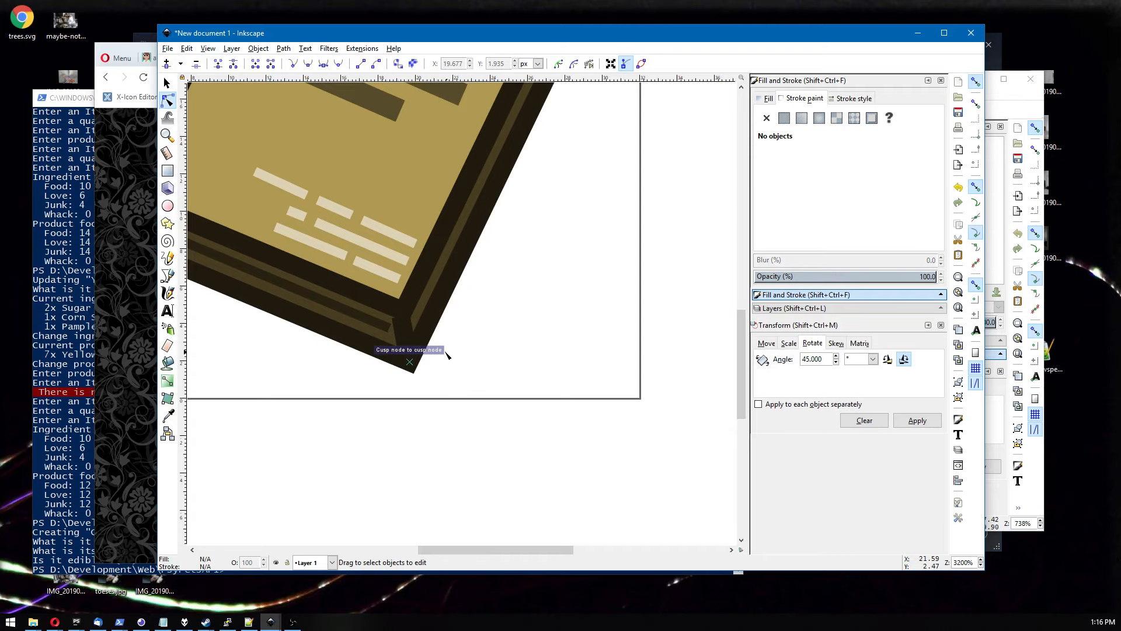
drag(401, 317, 403, 312)
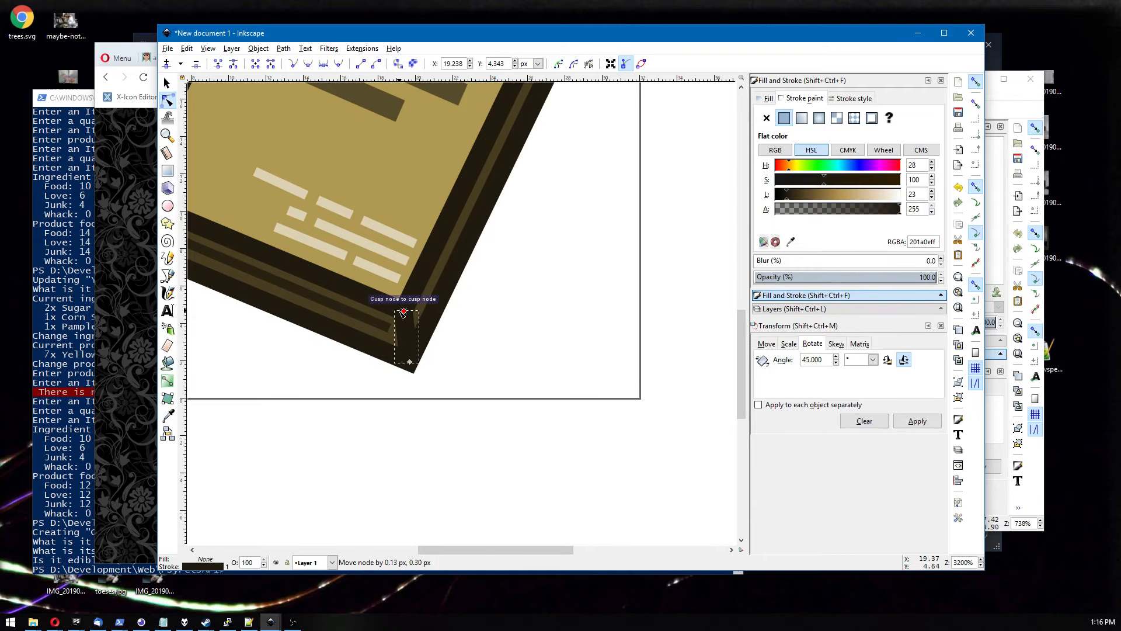
click(473, 330)
Nudge the semi-transparent dark line along the book's lower edge slightly to the right.
scroll(464, 349, down, 3)
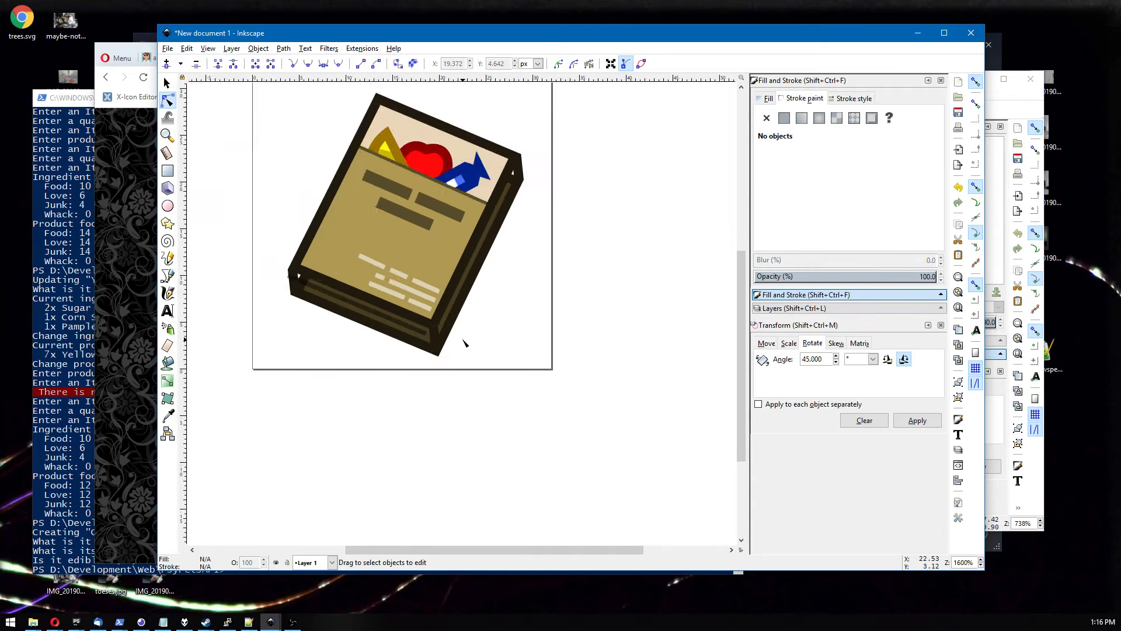
scroll(463, 345, up, 2)
click(234, 259)
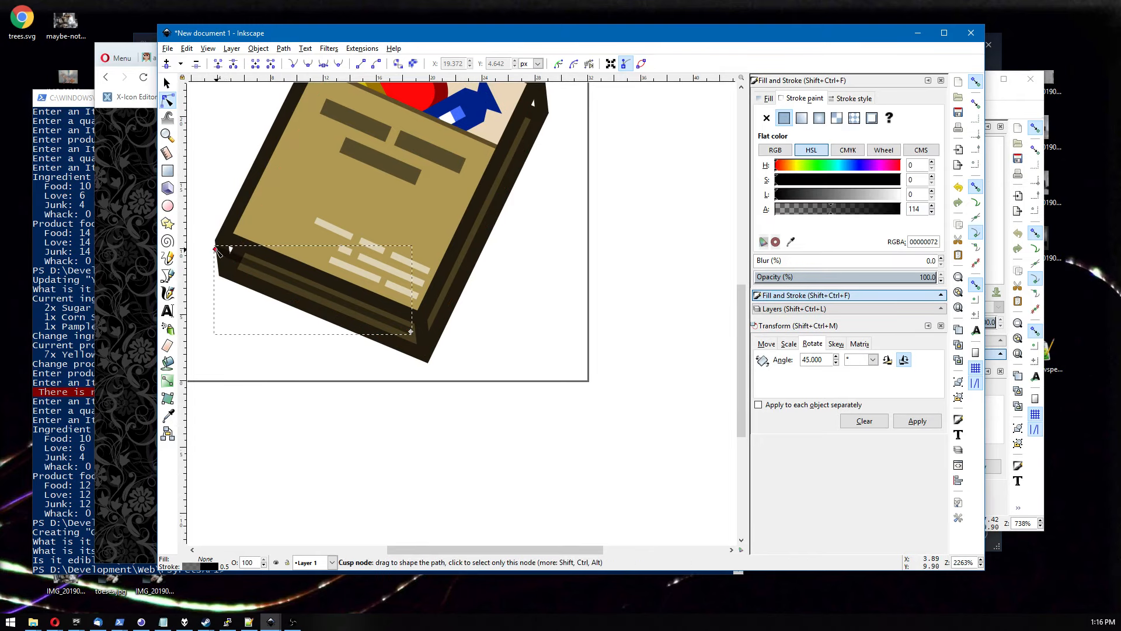
click(167, 83)
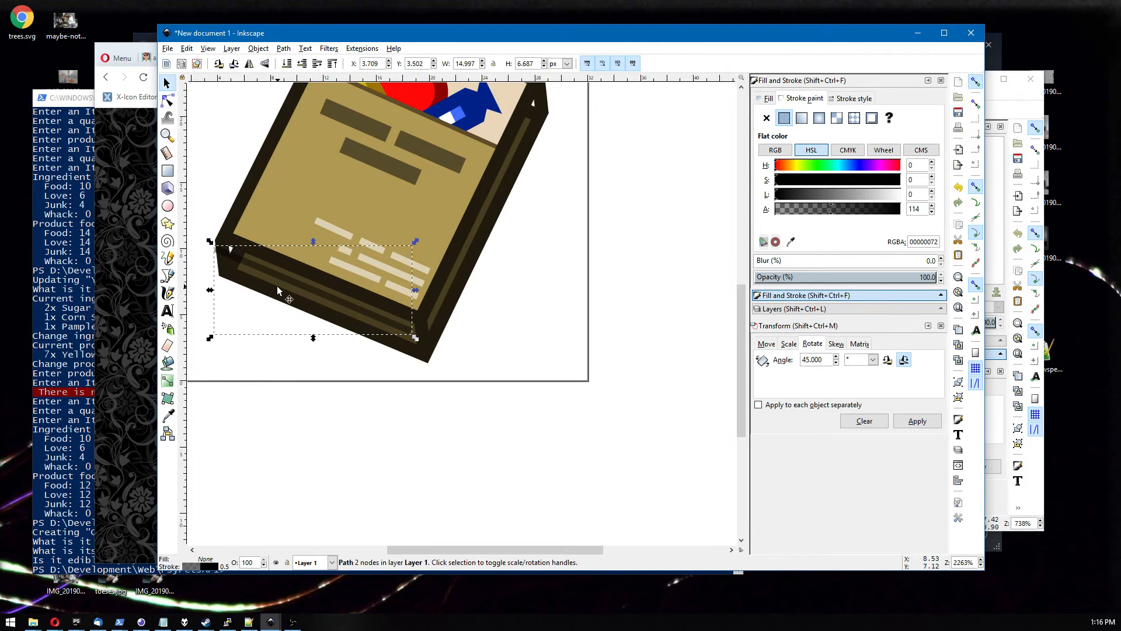
drag(284, 278, 293, 279)
click(250, 395)
Reshape the dark lower cover path, moving its top node to the left edge and raising its right-side nodes.
scroll(271, 259, up, 3)
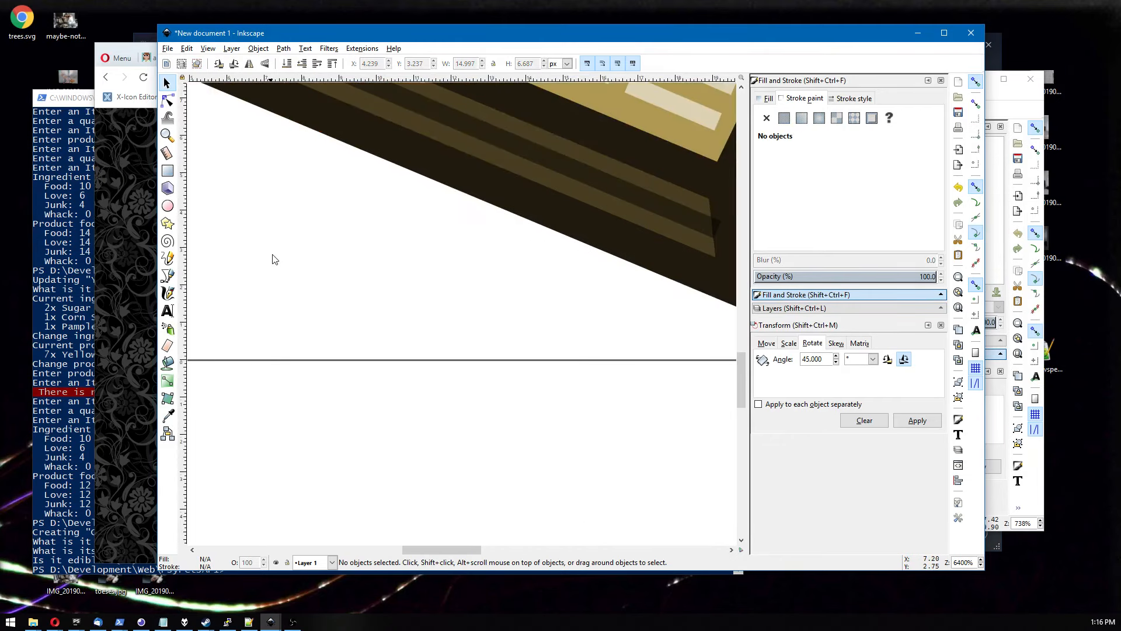
drag(266, 349, 382, 415)
click(168, 100)
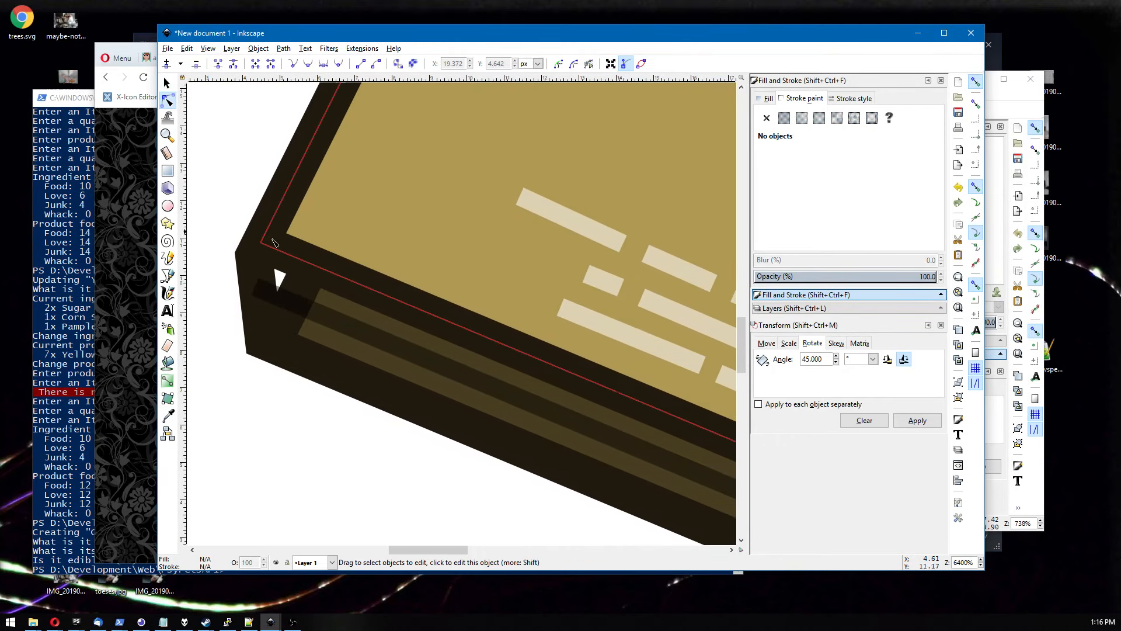
click(304, 292)
scroll(304, 292, down, 6)
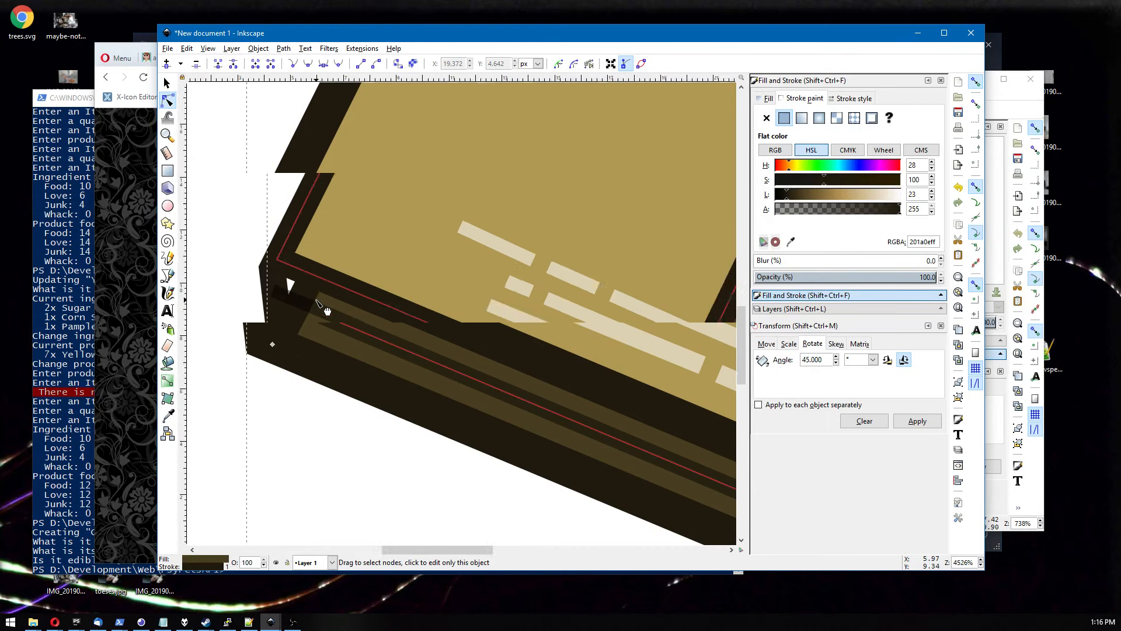
scroll(313, 346, up, 2)
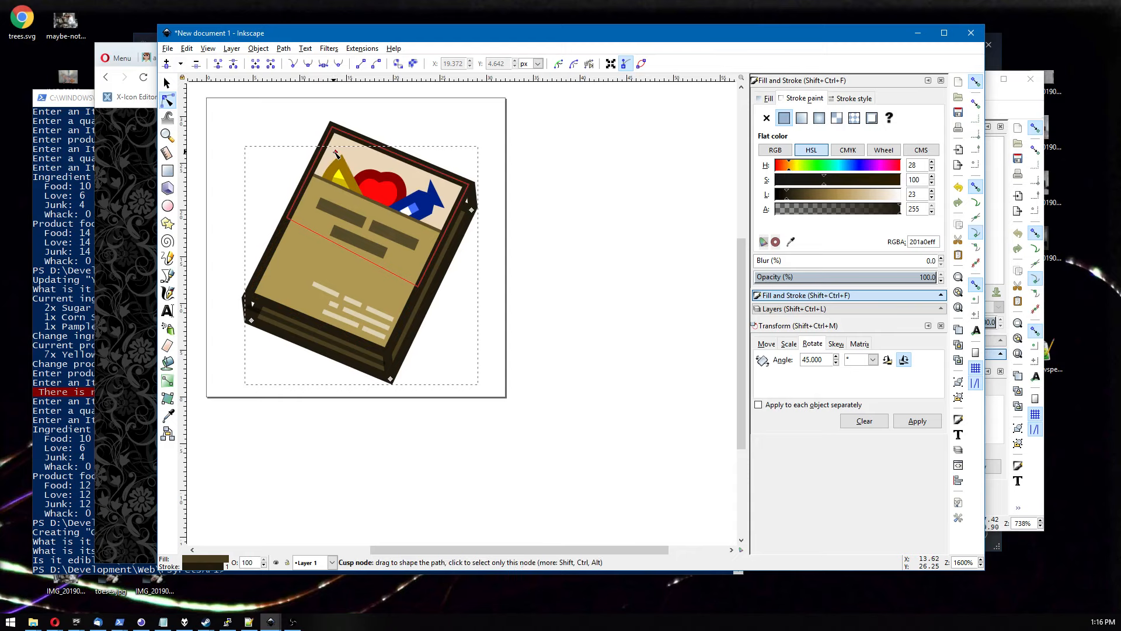
drag(333, 156, 247, 298)
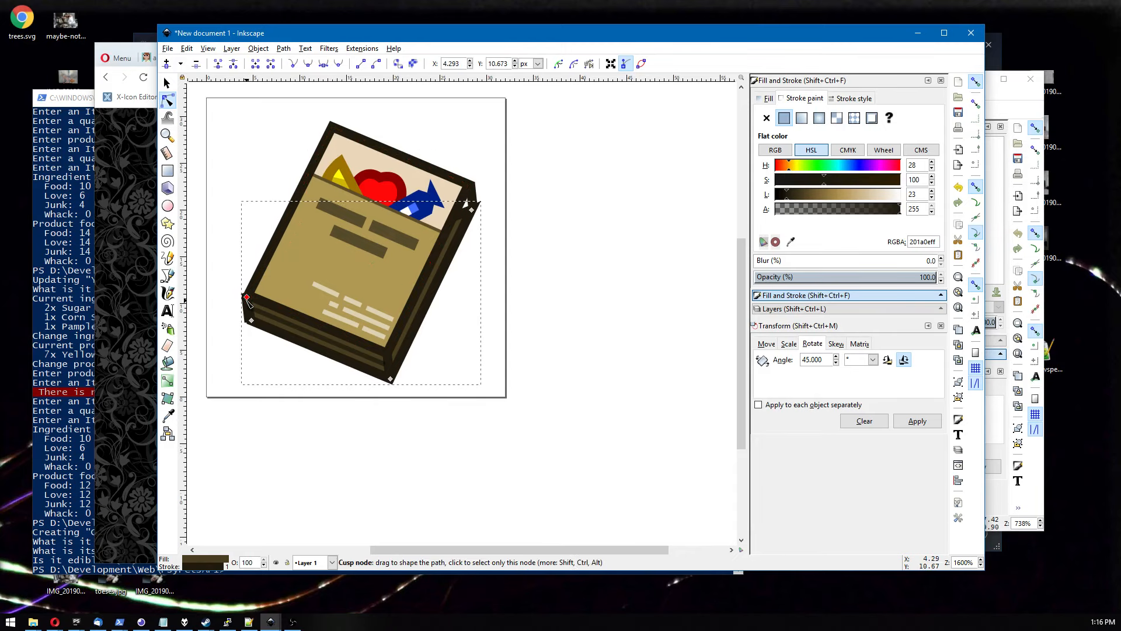
shift+click(472, 208)
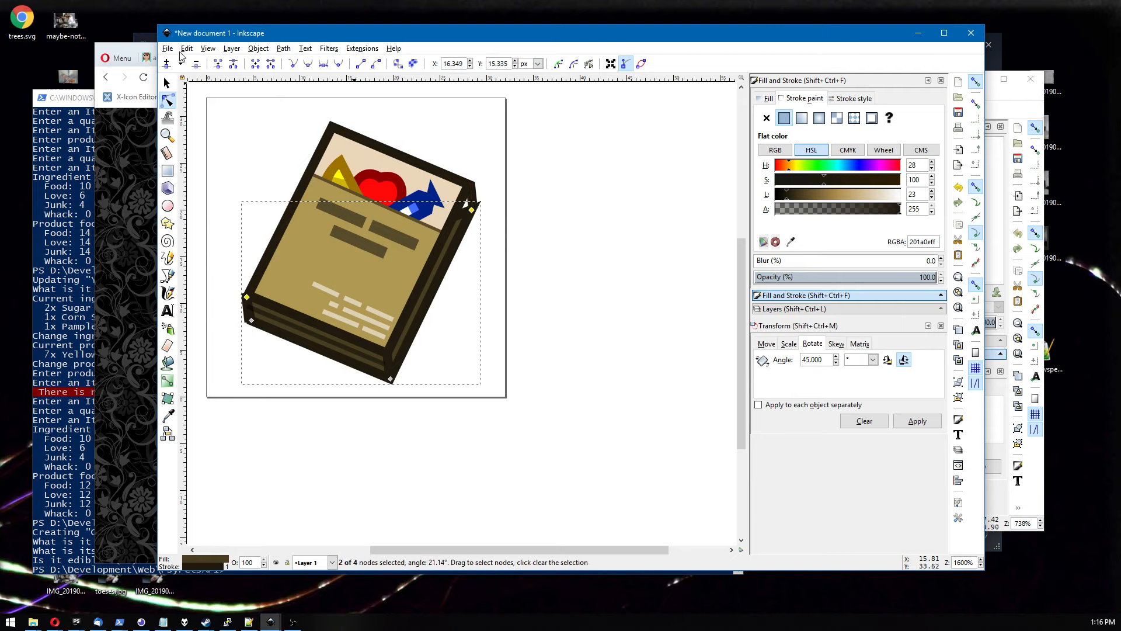
drag(467, 203, 470, 183)
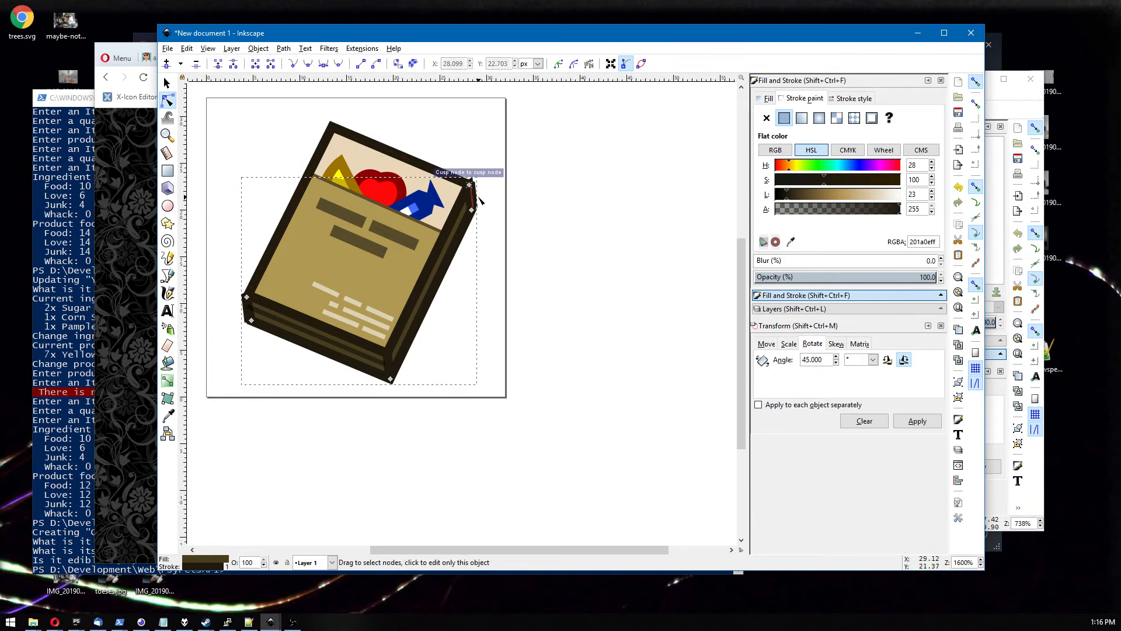
click(167, 83)
key(Escape)
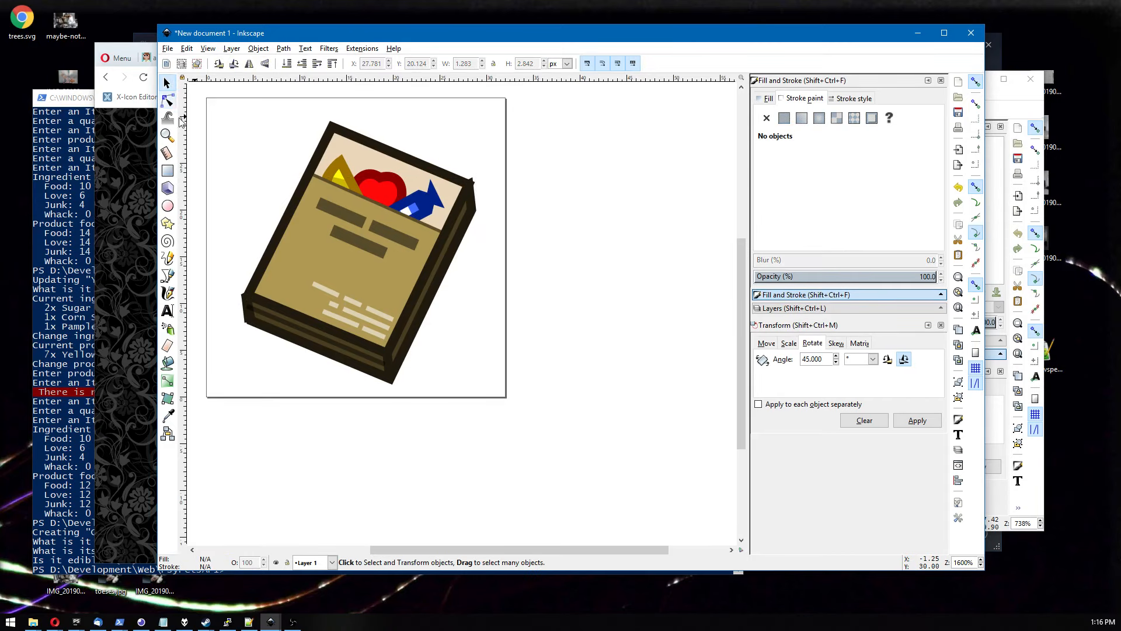
Adjust the nodes of the book's outer path at its top-right and lower-left corners to fit the cover.
click(246, 316)
click(242, 346)
click(167, 100)
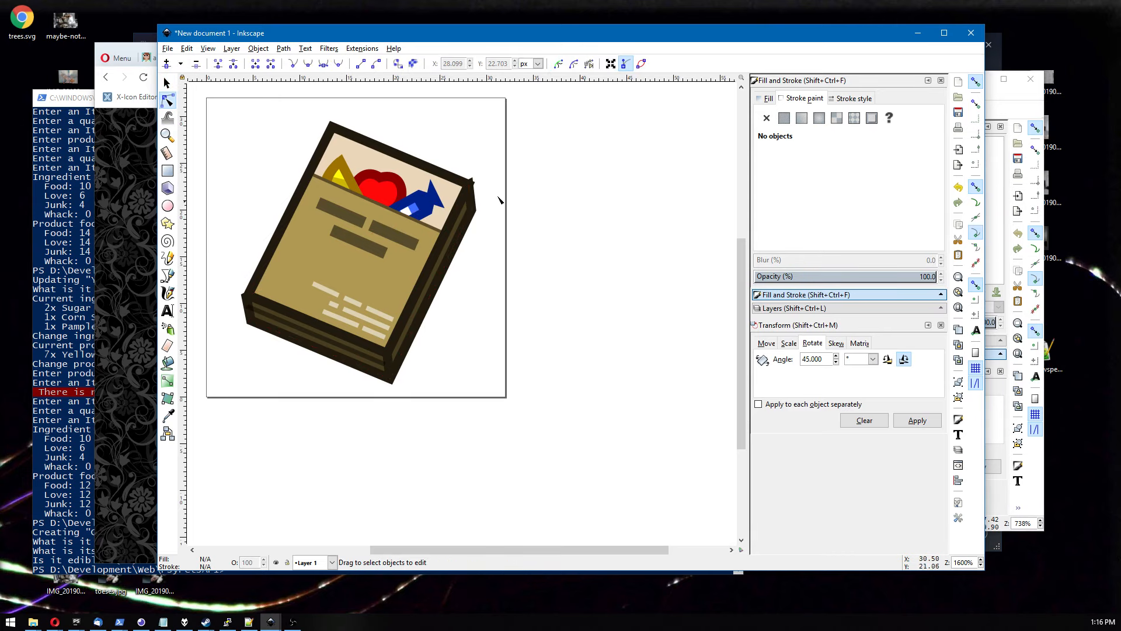
scroll(501, 195, up, 4)
click(378, 152)
drag(378, 153, 385, 170)
drag(386, 173, 387, 170)
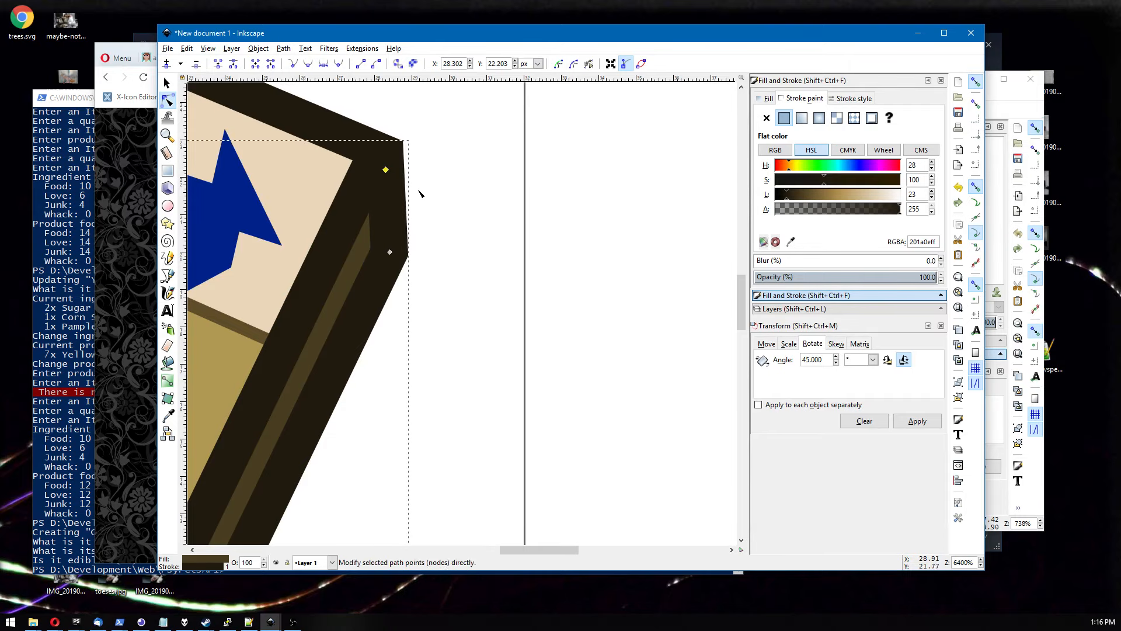
scroll(440, 206, down, 6)
scroll(440, 308, up, 5)
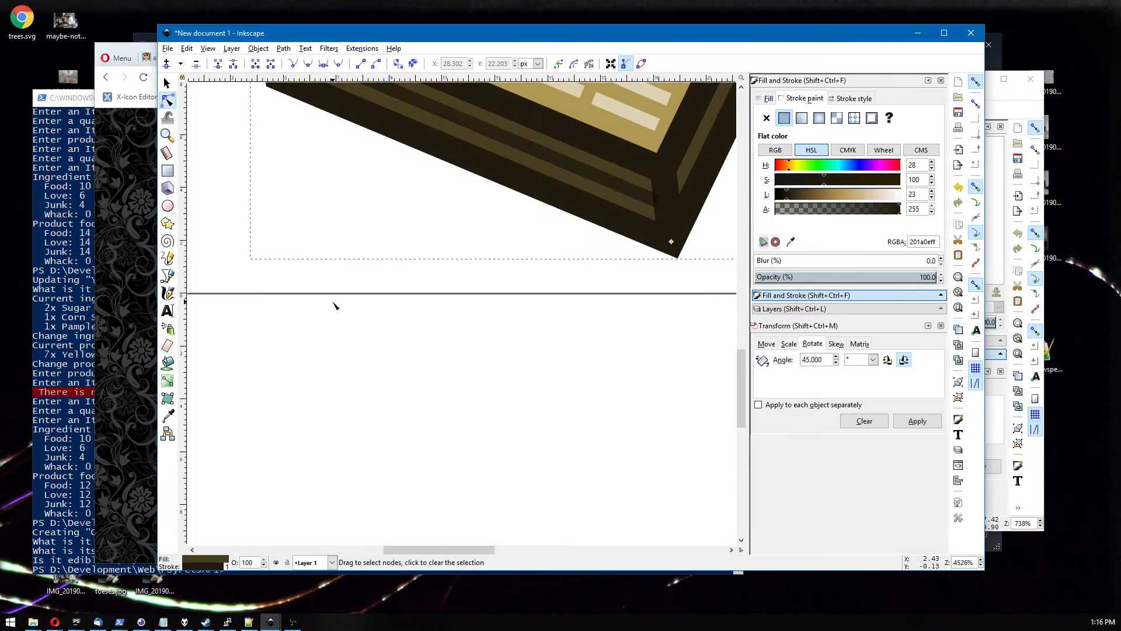
click(292, 219)
mouse_move(293, 219)
mouse_down()
mouse_move(291, 202)
mouse_move(295, 228)
mouse_up()
scroll(257, 234, down, 3)
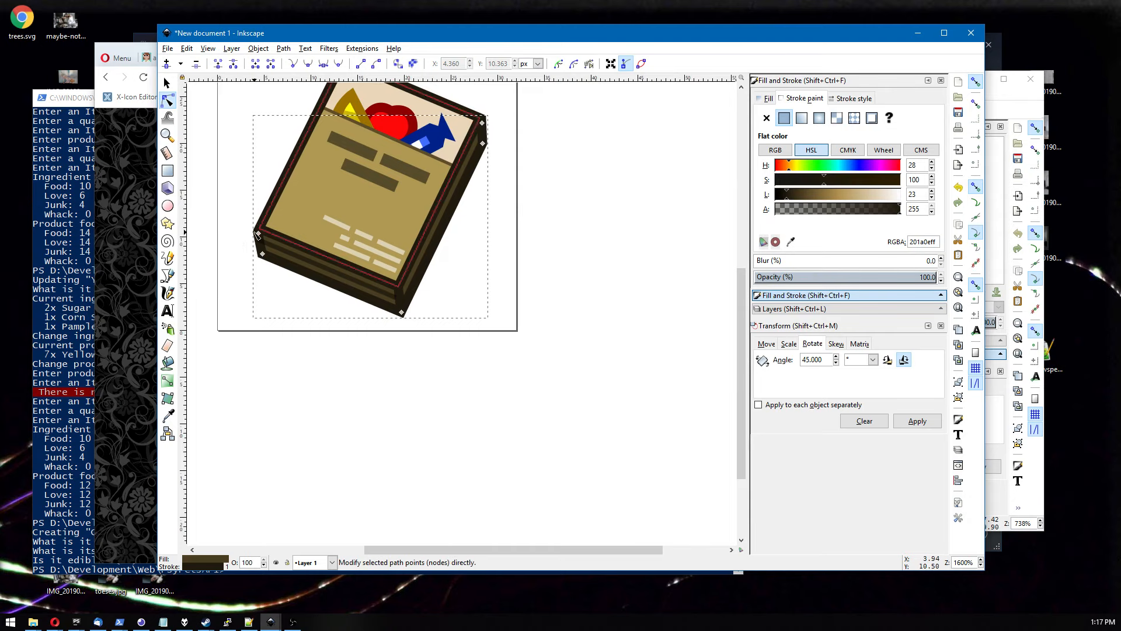
Add a node to the book's outer path and move a node up toward the cover's top edge.
click(259, 233)
shift+click(482, 123)
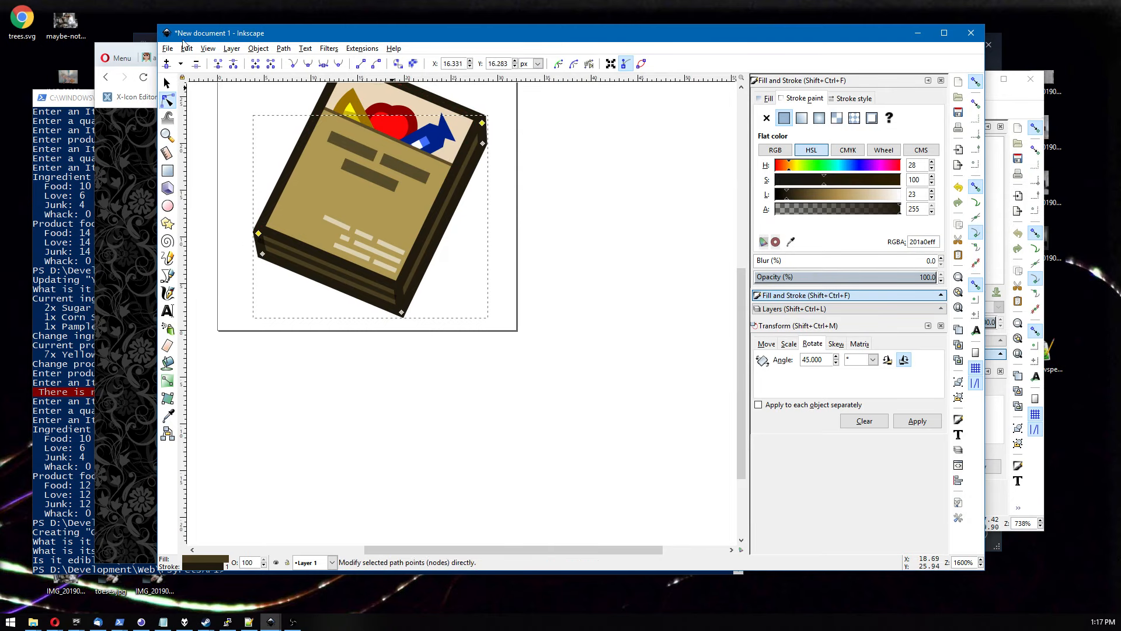
click(167, 64)
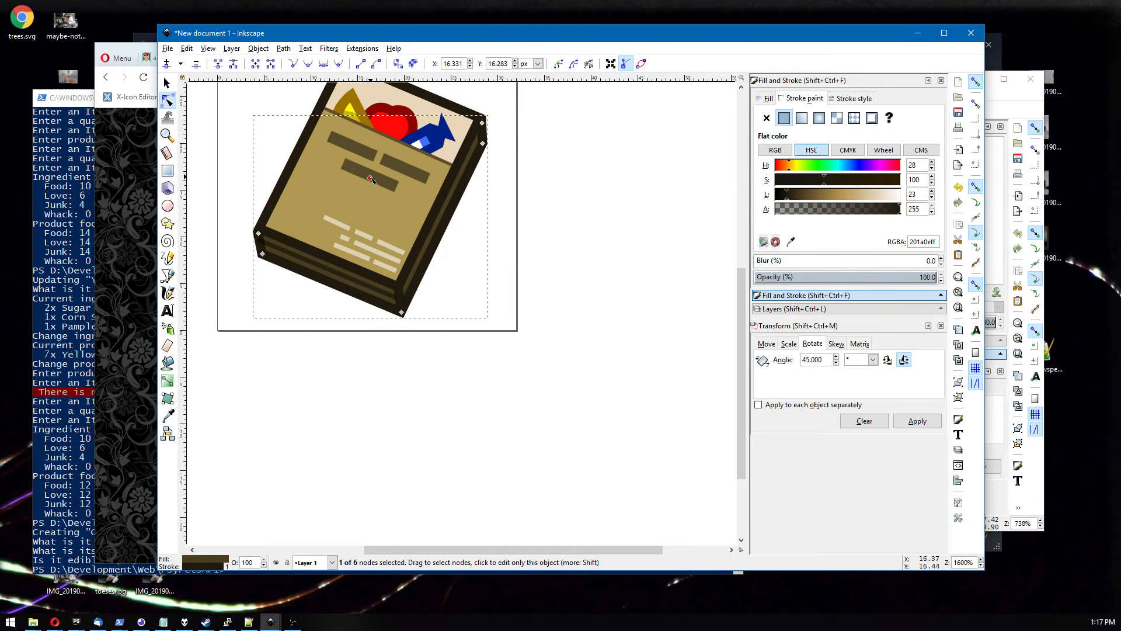
drag(370, 178, 329, 246)
drag(388, 216, 355, 100)
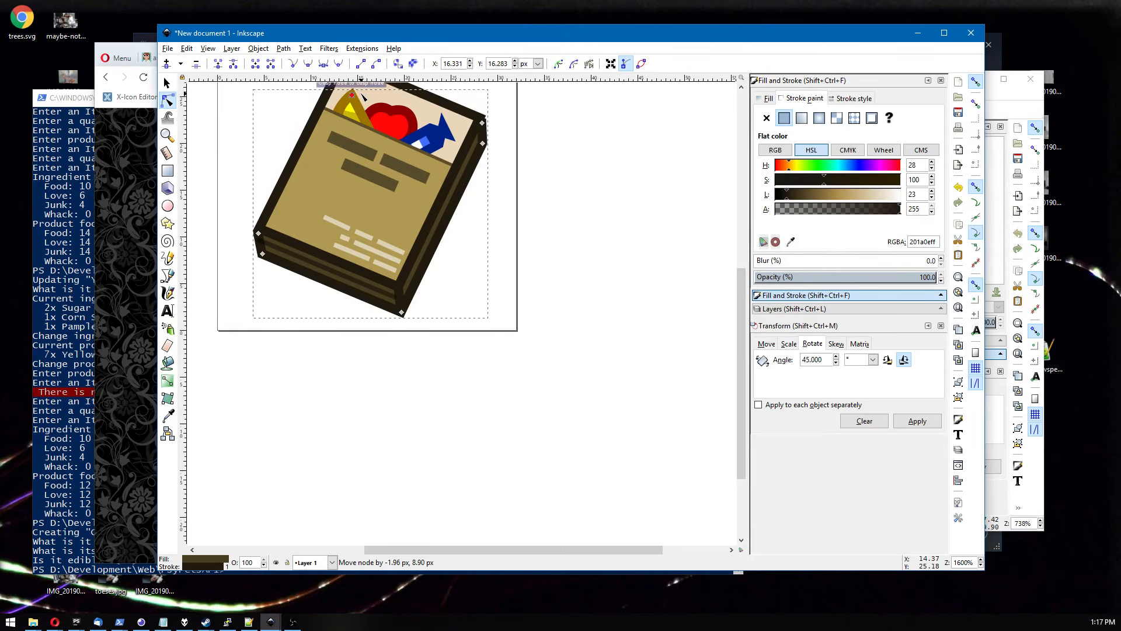
scroll(490, 139, up, 3)
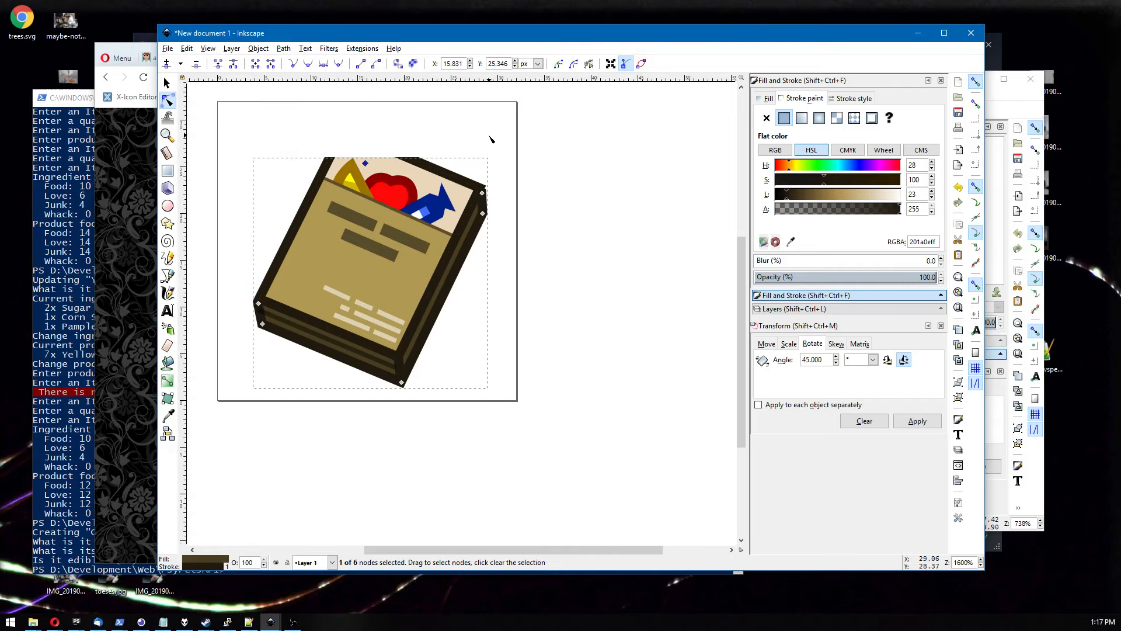
scroll(529, 225, up, 6)
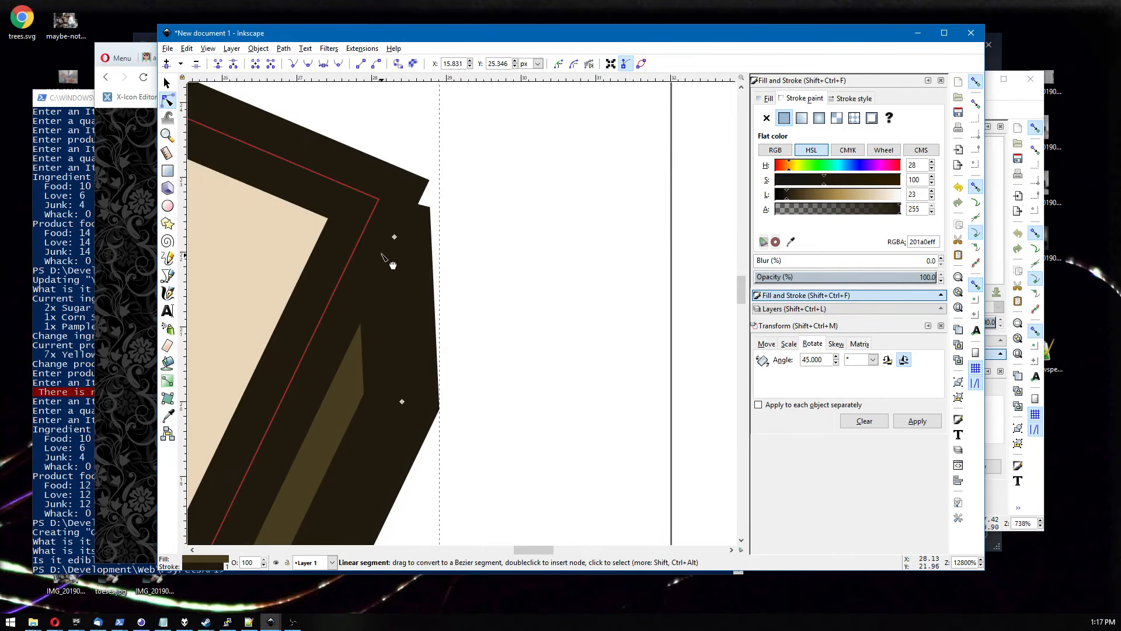
click(395, 237)
drag(394, 238, 395, 212)
key(ctrl+z)
scroll(483, 268, down, 6)
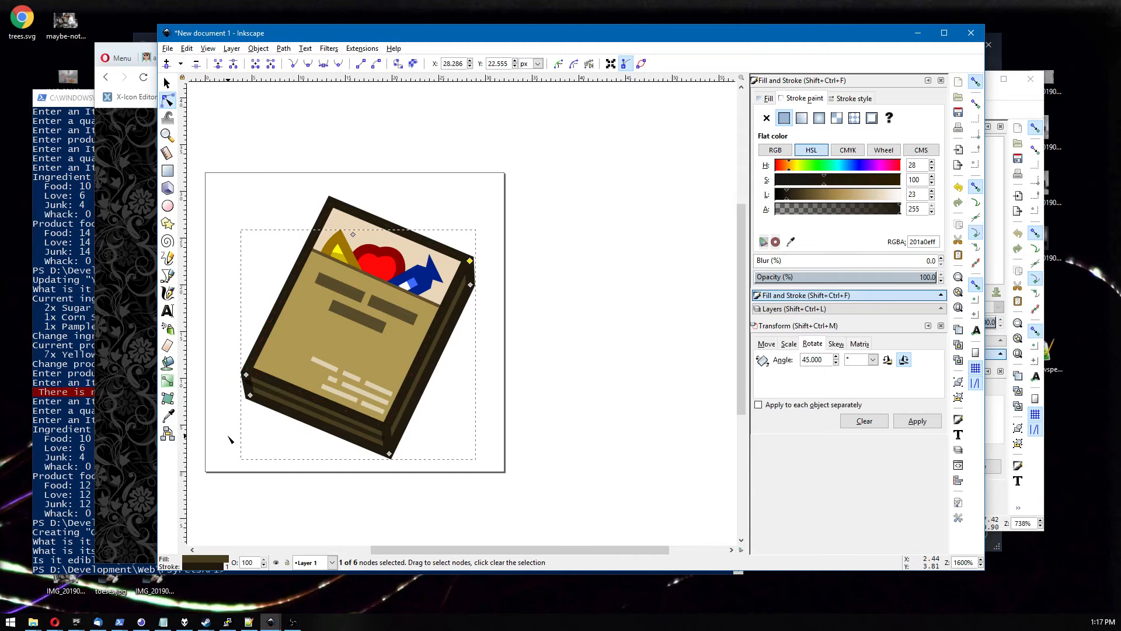
scroll(237, 426, up, 2)
scroll(236, 427, up, 2)
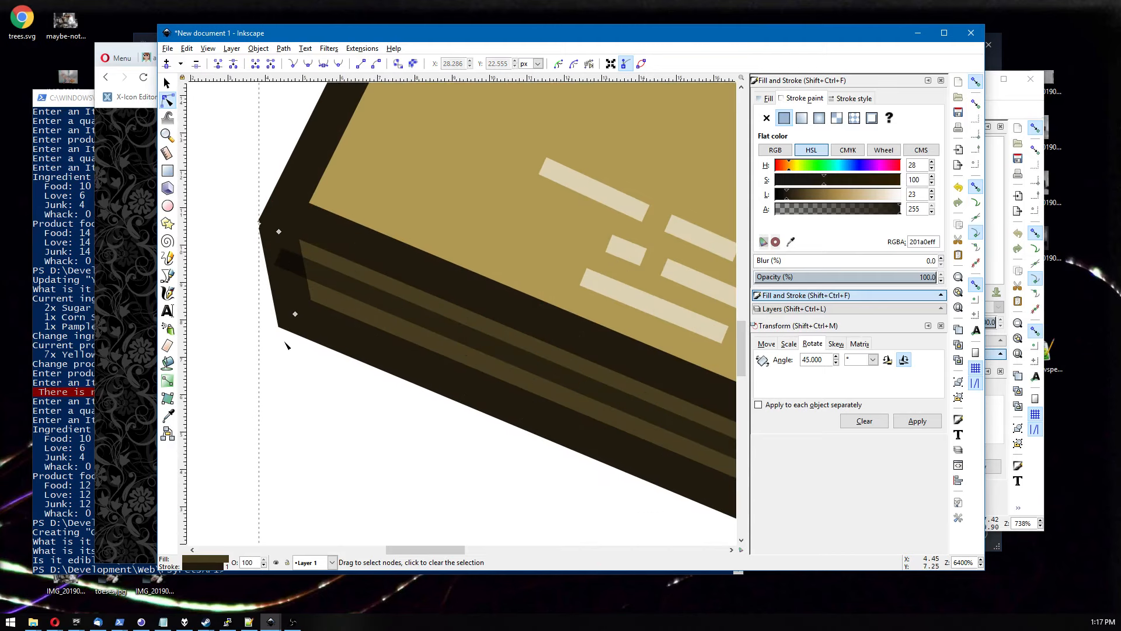
click(277, 291)
scroll(276, 290, up, 2)
click(281, 173)
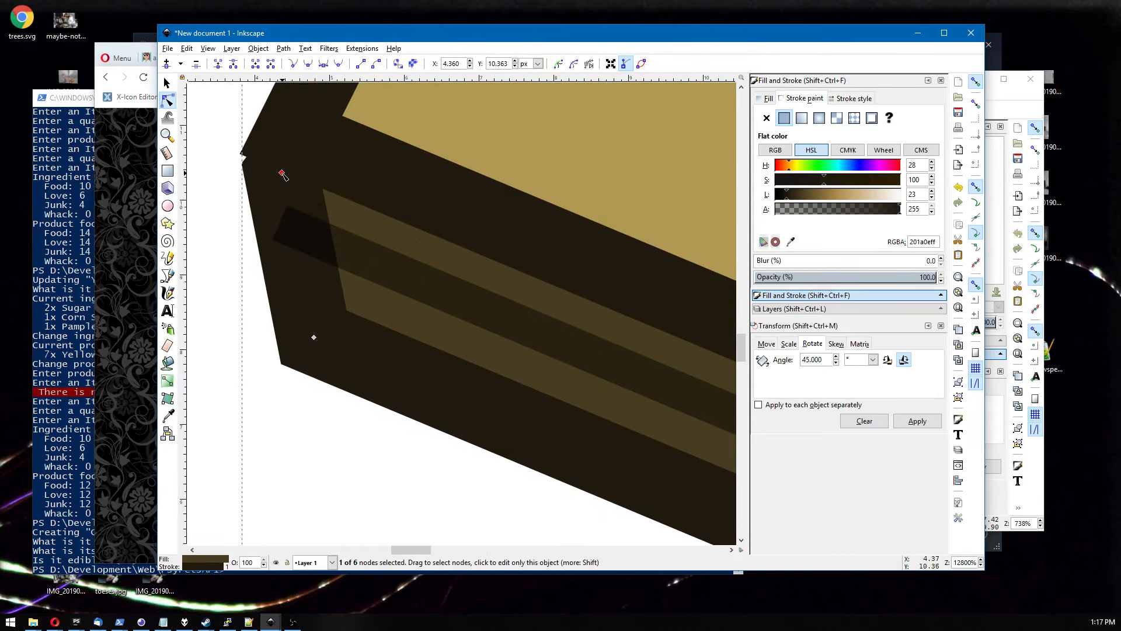
mouse_move(282, 174)
mouse_down()
mouse_move(266, 168)
mouse_move(281, 169)
mouse_up()
key(ctrl+z)
Move both end nodes of the semi-transparent dark line along the book's bottom edge to meet the corners.
scroll(252, 362, down, 4)
drag(311, 430, 252, 399)
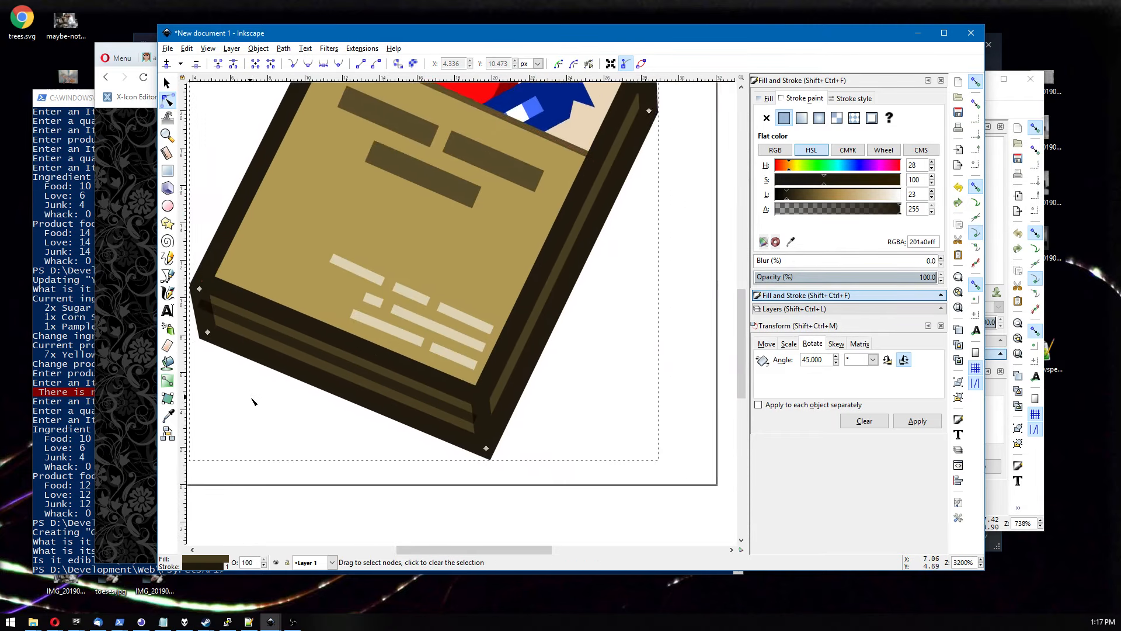
click(223, 315)
drag(200, 304, 205, 308)
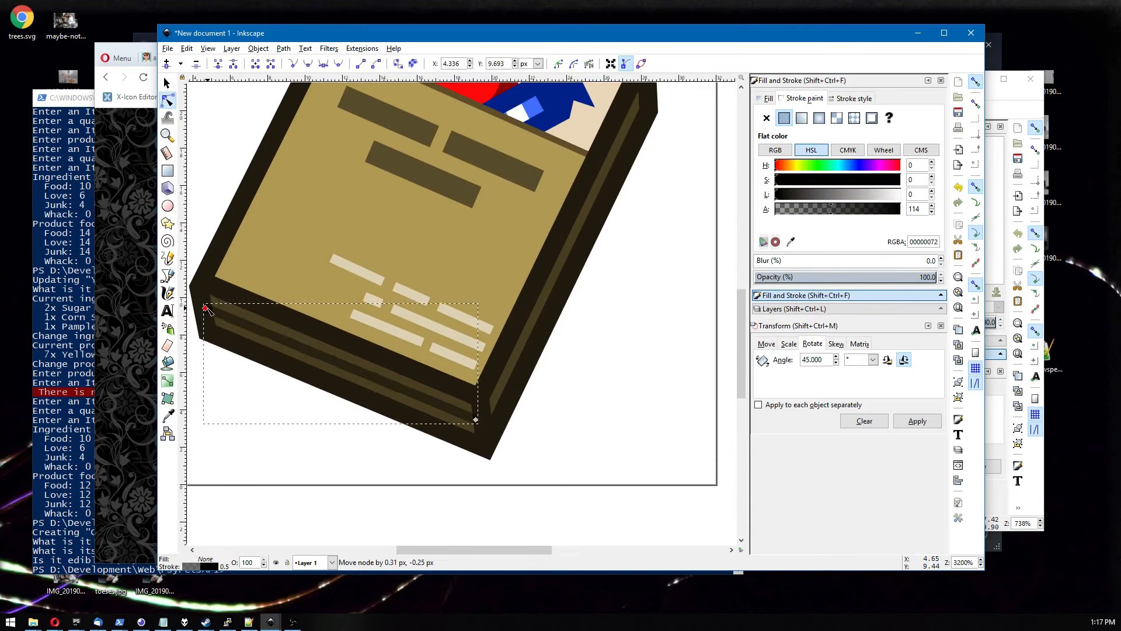
drag(476, 420, 483, 421)
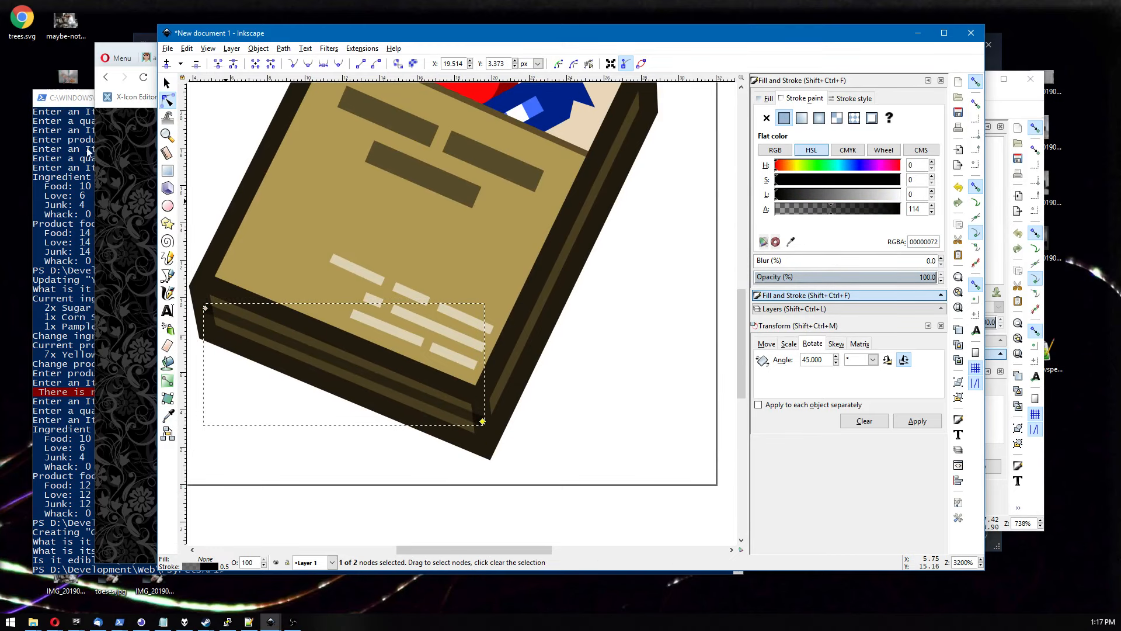
Draw a straight line with the Pen tool from the book's bottom-right corner up along its right edge.
click(170, 281)
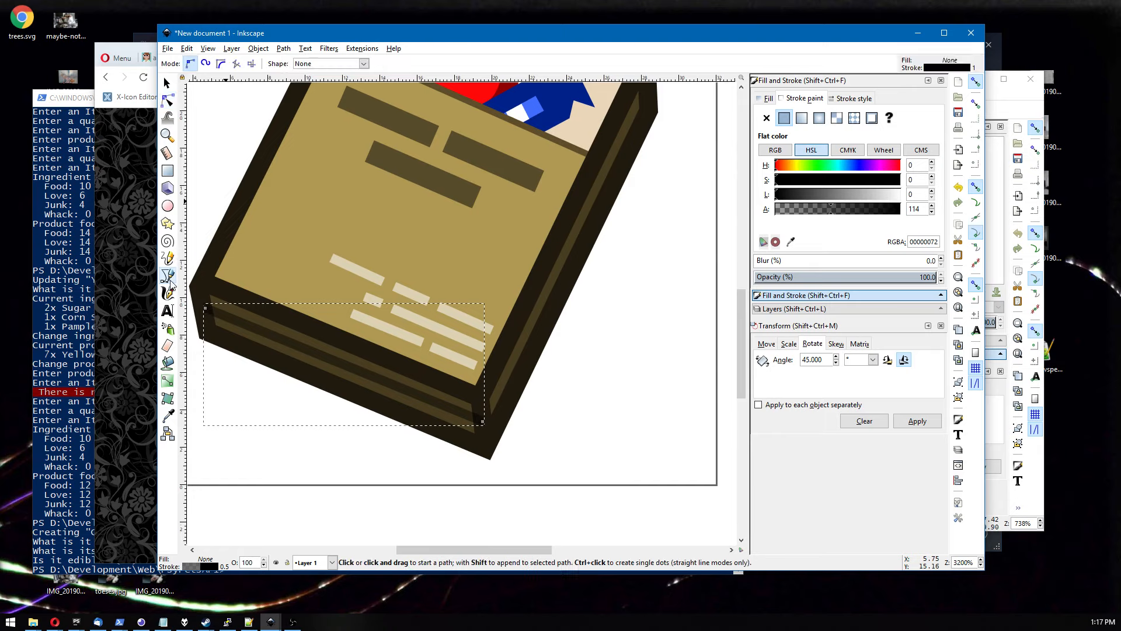
click(483, 420)
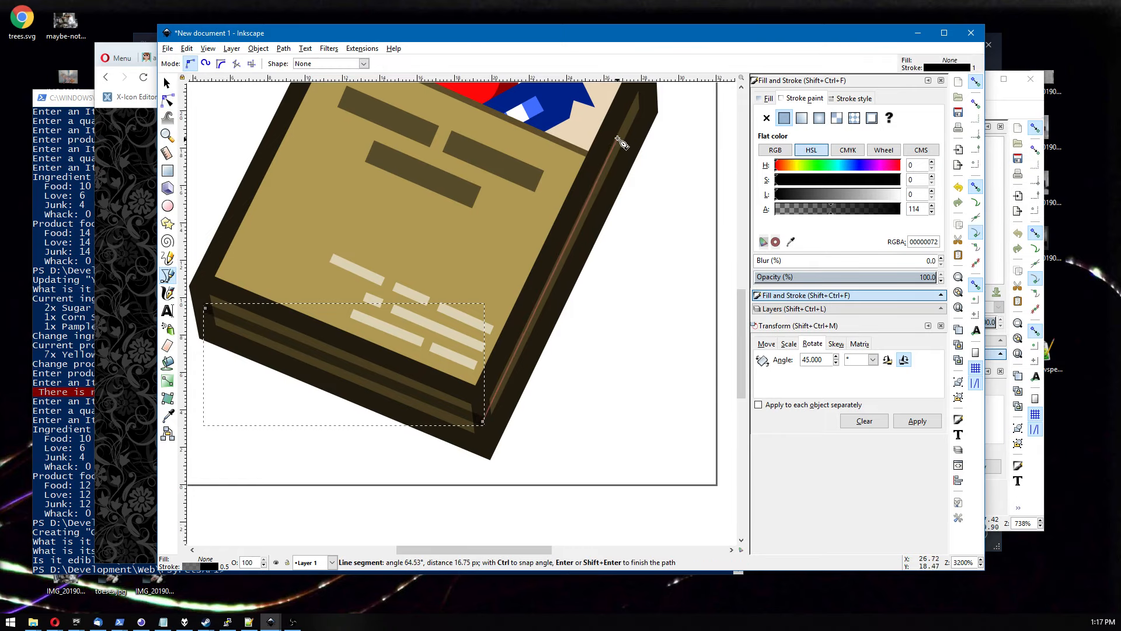
click(645, 91)
key(Return)
key(s)
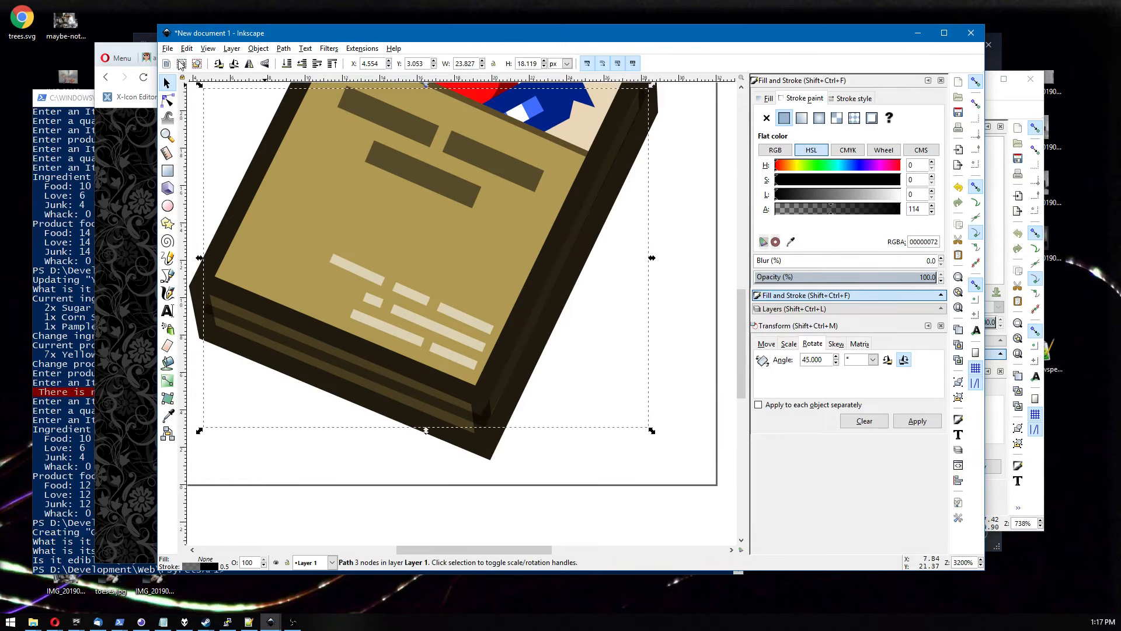
click(439, 473)
scroll(439, 473, down, 6)
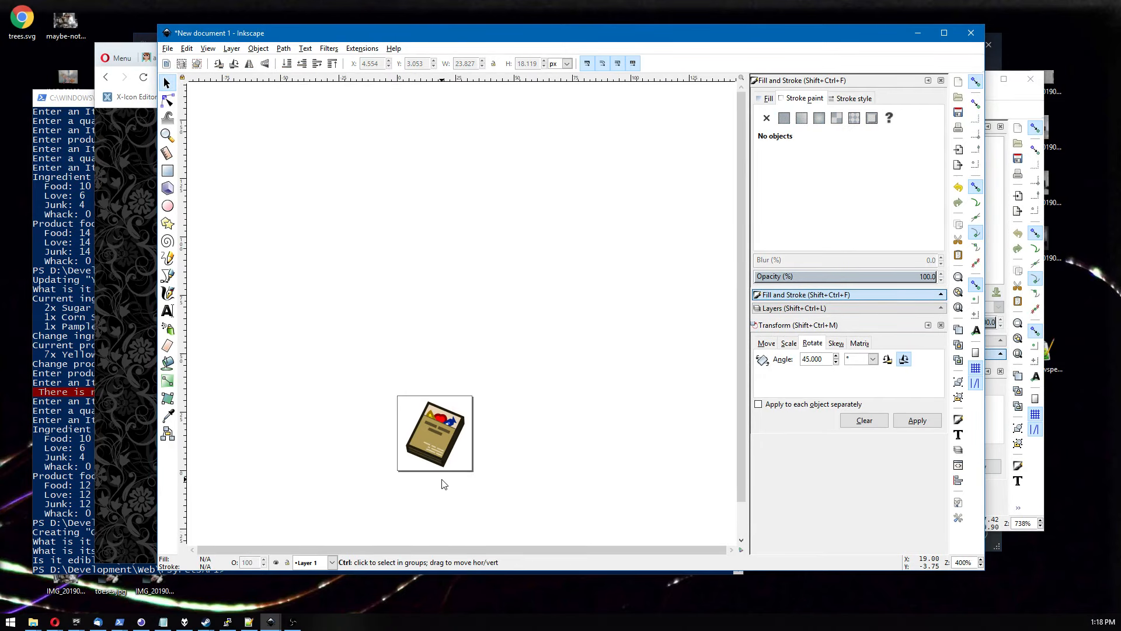
Examine the book icon at small and large zoom levels across the canvas.
scroll(421, 484, up, 2)
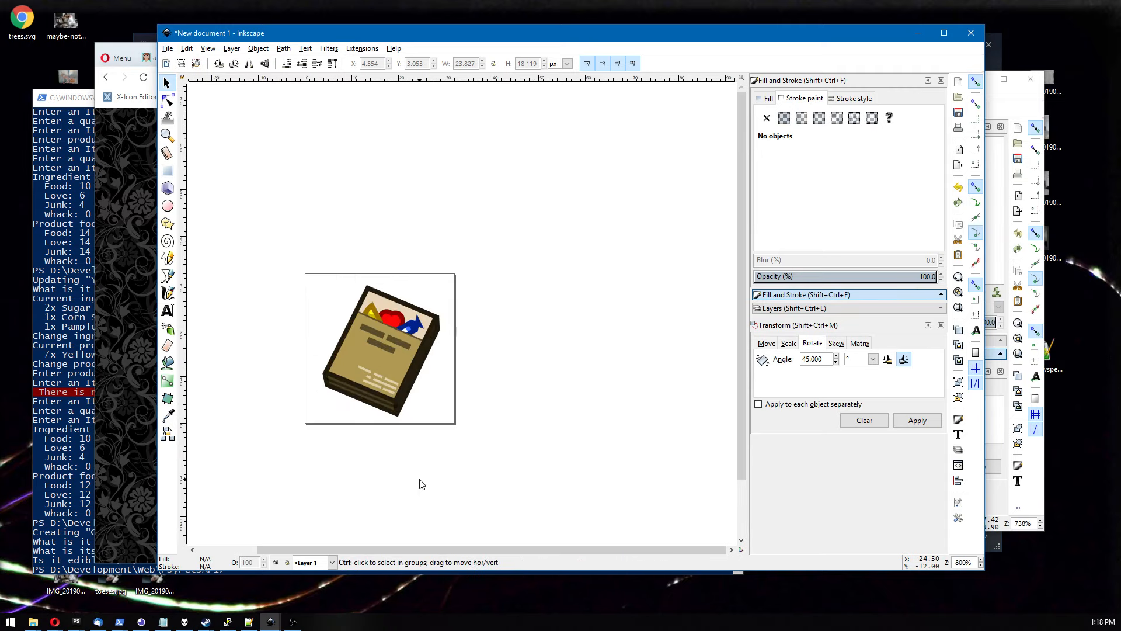
scroll(421, 483, down, 3)
scroll(433, 485, down, 1)
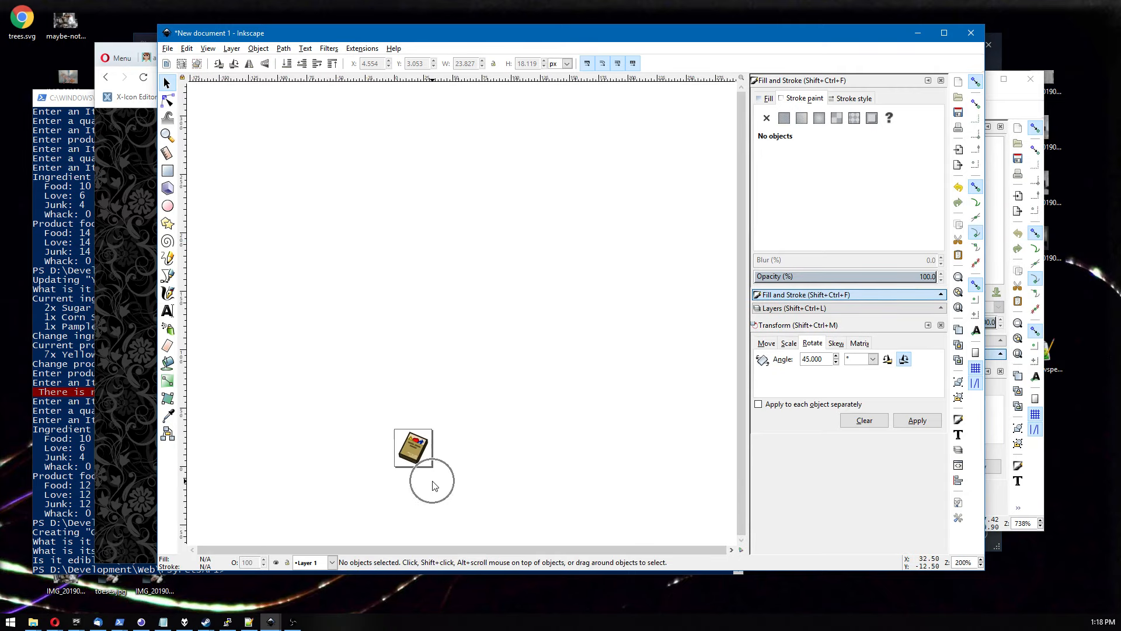
drag(454, 482, 412, 434)
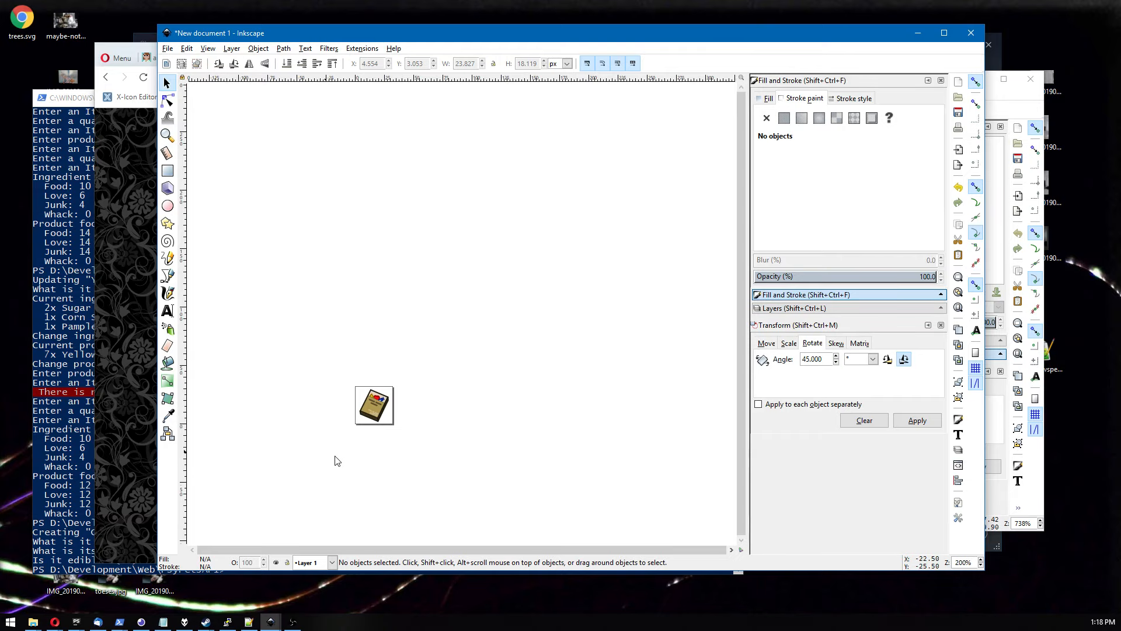
drag(388, 451, 370, 438)
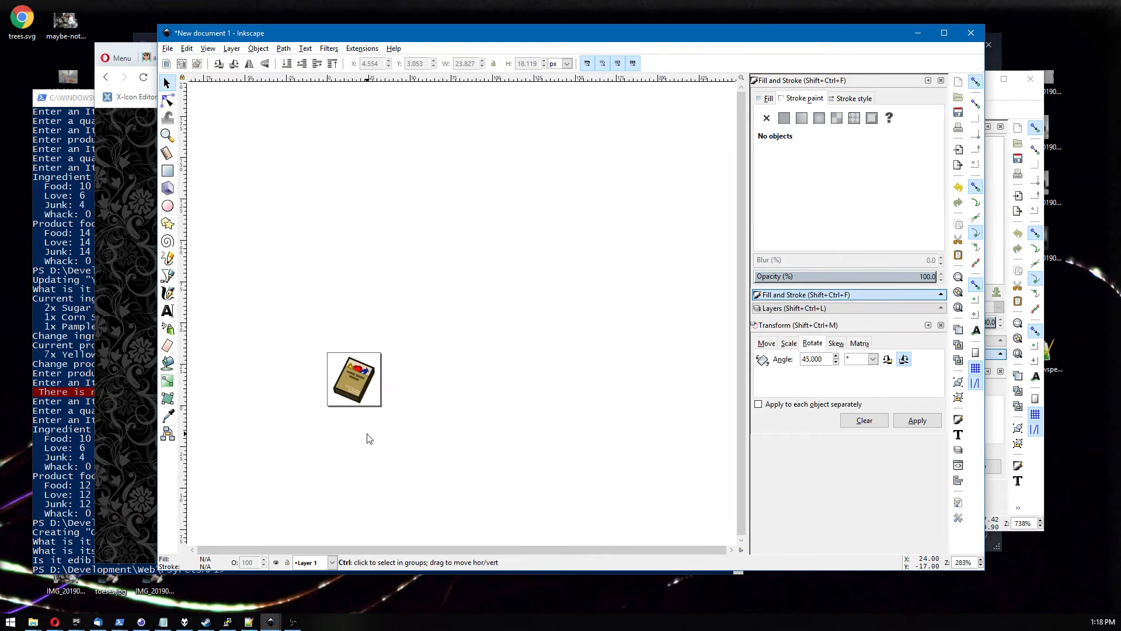
scroll(367, 438, up, 4)
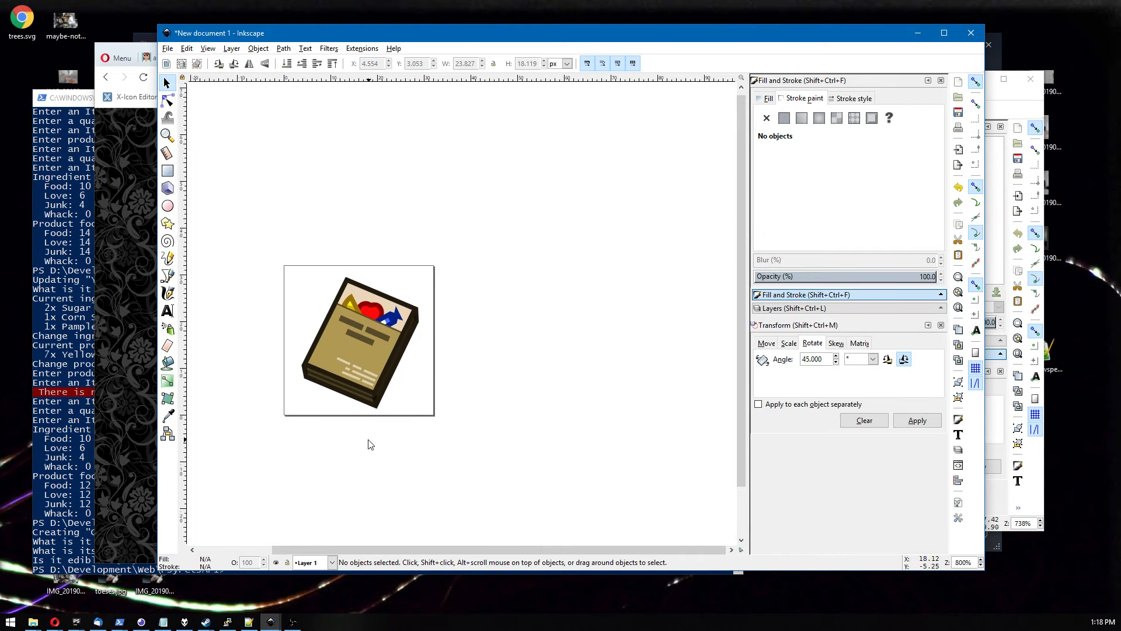
scroll(369, 444, up, 3)
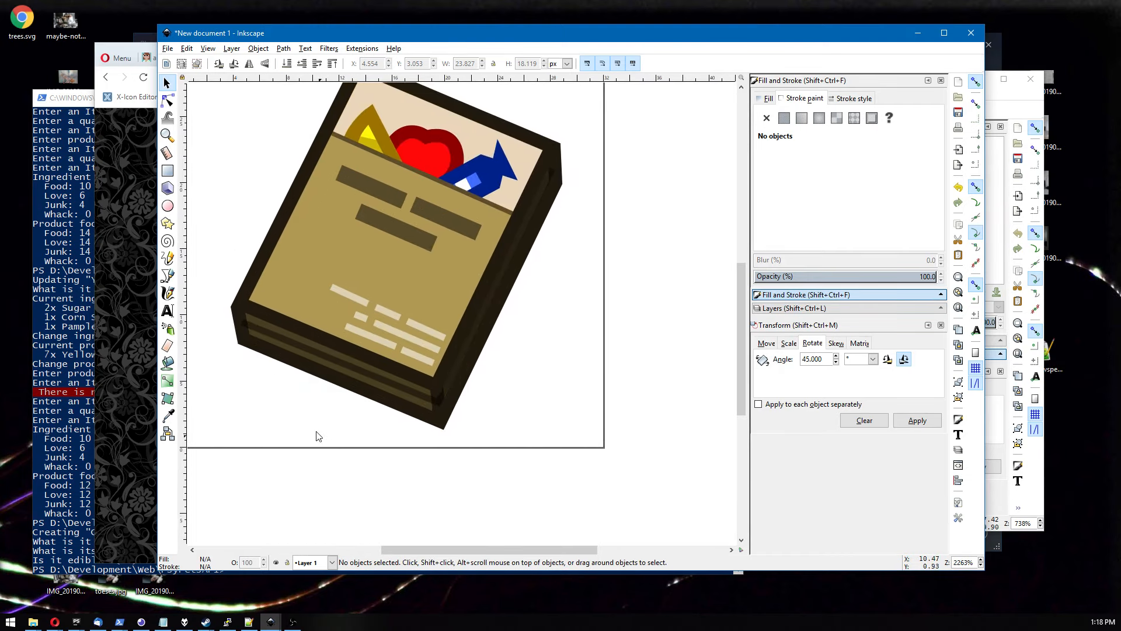
drag(228, 266, 261, 397)
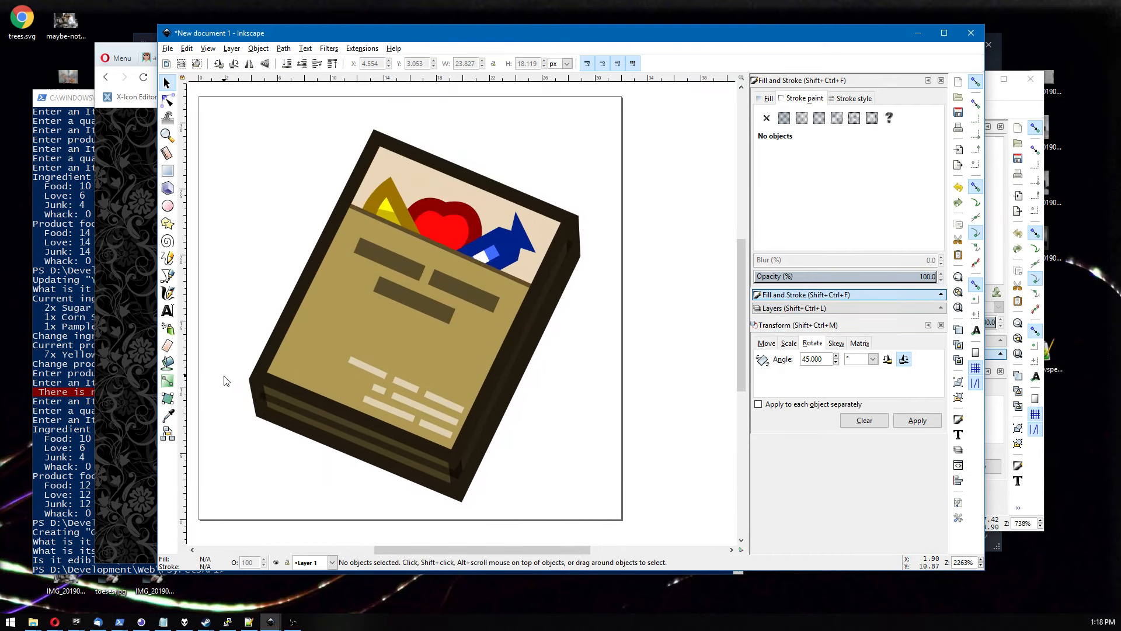
click(168, 276)
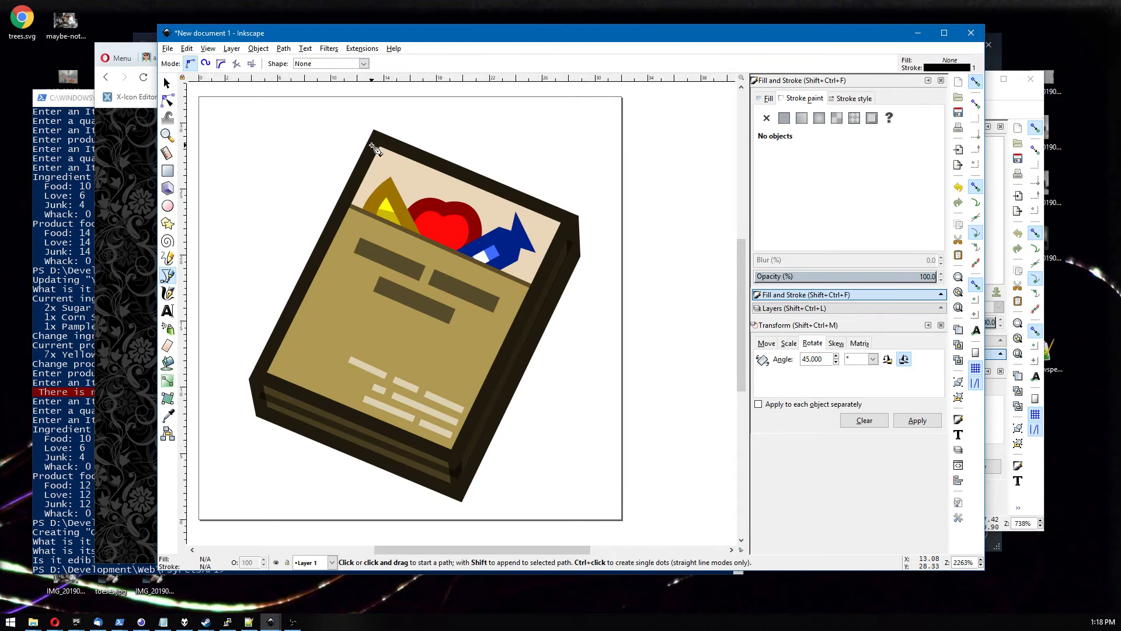
click(377, 138)
click(352, 129)
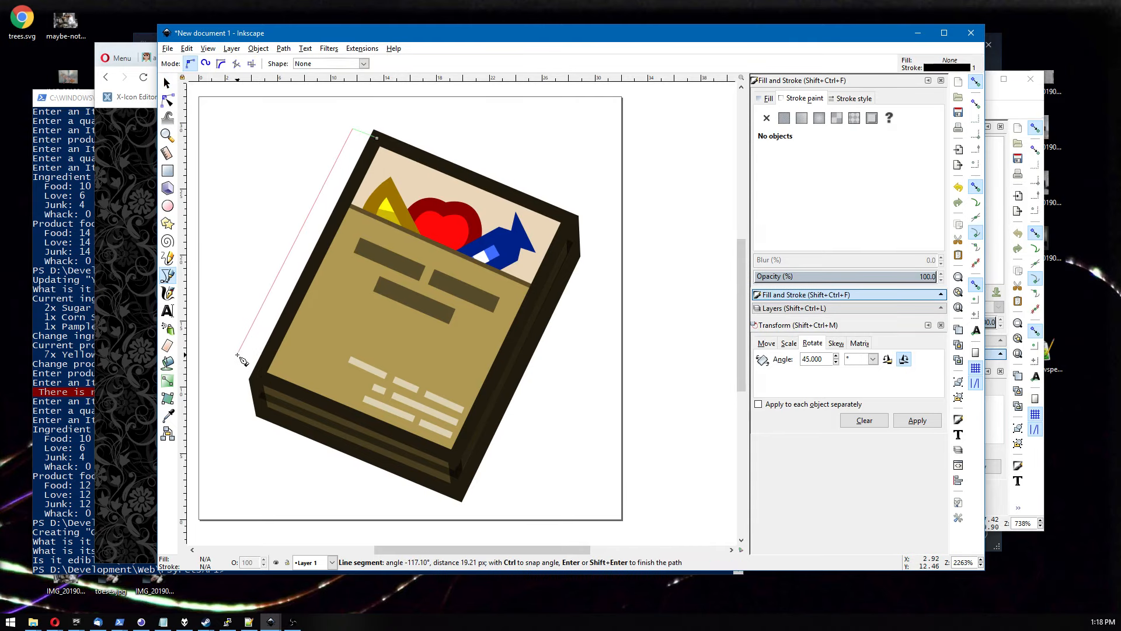
click(257, 377)
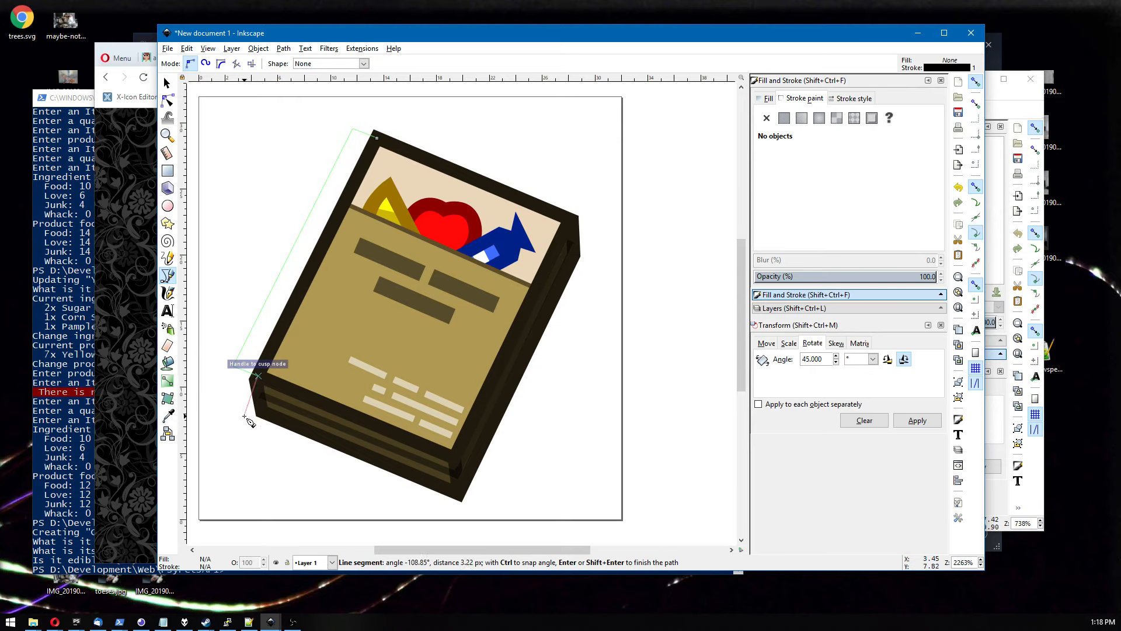
key(s)
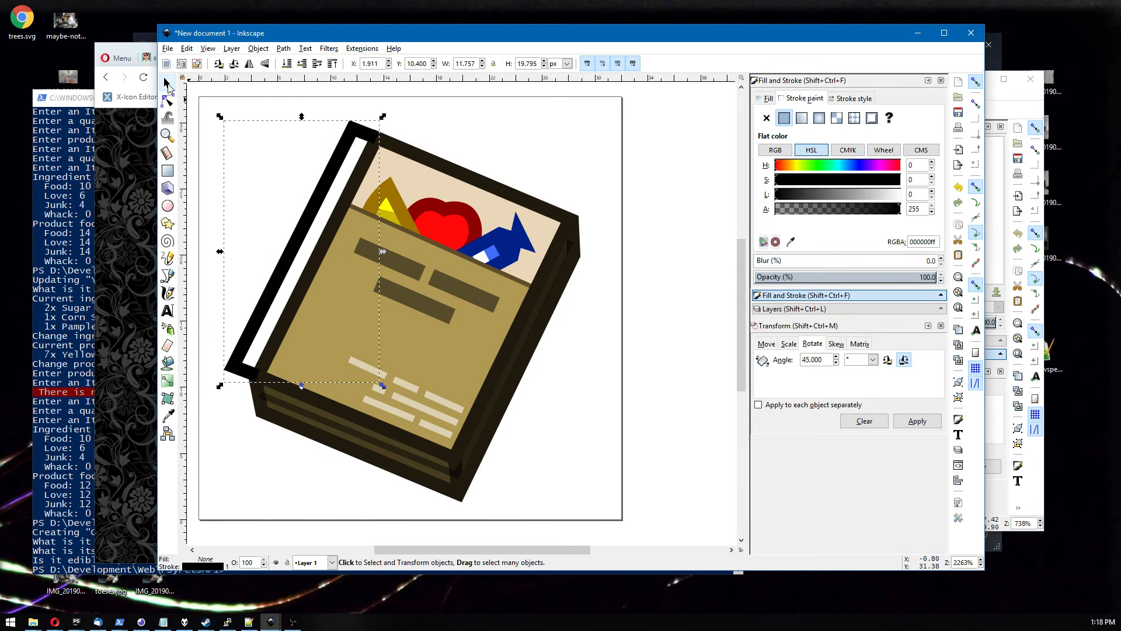
click(236, 139)
Draw a straight line with the Pen tool from the book's top-left corner down along its left edge.
click(168, 275)
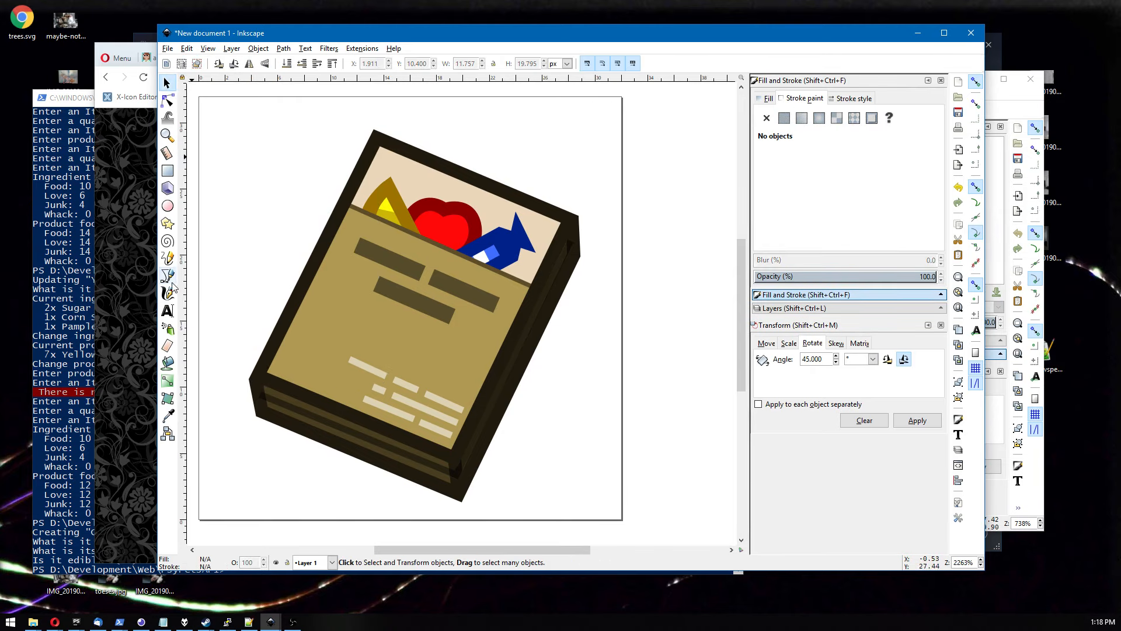
click(376, 138)
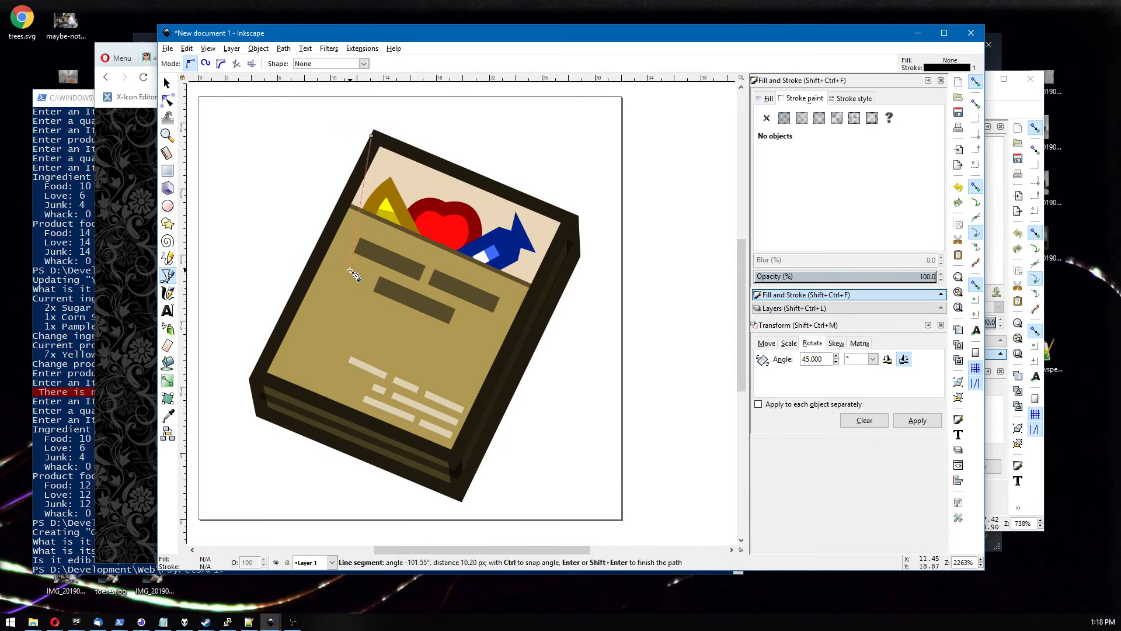
click(256, 377)
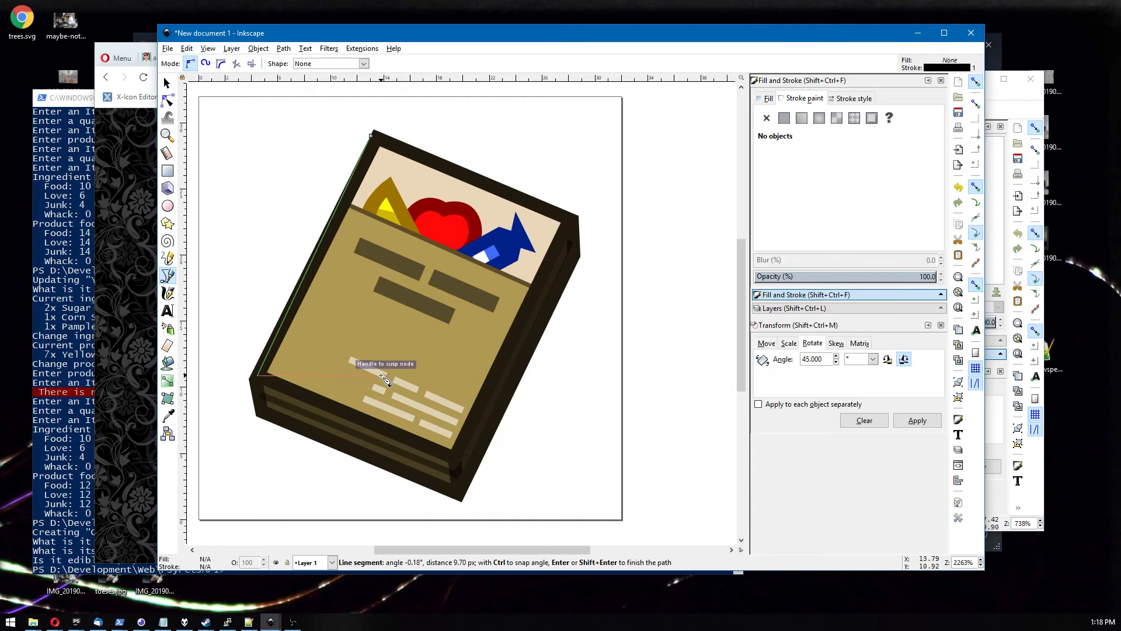
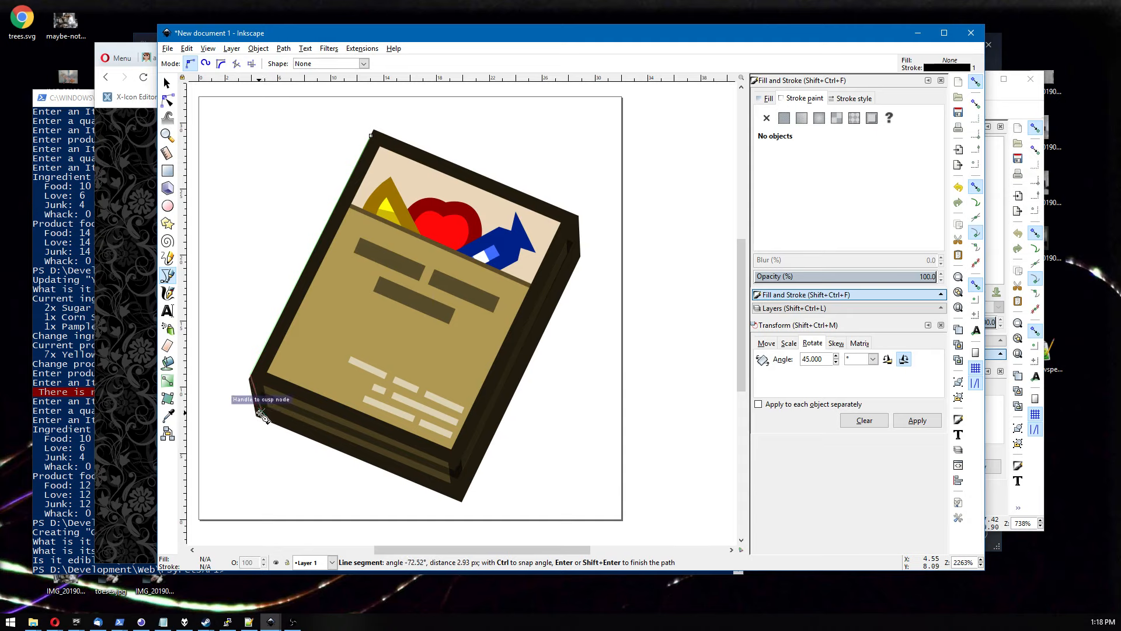
Finish the left-edge line and move its two end nodes onto the book's top-left and bottom-left corners.
click(249, 412)
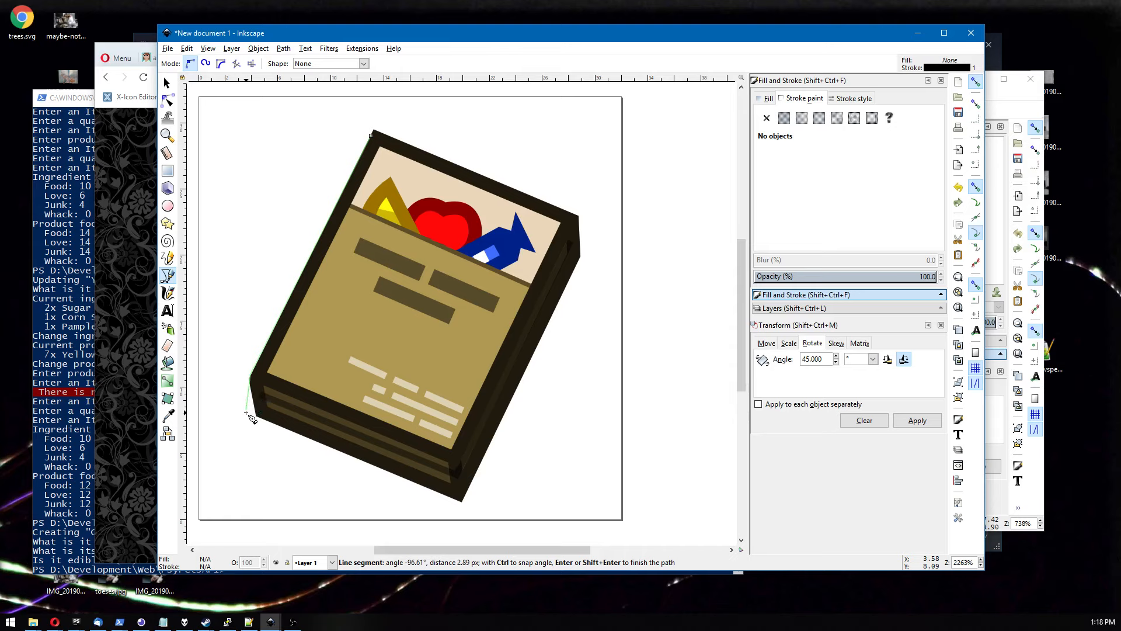
click(167, 83)
click(168, 102)
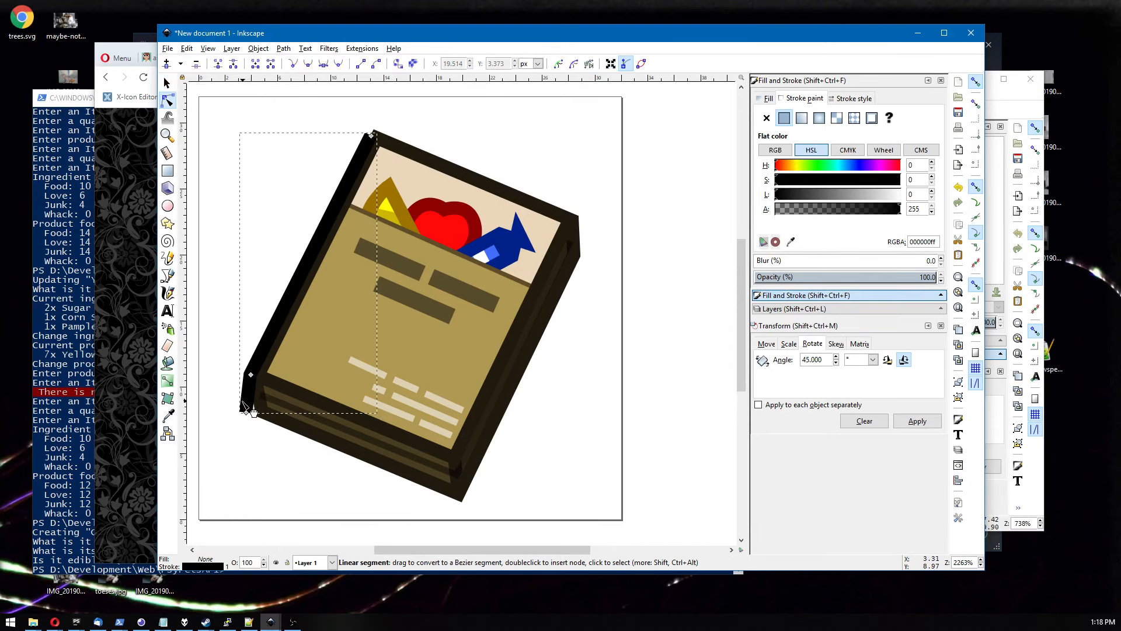
drag(246, 413, 257, 413)
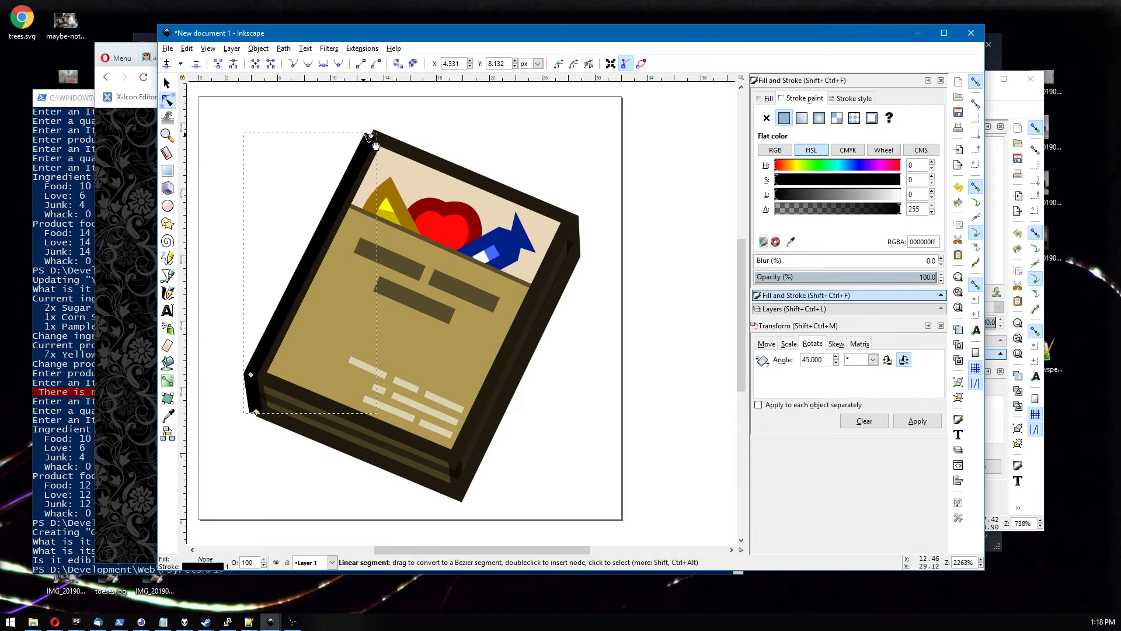
drag(374, 136, 373, 130)
Give the new left-edge shape a flat fill picked from the book's dark brown edge colour.
click(768, 99)
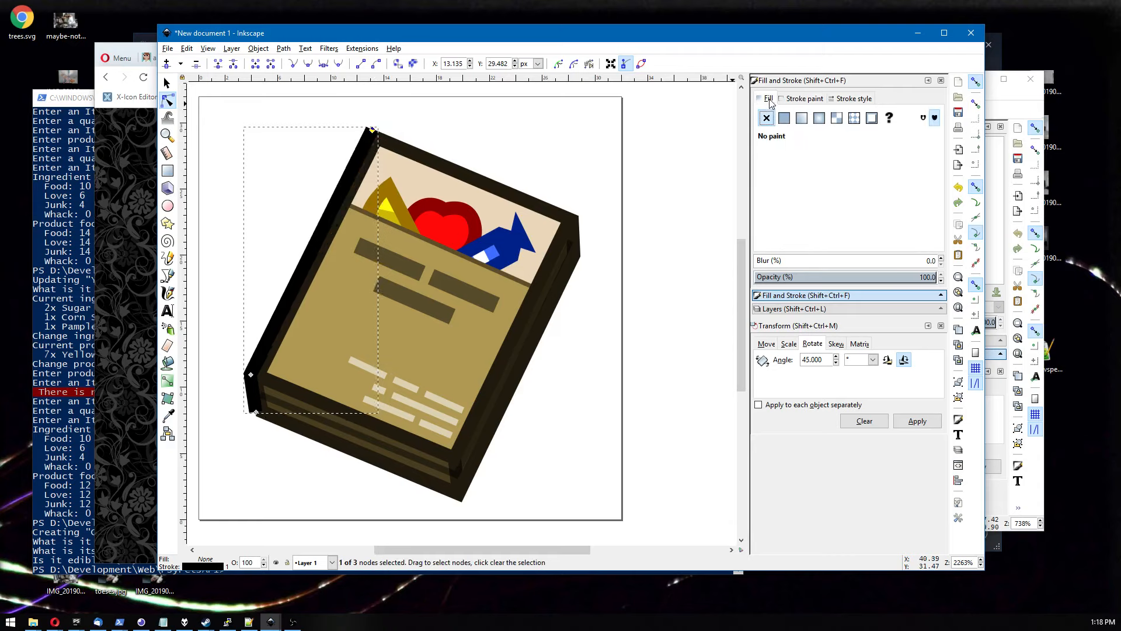
click(784, 118)
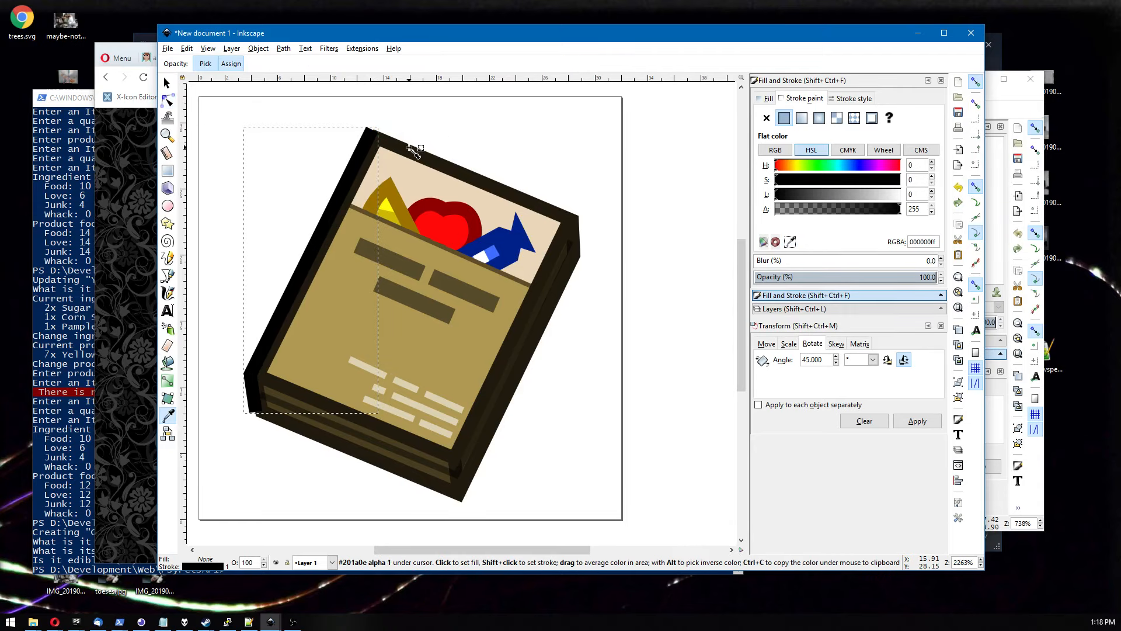
click(507, 131)
Move the left-edge shape's bottom node slightly down to meet the book's bottom-left corner.
scroll(506, 132, down, 3)
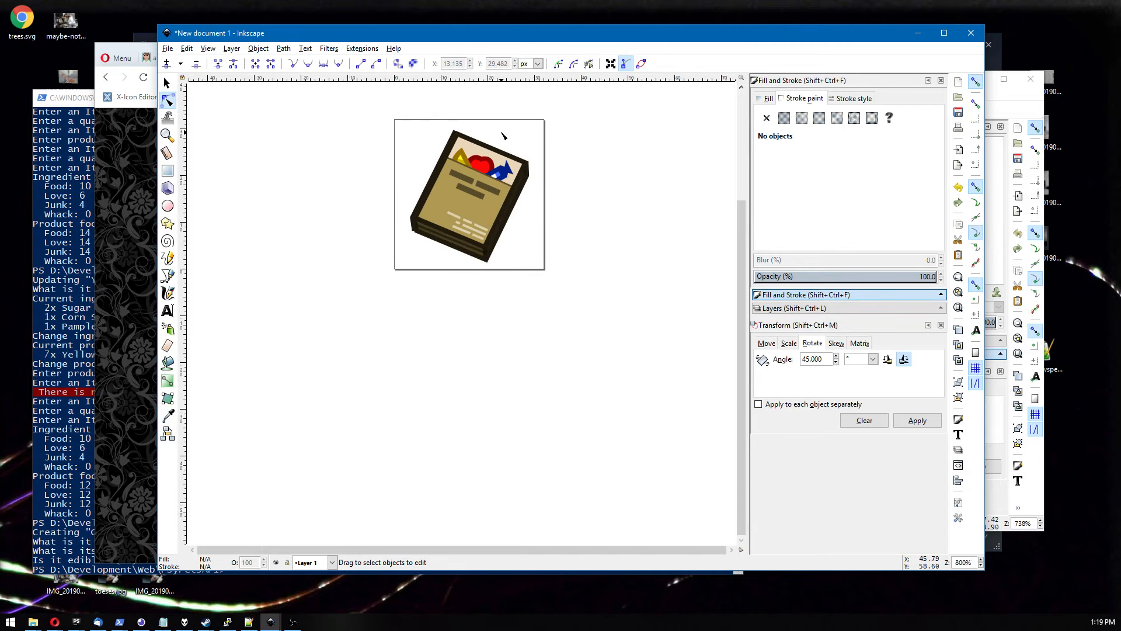
scroll(426, 246, up, 6)
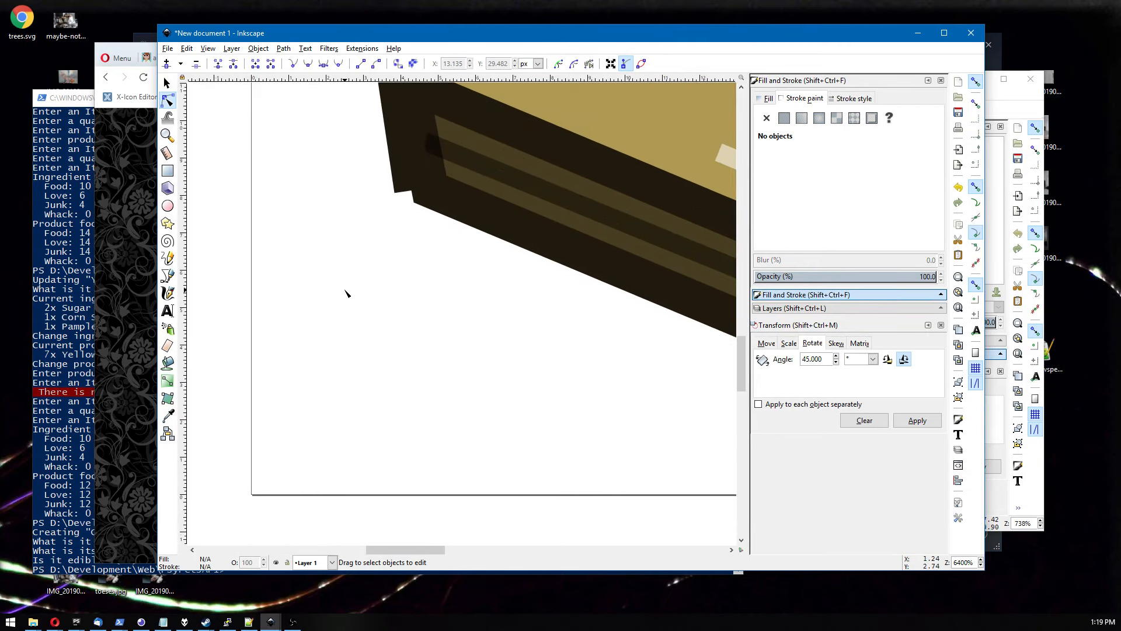
click(316, 271)
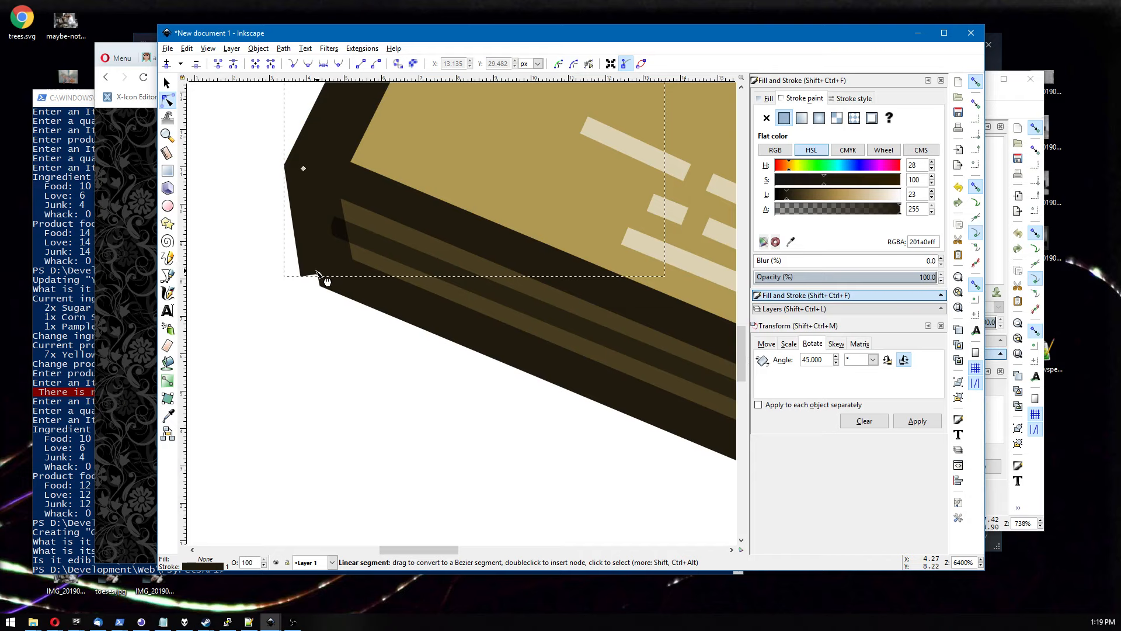
drag(316, 272, 322, 285)
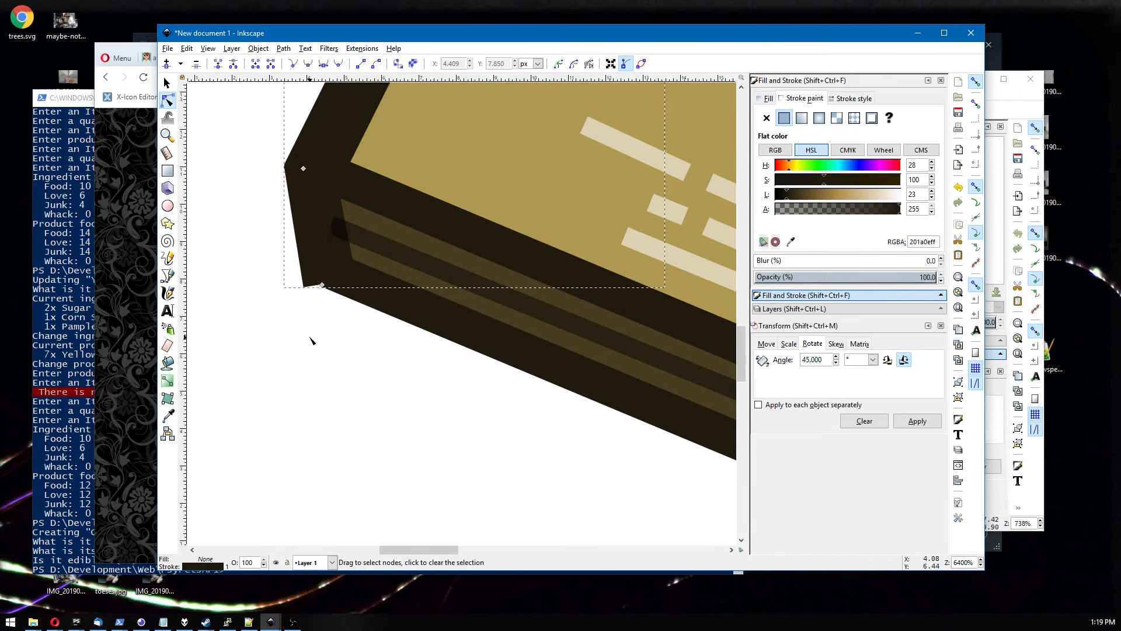
Extend the bottom edge path with the Pen tool by a short segment from the bottom-left corner along the edge.
scroll(309, 339, down, 8)
click(304, 402)
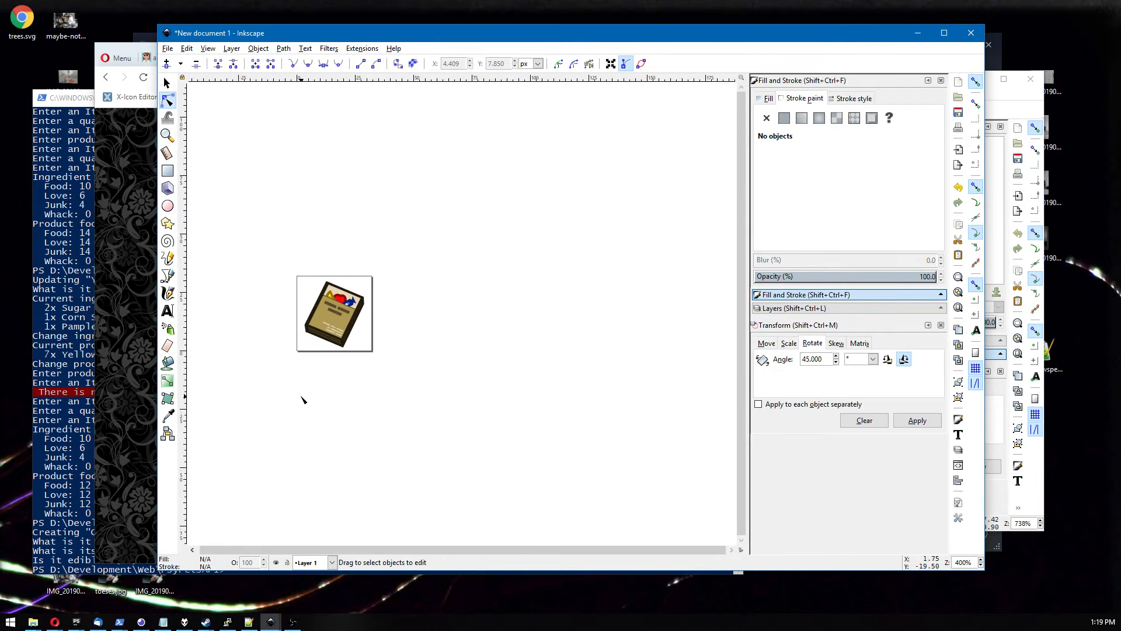
scroll(303, 397, up, 7)
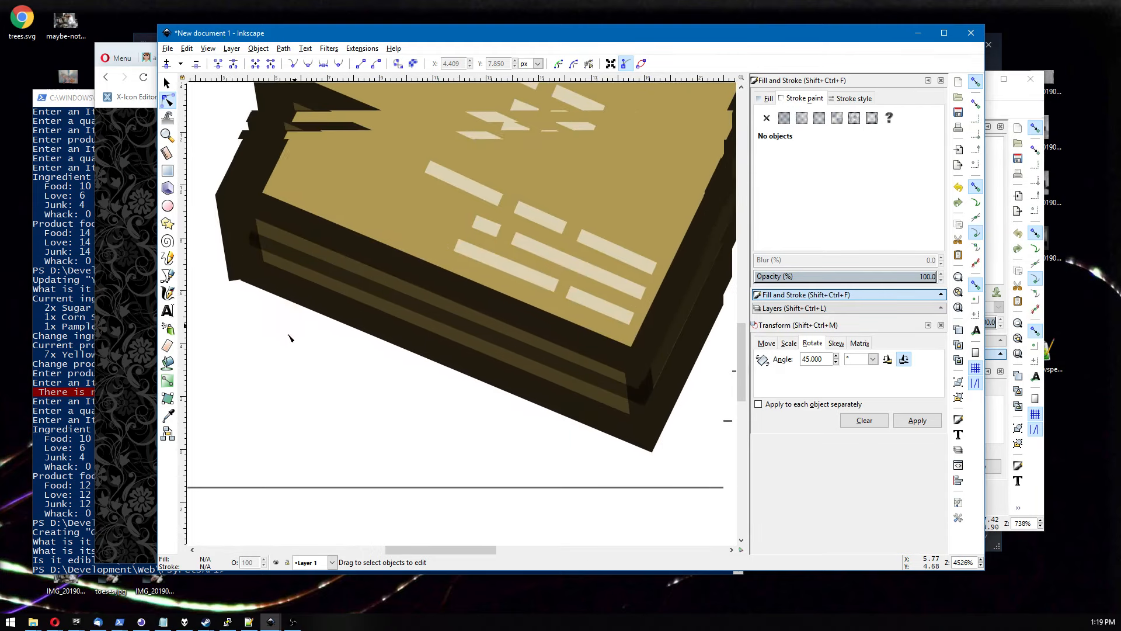
click(242, 280)
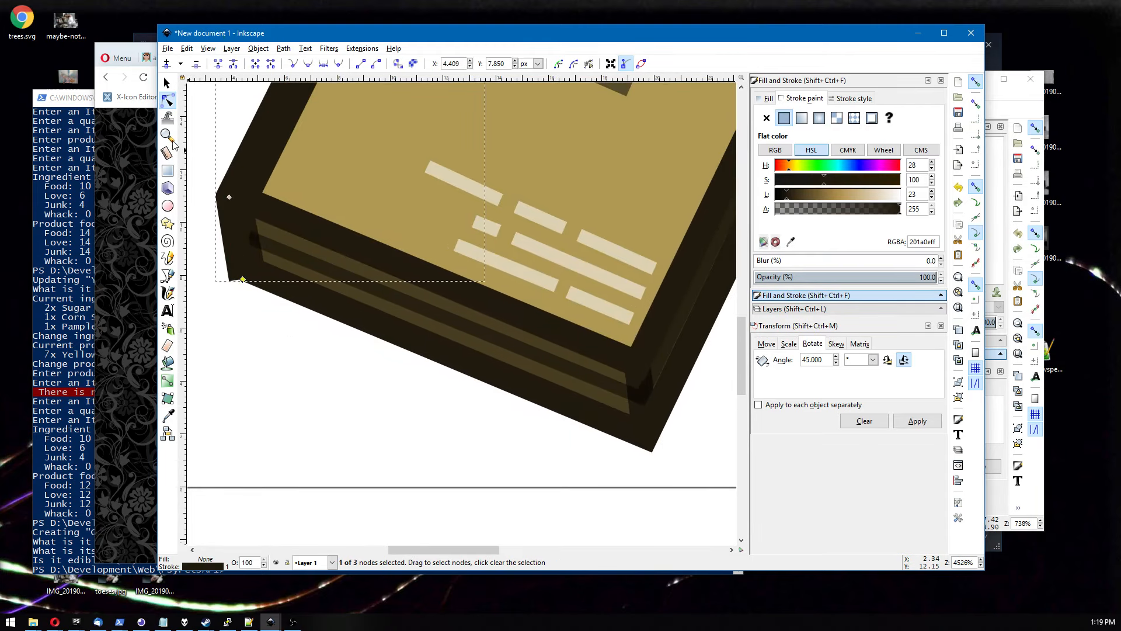
click(167, 276)
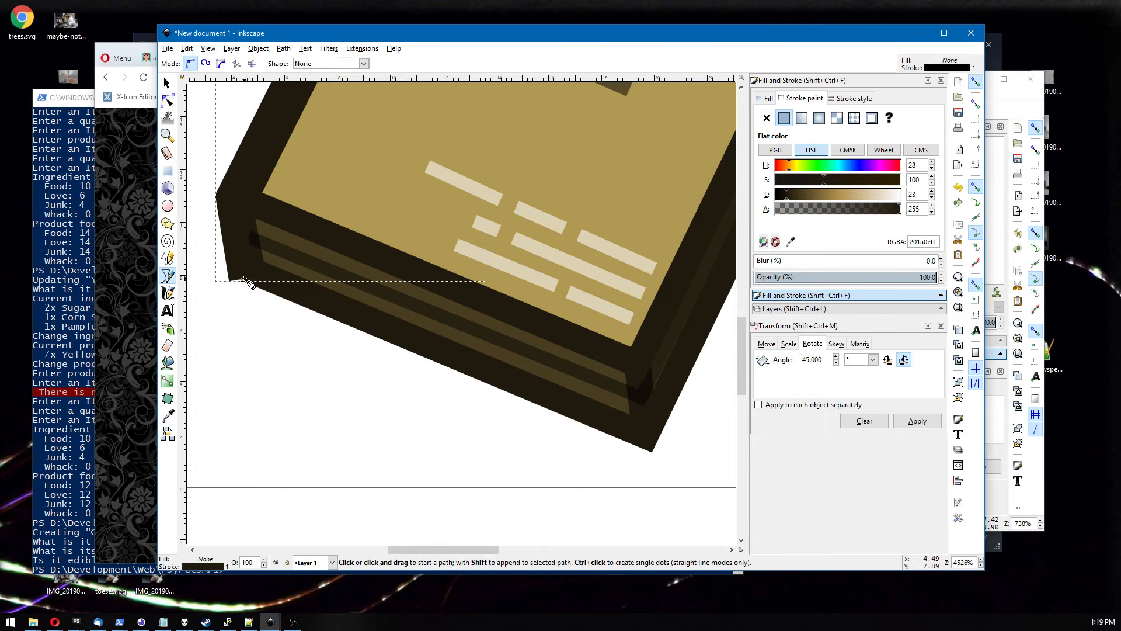
click(243, 280)
click(277, 271)
key(space)
Select the two new end nodes and move them up to close the gap at the book's bottom-left corner.
click(170, 105)
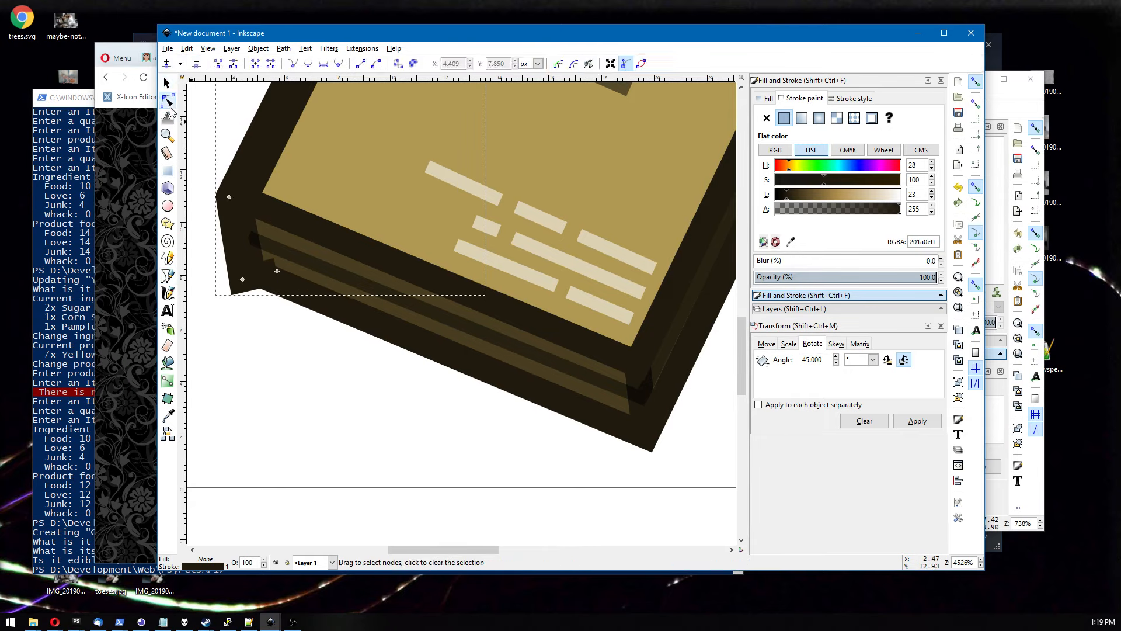
click(243, 279)
shift+click(277, 271)
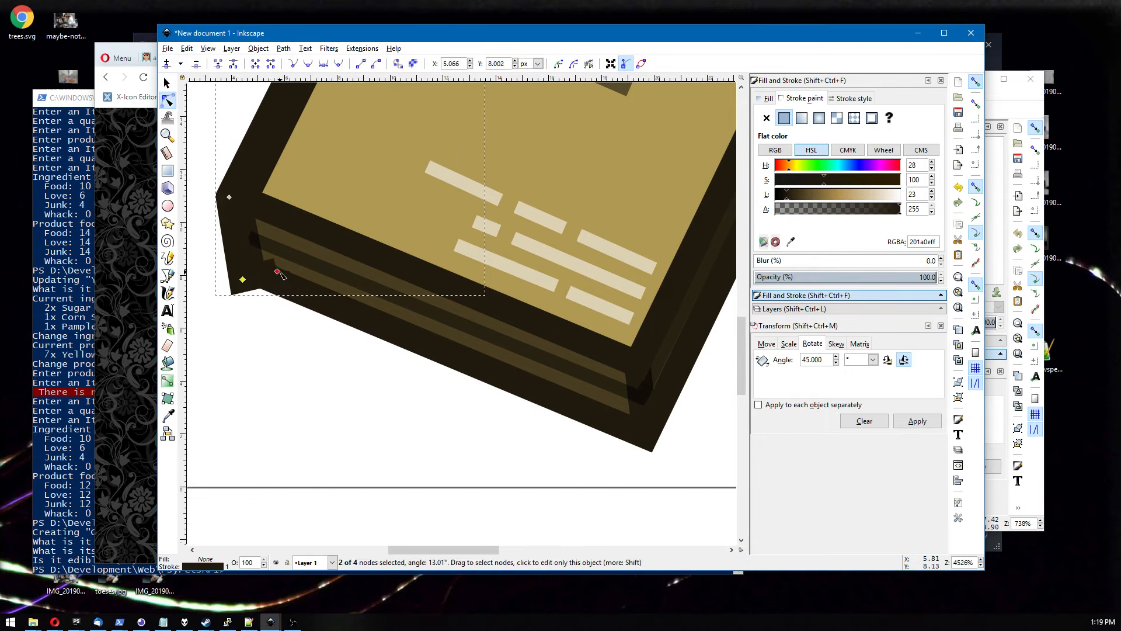
drag(280, 275, 234, 264)
Examine the book icon's top and overall appearance at several zoom levels.
scroll(228, 322, up, 5)
drag(209, 309, 209, 309)
scroll(272, 353, up, 15)
scroll(271, 353, right, 3)
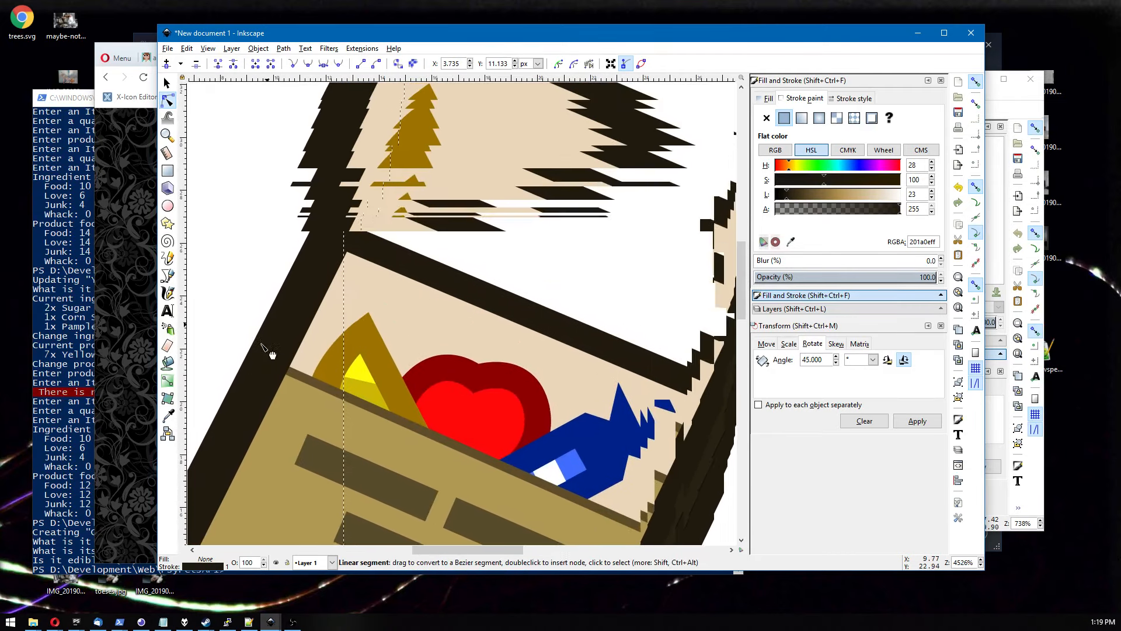
drag(330, 208, 329, 208)
click(475, 195)
scroll(485, 202, down, 2)
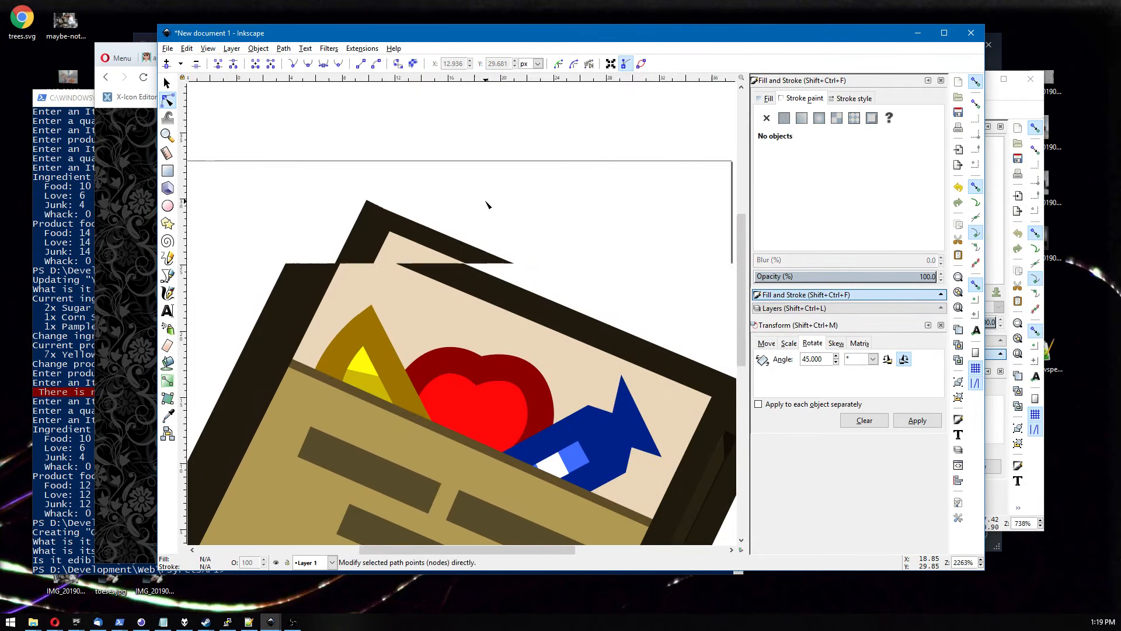
scroll(487, 202, down, 6)
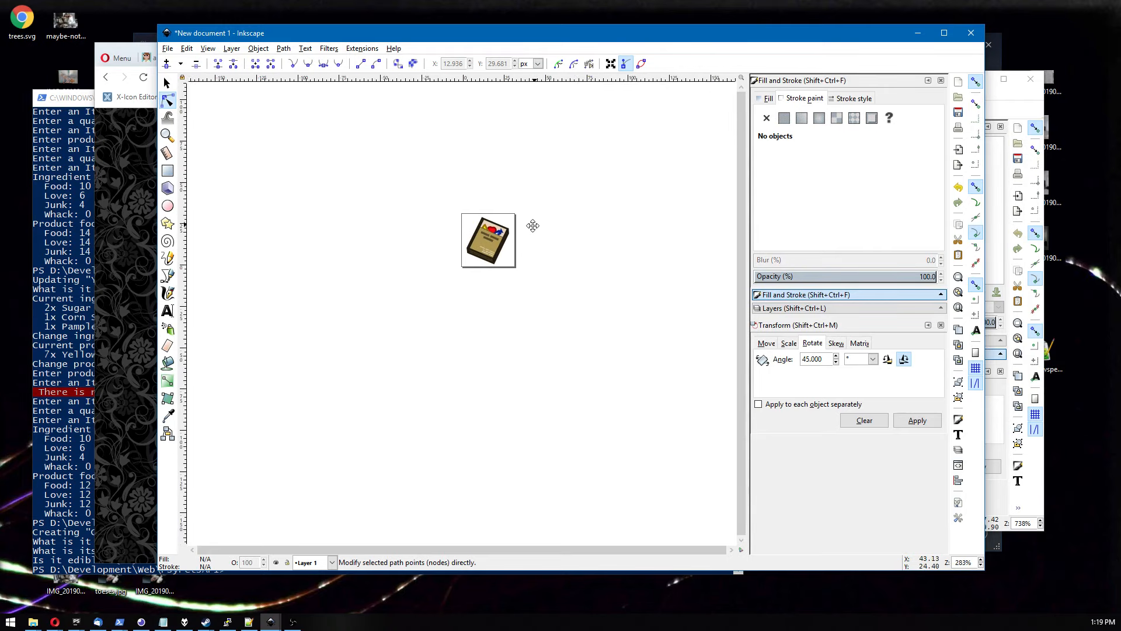
drag(536, 222, 484, 246)
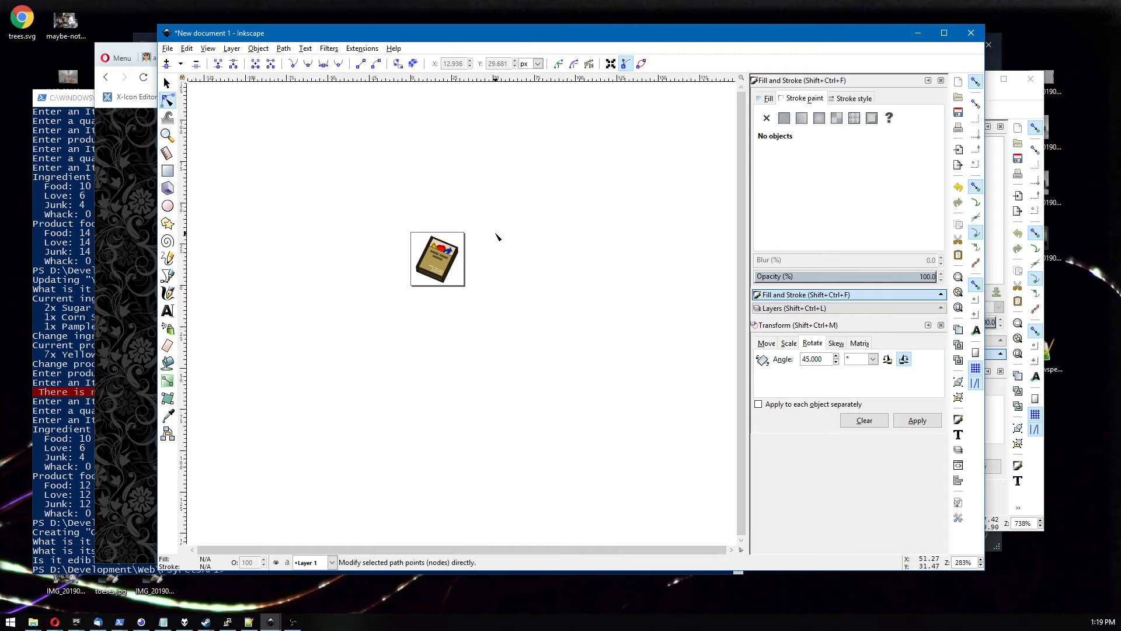
click(167, 83)
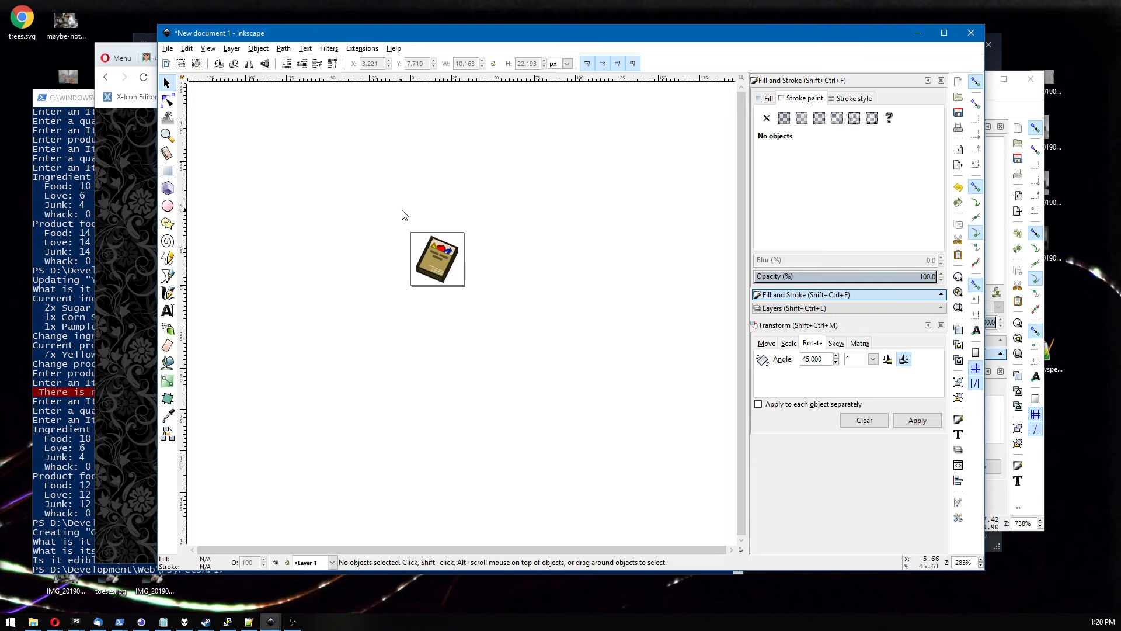
scroll(401, 215, down, 1)
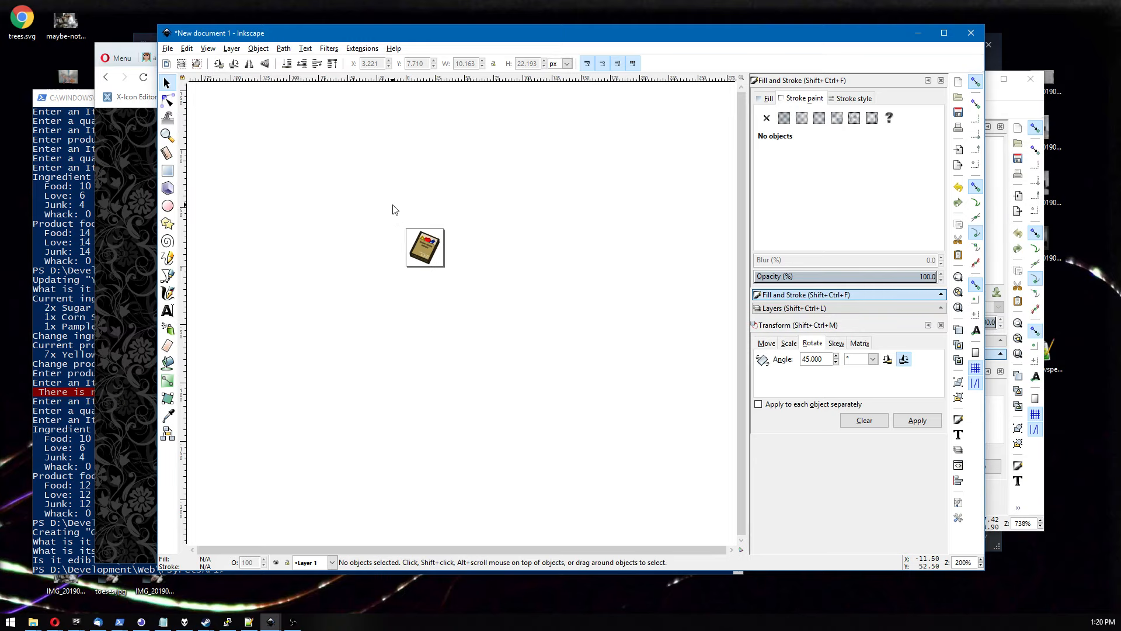
drag(396, 194, 420, 223)
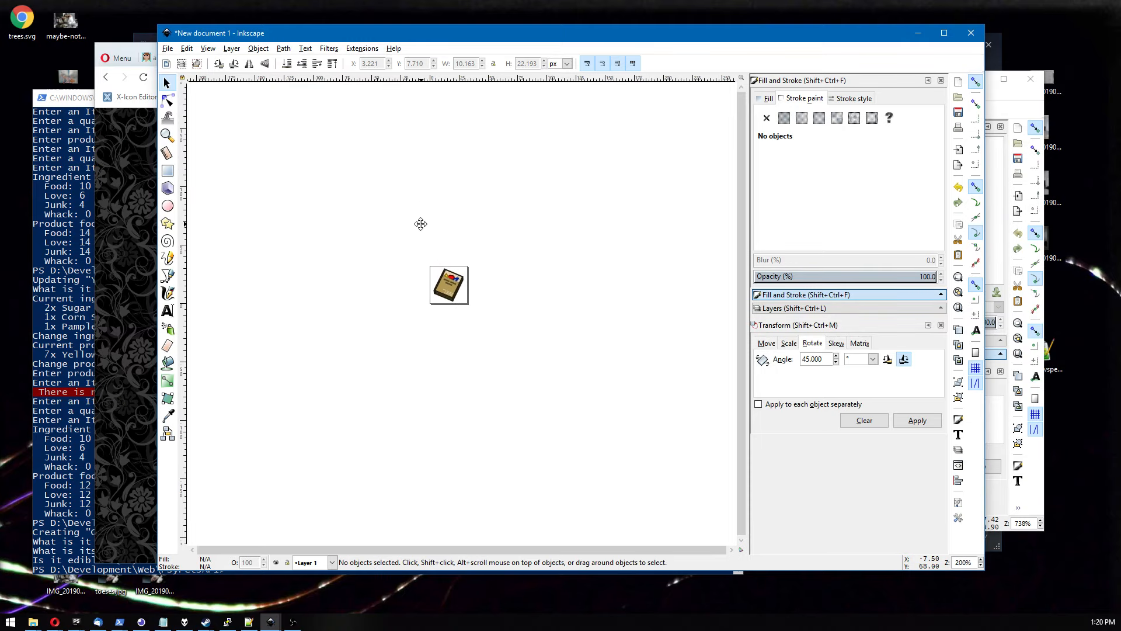
Open Save As and navigate into the book folder.
click(168, 49)
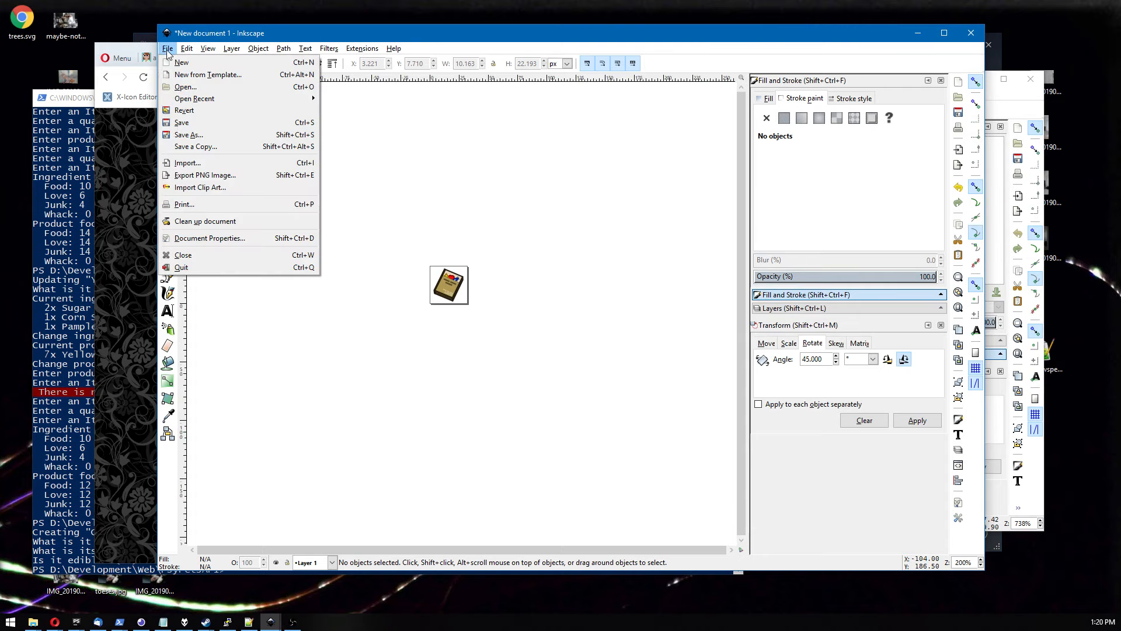
click(188, 138)
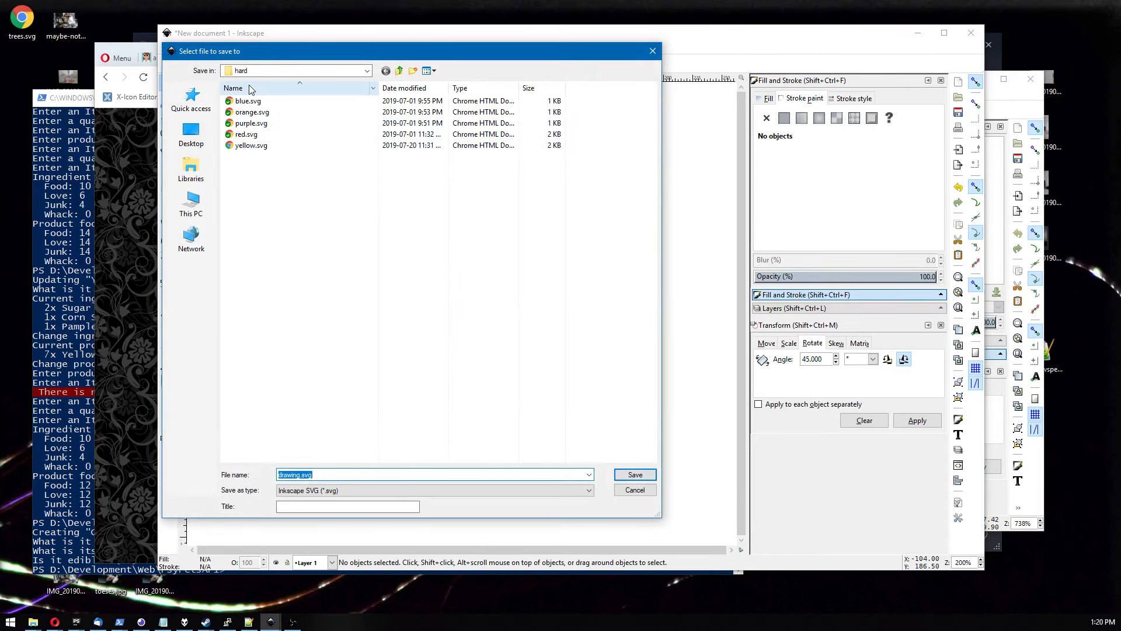
click(271, 202)
key(BackSpace)
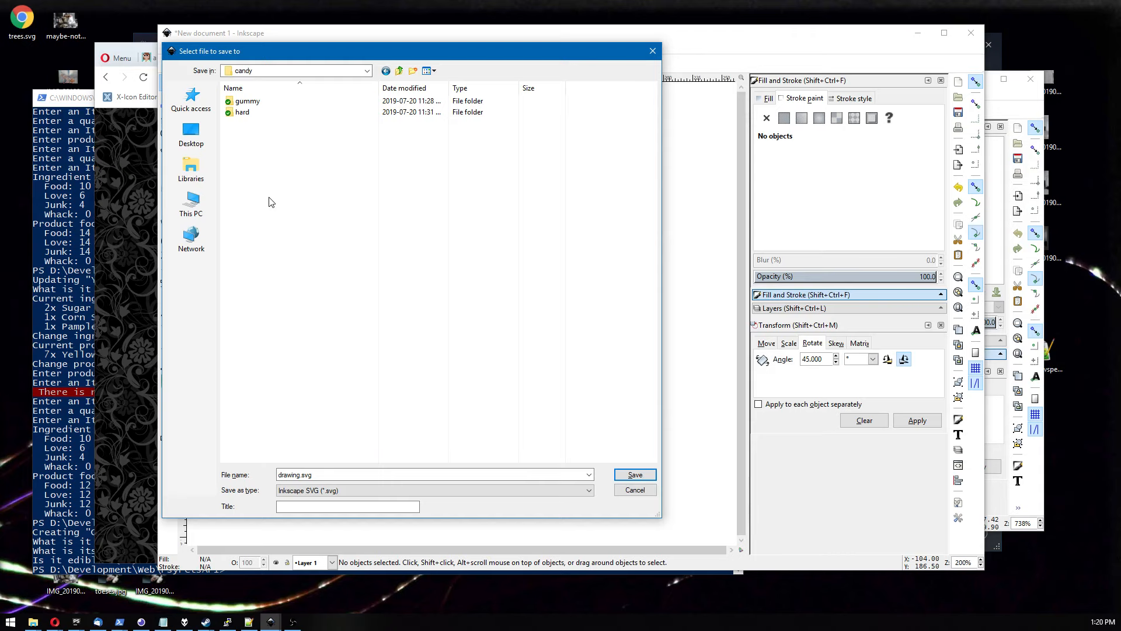
key(BackSpace)
text(bo)
key(Return)
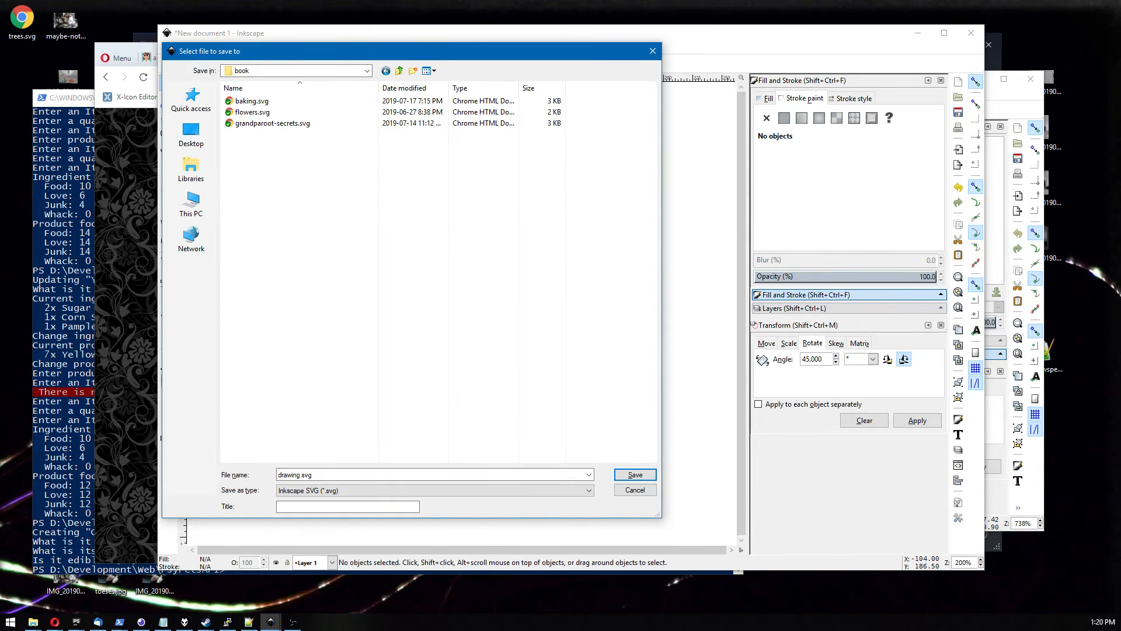
Switch to the browser and inspect the Candy-maker's Cookbook image element to check its expected file name.
key(alt+Tab)
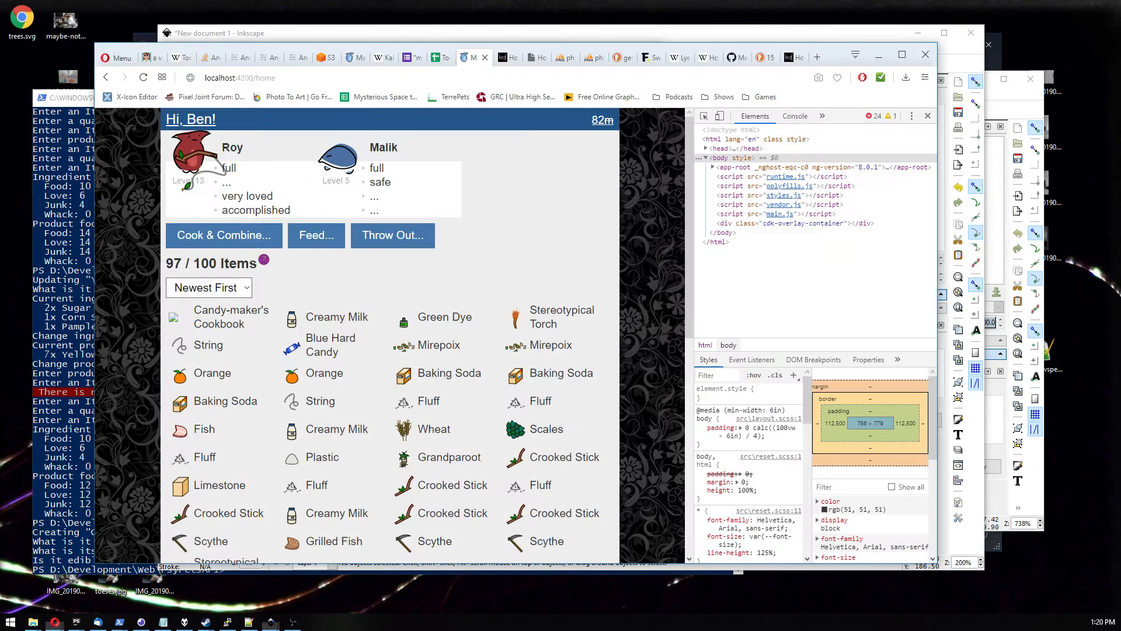
click(572, 61)
click(471, 57)
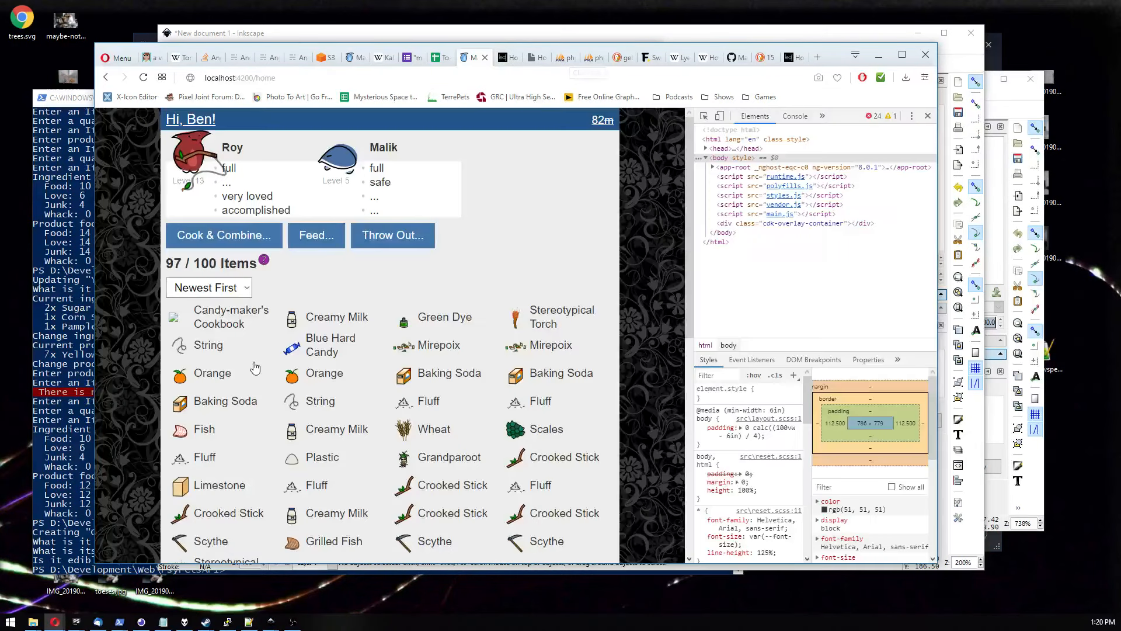
right_click(180, 325)
click(204, 430)
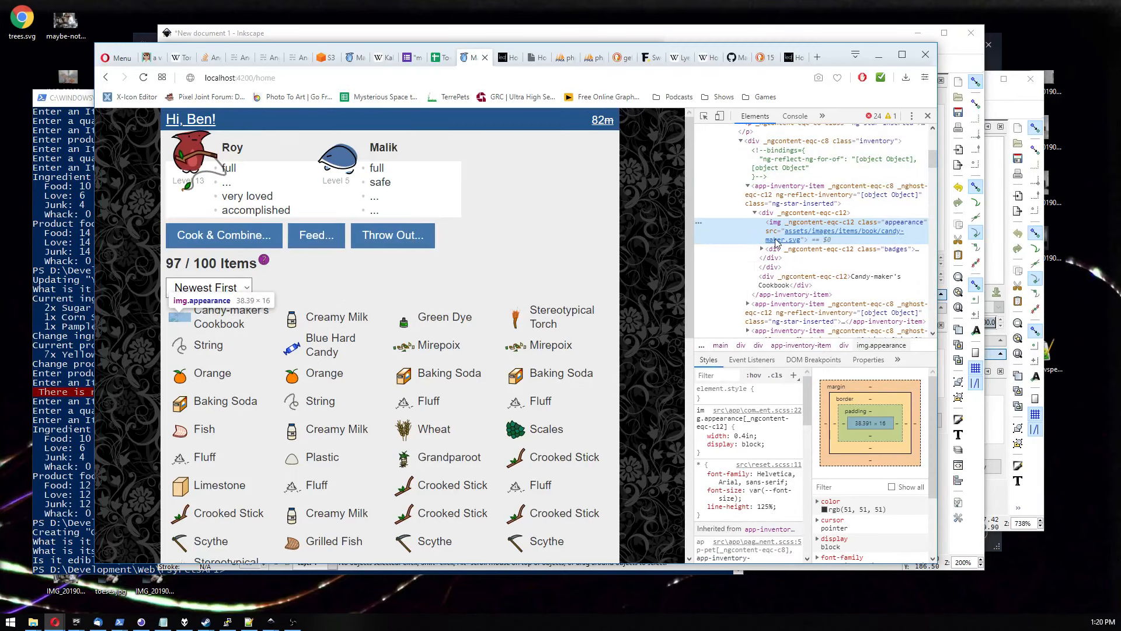
click(878, 55)
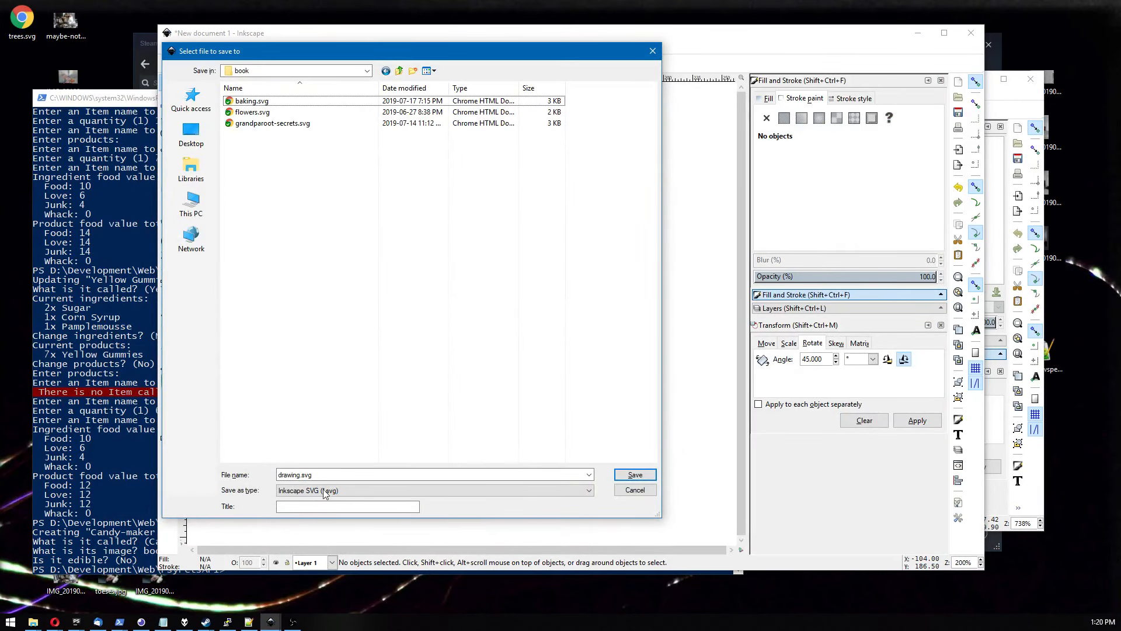
Name the file candy-maker and set the file type to Optimized SVG.
double_click(326, 472)
text(candy-)
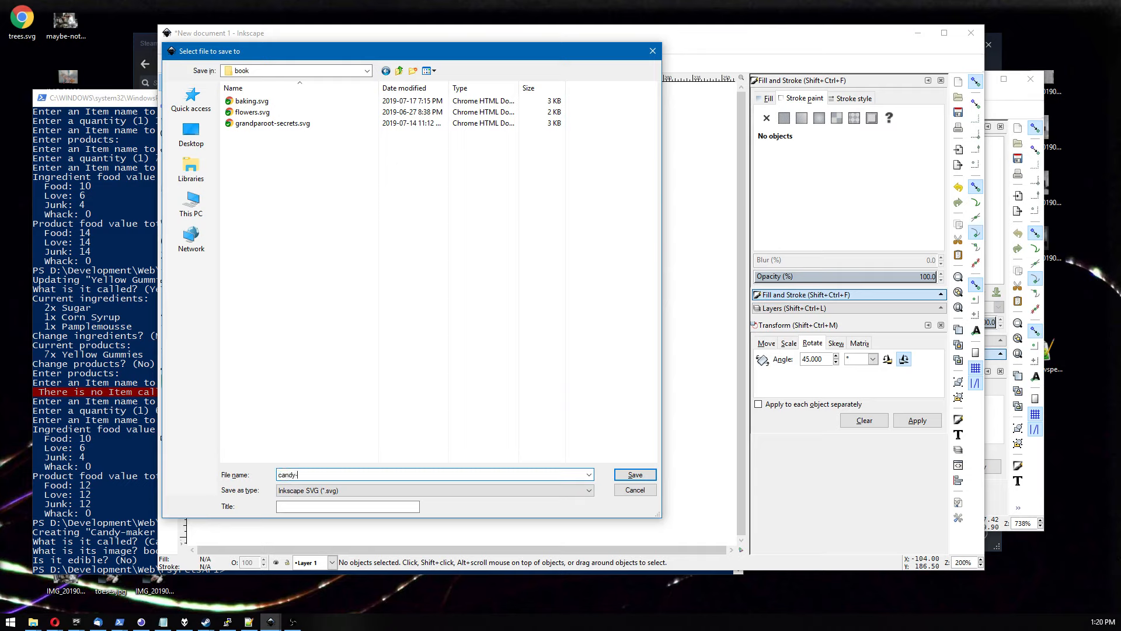
text(maker)
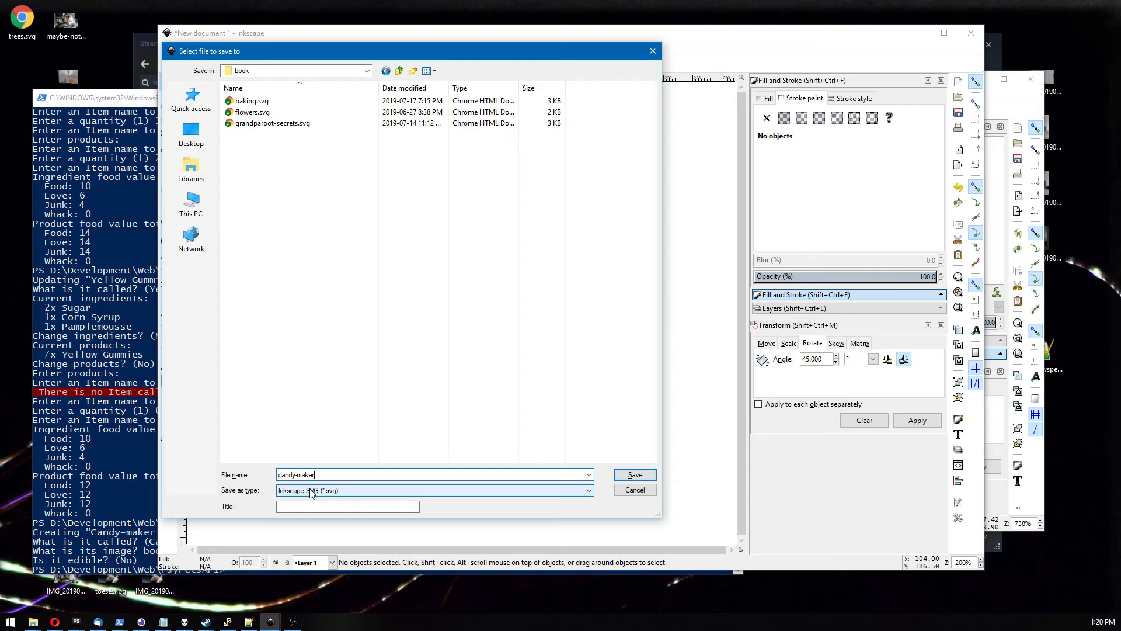
click(311, 492)
click(287, 440)
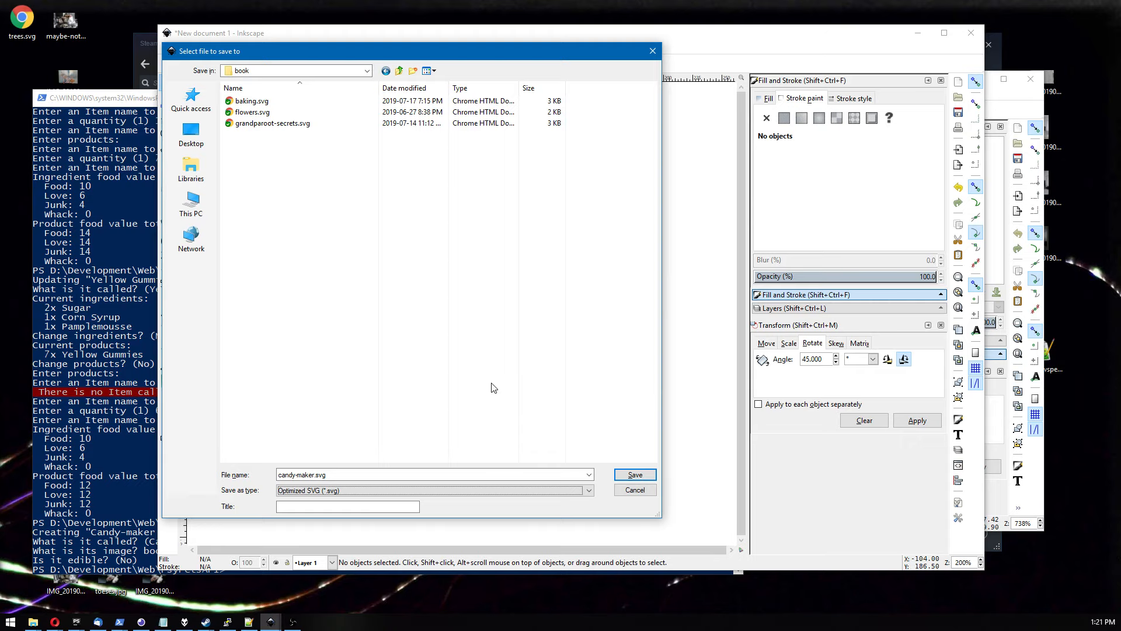
click(440, 384)
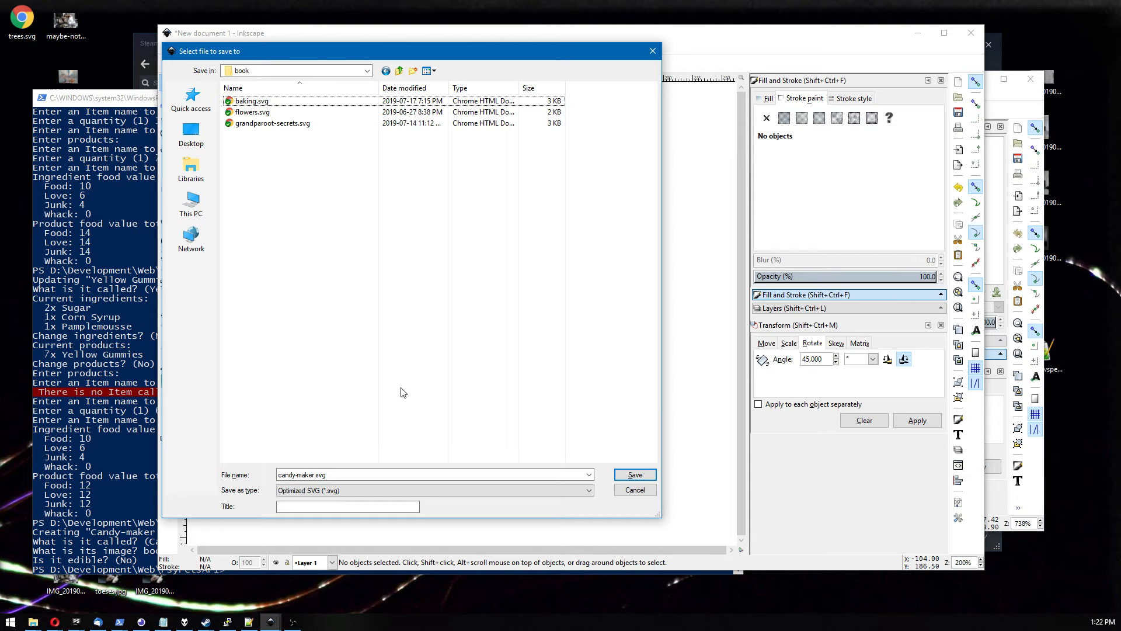
click(354, 490)
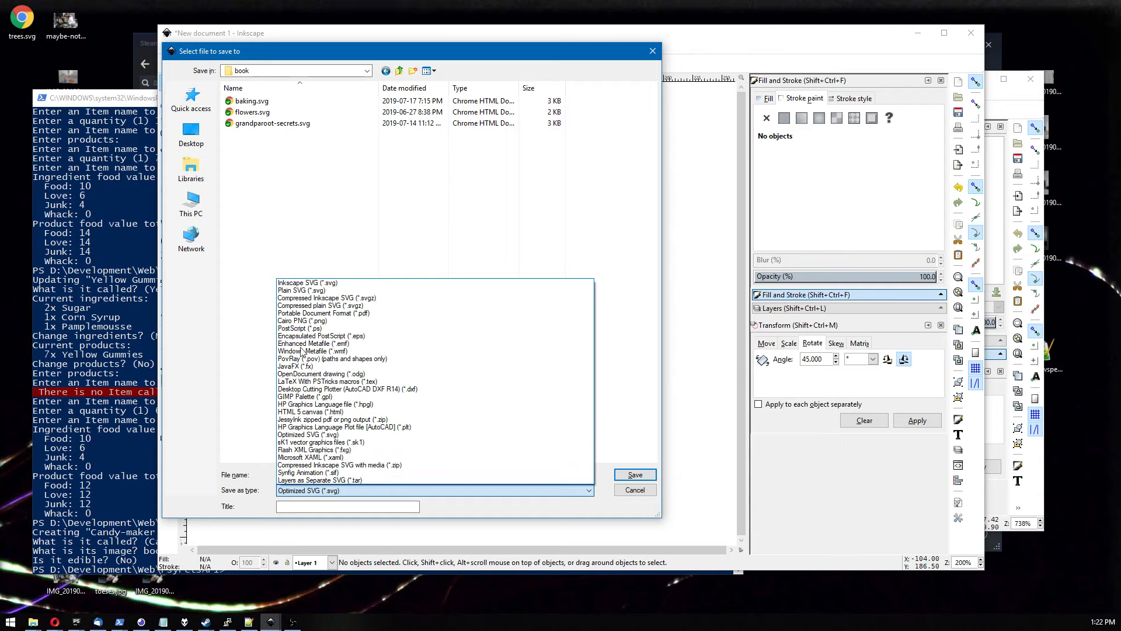
click(325, 435)
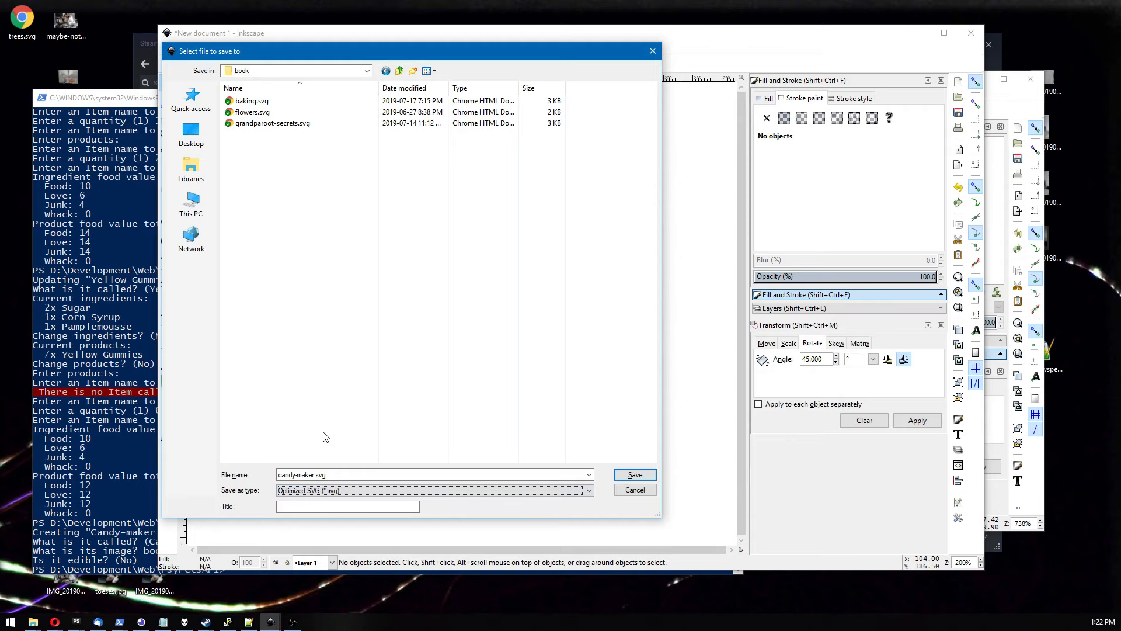
Review the Optimized SVG options on each tab and save the file with the default settings.
click(633, 478)
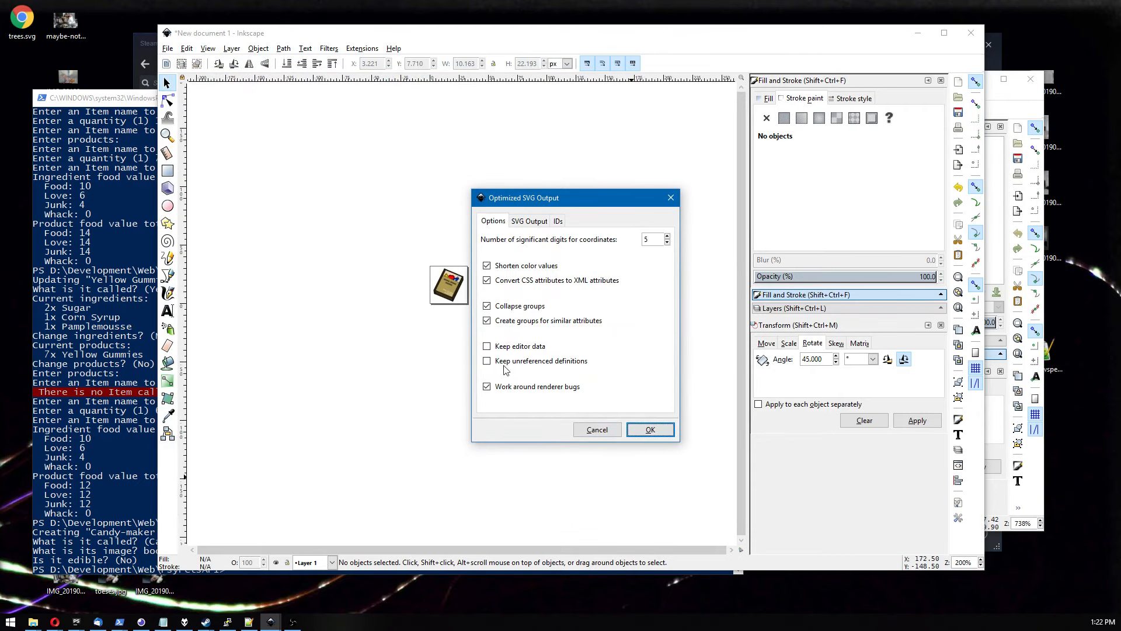
click(518, 223)
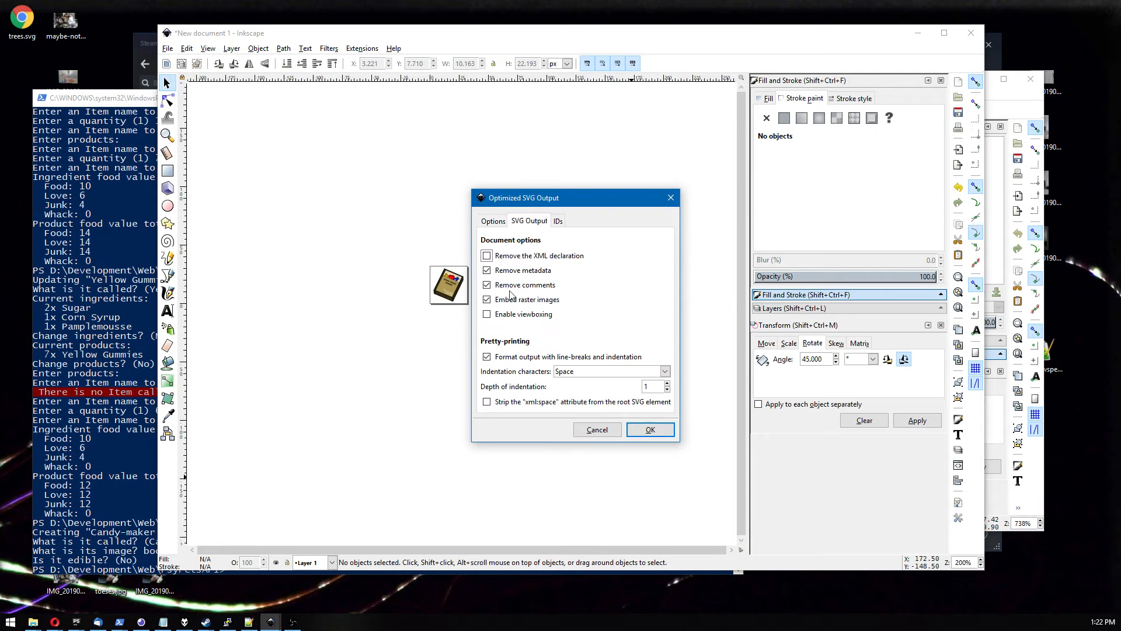
click(557, 225)
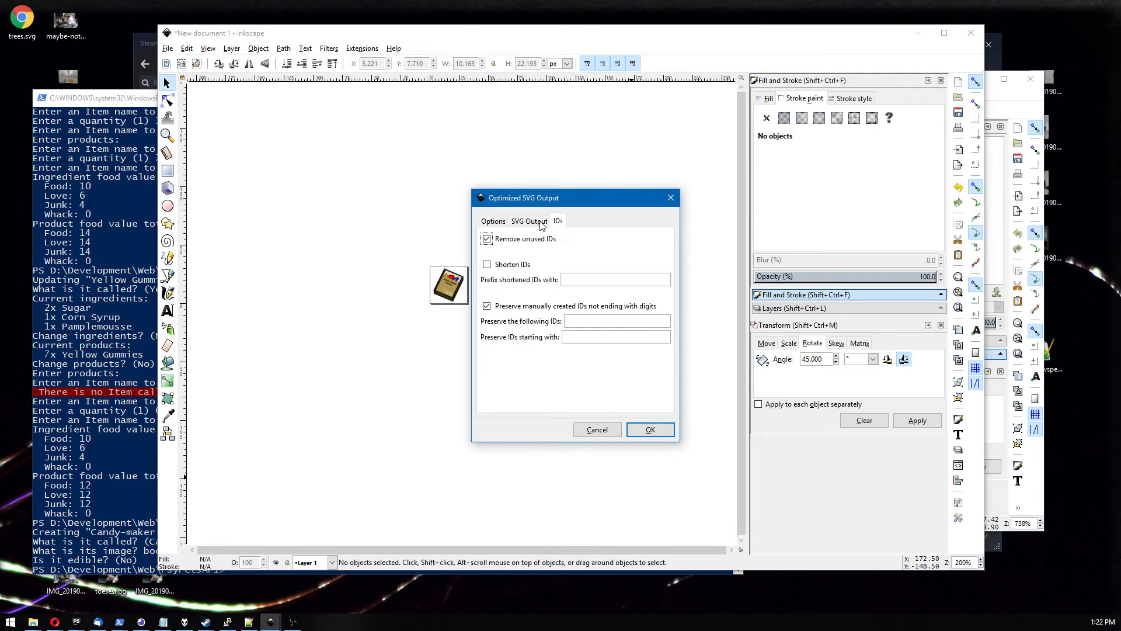
click(529, 222)
click(493, 222)
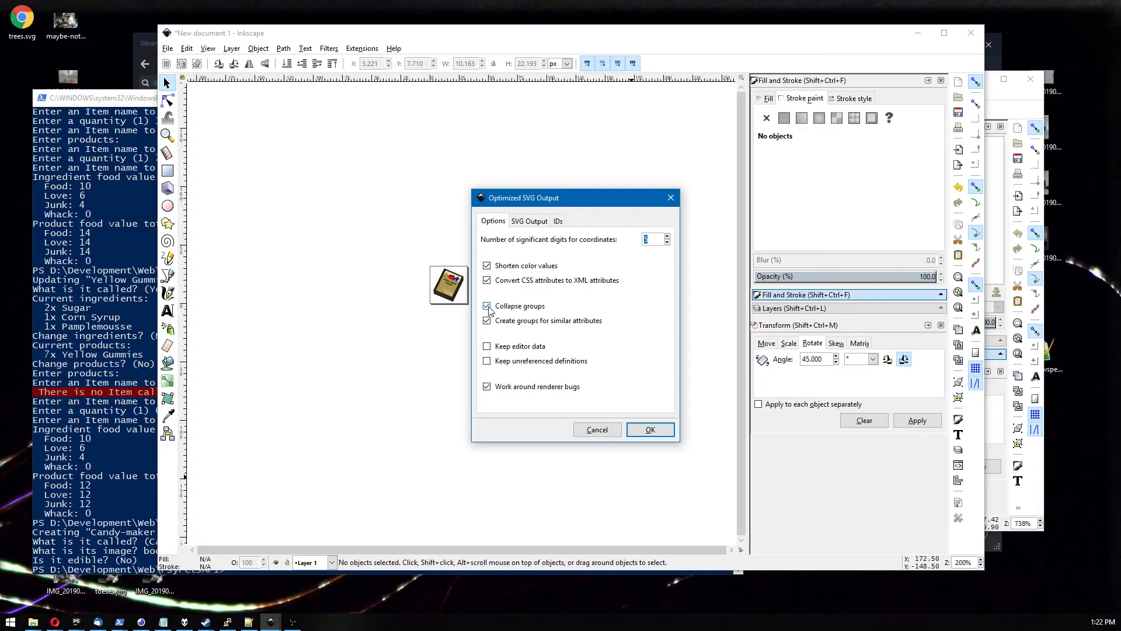
click(522, 223)
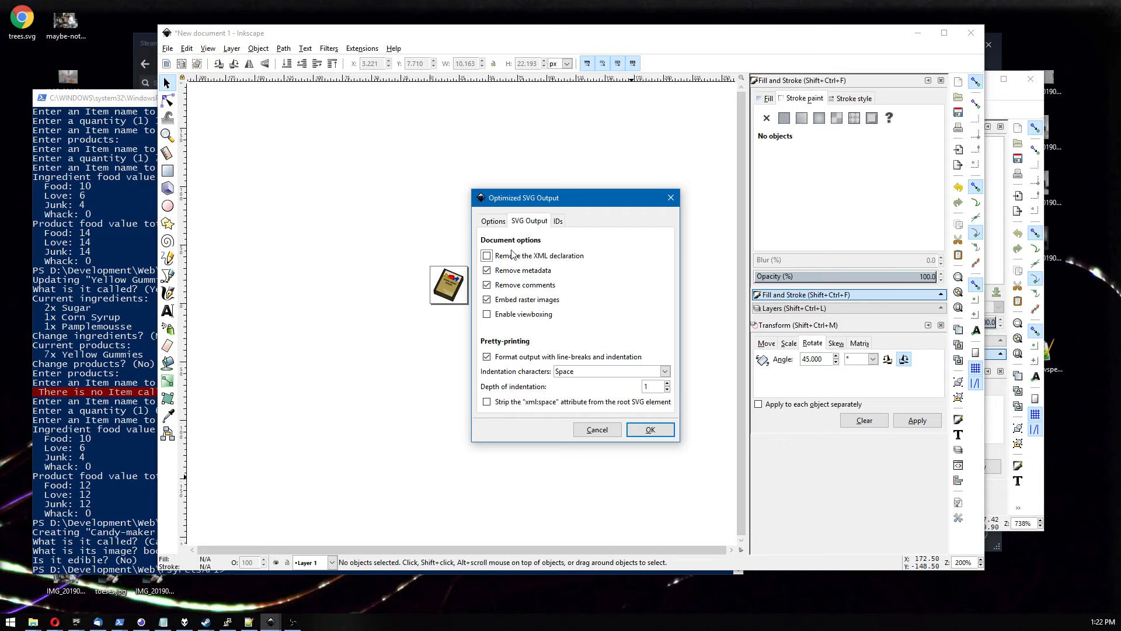
click(492, 222)
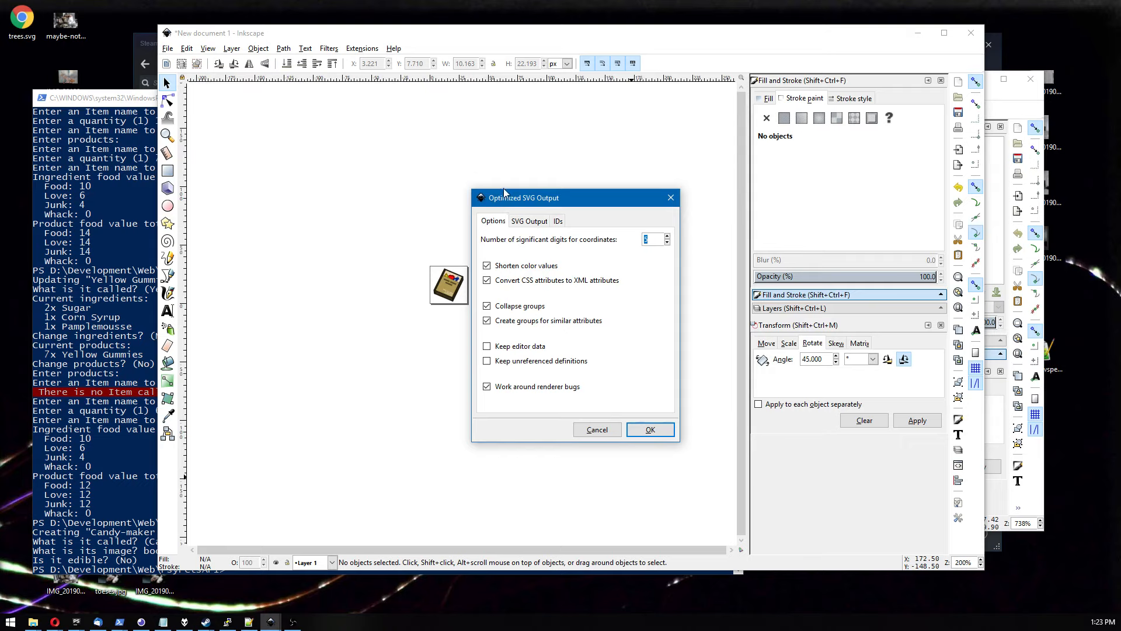
click(514, 220)
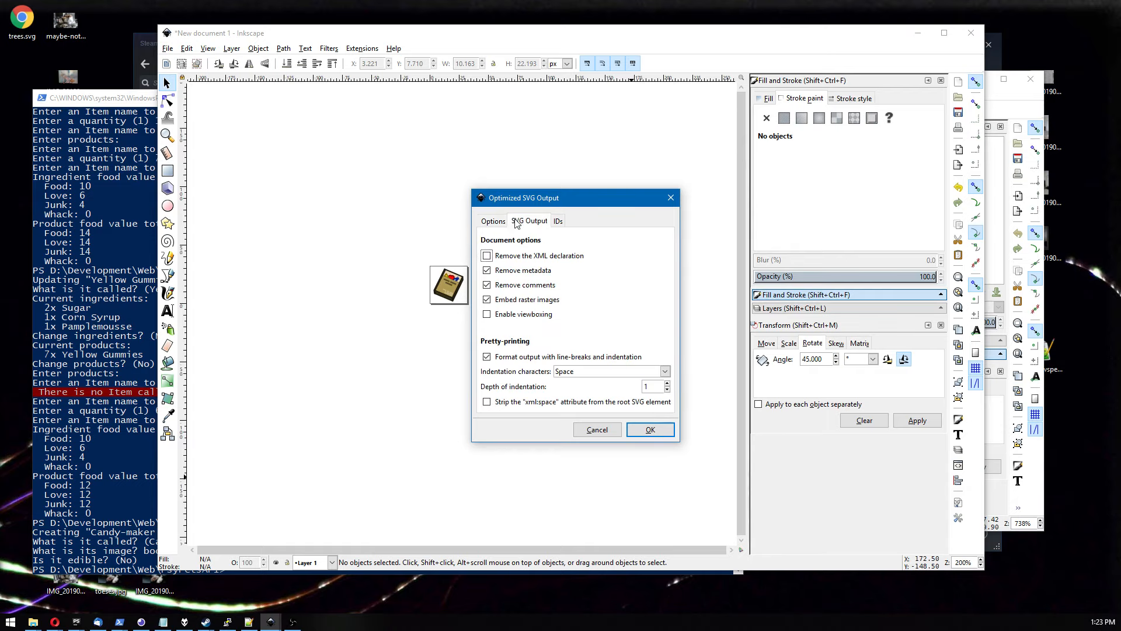
click(558, 221)
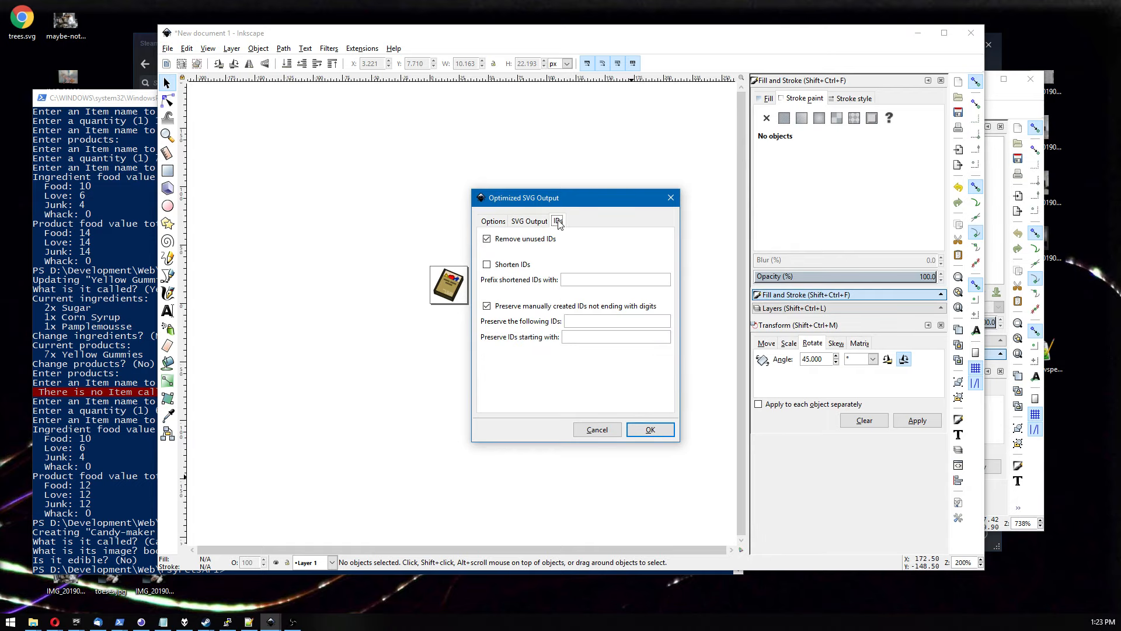
click(539, 222)
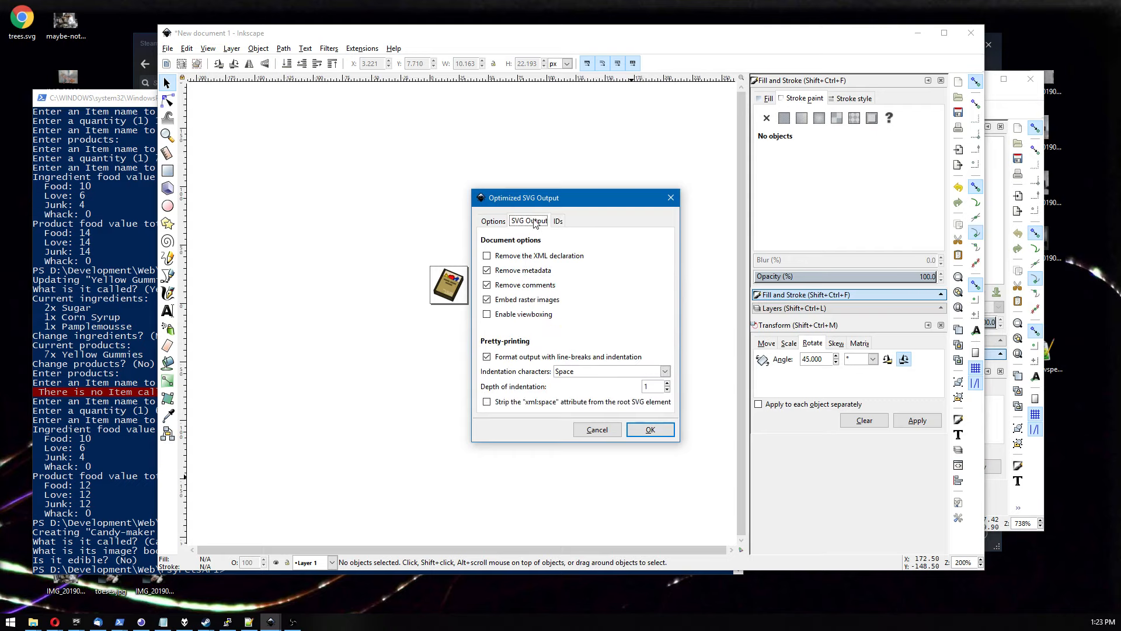
click(493, 221)
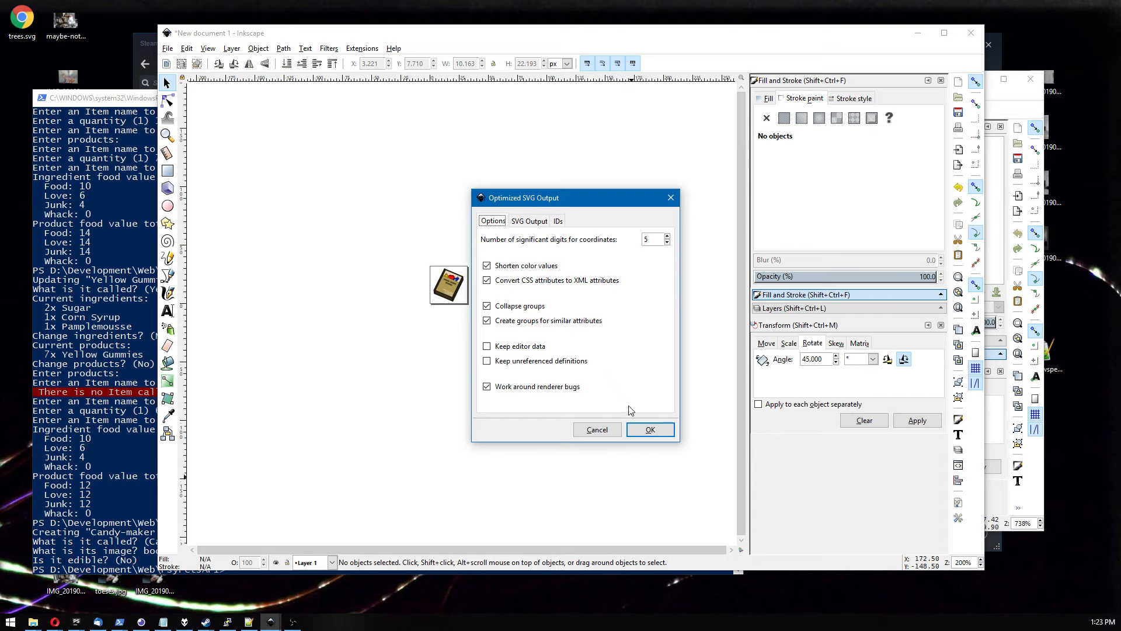
click(650, 430)
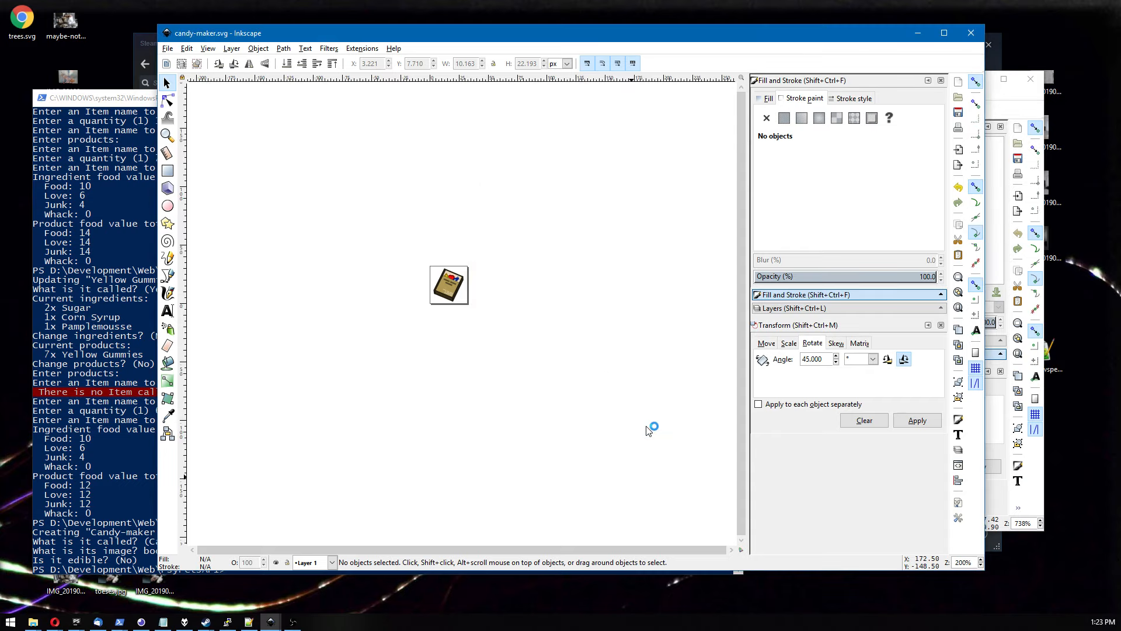
Close the open Inkscape windows.
click(971, 33)
click(518, 354)
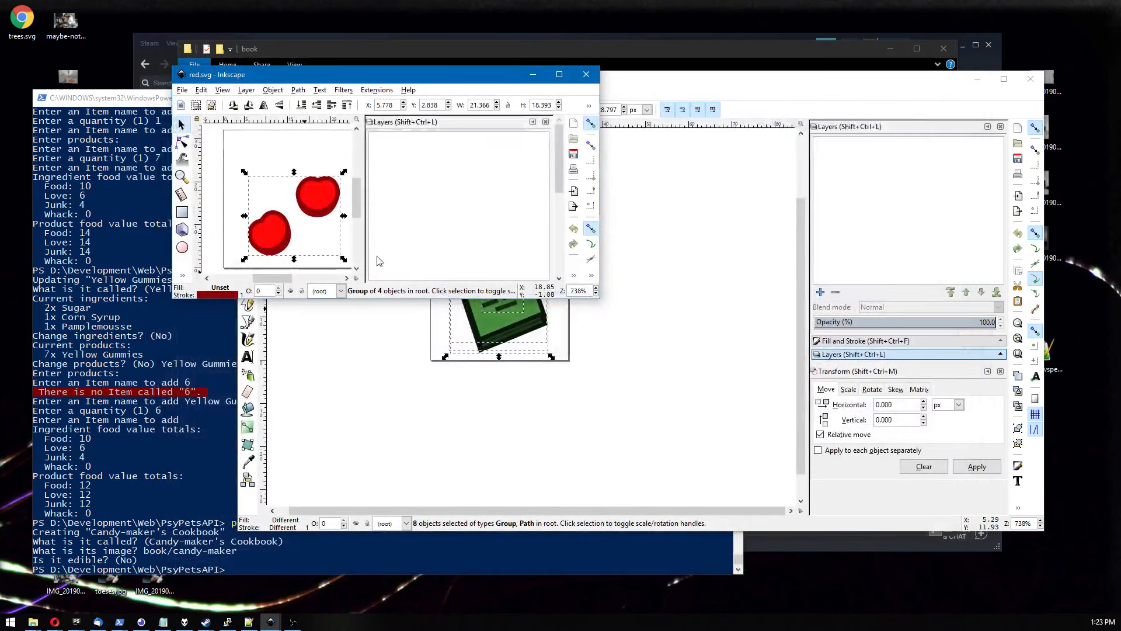
click(586, 74)
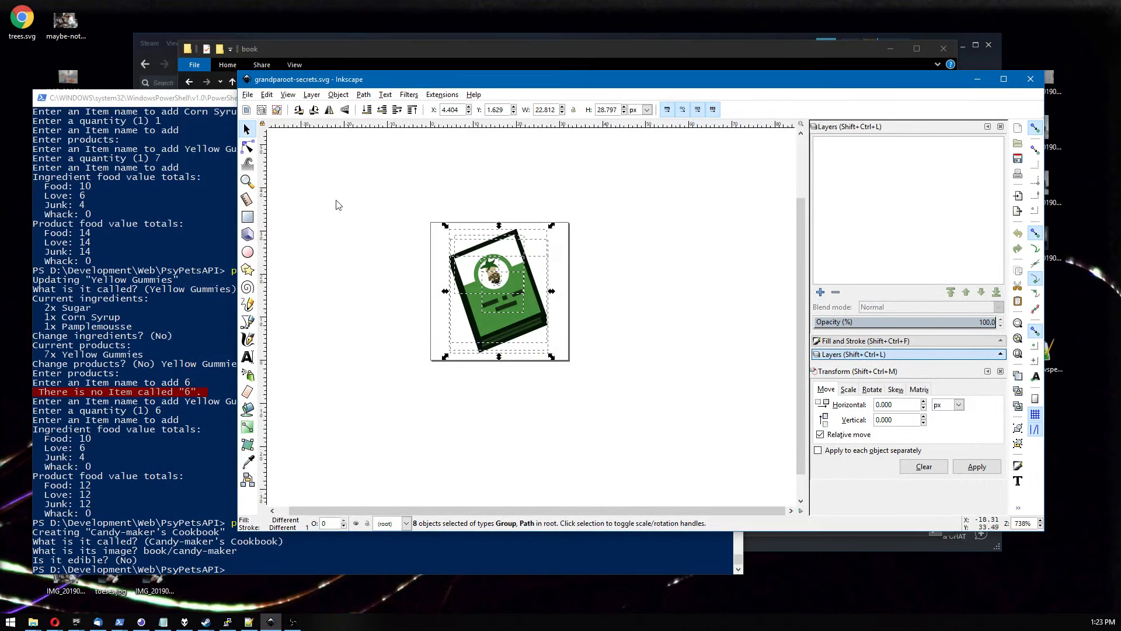
double_click(250, 85)
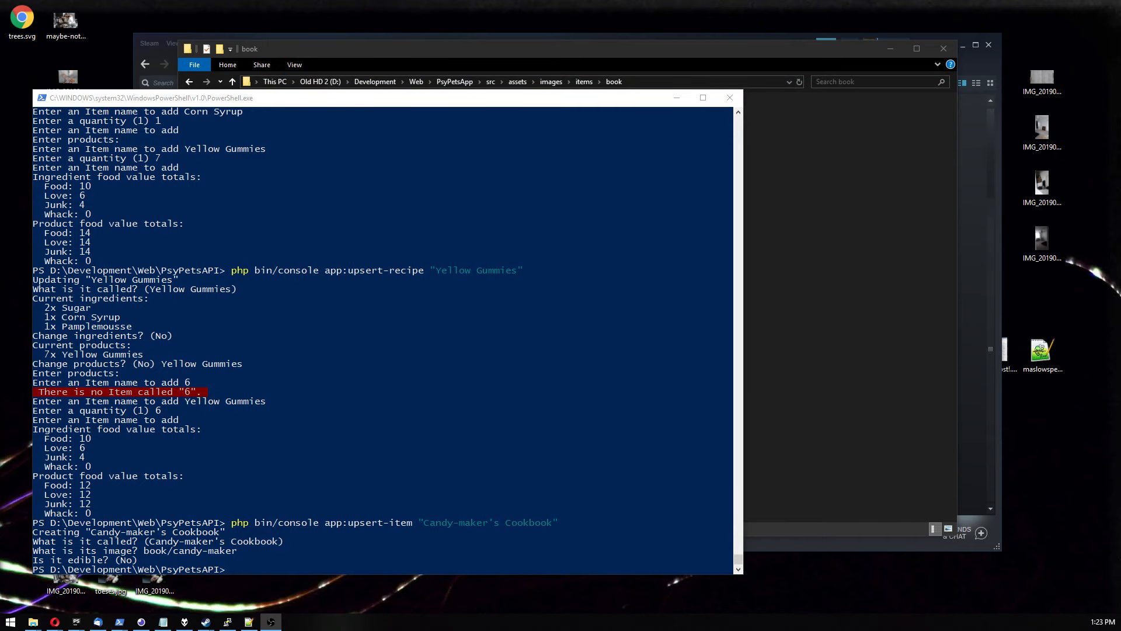
Switch to the ng serve console and restart the development server.
click(54, 622)
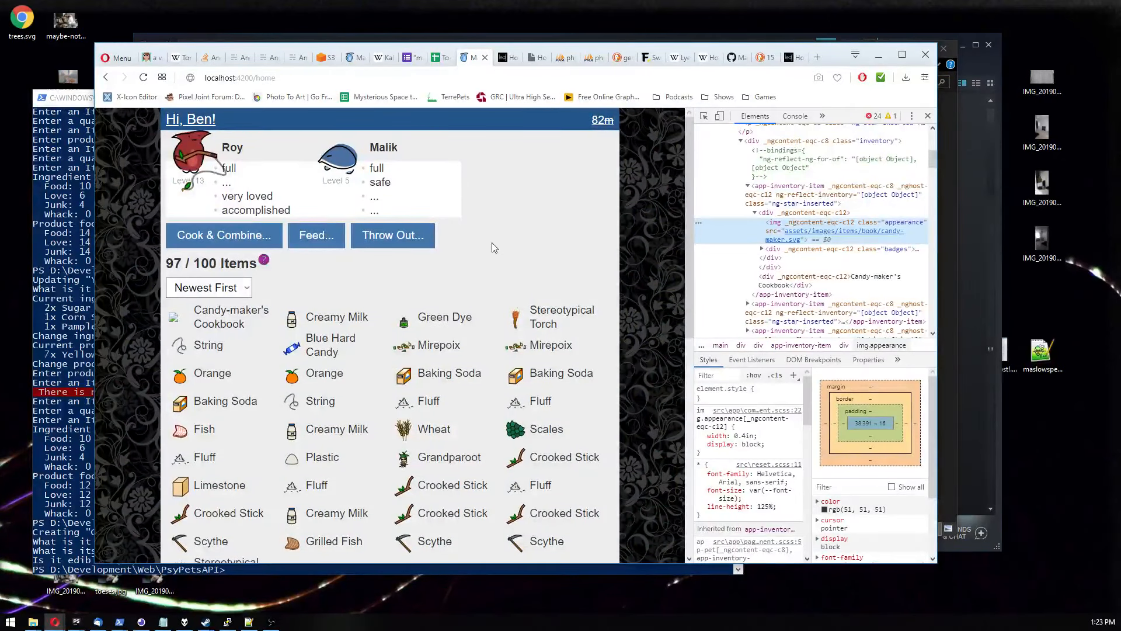
key(alt+Tab)
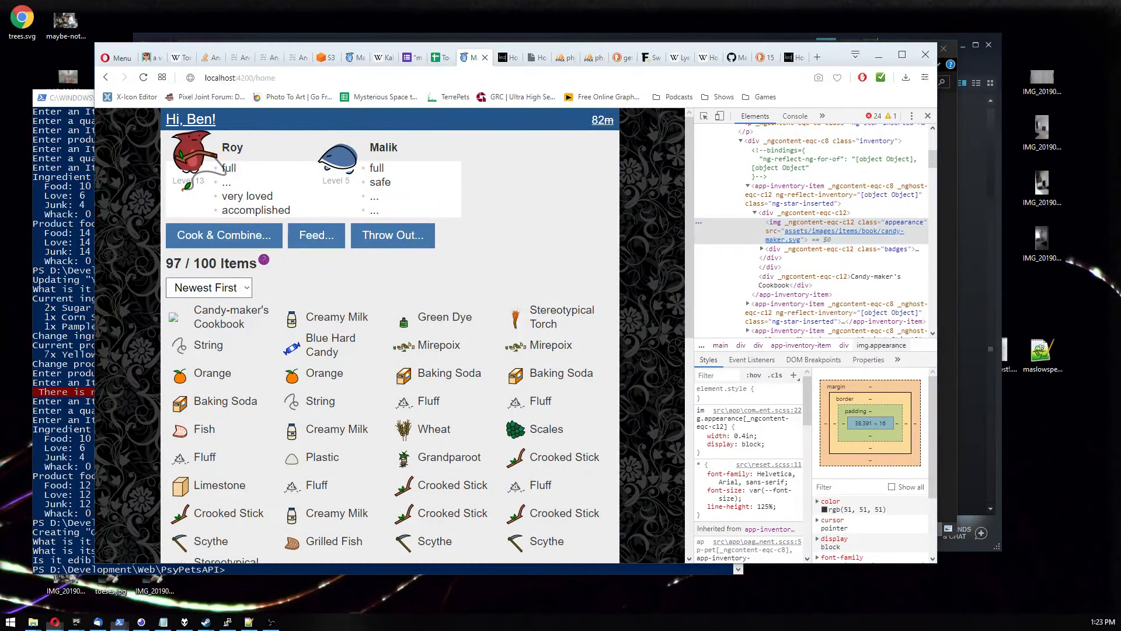
drag(379, 146, 734, 92)
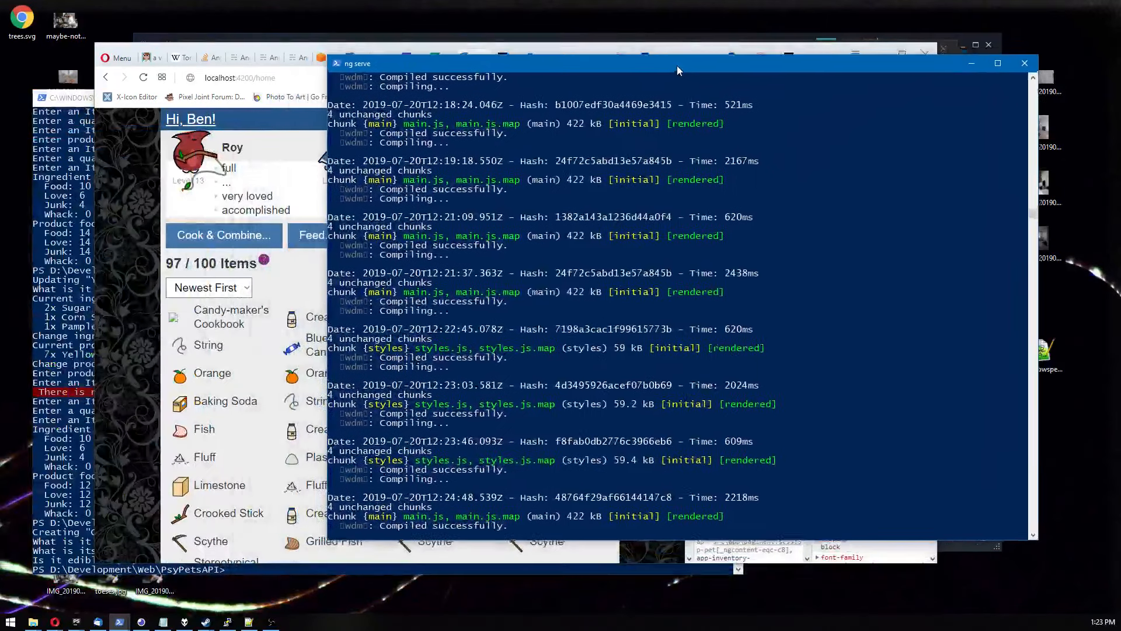
key(ctrl+c)
text(y)
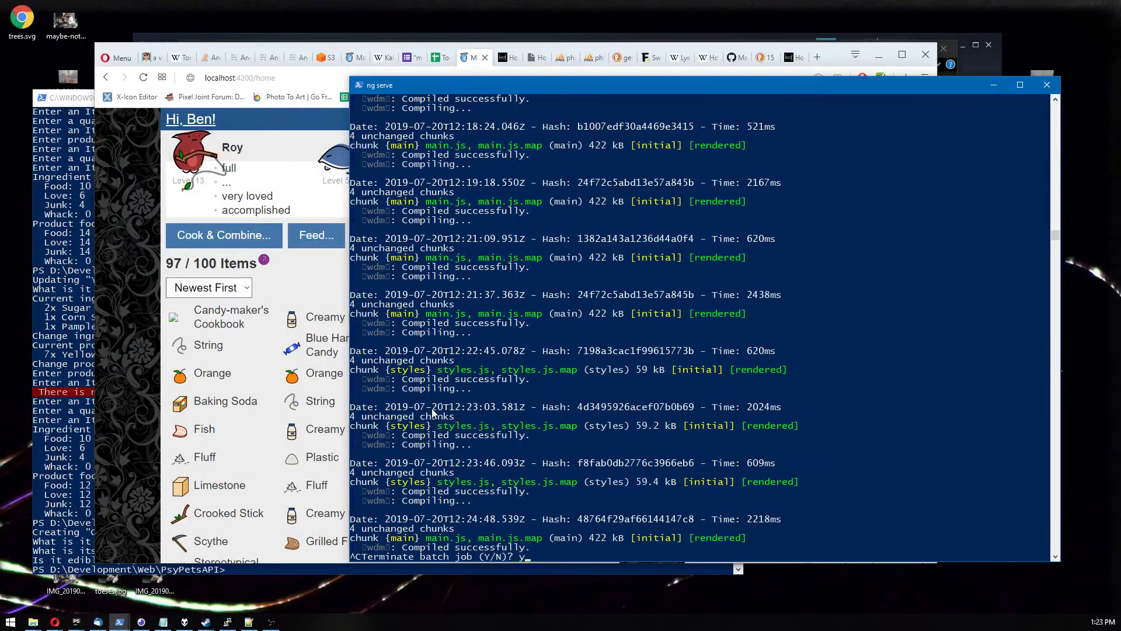
key(Return)
key(Up)
key(Return)
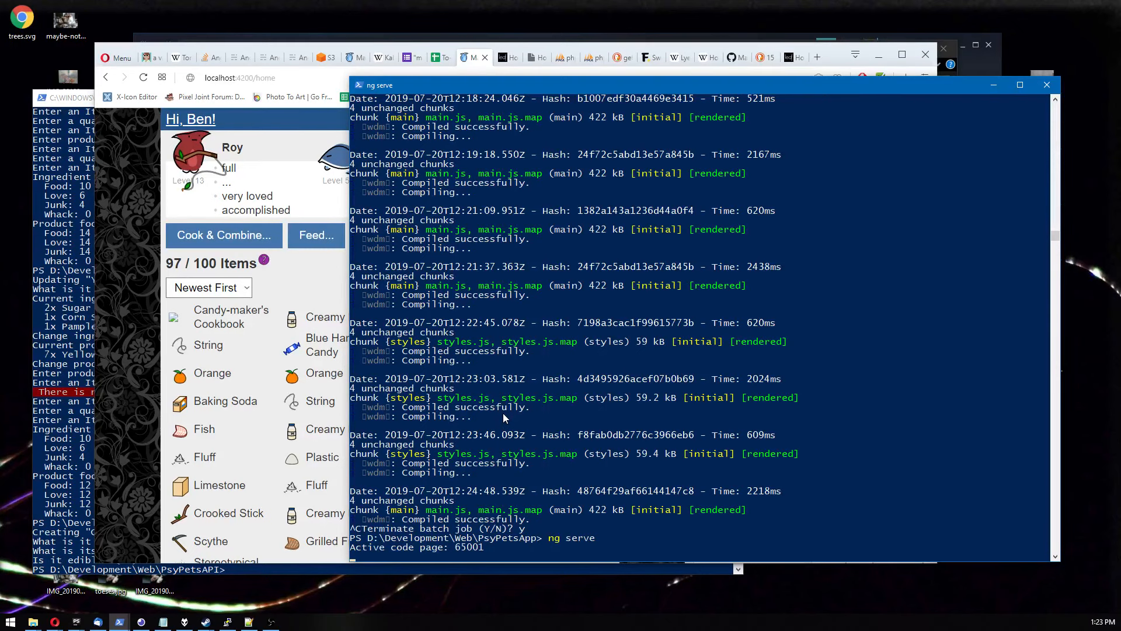
Reload the app in the browser and check the Candy-maker's Cookbook icon in the inventory.
drag(518, 83, 548, 125)
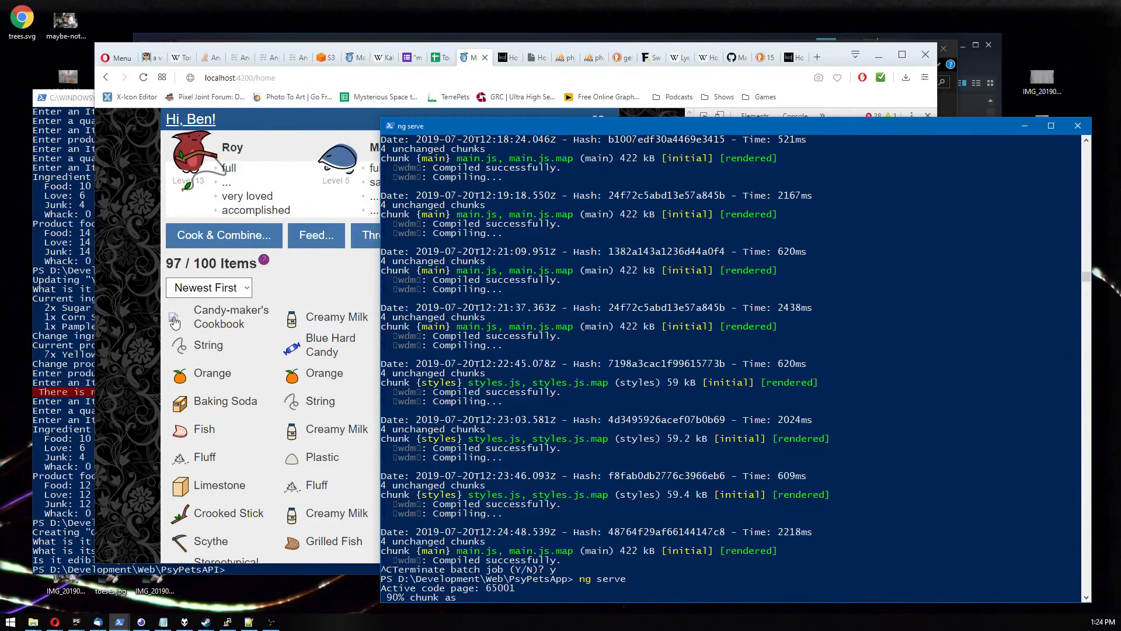
click(132, 345)
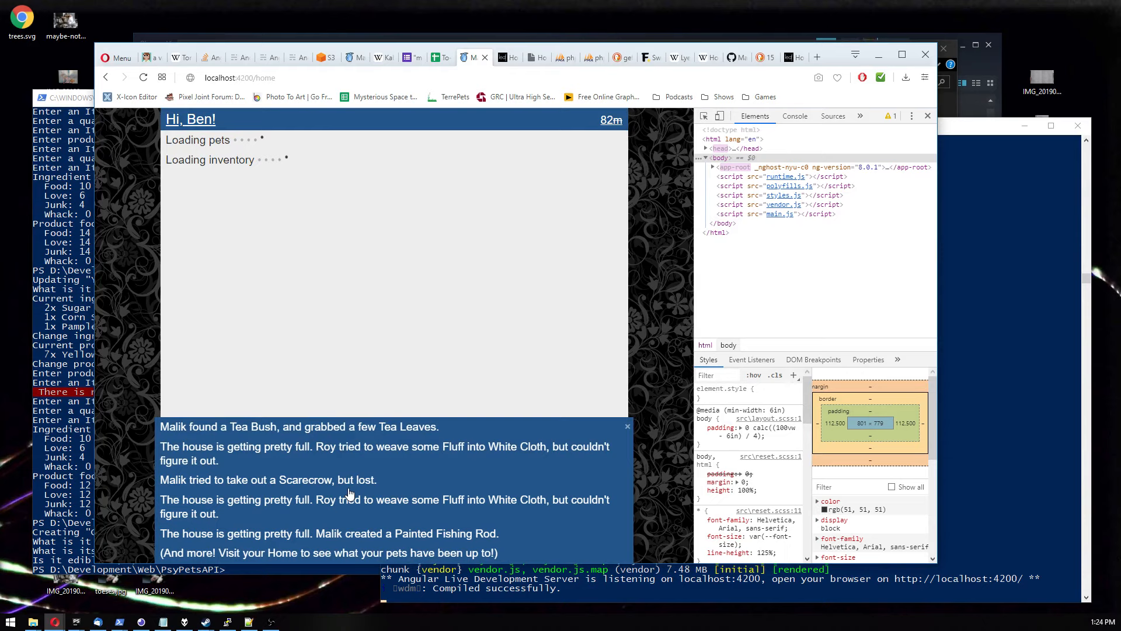
click(248, 492)
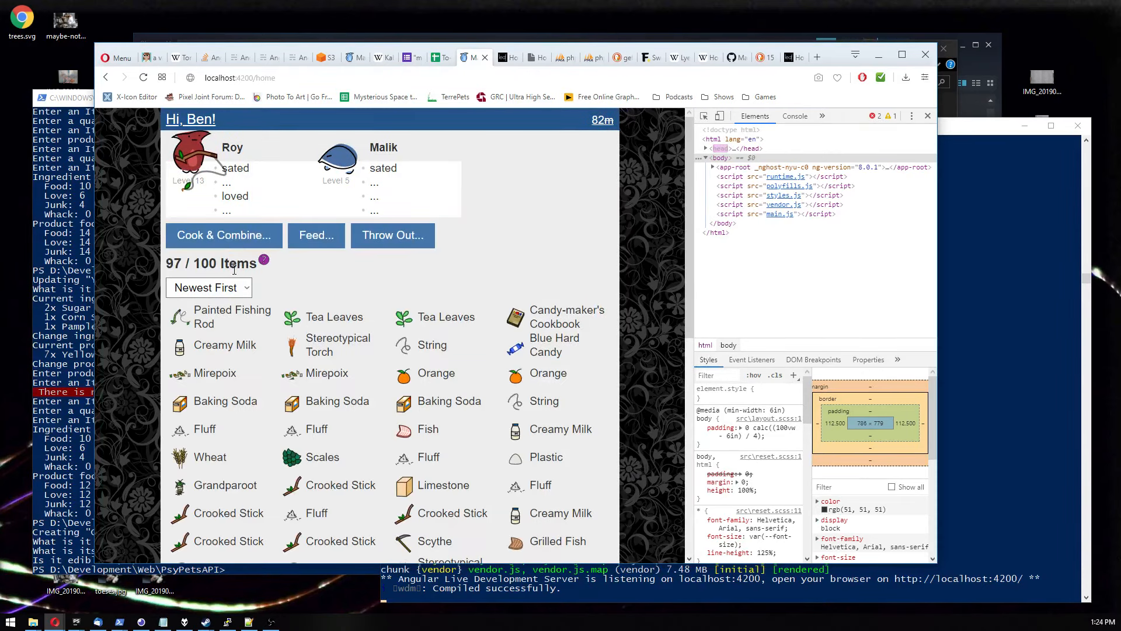
click(524, 319)
click(426, 130)
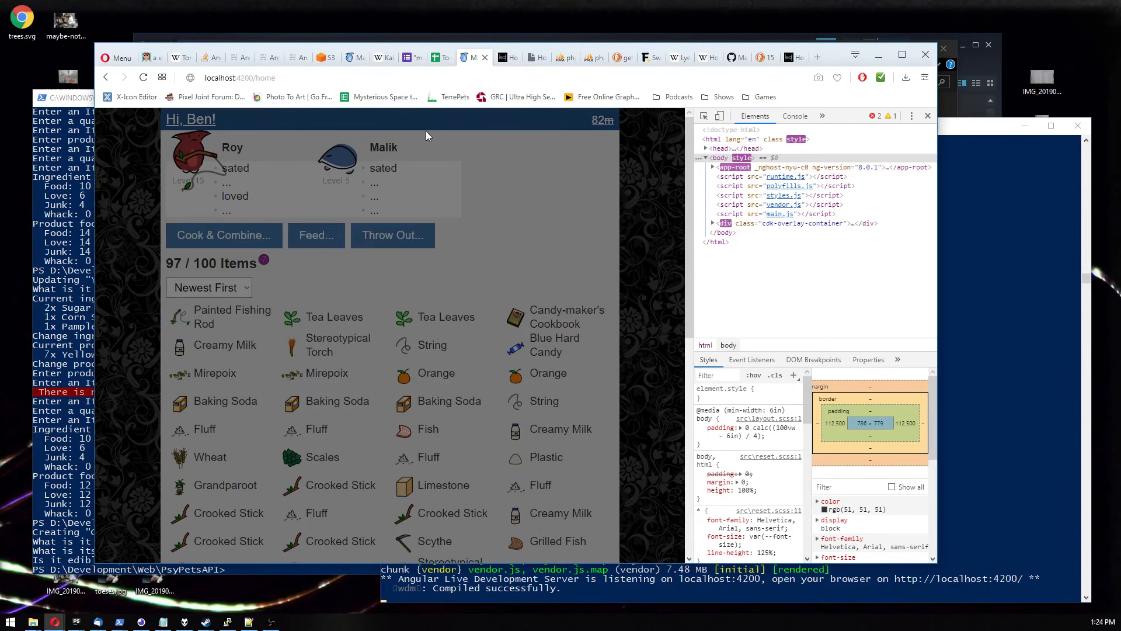
Open the Bookstore page to view the Candy-maker's Cookbook listing.
click(426, 126)
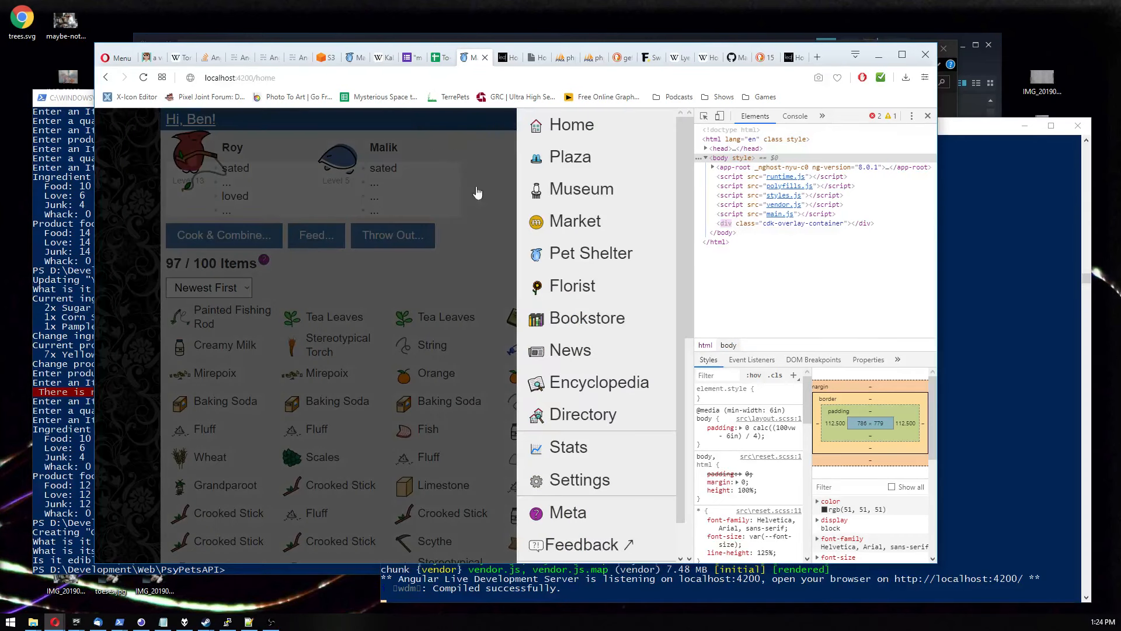
click(566, 319)
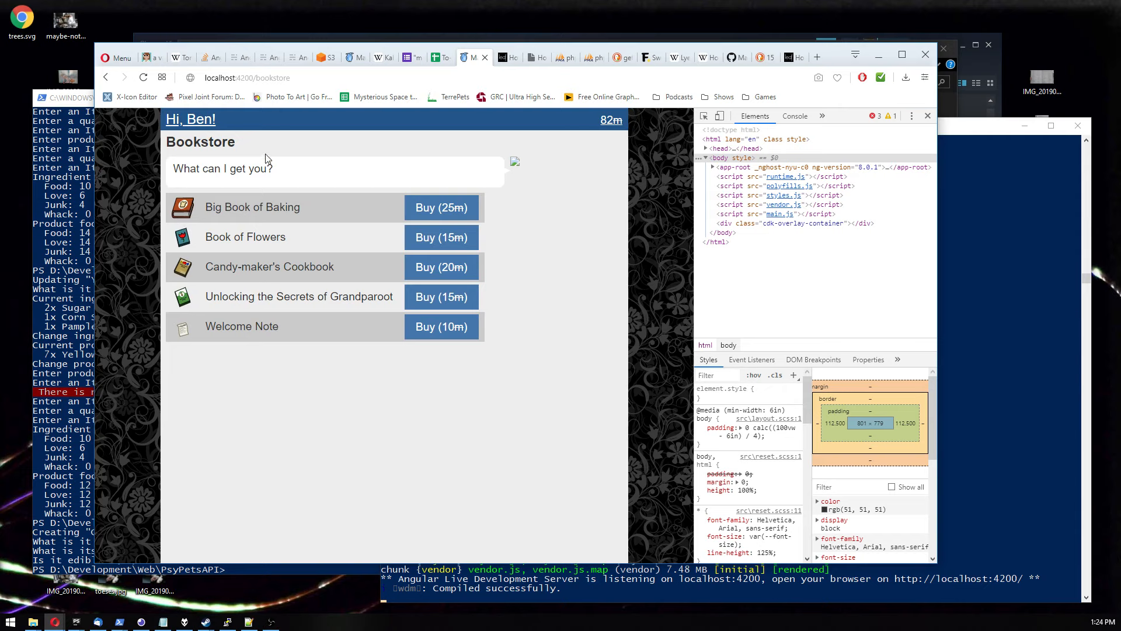
Search the item encyclopedia for book and open the Candy-maker's Cookbook entry.
click(252, 124)
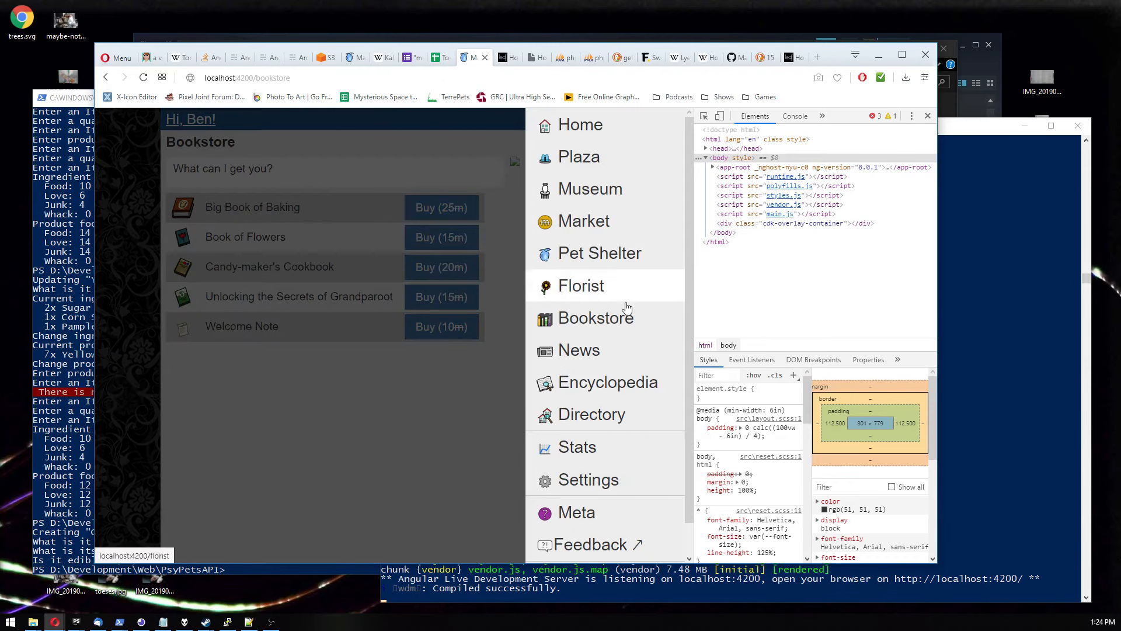
click(596, 381)
click(201, 160)
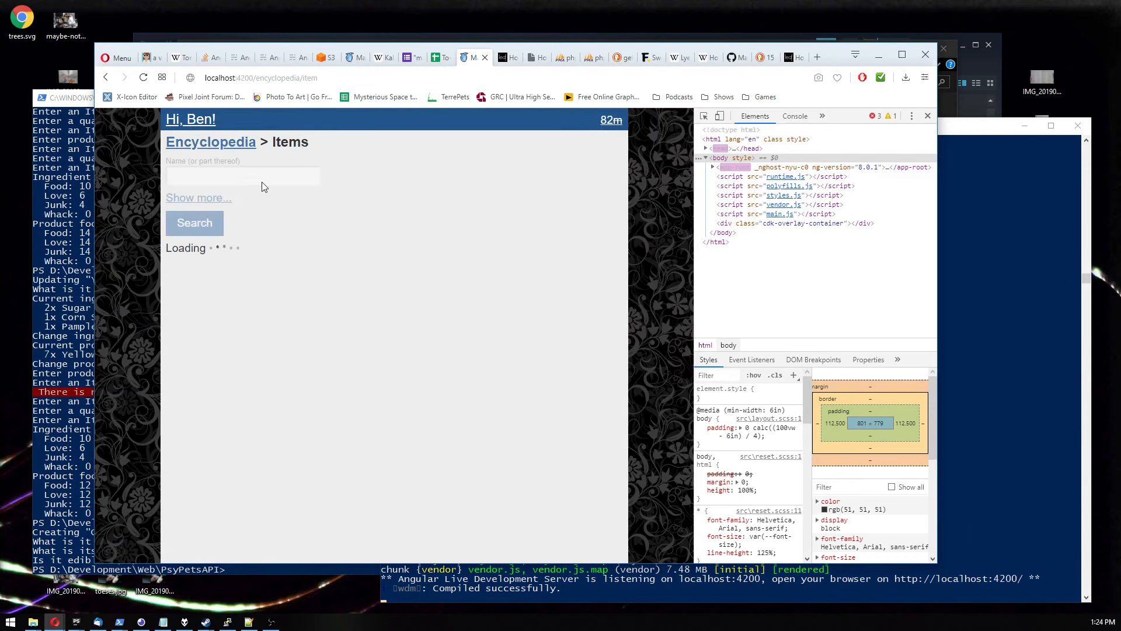
click(239, 176)
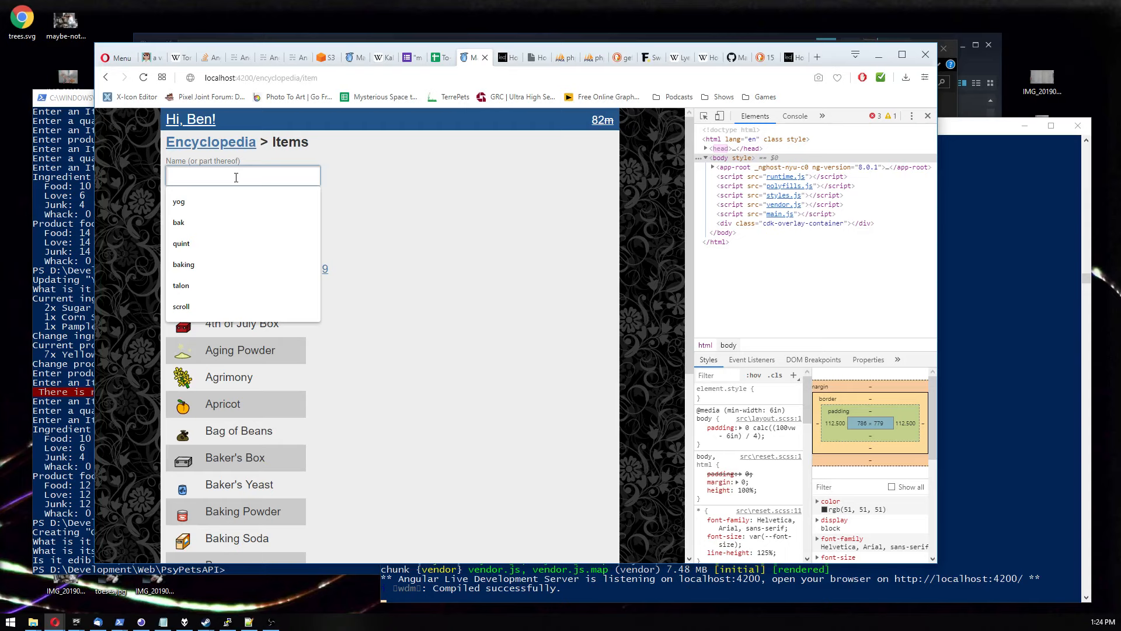
text(book)
key(Return)
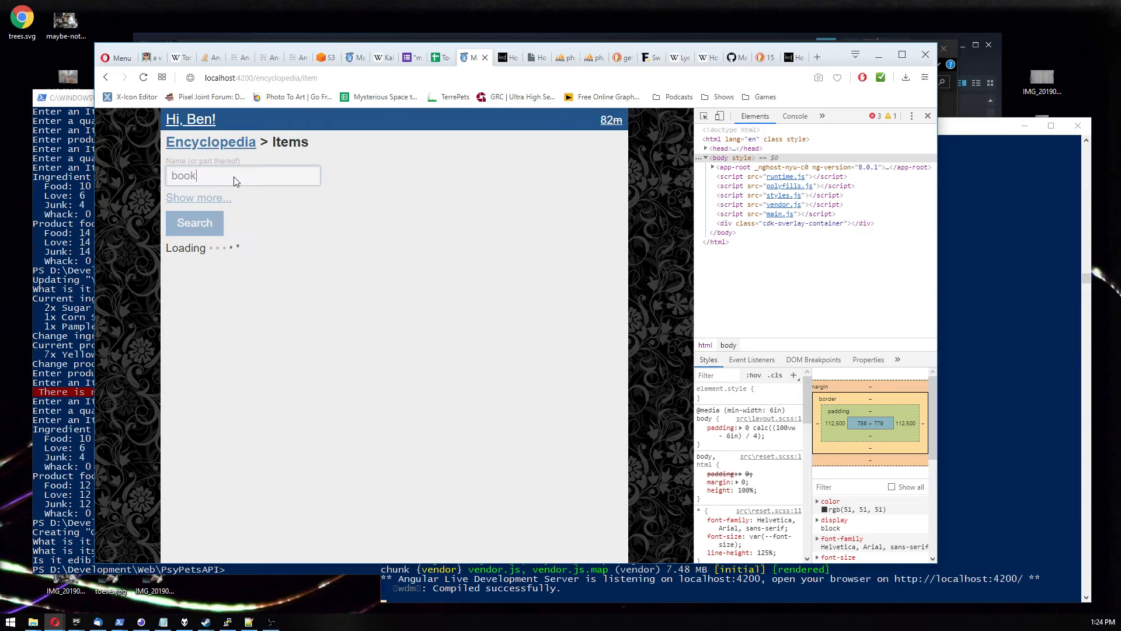
click(221, 354)
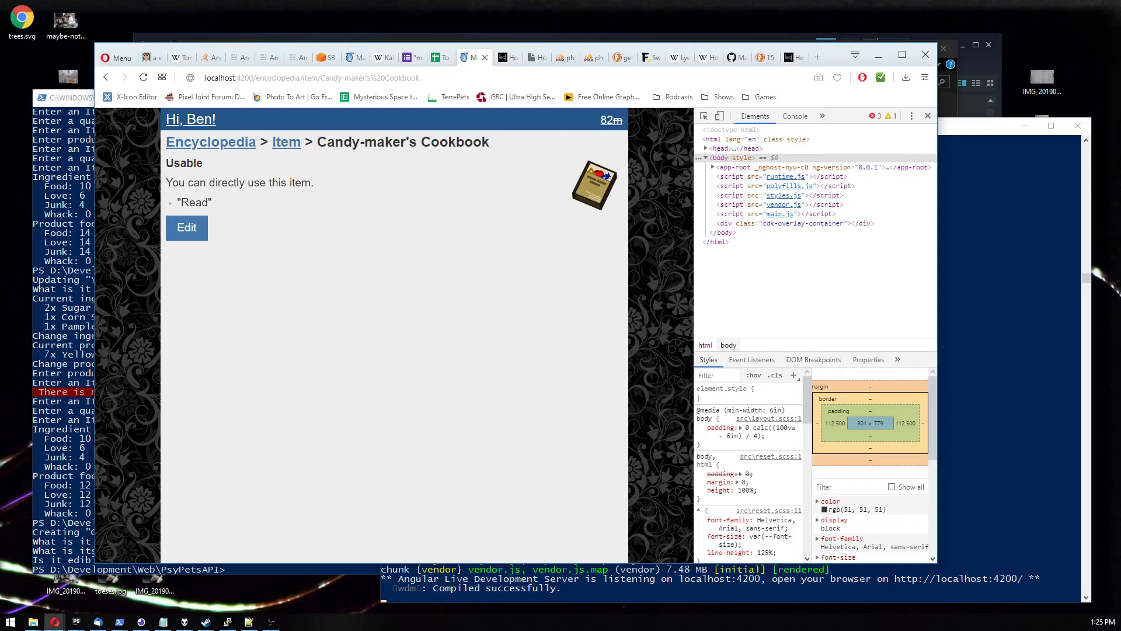
Open candy-maker.svg from the book folder in Notepad++ and inspect its markup.
key(alt+Tab)
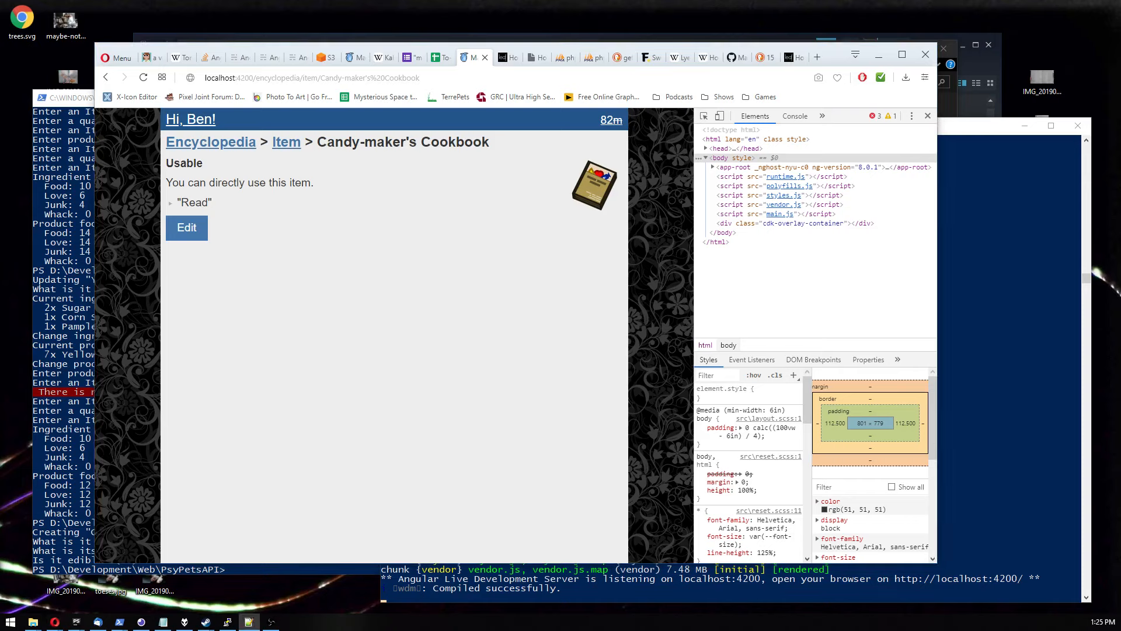
drag(0, 100, 240, 167)
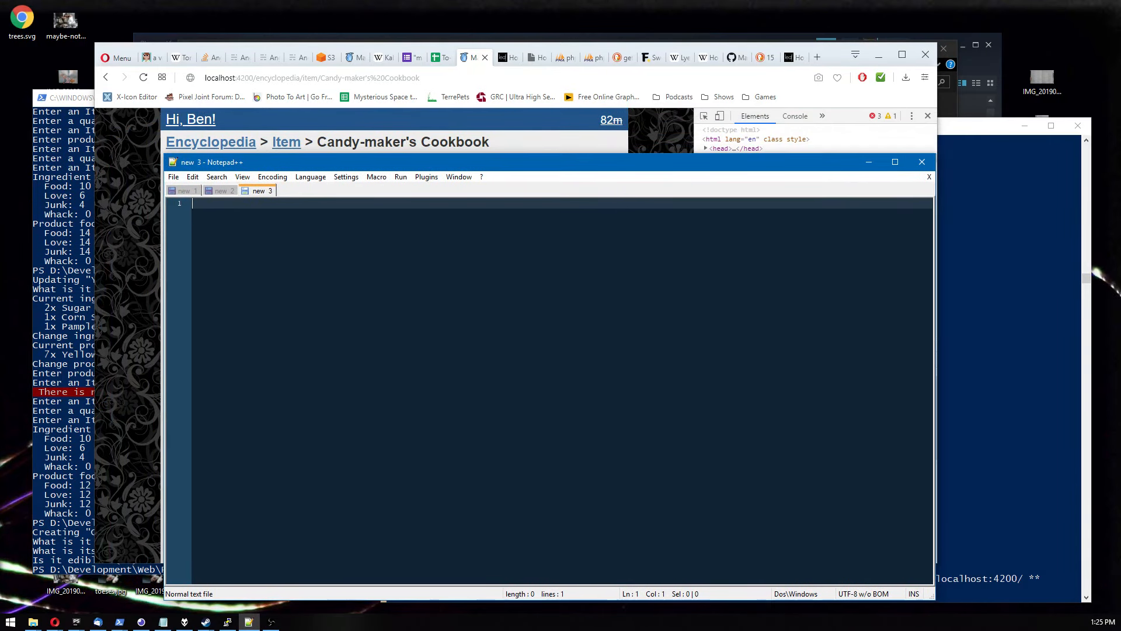
key(alt+Tab)
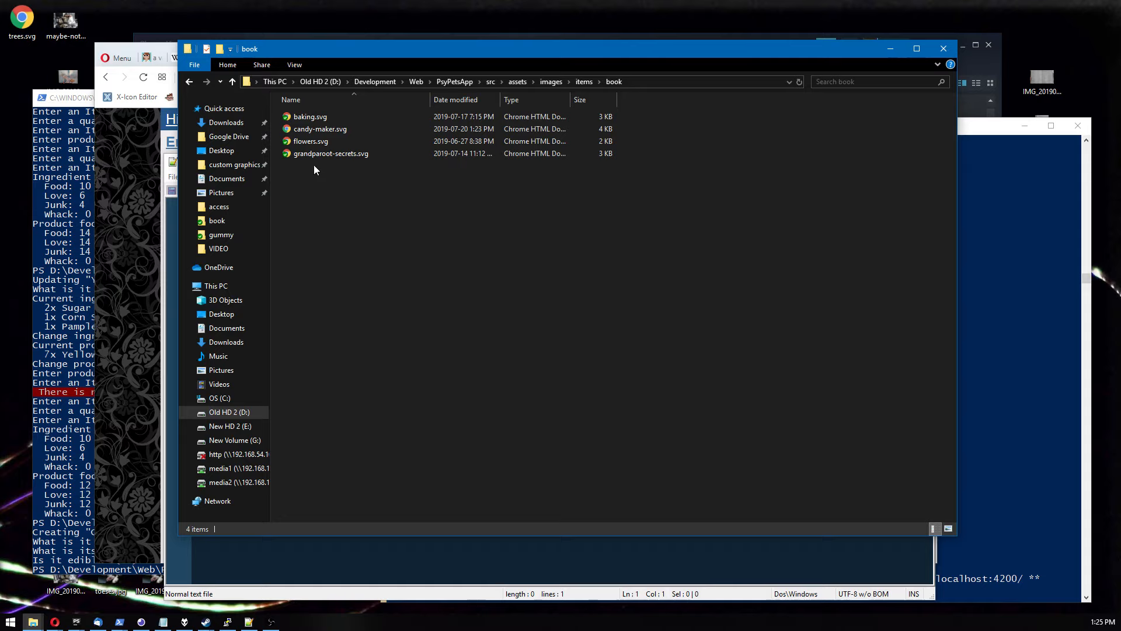
drag(354, 53, 643, 72)
drag(602, 147, 325, 335)
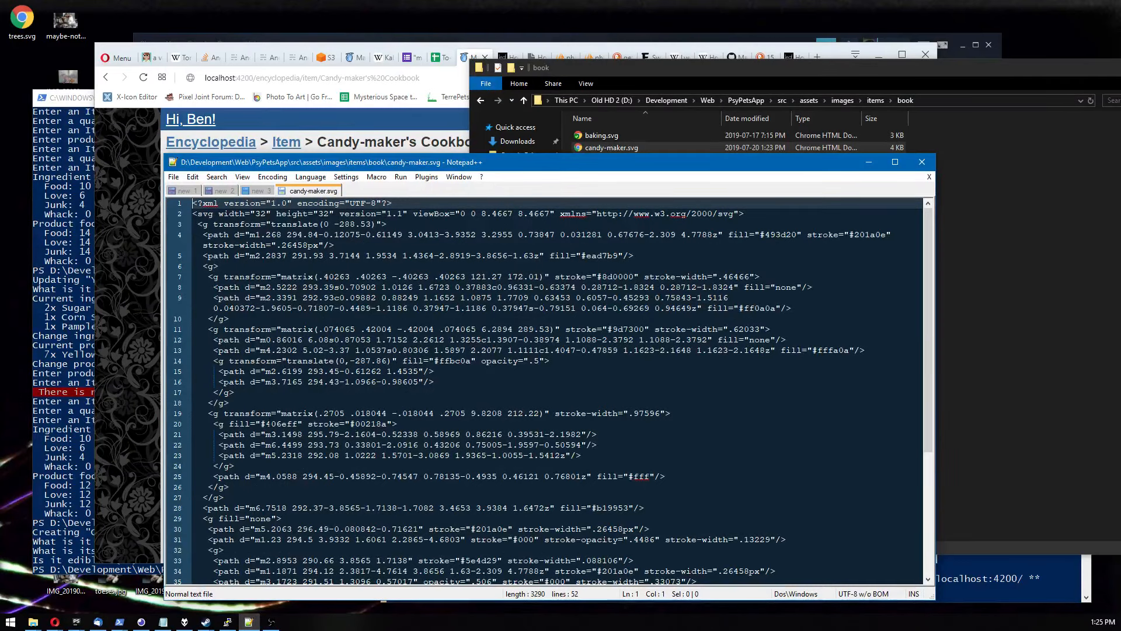
double_click(285, 424)
click(278, 424)
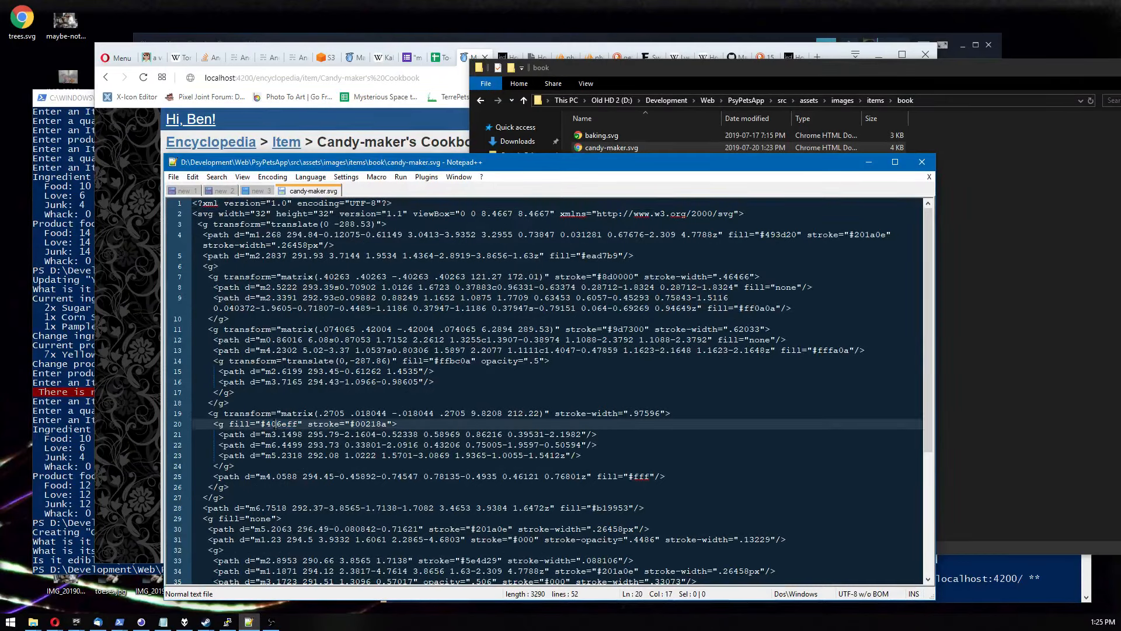
Examine the stroke-width, viewBox, width and height attributes in the candy-maker.svg markup.
drag(220, 413, 671, 415)
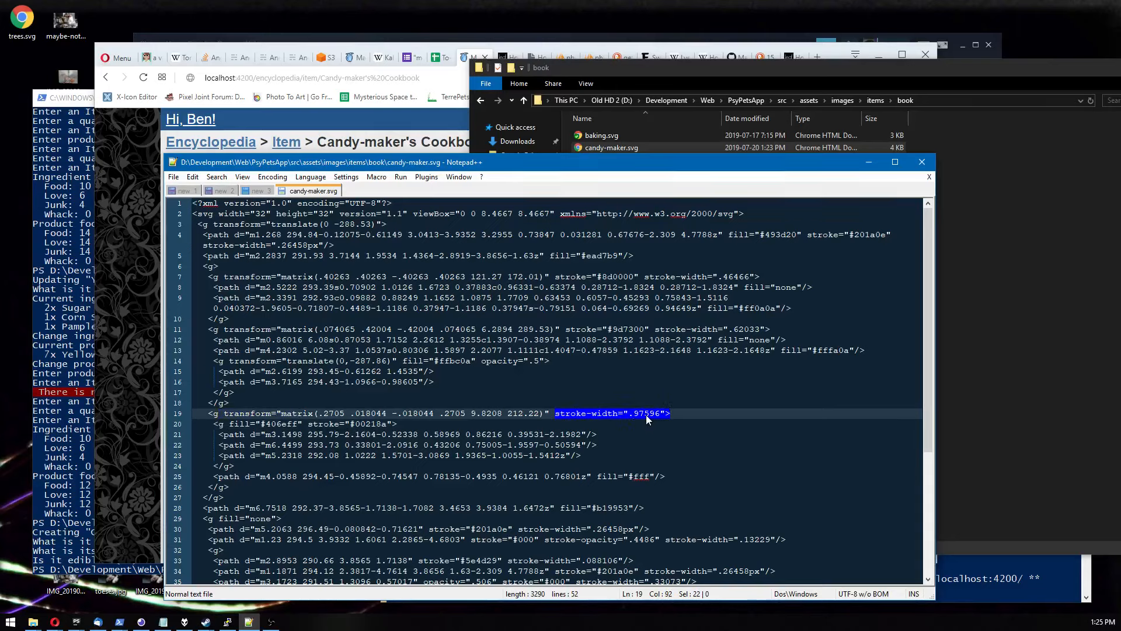
scroll(646, 414, down, 6)
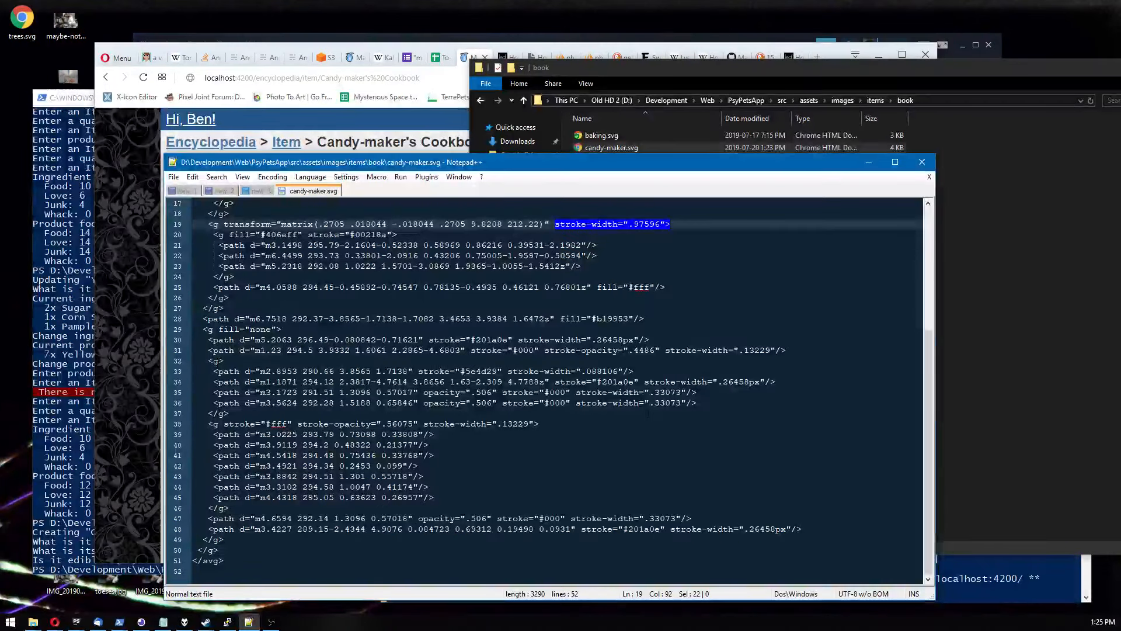
scroll(555, 392, up, 6)
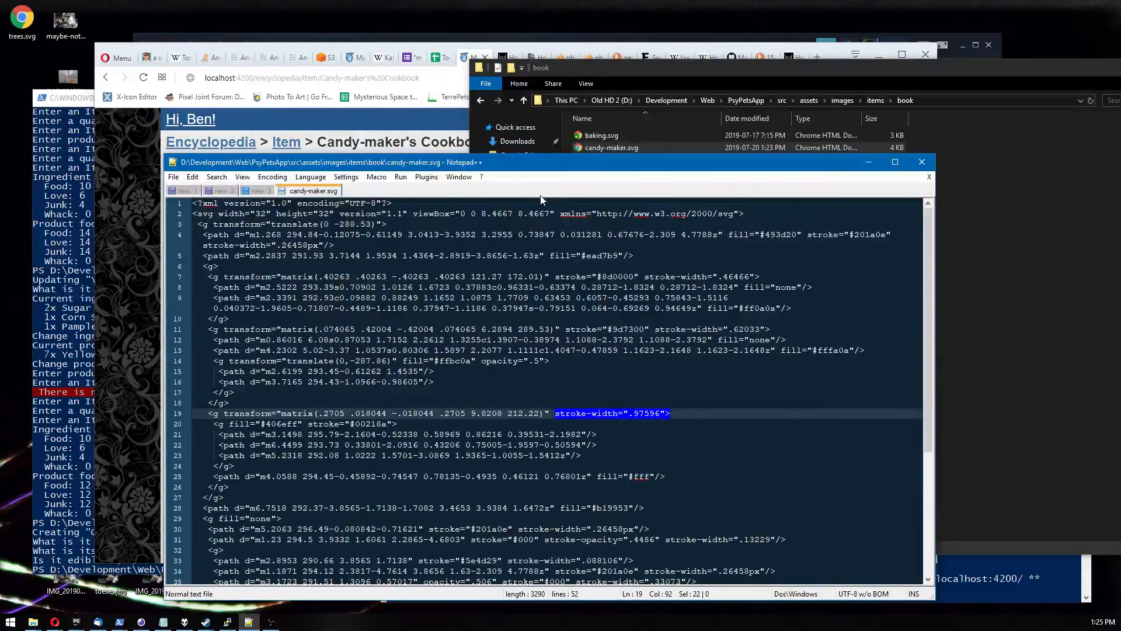
drag(466, 215, 551, 214)
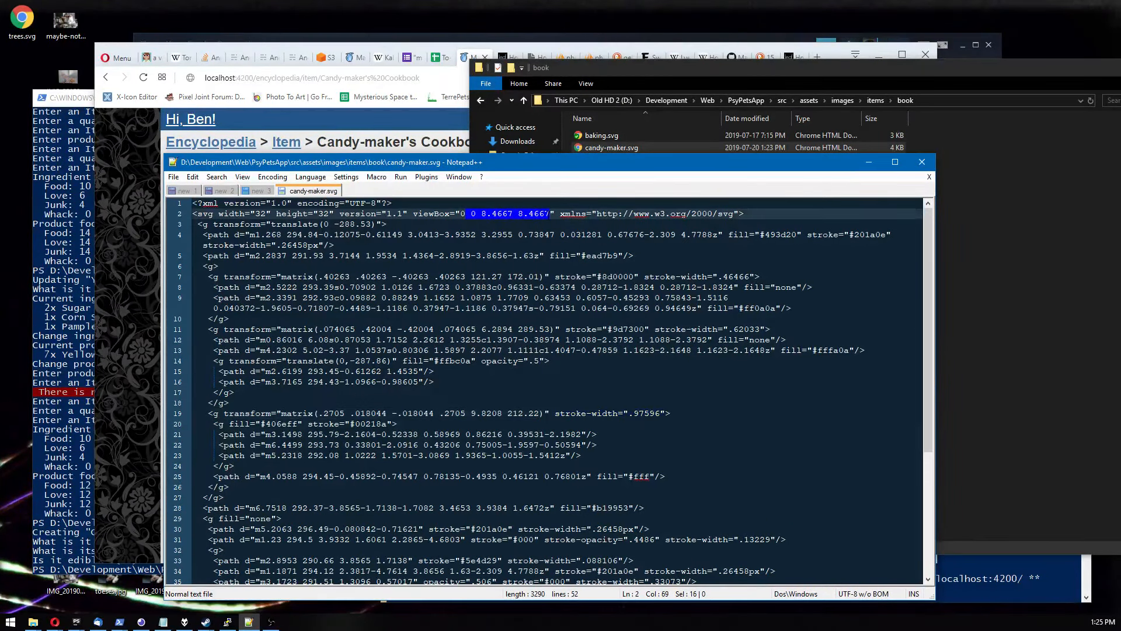
click(494, 214)
drag(481, 215, 550, 215)
drag(245, 214, 334, 214)
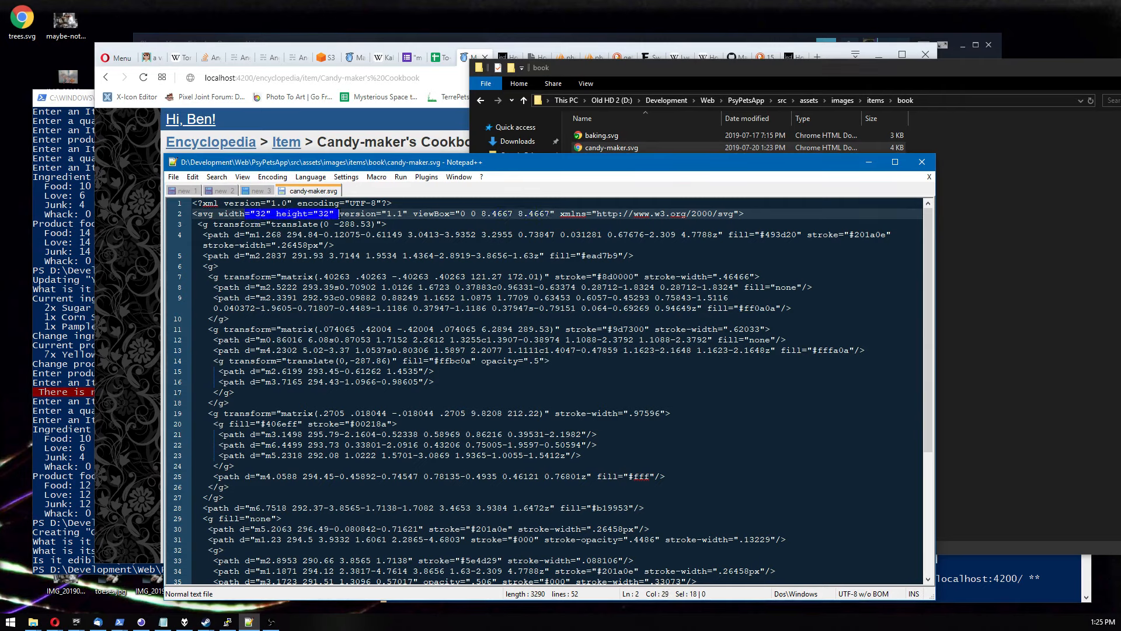
drag(443, 215, 542, 508)
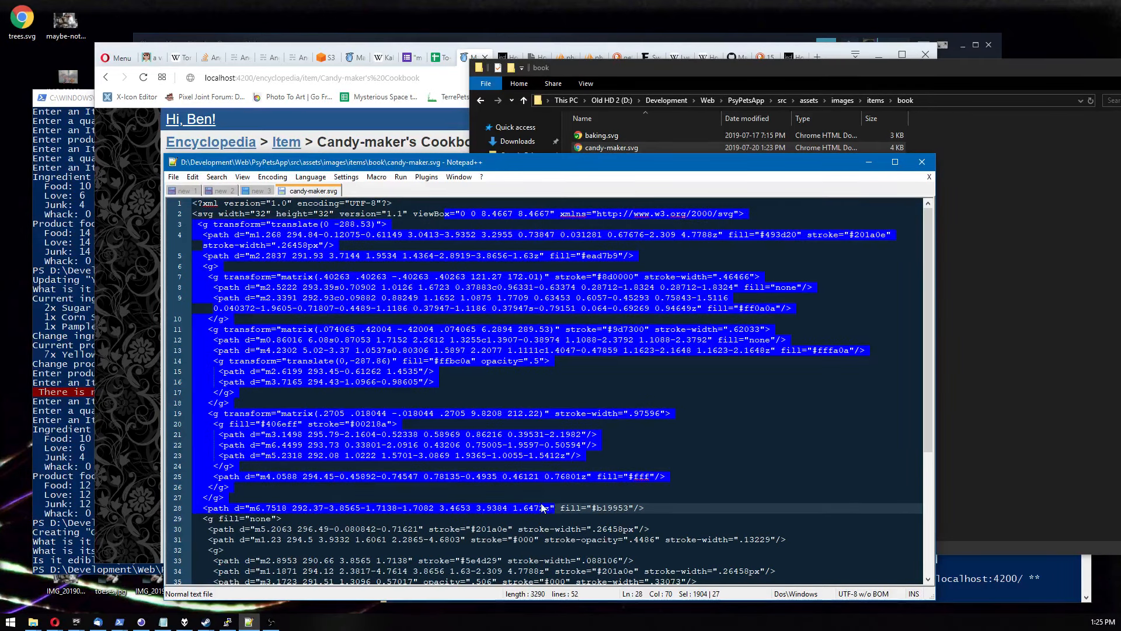
click(386, 382)
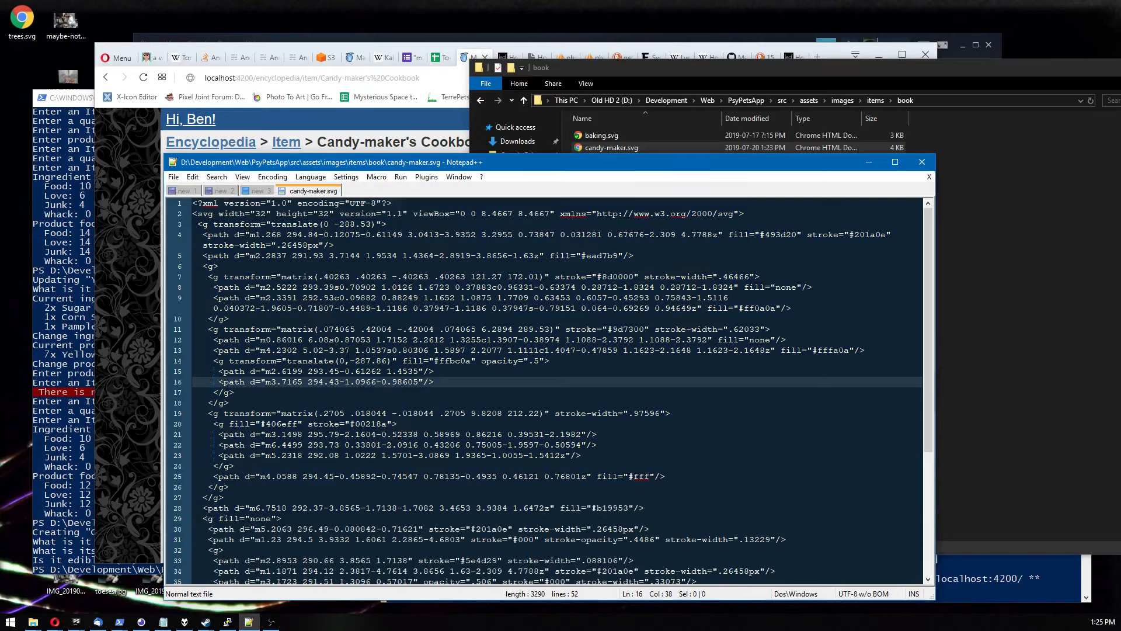
Review the transform groups, path data and stroke colours throughout candy-maker.svg.
drag(445, 330, 472, 329)
click(474, 329)
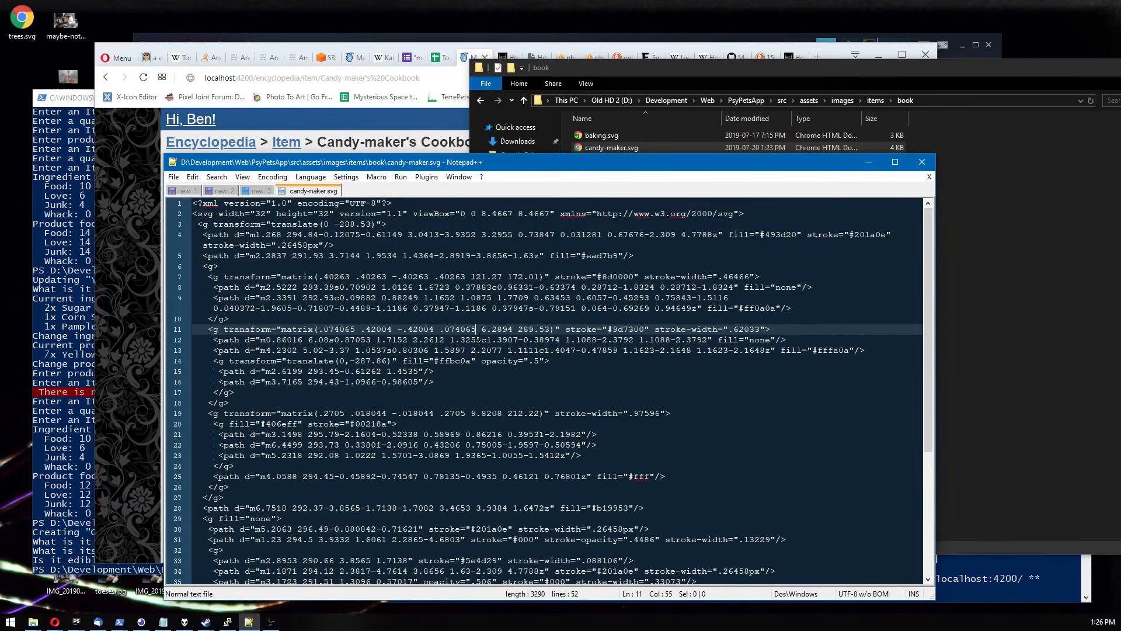
scroll(480, 336, down, 3)
scroll(481, 336, up, 3)
scroll(510, 335, down, 3)
click(660, 318)
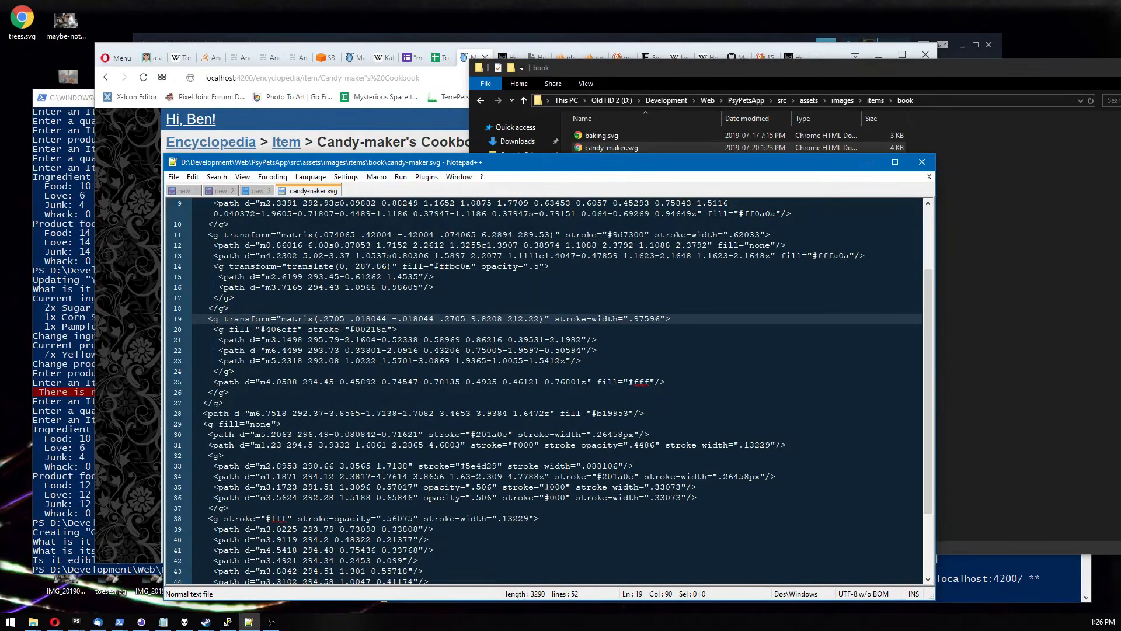
scroll(556, 418, down, 3)
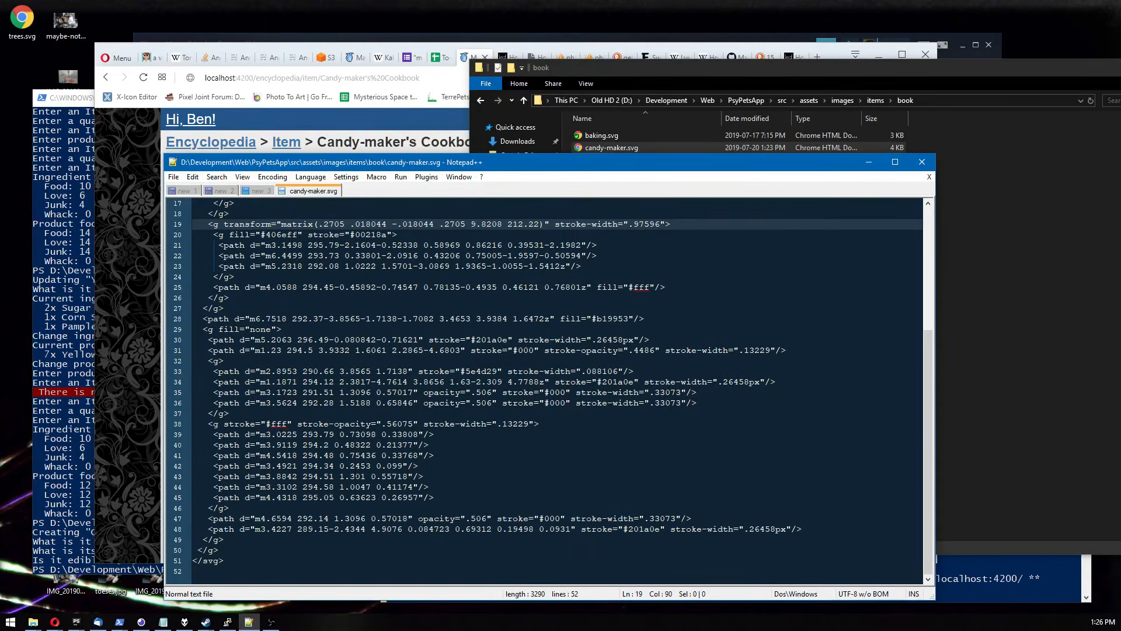
scroll(549, 391, up, 4)
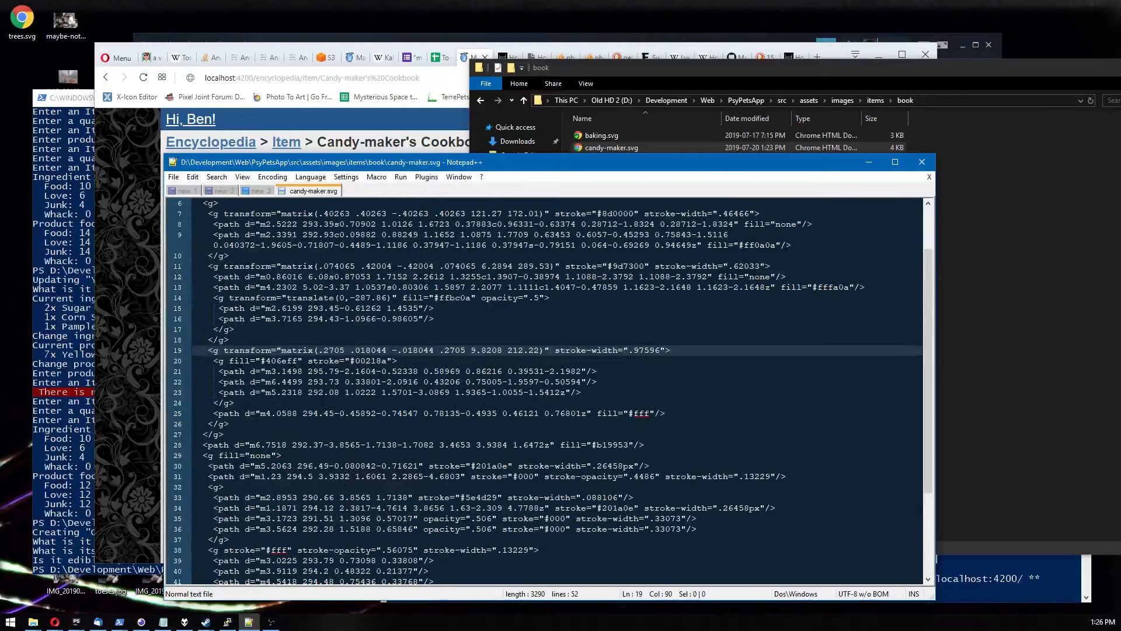
drag(252, 318, 419, 318)
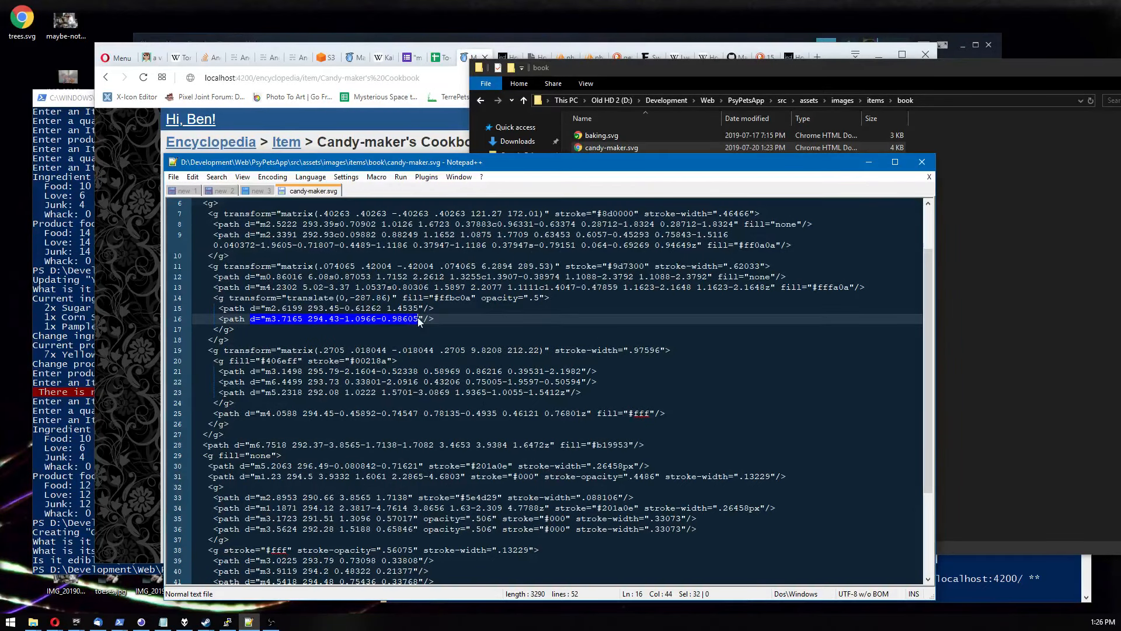
click(266, 319)
drag(265, 318, 419, 322)
scroll(287, 340, down, 4)
scroll(287, 339, up, 7)
click(286, 339)
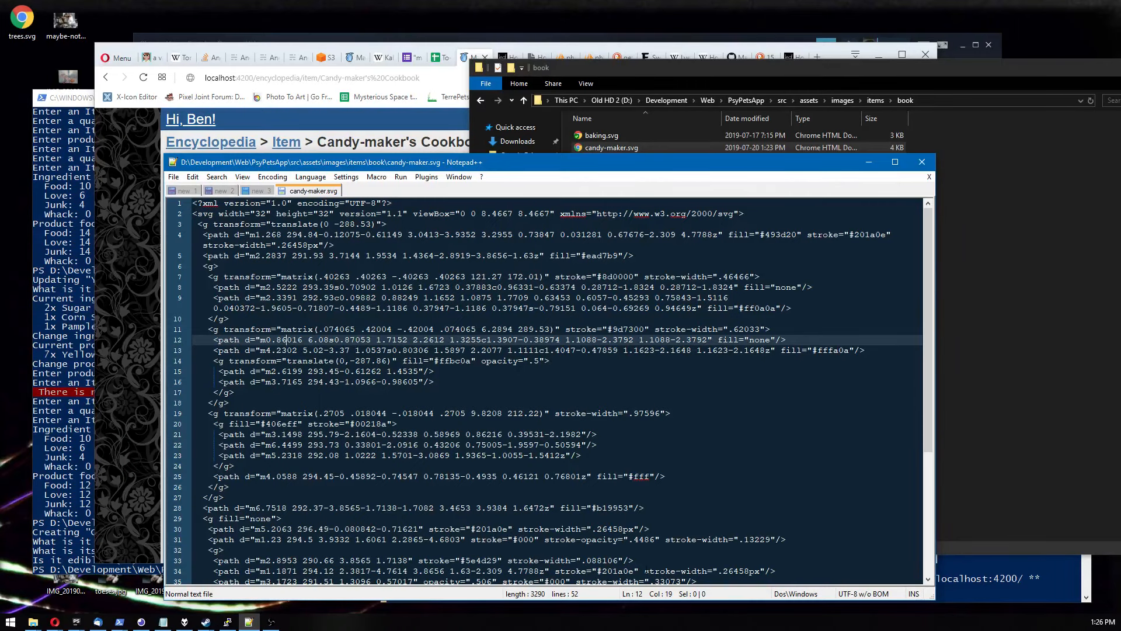
double_click(658, 540)
click(381, 255)
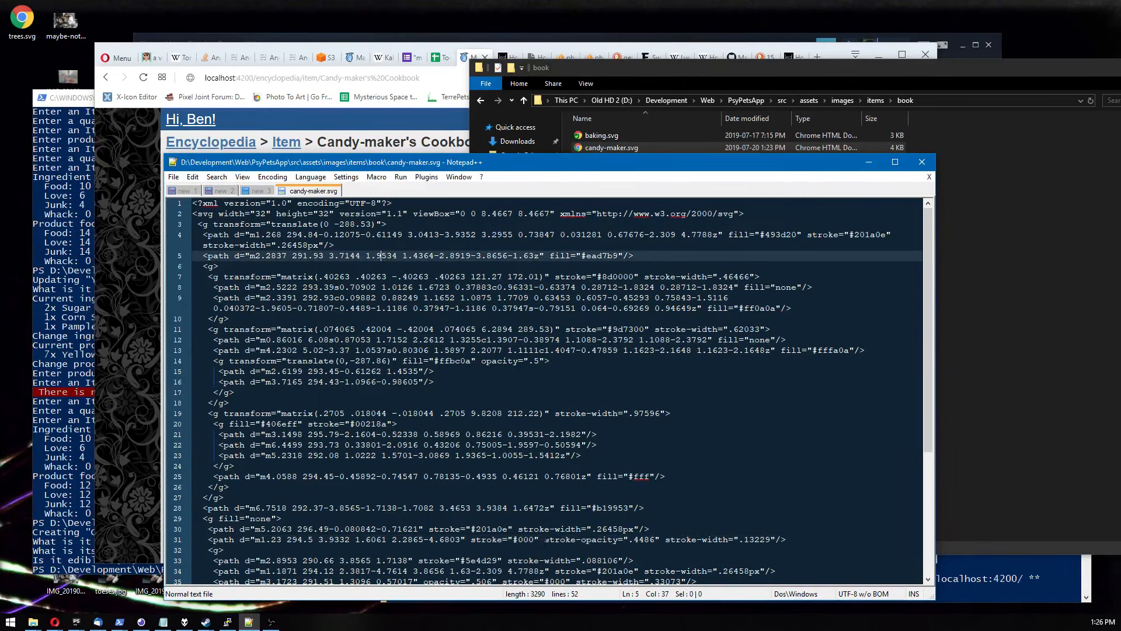
scroll(381, 256, down, 6)
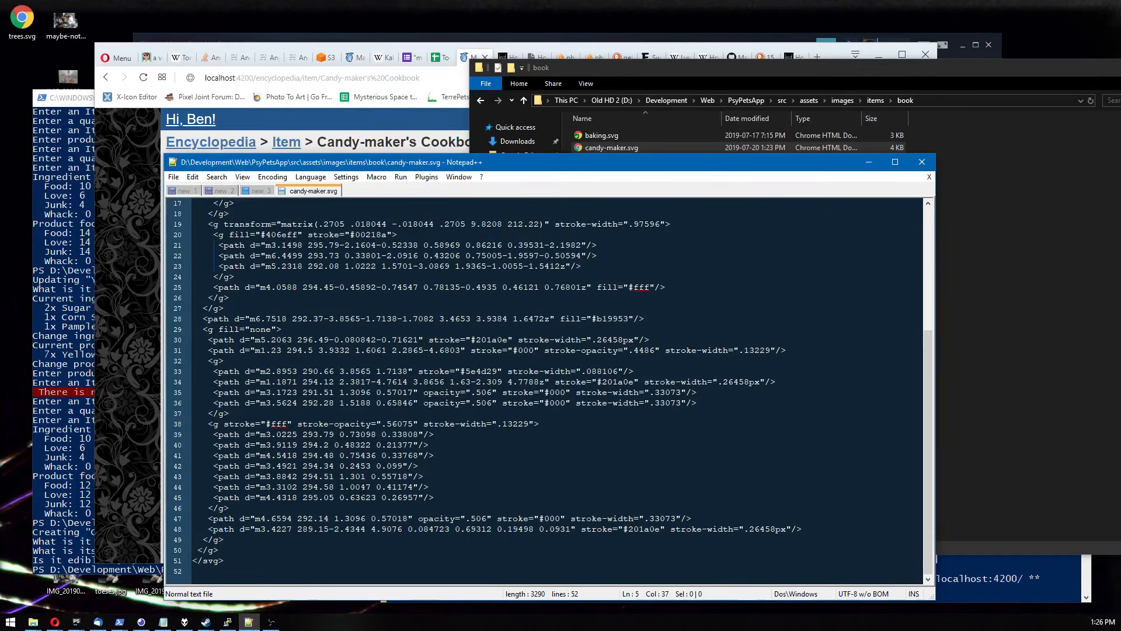
scroll(362, 493, up, 6)
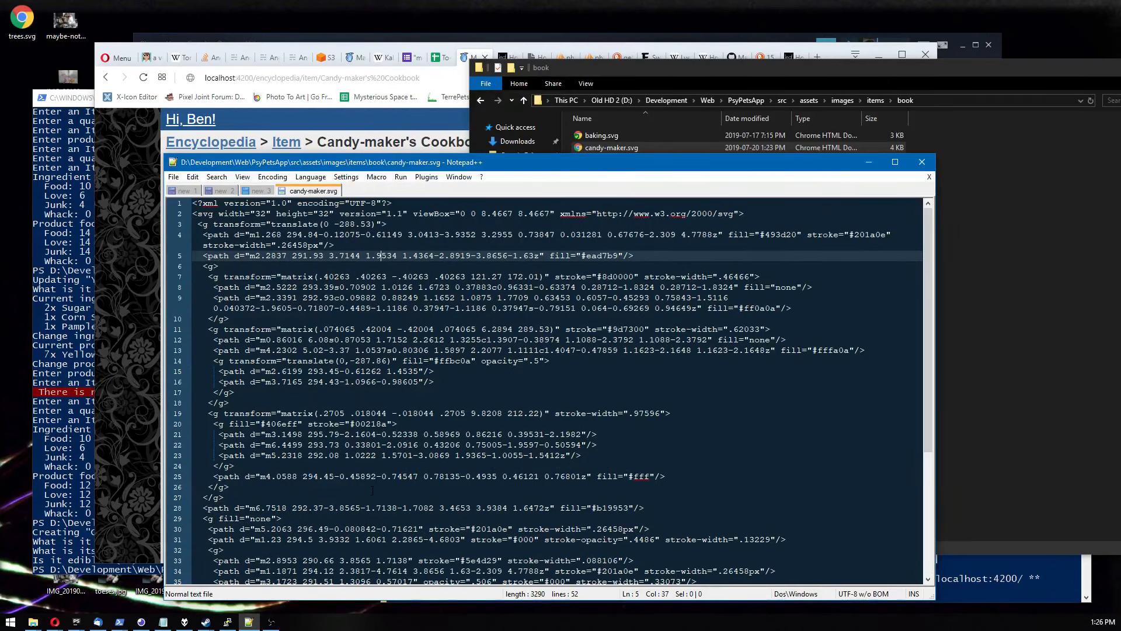
double_click(628, 329)
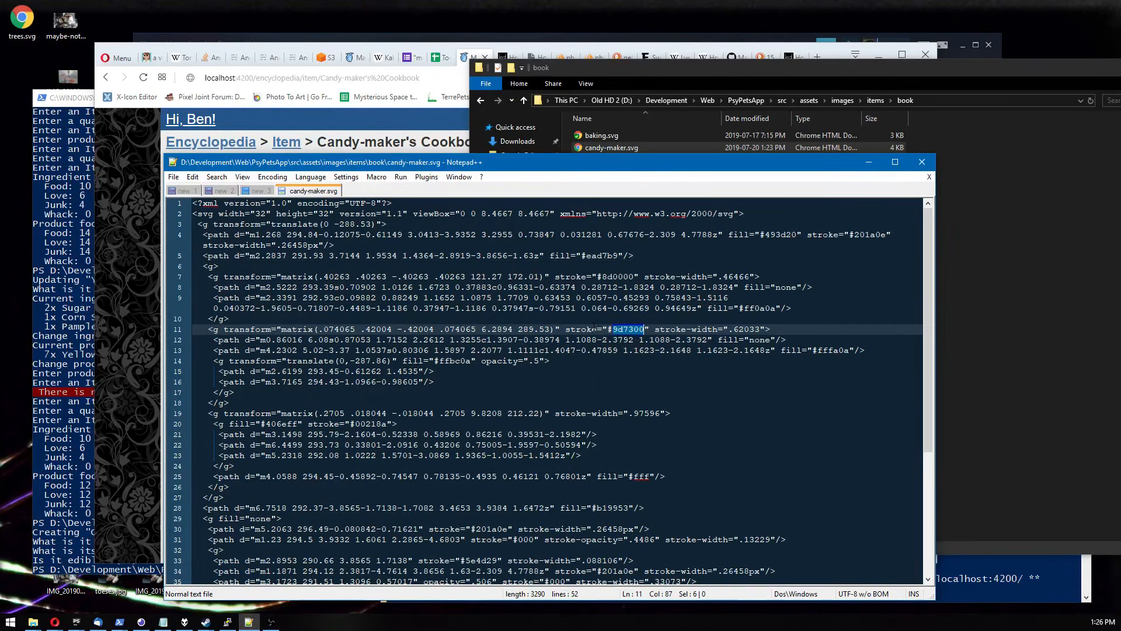
Browse to the images pets monotreme folder and open desikh.svg in Notepad++.
click(946, 307)
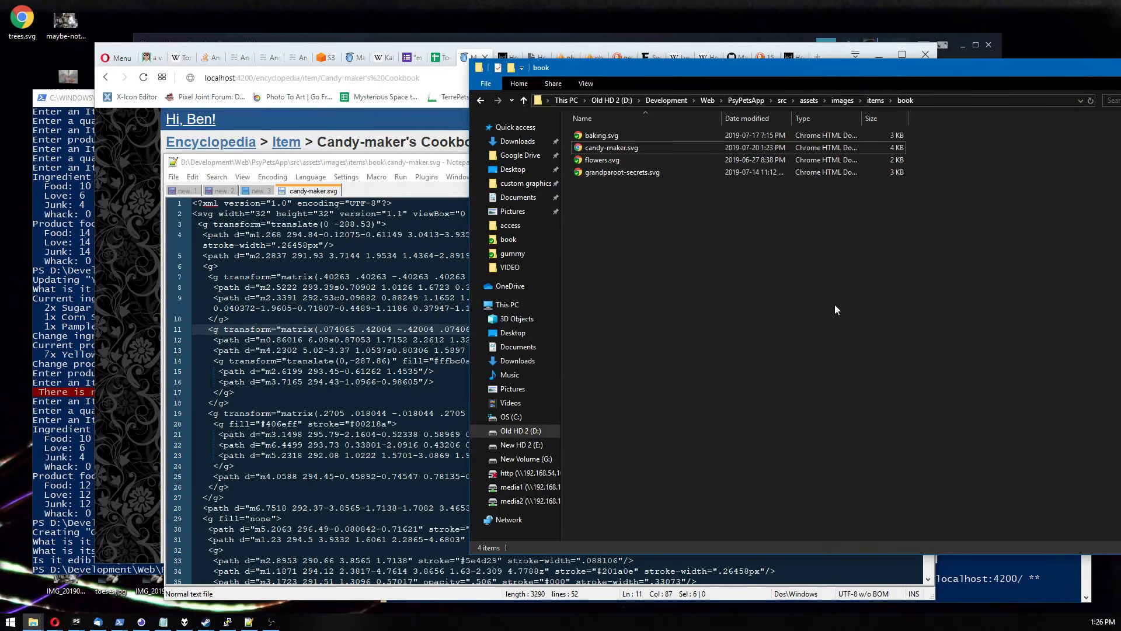
key(alt+Up)
key(alt+Up)
key(Up)
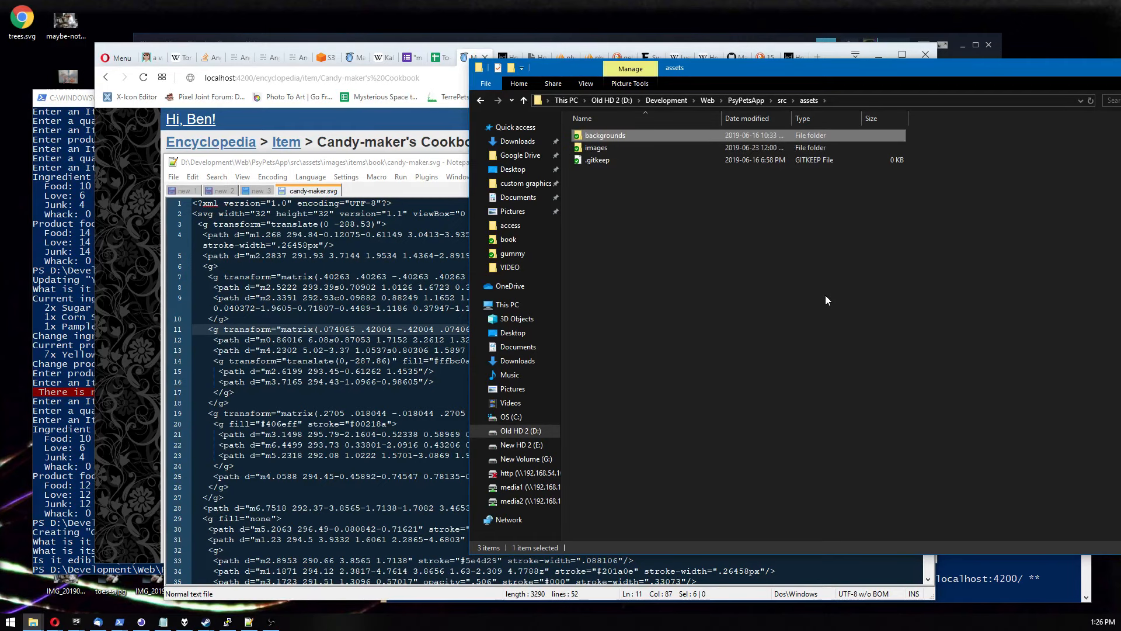
key(Down)
key(Return)
key(p)
key(Return)
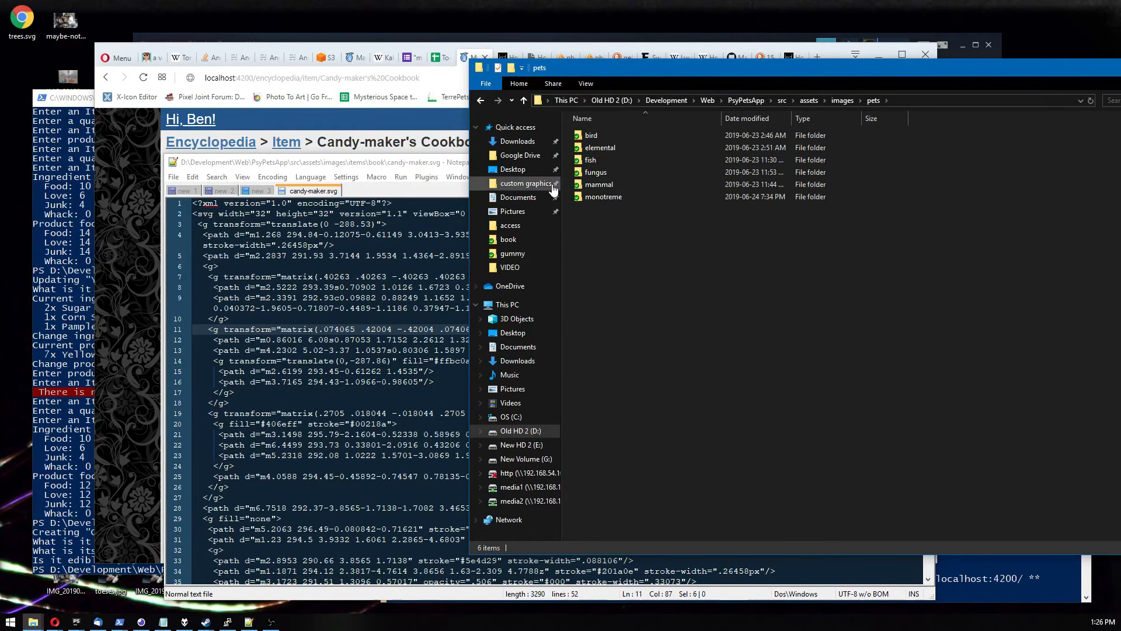
double_click(597, 196)
drag(598, 136, 320, 330)
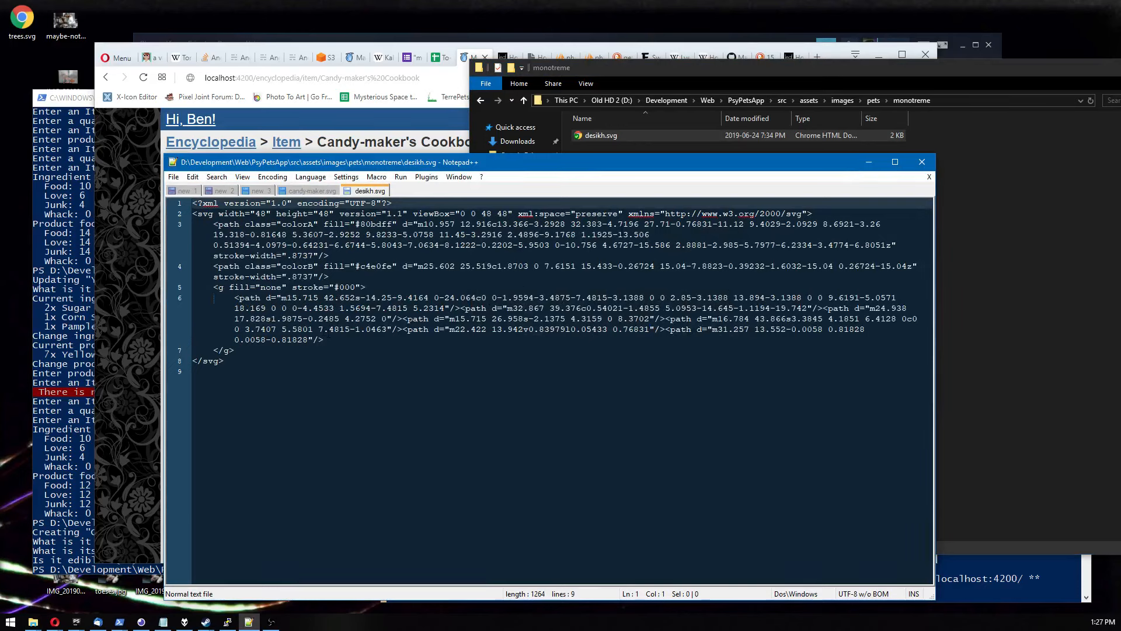
Inspect the class and fill attributes on the coloured paths of desikh.svg.
click(386, 224)
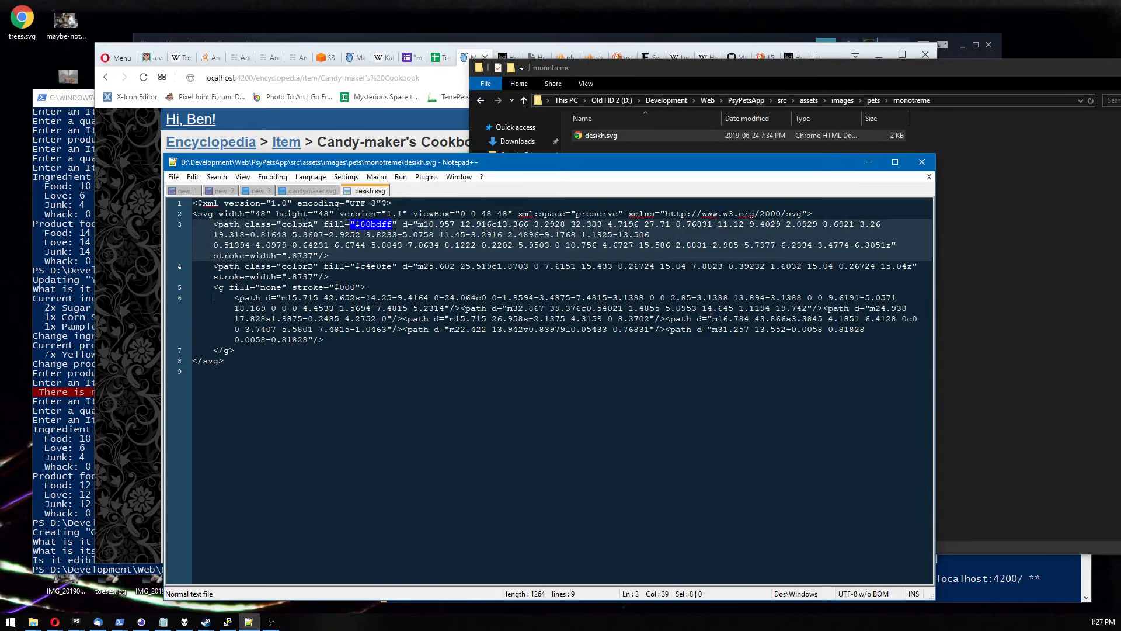
double_click(255, 224)
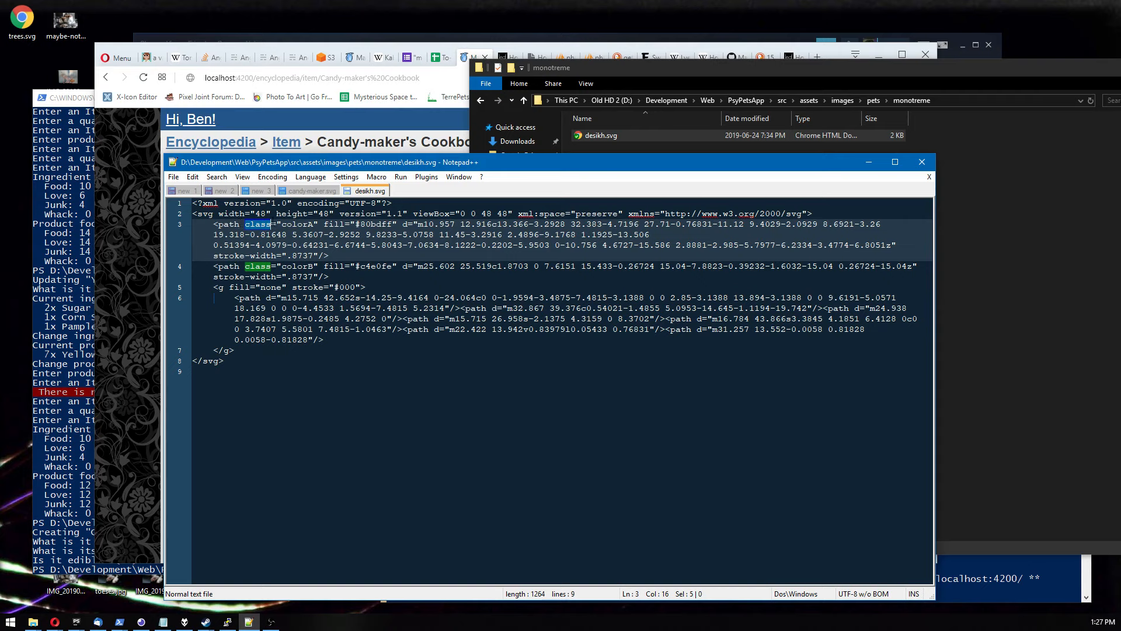
double_click(298, 225)
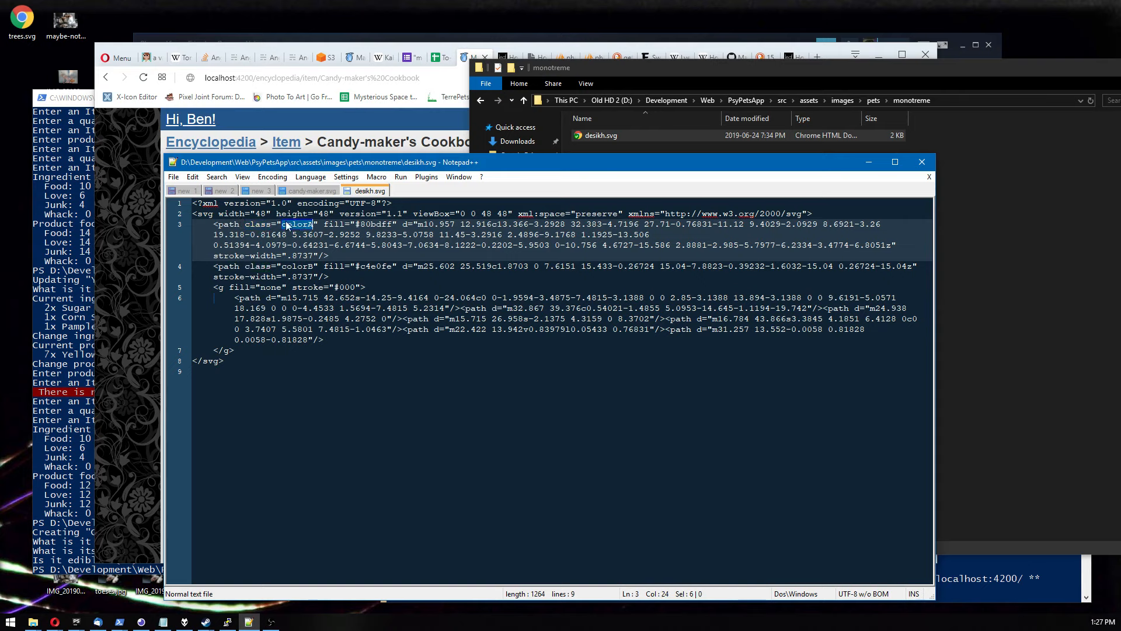
drag(356, 224, 392, 224)
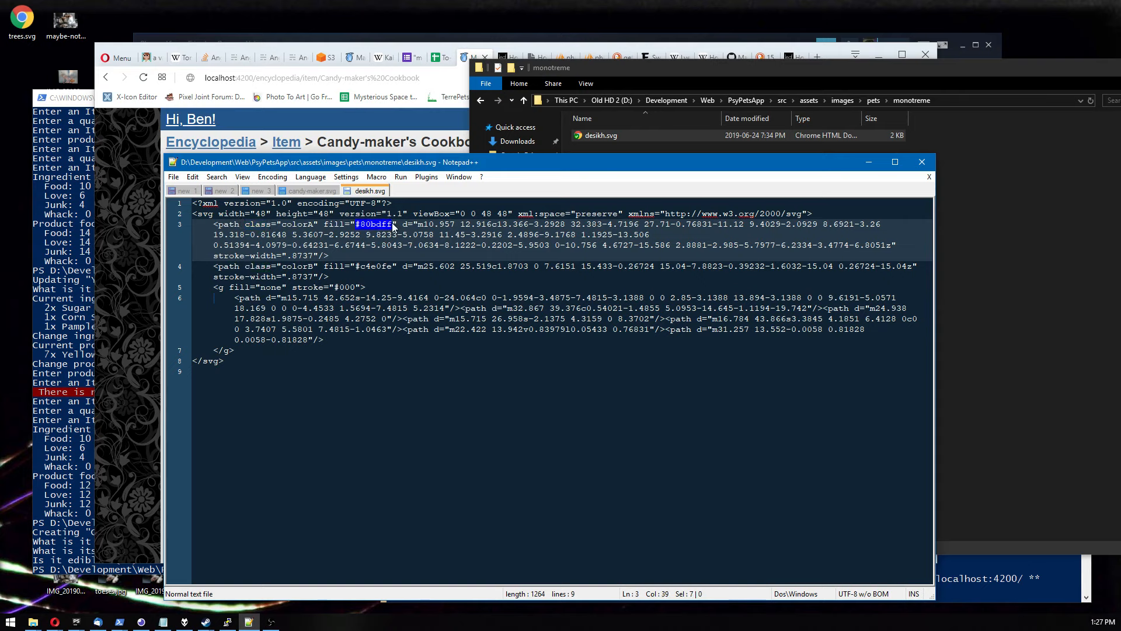
Open the species list in the app's encyclopedia in the browser.
click(137, 277)
click(234, 145)
click(197, 188)
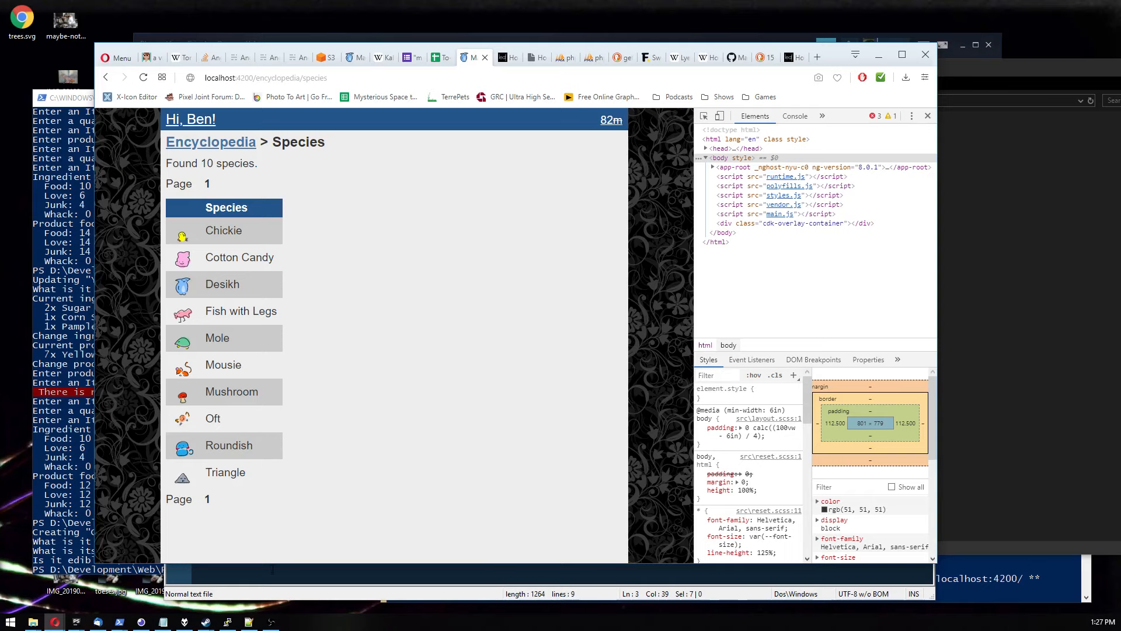
Return to desikh.svg and compare the colorA and colorB class attributes on its paths.
click(335, 570)
click(284, 224)
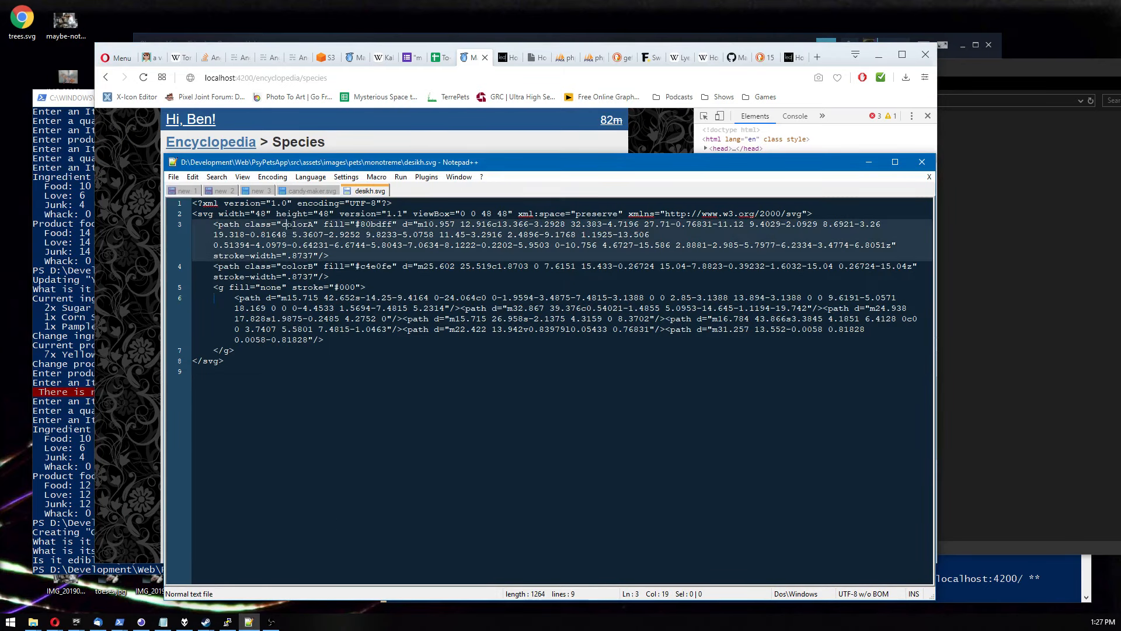
double_click(284, 225)
double_click(297, 267)
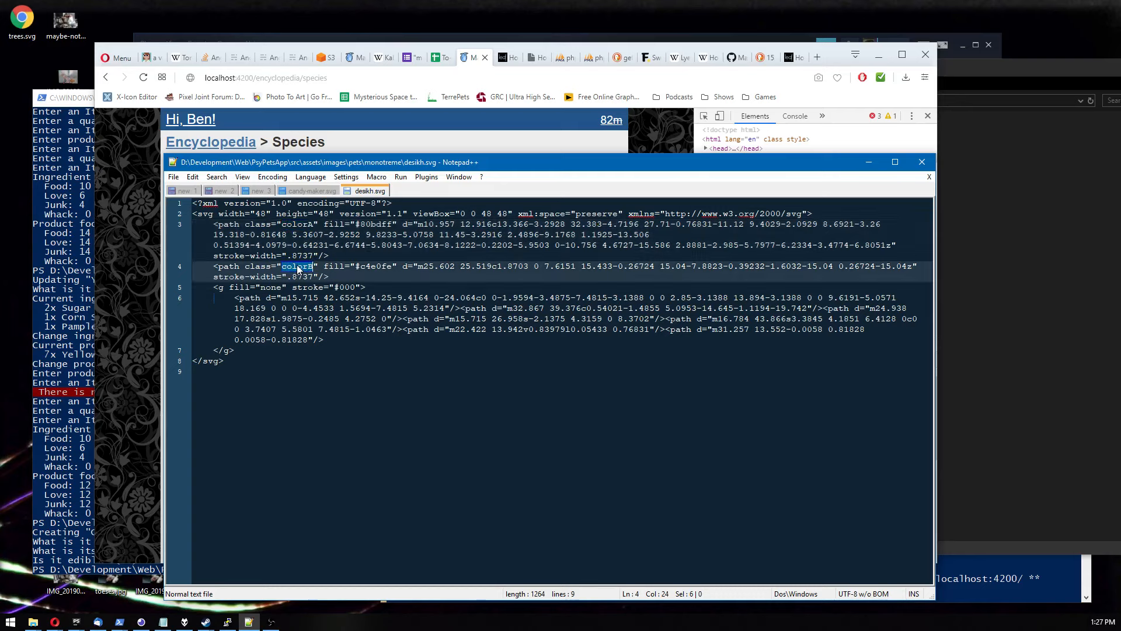
drag(334, 287, 351, 287)
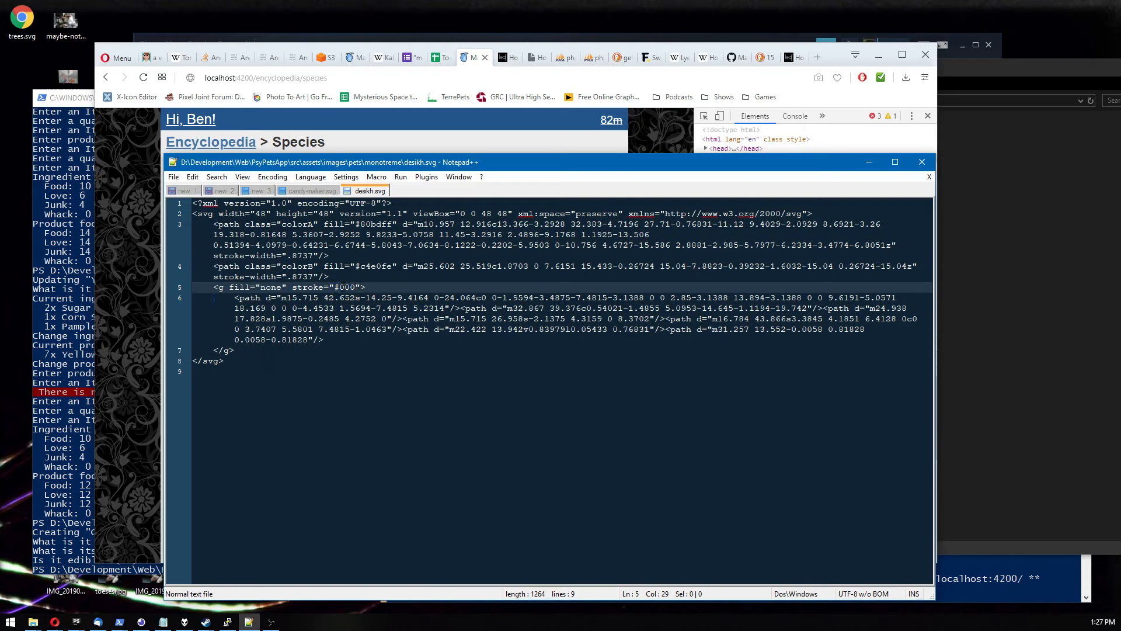
click(337, 287)
drag(282, 224, 345, 224)
click(283, 225)
double_click(290, 226)
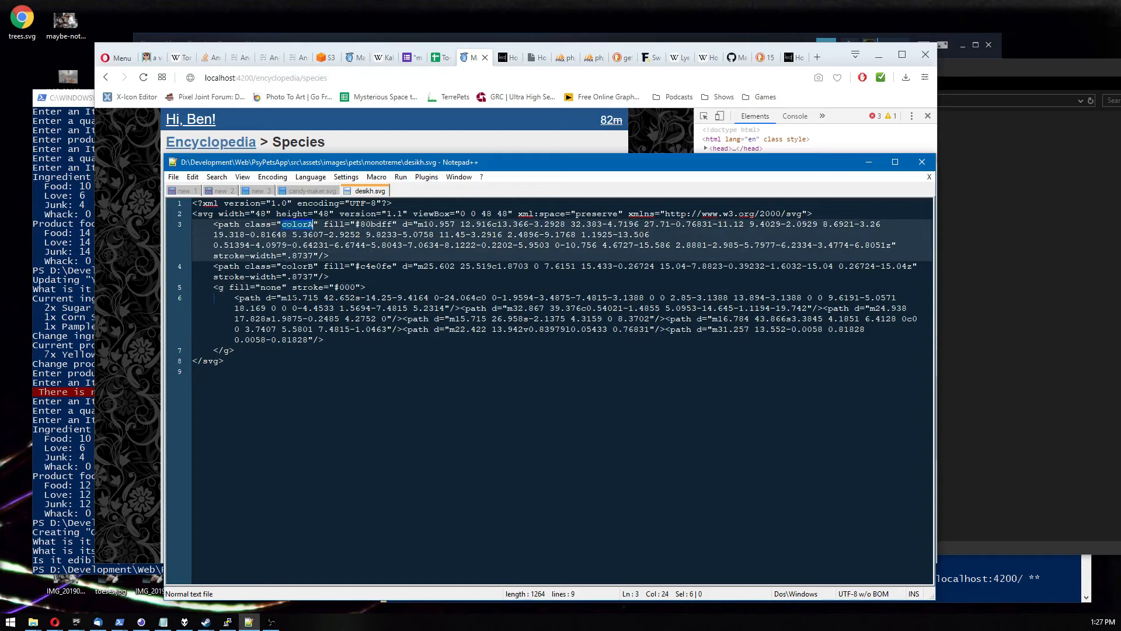
double_click(299, 267)
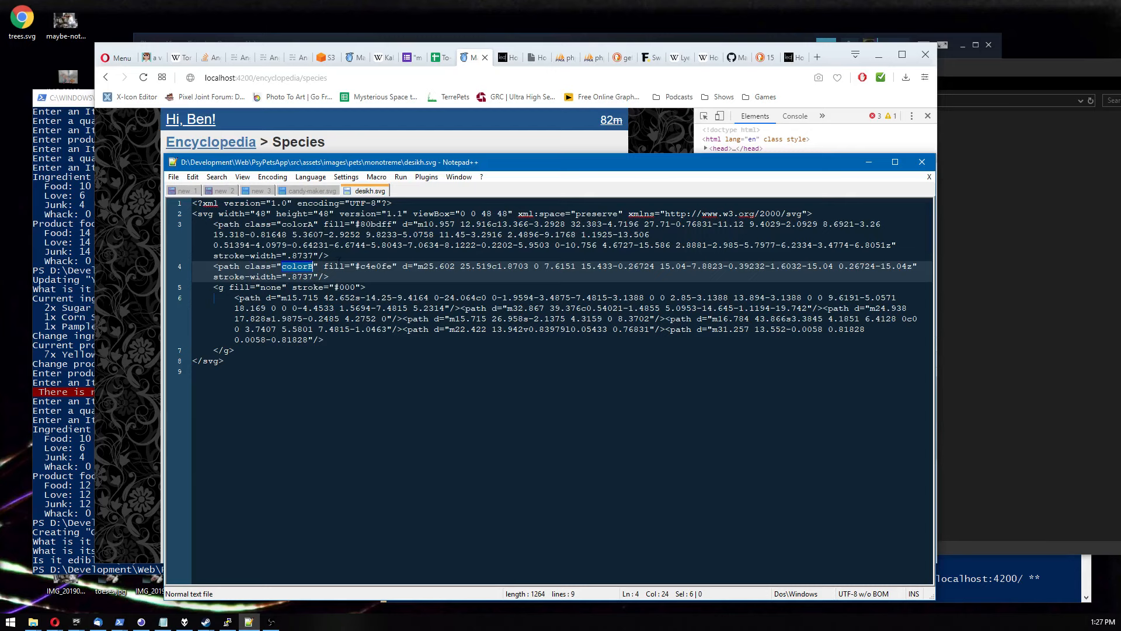
View the Oft and Roundish species entries in the encyclopedia, then return to the editor.
click(162, 286)
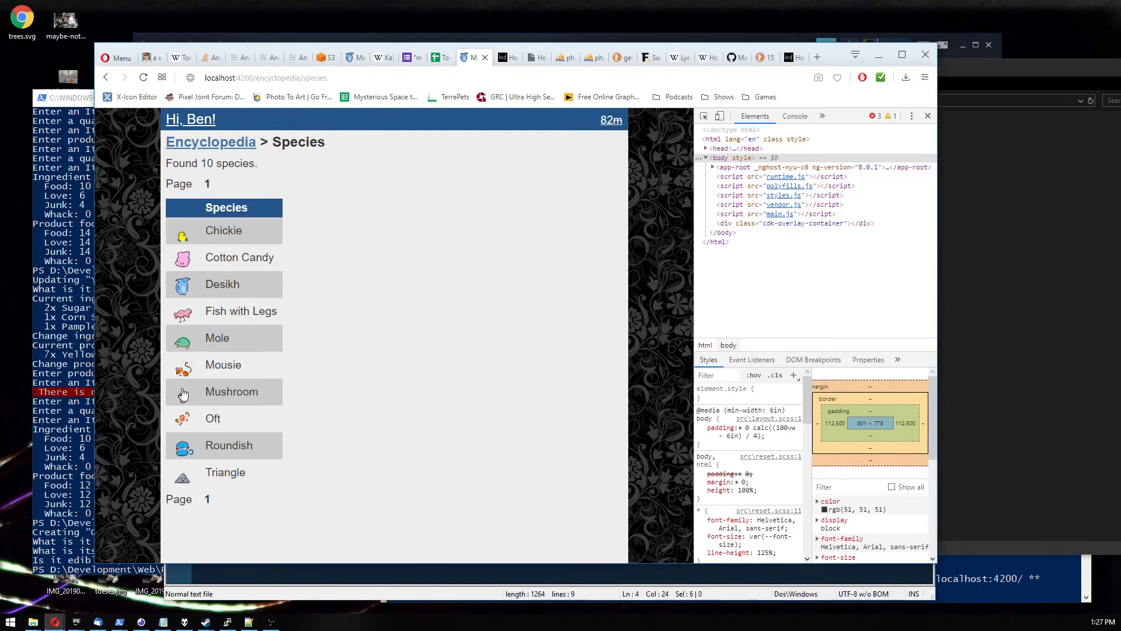
click(184, 421)
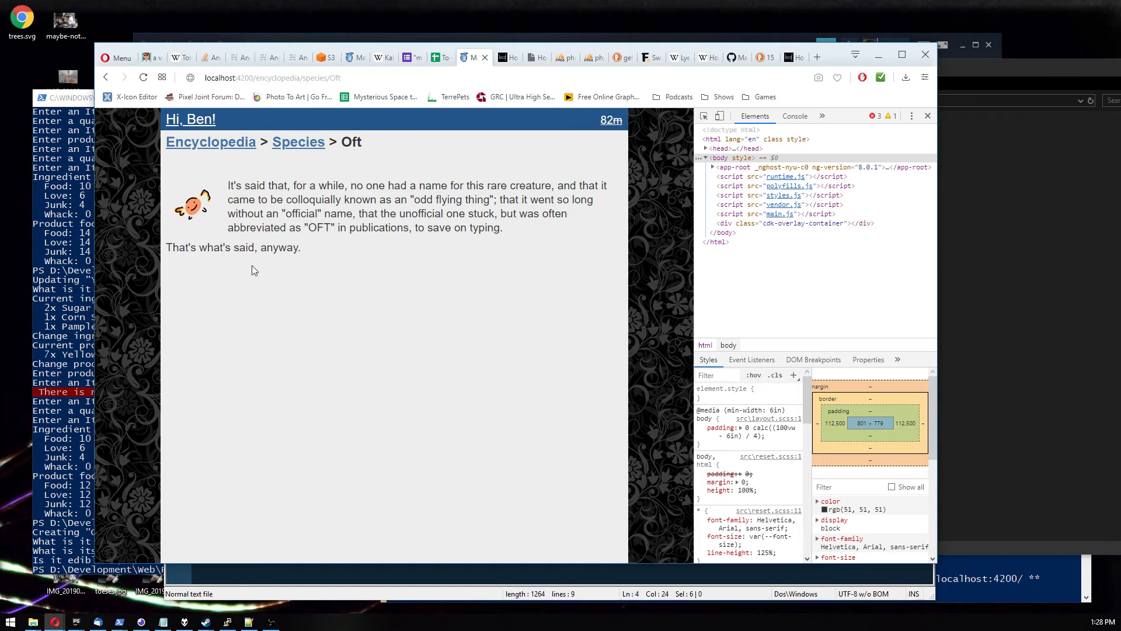
key(alt+Left)
click(197, 453)
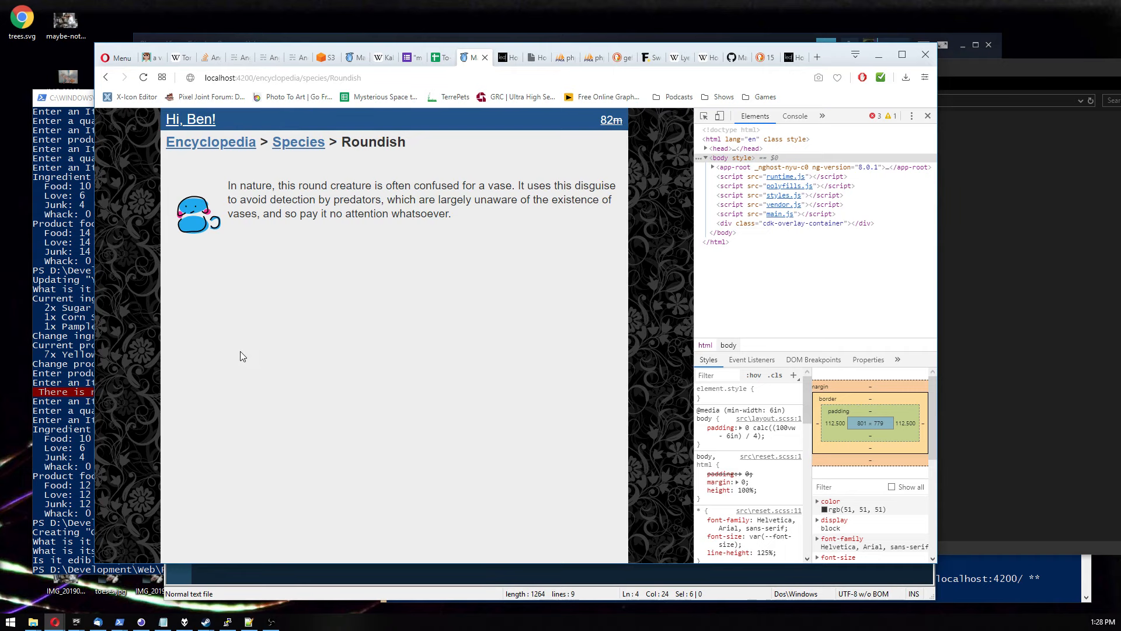
click(316, 569)
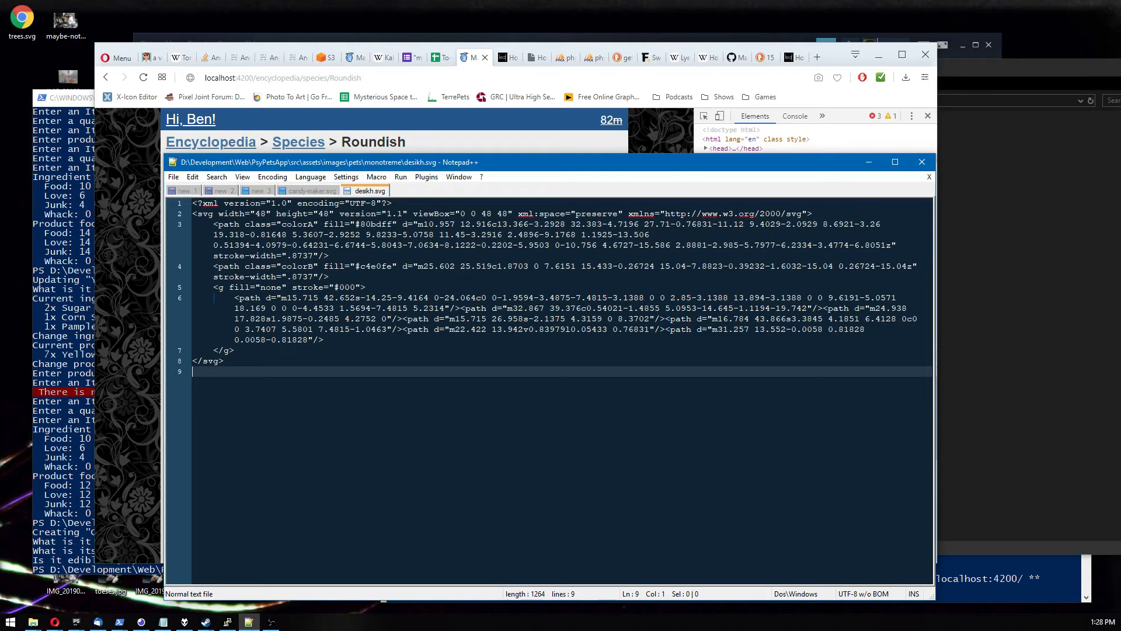
Open the root of the maslowspets.com S3 bucket in the browser and browse its list of deployed files.
click(150, 314)
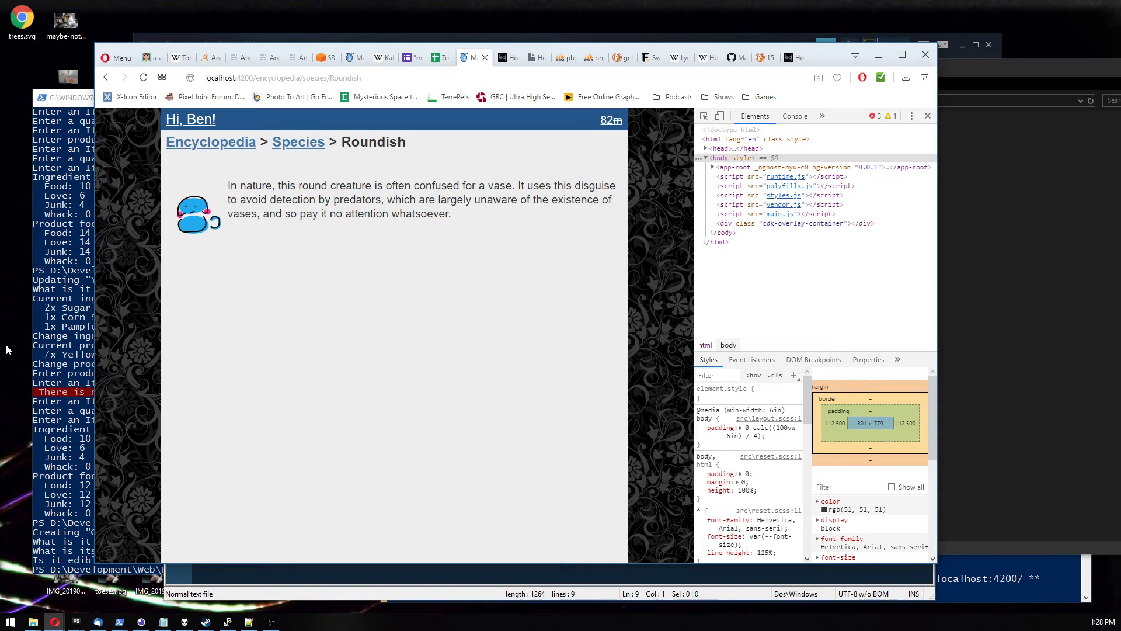
click(325, 57)
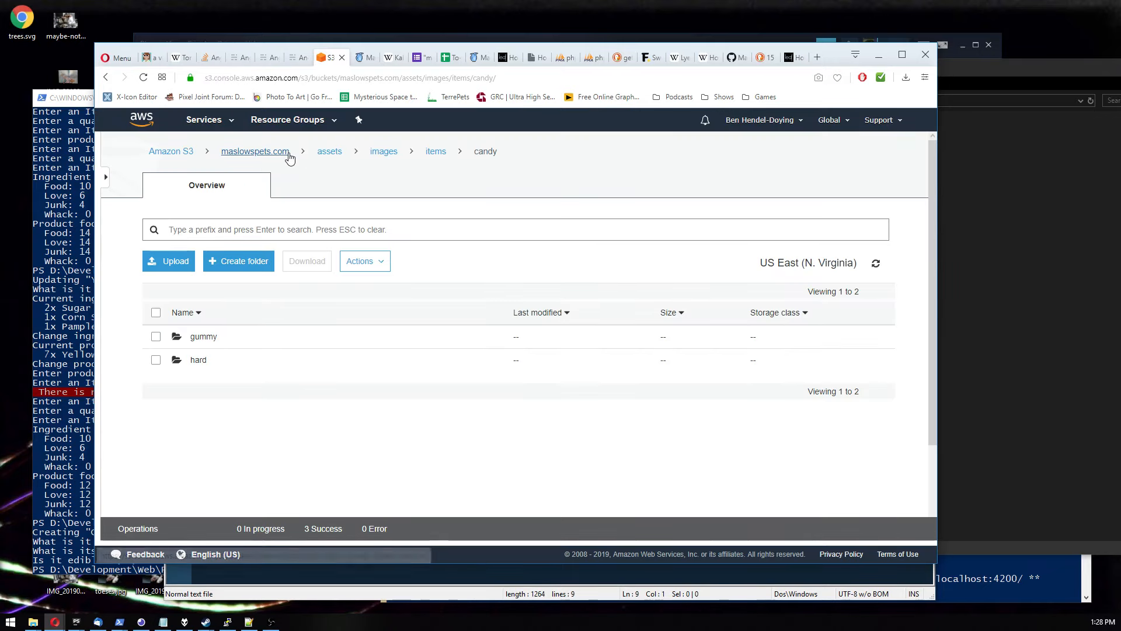
click(255, 152)
scroll(323, 345, down, 4)
scroll(326, 356, up, 3)
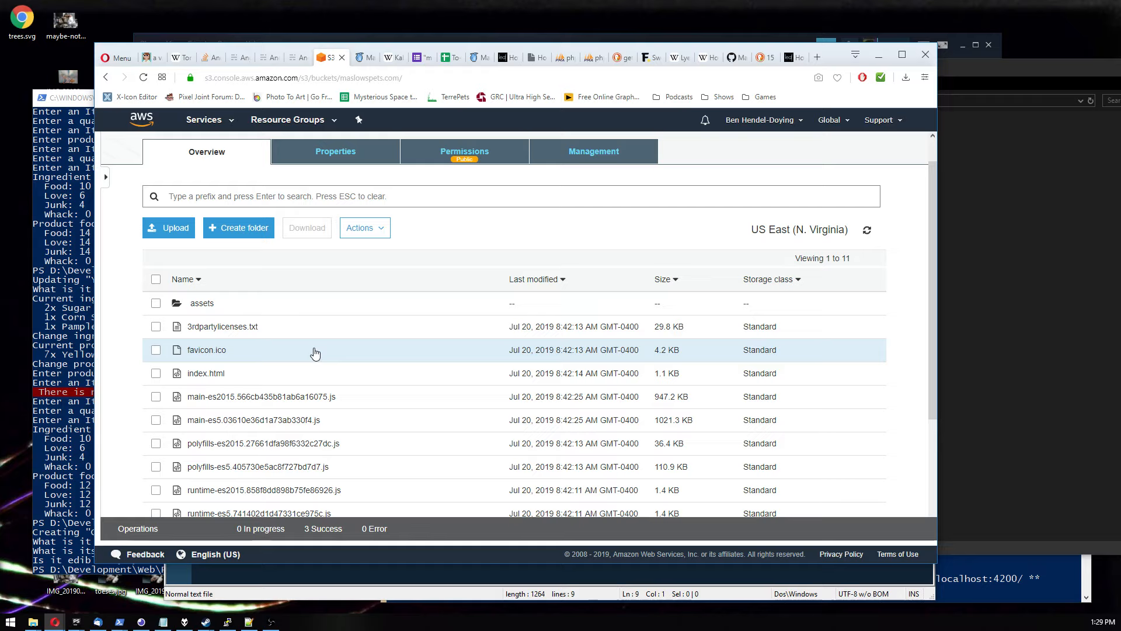
scroll(315, 352, down, 1)
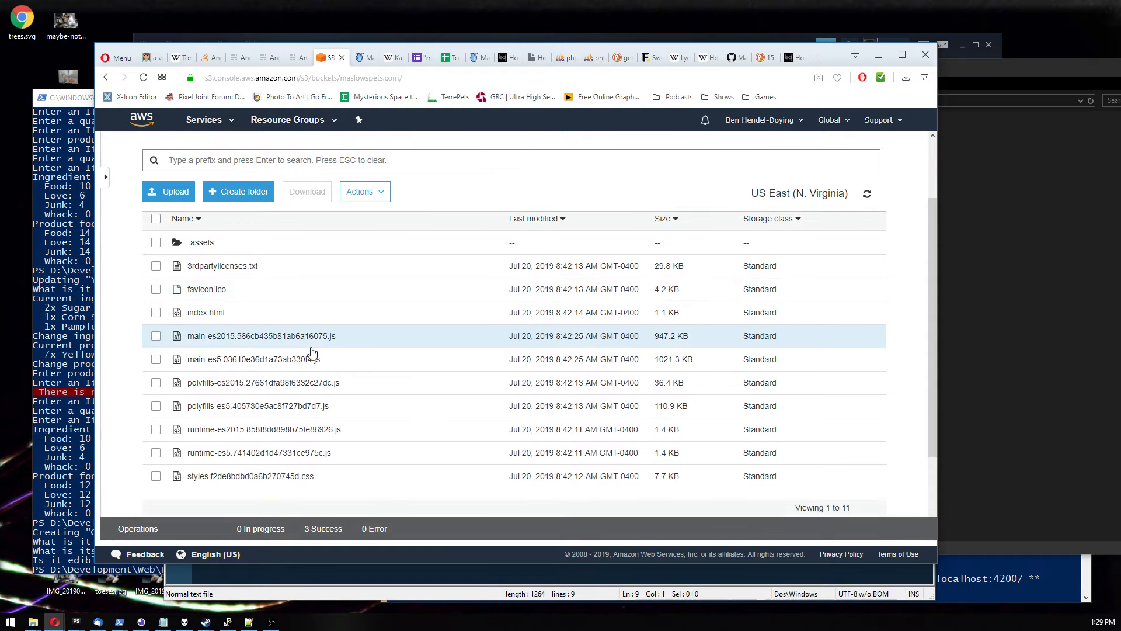
scroll(313, 353, up, 1)
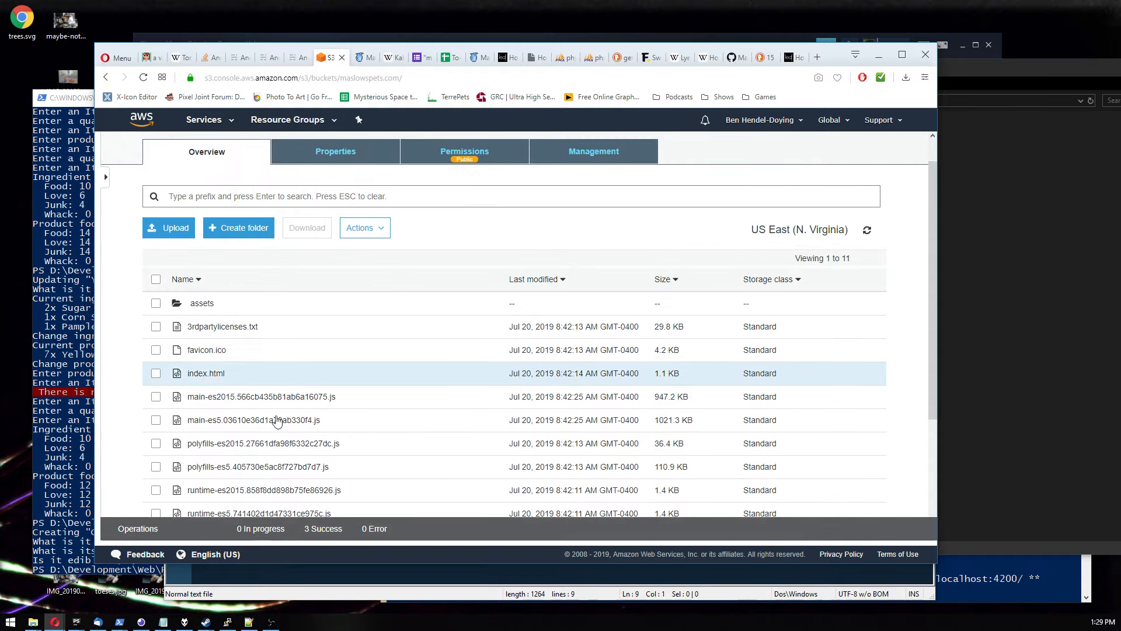
drag(246, 564, 246, 608)
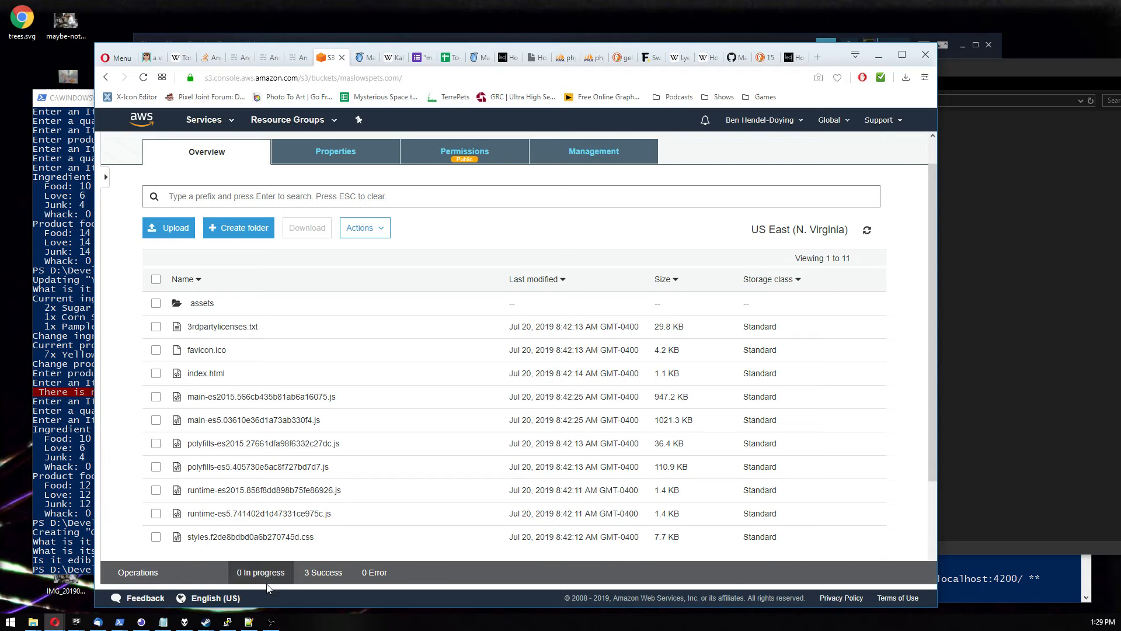